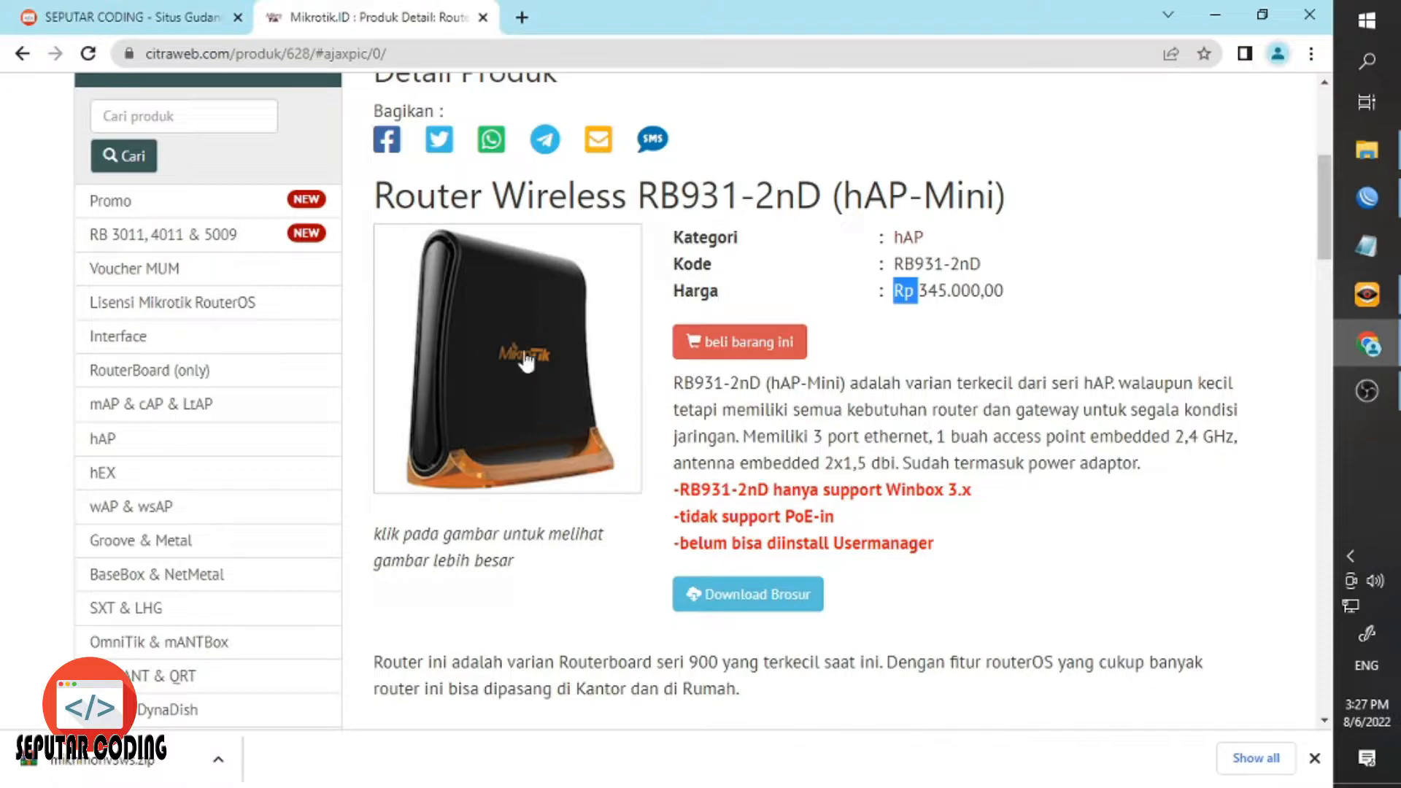
Highlight the 1.5dbi antenna gain and the 5v MicroUSB power rating in the router's specifications.
scroll(487, 519, down, 5)
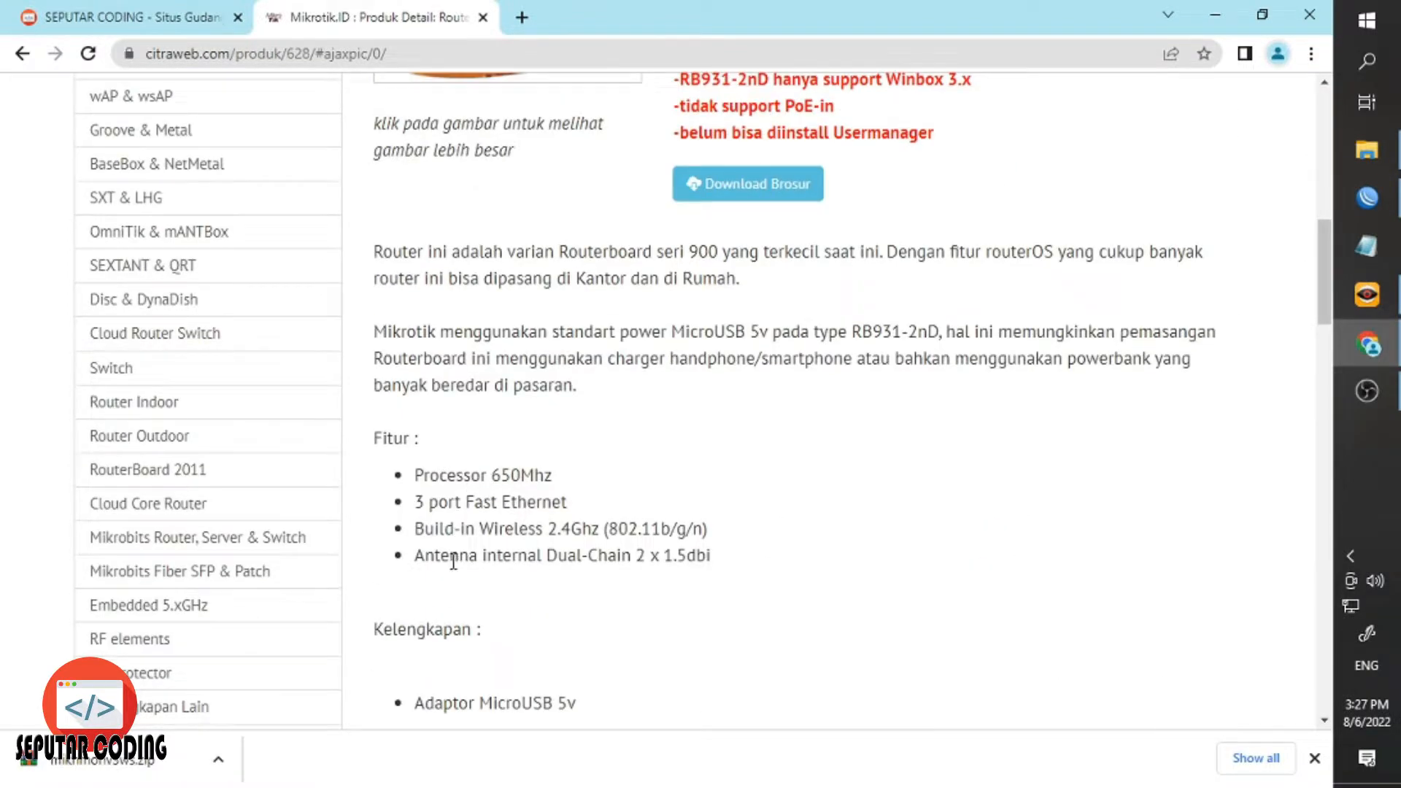
drag(453, 561, 573, 562)
click(596, 564)
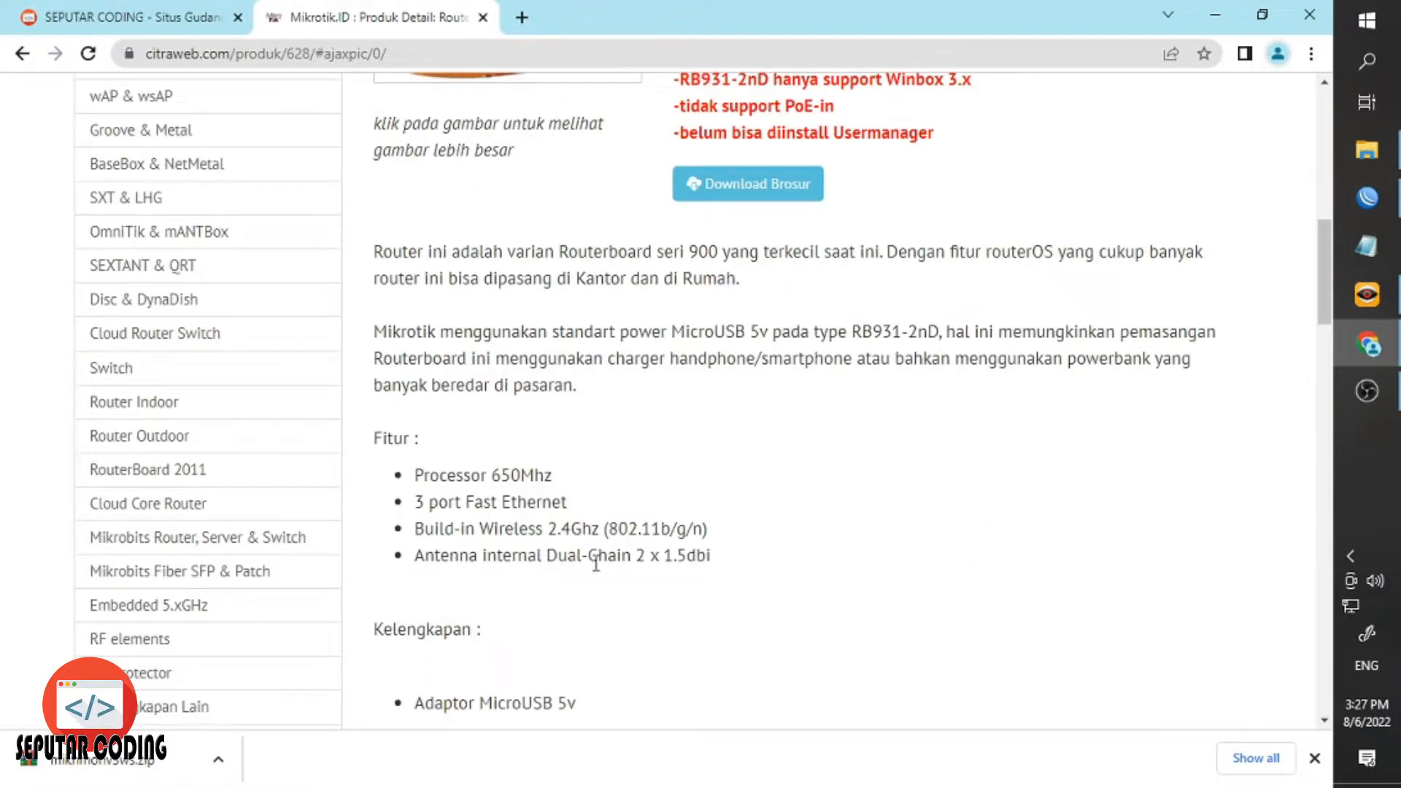
double_click(685, 561)
click(686, 561)
scroll(452, 580, down, 1)
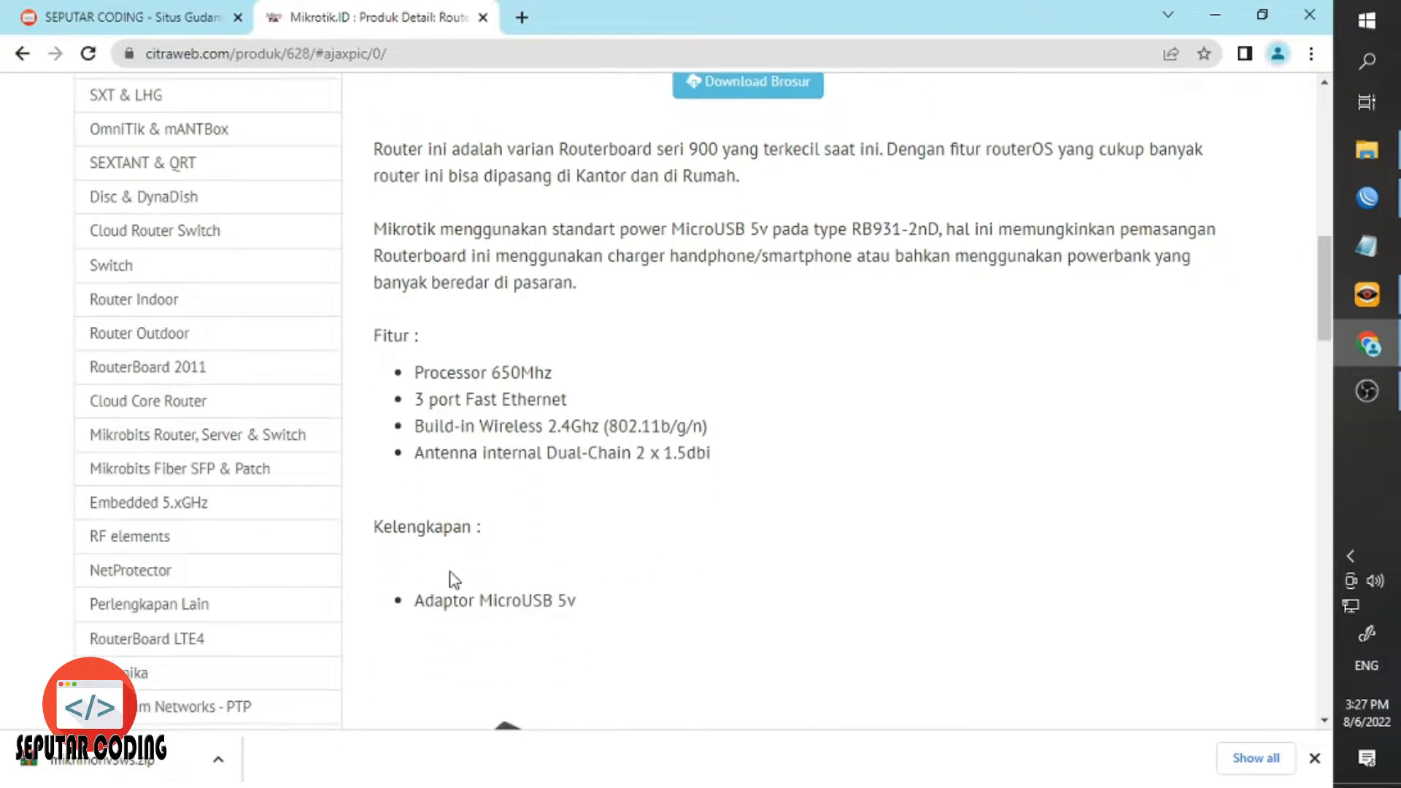
scroll(452, 579, down, 1)
drag(500, 503, 562, 503)
click(560, 503)
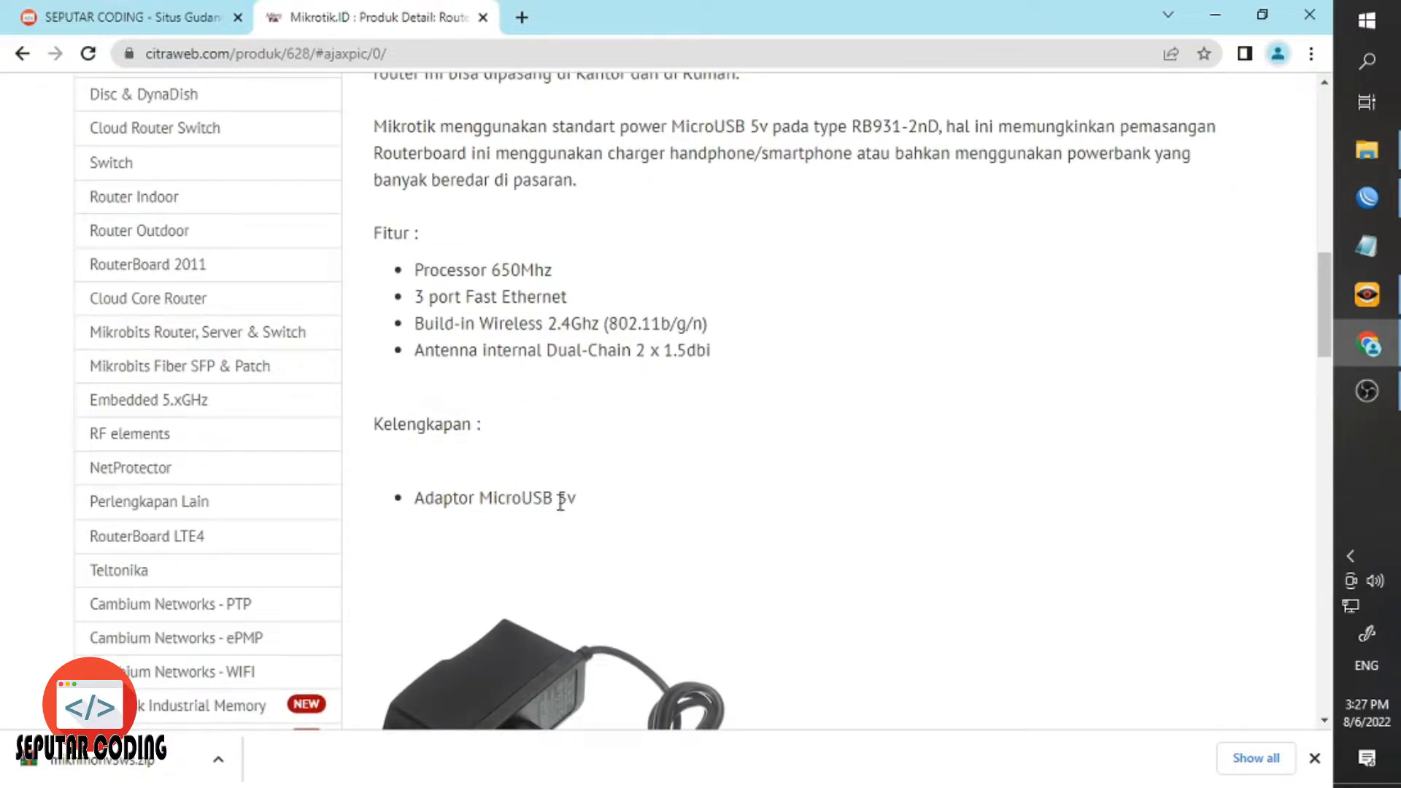
double_click(564, 497)
Highlight the 48 x 78 x 81mm dimensions in the specifications.
scroll(594, 518, down, 5)
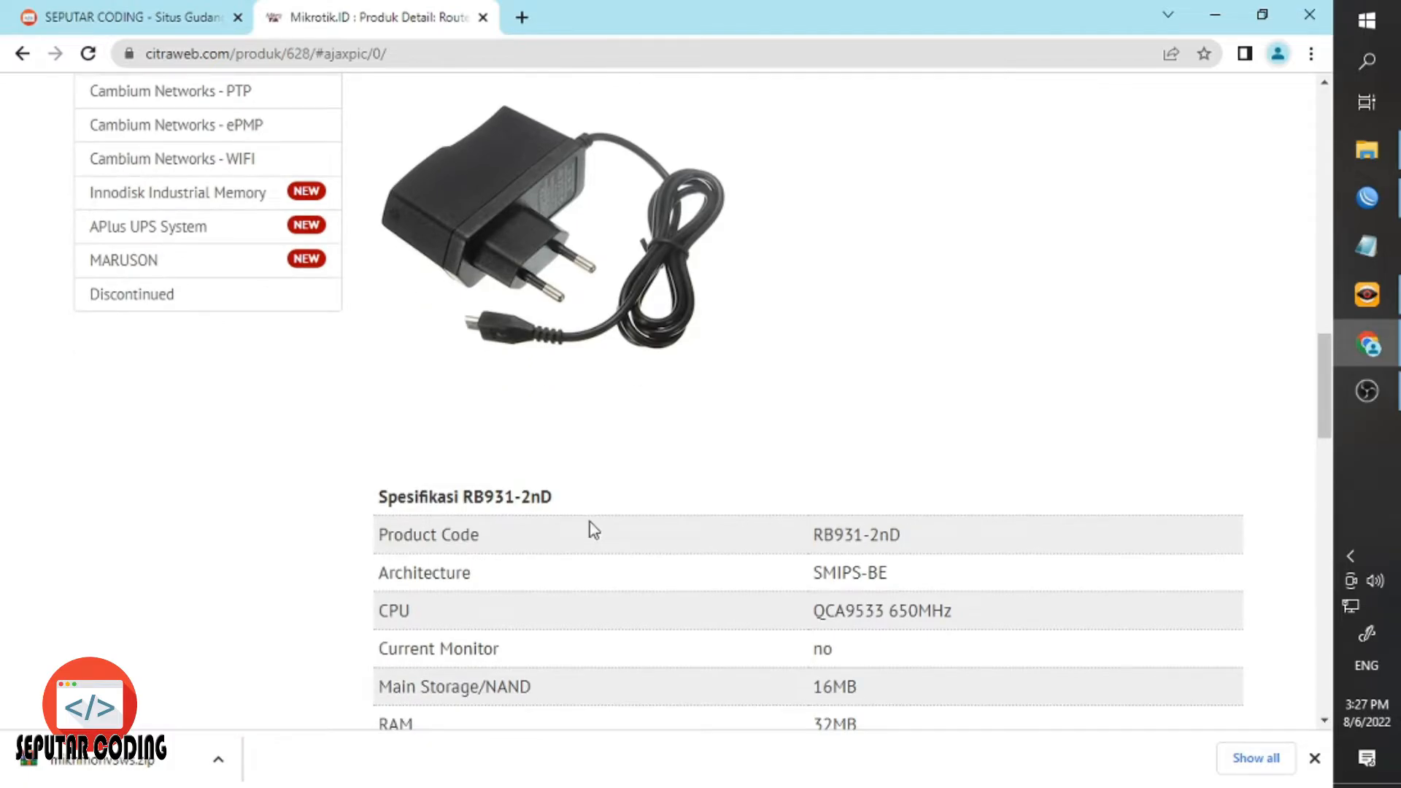
scroll(588, 529, up, 5)
scroll(590, 529, up, 10)
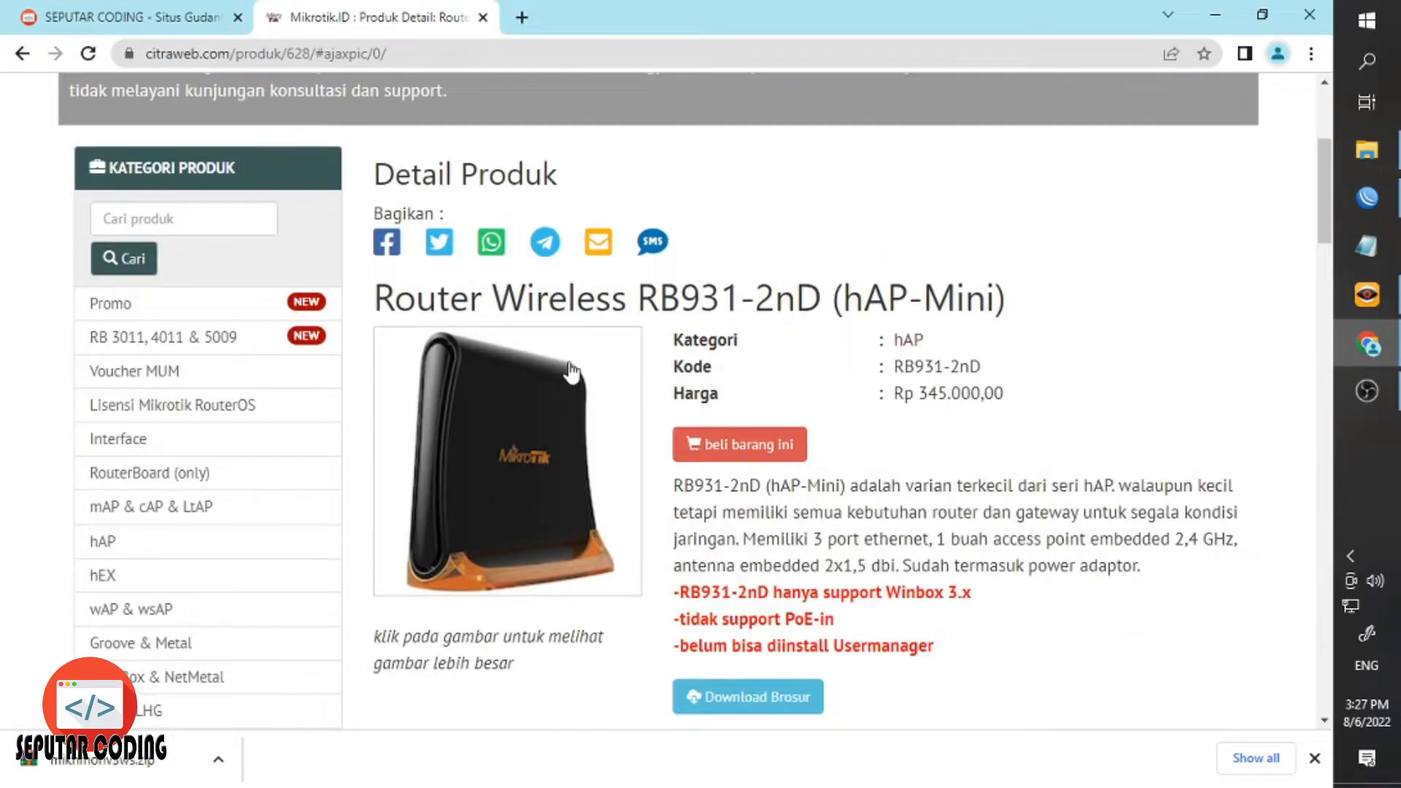
scroll(597, 572, down, 15)
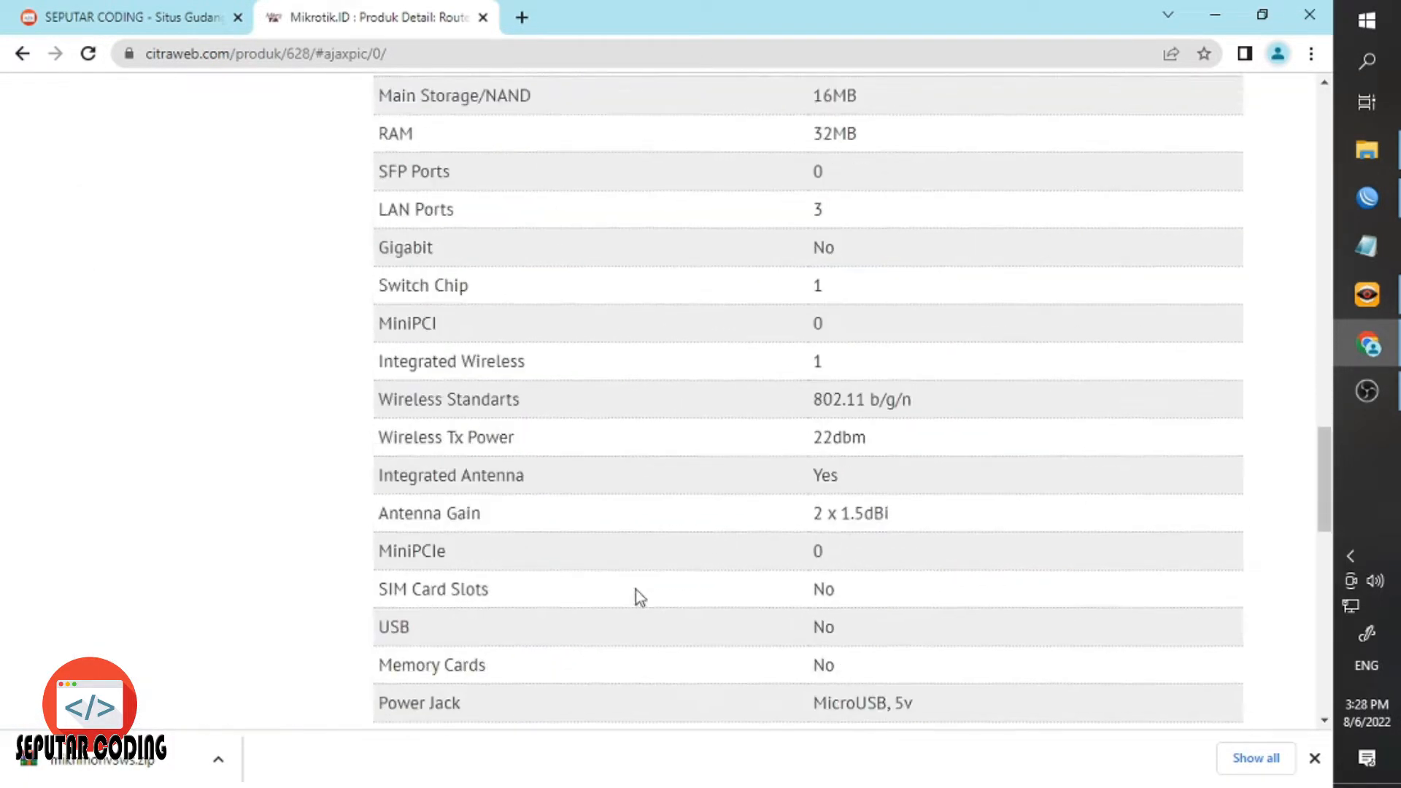
scroll(711, 642, down, 2)
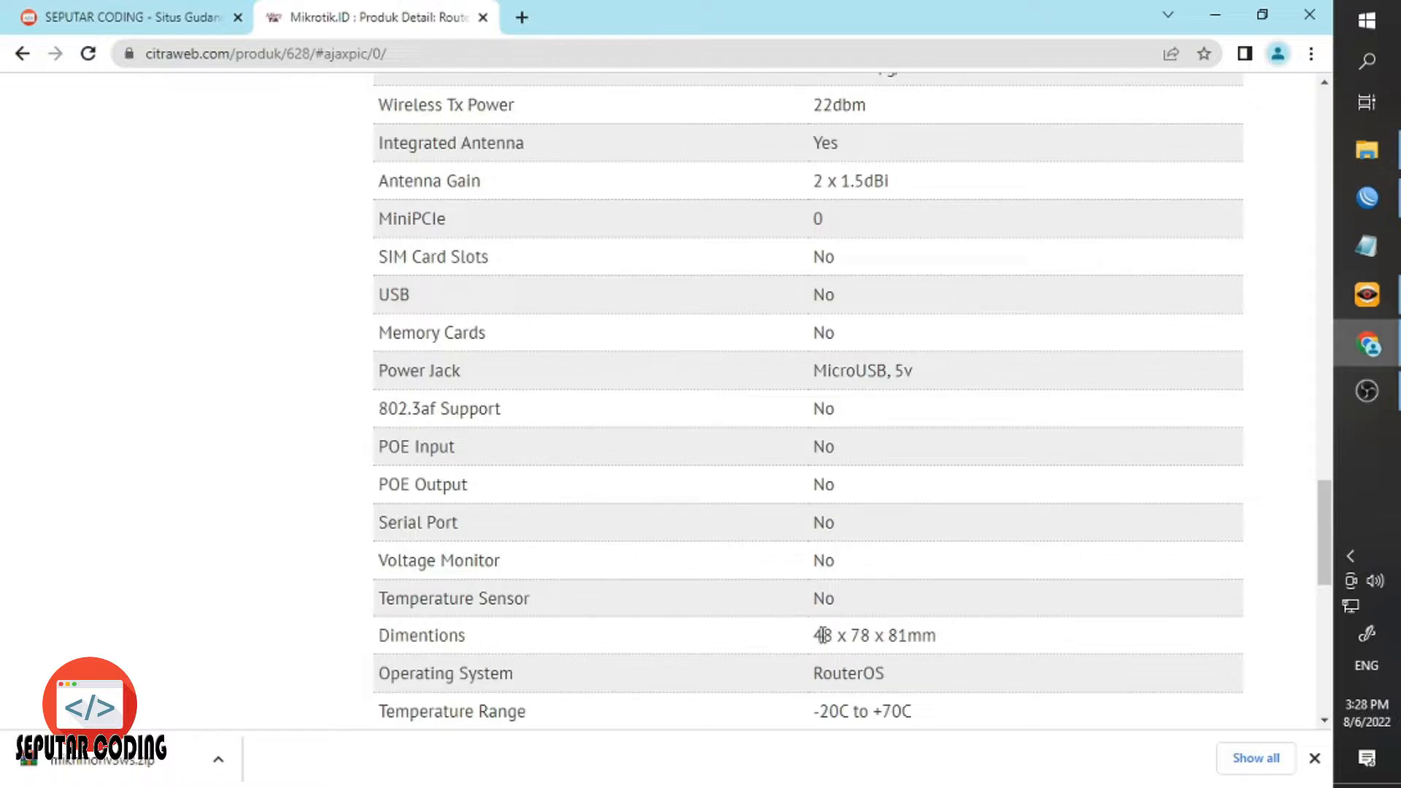
double_click(822, 635)
click(861, 636)
double_click(903, 635)
triple_click(903, 635)
scroll(841, 631, up, 15)
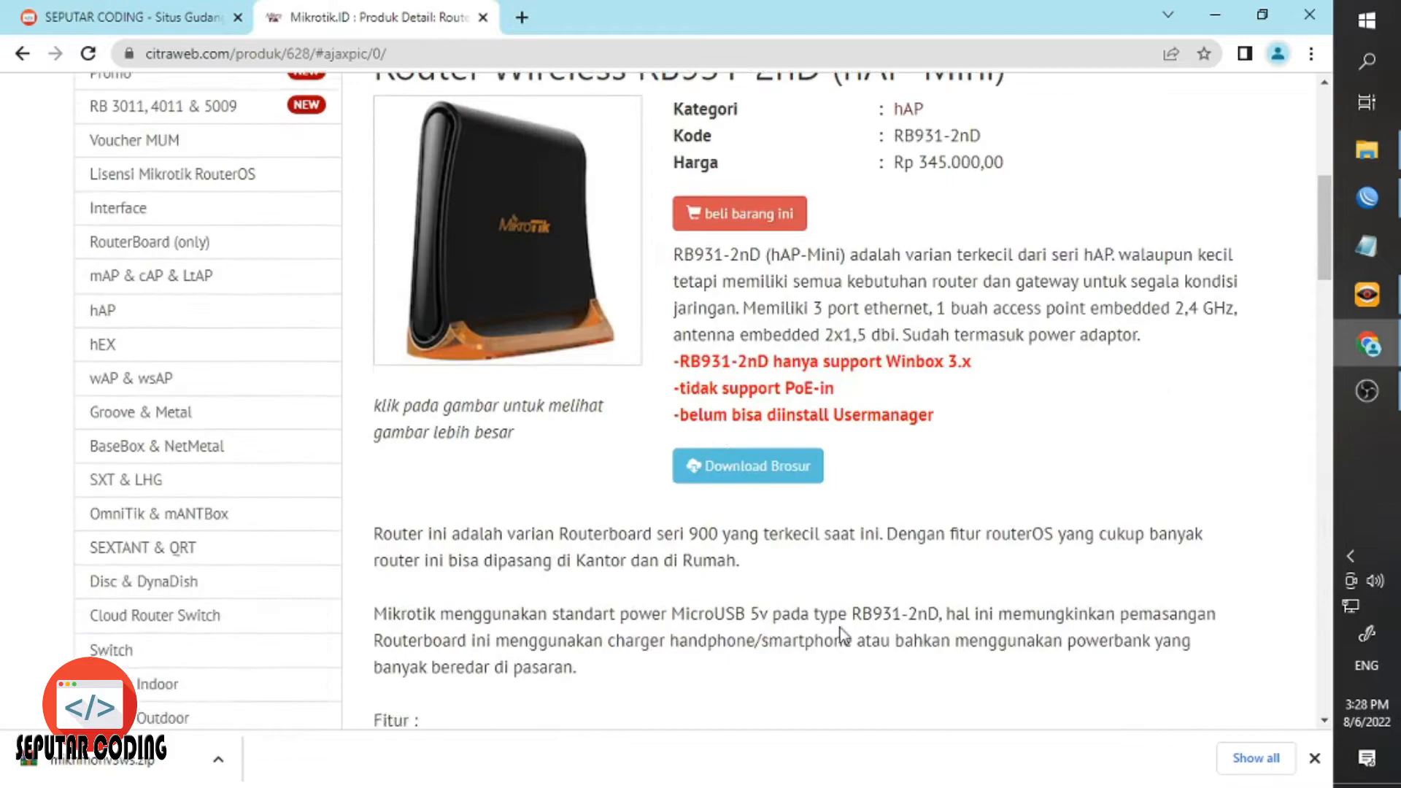
scroll(839, 627, up, 6)
scroll(640, 470, down, 3)
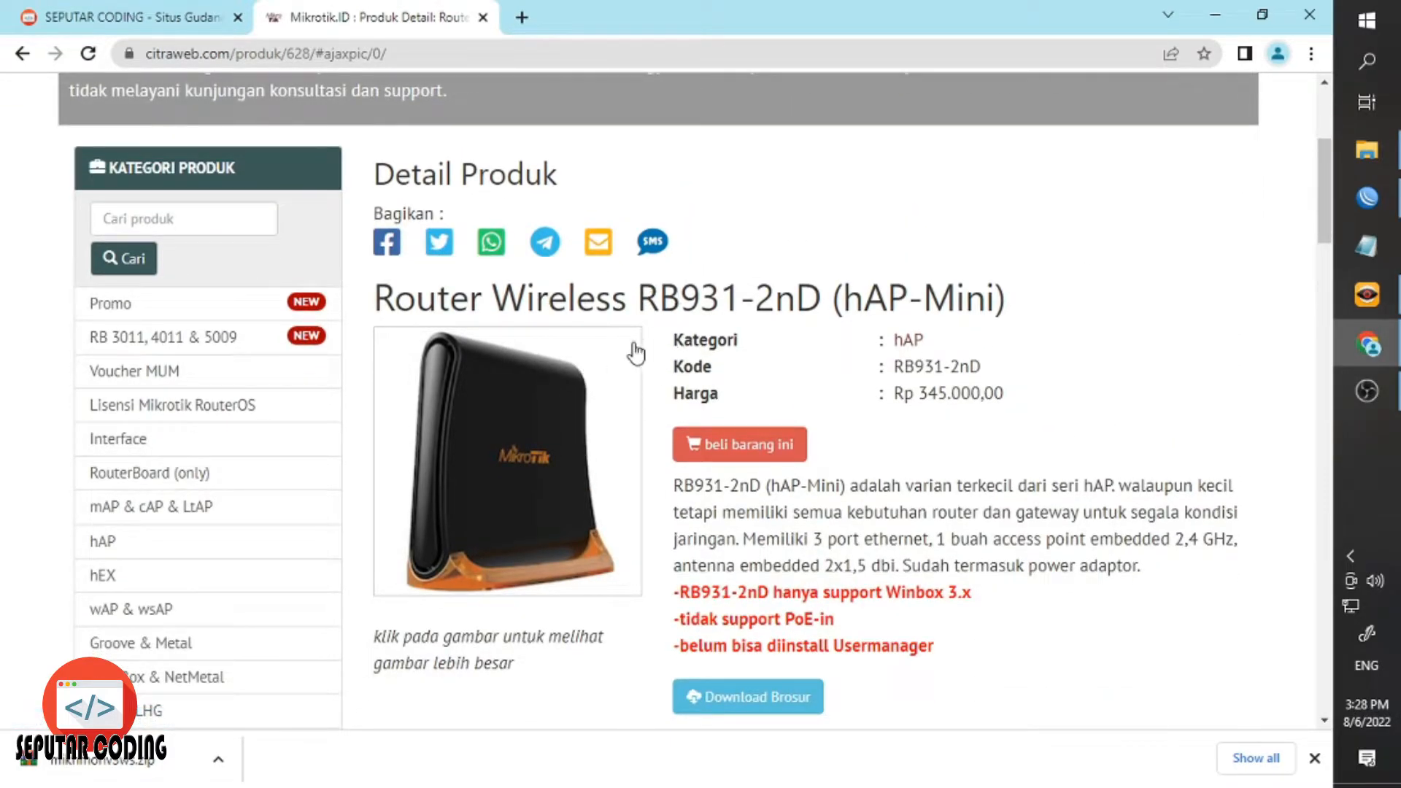
Search Google in a new tab for 'download winbox'.
click(522, 22)
text(dob)
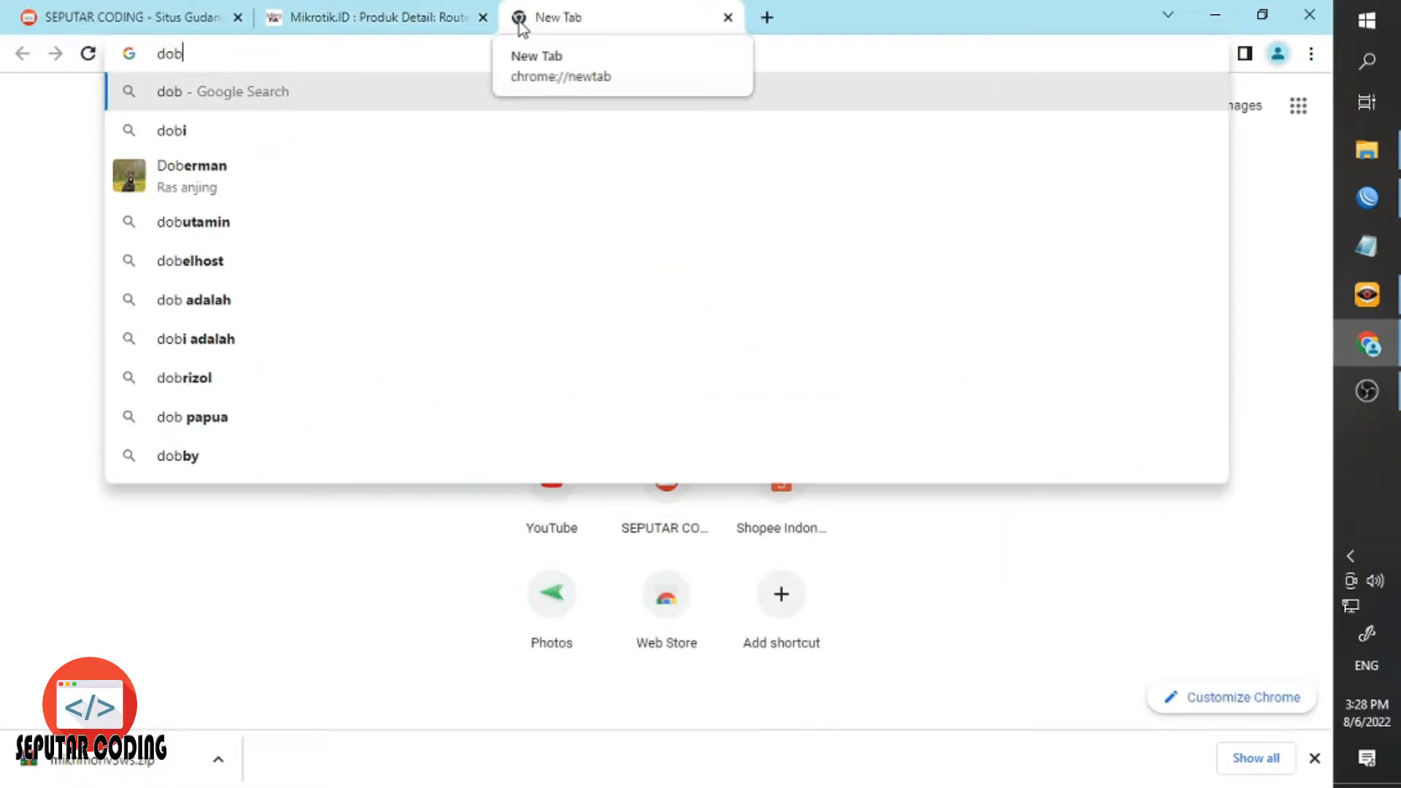
key(BackSpace)
text(wbload)
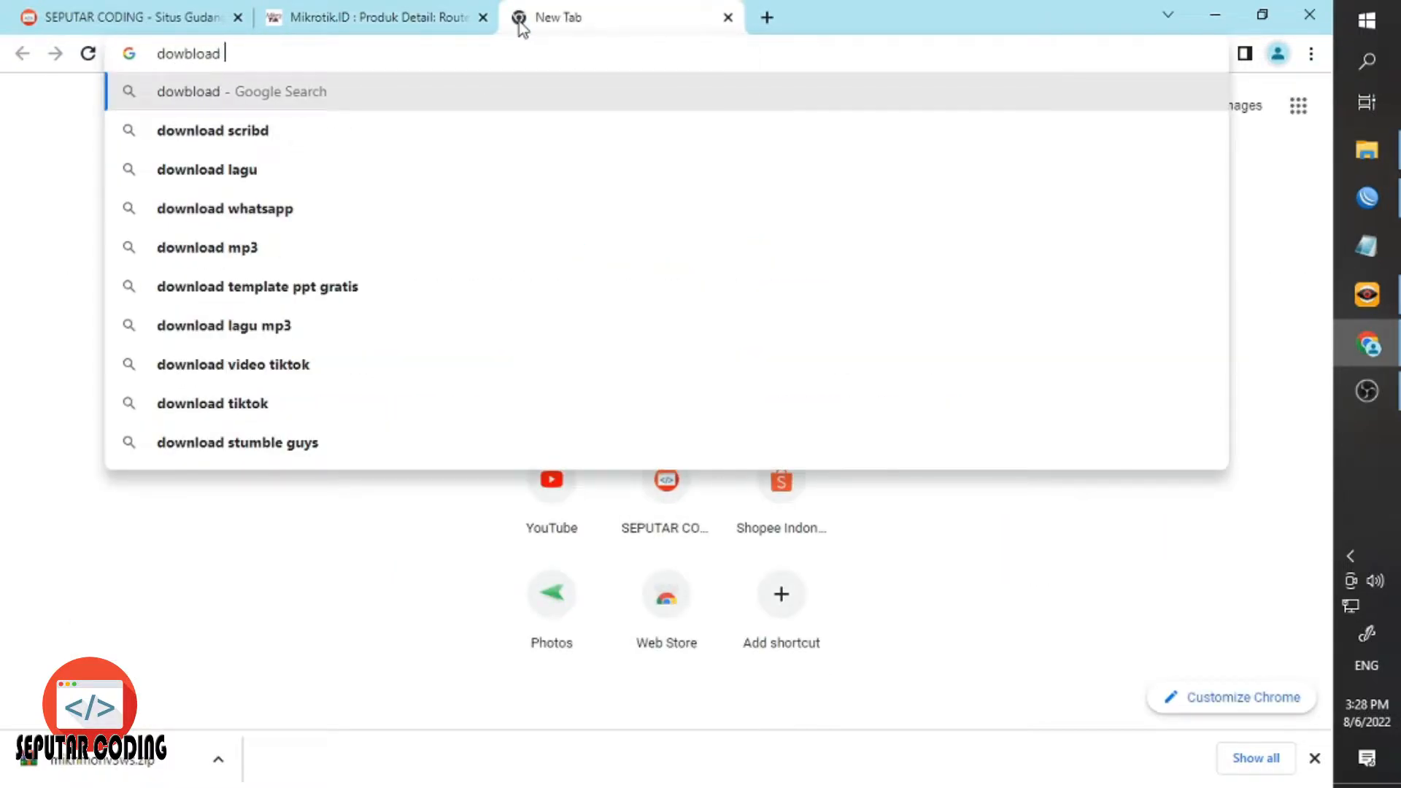
text( wui==)
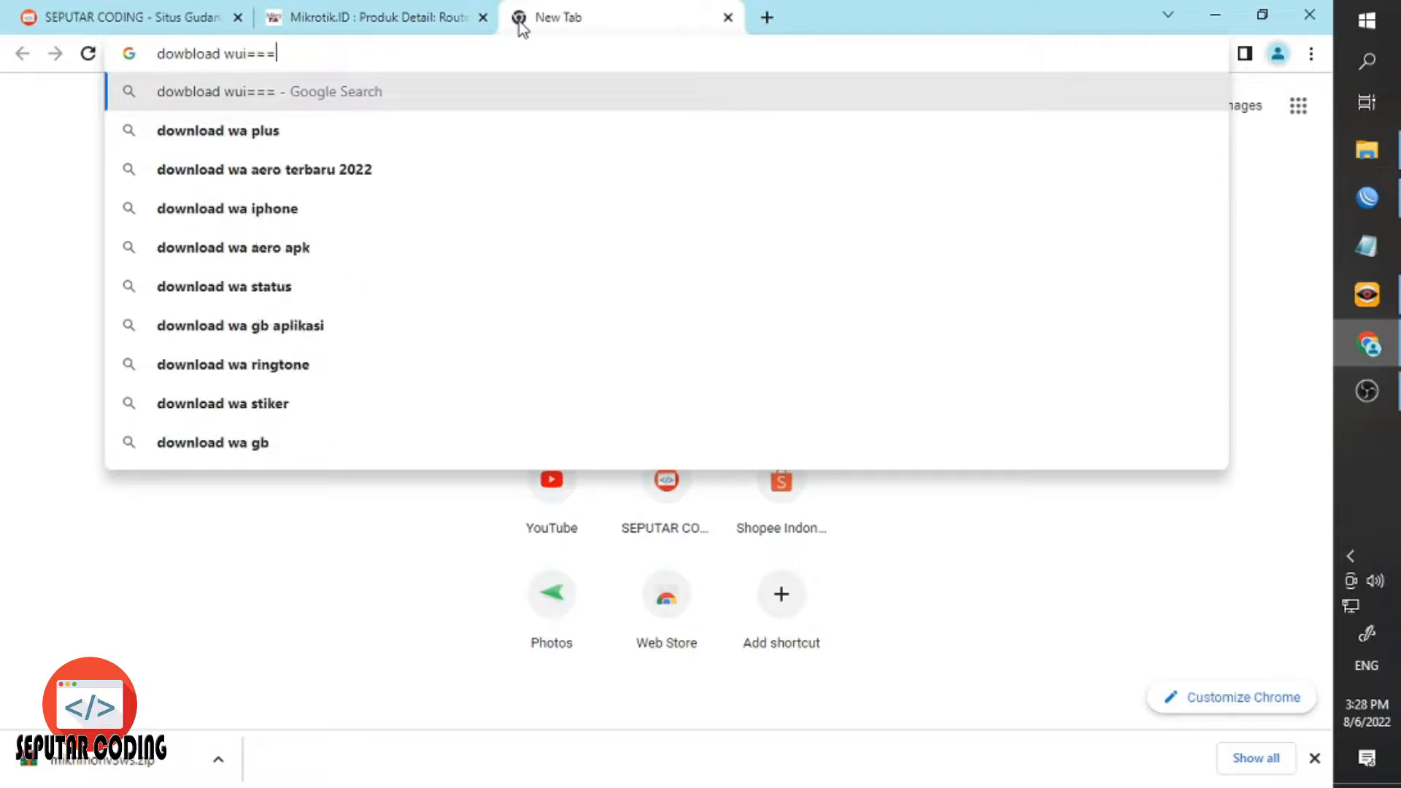
key(ctrl+a)
text(down)
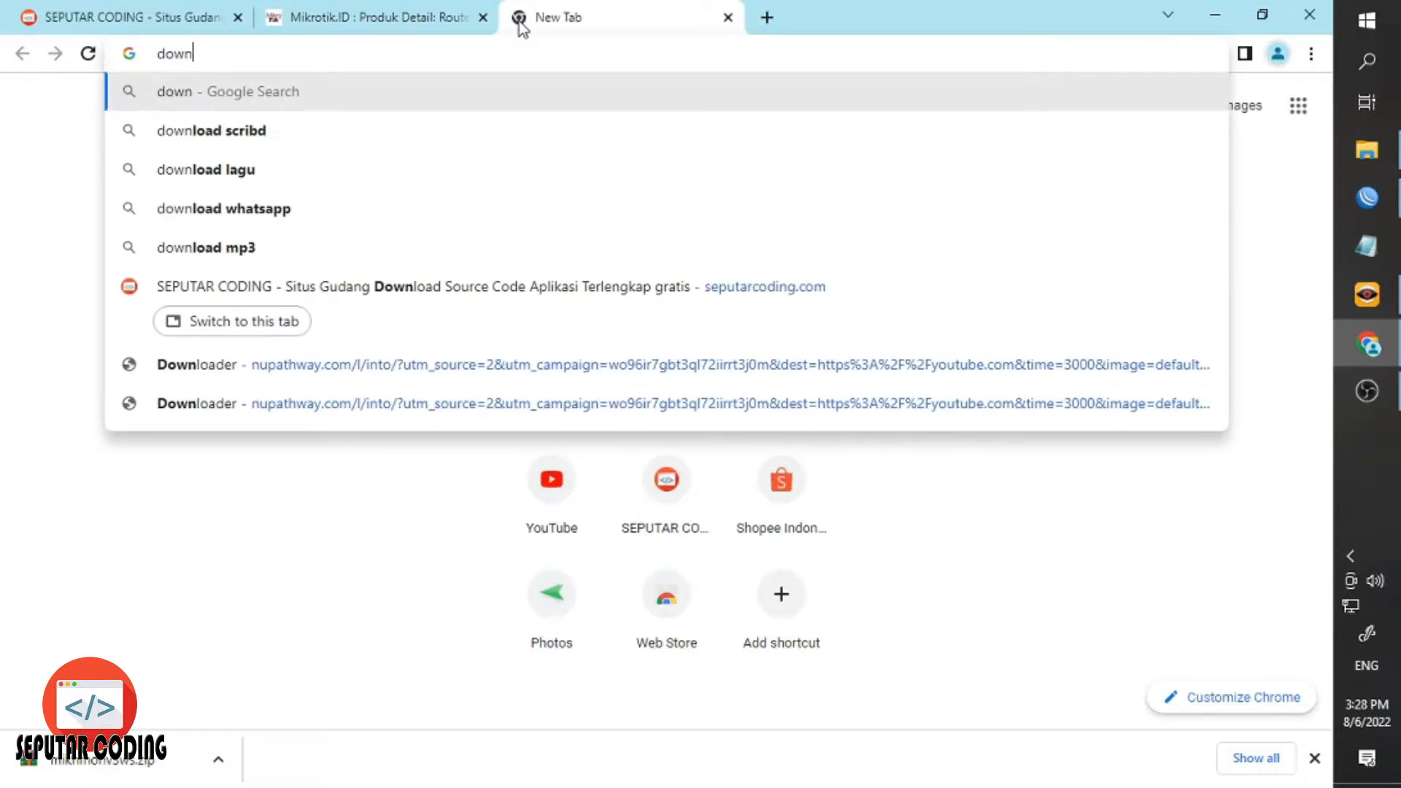
text(load winbox)
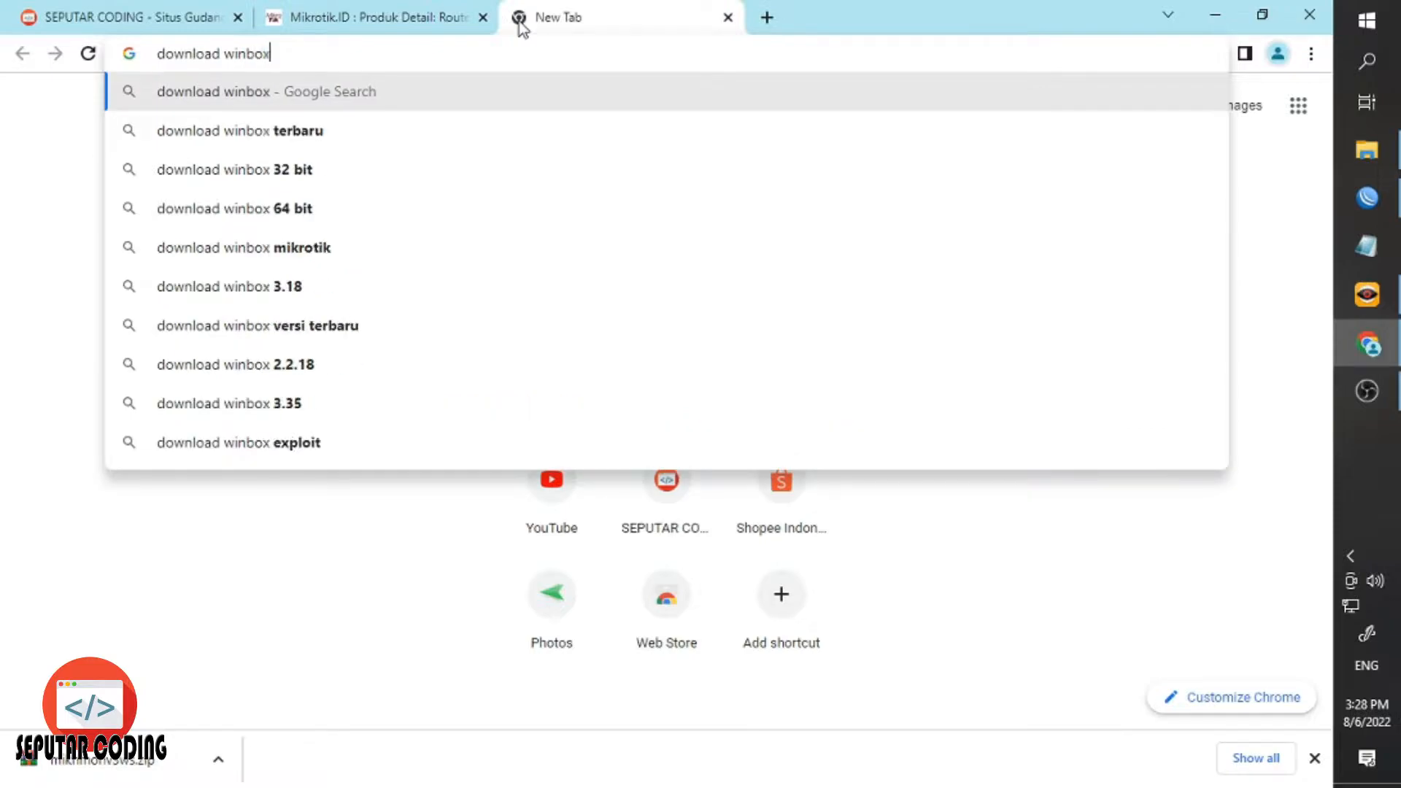
key(Return)
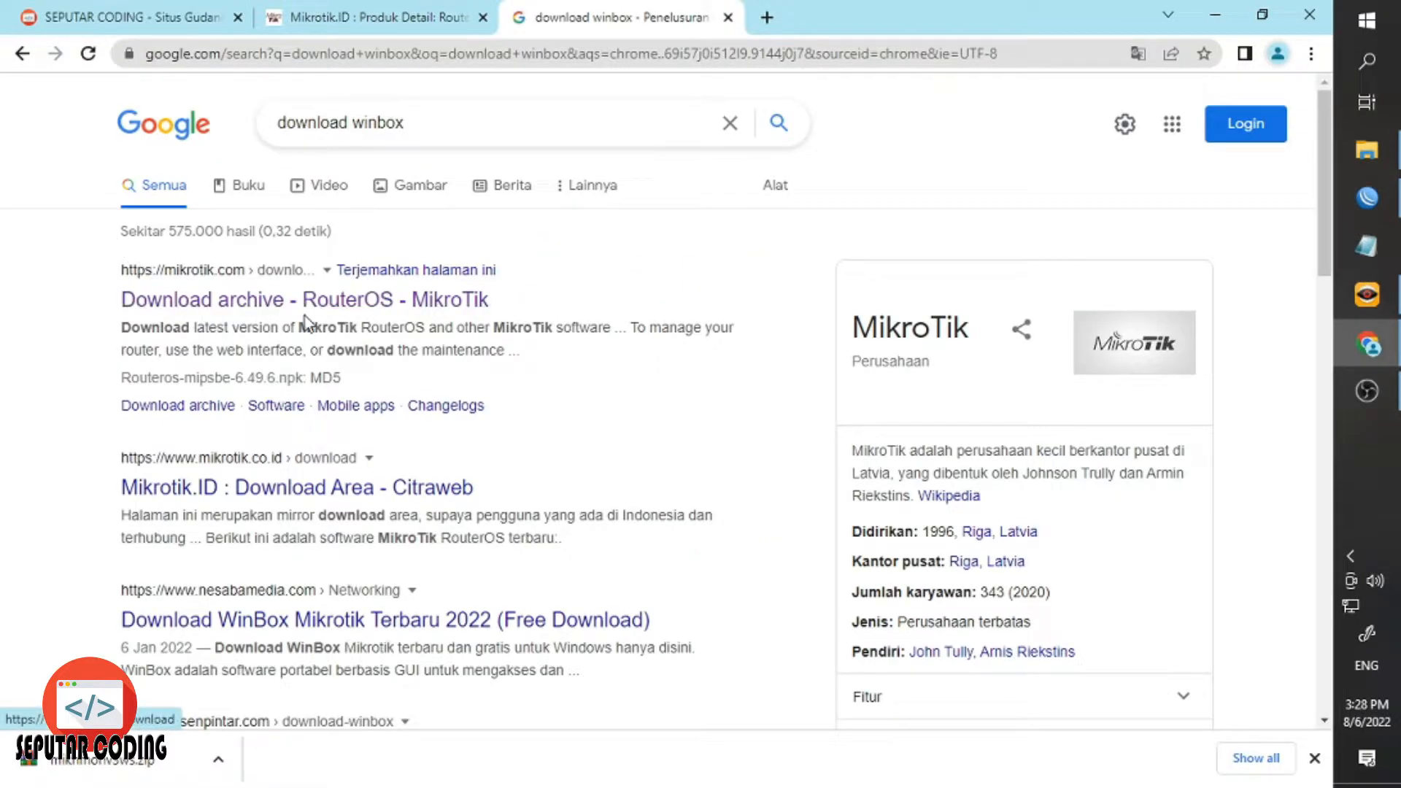
Open MikroTik's Downloads page, show the WinBox versions, then switch back to WinBox.
click(182, 311)
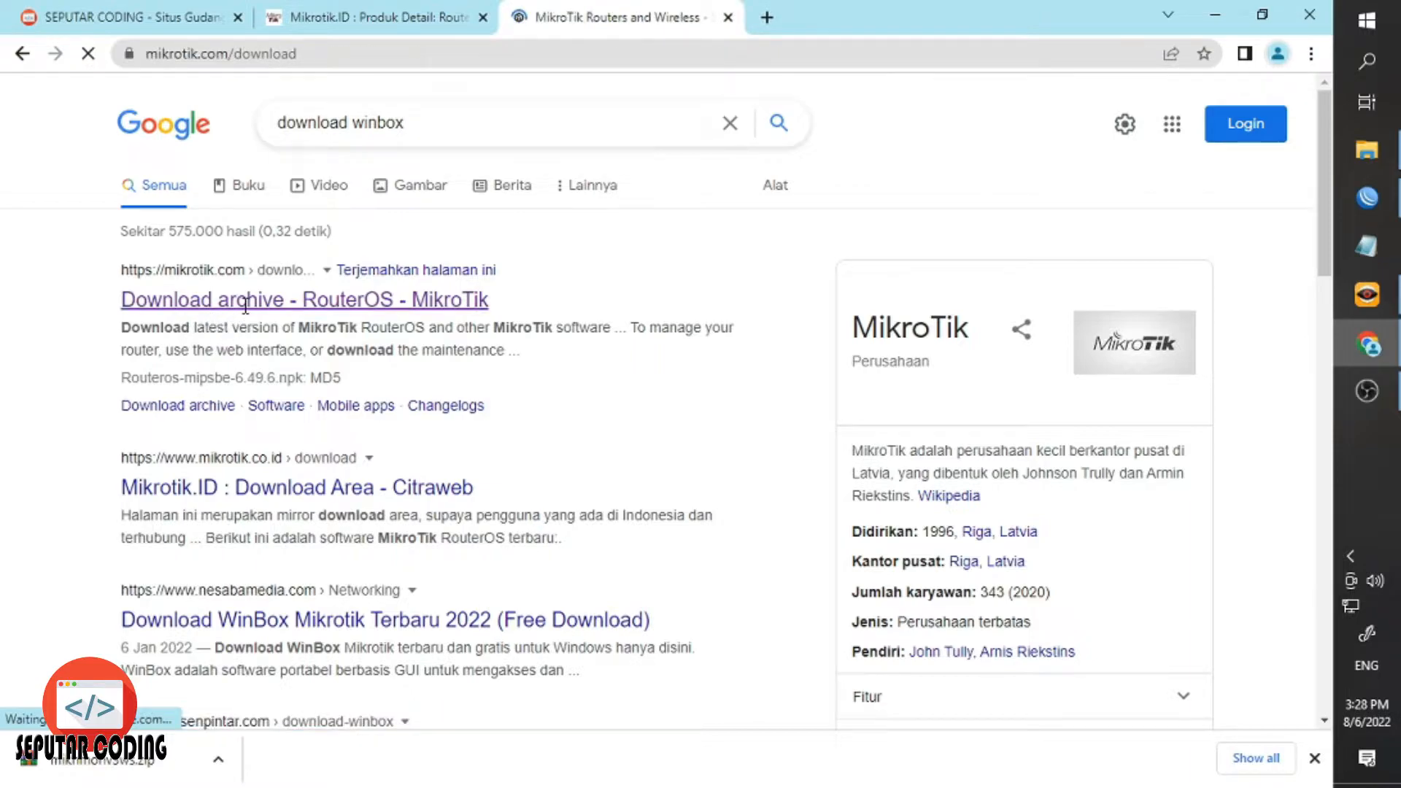
click(635, 191)
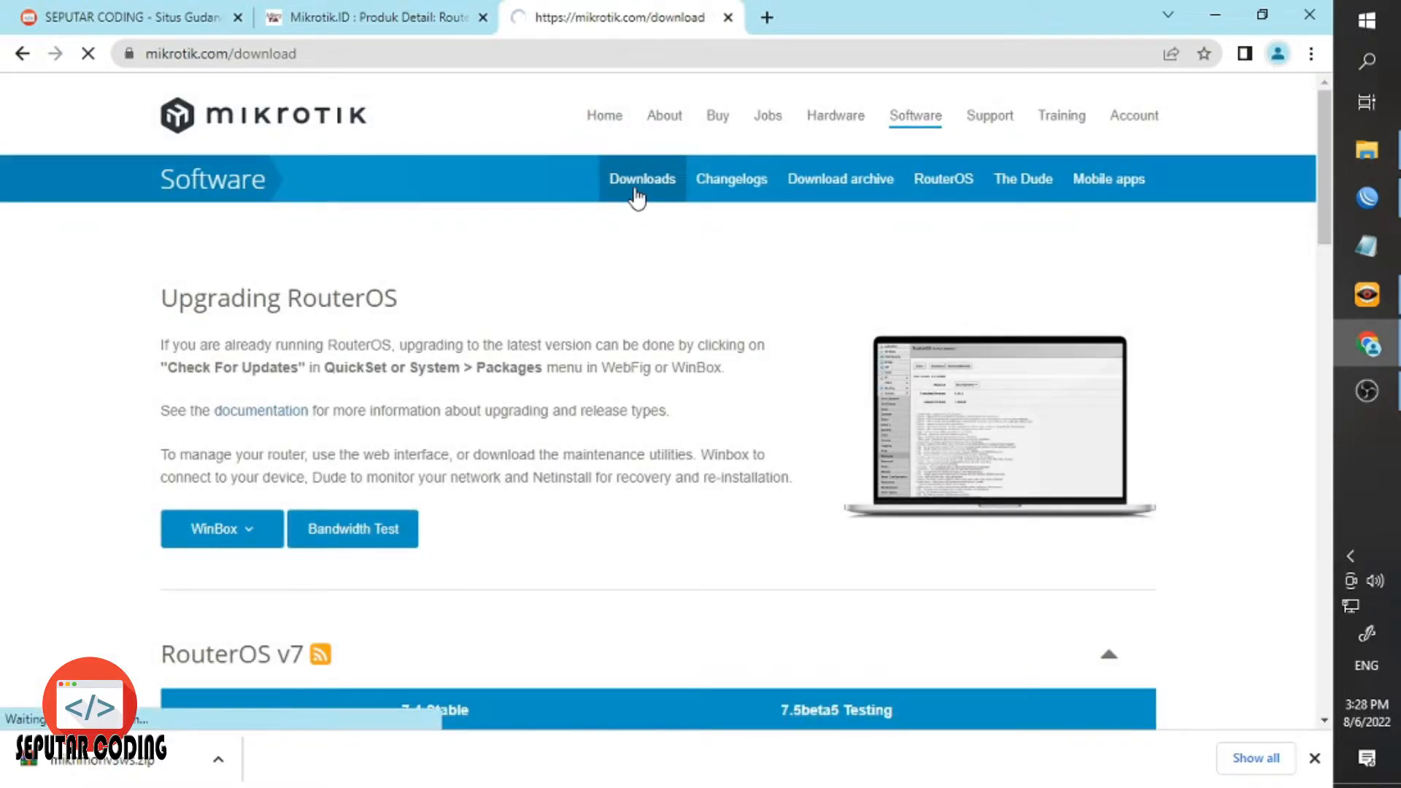
scroll(337, 330, down, 1)
click(219, 429)
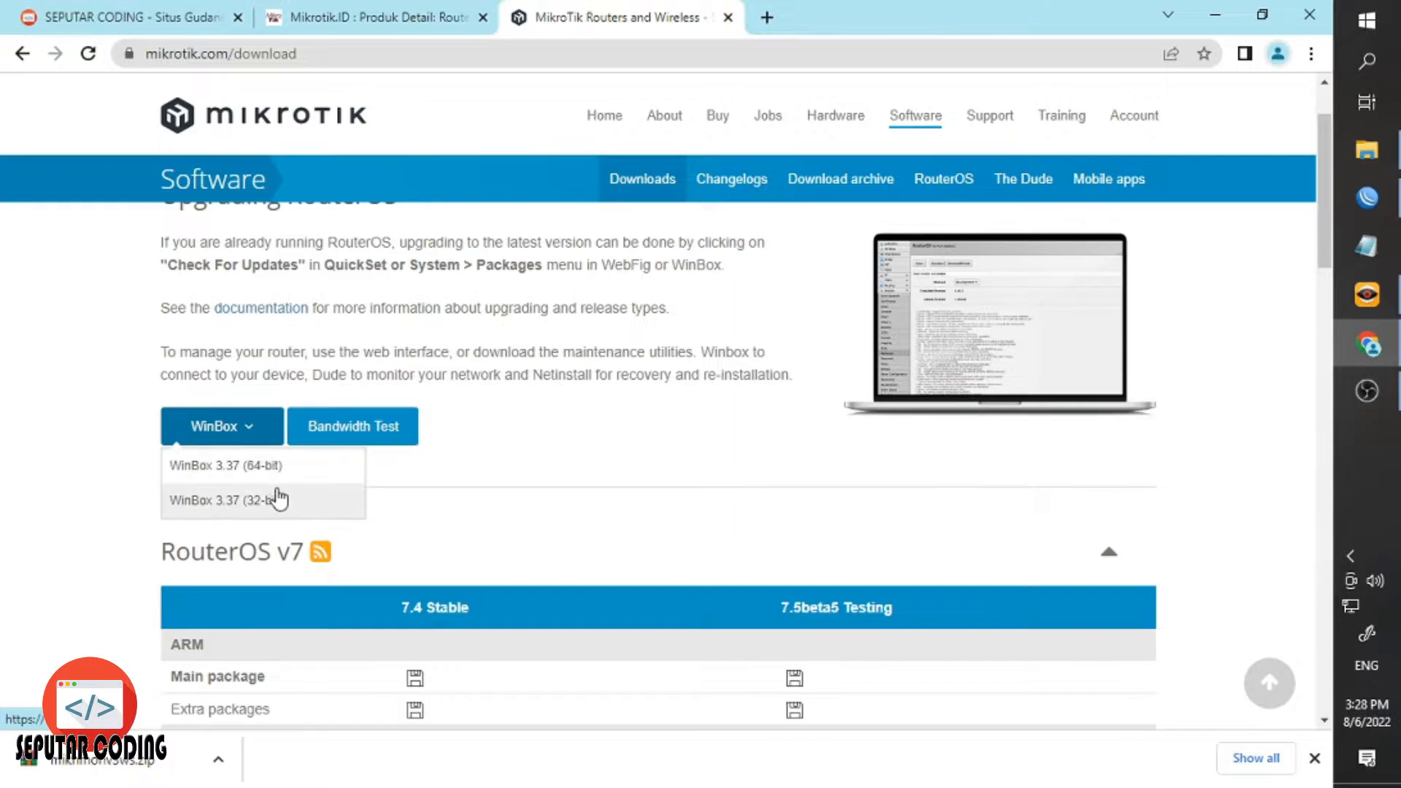
scroll(540, 456, up, 2)
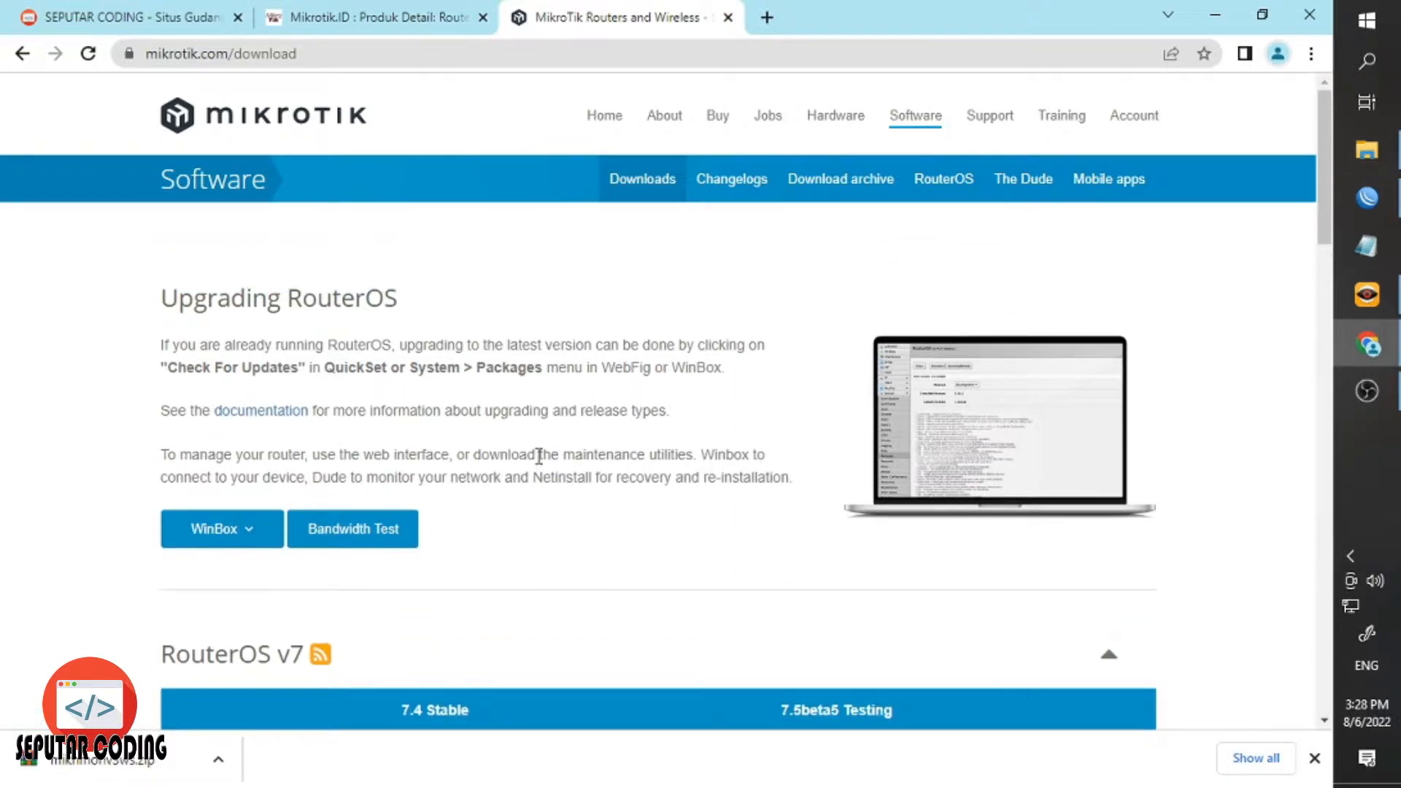
click(1361, 208)
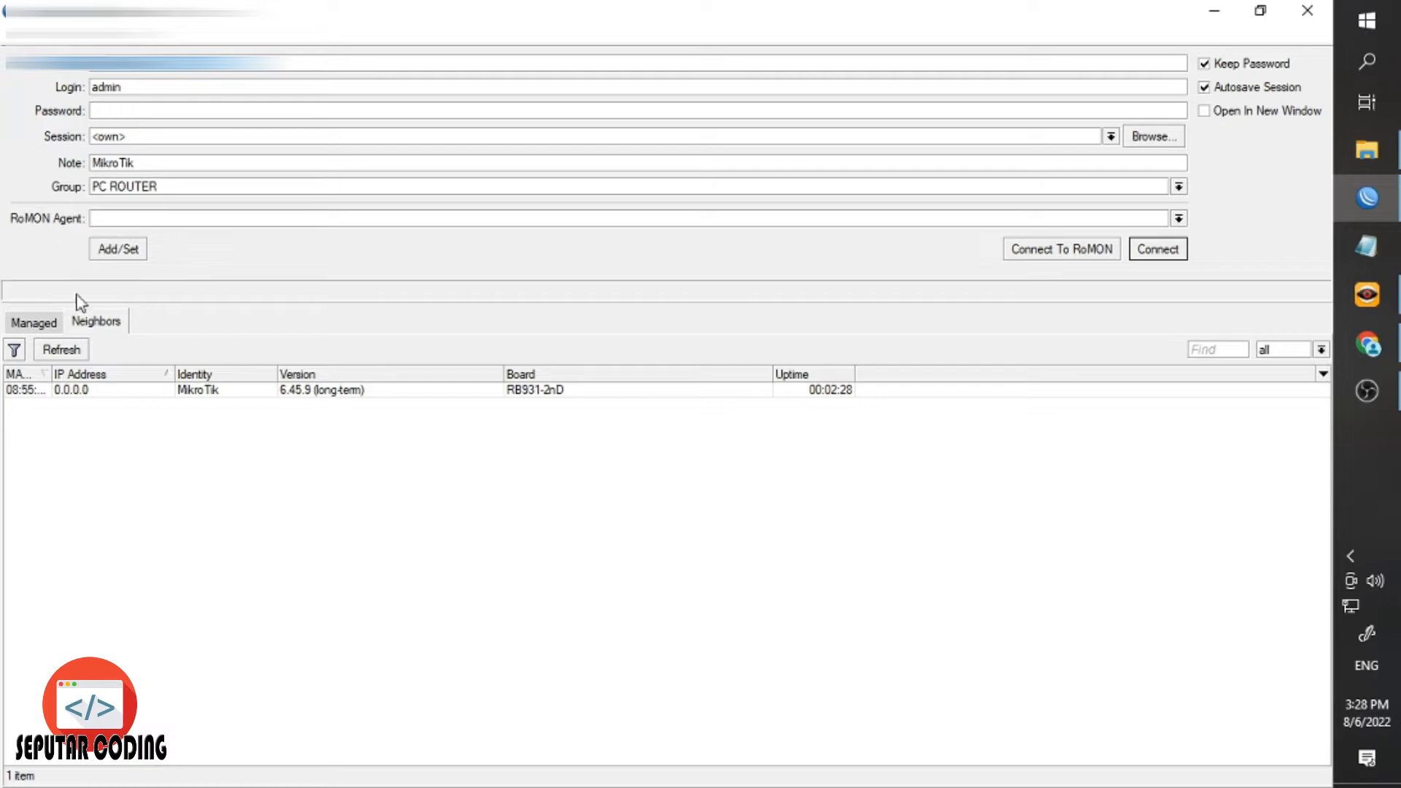
Refresh Neighbors, pick the RB931-2nD router, set the login to admin, and connect.
click(98, 326)
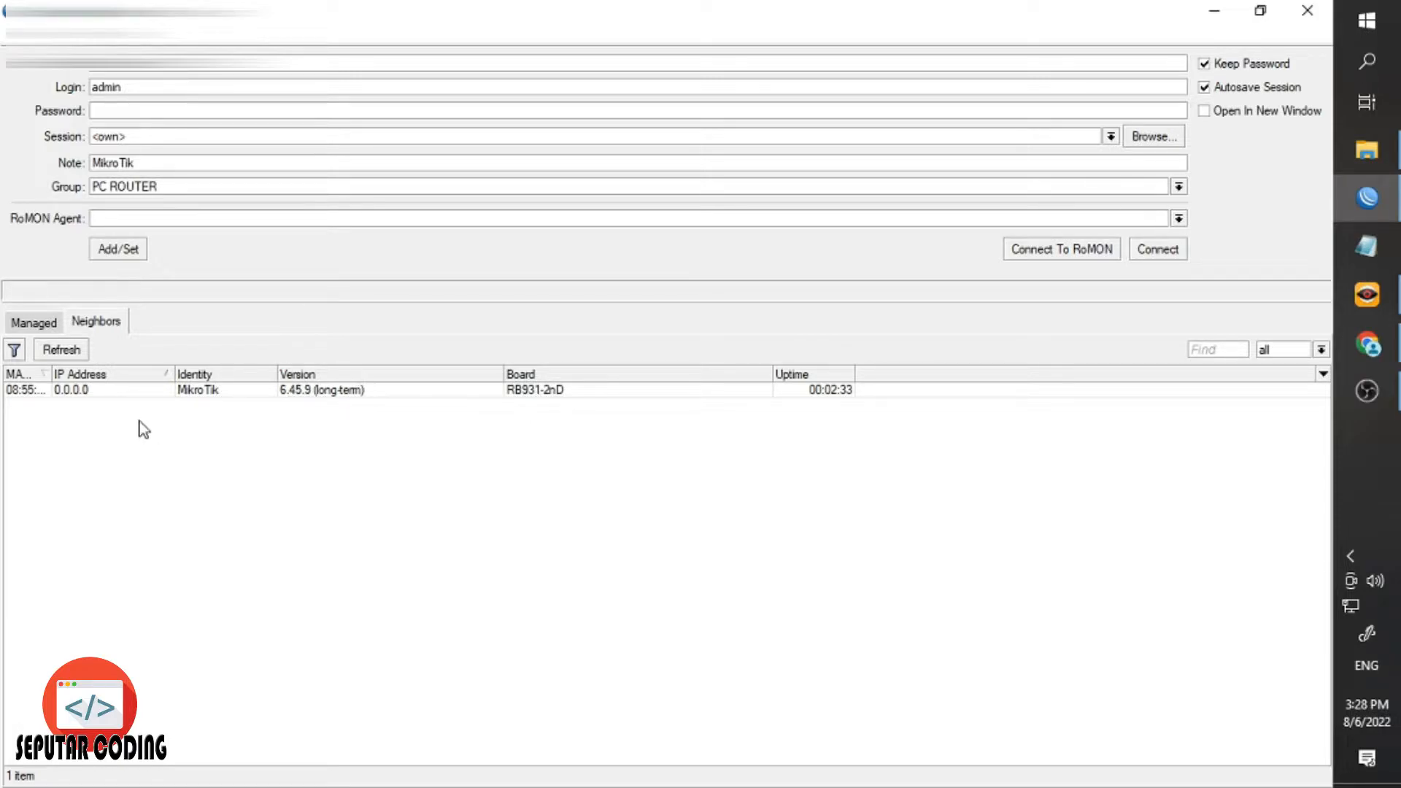
click(28, 388)
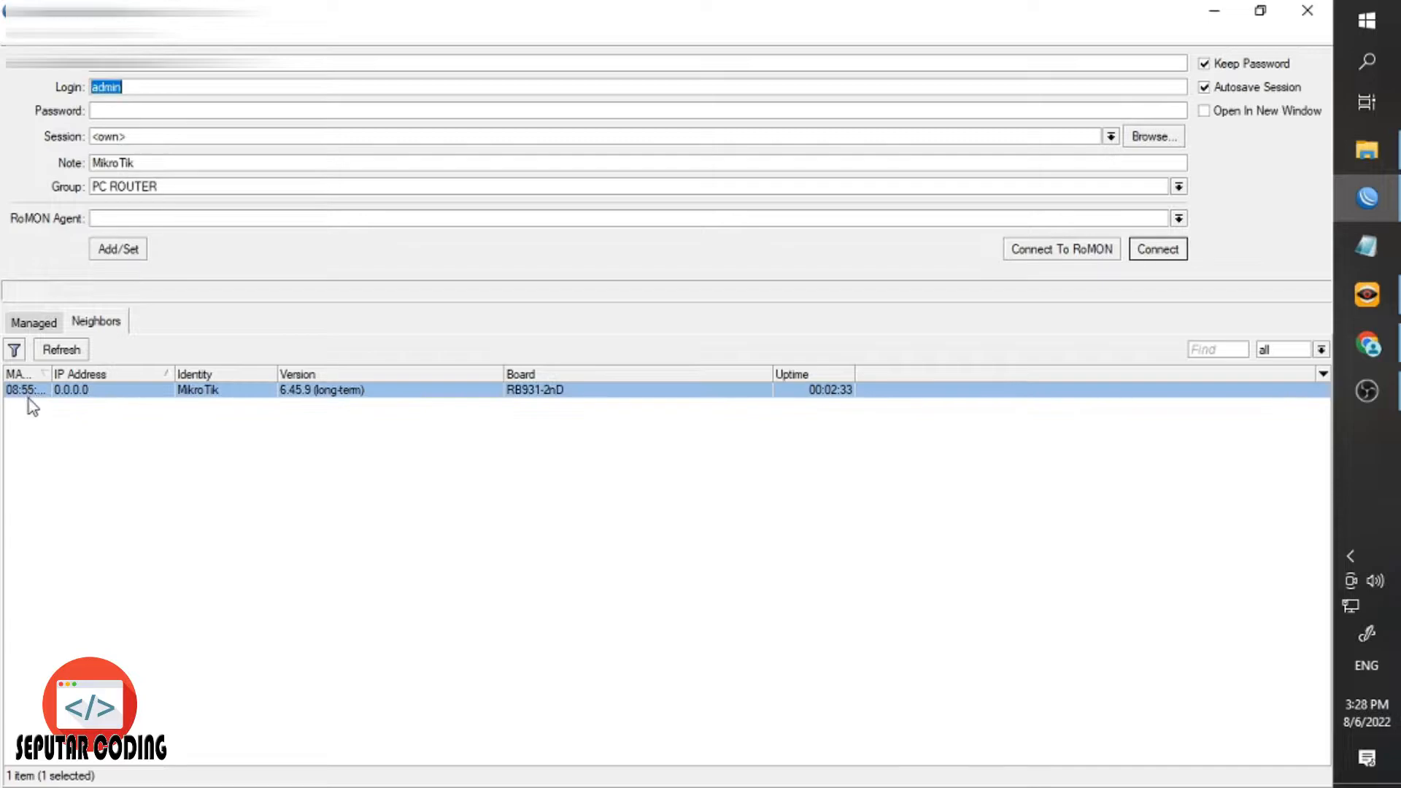
click(101, 79)
double_click(124, 90)
text(adx)
click(1157, 250)
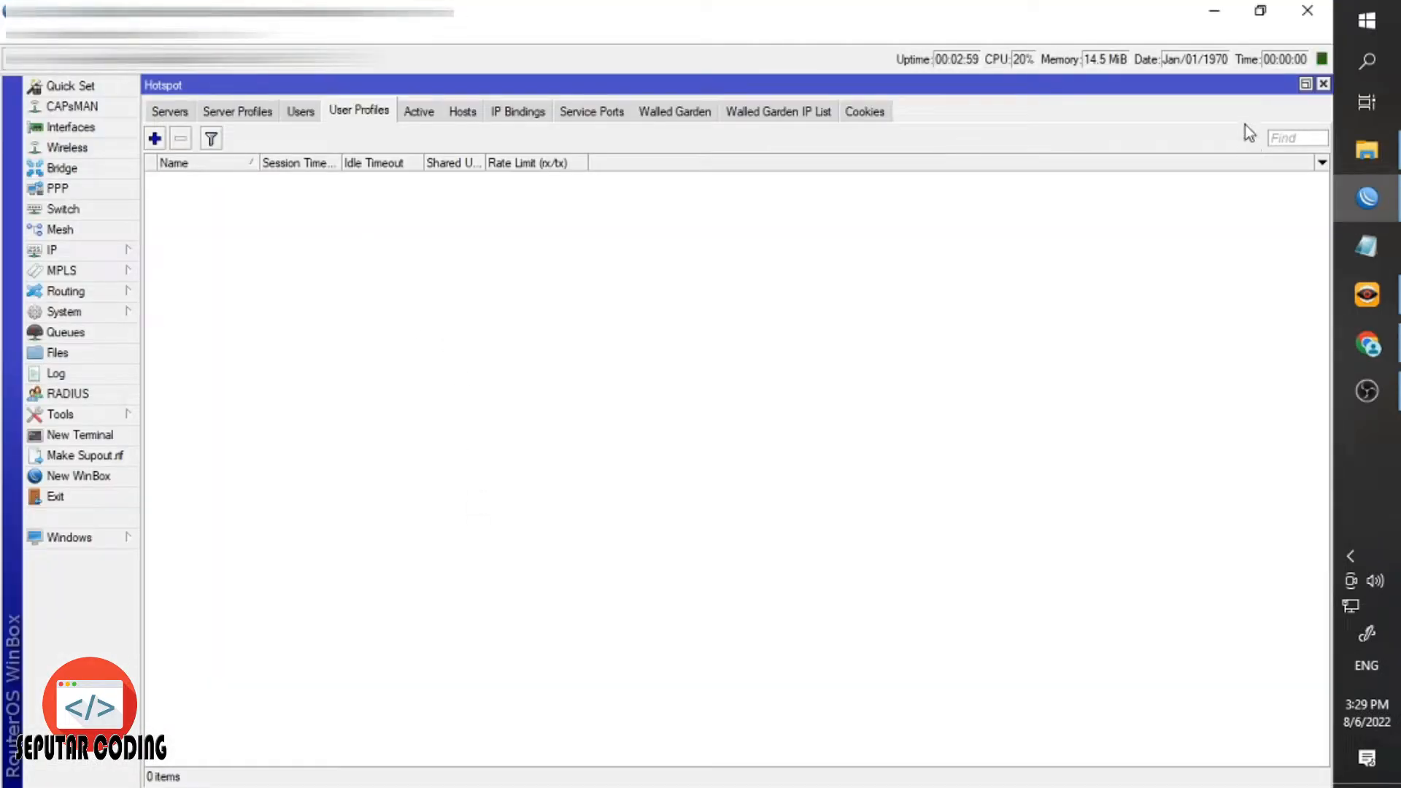
Close the hotspot, interface and DHCP server windows and open the Interface list.
click(1323, 84)
click(1322, 83)
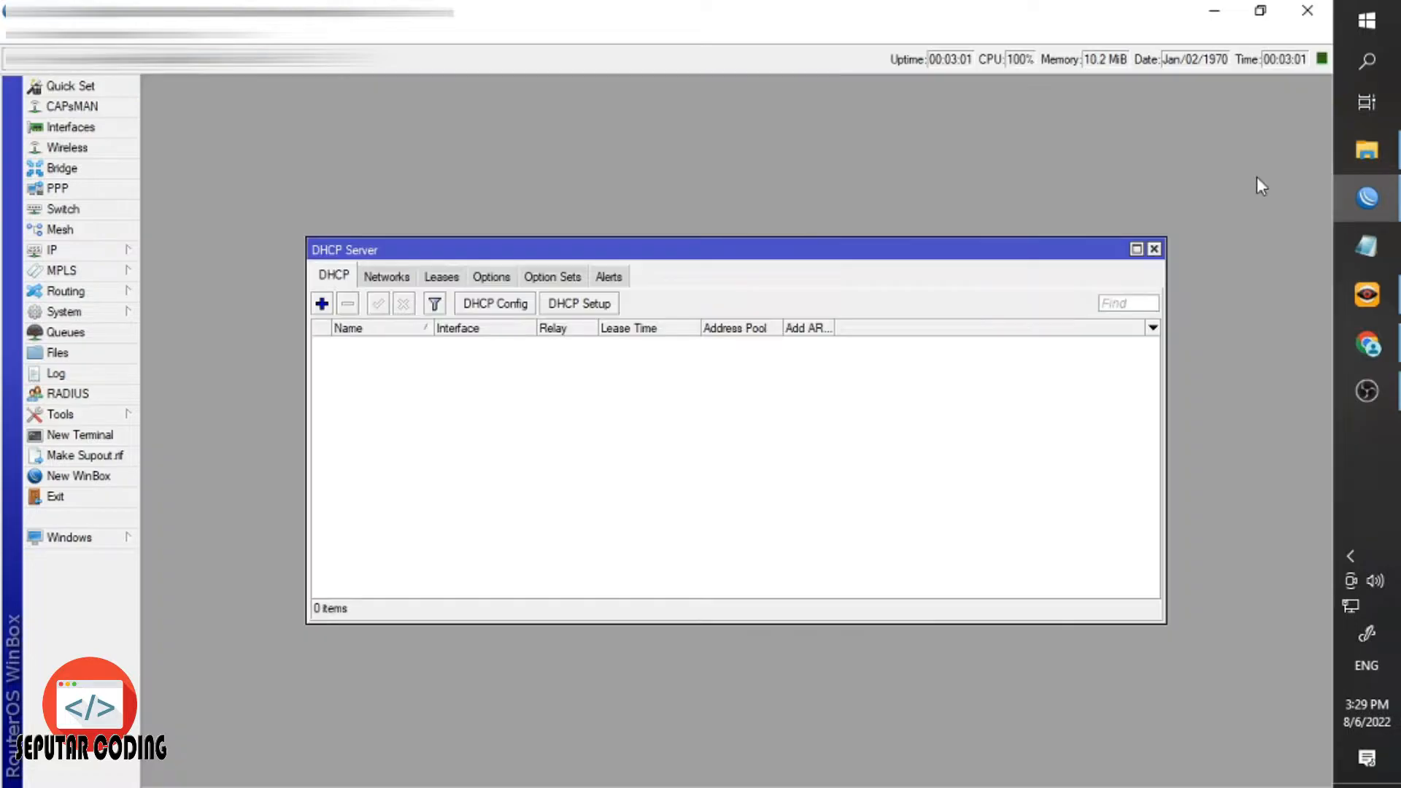
click(1154, 249)
click(71, 126)
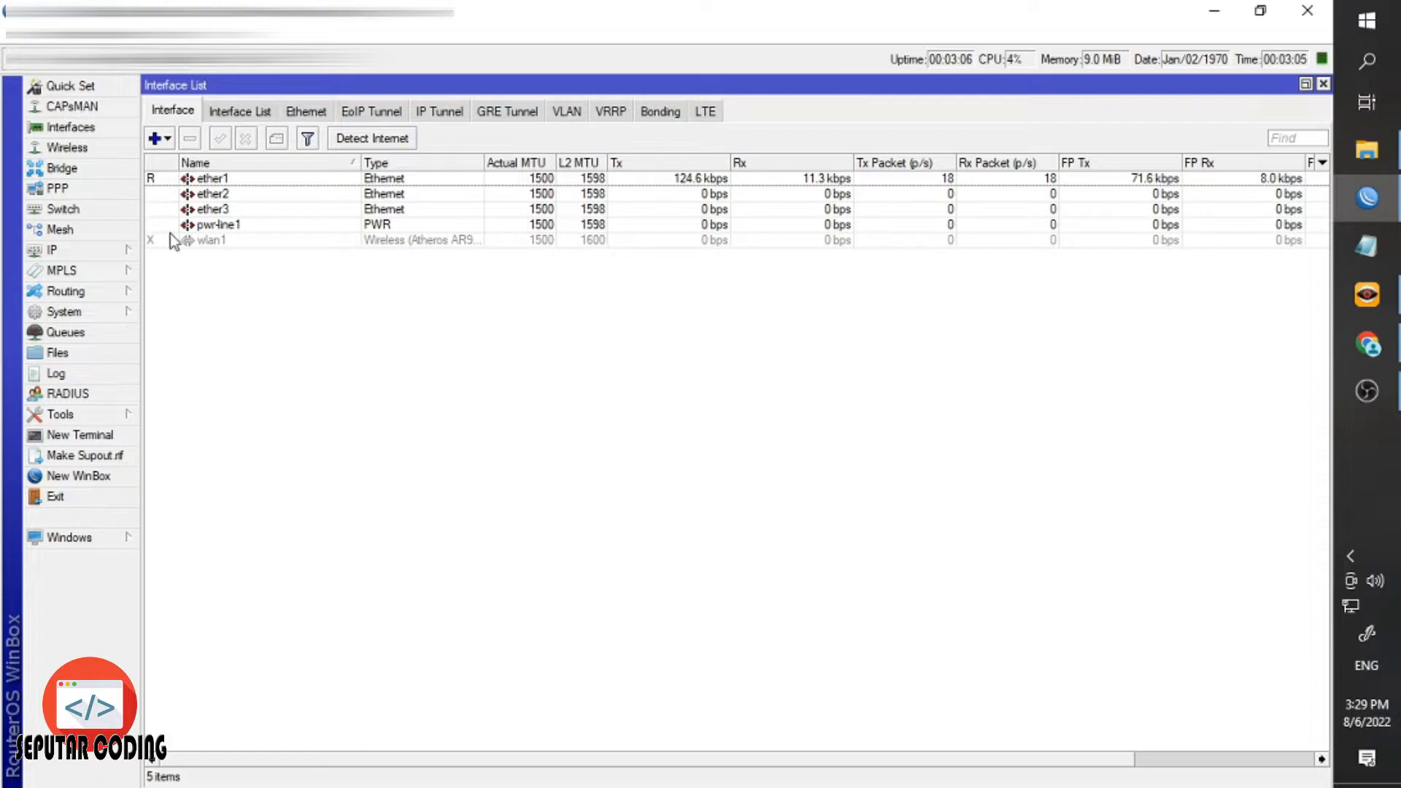
Inspect System Resources: 32.0 MiB total memory, CPU model and board name, then close it.
click(122, 312)
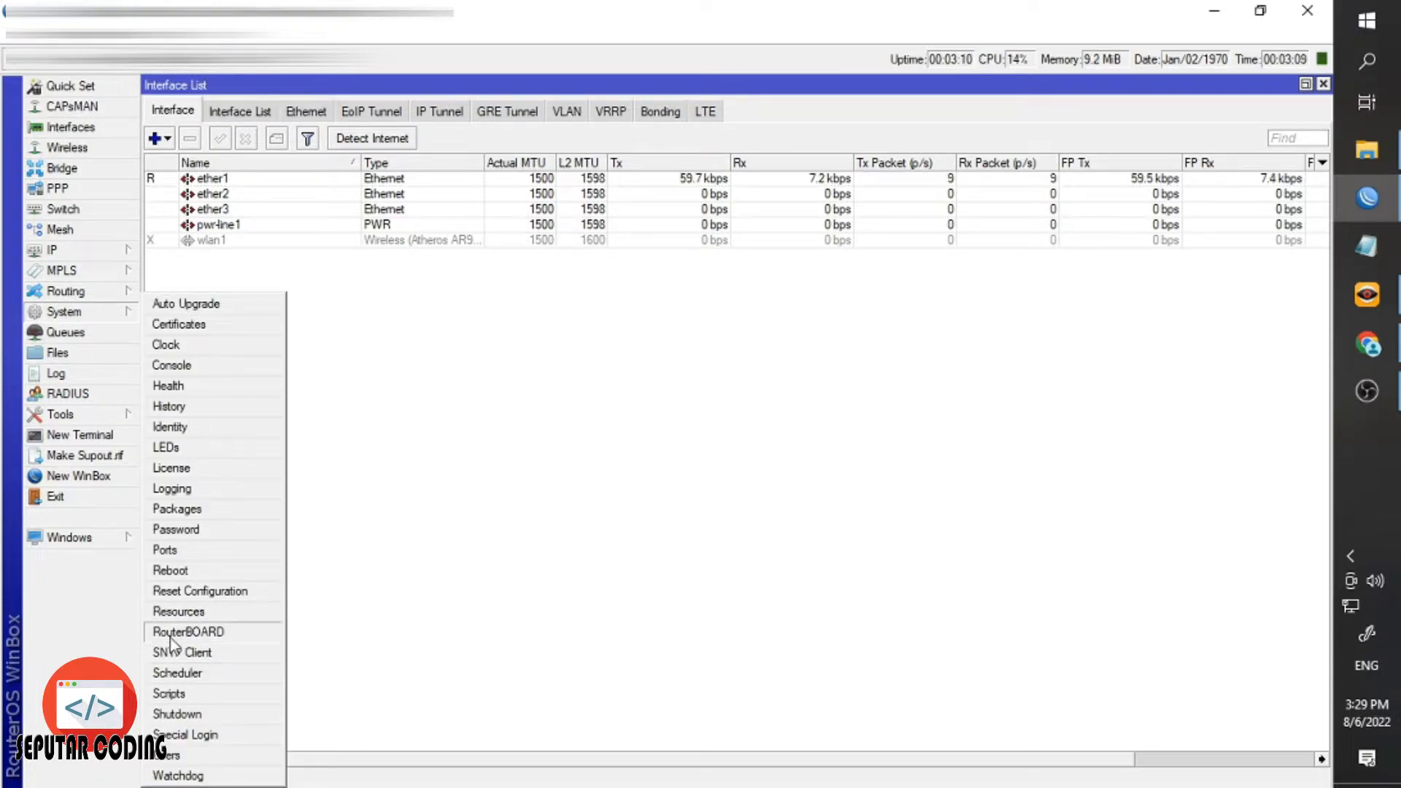
click(179, 612)
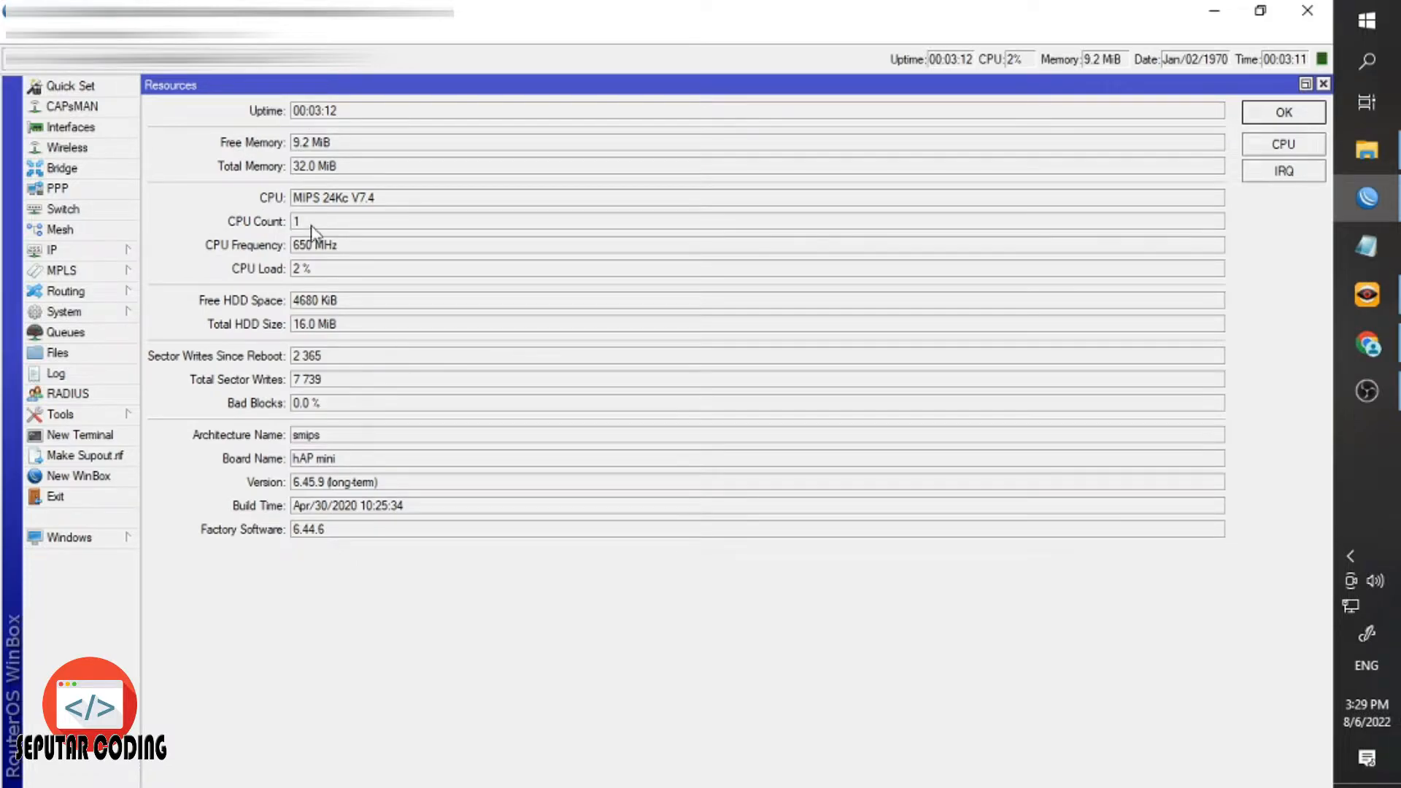
drag(304, 161, 342, 187)
click(341, 166)
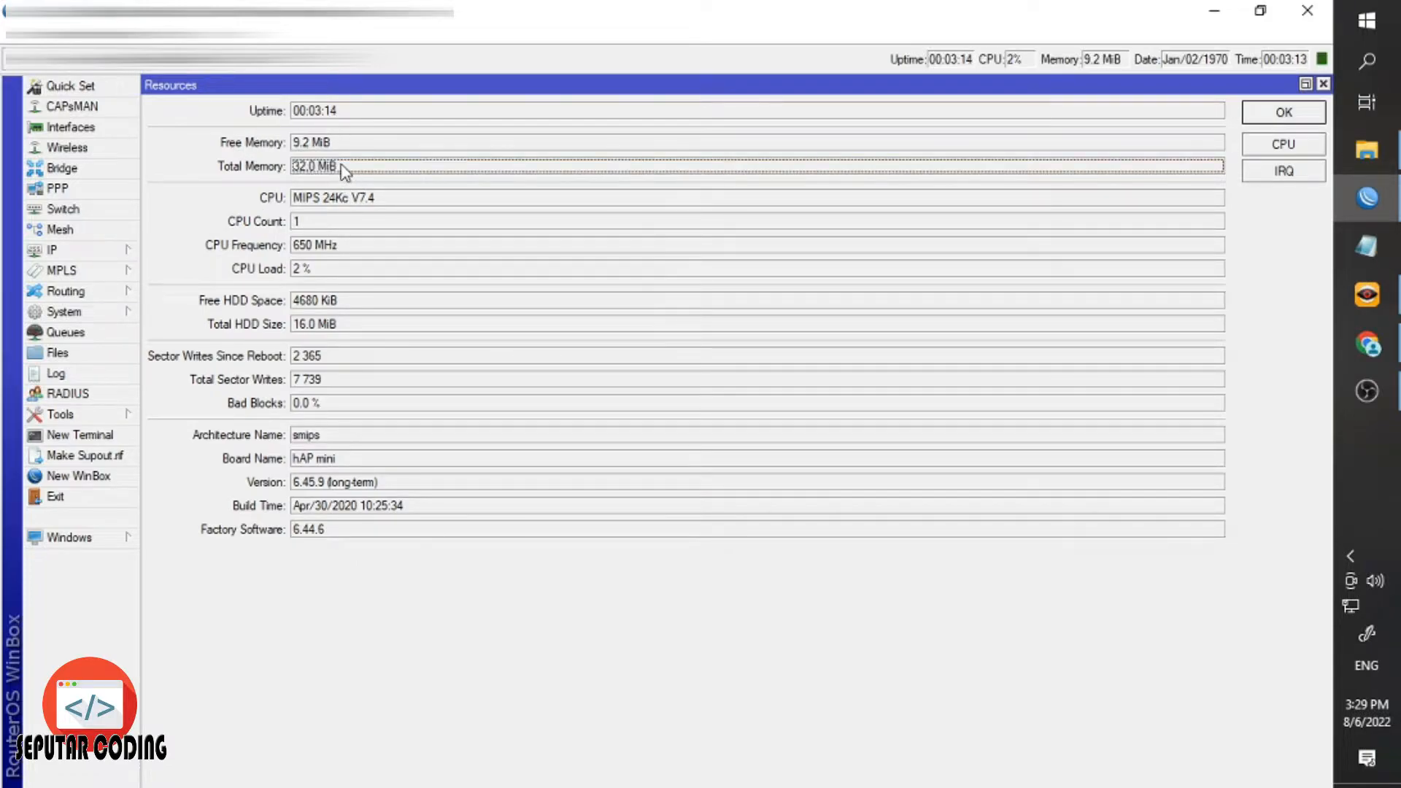
double_click(319, 175)
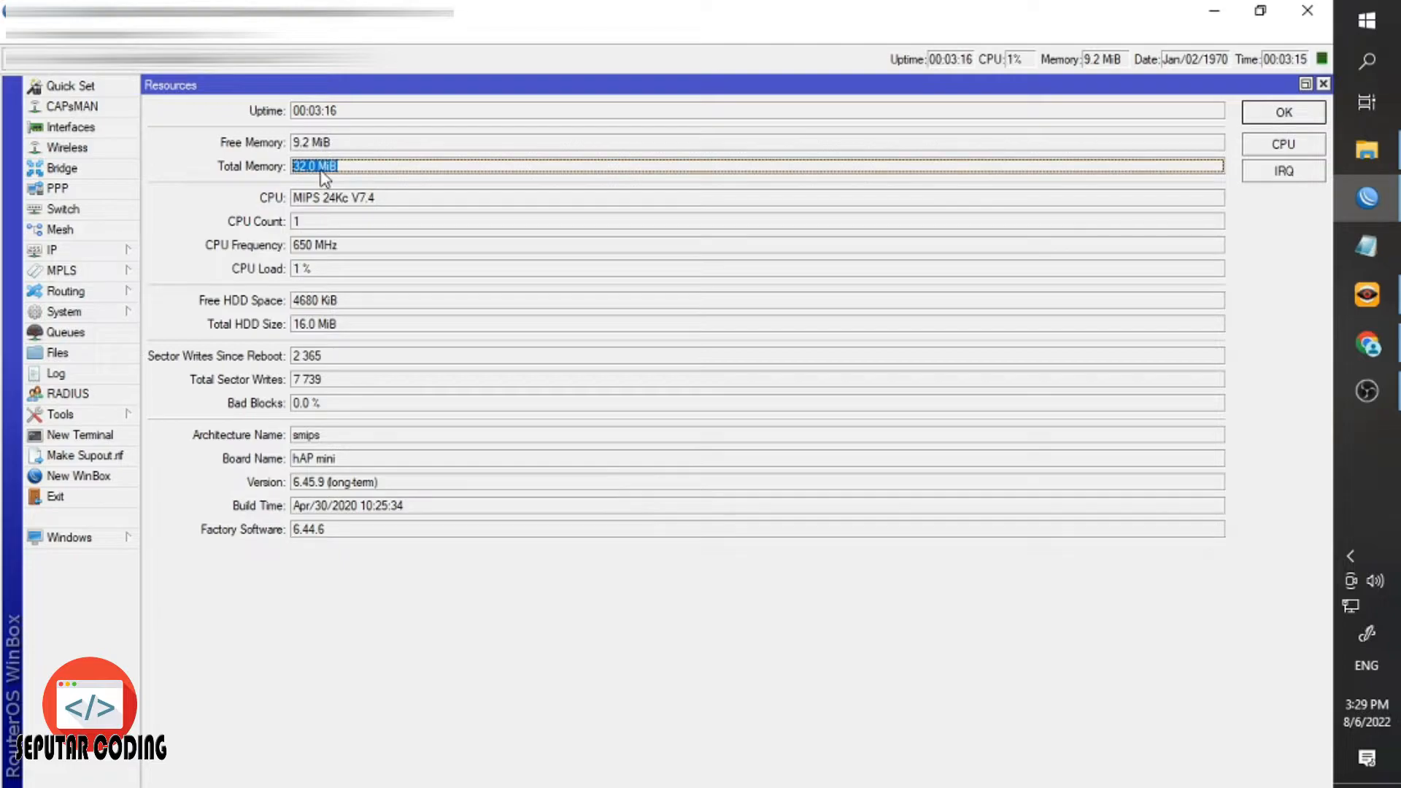
click(315, 203)
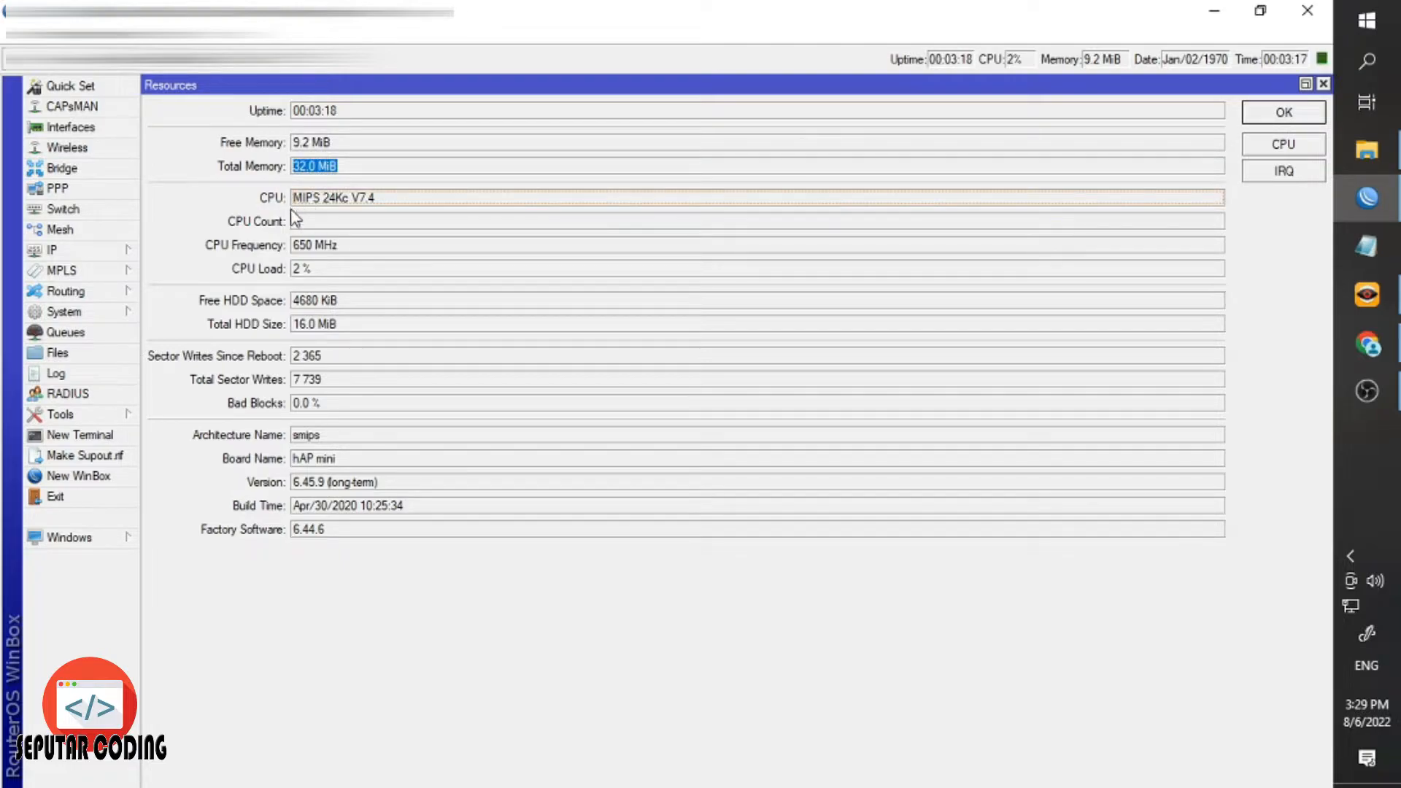
click(309, 462)
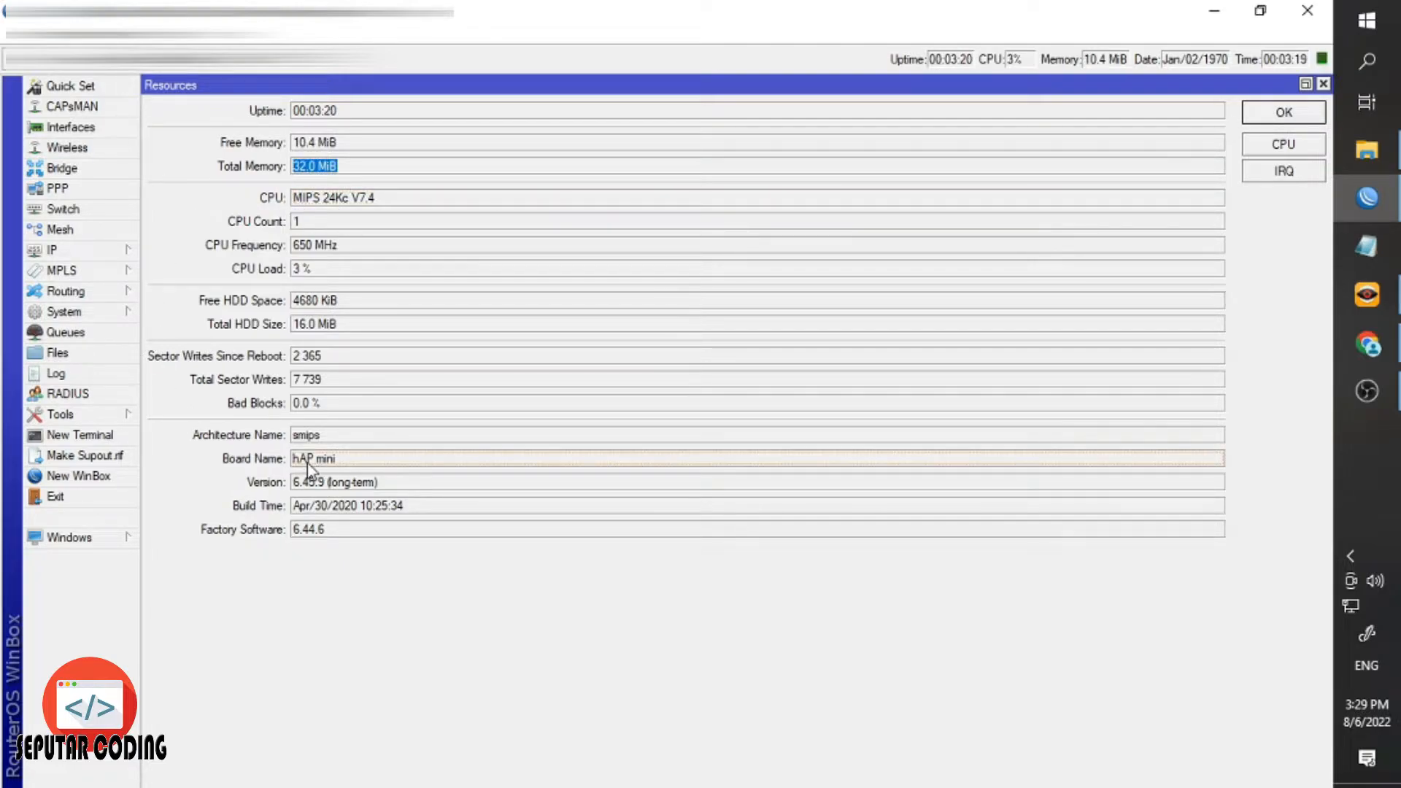
click(1262, 119)
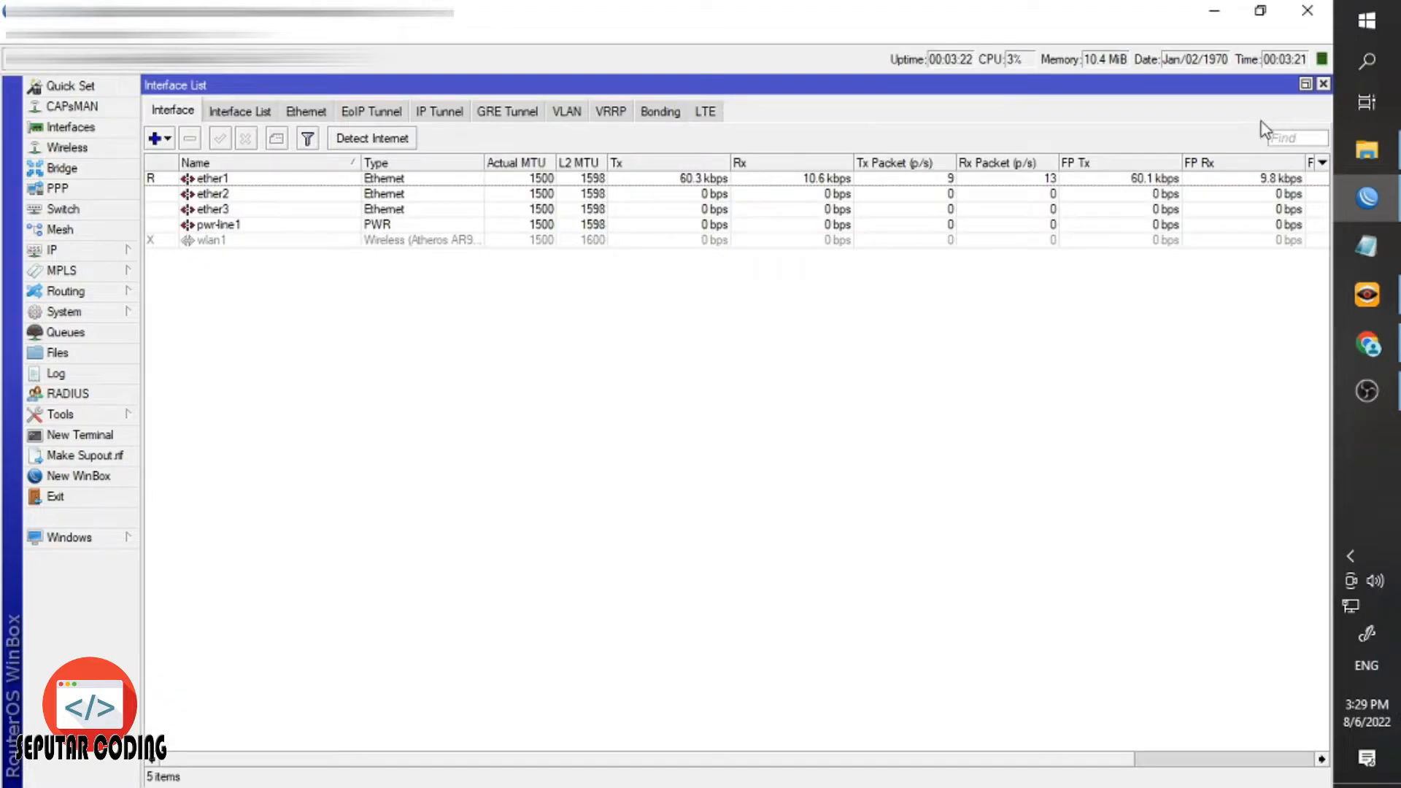
Browse the interface rows and open ether1's properties.
click(226, 210)
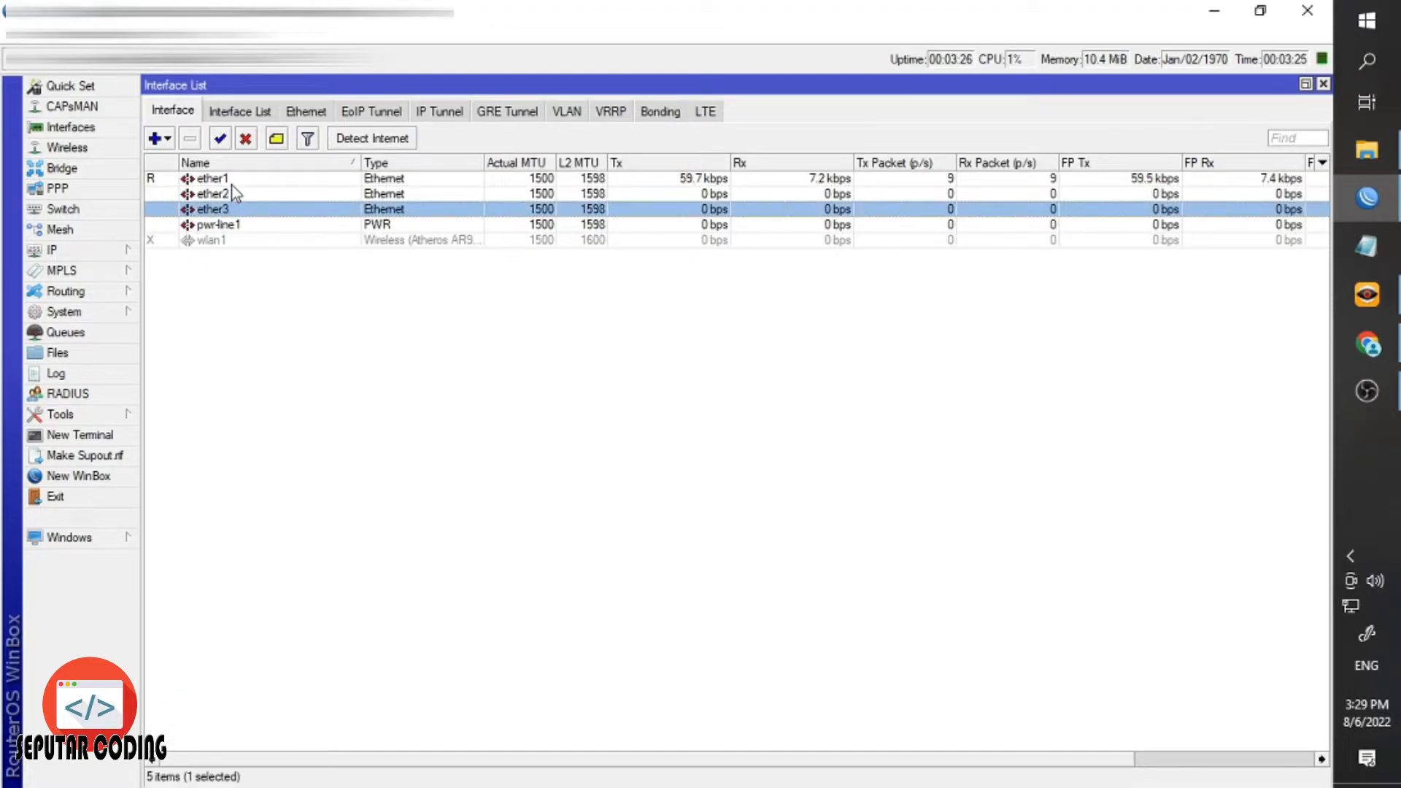
shift+click(231, 180)
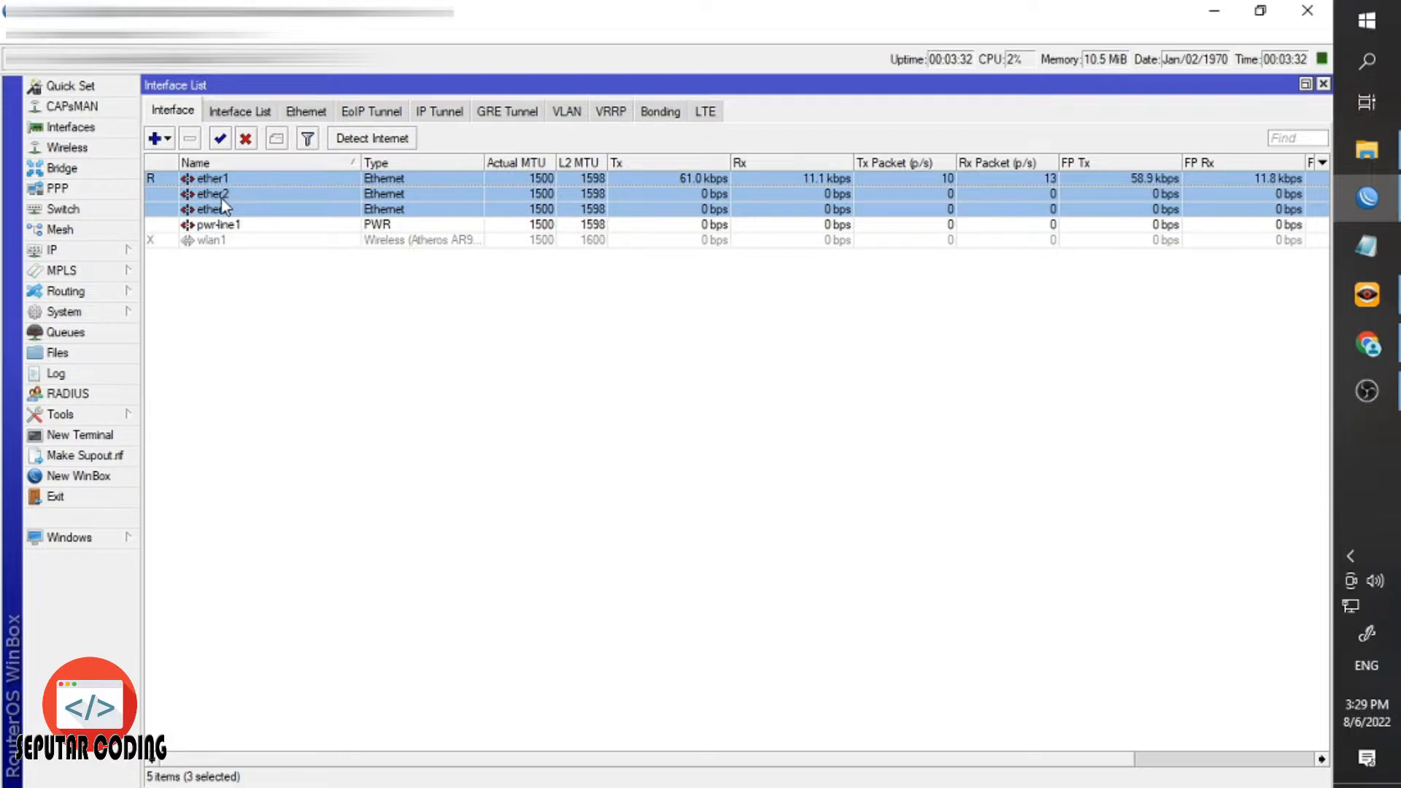
click(235, 243)
click(229, 264)
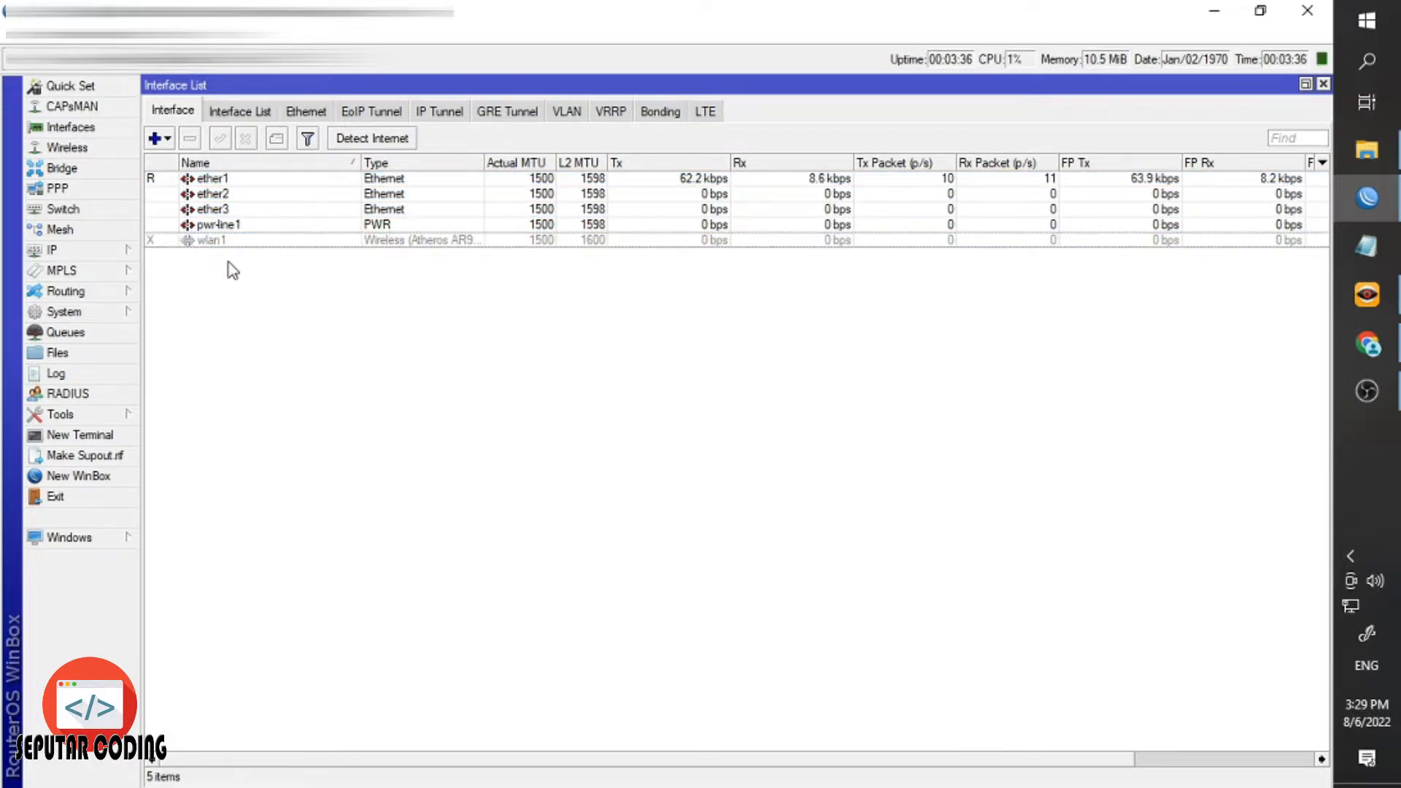
click(218, 244)
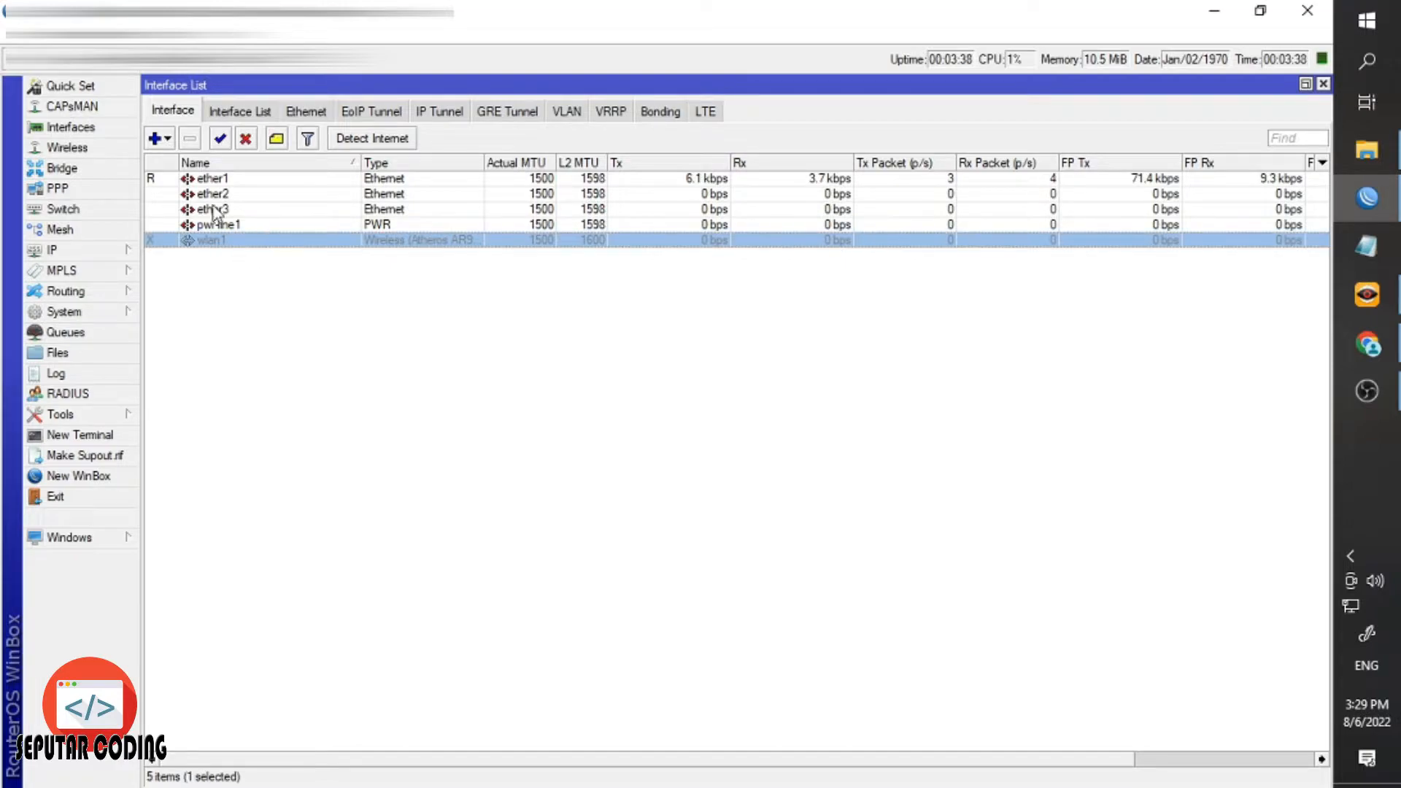
click(257, 273)
click(214, 183)
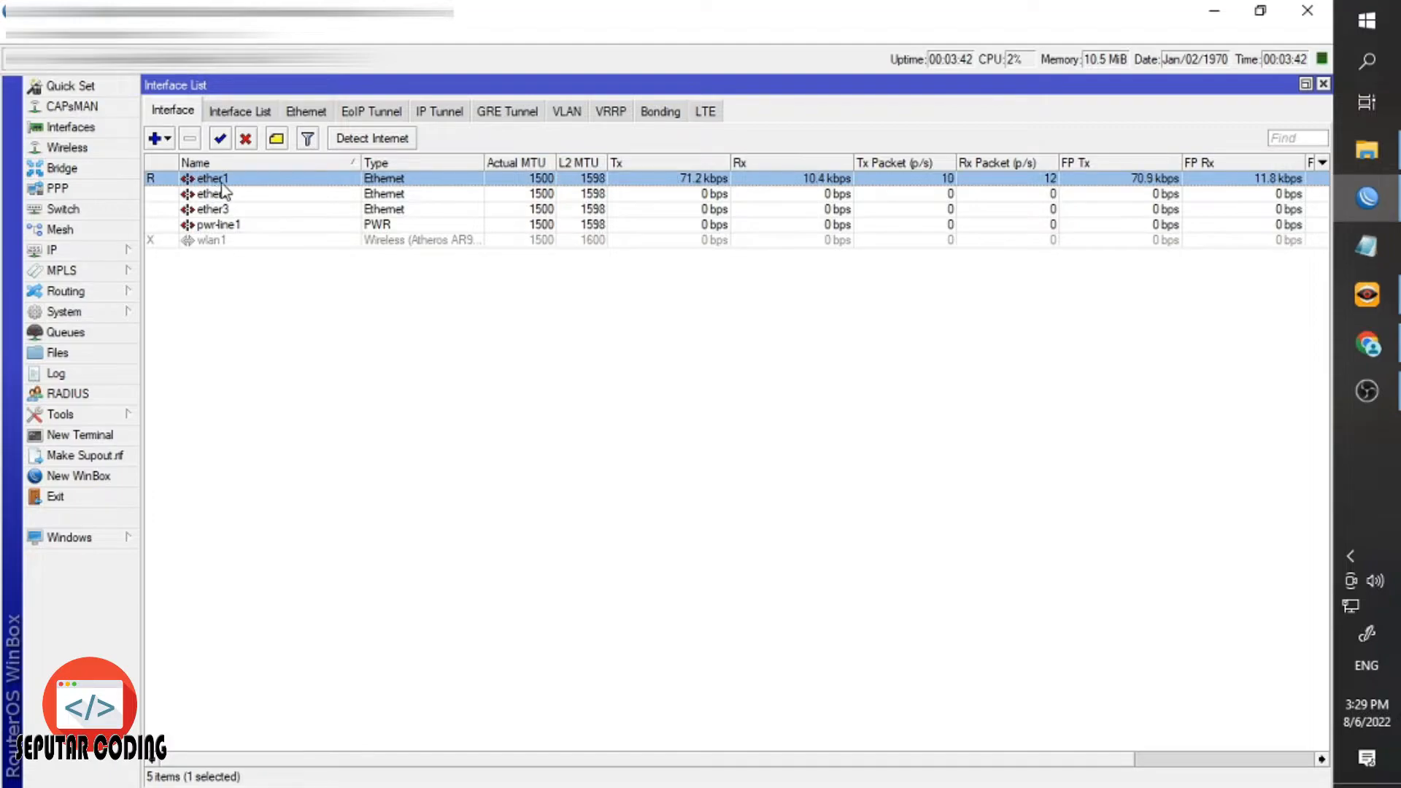
double_click(215, 181)
Append a hyphen to the ether1 name, making it ether1-, and confirm.
click(696, 272)
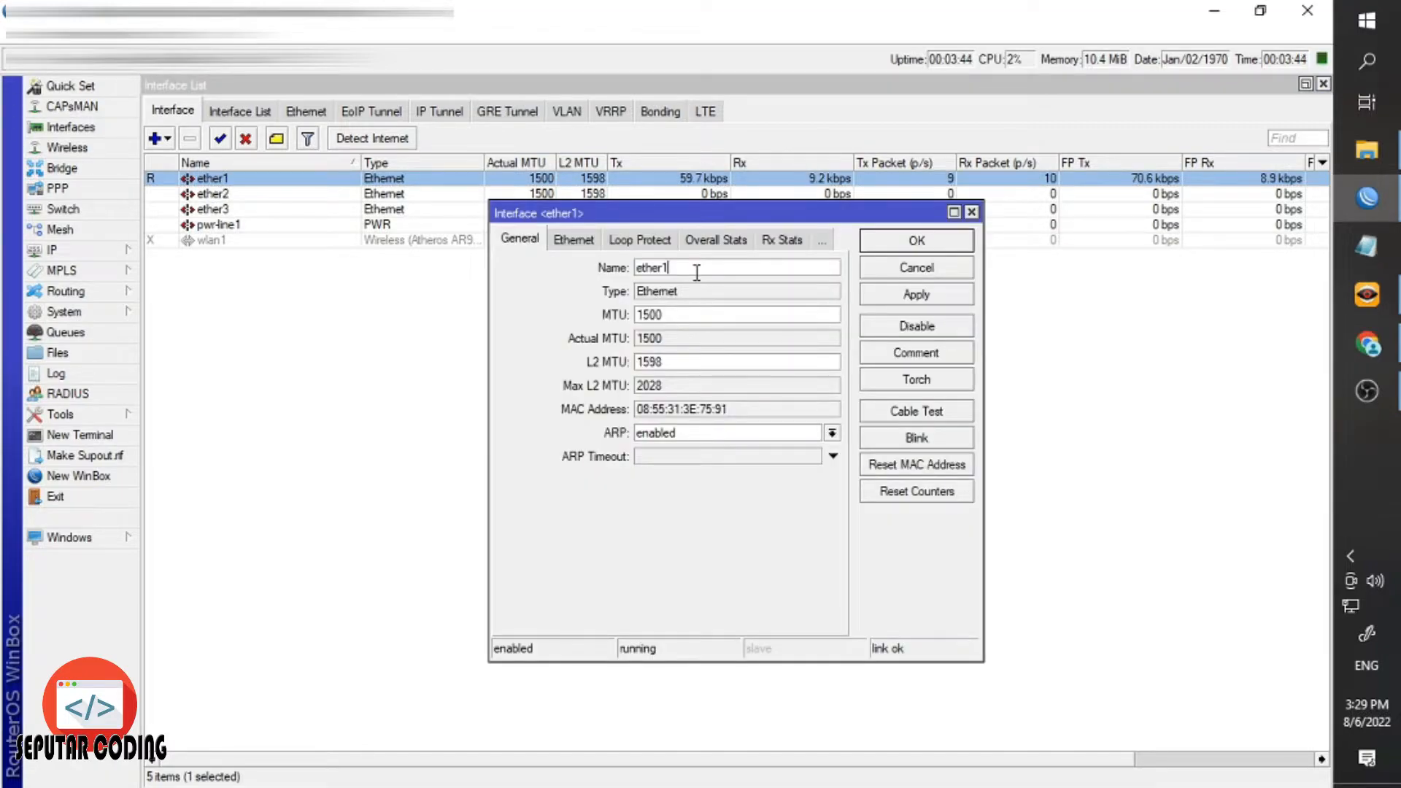
text(-)
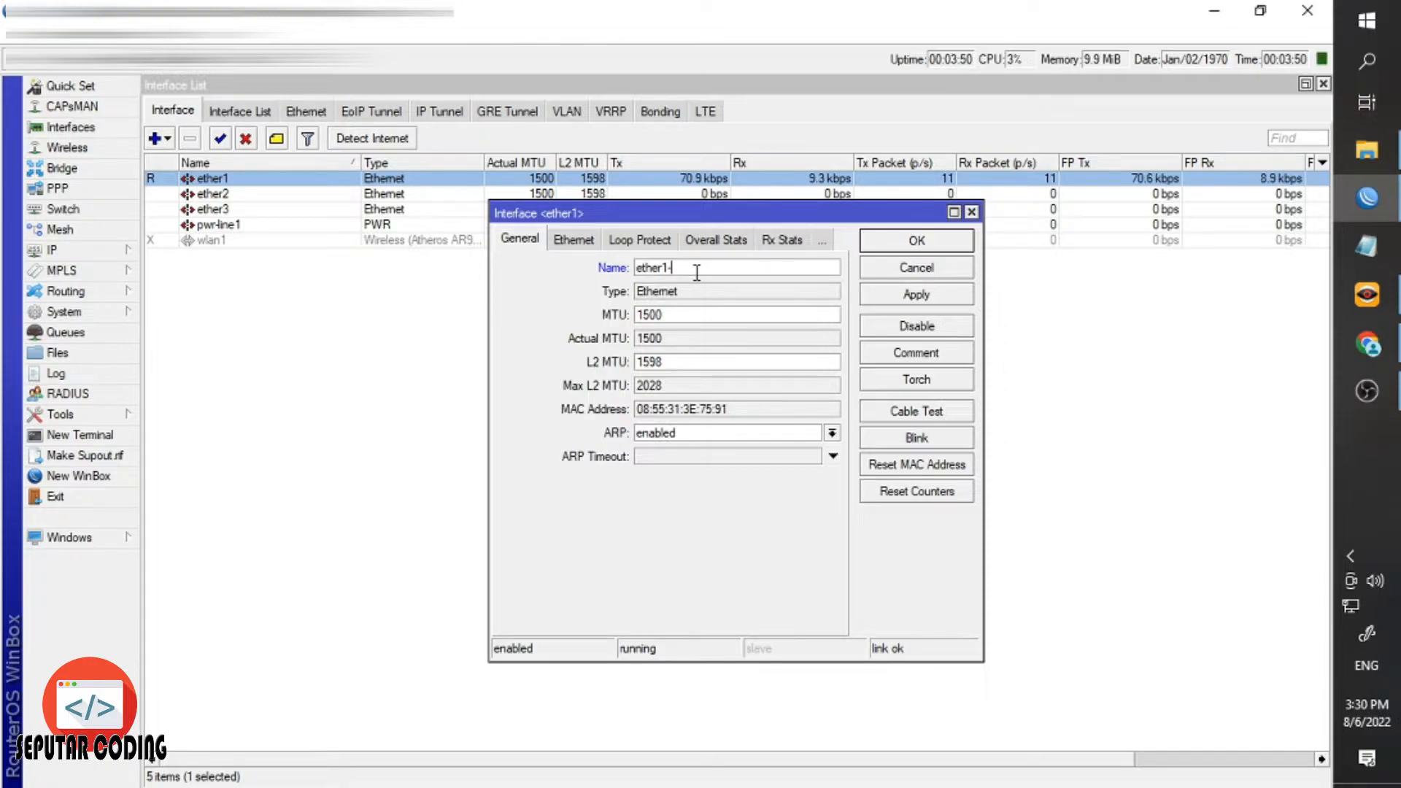
click(887, 245)
click(297, 208)
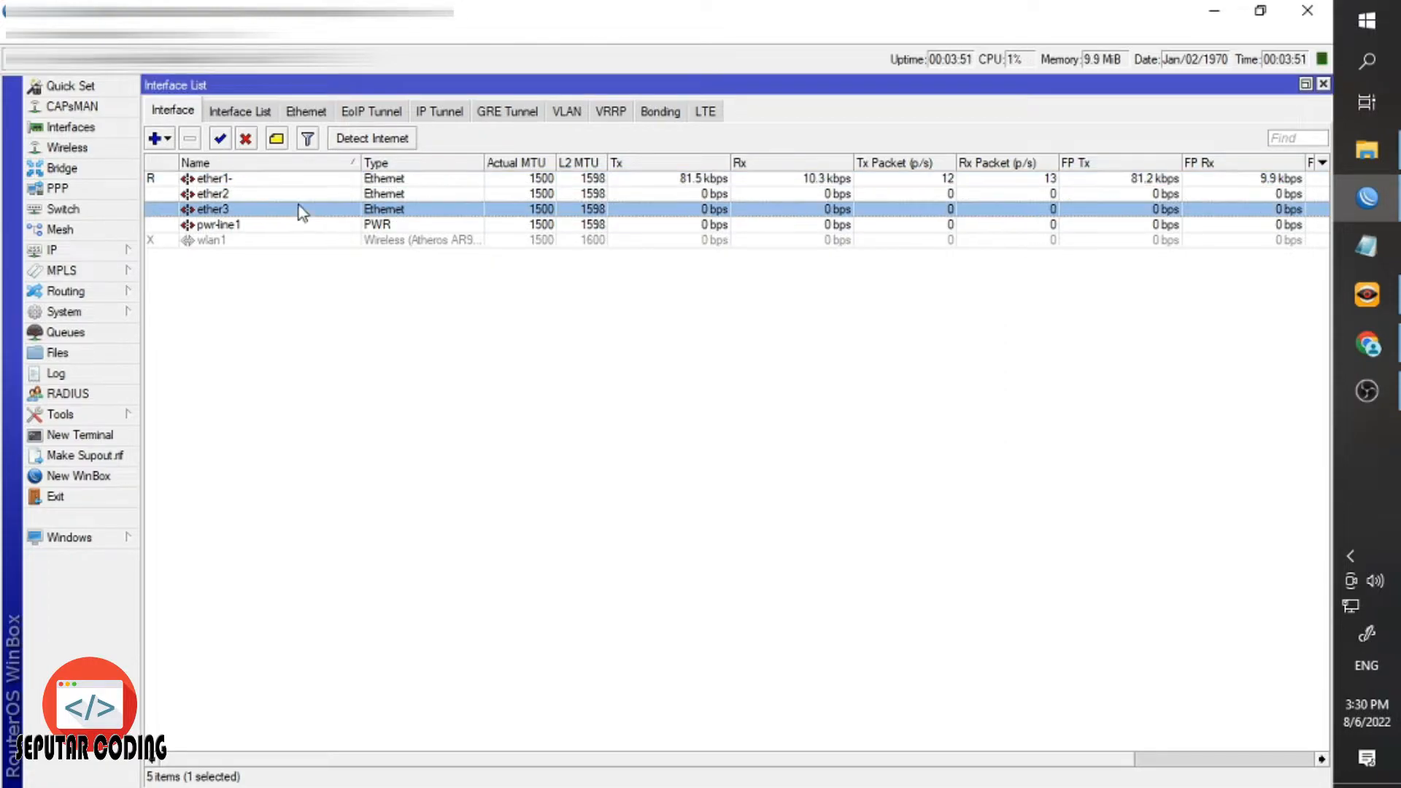
click(264, 179)
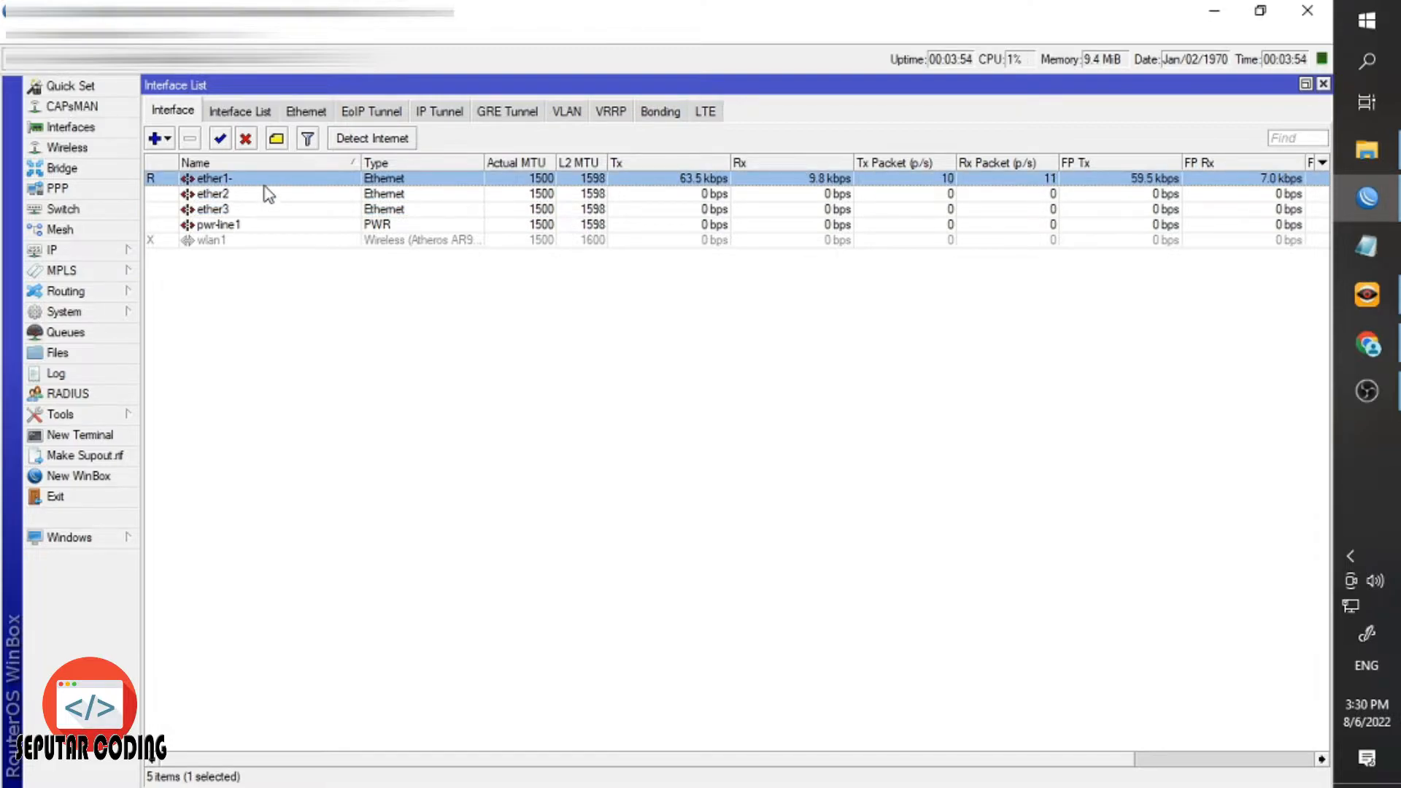
Reopen the interface and finish its name as ether1-ISP.
double_click(268, 181)
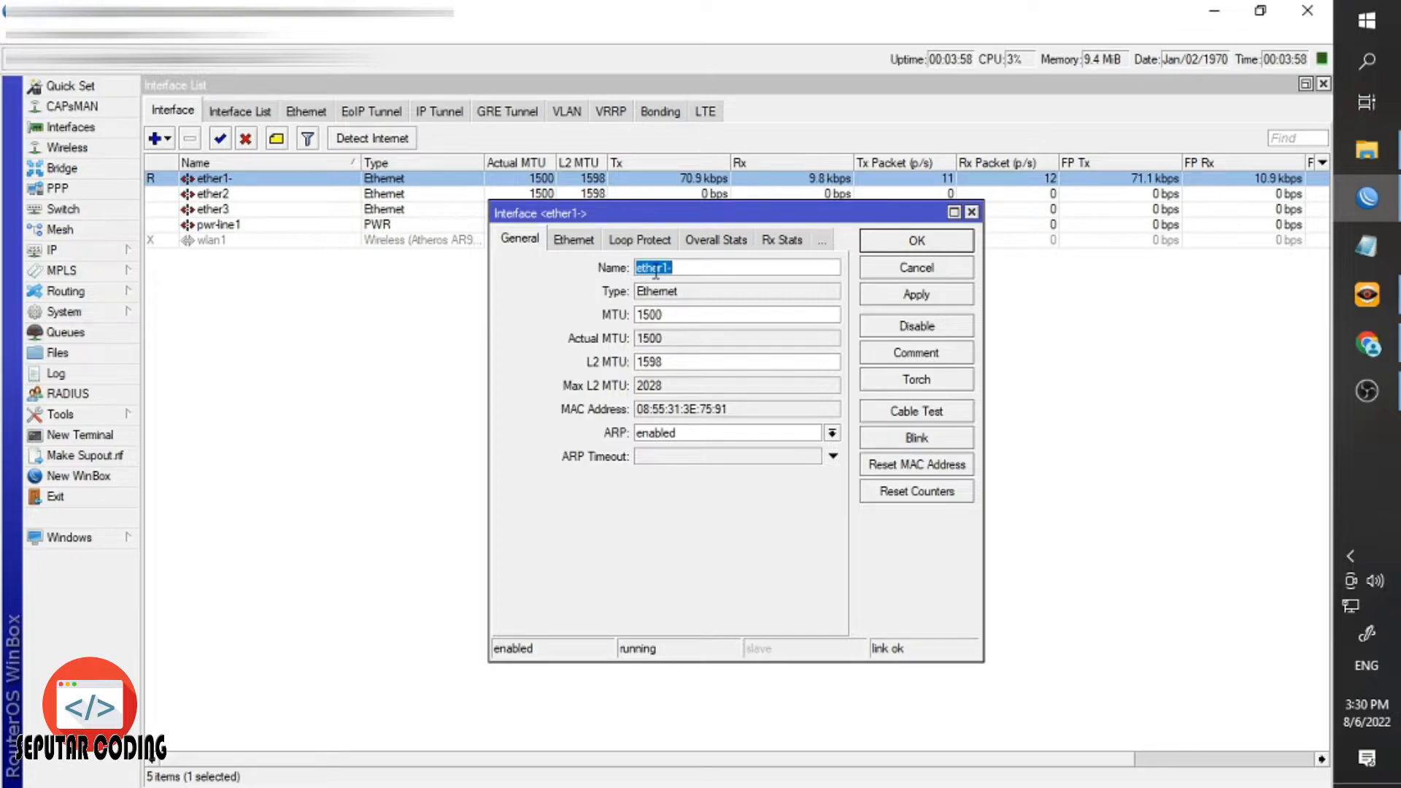
click(706, 269)
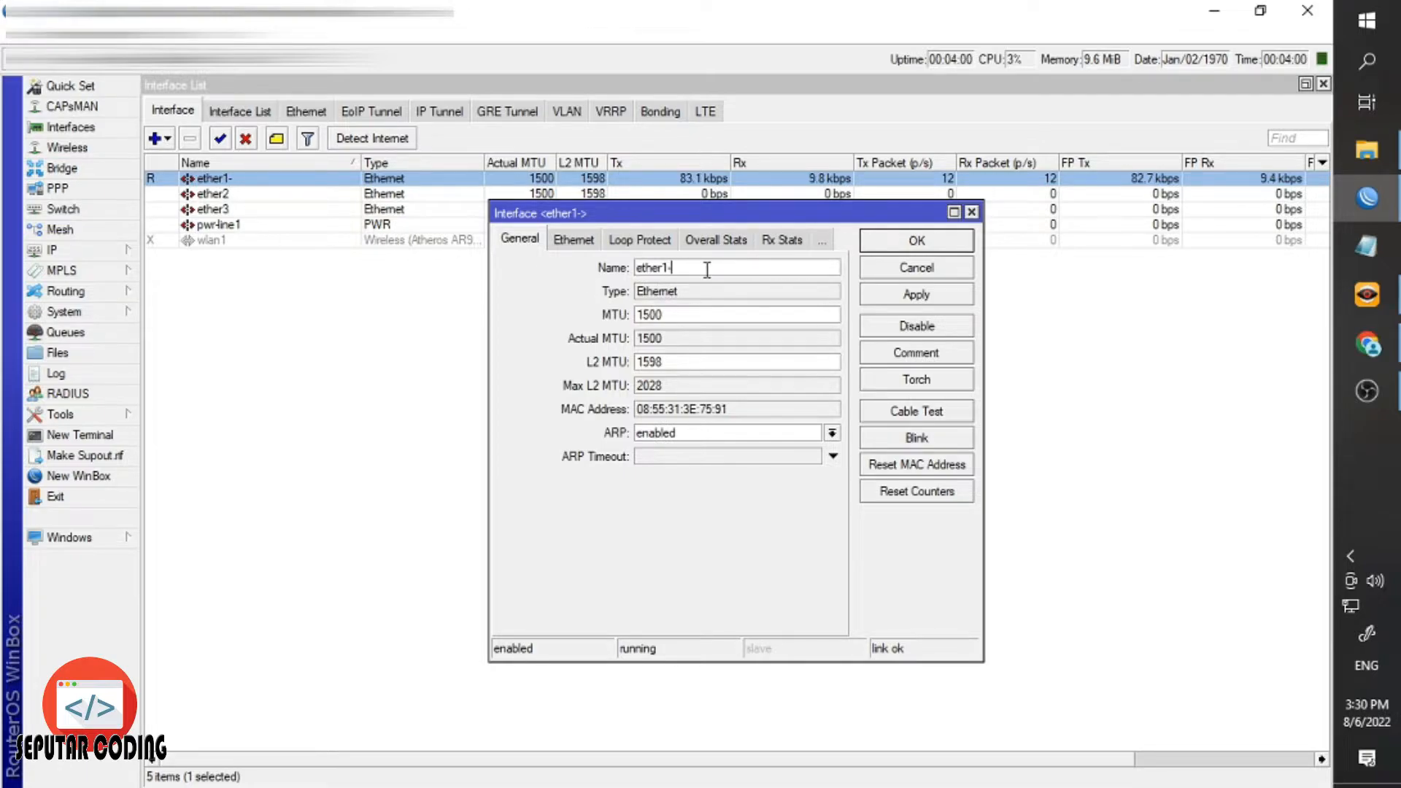
text(US)
key(BackSpace)
key(BackSpace)
key(BackSpace)
key(BackSpace)
text(SUMBER)
key(BackSpace)
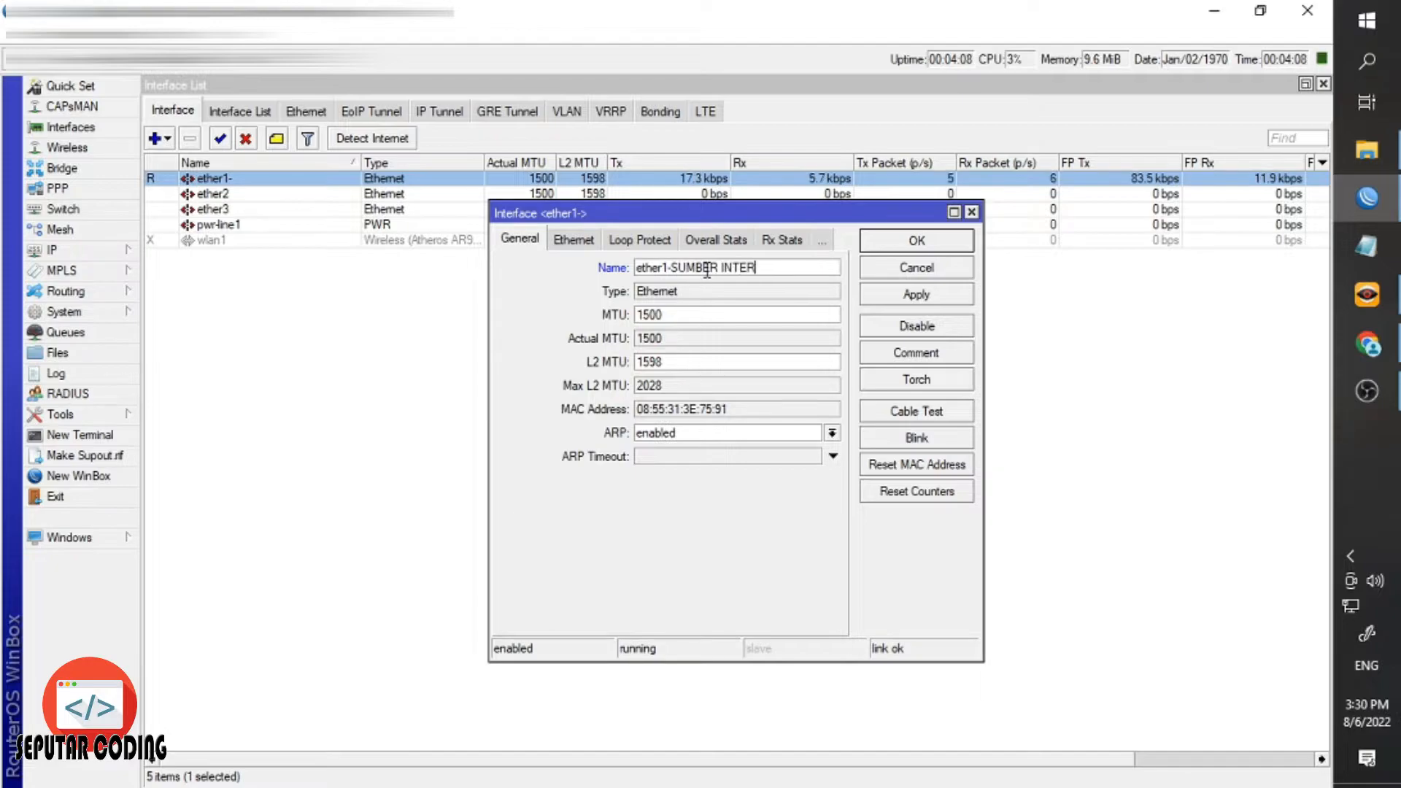
text(INTERNET)
key(BackSpace)
key(BackSpace)
key(BackSpace)
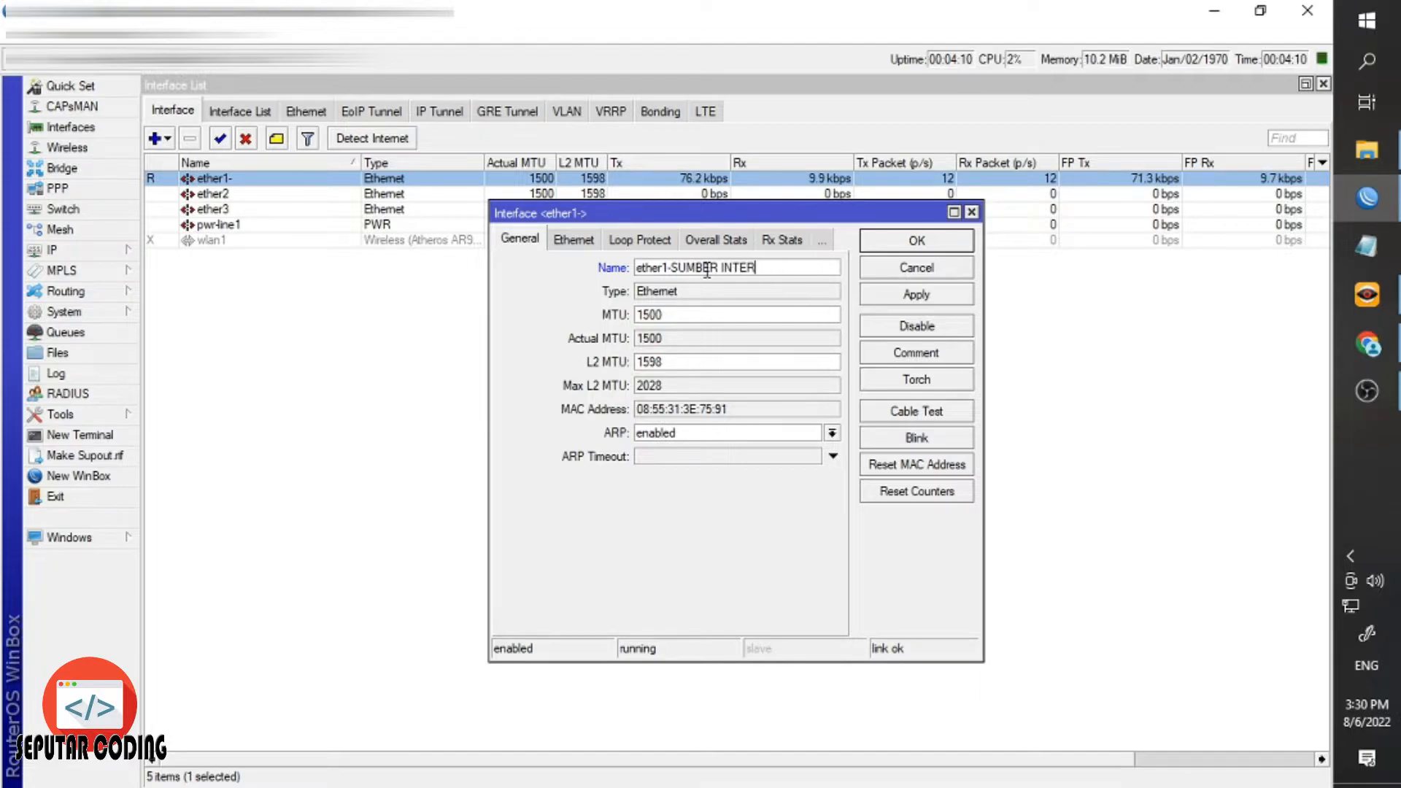
key(BackSpace)
key(BackSpace)
key(BackSpace)
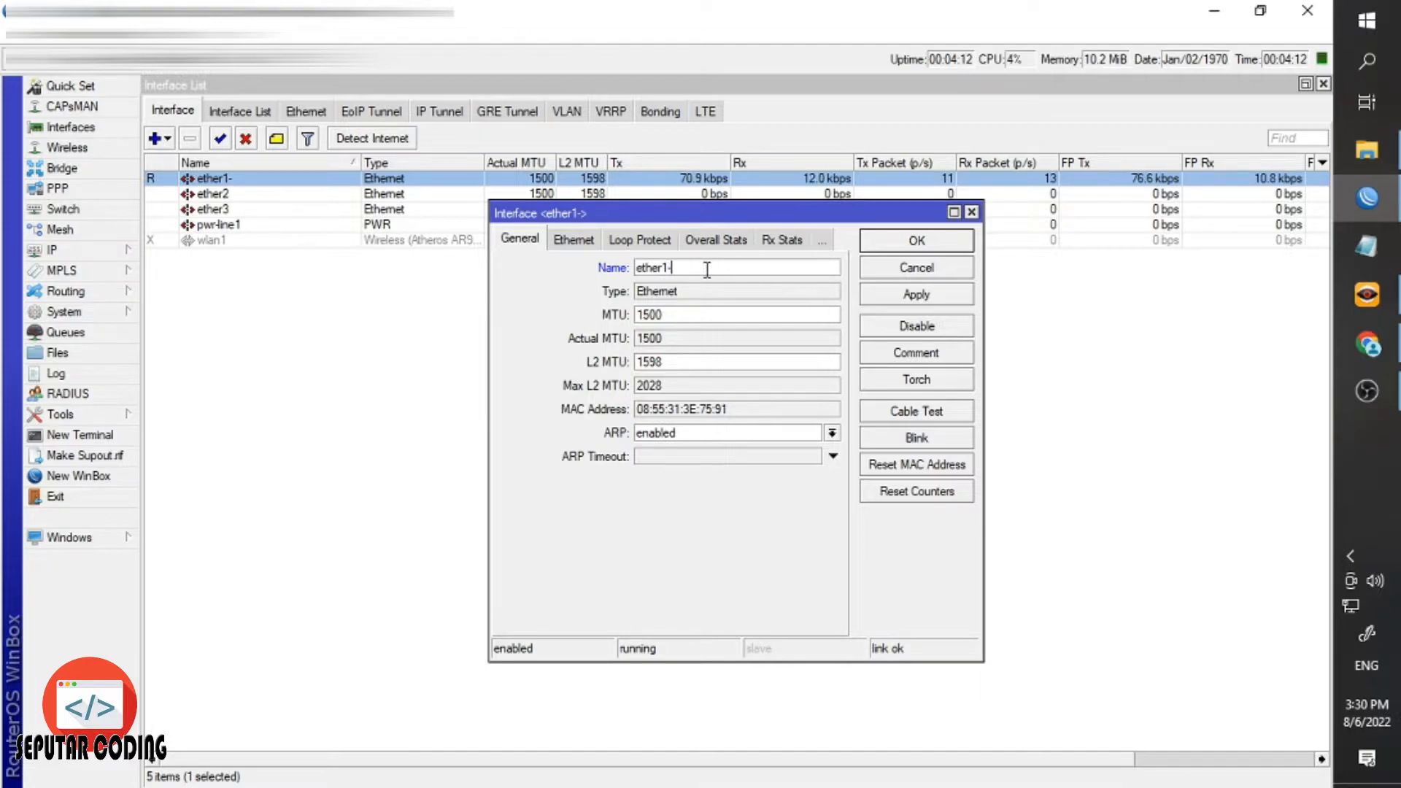
key(Return)
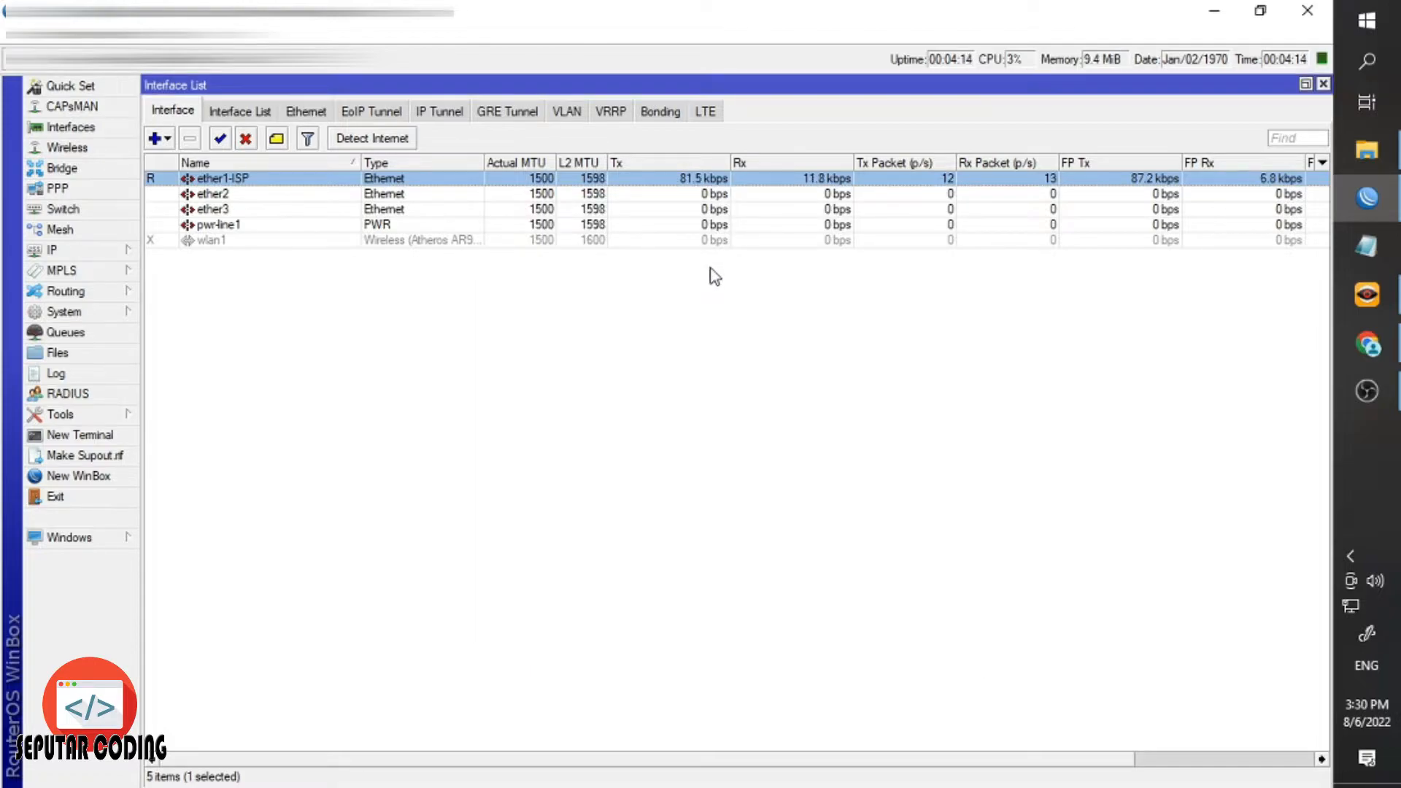
Rename ether2 to ether2-LAN KE KASIR.
click(206, 212)
double_click(210, 194)
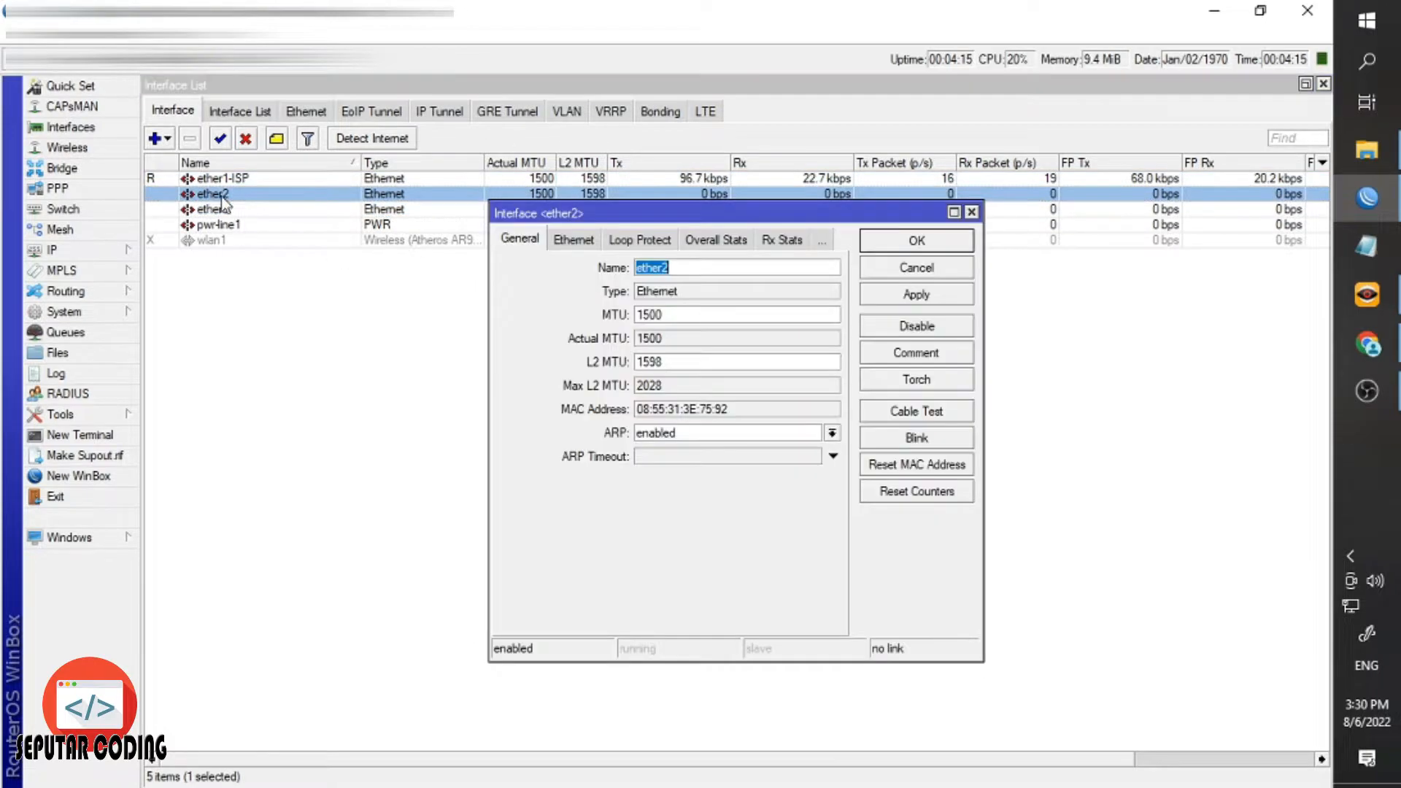
click(698, 269)
text(-LAN)
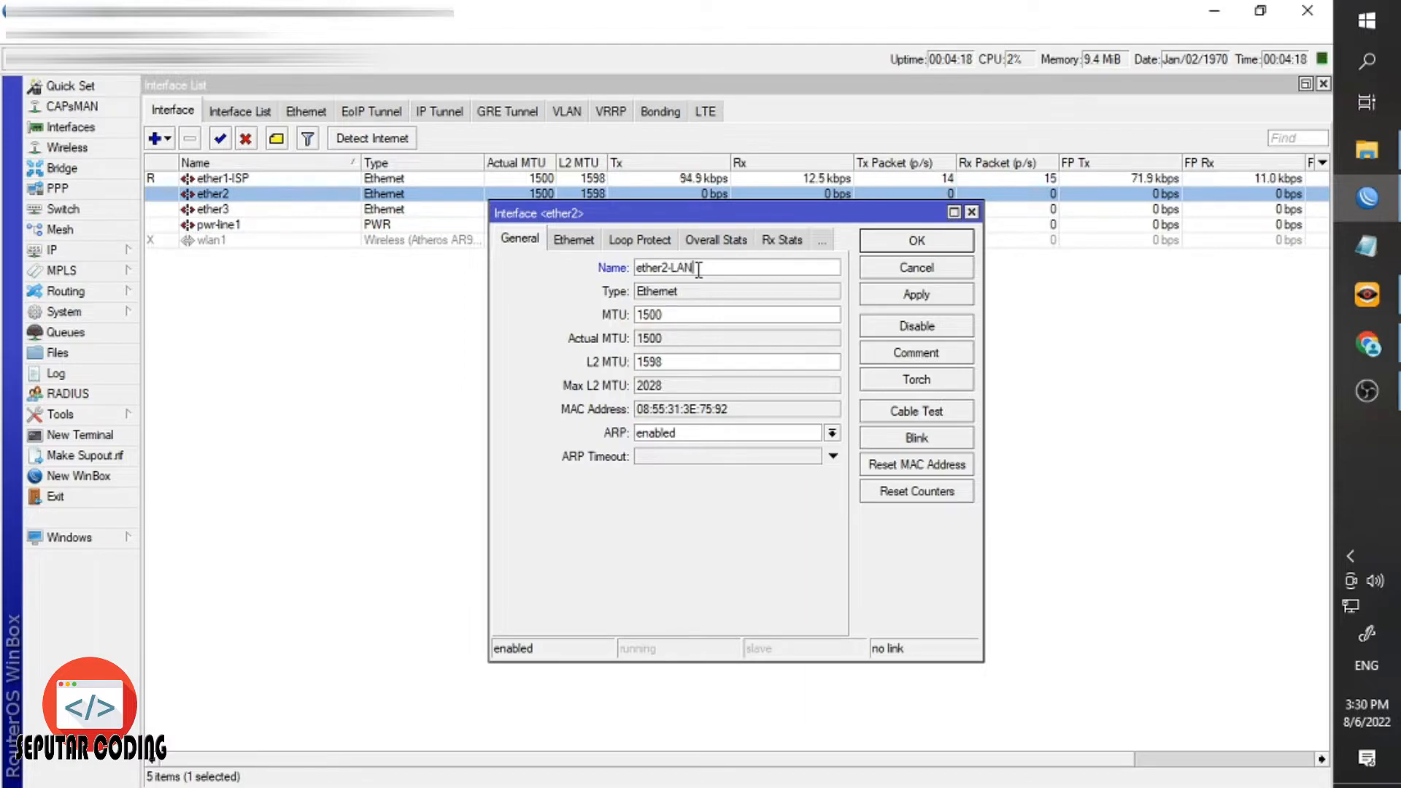
text( KE KASIR)
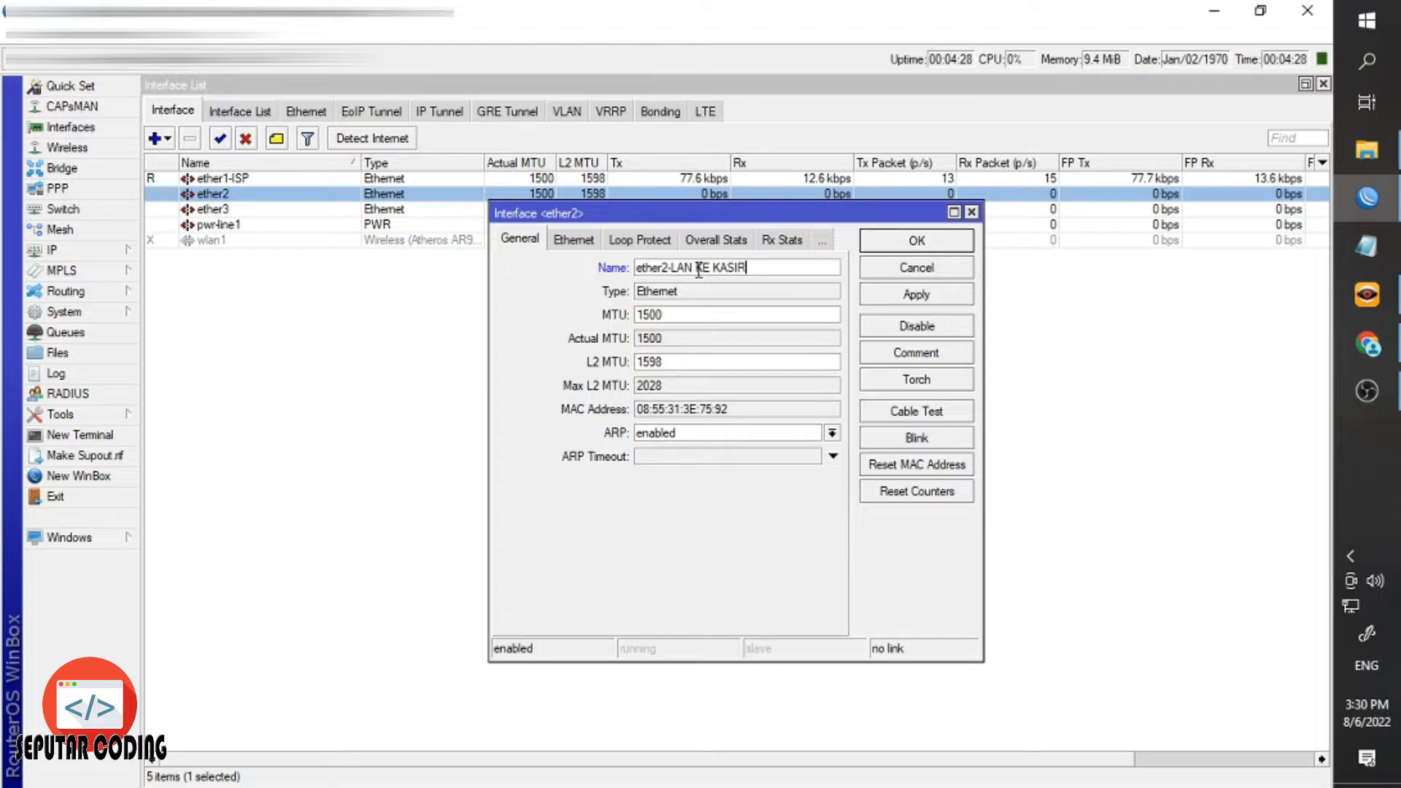
key(Return)
Rename ether3 to ether3-HOTPOST OUTDOR.
click(219, 225)
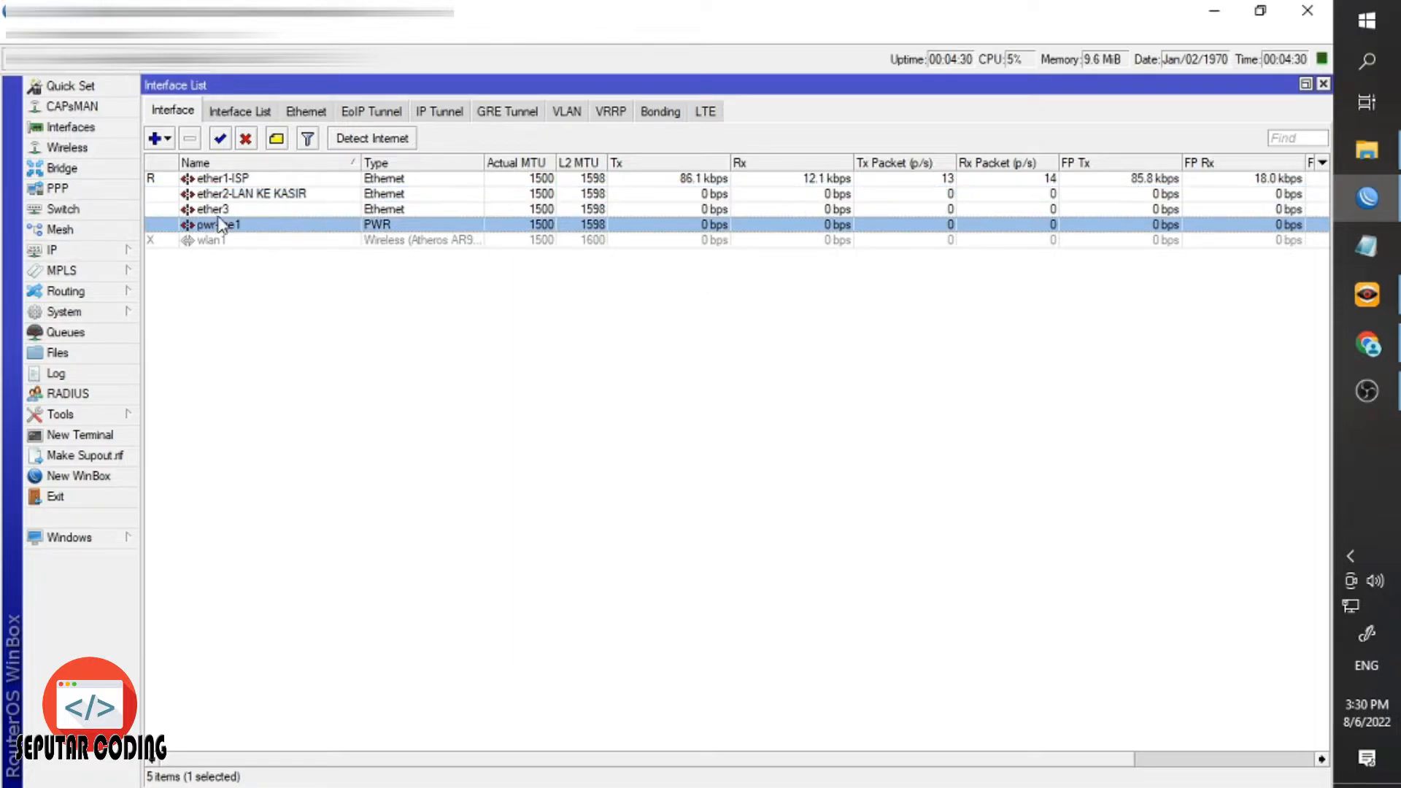
click(213, 209)
double_click(213, 209)
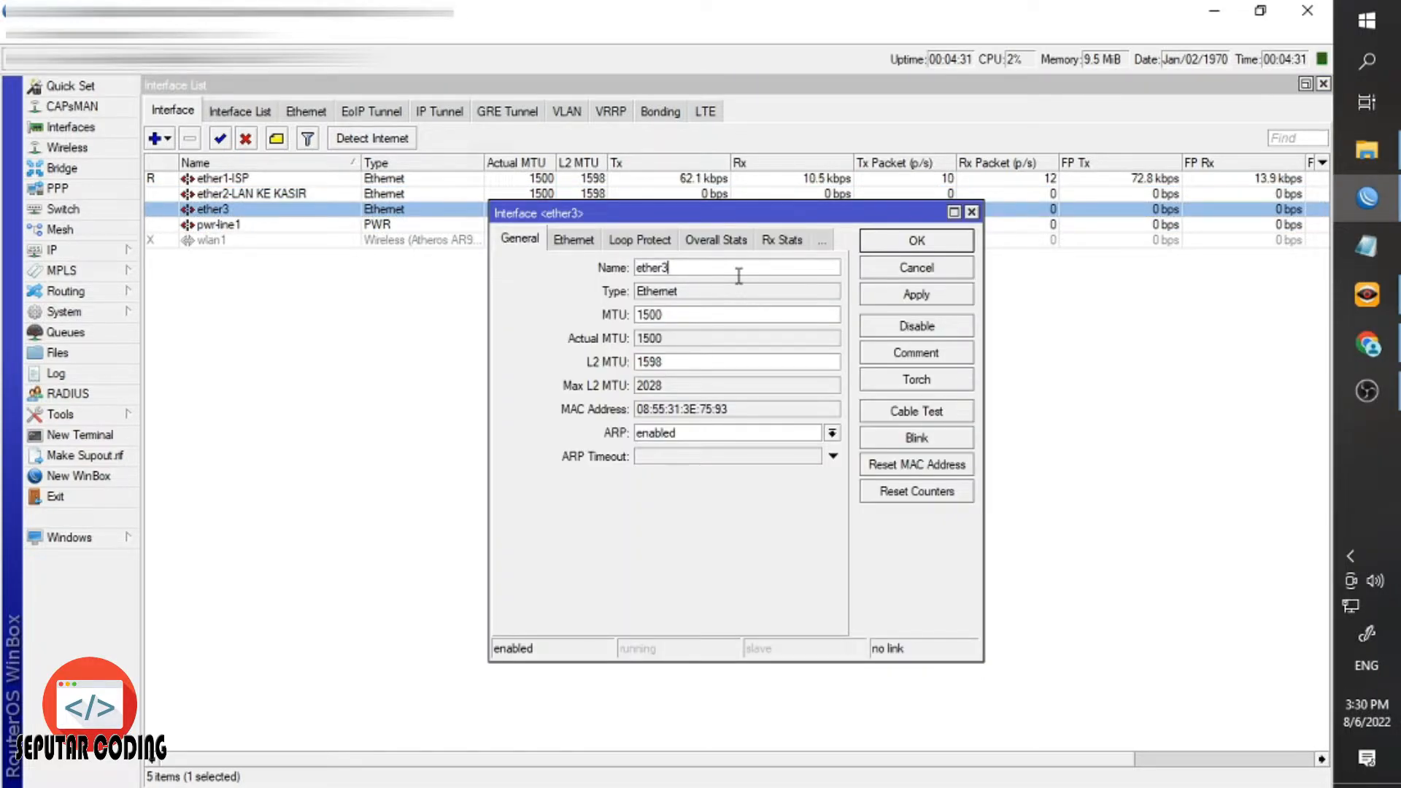
text(-HOTPOST O)
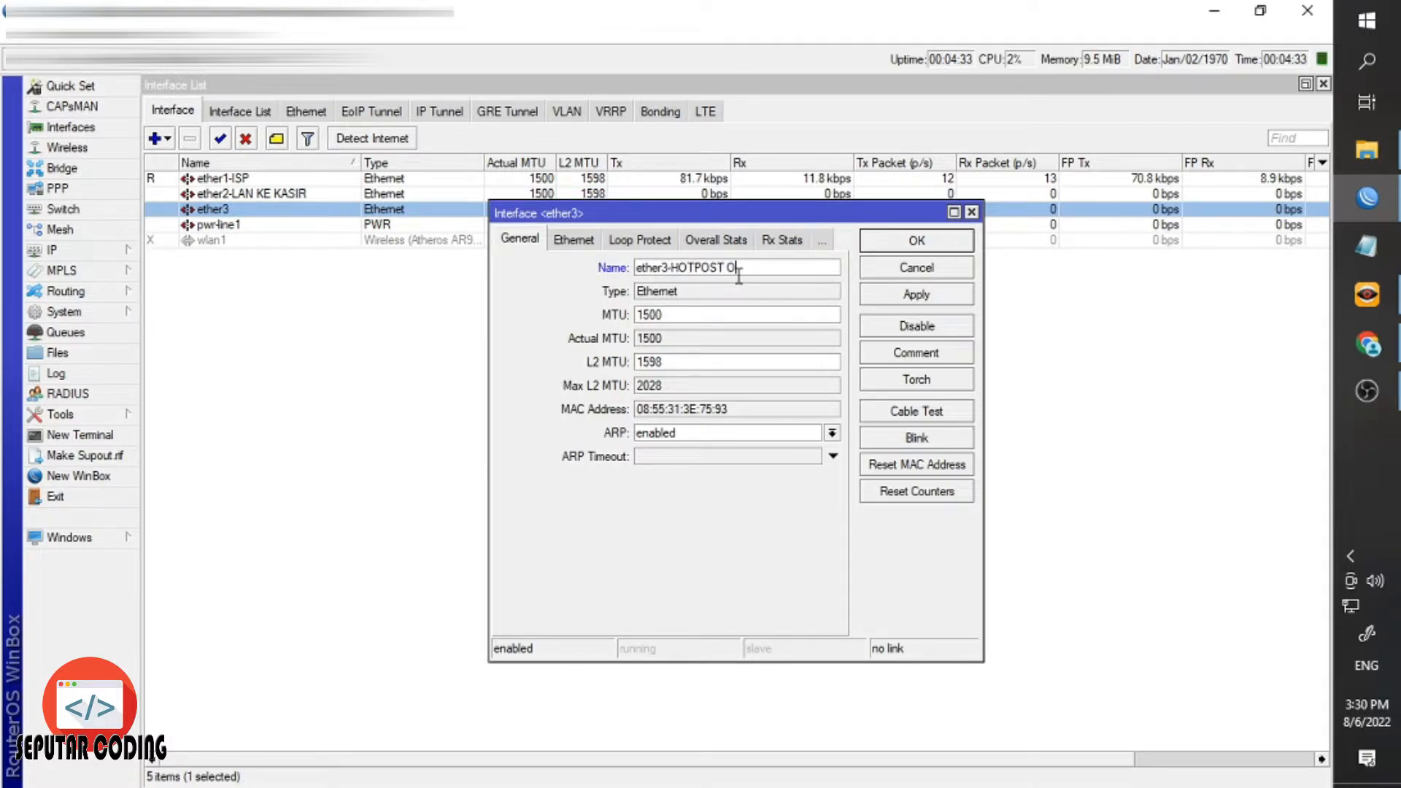
text(UTDOR)
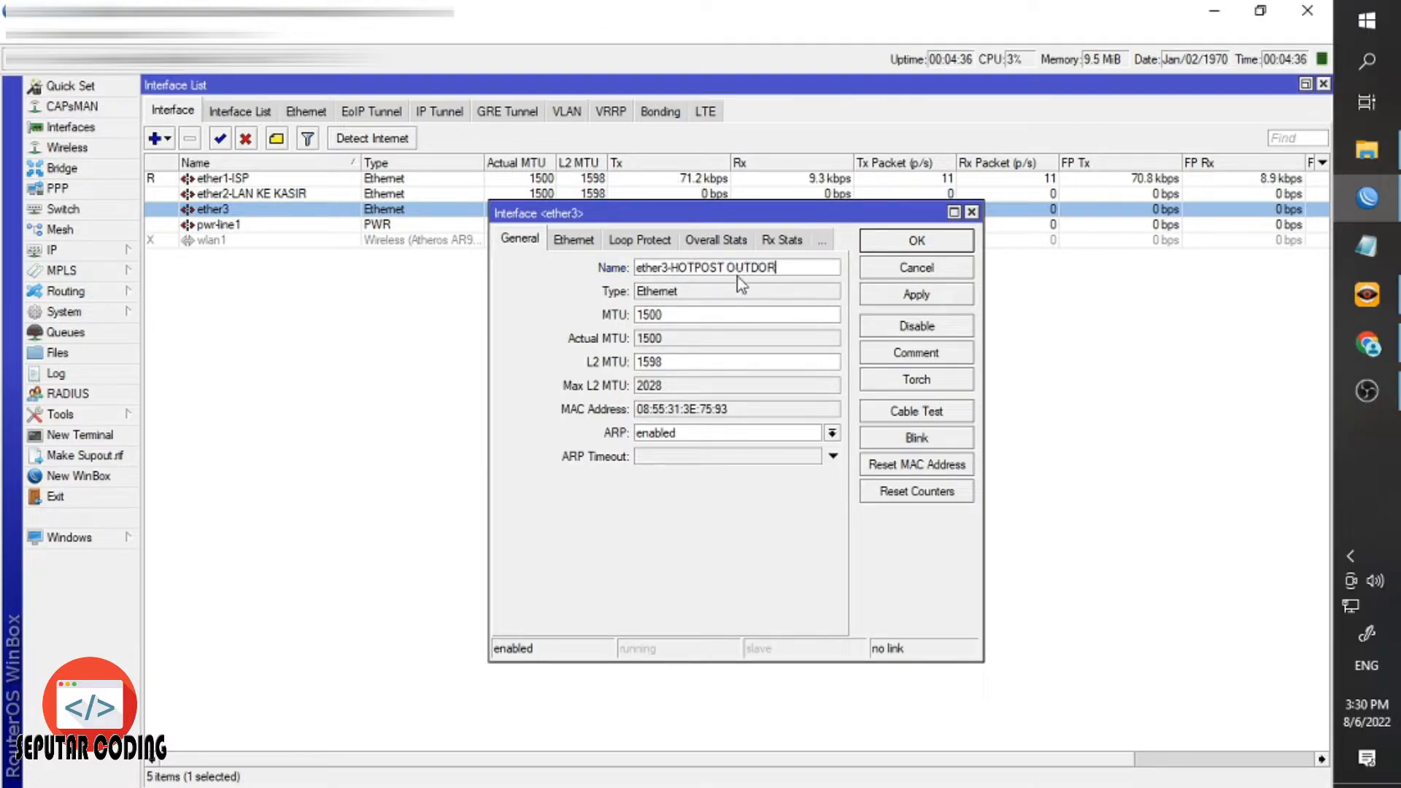
key(Return)
click(232, 244)
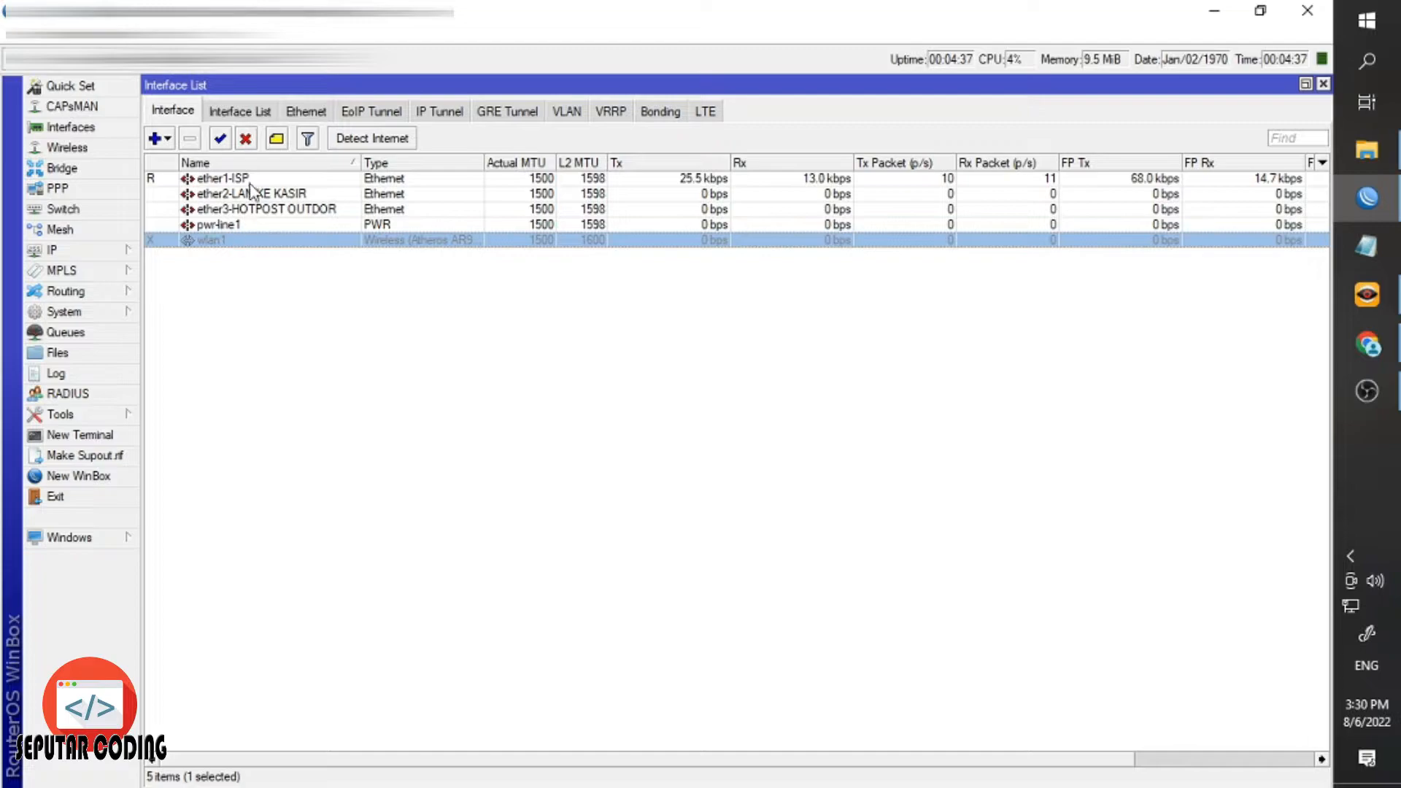
Enable wlan1 and set its wireless mode to ap bridge.
click(220, 139)
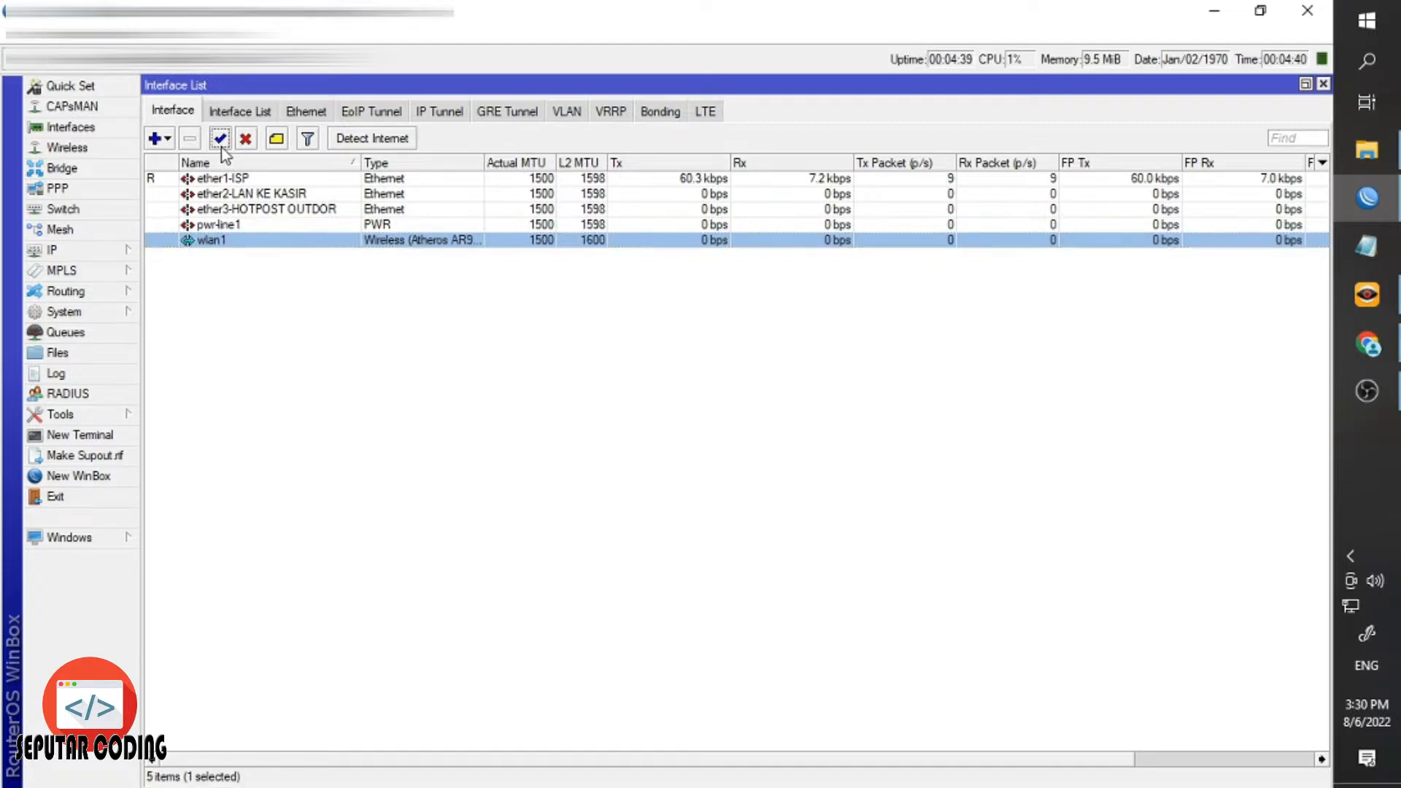
click(309, 400)
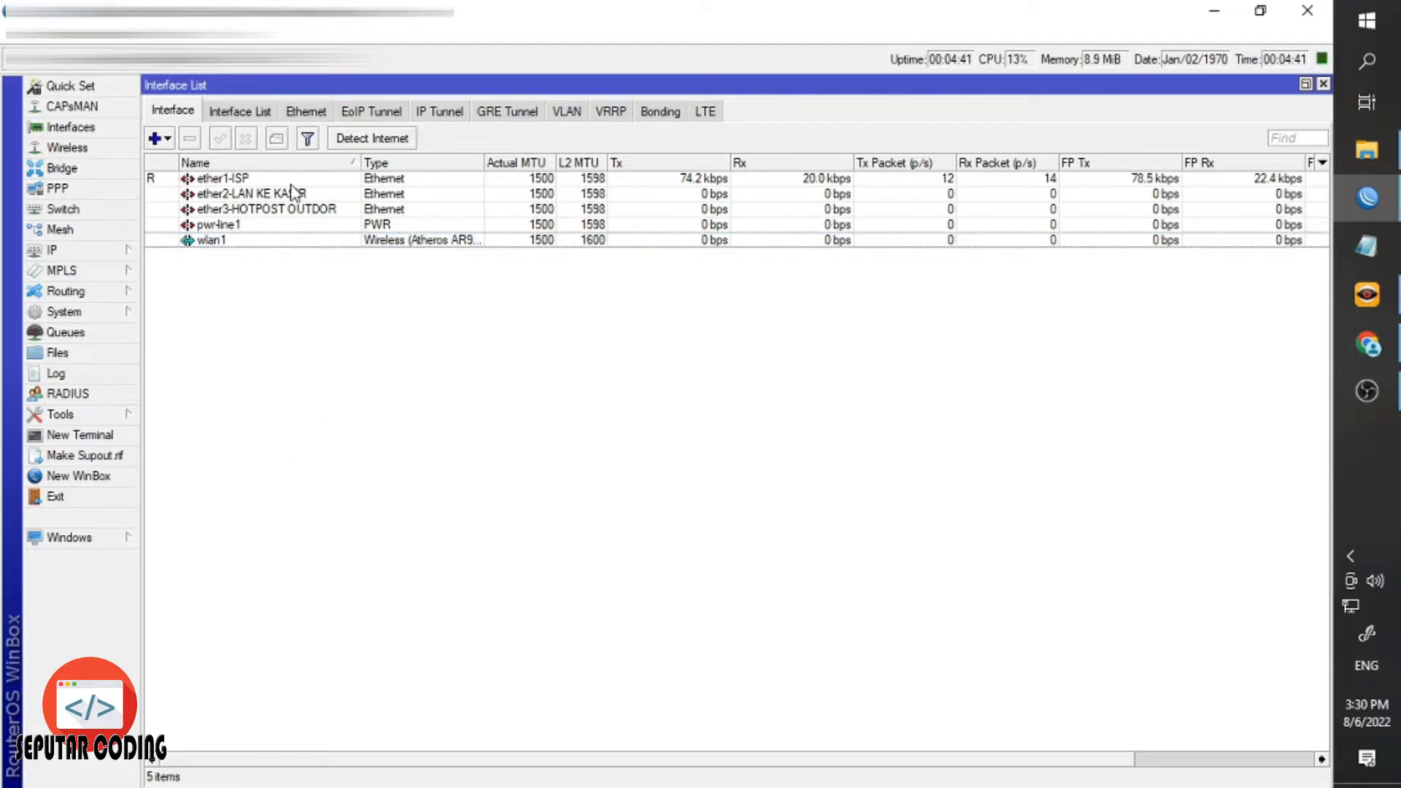
double_click(230, 243)
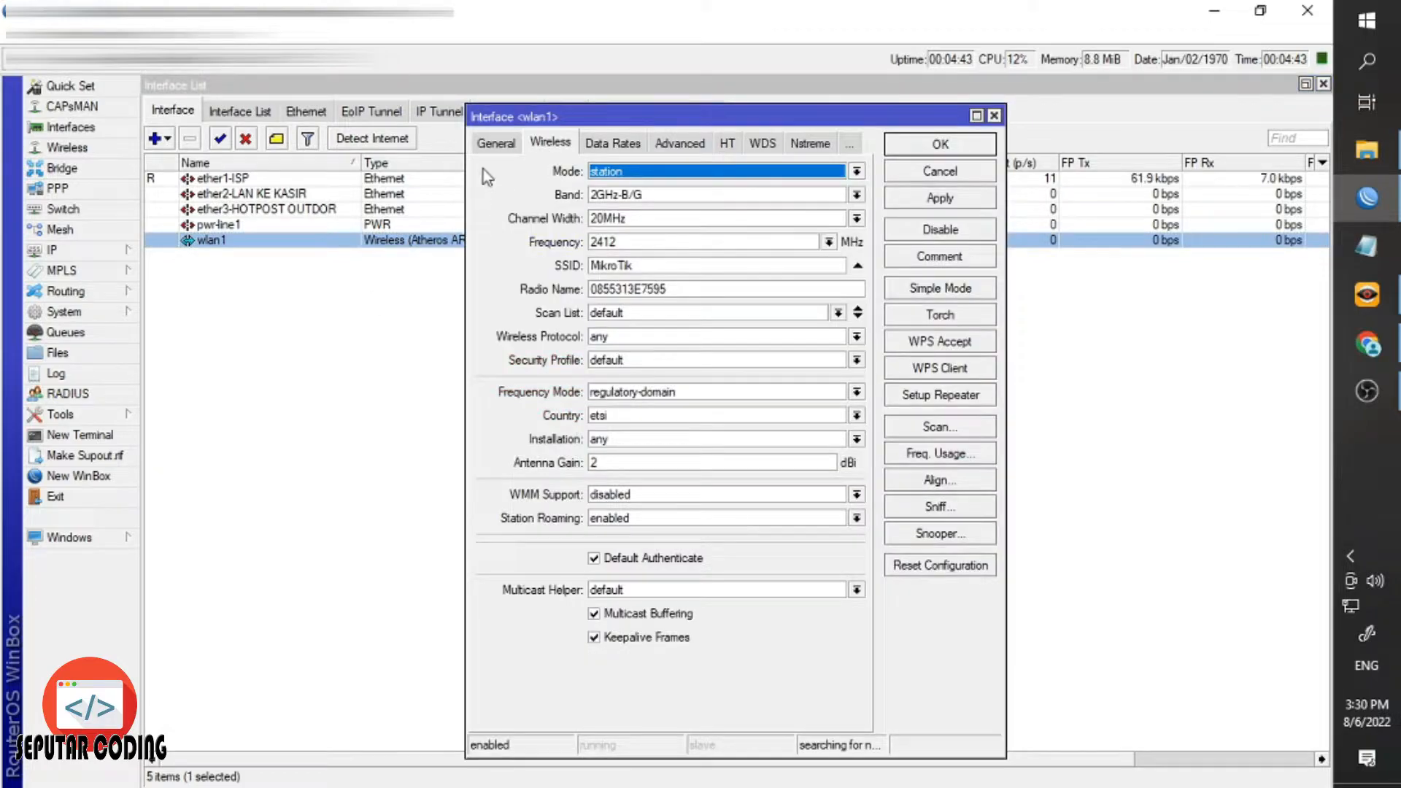
click(540, 145)
click(666, 173)
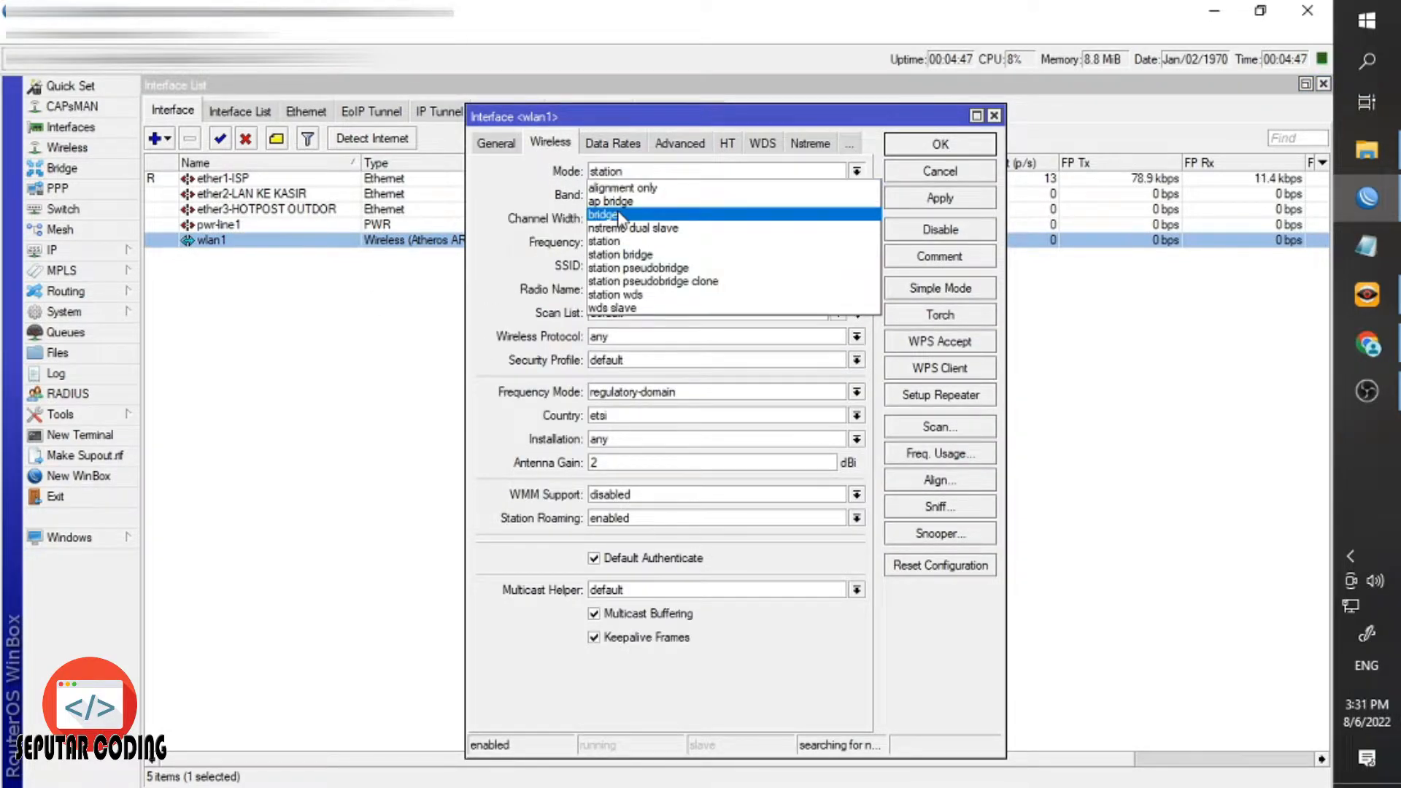
click(616, 202)
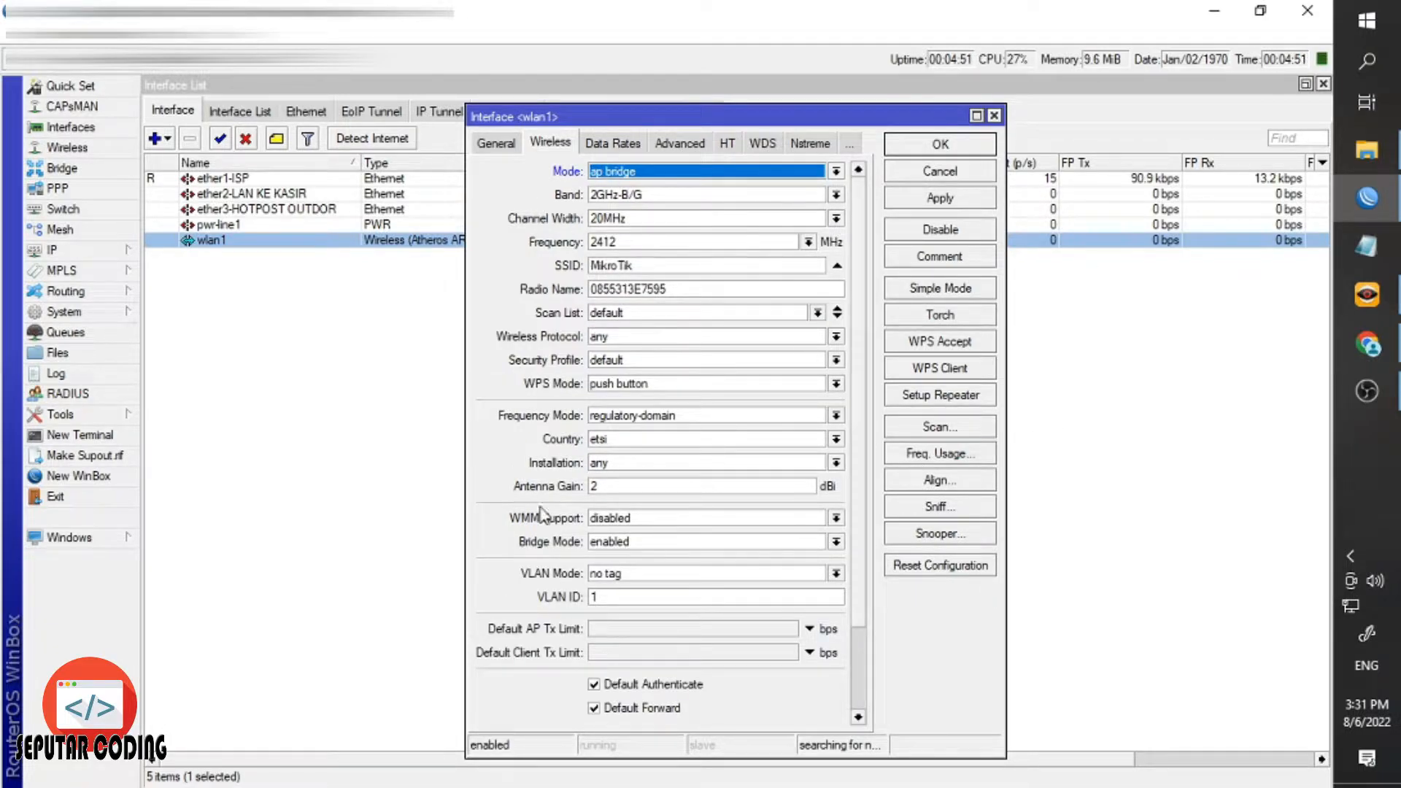
Set band 2GHz-B/G/N, frequency auto, SSID KAFE TARIA, default security profile, and apply.
click(835, 195)
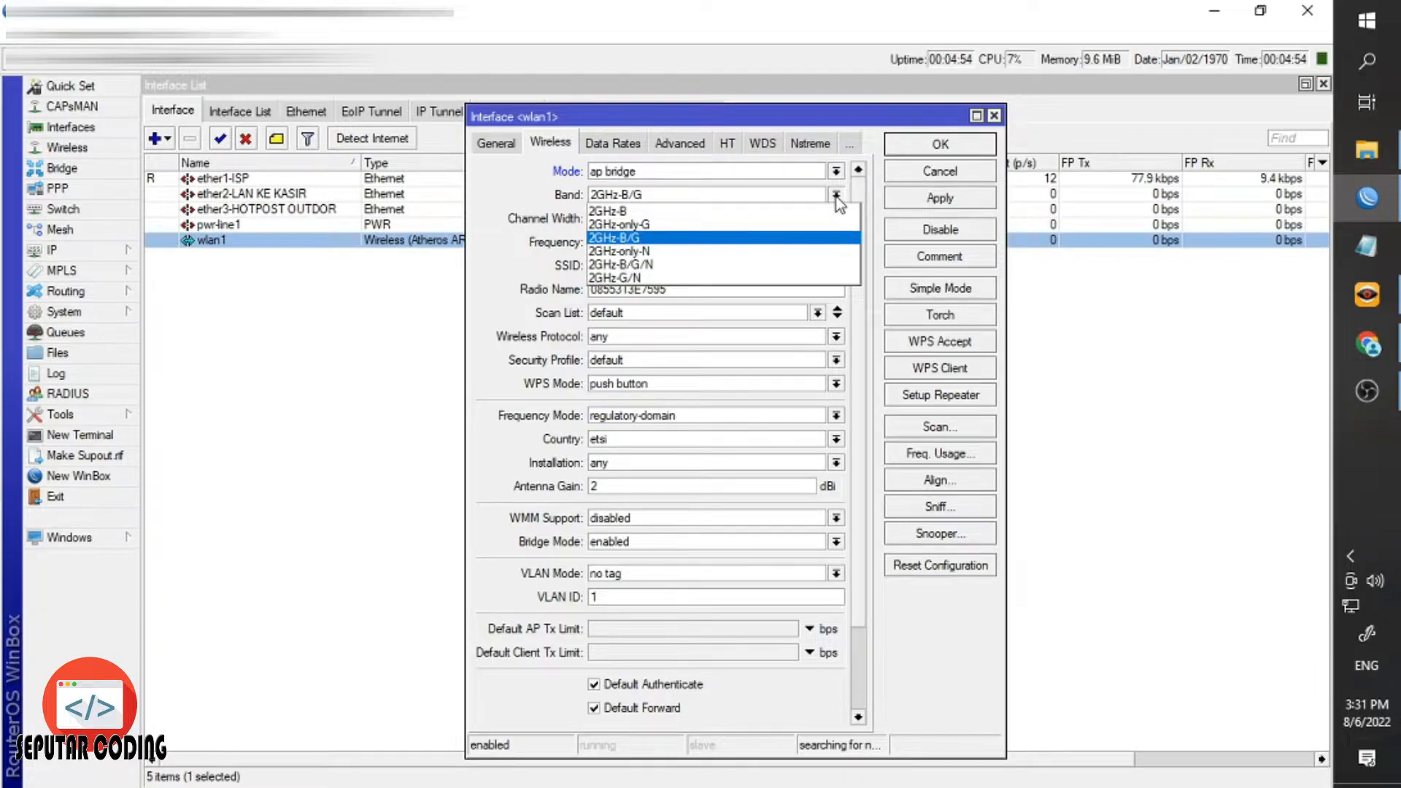
click(650, 265)
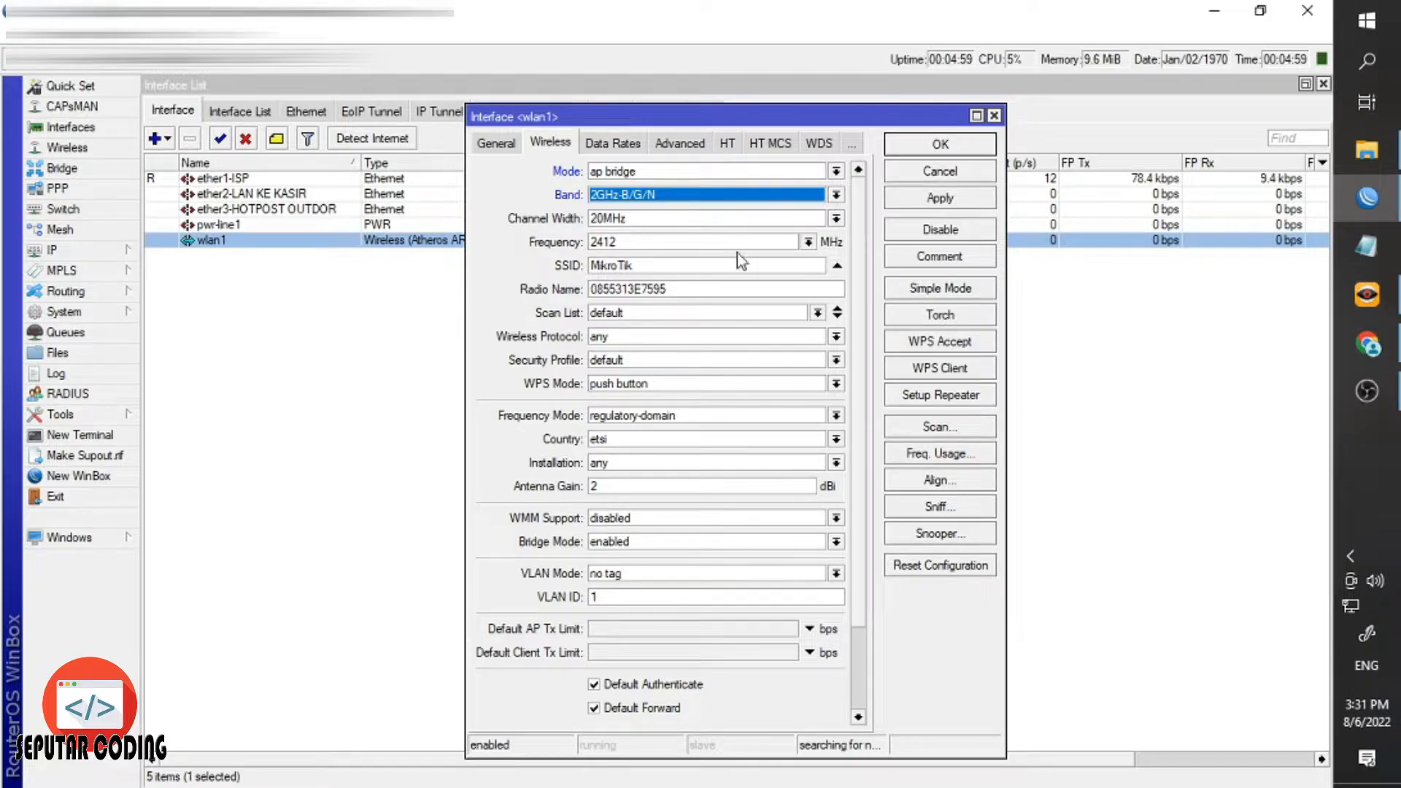
click(808, 241)
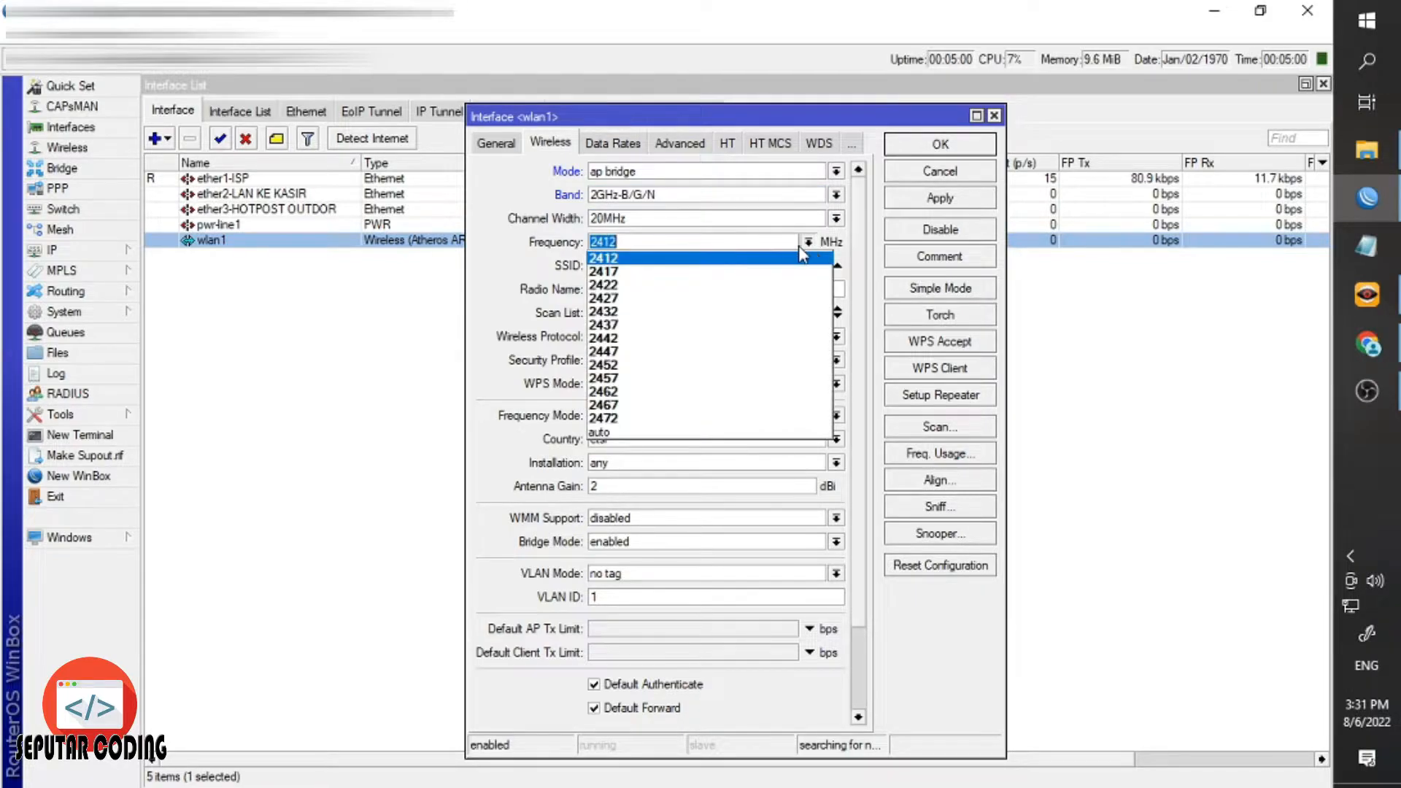
click(627, 436)
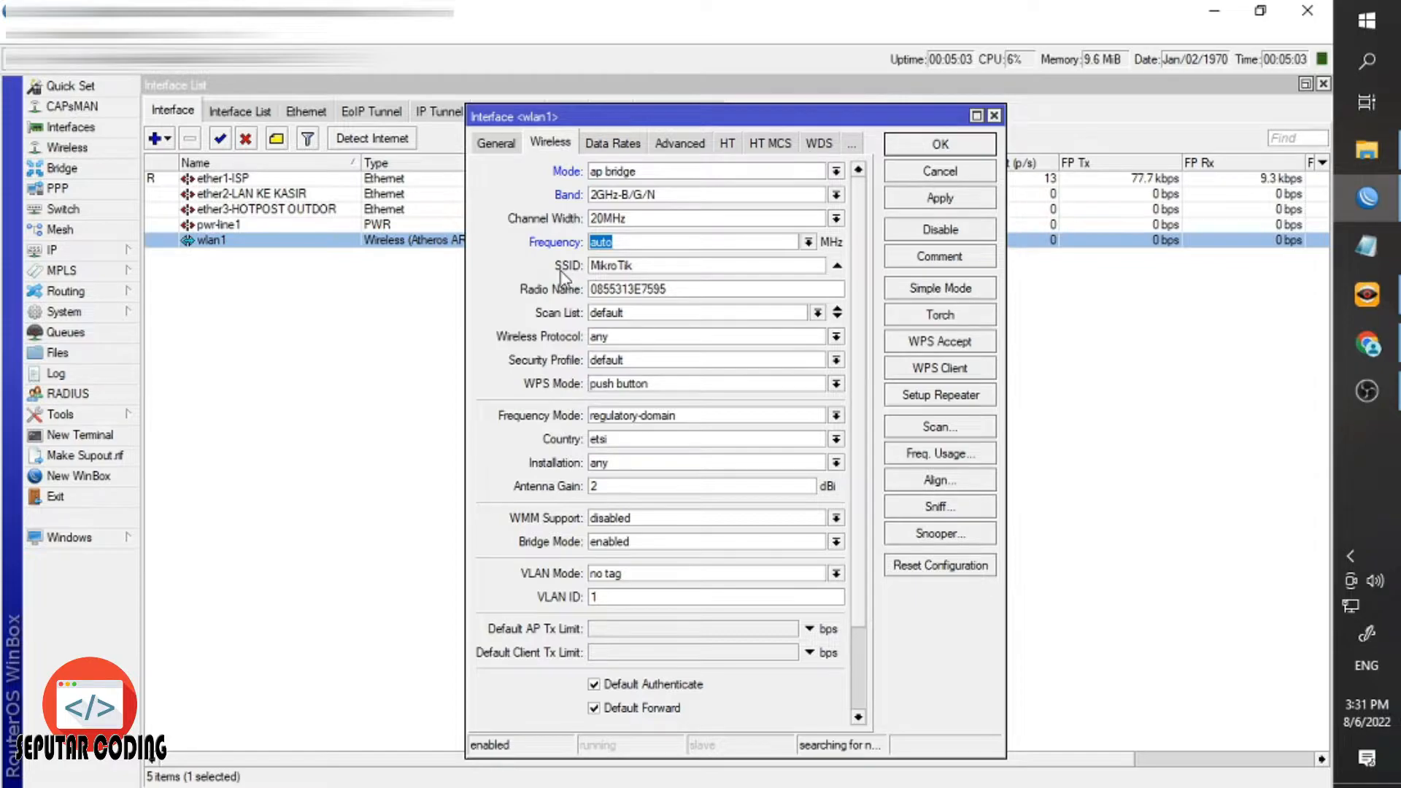
double_click(629, 267)
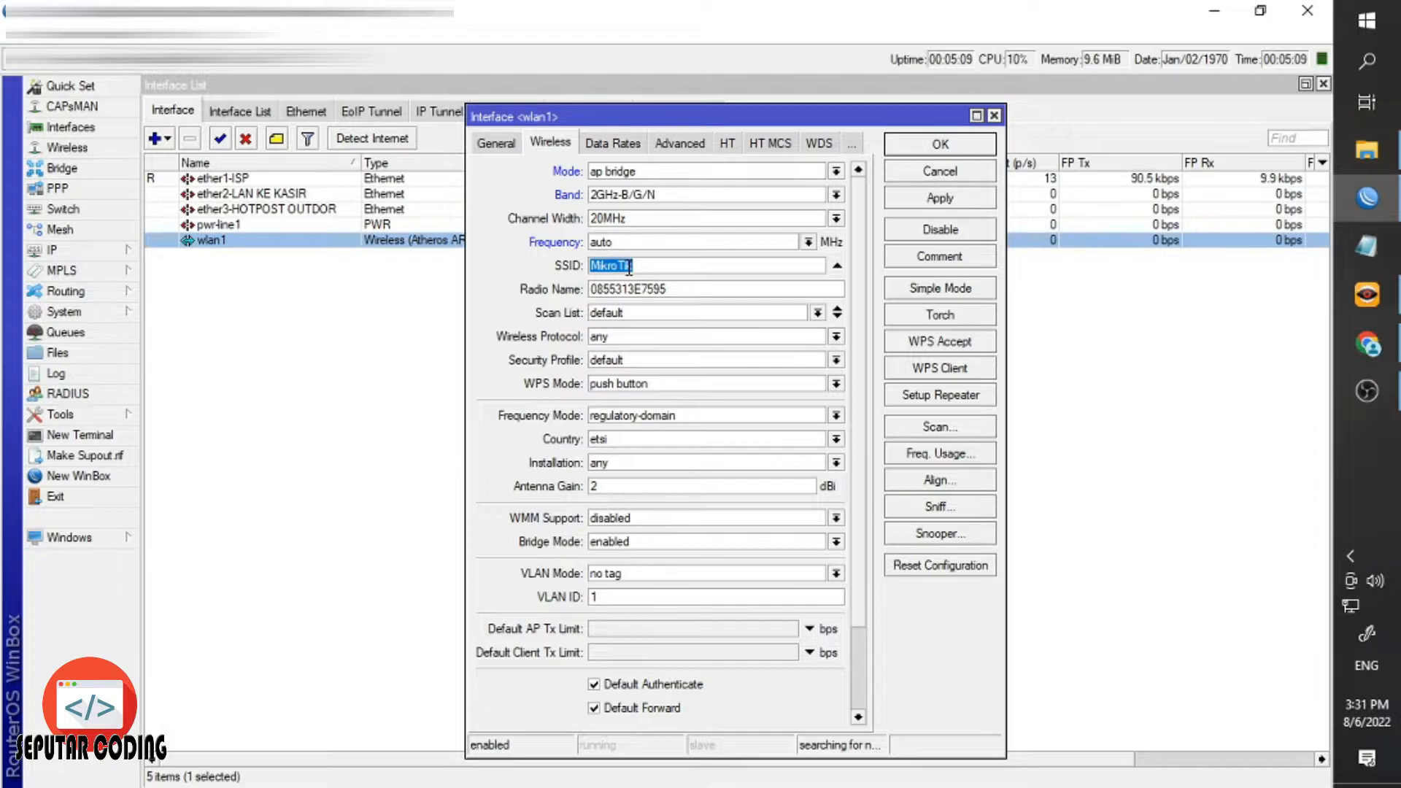
text(KAFE TARIA)
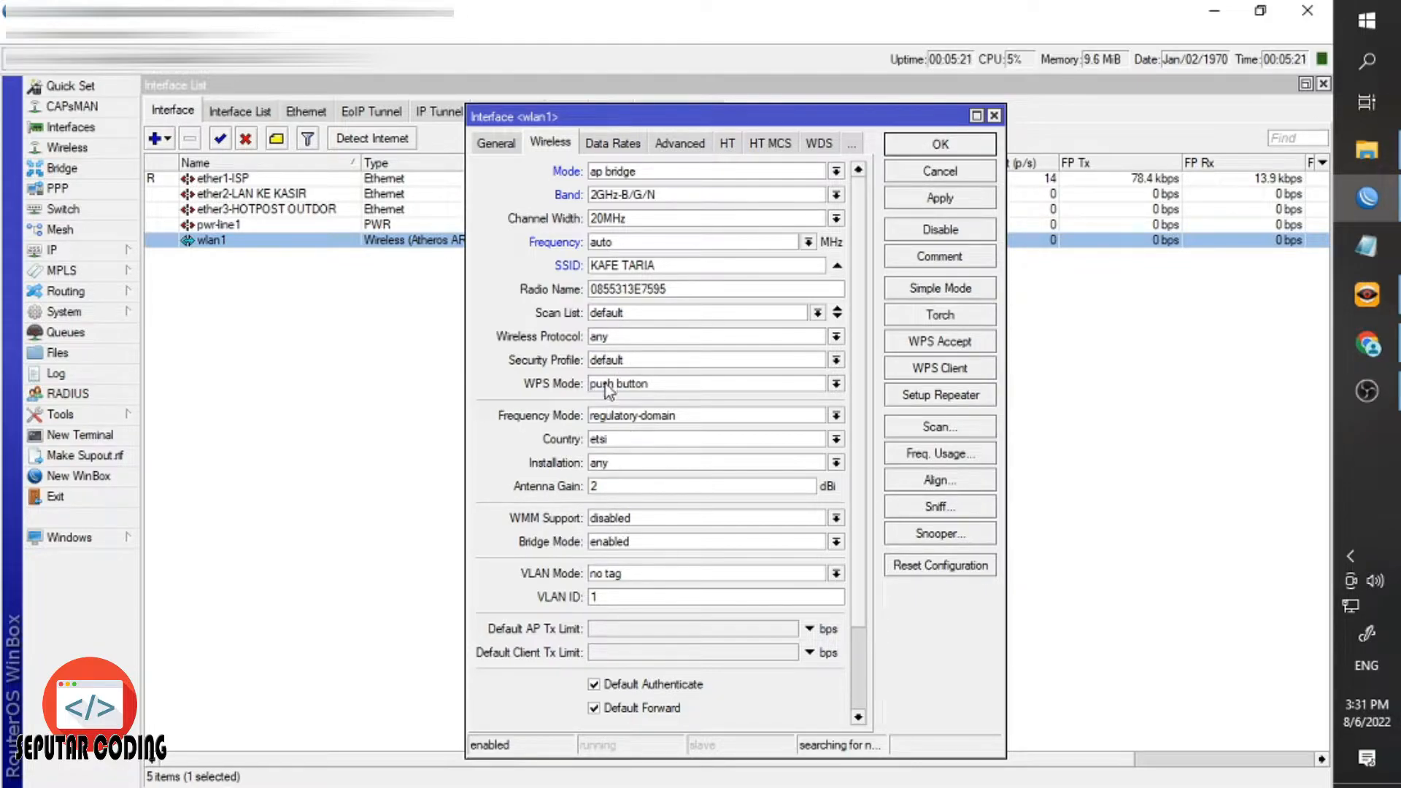
click(616, 362)
click(624, 377)
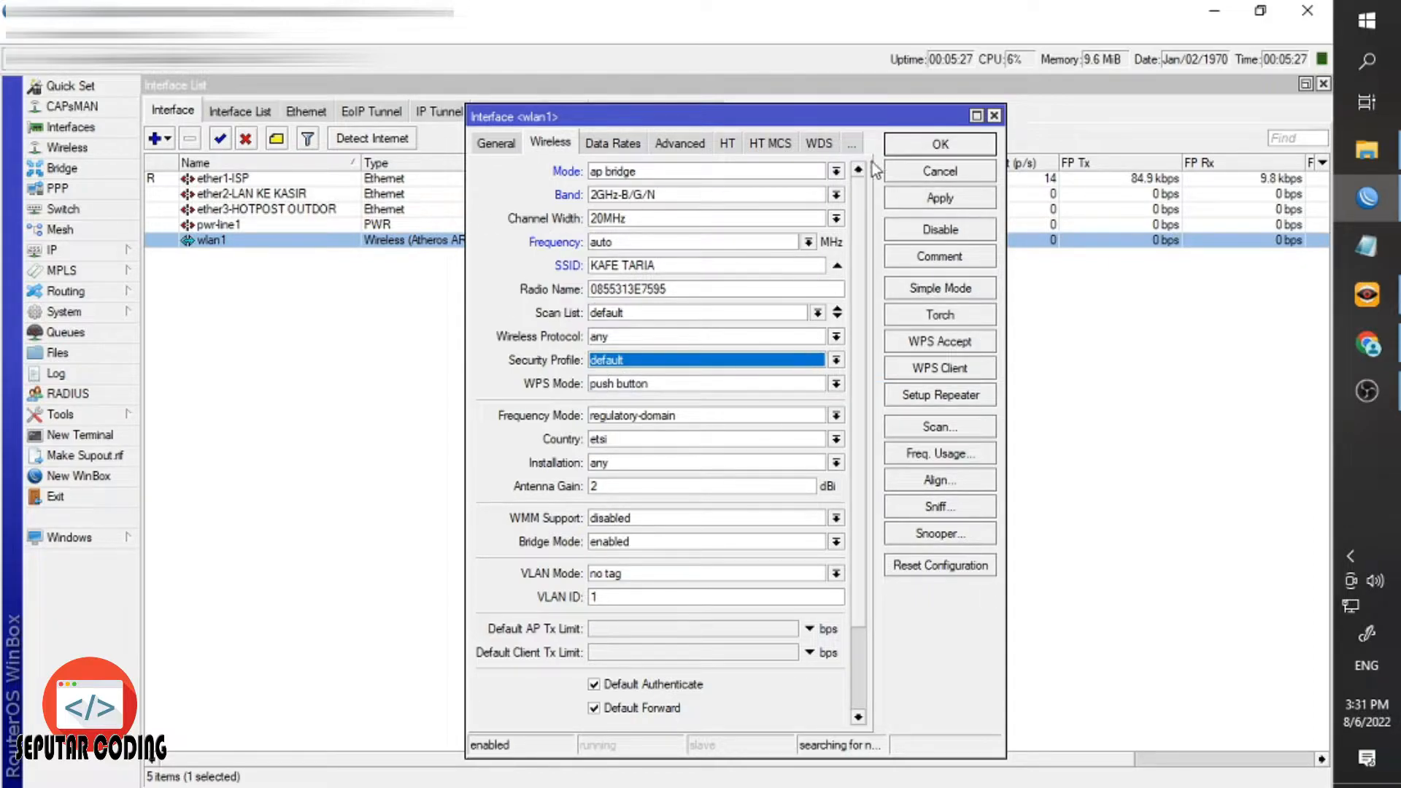
click(920, 199)
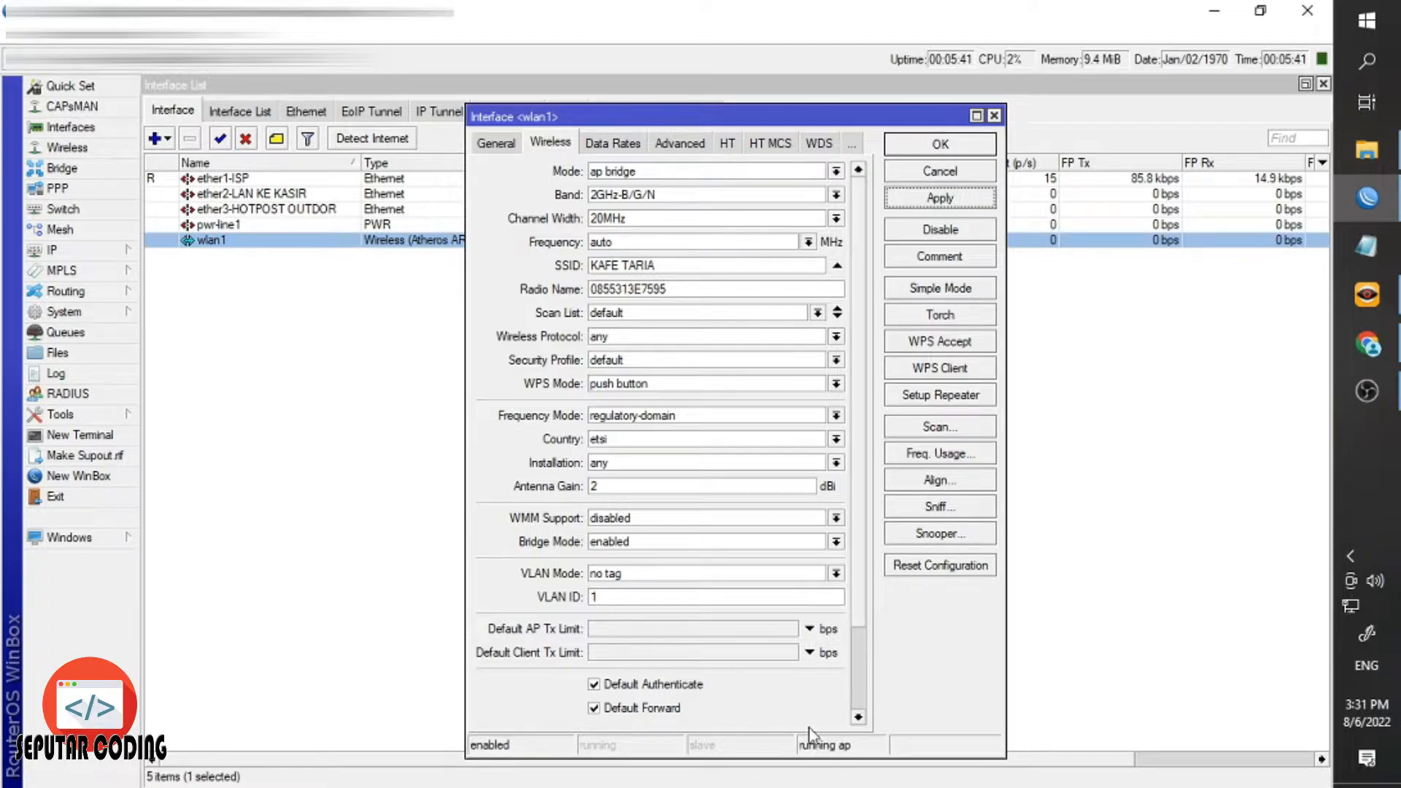
Confirm KAFE TARIA appears in the Windows Wi-Fi list, then close it and the wlan1 dialog.
click(1351, 605)
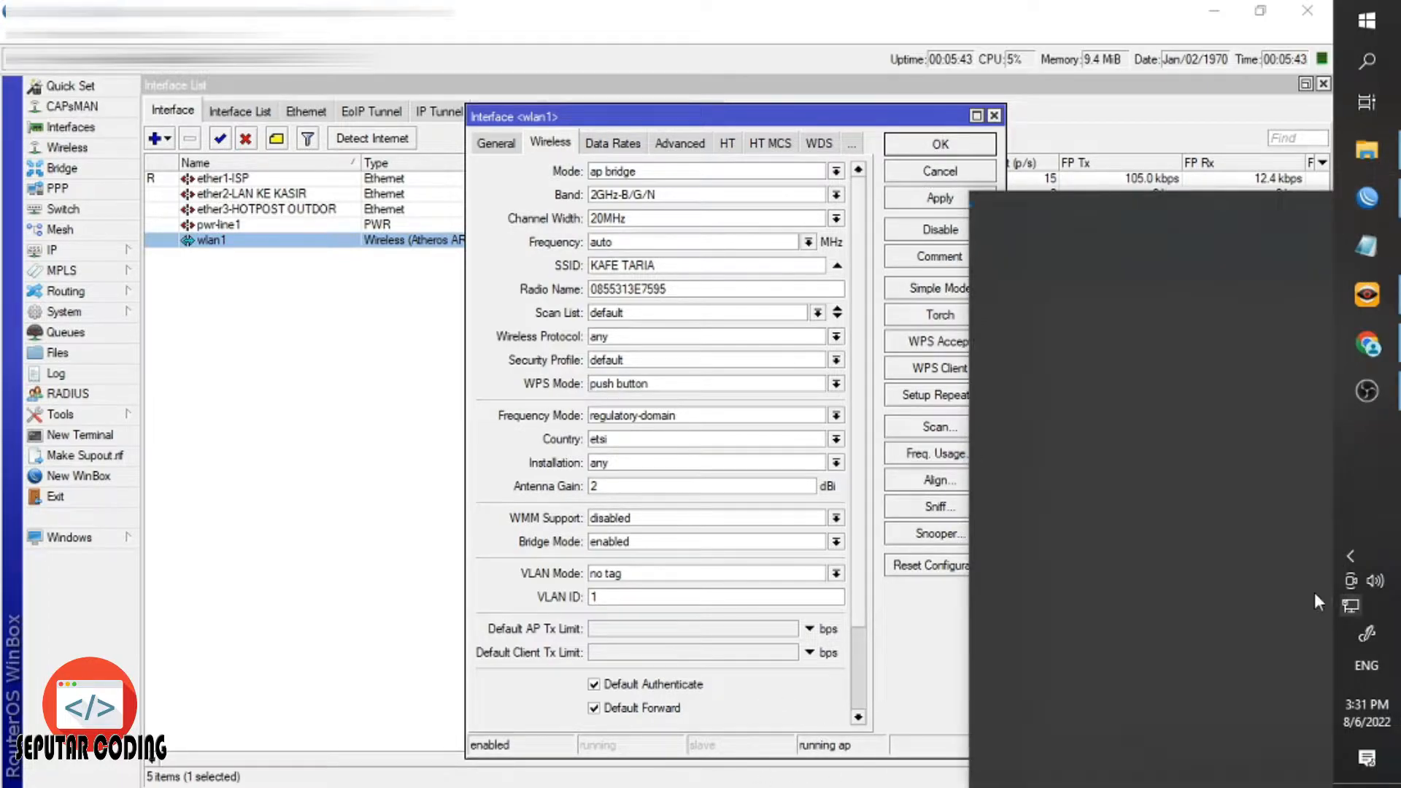
scroll(1127, 542, down, 3)
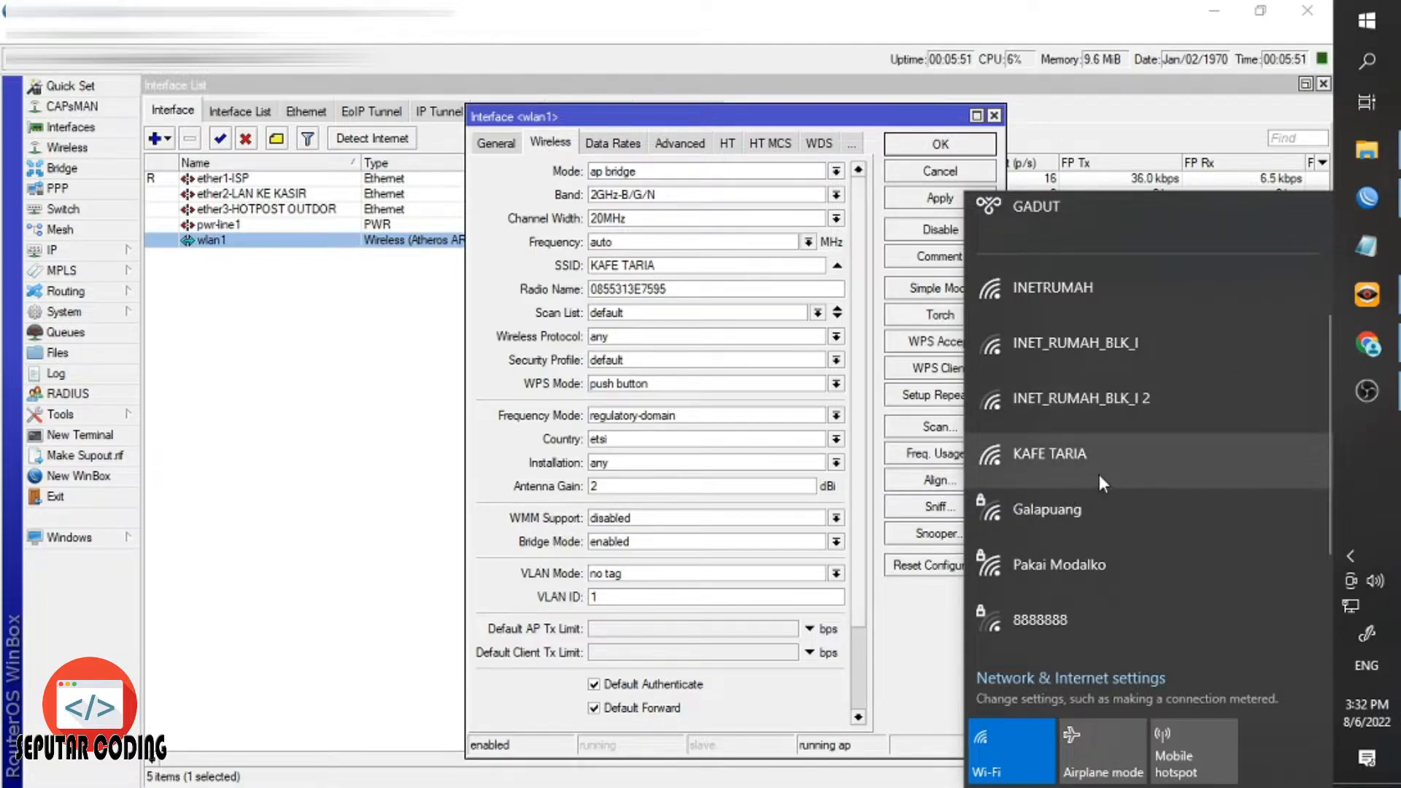
click(930, 145)
click(732, 315)
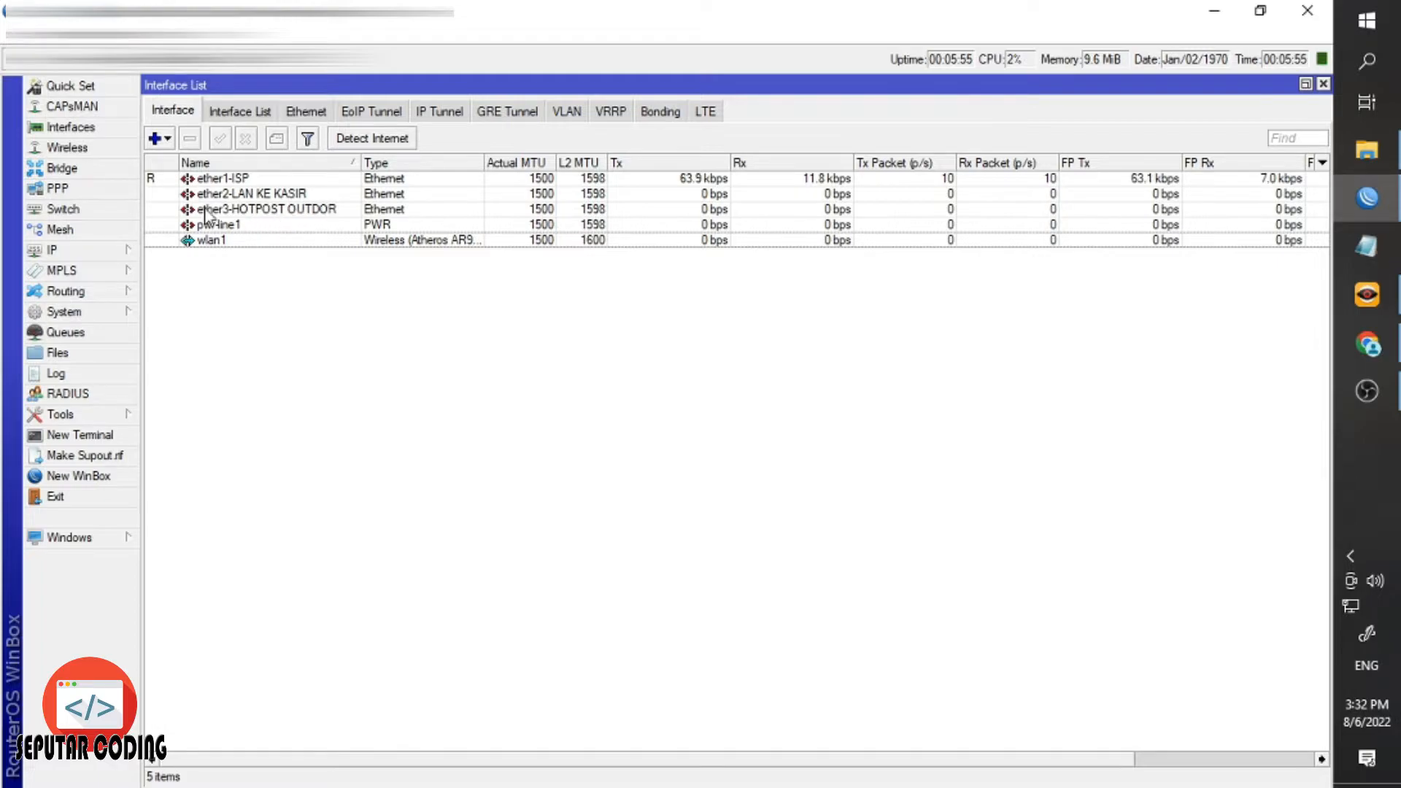
Review ether1-ISP's properties and bring up the IP DHCP Client list.
click(295, 180)
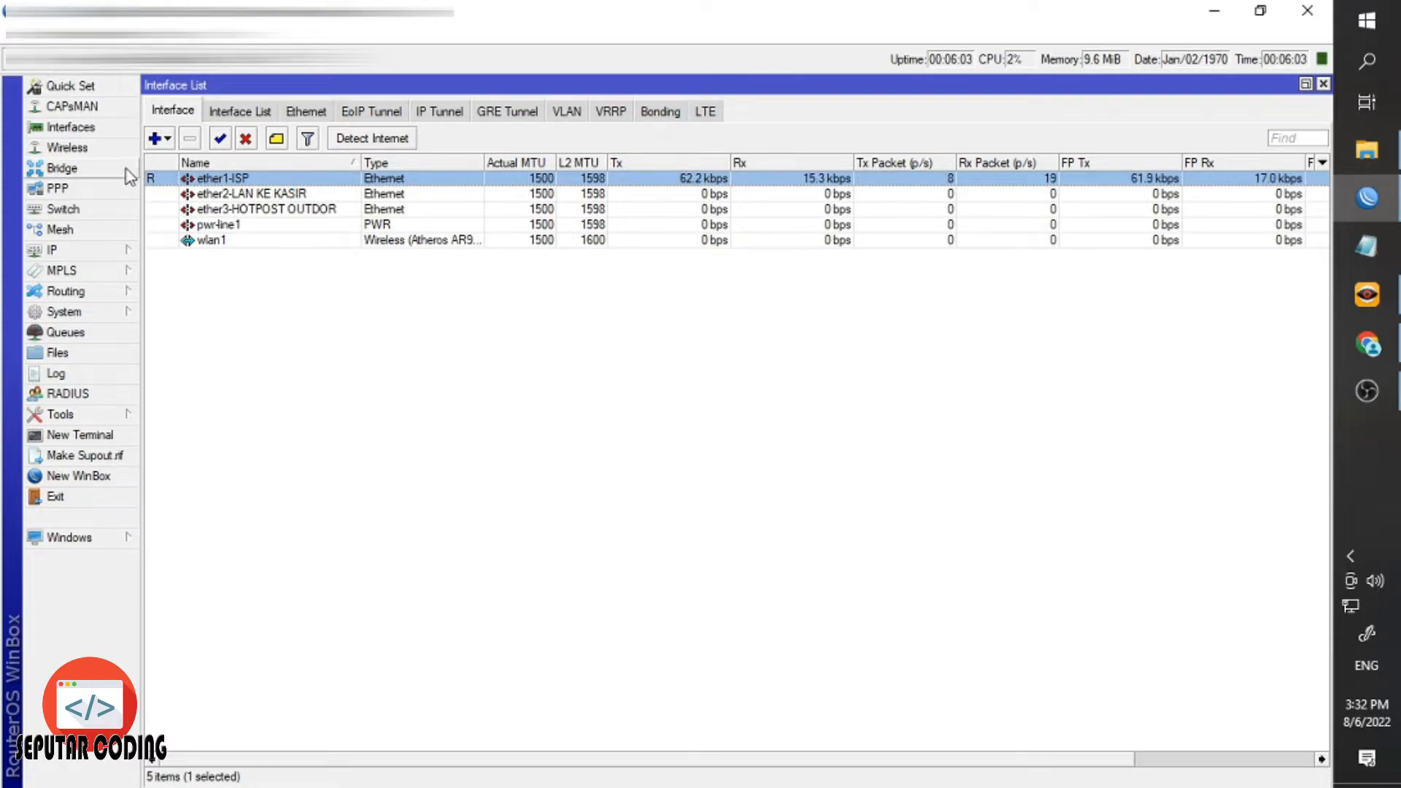
double_click(150, 182)
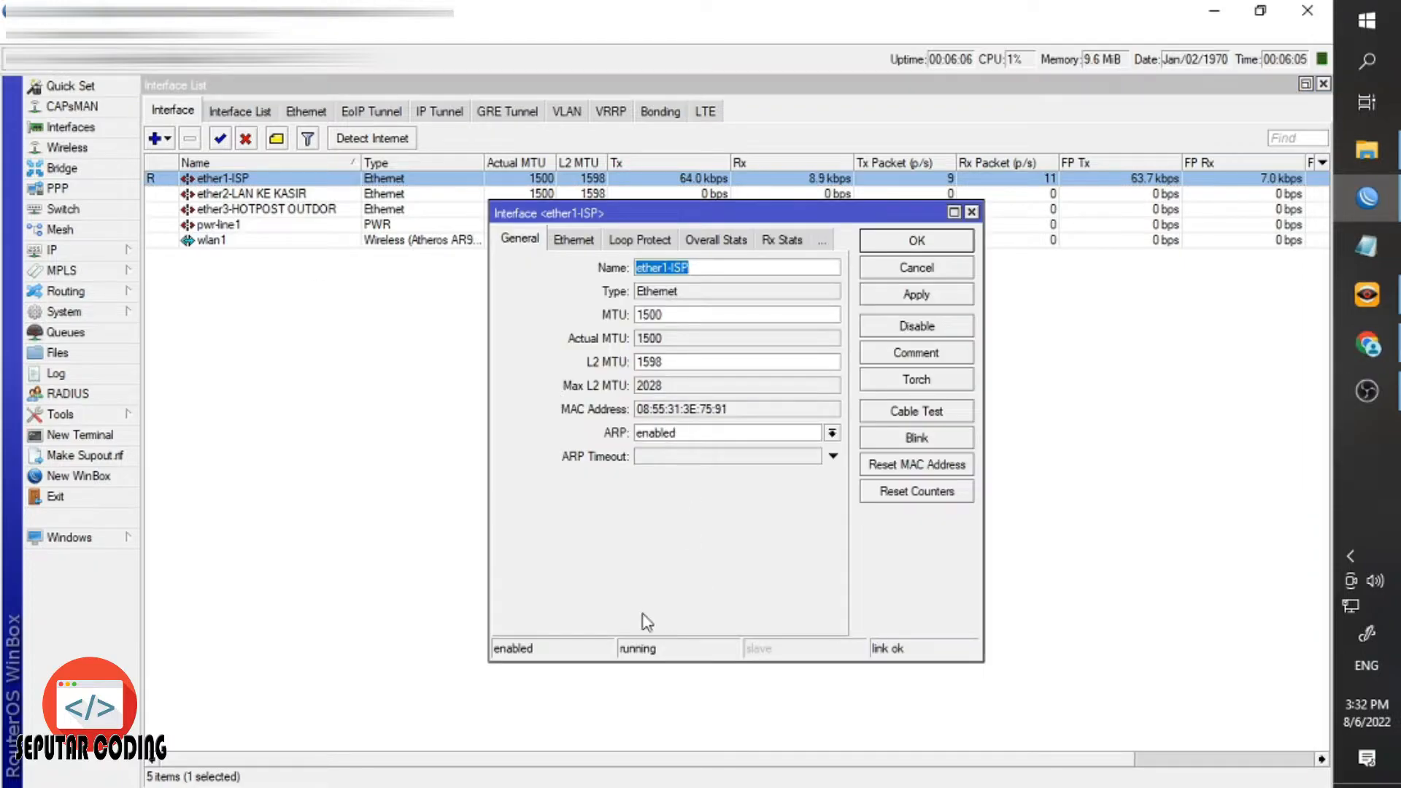
click(902, 243)
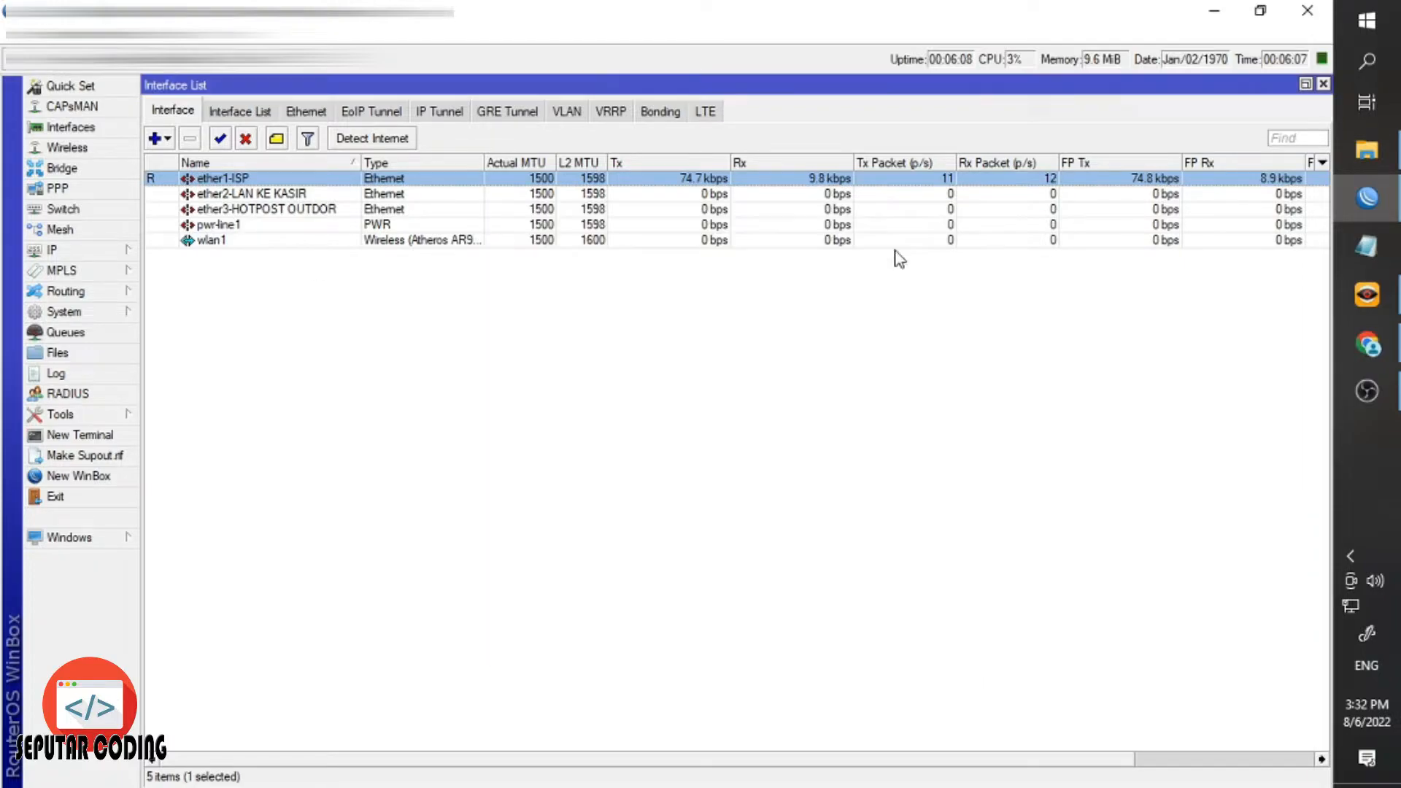
click(130, 251)
click(182, 334)
drag(572, 299, 556, 307)
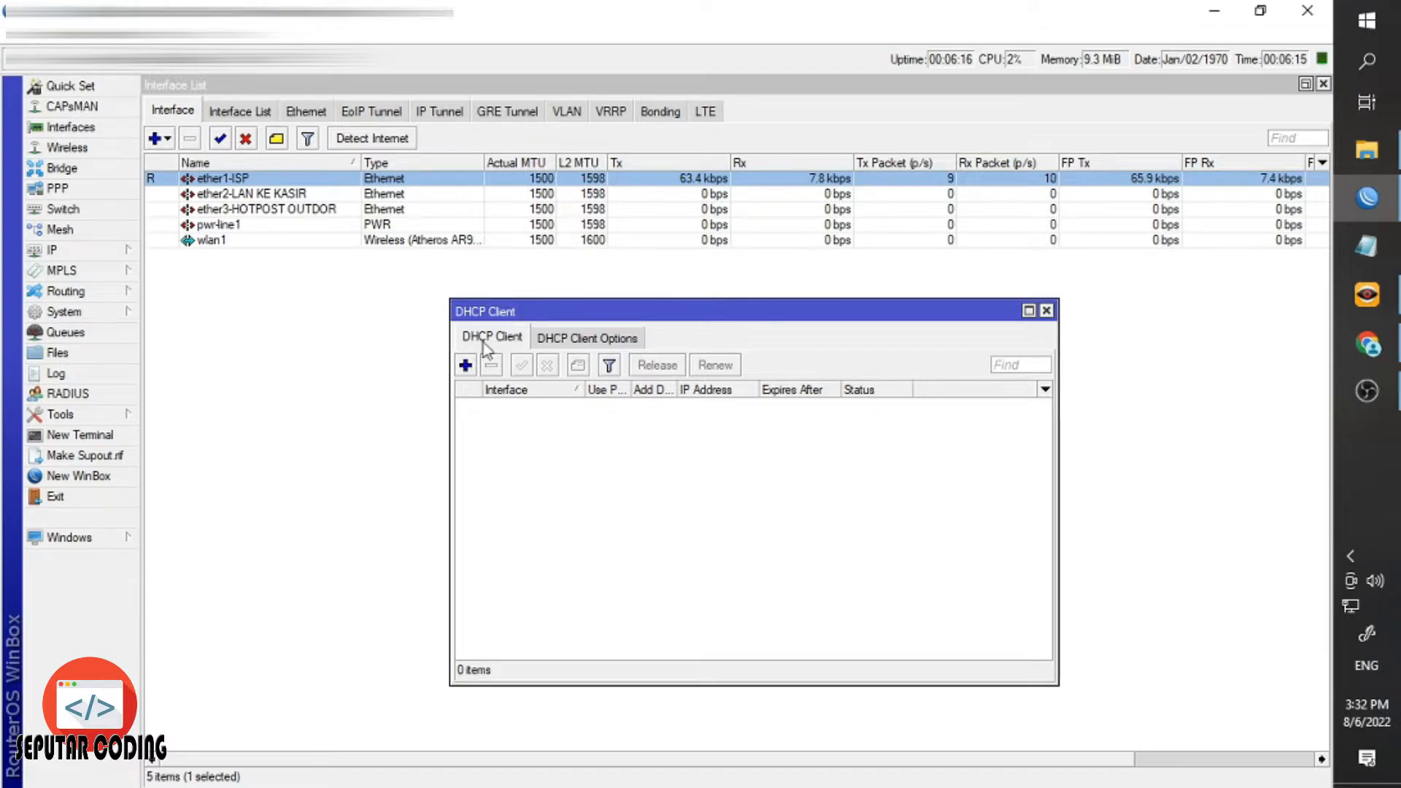
drag(502, 322, 491, 316)
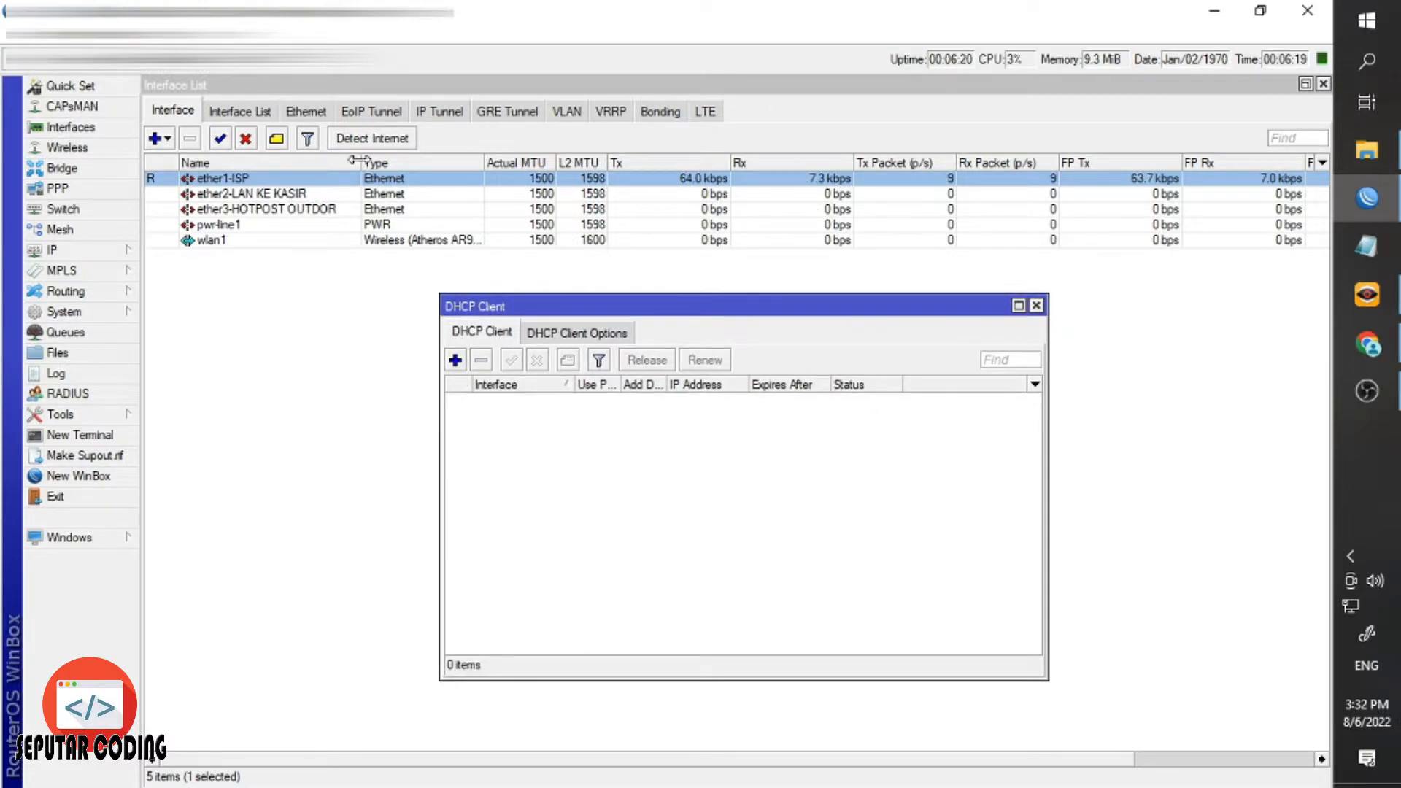
Add a DHCP client on interface ether1-ISP.
click(455, 360)
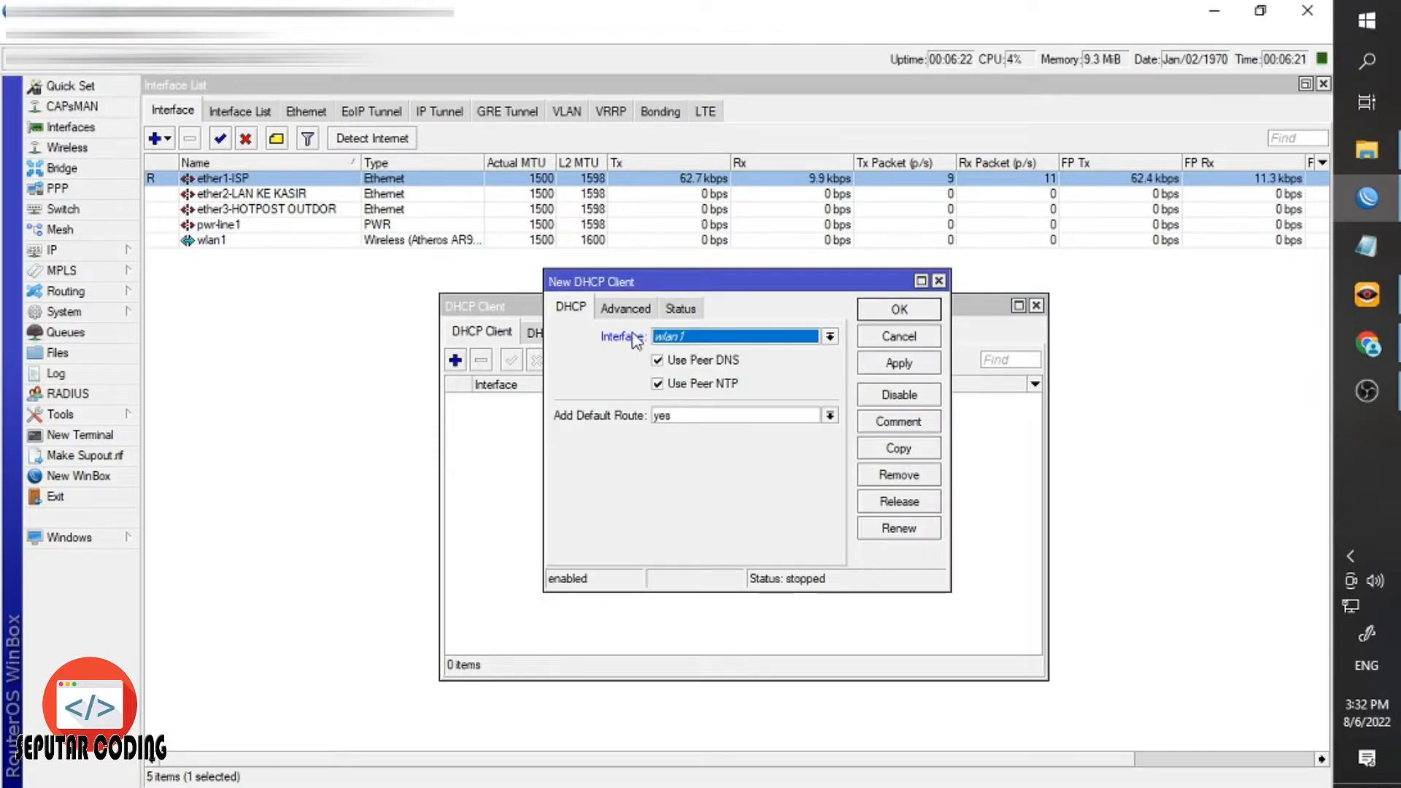
click(706, 339)
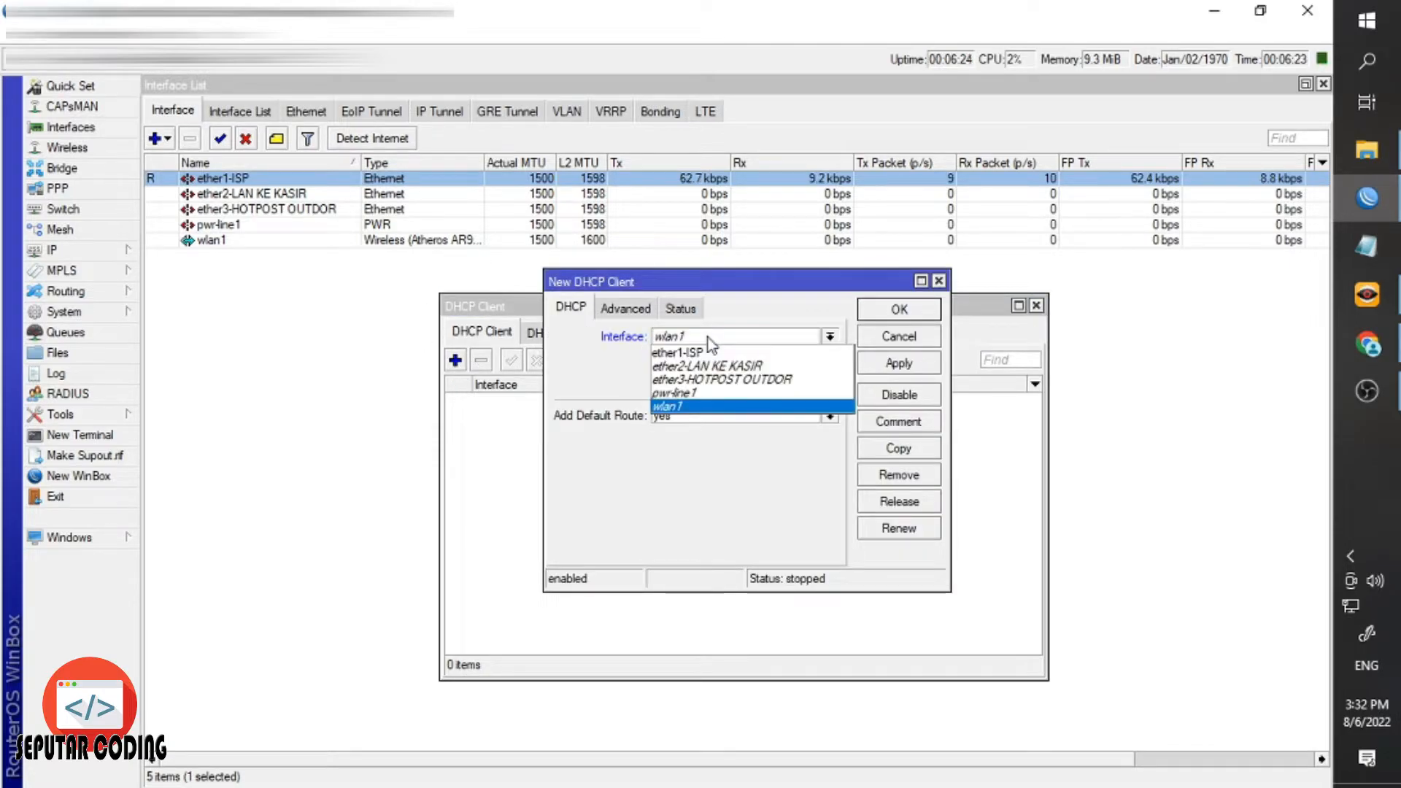
click(694, 349)
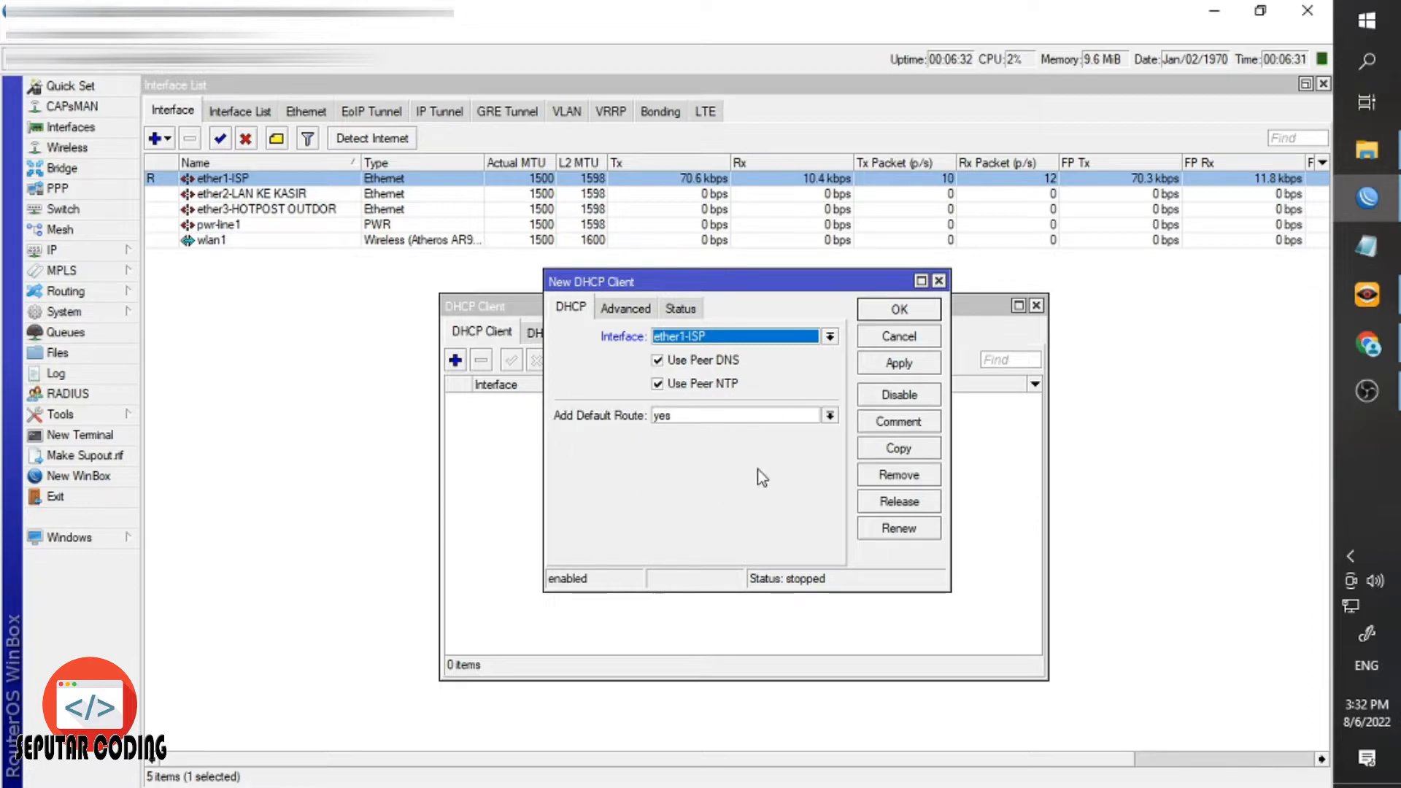
click(868, 363)
key(Return)
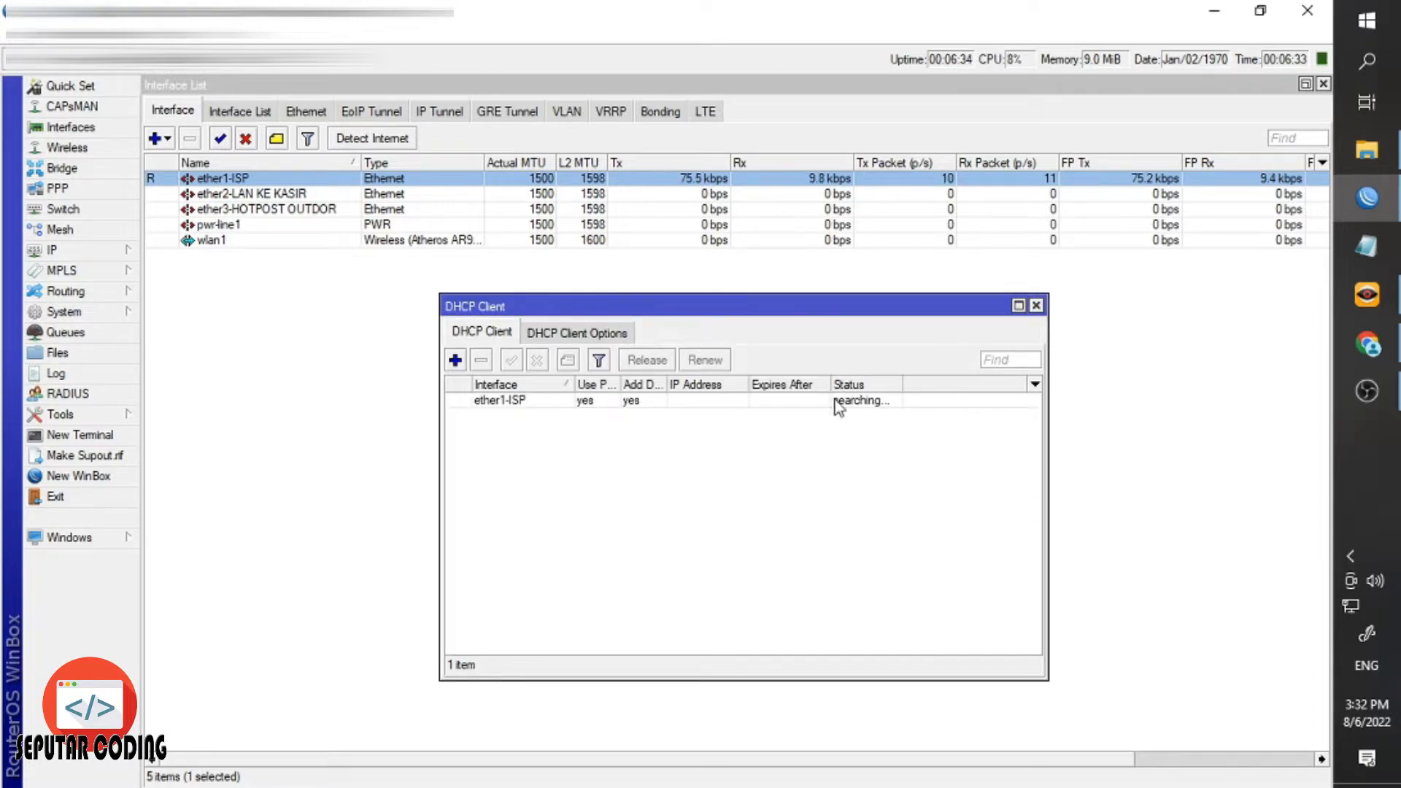
Verify the lease: address 172.16.1.13/24 with gateway 172.16.1.254, then close the windows.
drag(900, 383, 941, 384)
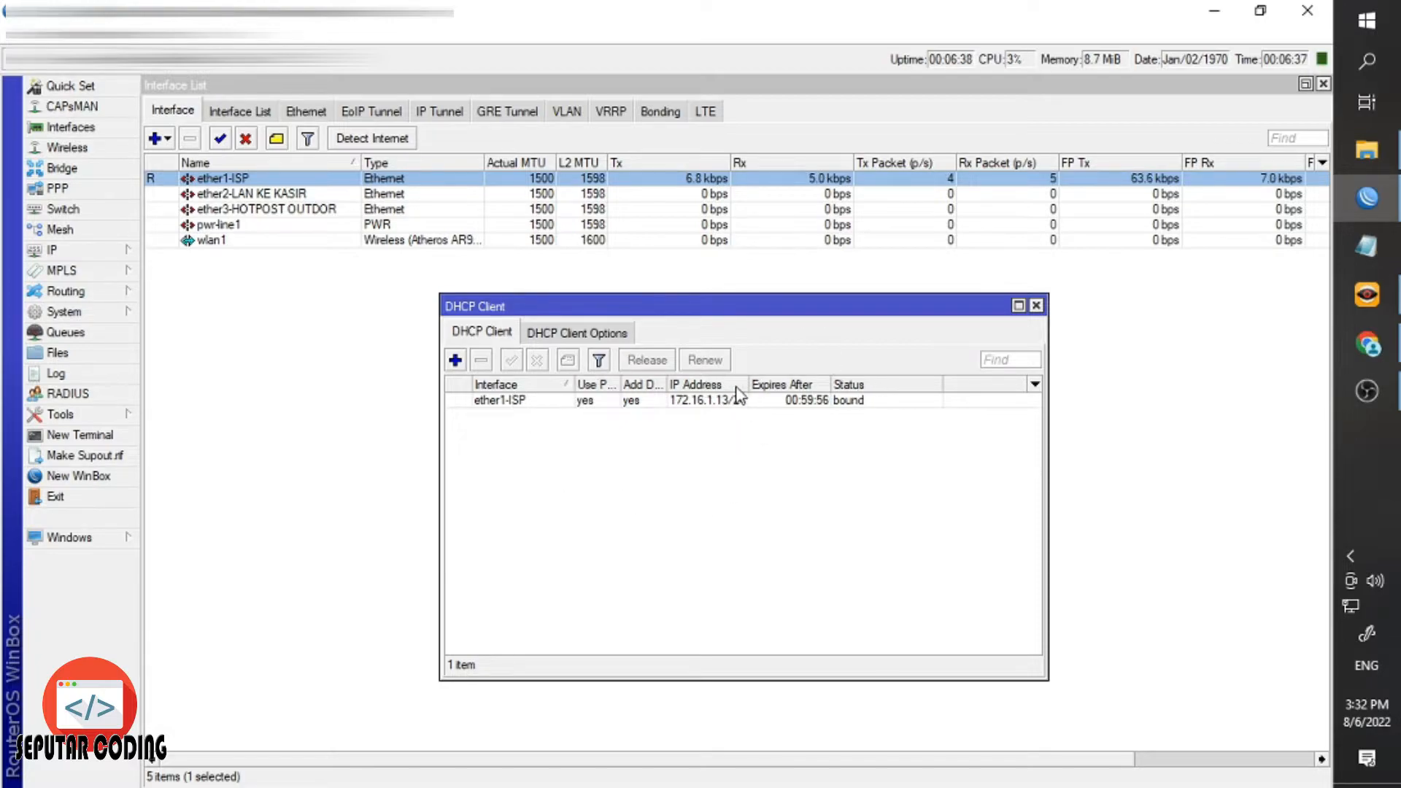
drag(747, 384, 776, 384)
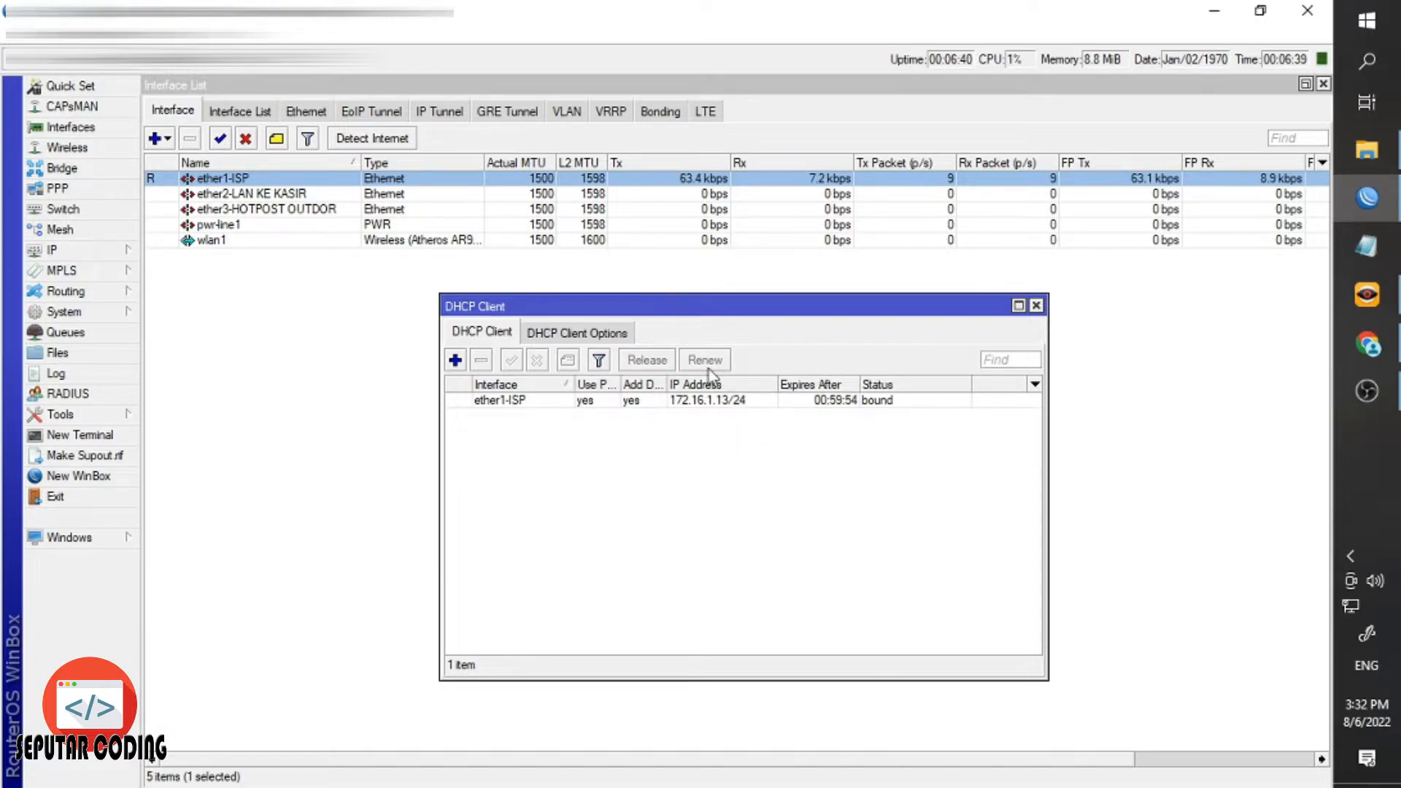
double_click(698, 400)
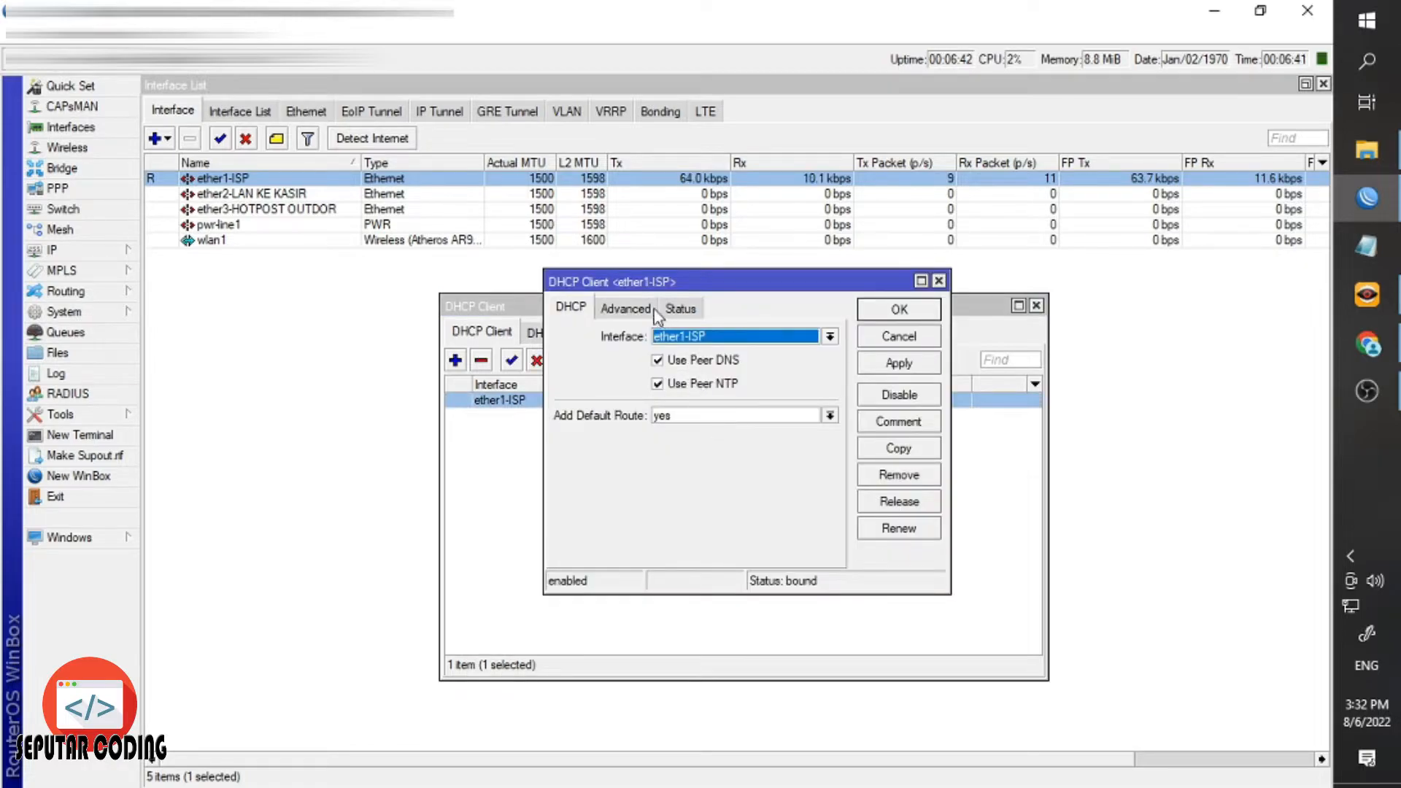
click(678, 307)
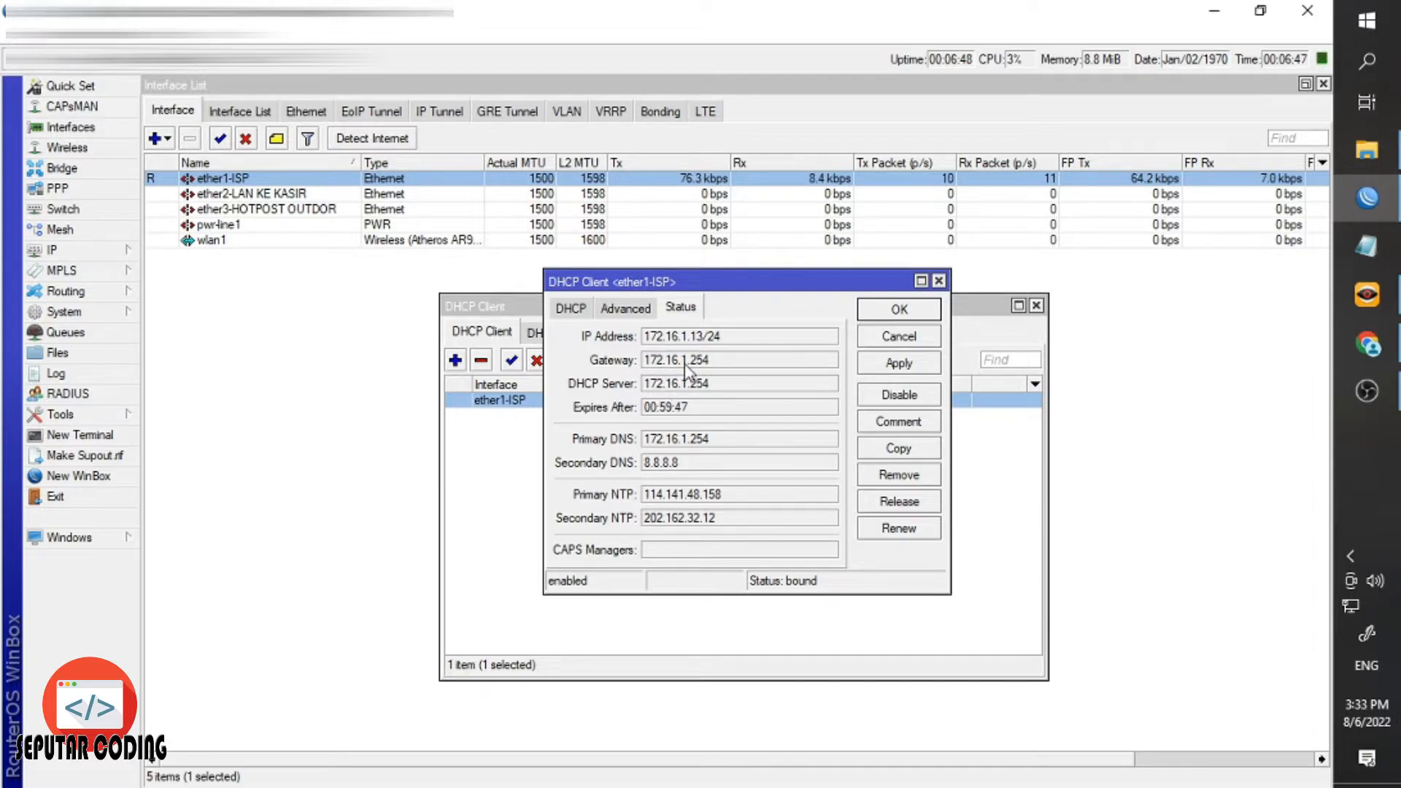
click(918, 314)
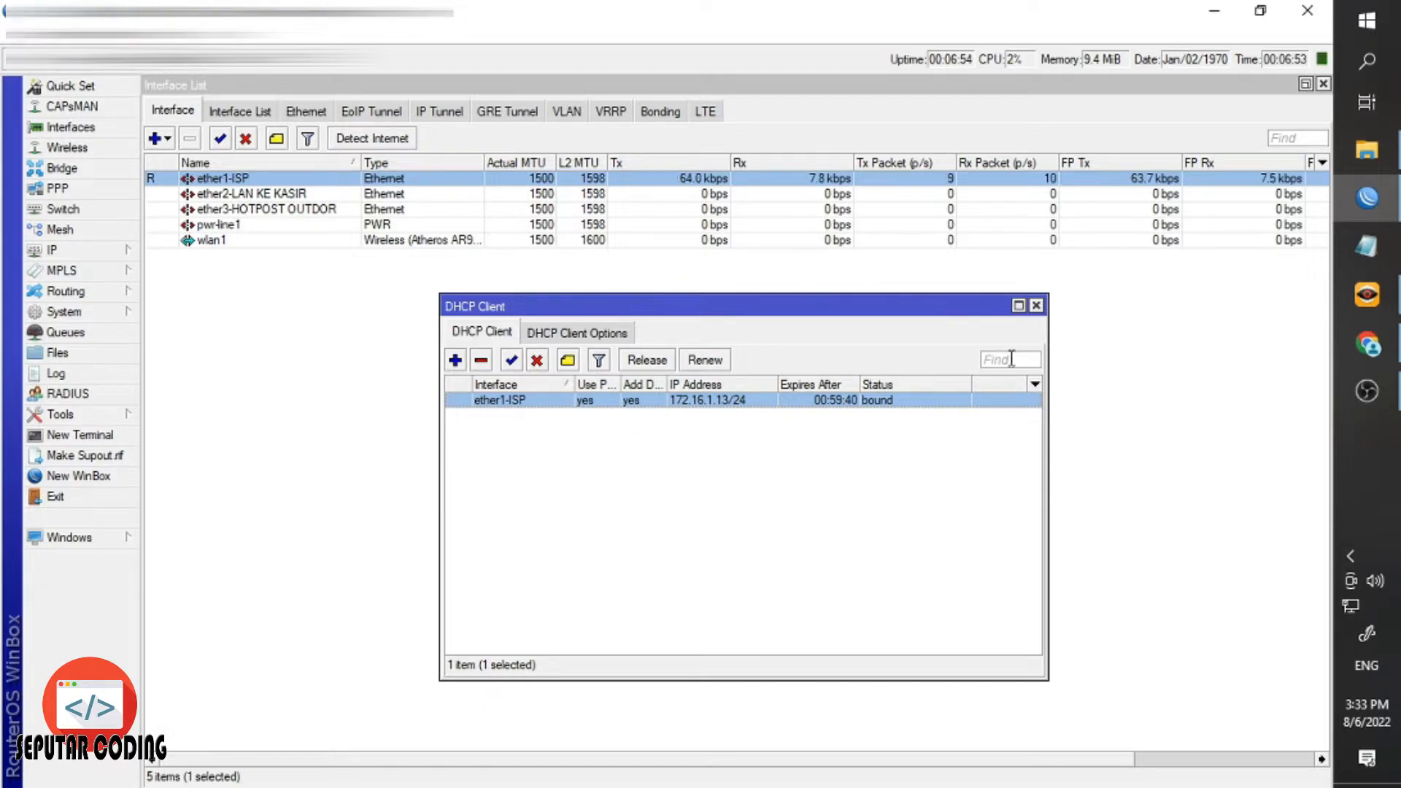
click(1036, 305)
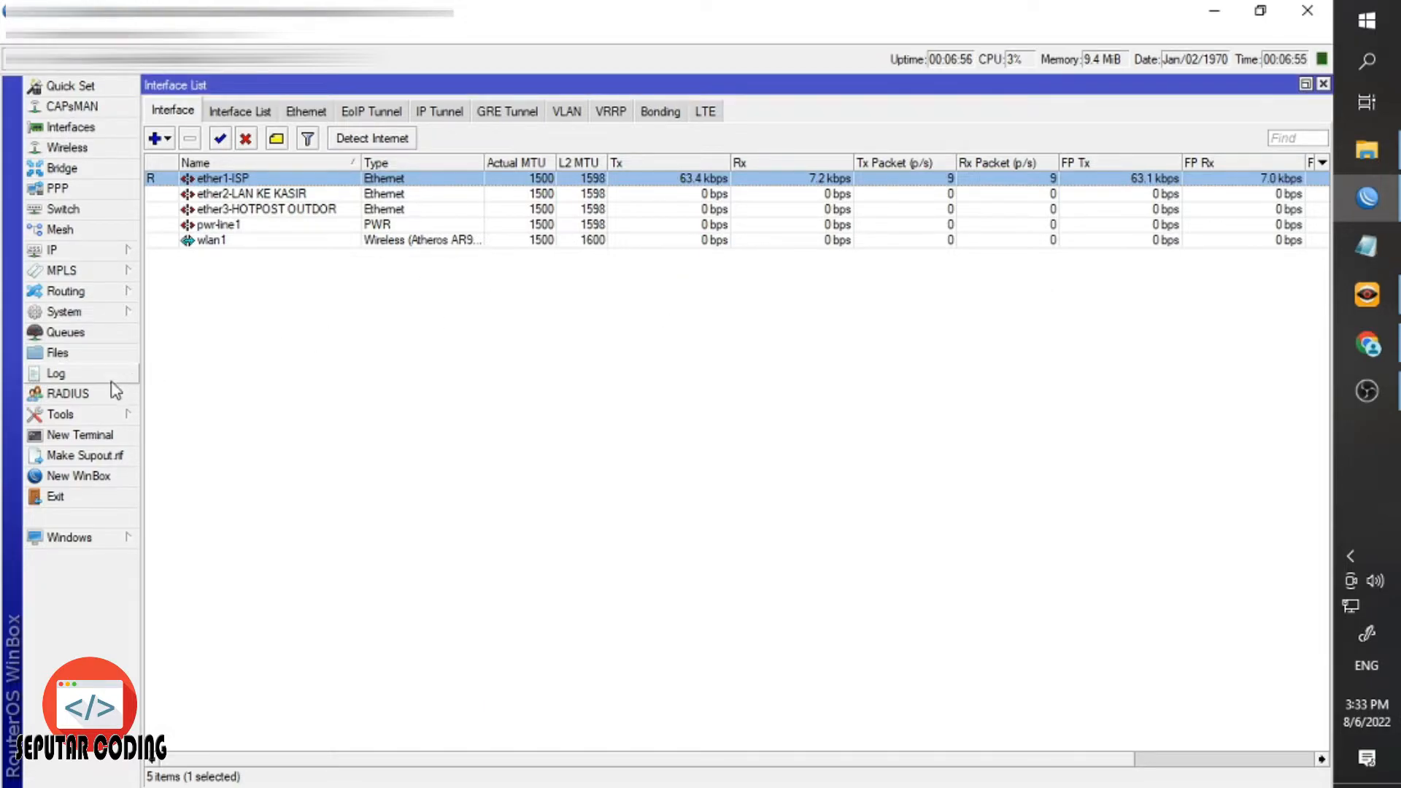
Ping google.com from a new Terminal session to check internet access, then close it.
click(110, 435)
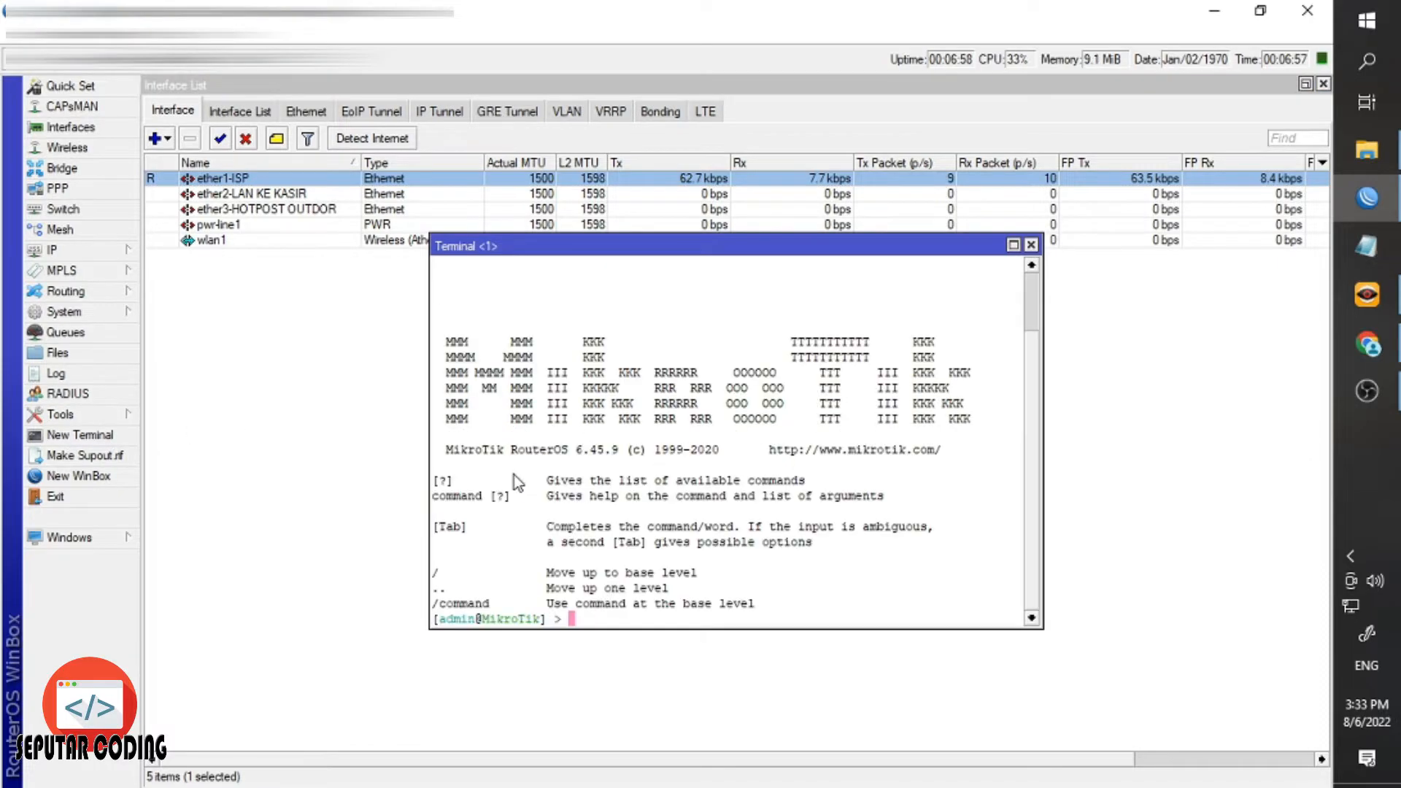
text(ping gooo)
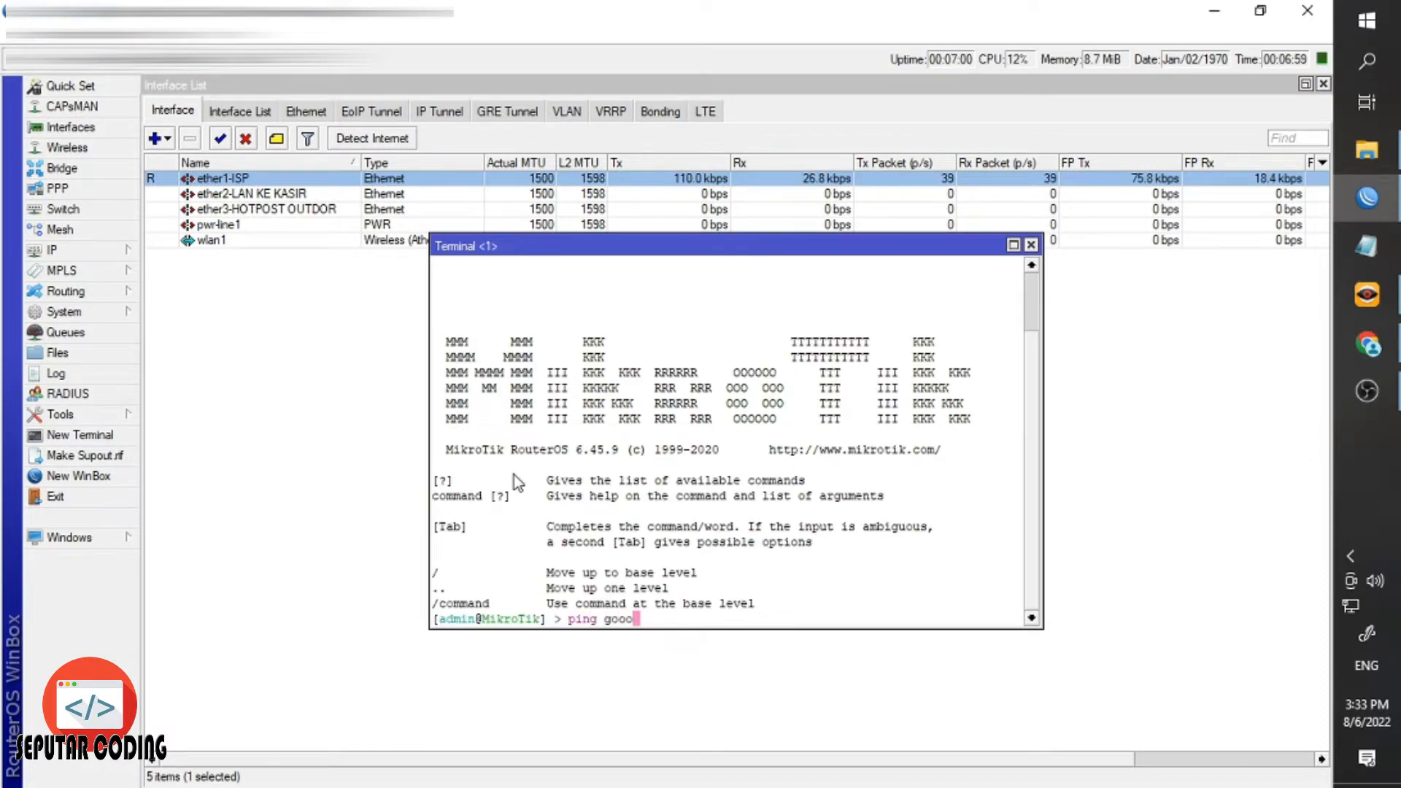
key(BackSpace)
text(gle.co)
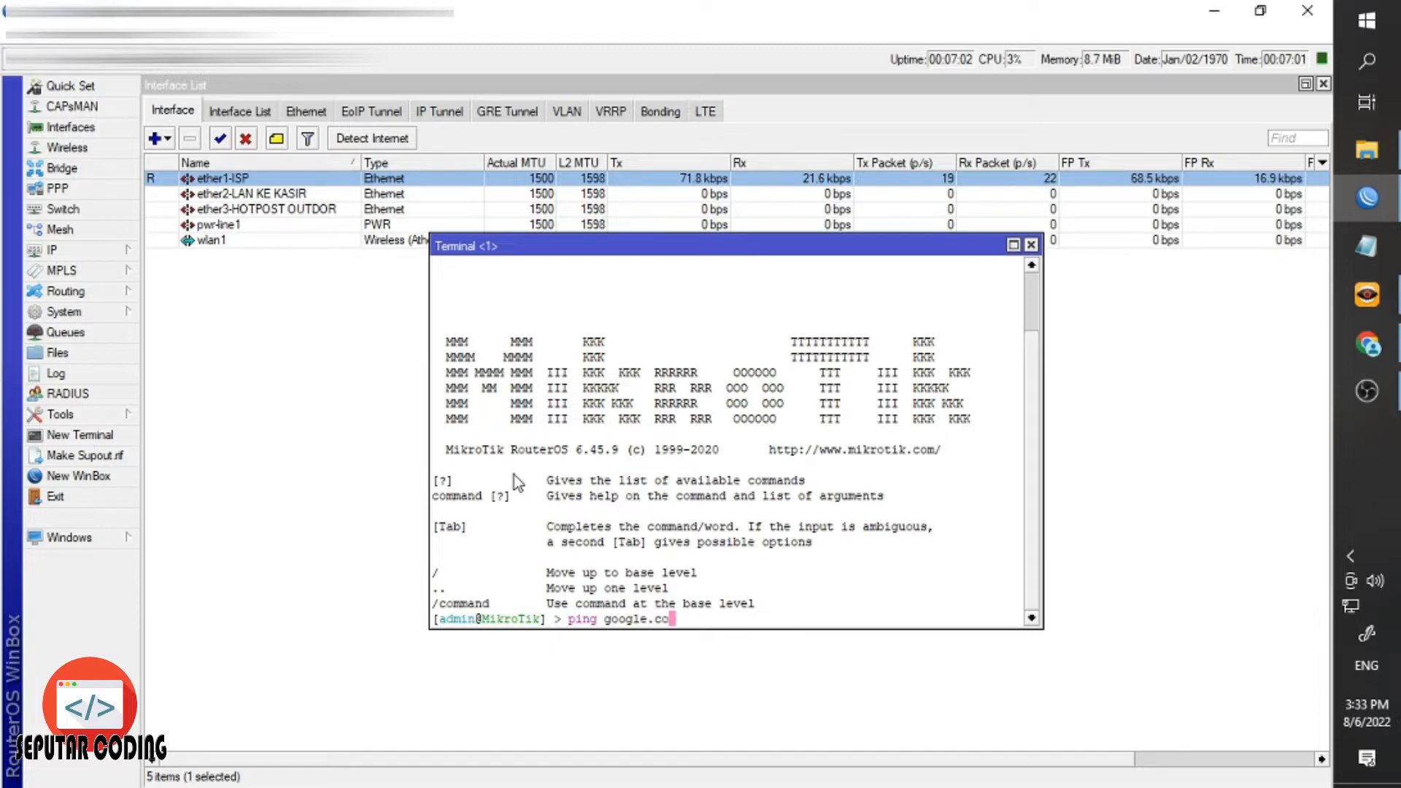
text(m)
key(Return)
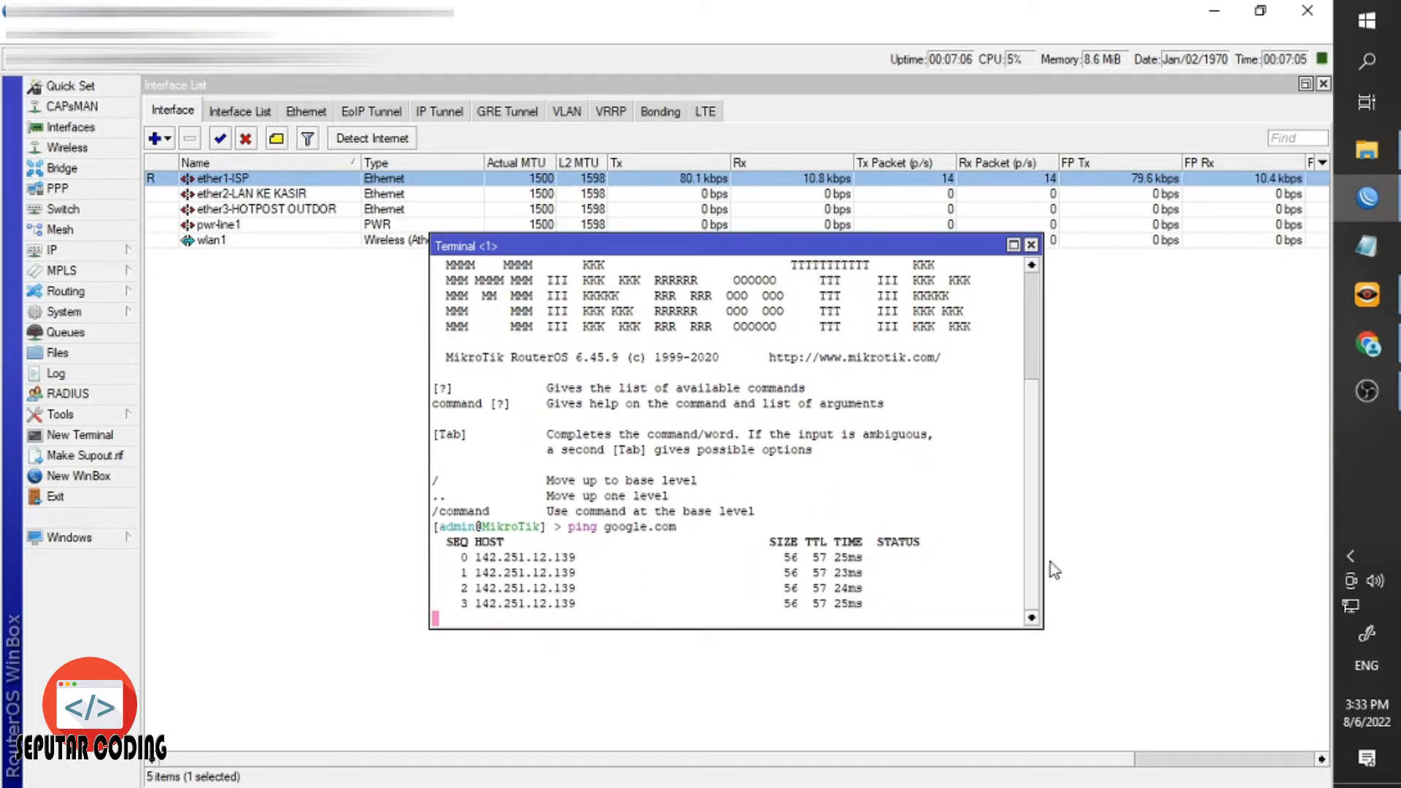
click(1031, 246)
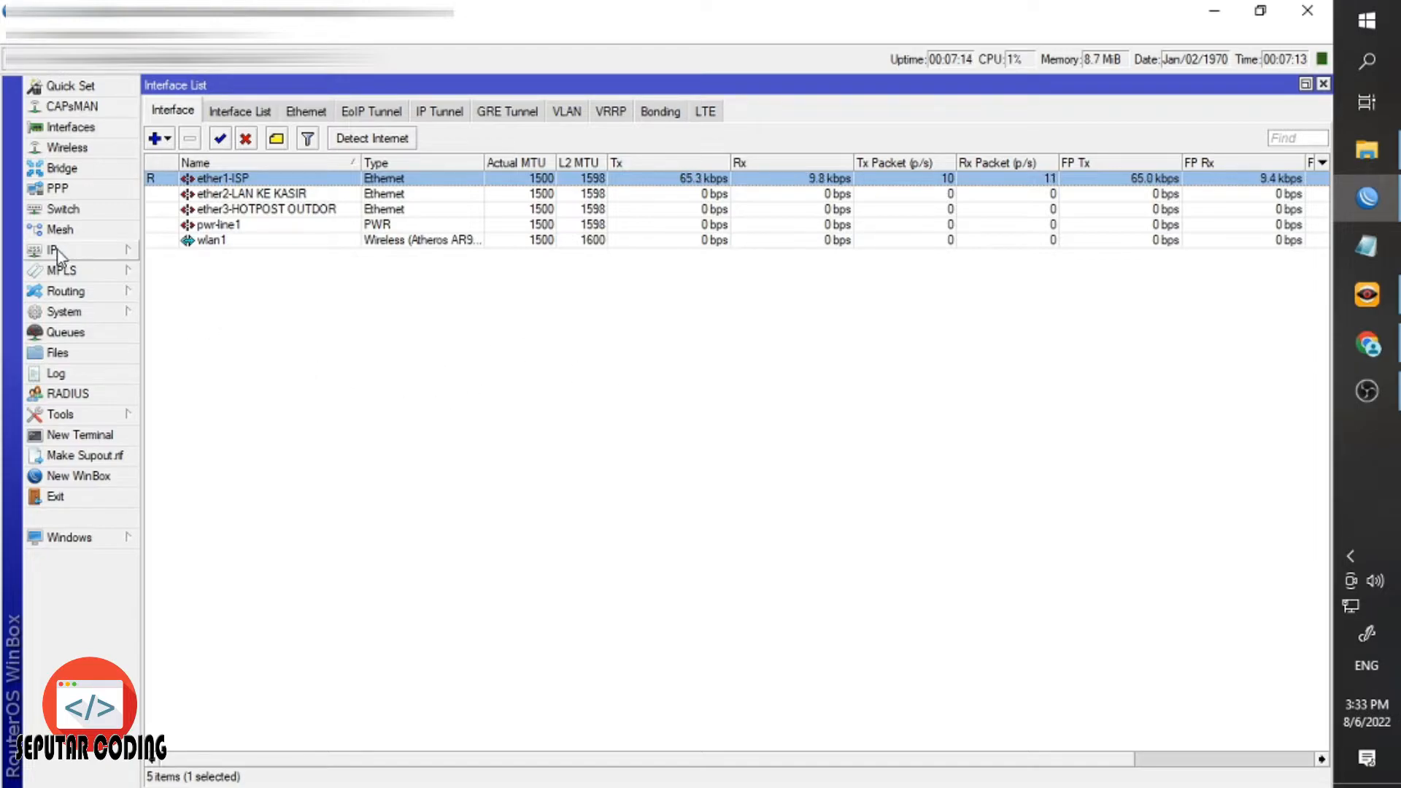
click(100, 246)
Start a new firewall NAT rule with Out. Interface set to ether1-ISP.
click(212, 416)
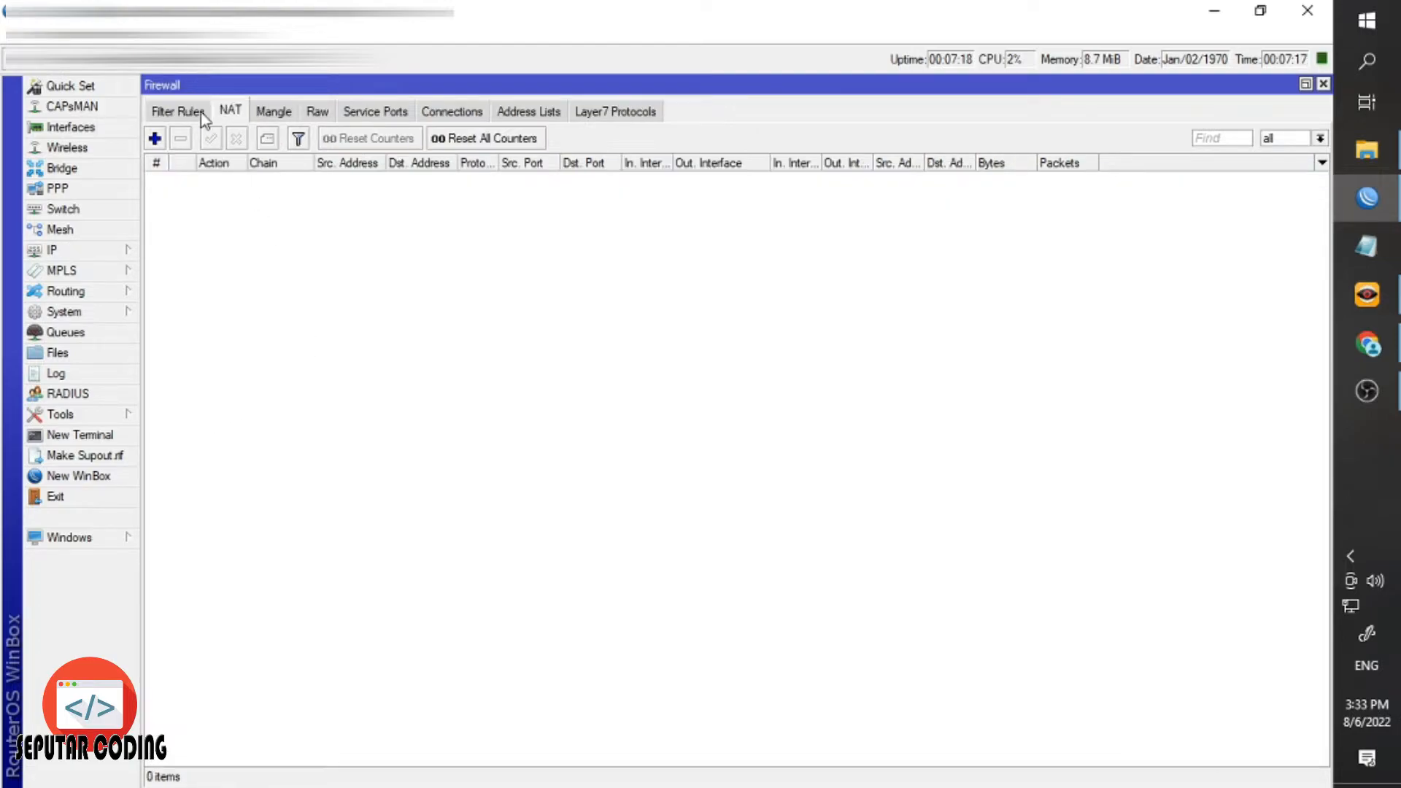
click(225, 115)
click(155, 138)
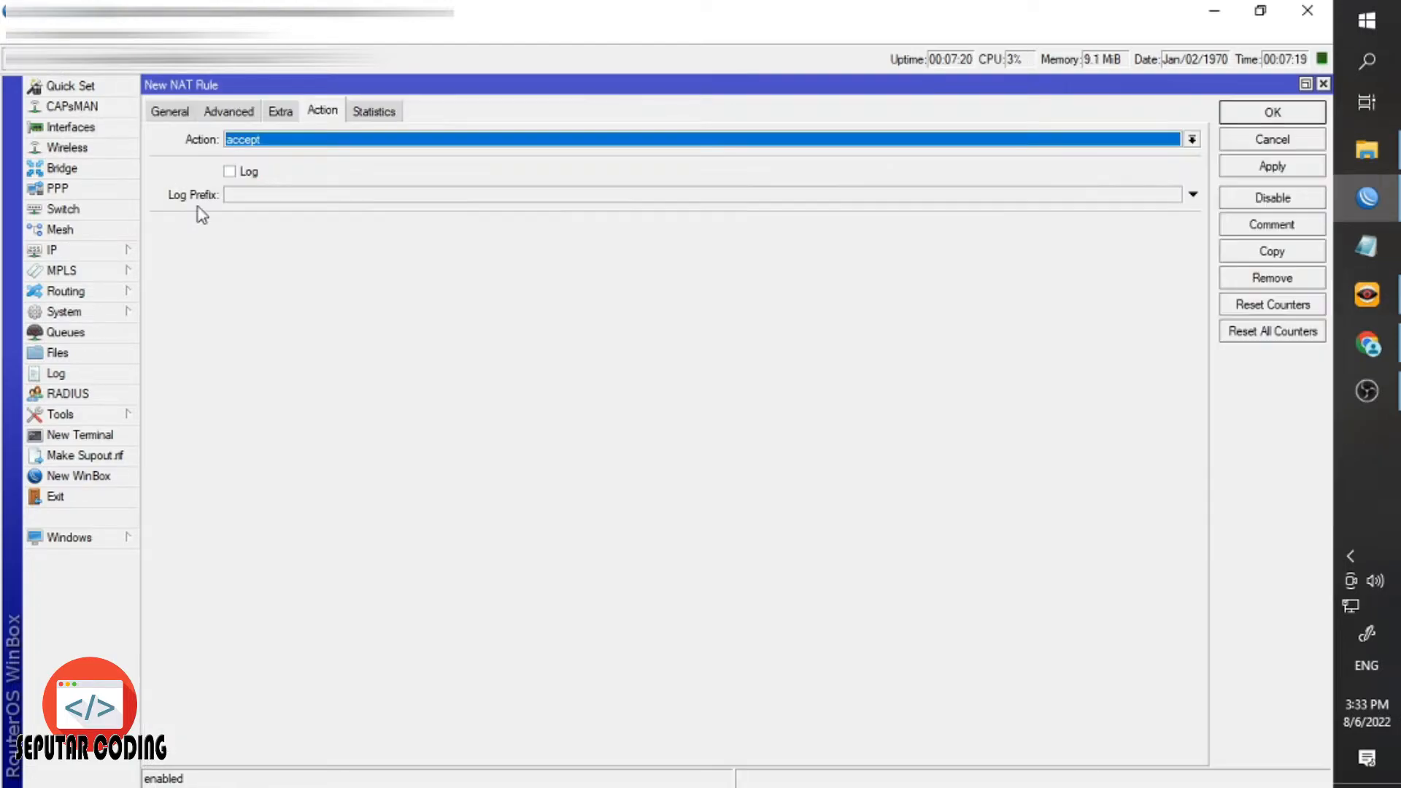
click(168, 112)
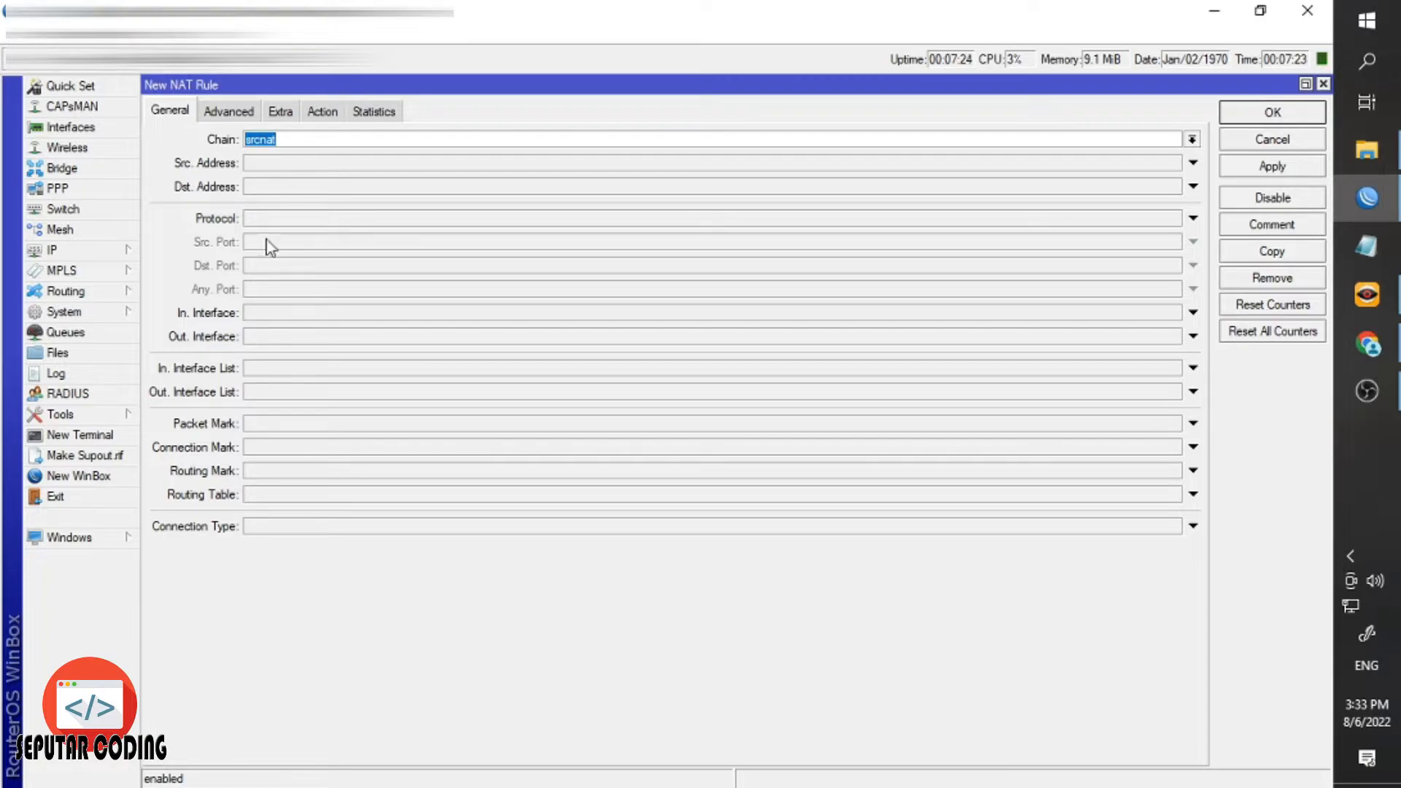
click(256, 340)
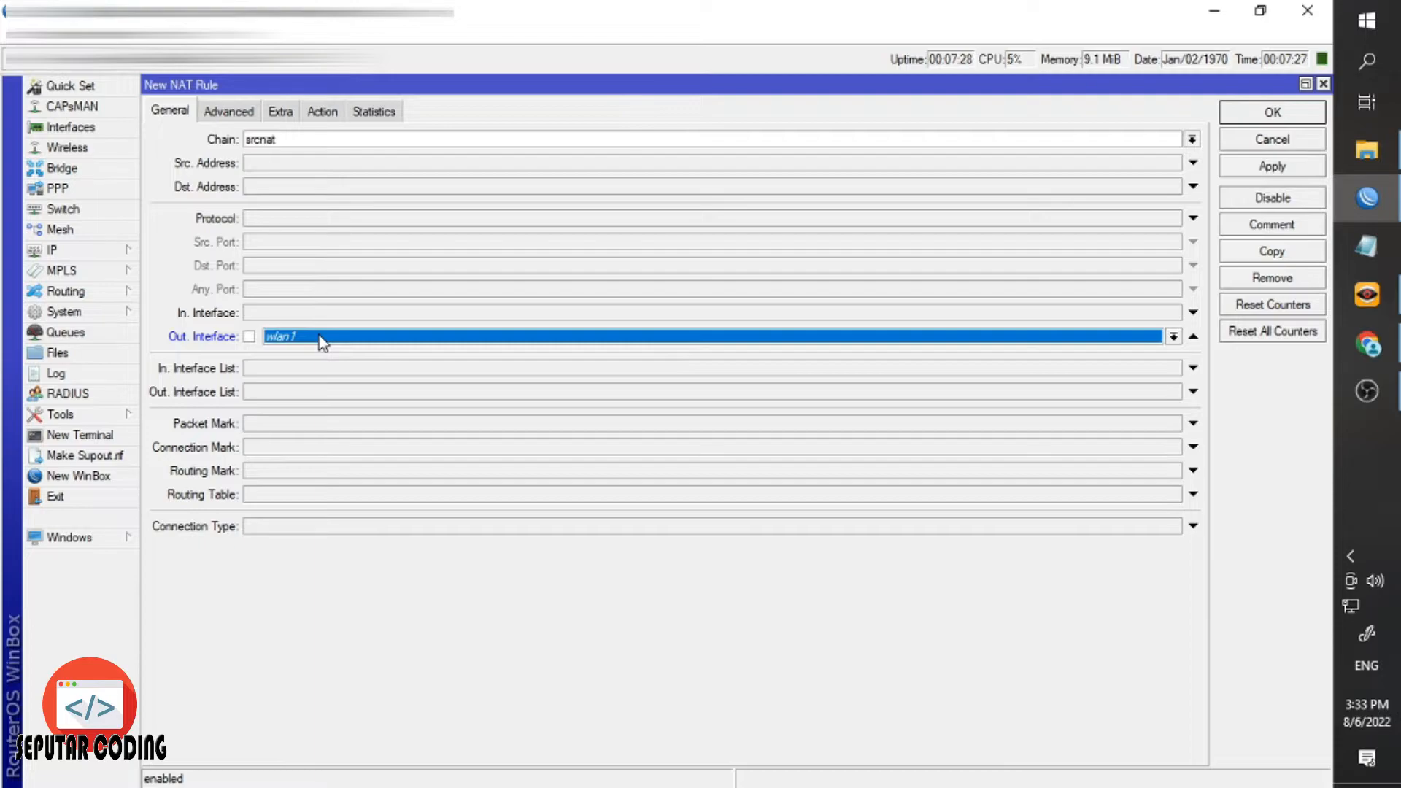
click(318, 335)
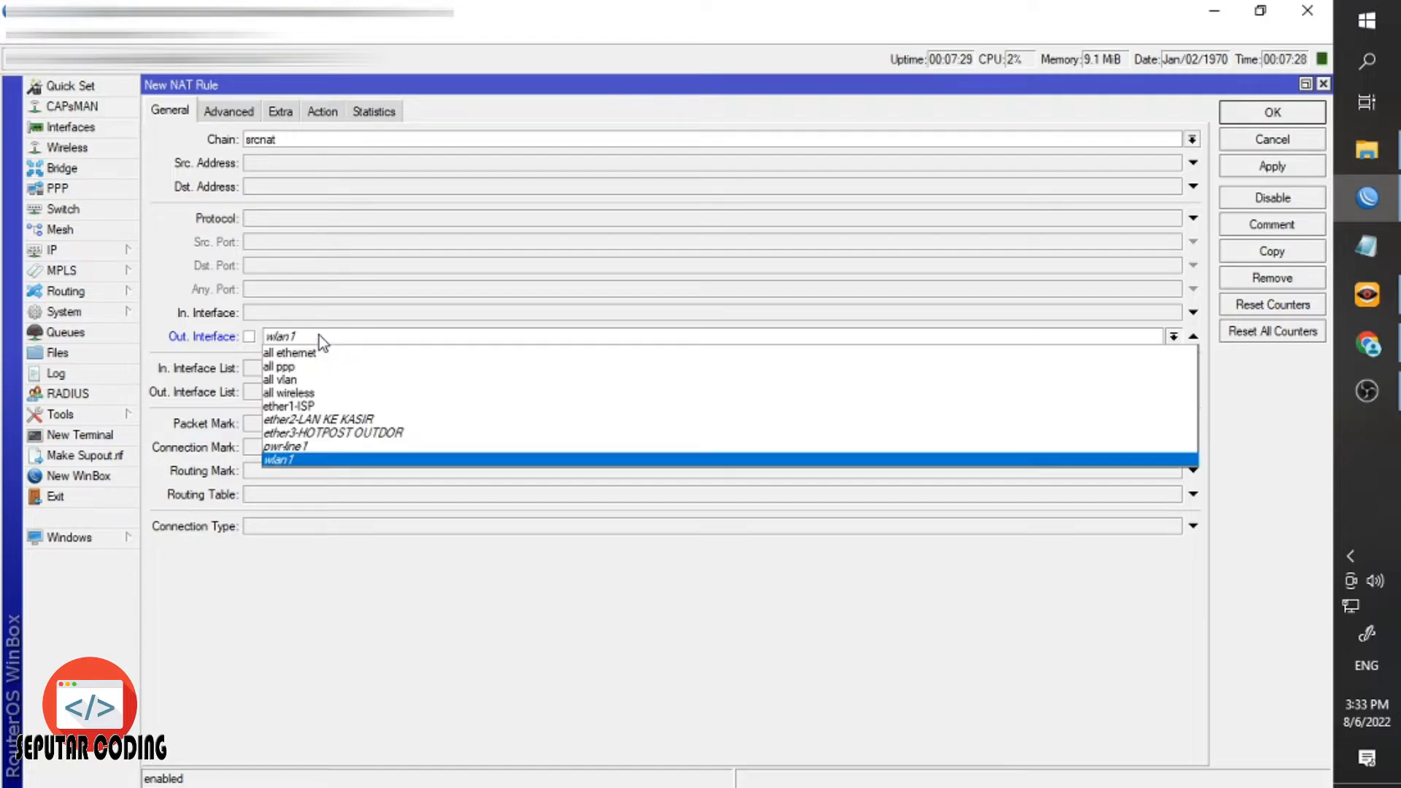
click(314, 406)
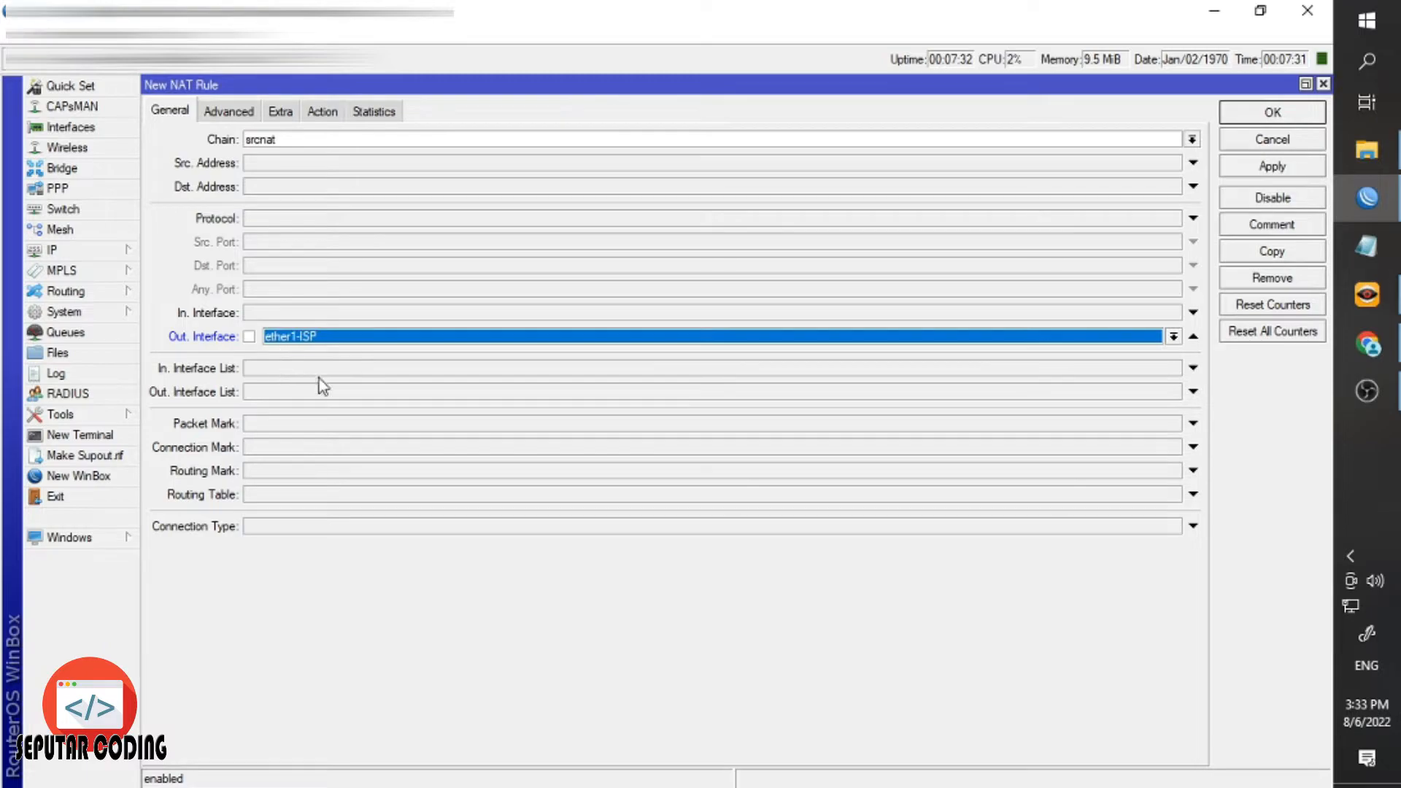
Set the rule's action to masquerade, then apply and save it.
click(319, 113)
click(326, 140)
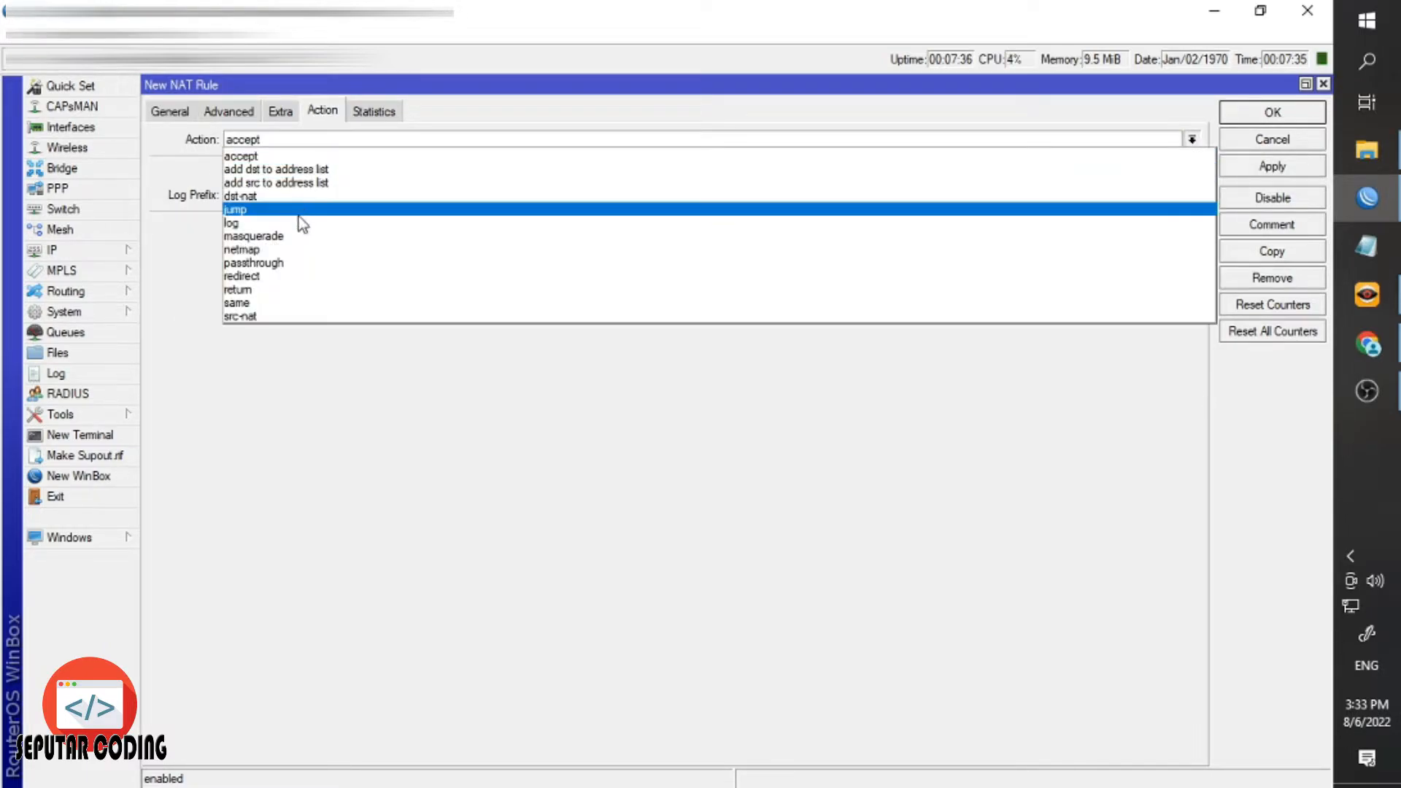
click(299, 235)
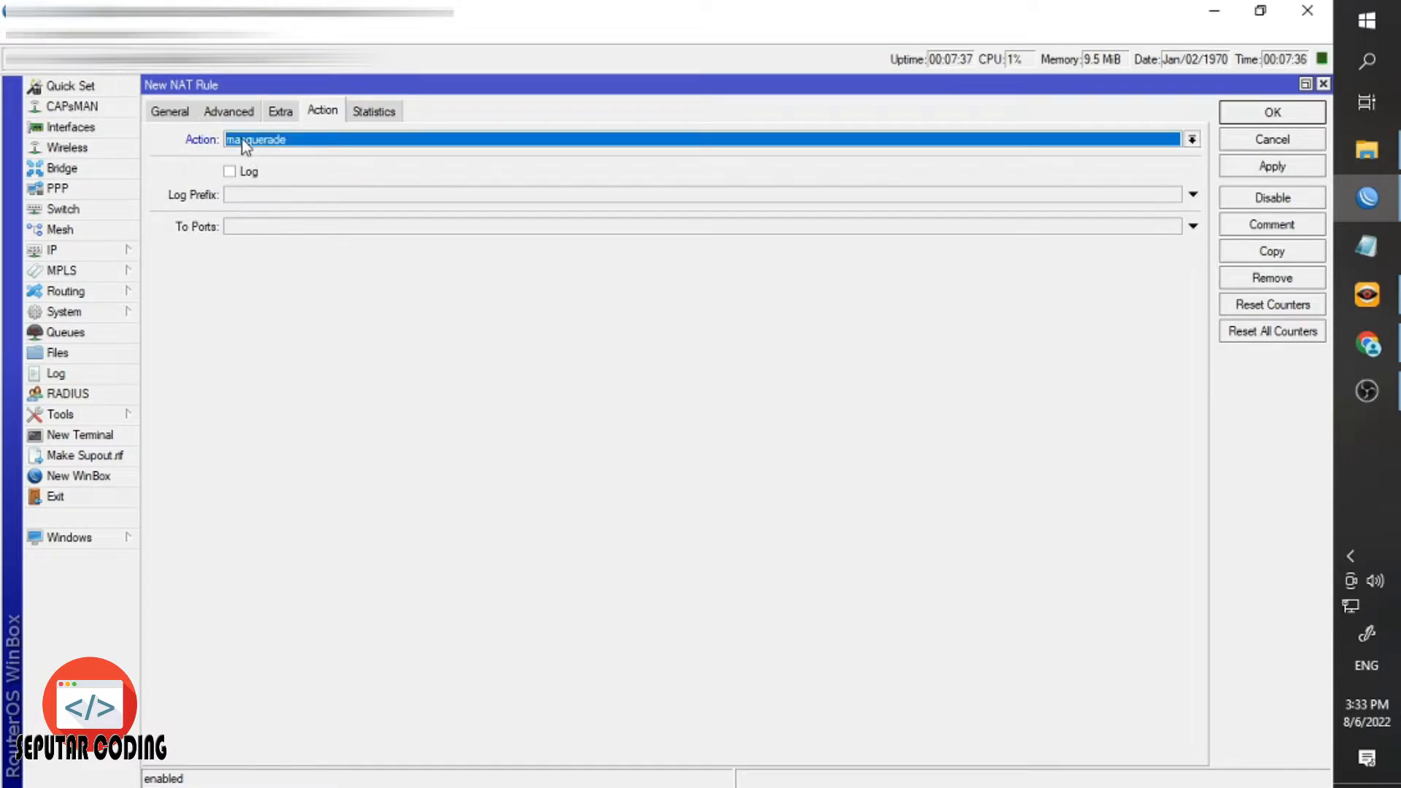
click(1245, 166)
click(1252, 113)
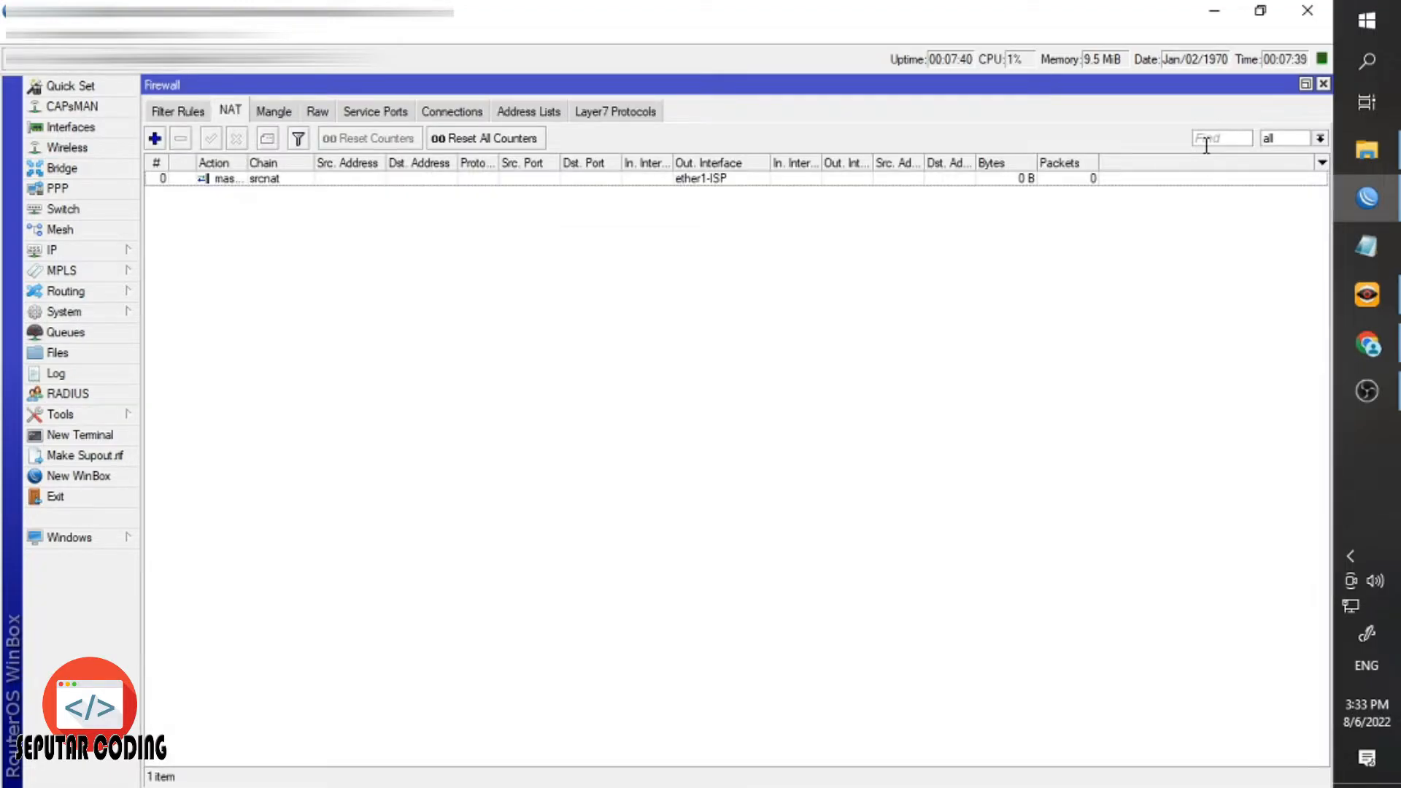
click(246, 183)
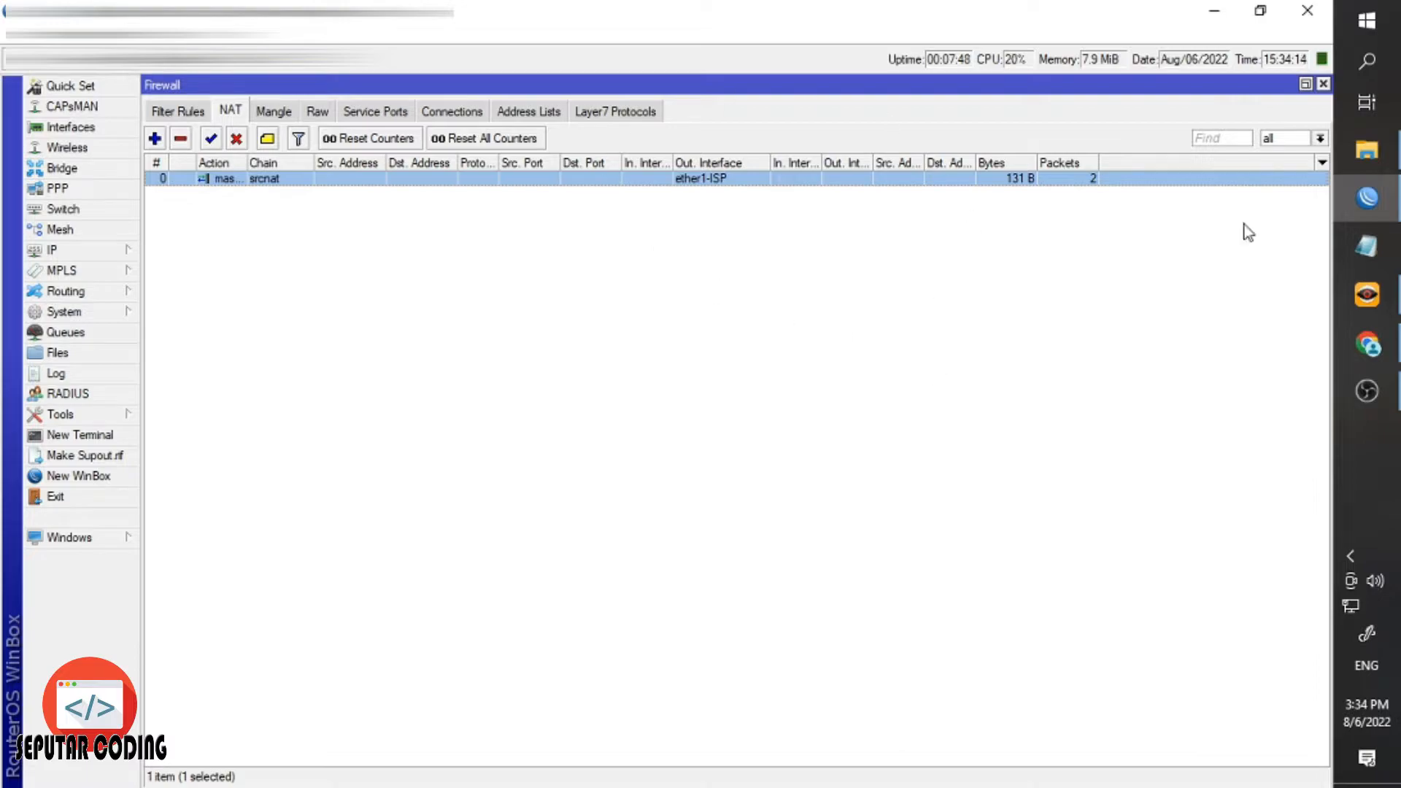
Close the Firewall window and look over the ether2, ether3 and wlan1 interfaces.
click(1323, 85)
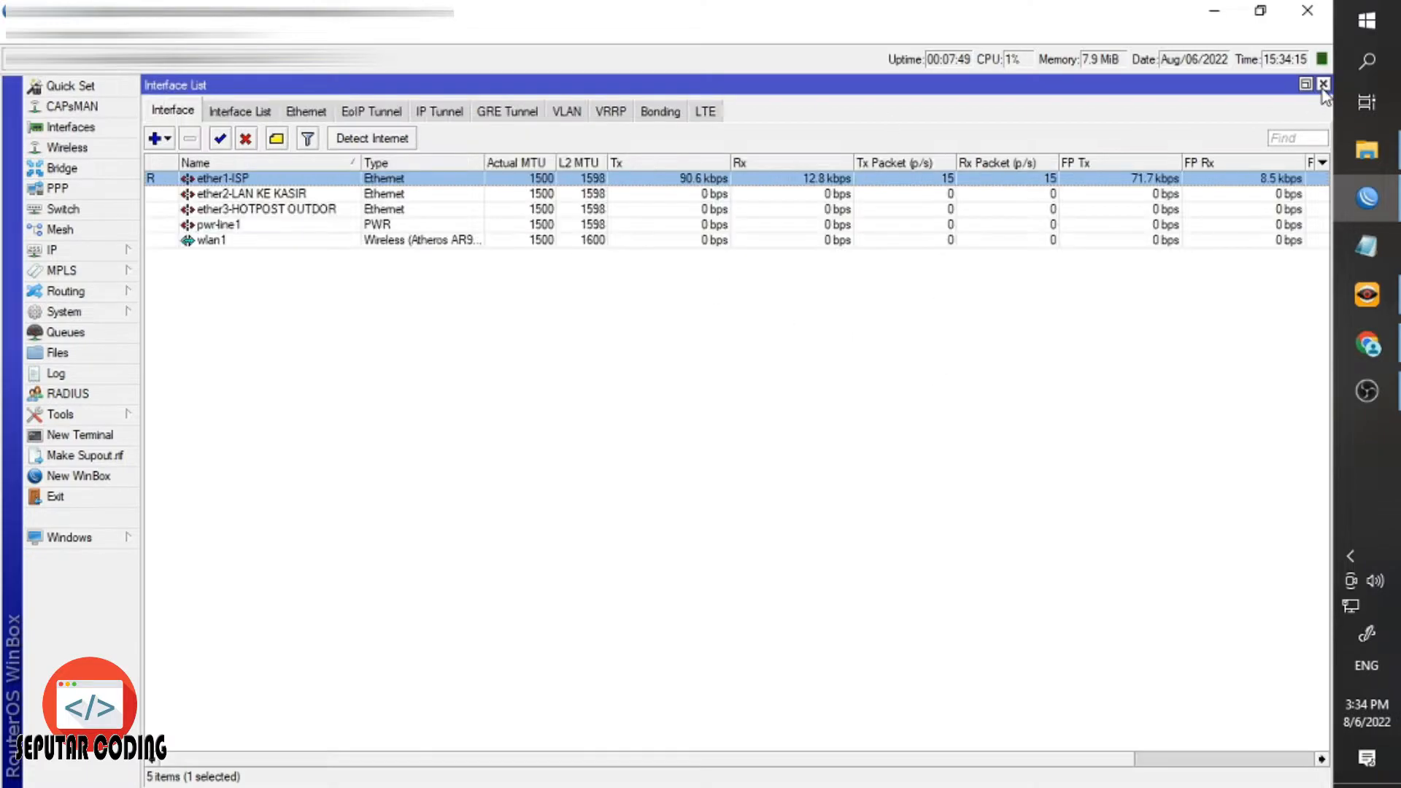
click(543, 385)
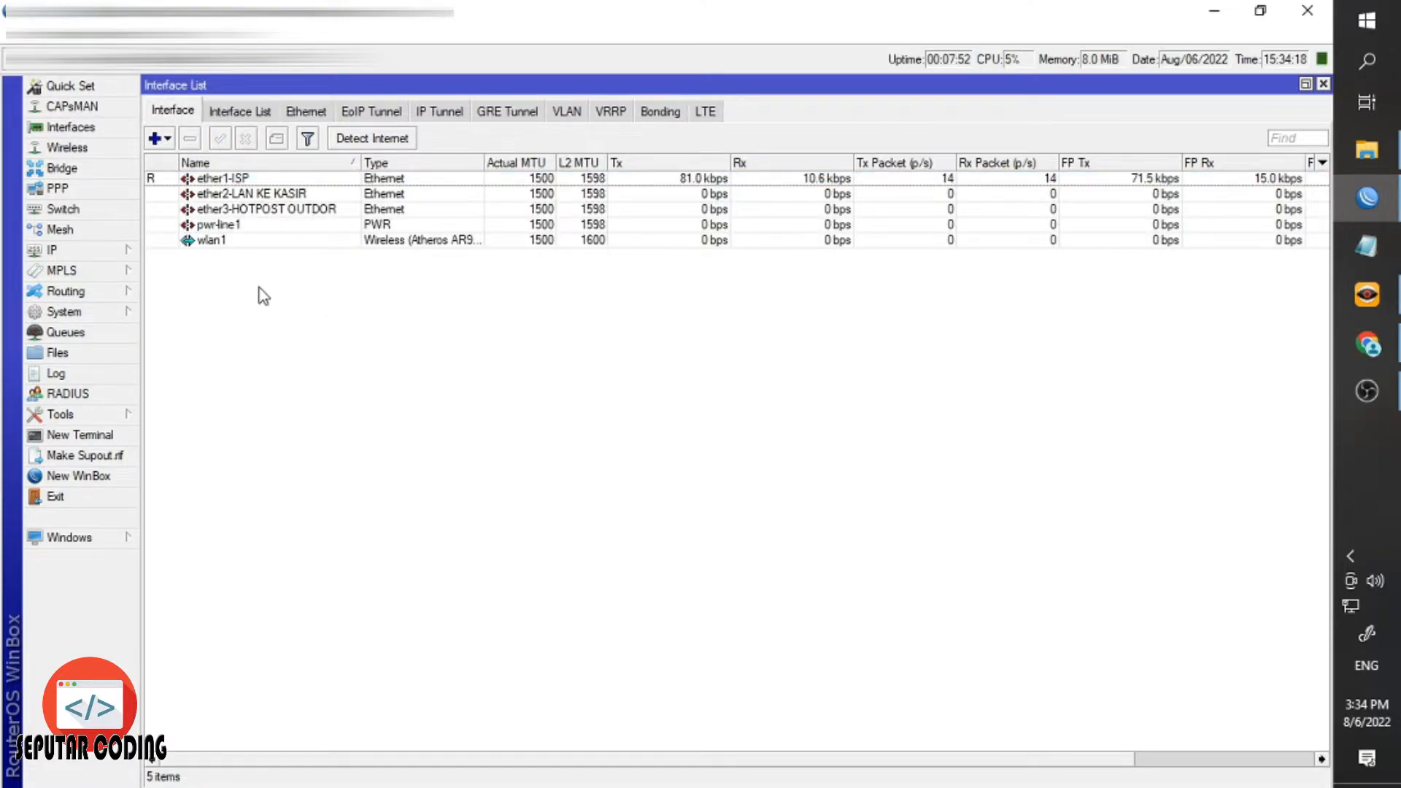
click(252, 196)
click(270, 210)
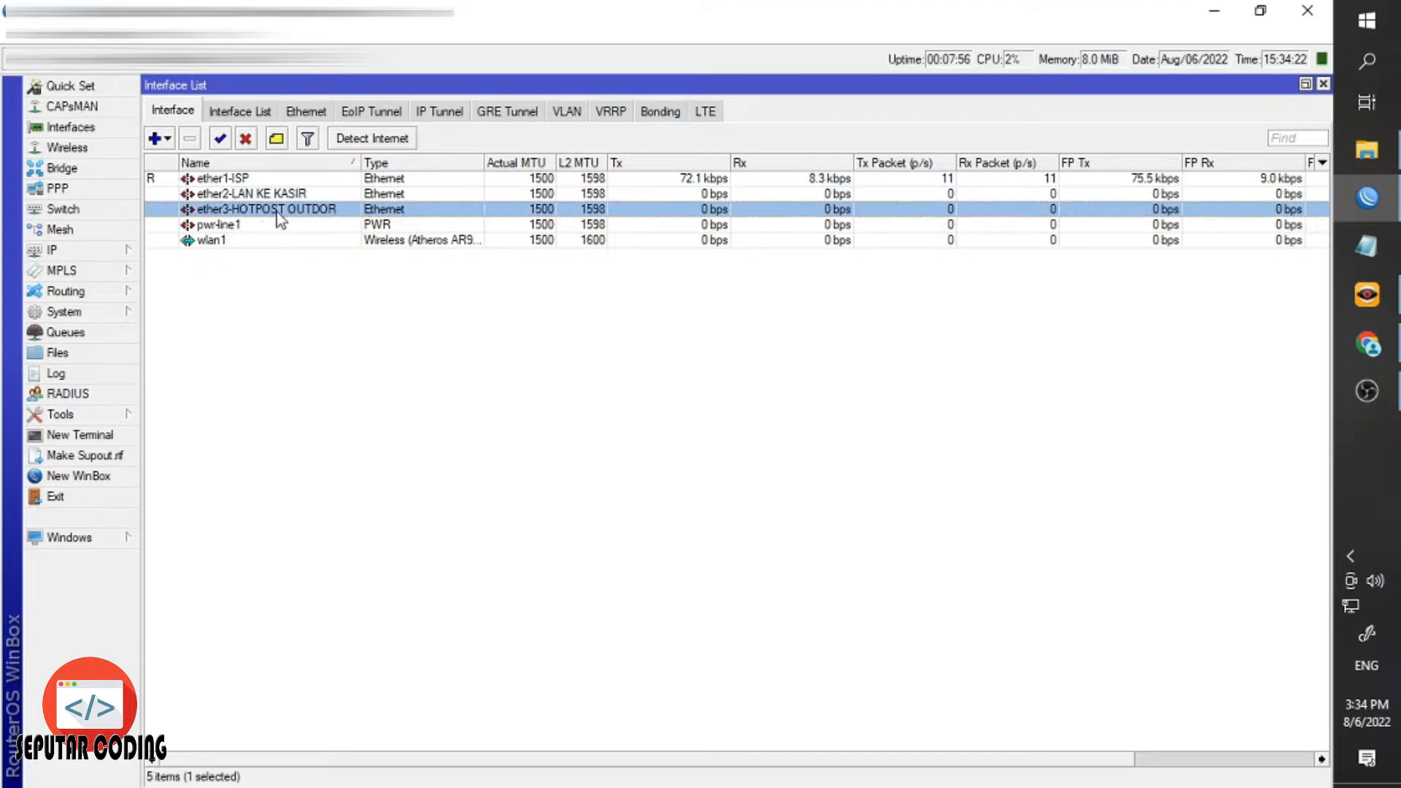
click(230, 243)
click(319, 366)
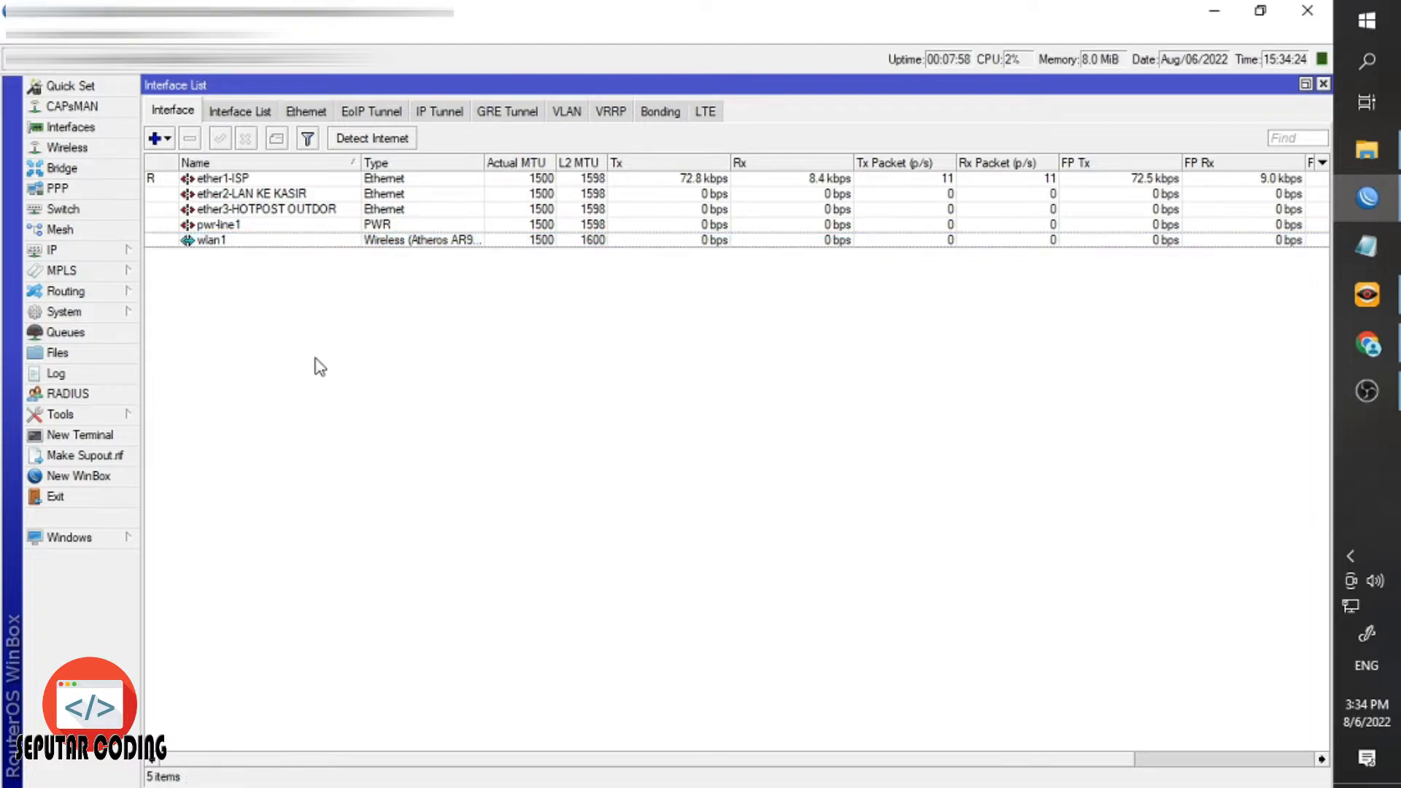
Open IP > Addresses and check 172.16.1.13/24 on ether1-ISP.
click(82, 254)
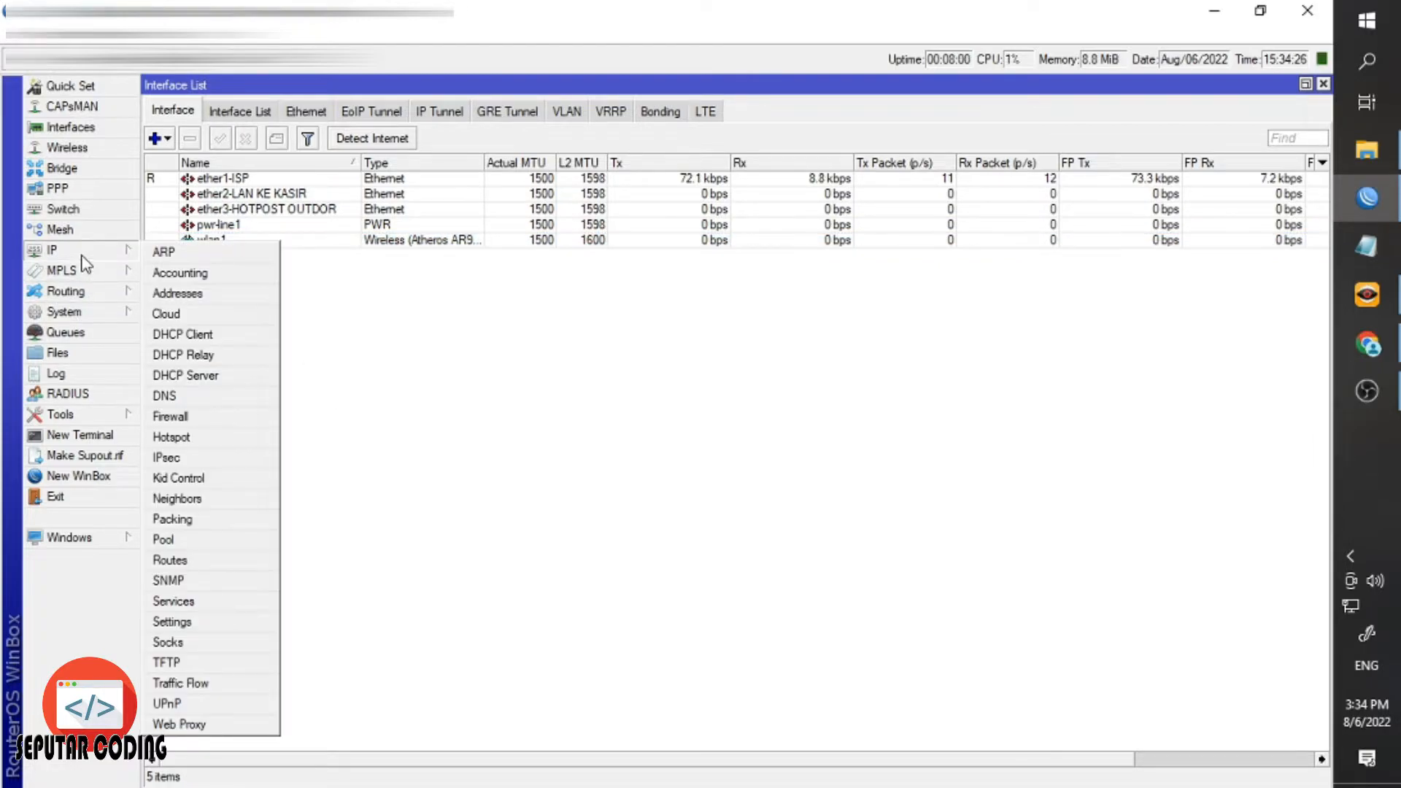
click(179, 295)
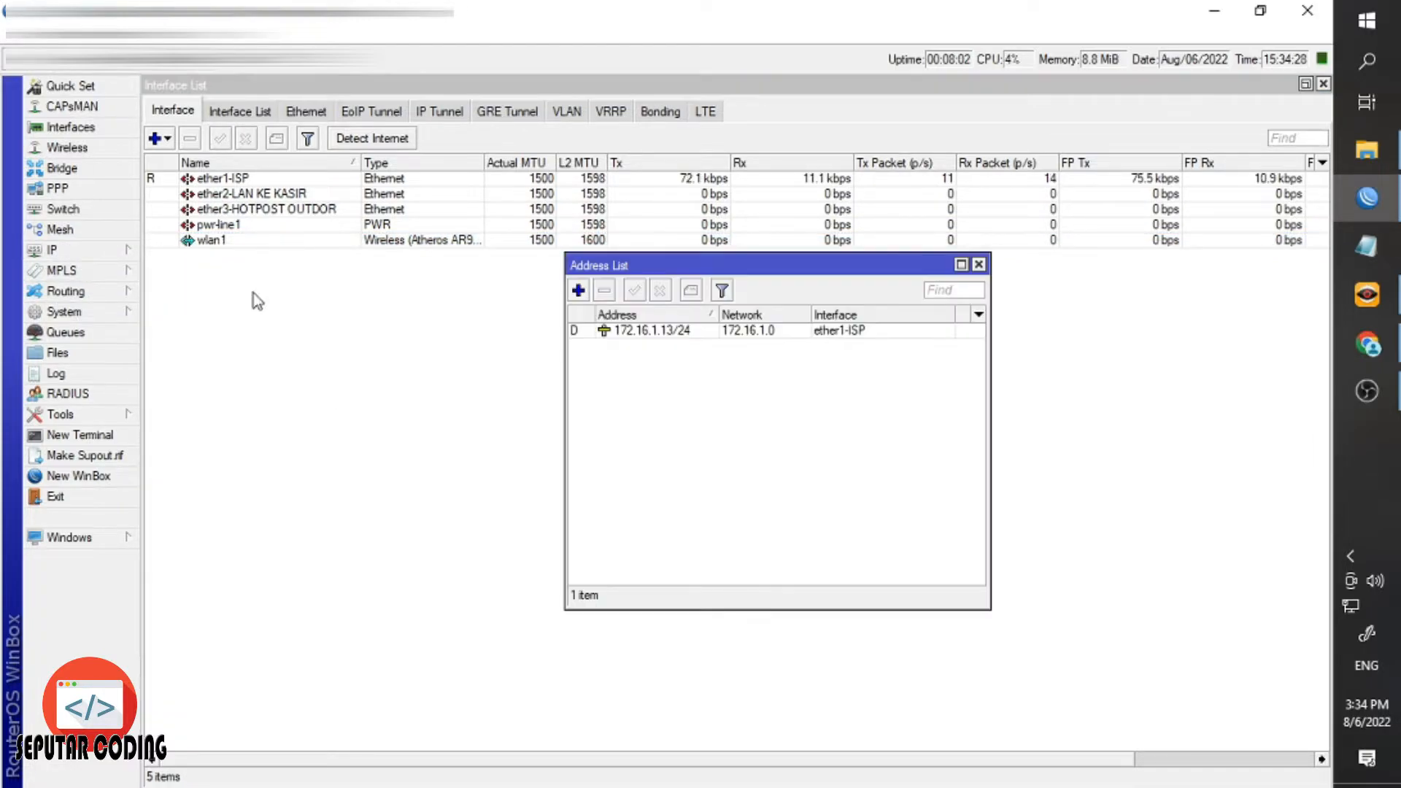
click(810, 332)
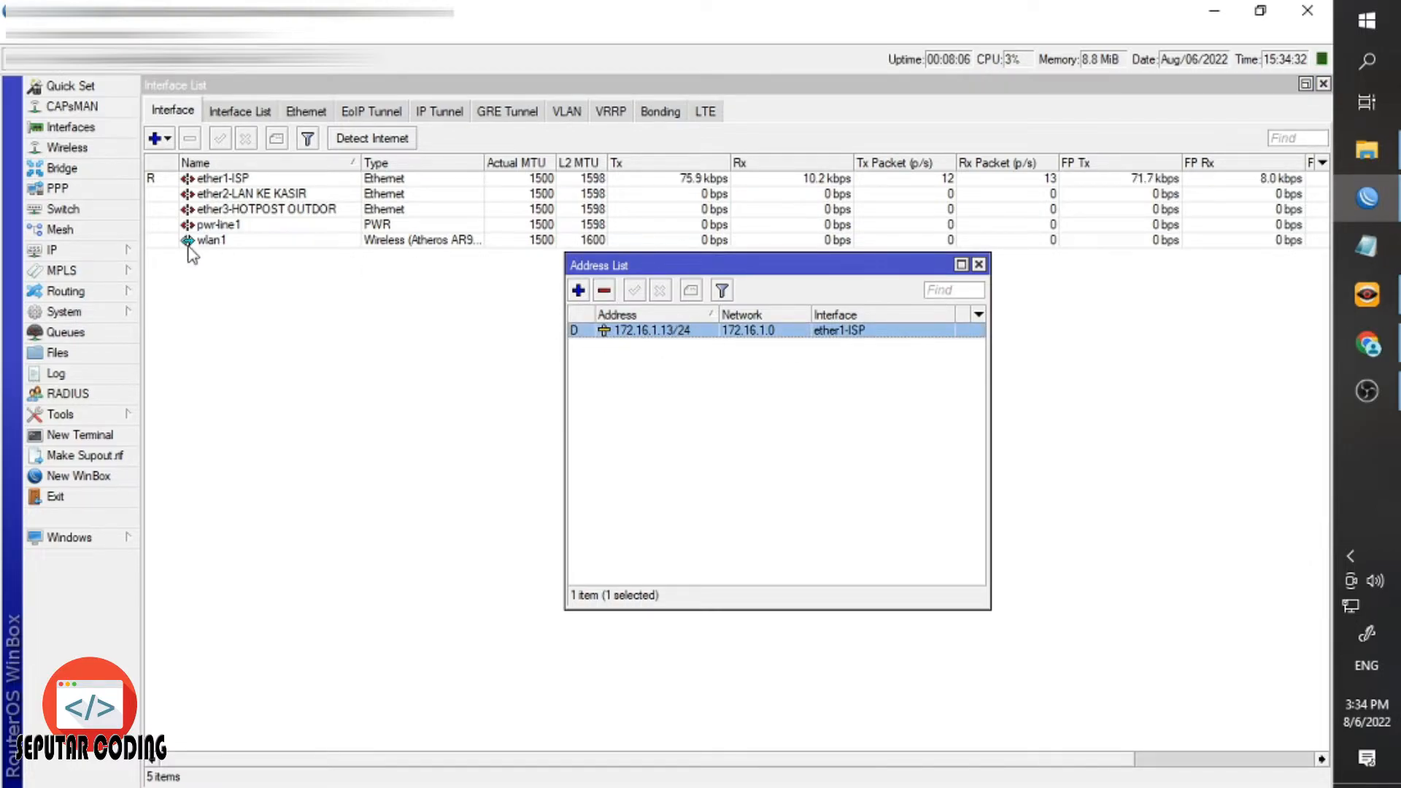
click(113, 257)
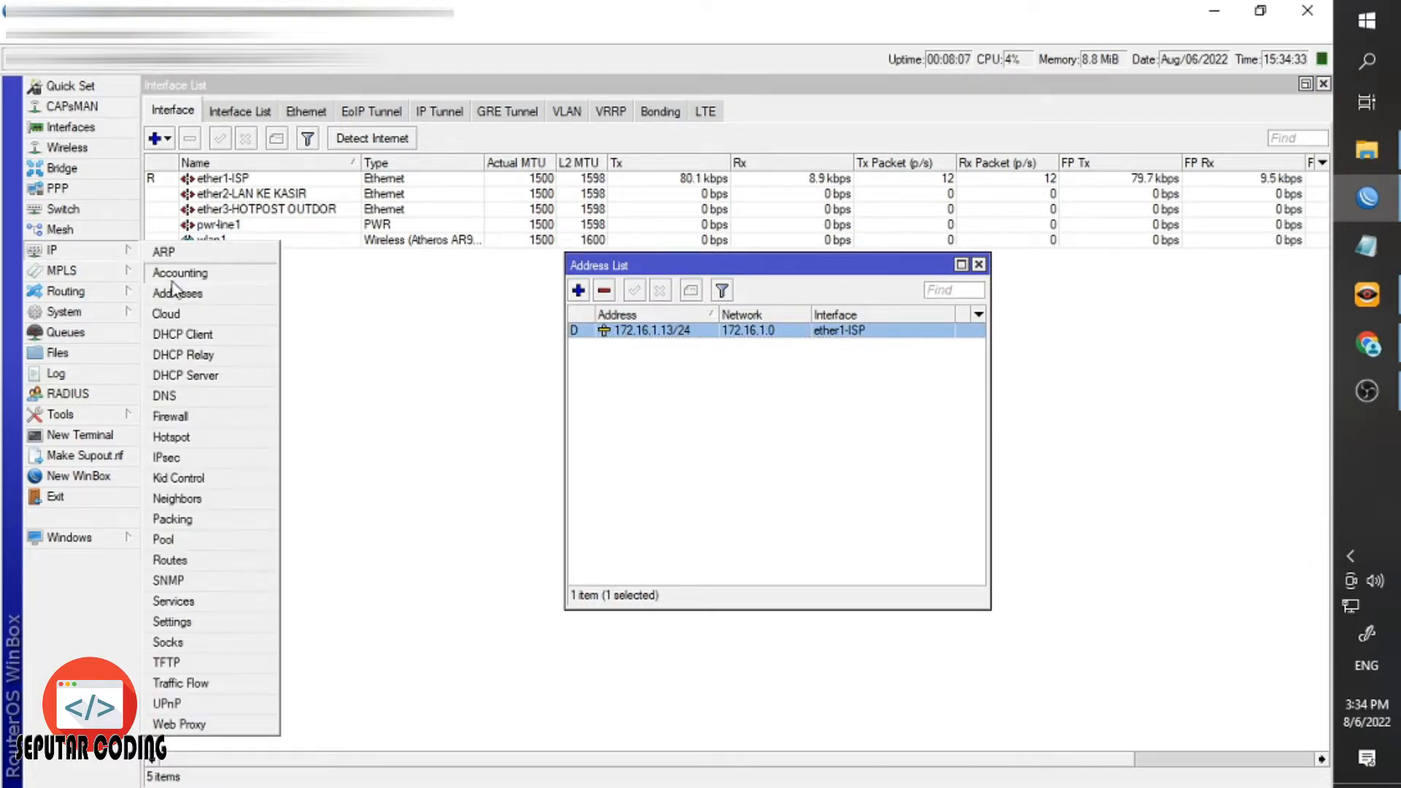
click(691, 407)
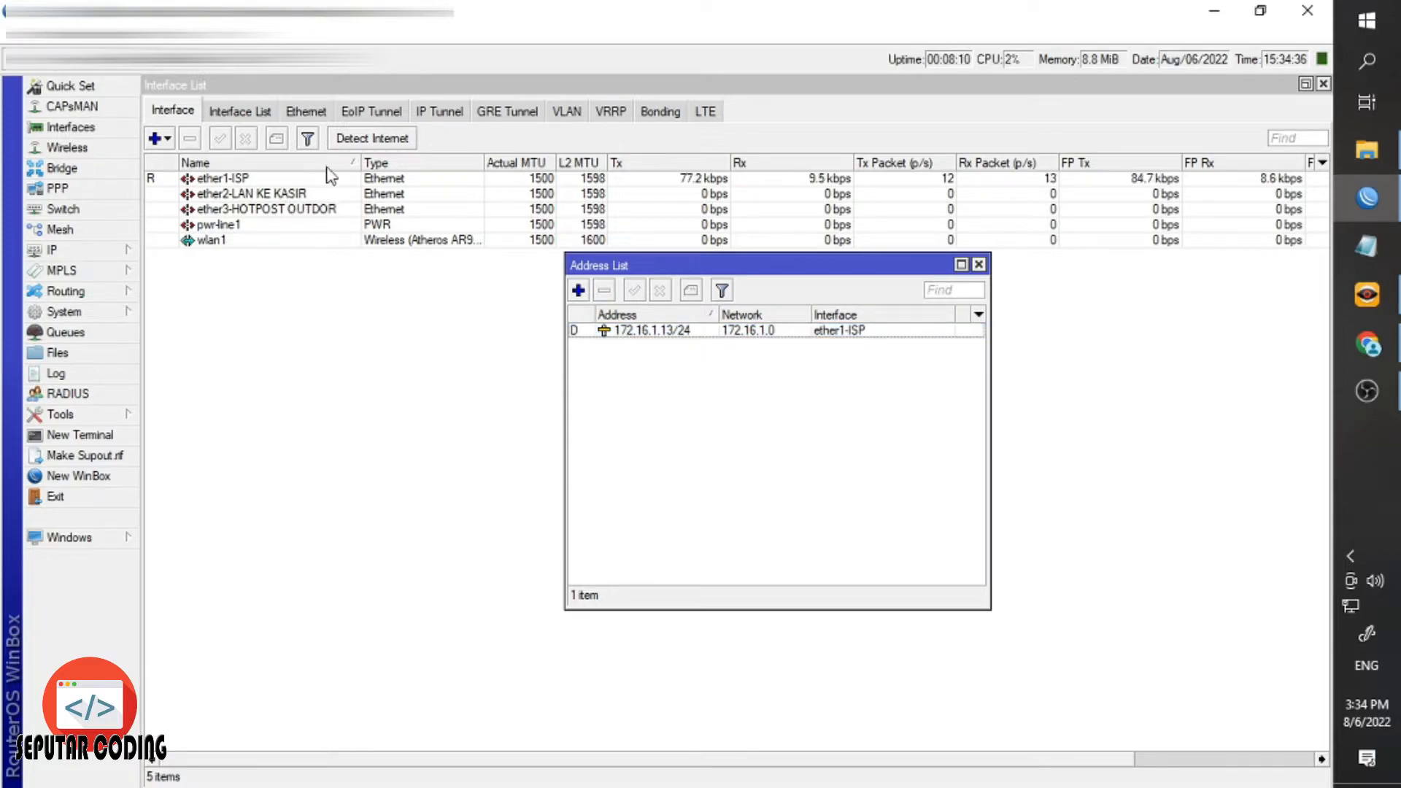
click(576, 332)
click(579, 347)
Add the address 192.168.50.254/24 on interface ether2-LAN KE KASIR.
click(578, 291)
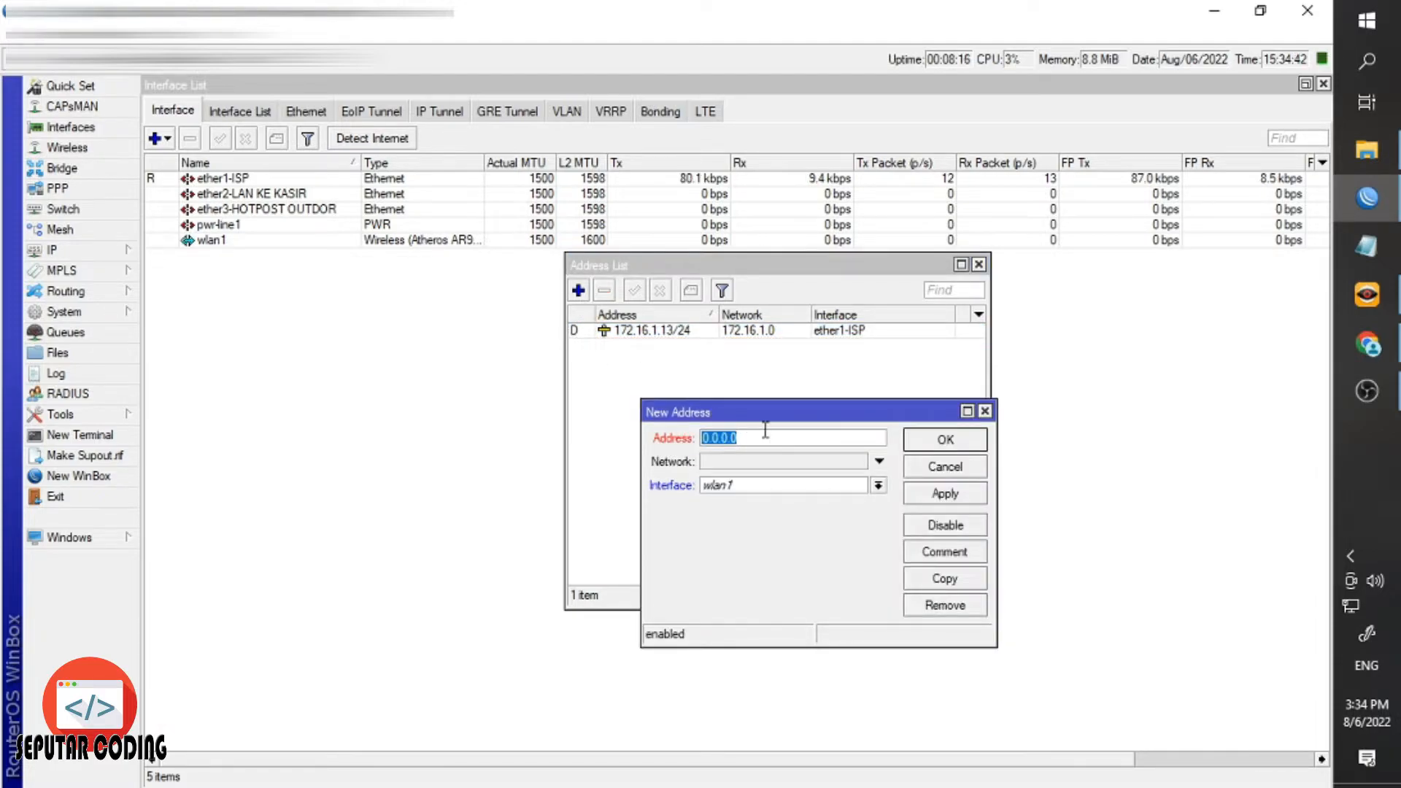
text(192.1)
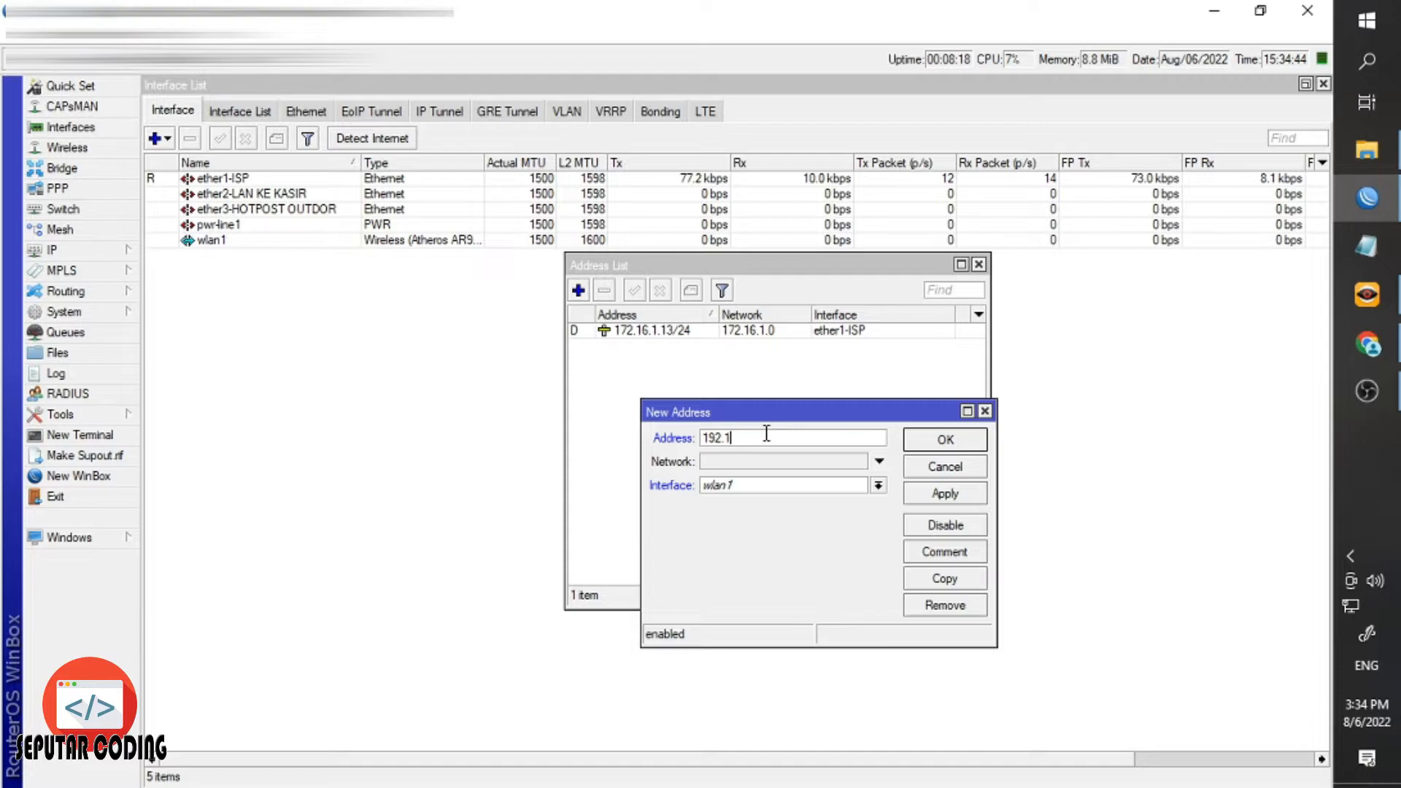
text(68)
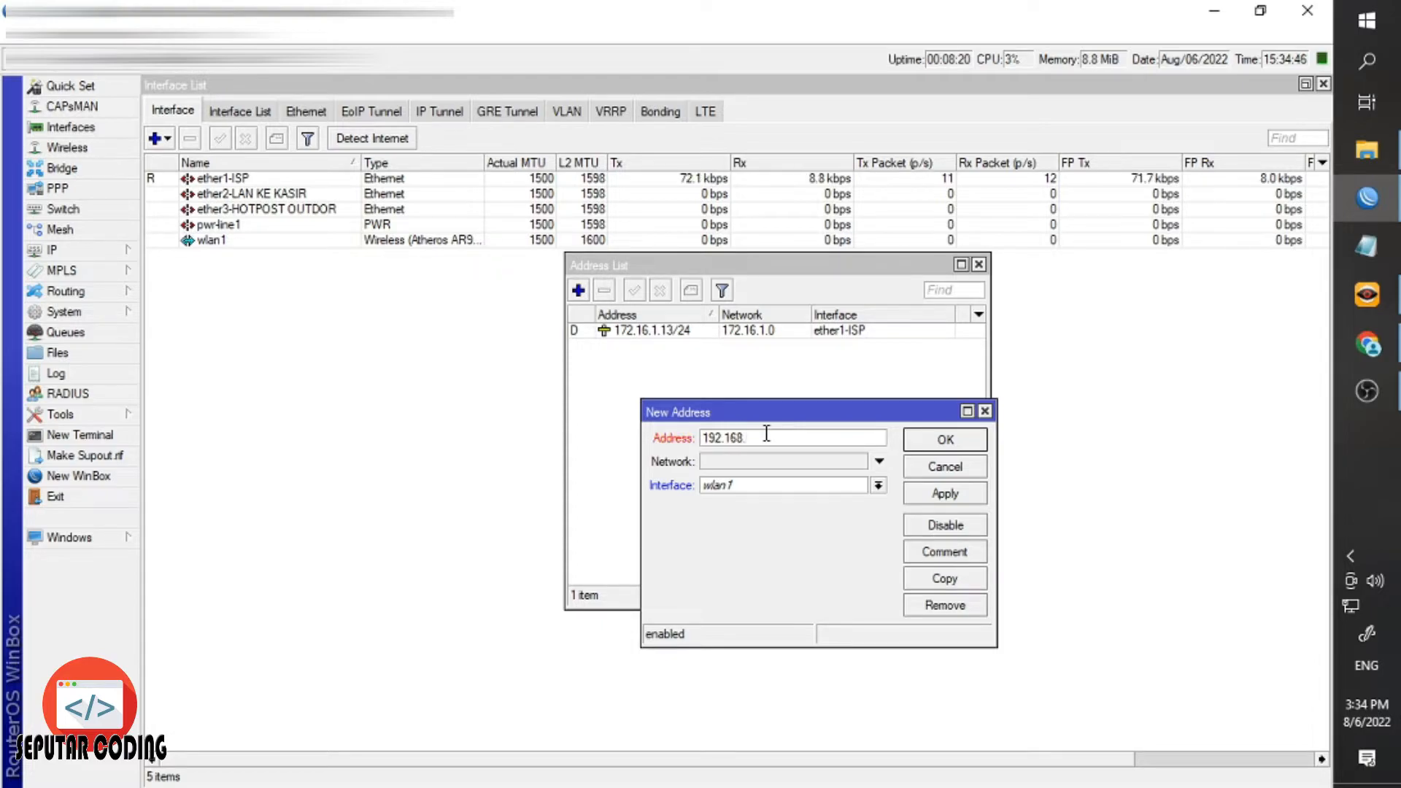
text(.50.254/24)
click(802, 489)
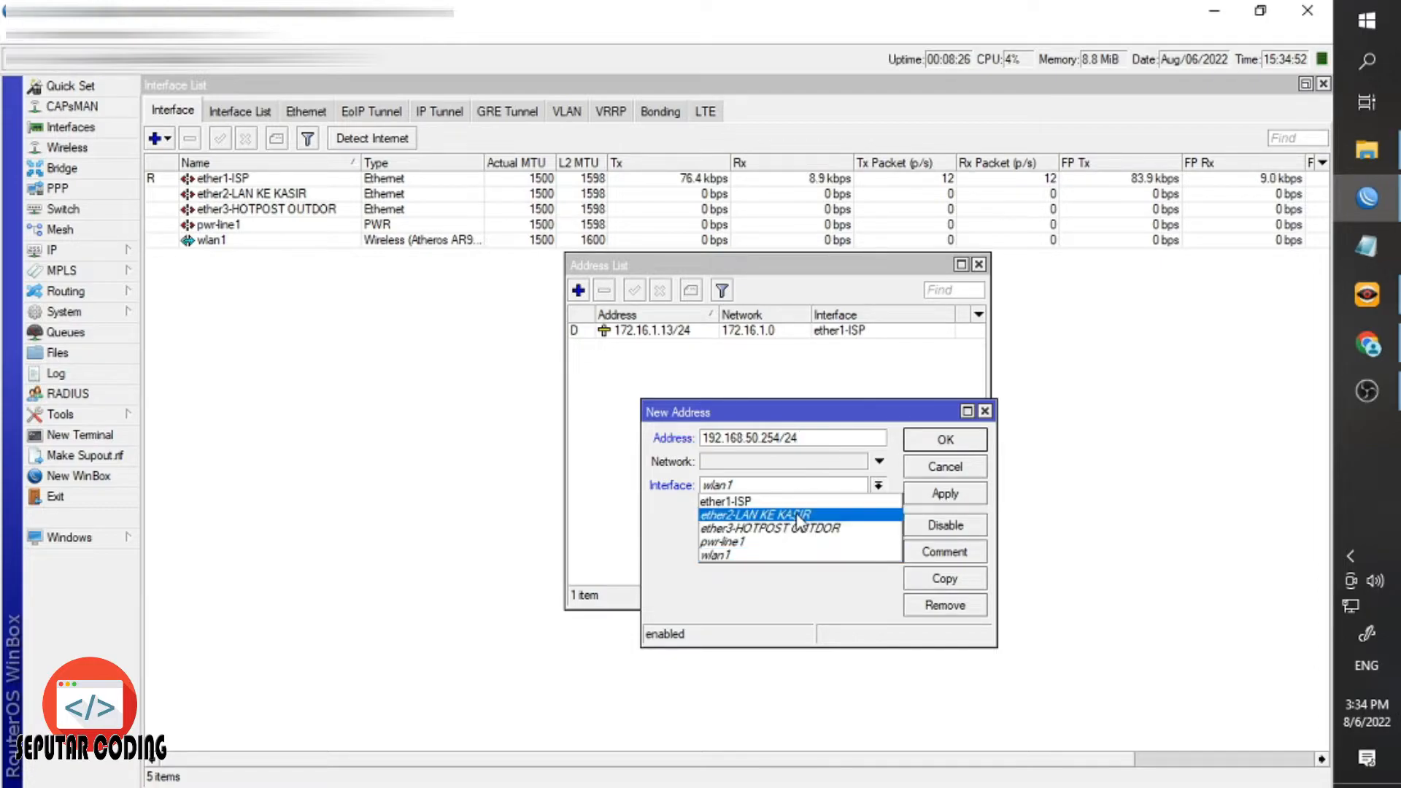
click(801, 517)
click(920, 441)
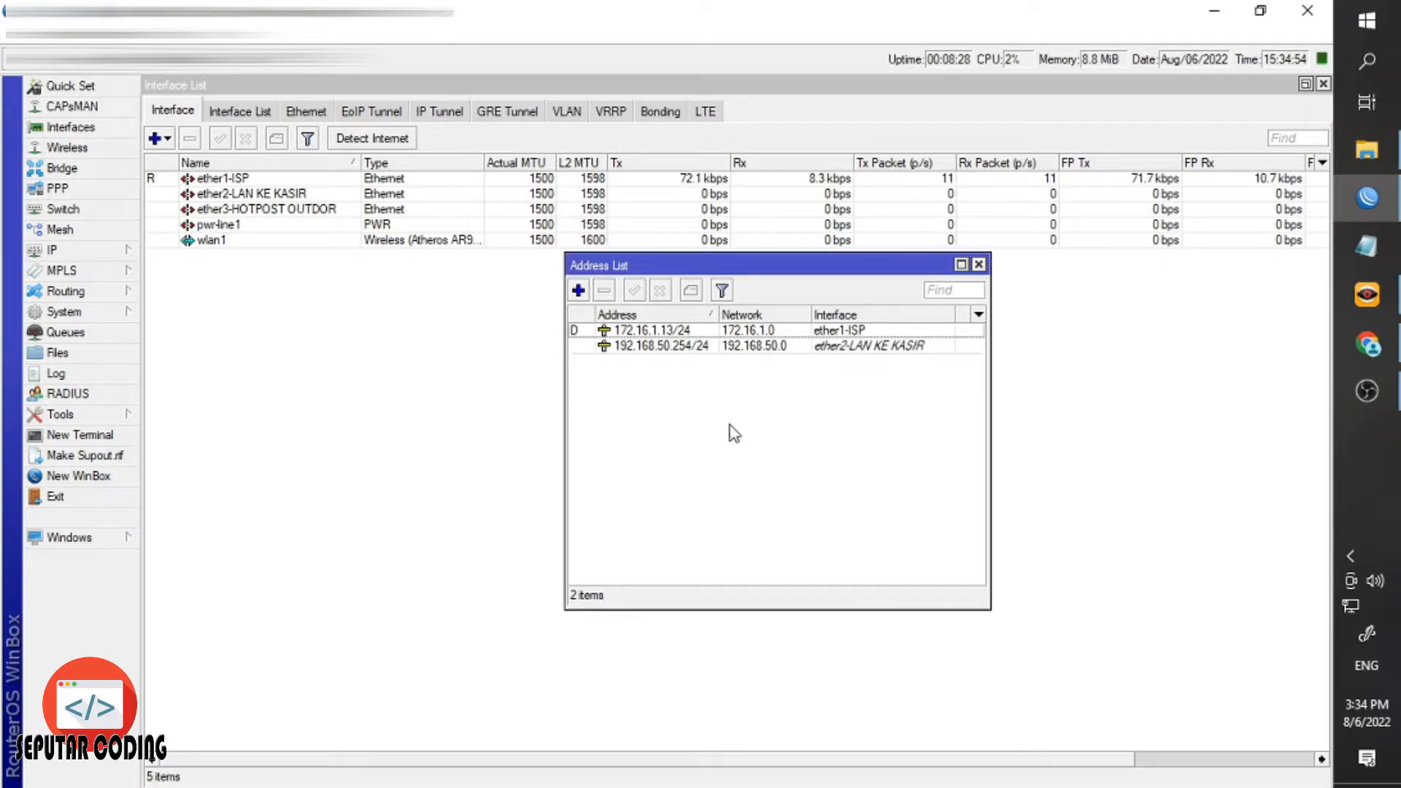
Give the new 192.168.50.254/24 address the comment 'KE KASIR'.
click(647, 350)
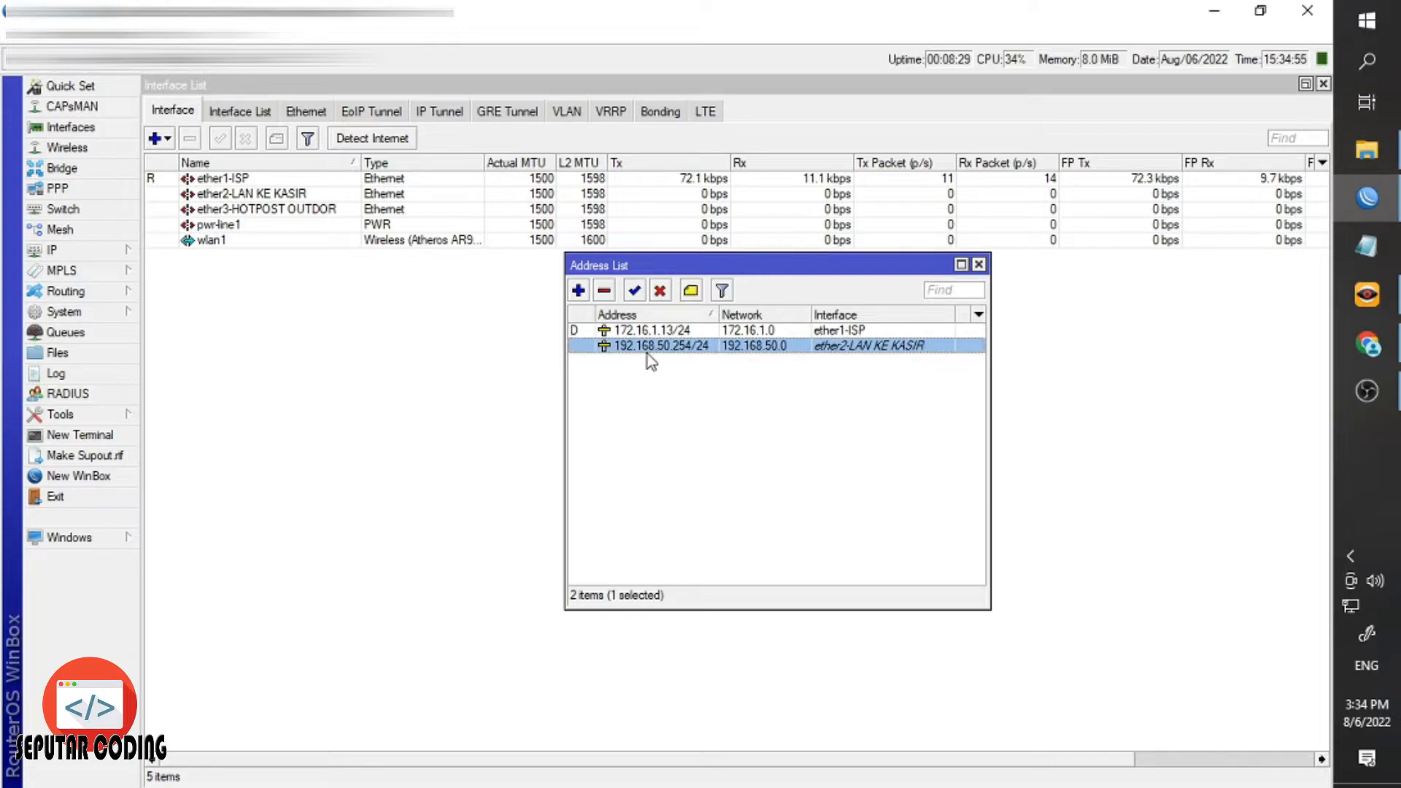
click(690, 291)
text(ke kas)
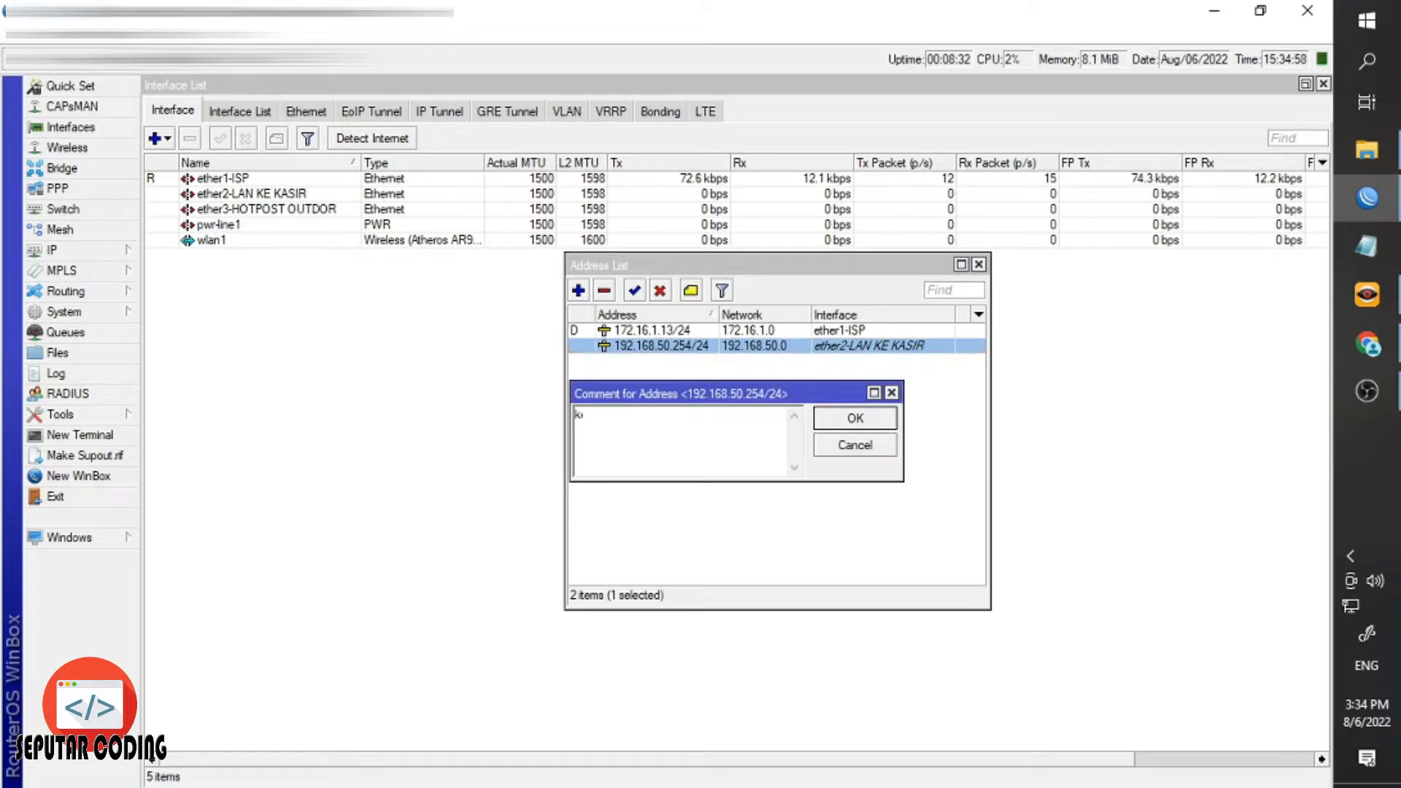
key(BackSpace)
key(BackSpace)
key(BackSpace)
key(BackSpace)
key(BackSpace)
text(KE KASIR)
key(Return)
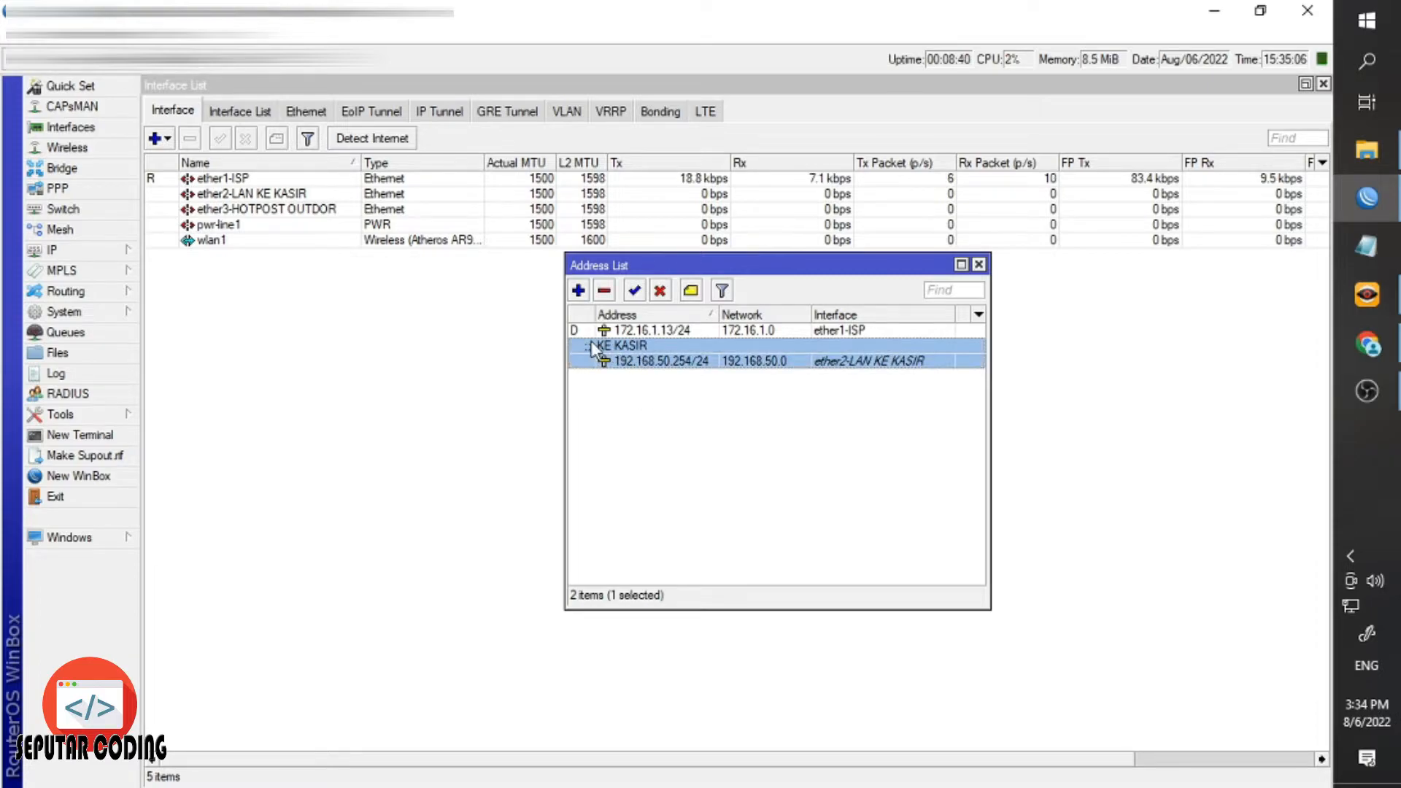
Add 192.168.60.254/24 on interface ether3-HOTPOST OUTDOR.
click(576, 292)
text(1)
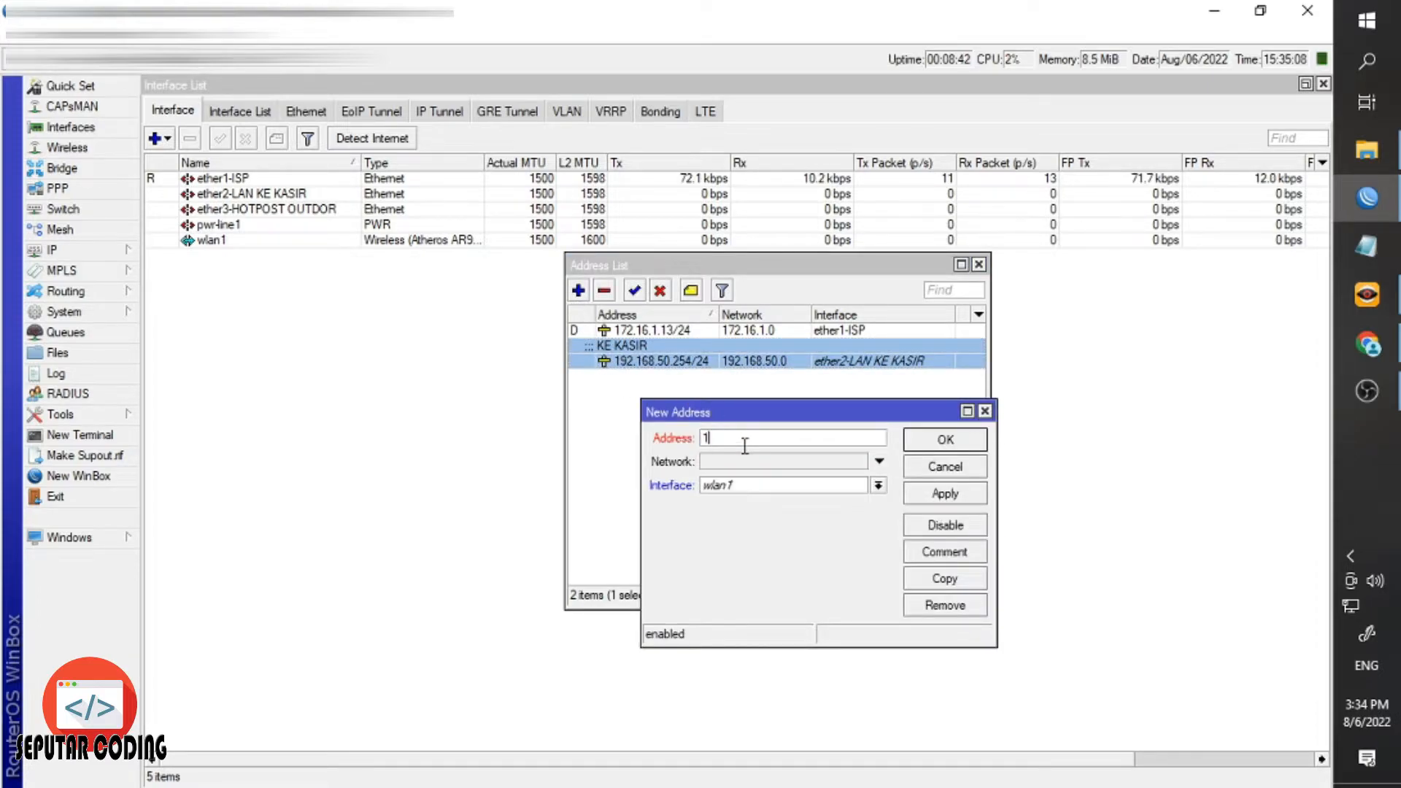
text(92.168)
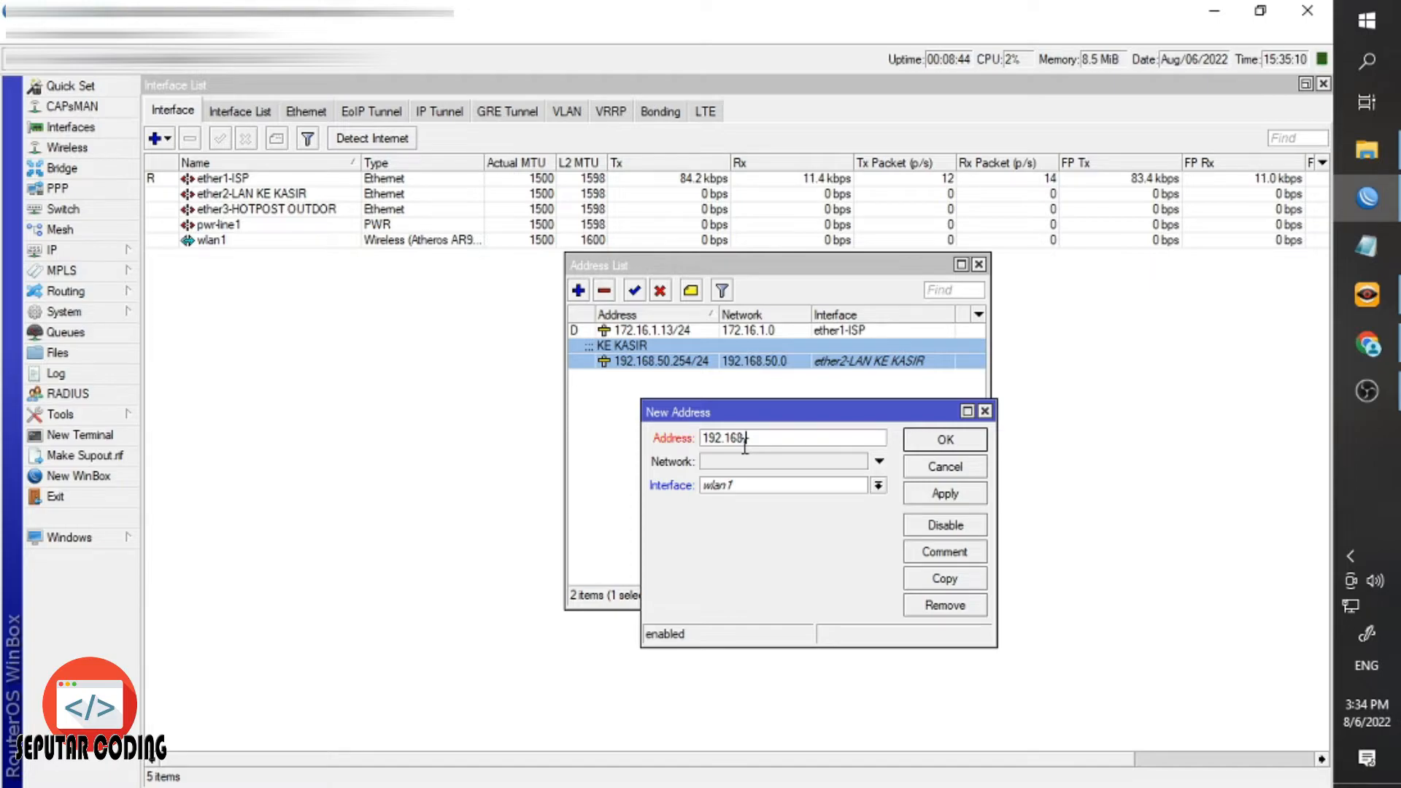
text(.60.25)
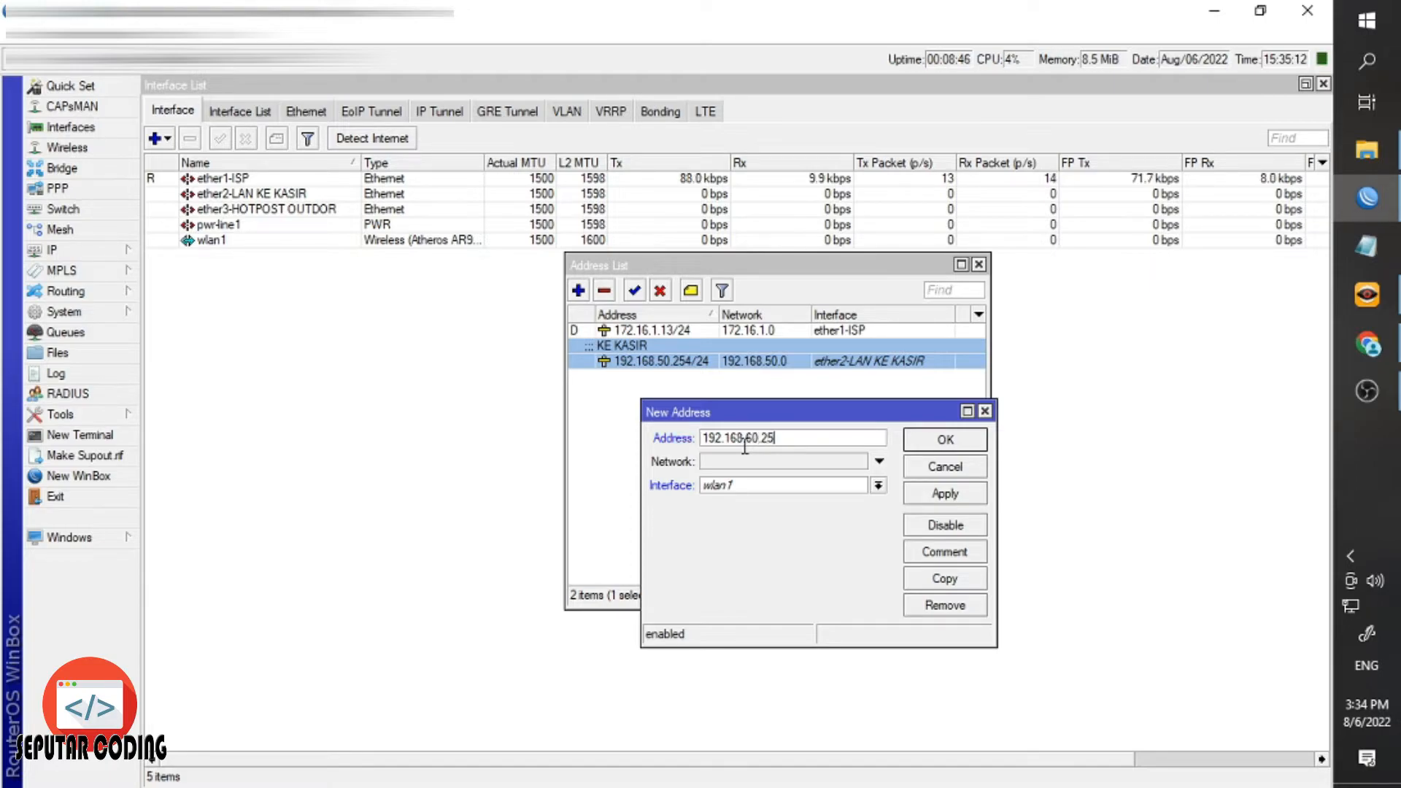
text(4/25)
text(4/24)
click(751, 486)
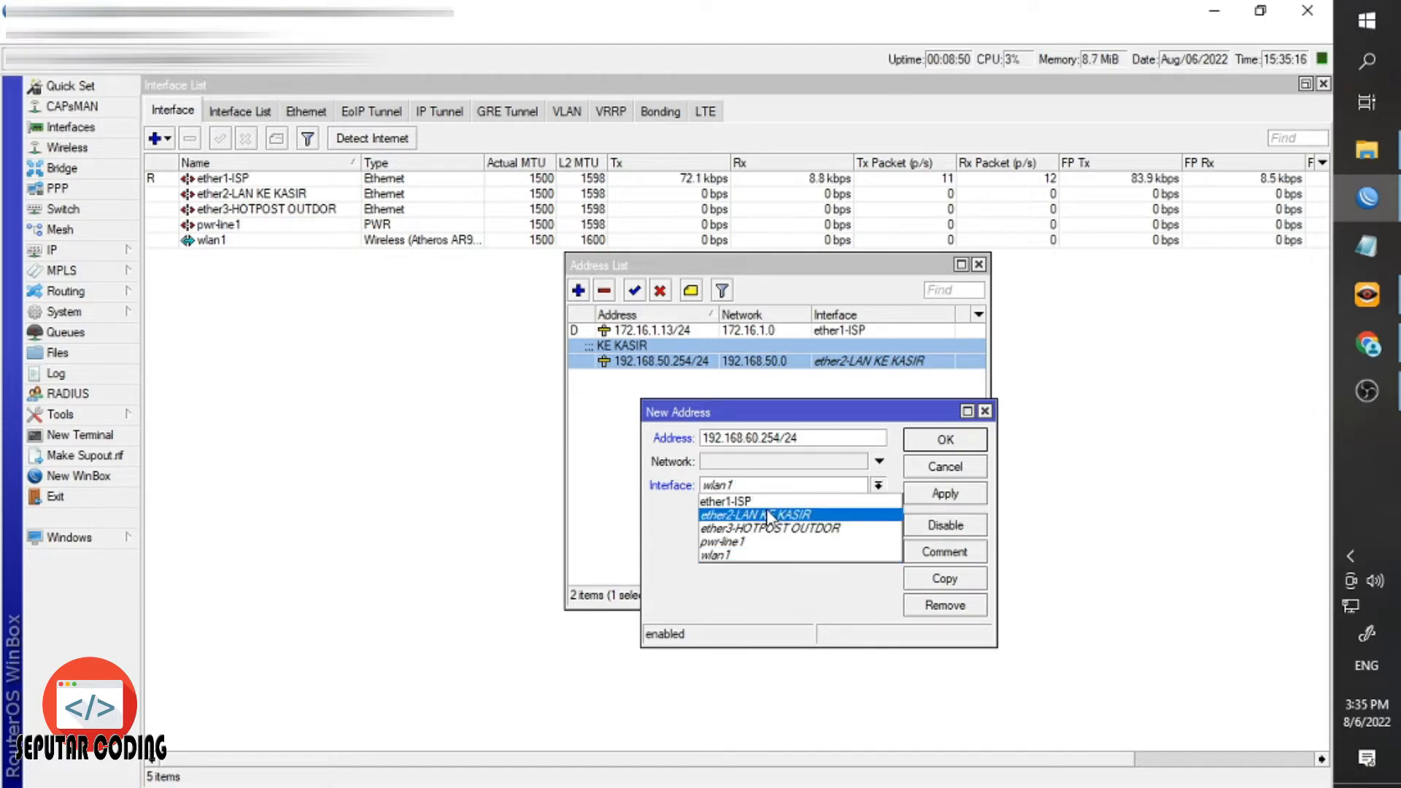
click(776, 527)
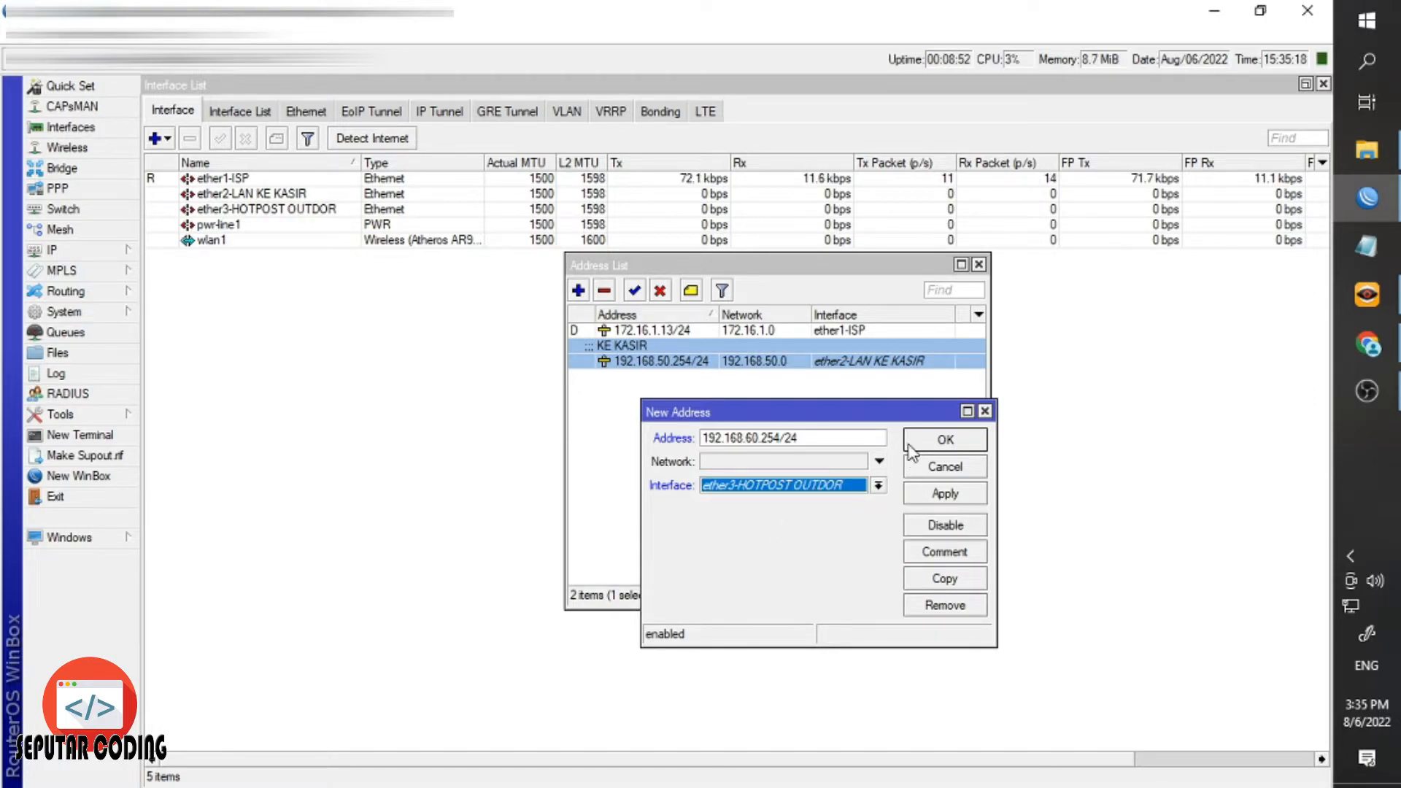
click(945, 439)
click(743, 435)
click(653, 377)
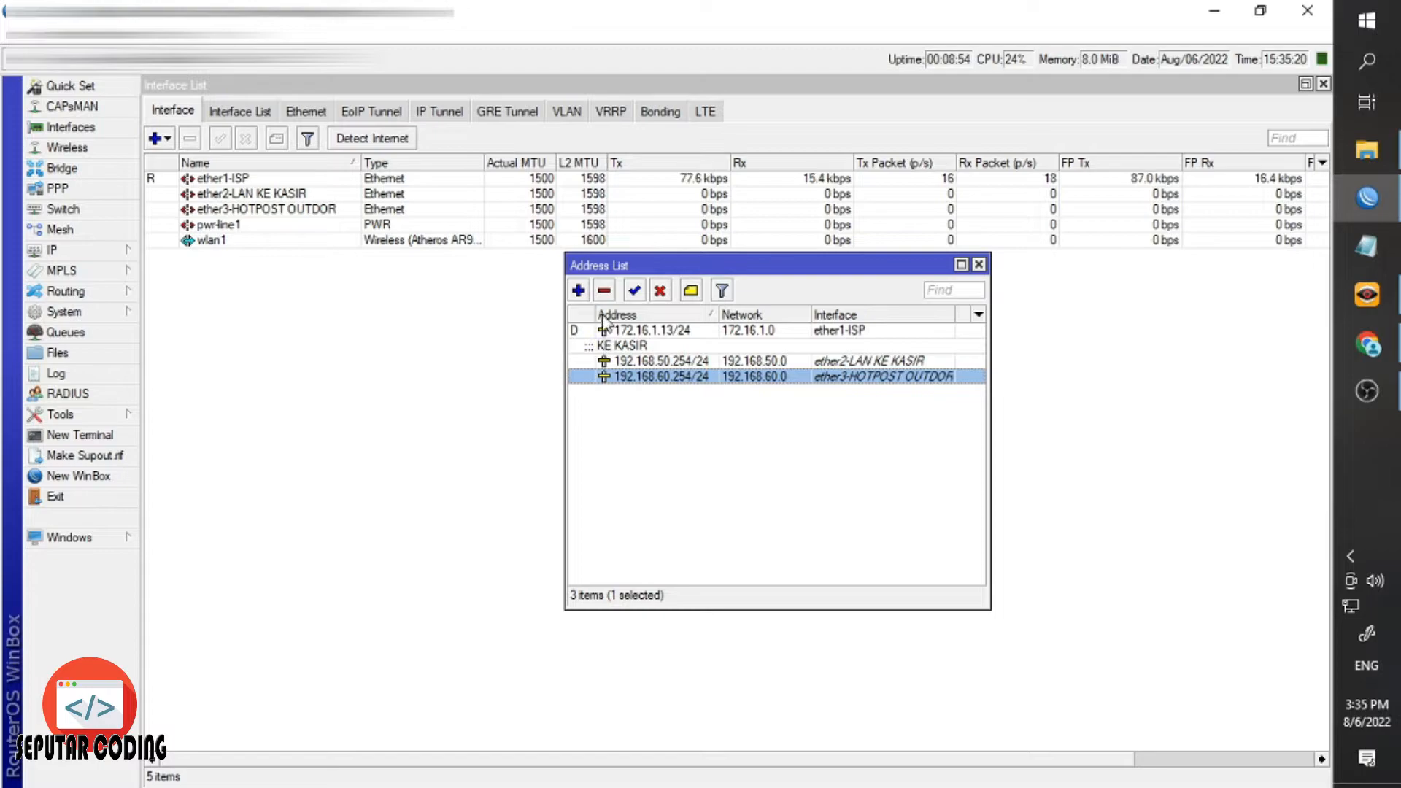
Add 192.168.70.254/24 on interface wlan1.
click(579, 290)
text(19)
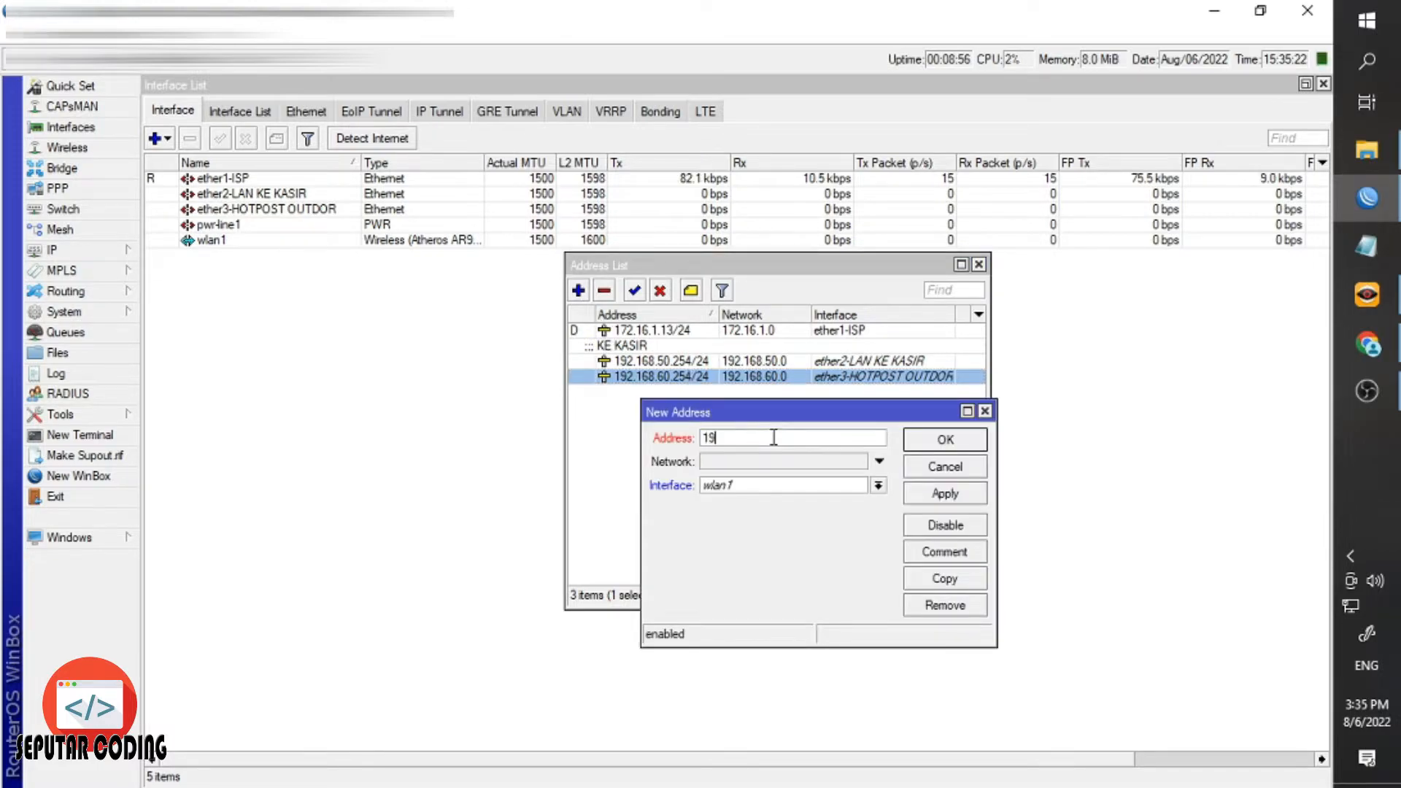
text(2.168.70.2)
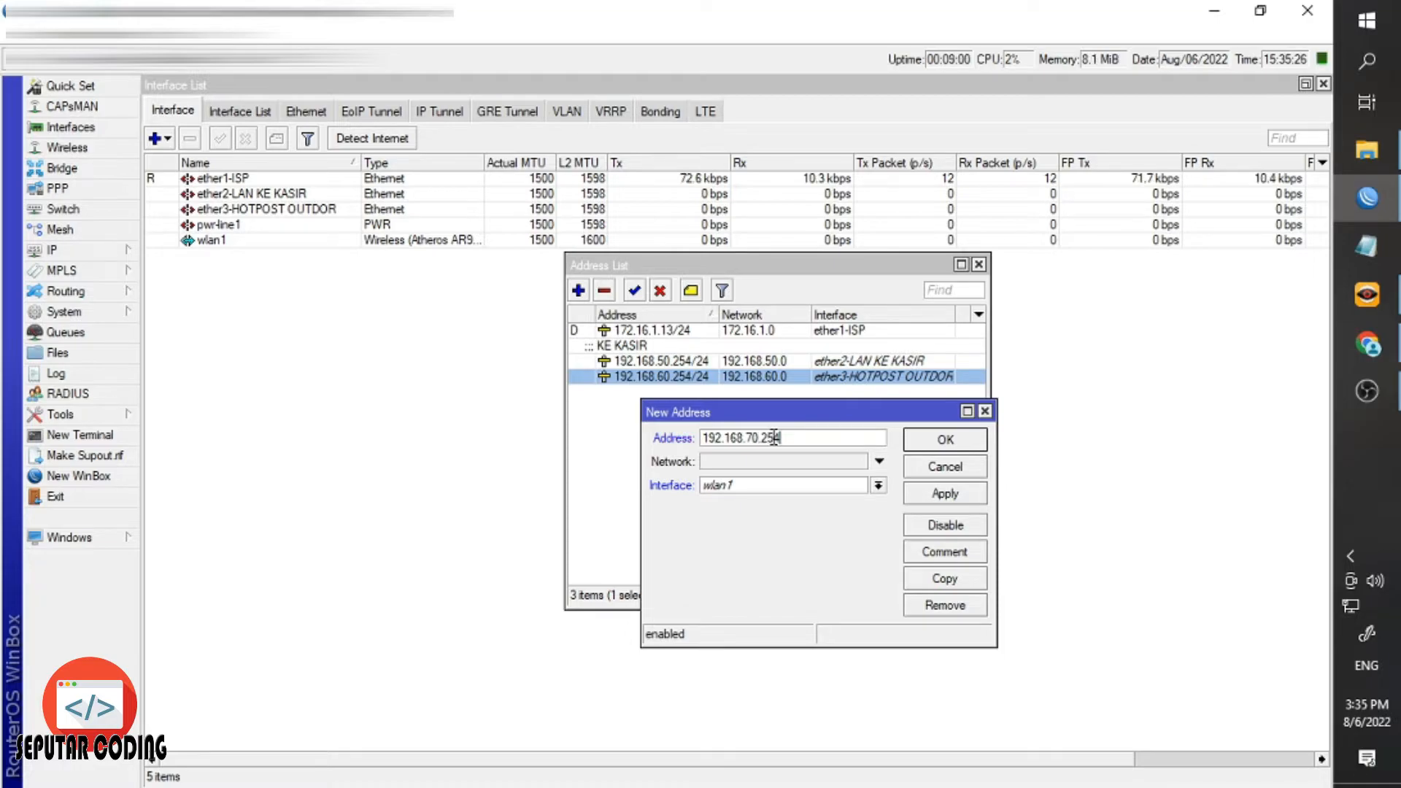
text(54/24)
click(832, 486)
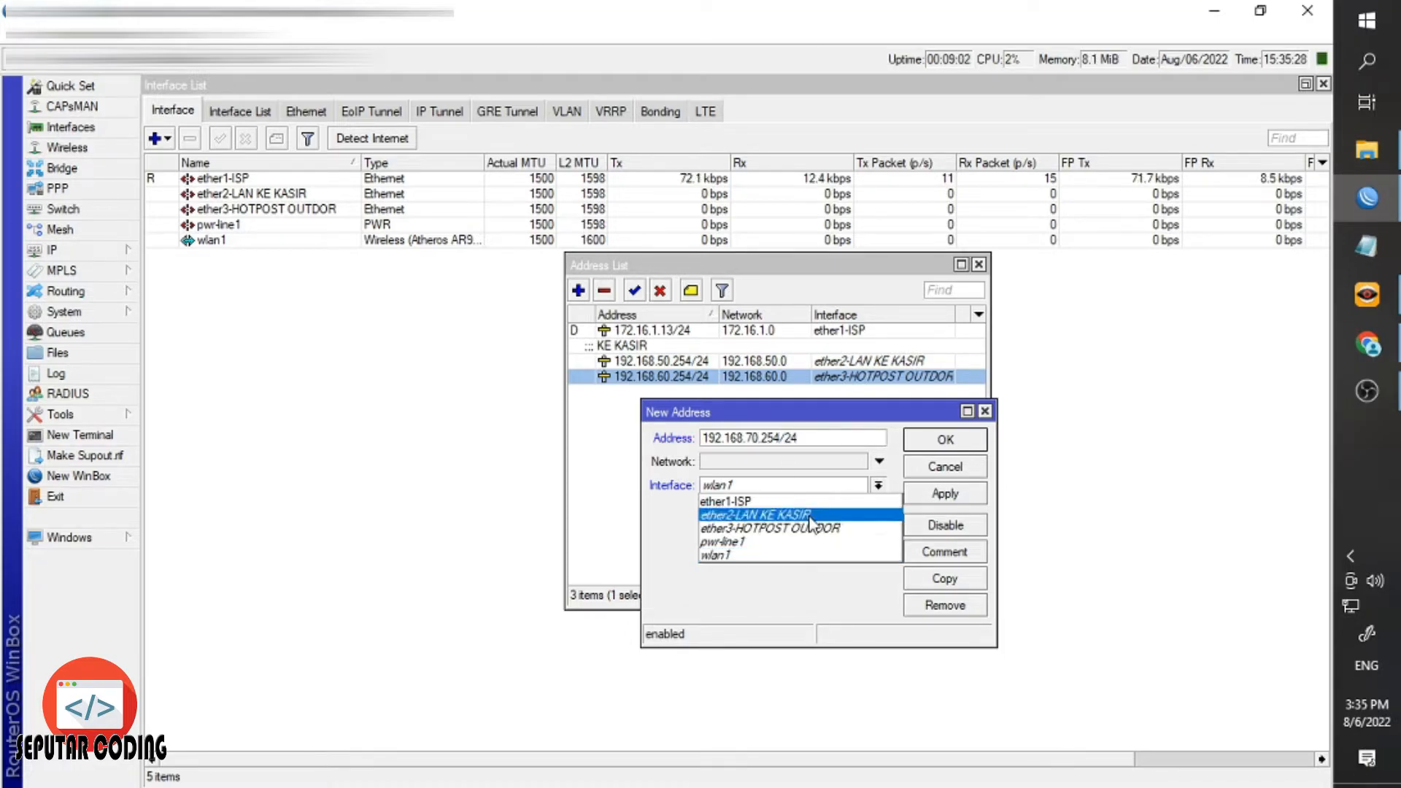
click(791, 554)
click(938, 441)
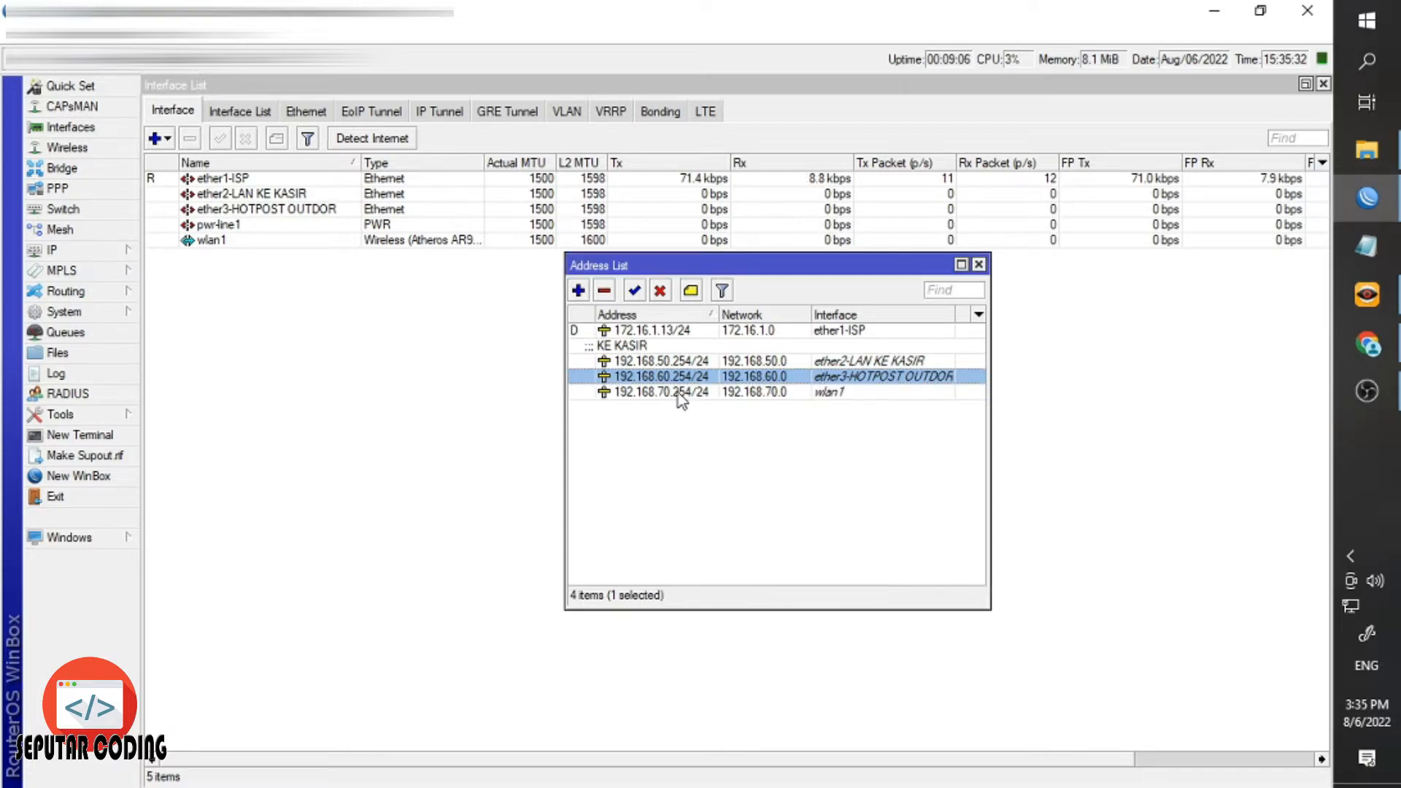
click(675, 362)
click(671, 377)
click(674, 391)
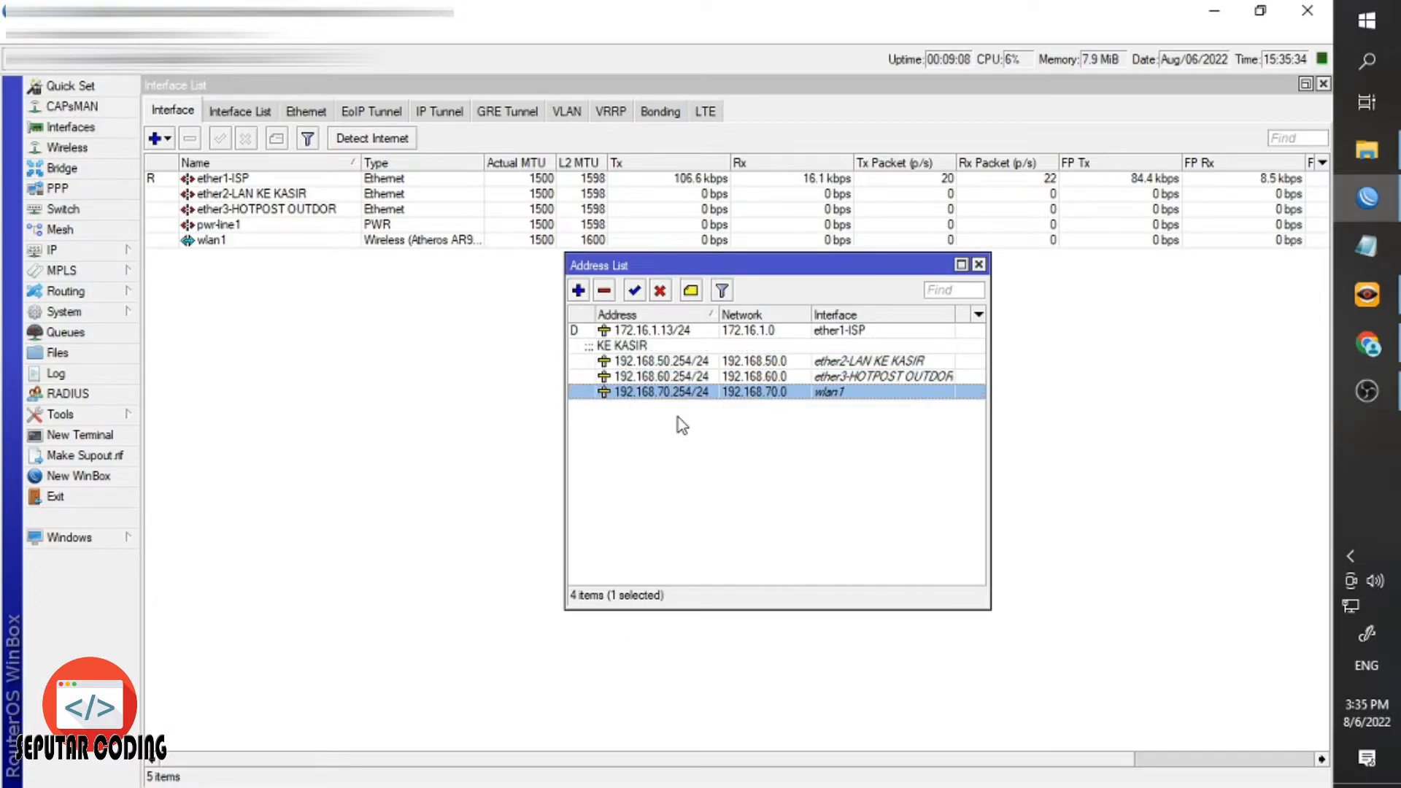
click(679, 417)
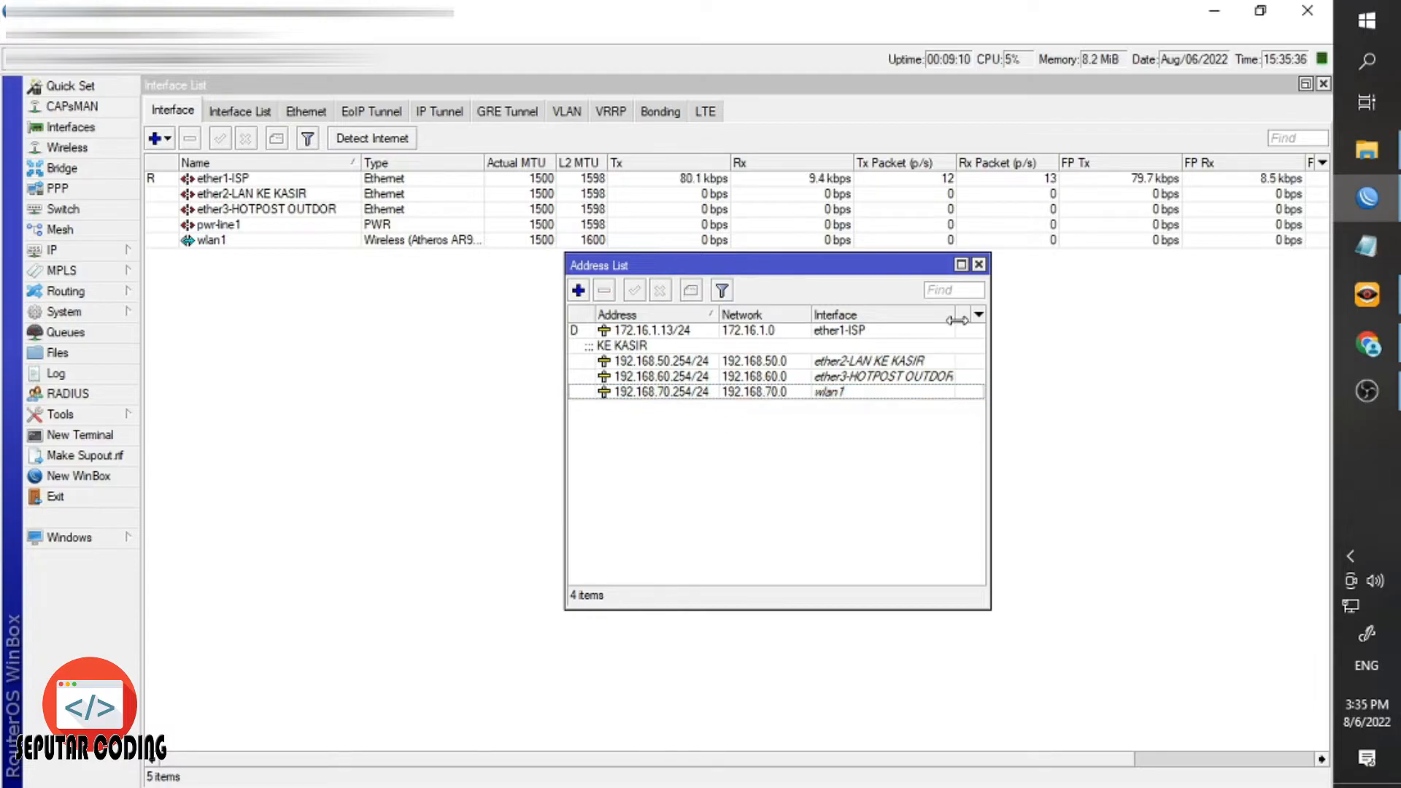
Widen the Address List and review the gateway addresses on ether2-LAN, ether3-HOTPOST and wlan1.
drag(990, 454, 1081, 441)
click(719, 394)
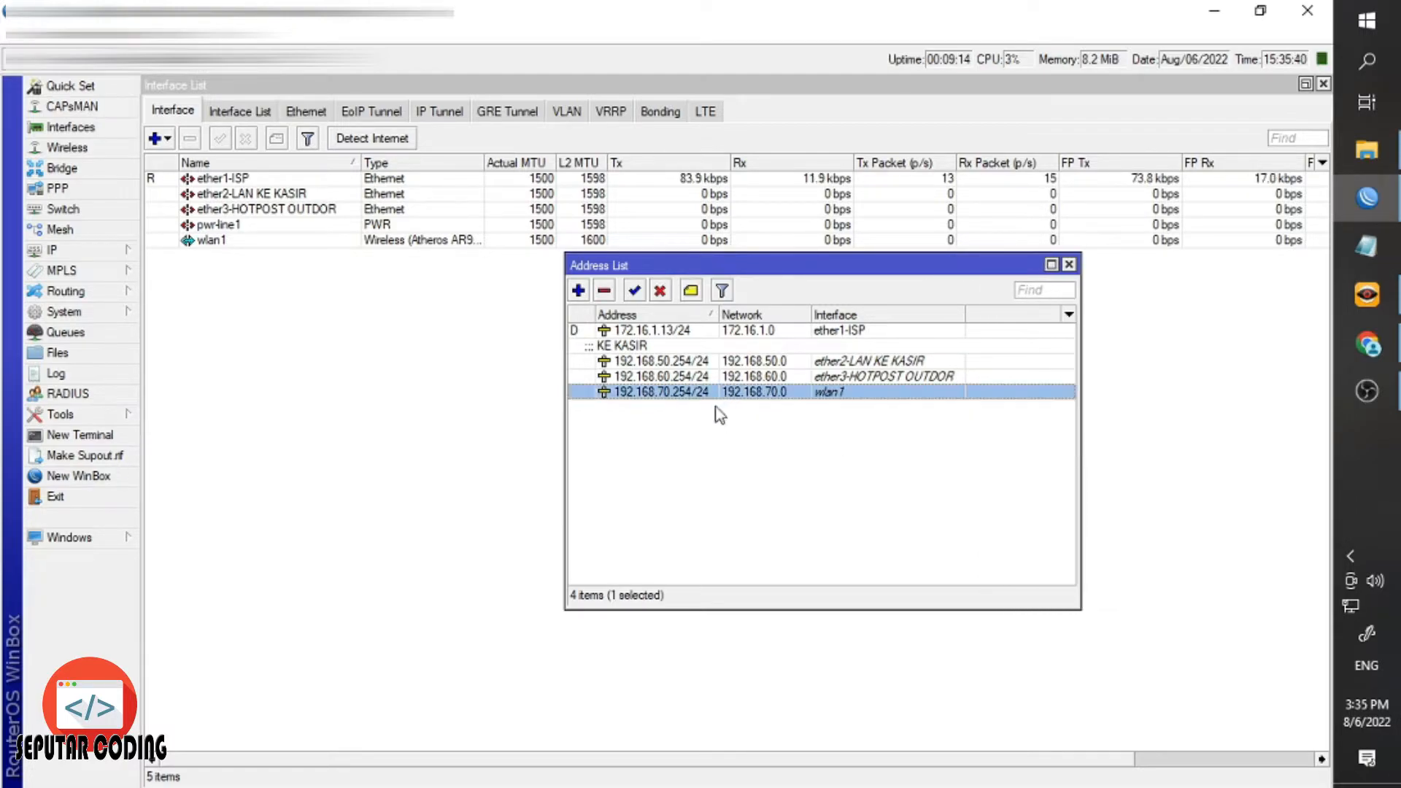
click(713, 409)
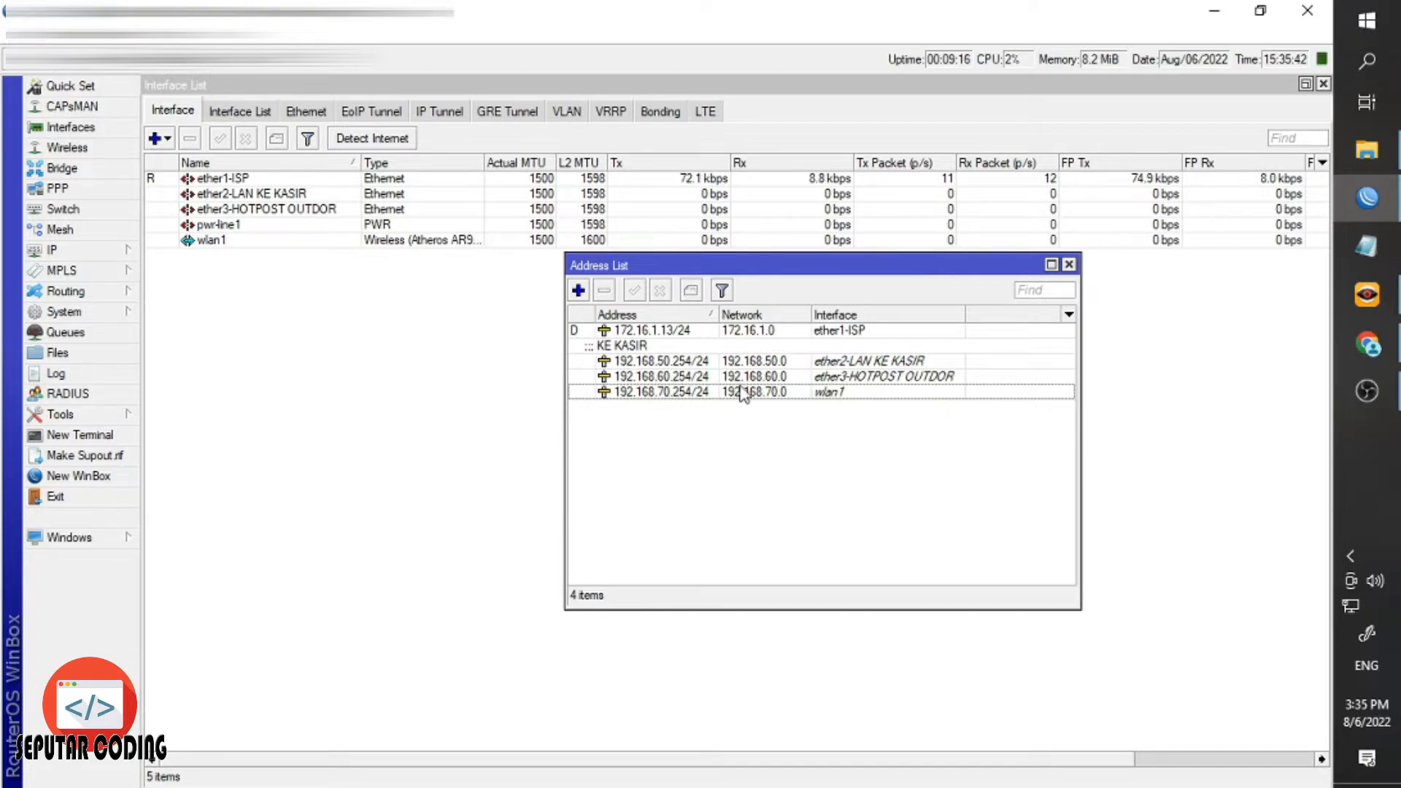
click(855, 363)
click(847, 378)
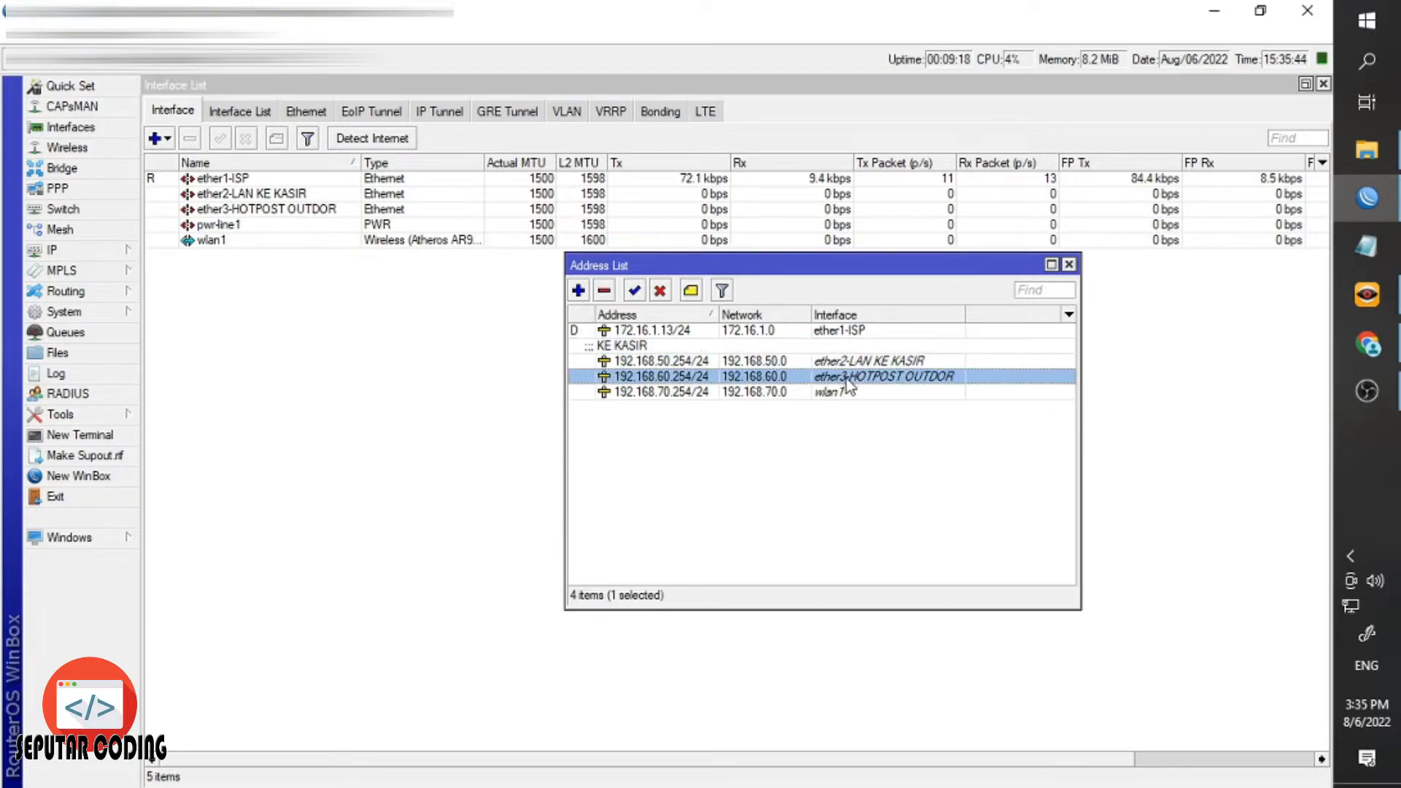
click(847, 362)
click(828, 379)
click(832, 396)
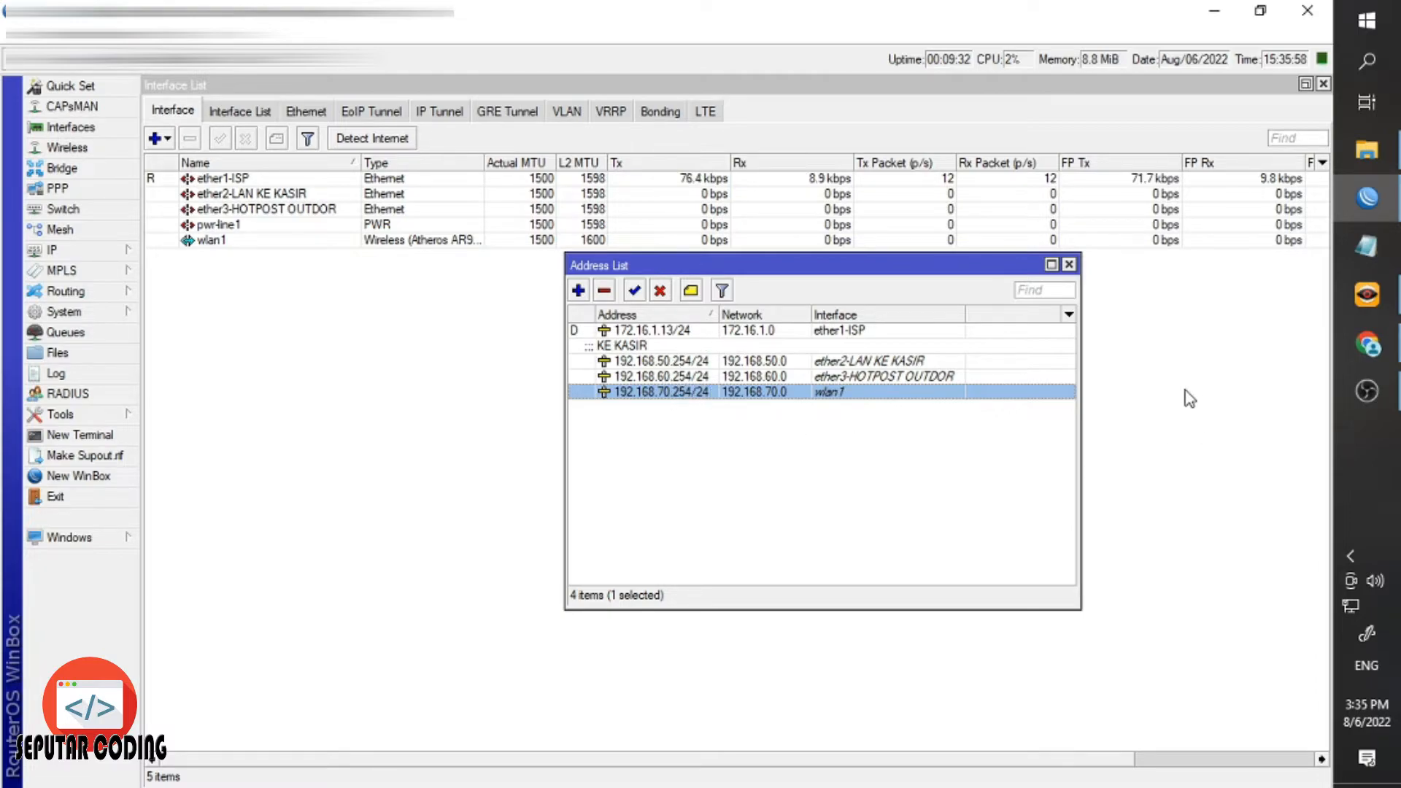
click(107, 252)
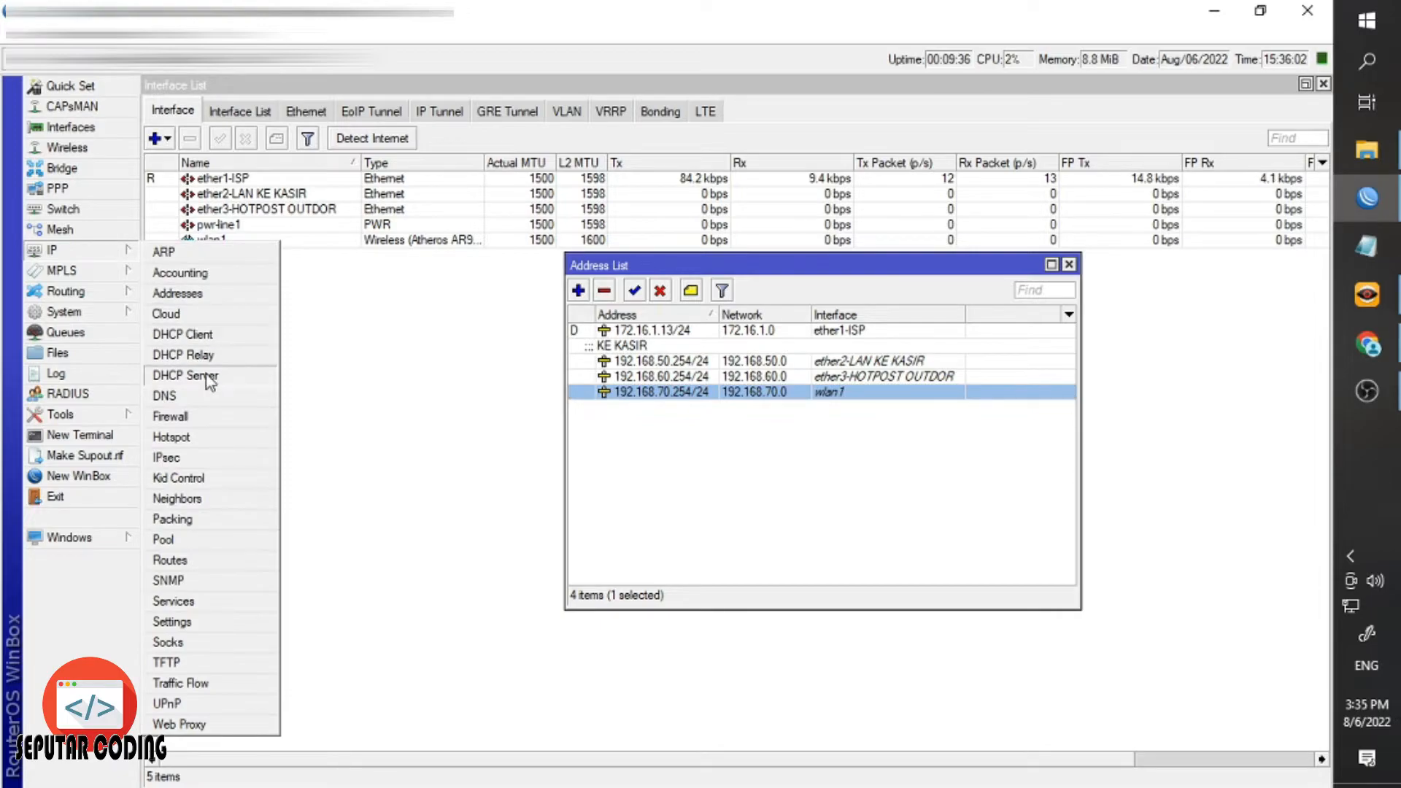
Start DHCP Setup on ether2-LAN KE KASIR, accepting network 192.168.50.0/24 and gateway 192.168.50.254.
click(258, 375)
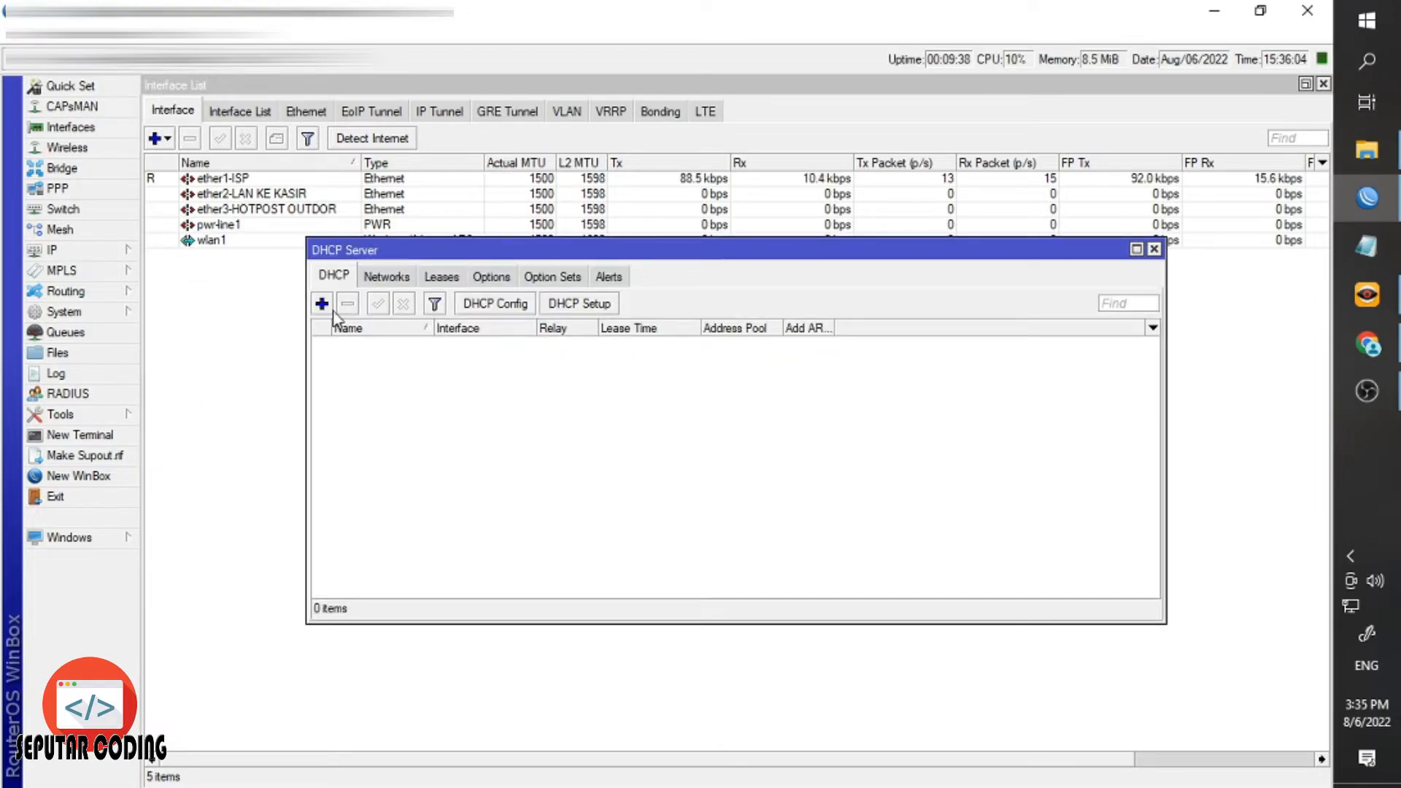
click(590, 308)
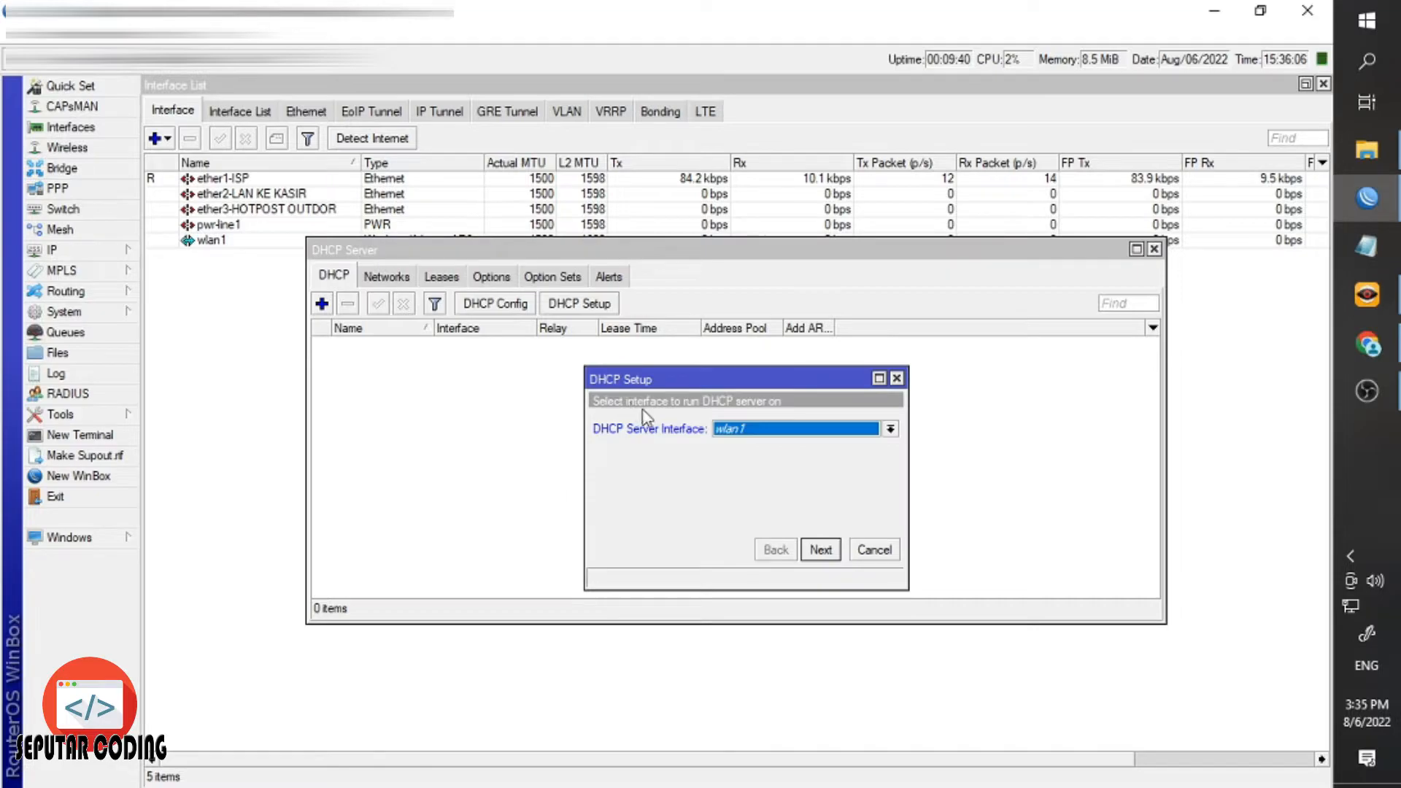
click(719, 432)
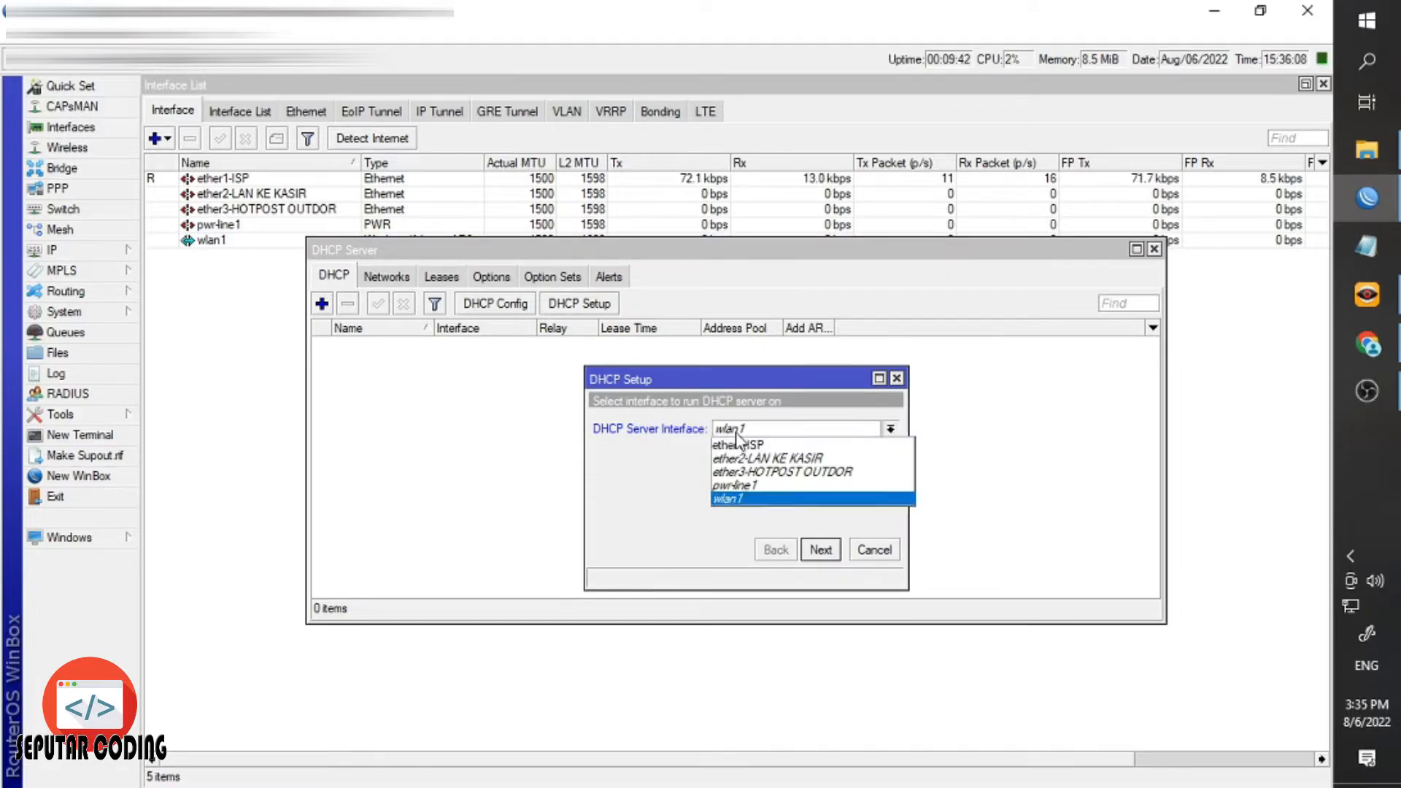
click(763, 460)
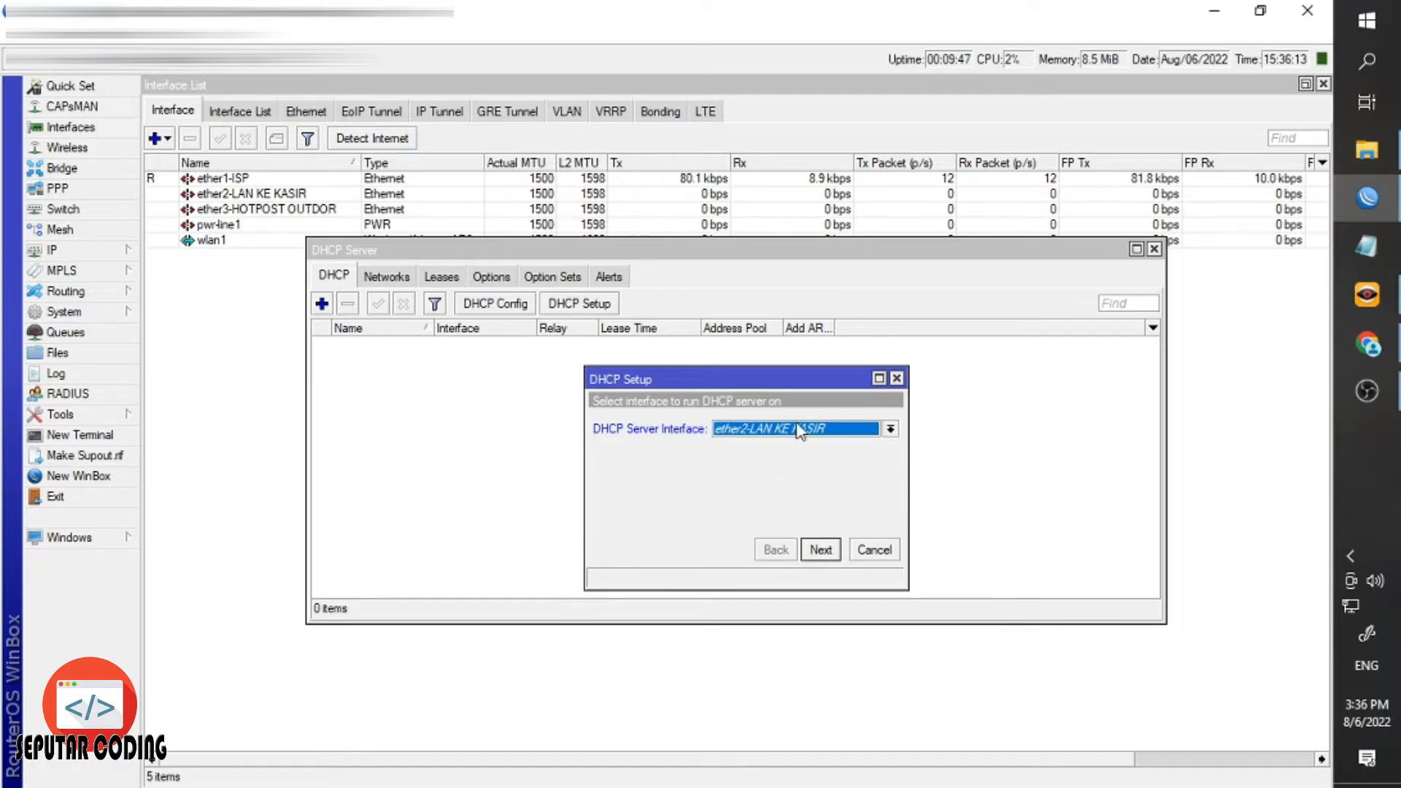
click(820, 550)
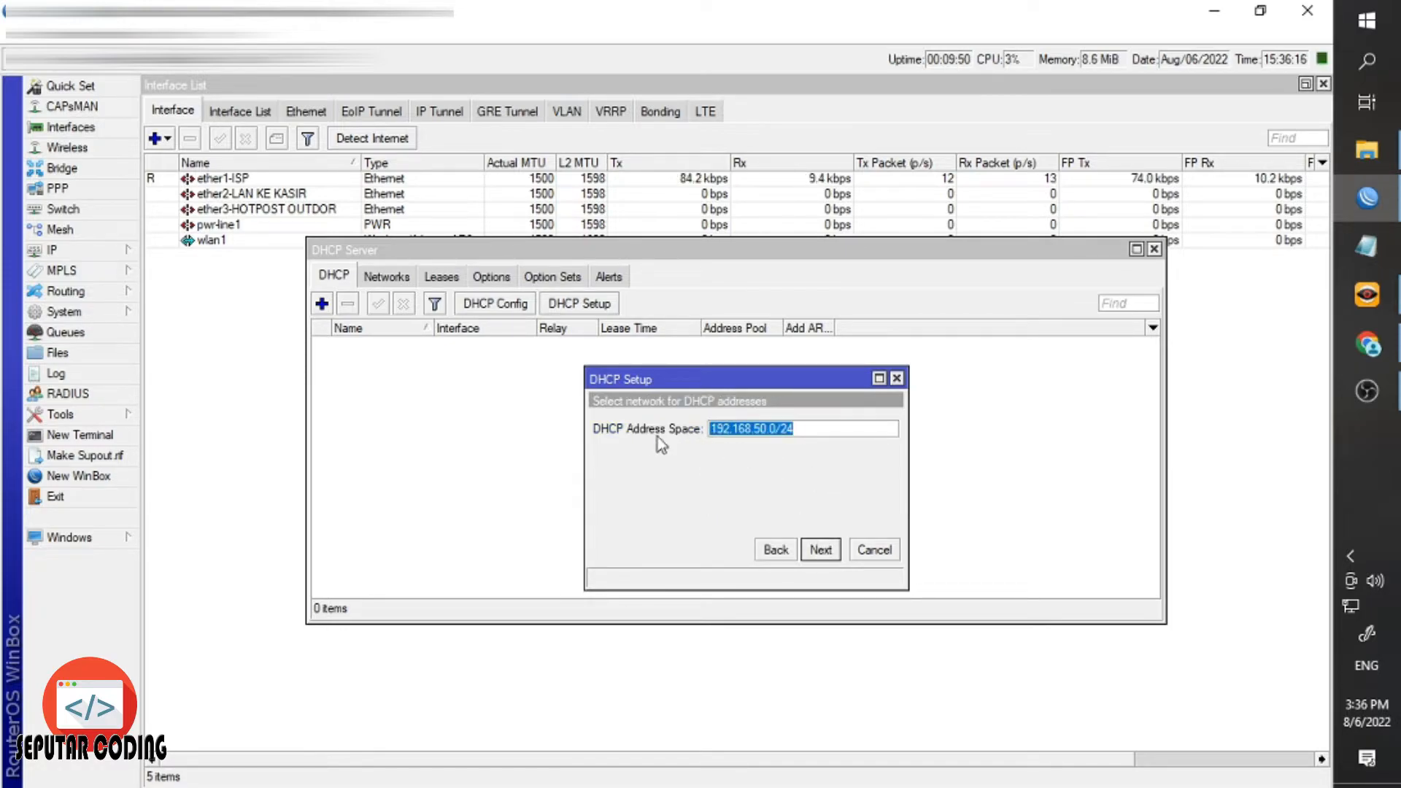
click(820, 550)
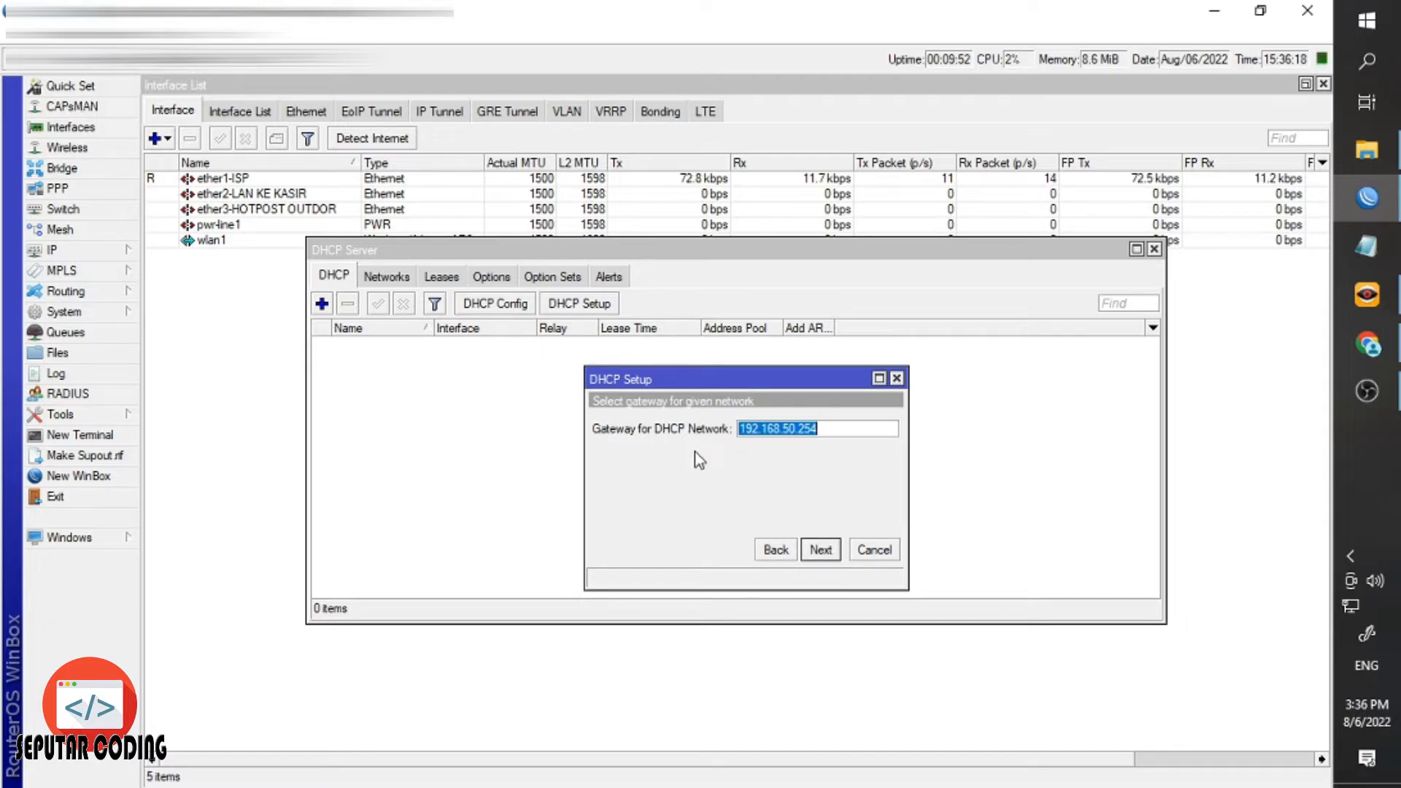
click(820, 550)
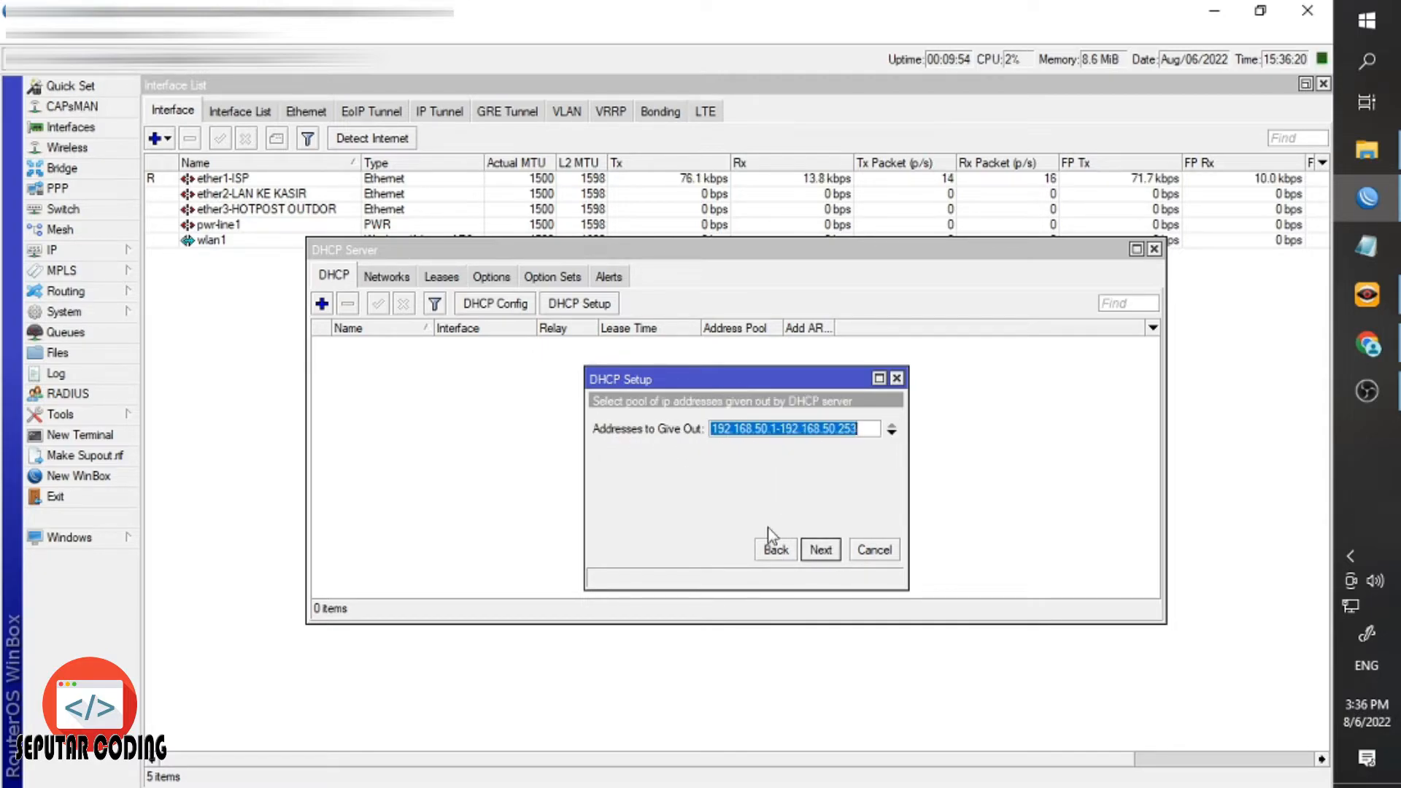
Edit the DHCP address pool to 192.168.50.1-192.168.50.253.
click(754, 429)
click(771, 431)
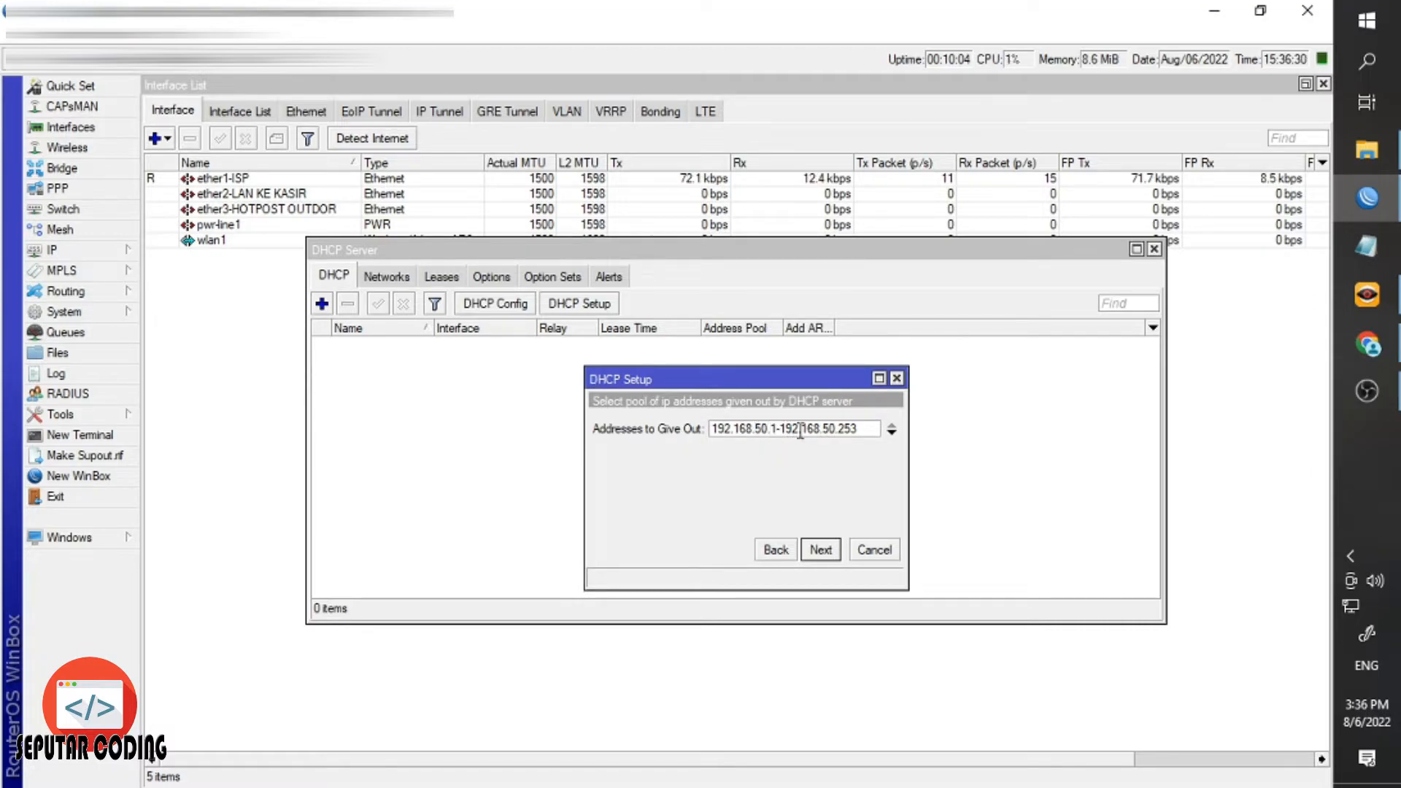
drag(834, 430, 849, 439)
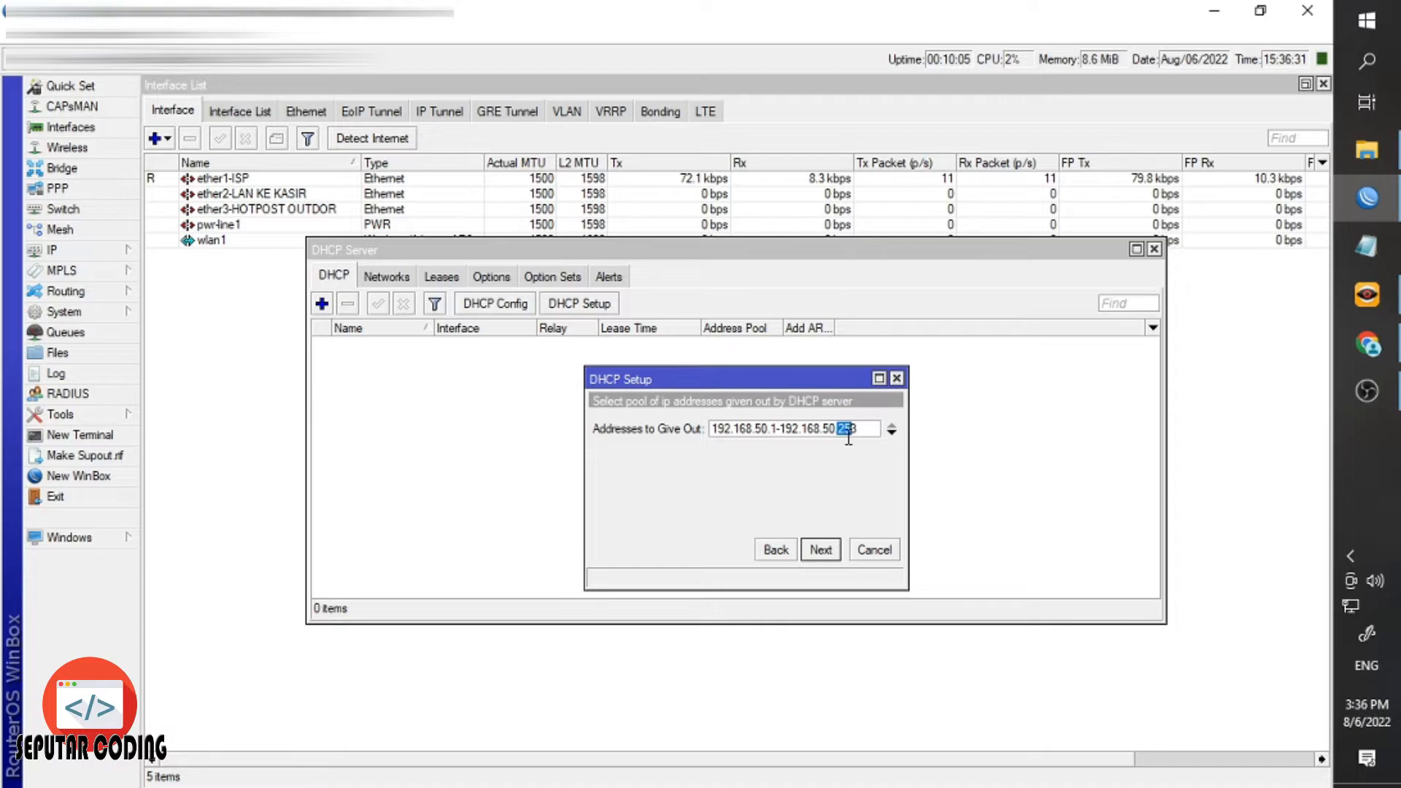
click(770, 430)
click(840, 428)
text(100)
drag(865, 429, 842, 433)
text(2)
Accept the DNS servers and 00:10:00 lease time to finish creating dhcp1.
click(820, 548)
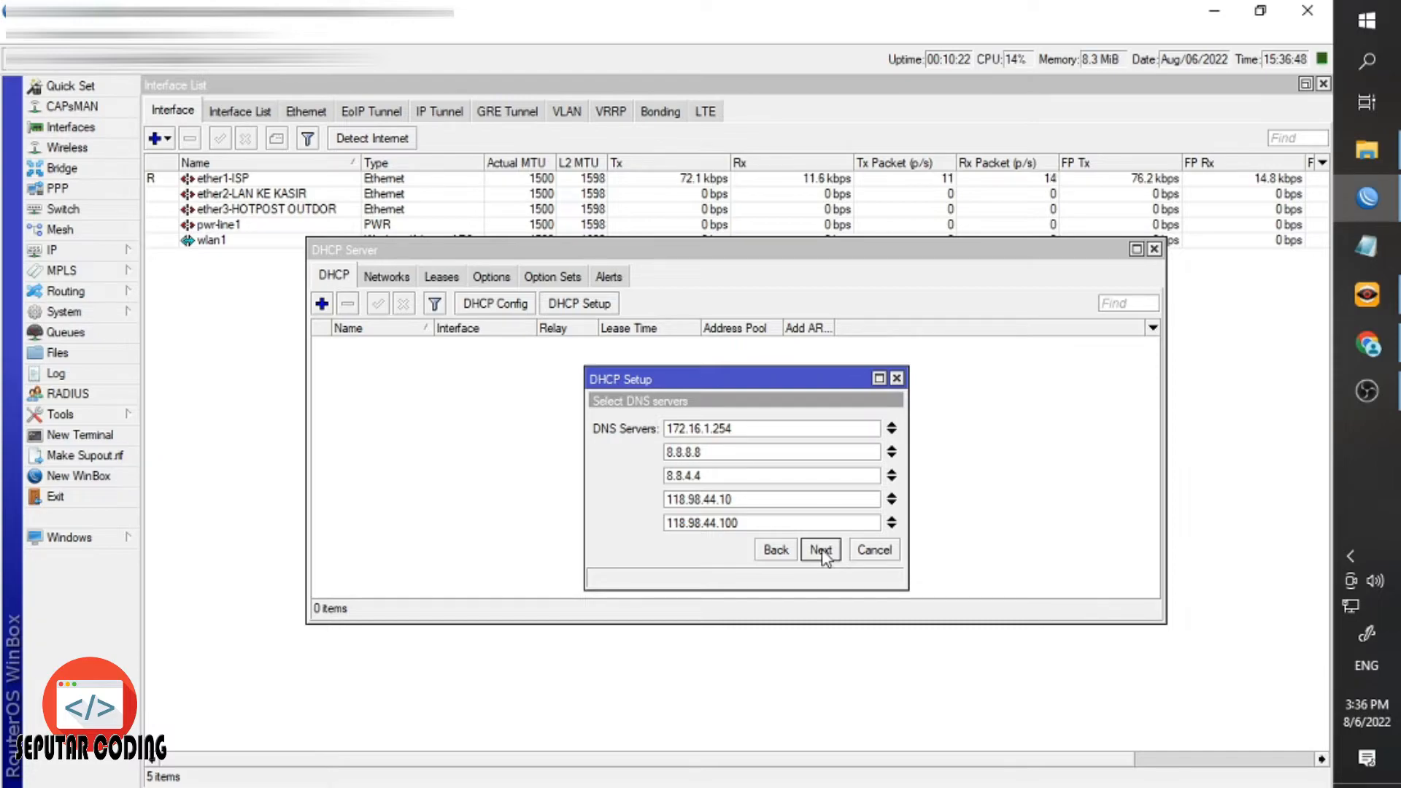
click(820, 551)
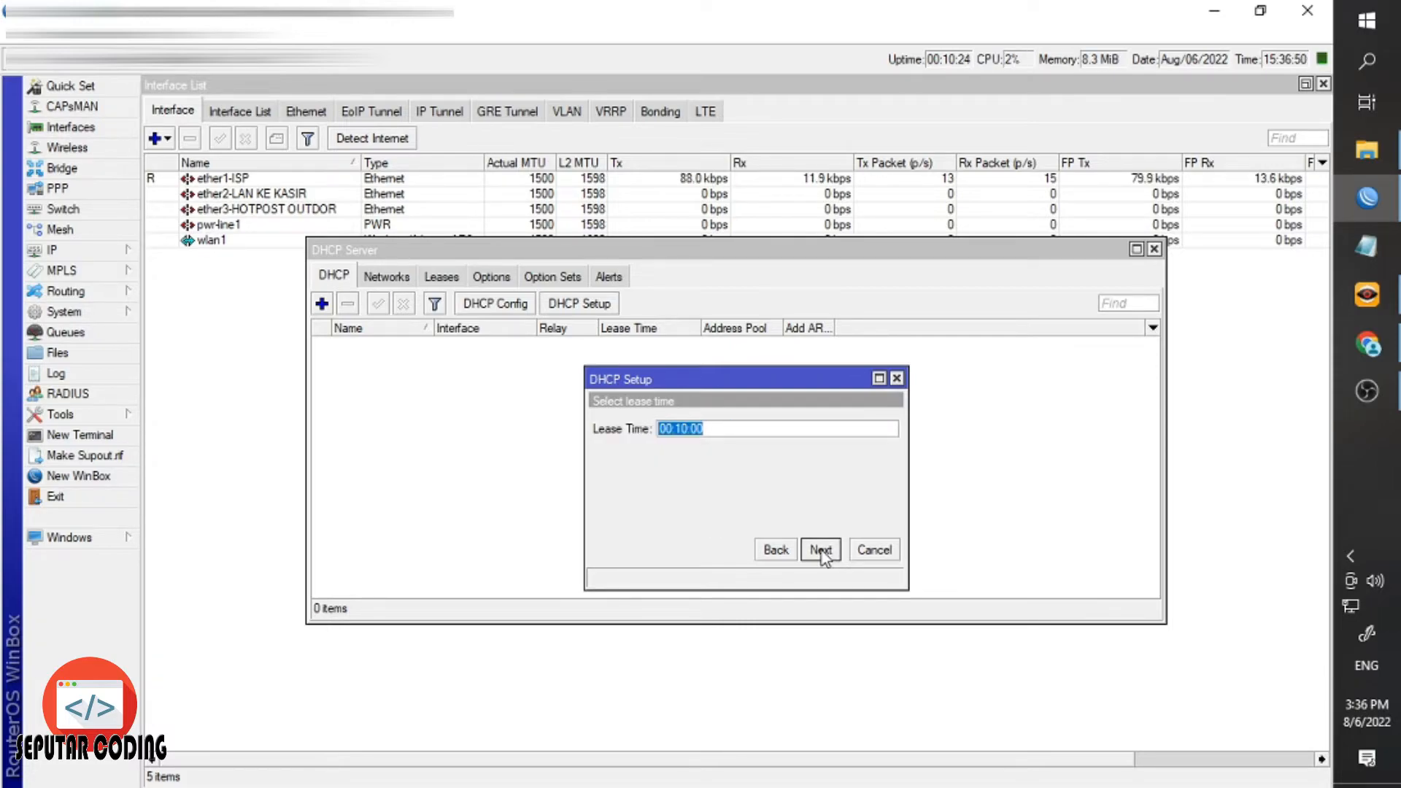
click(820, 549)
click(740, 430)
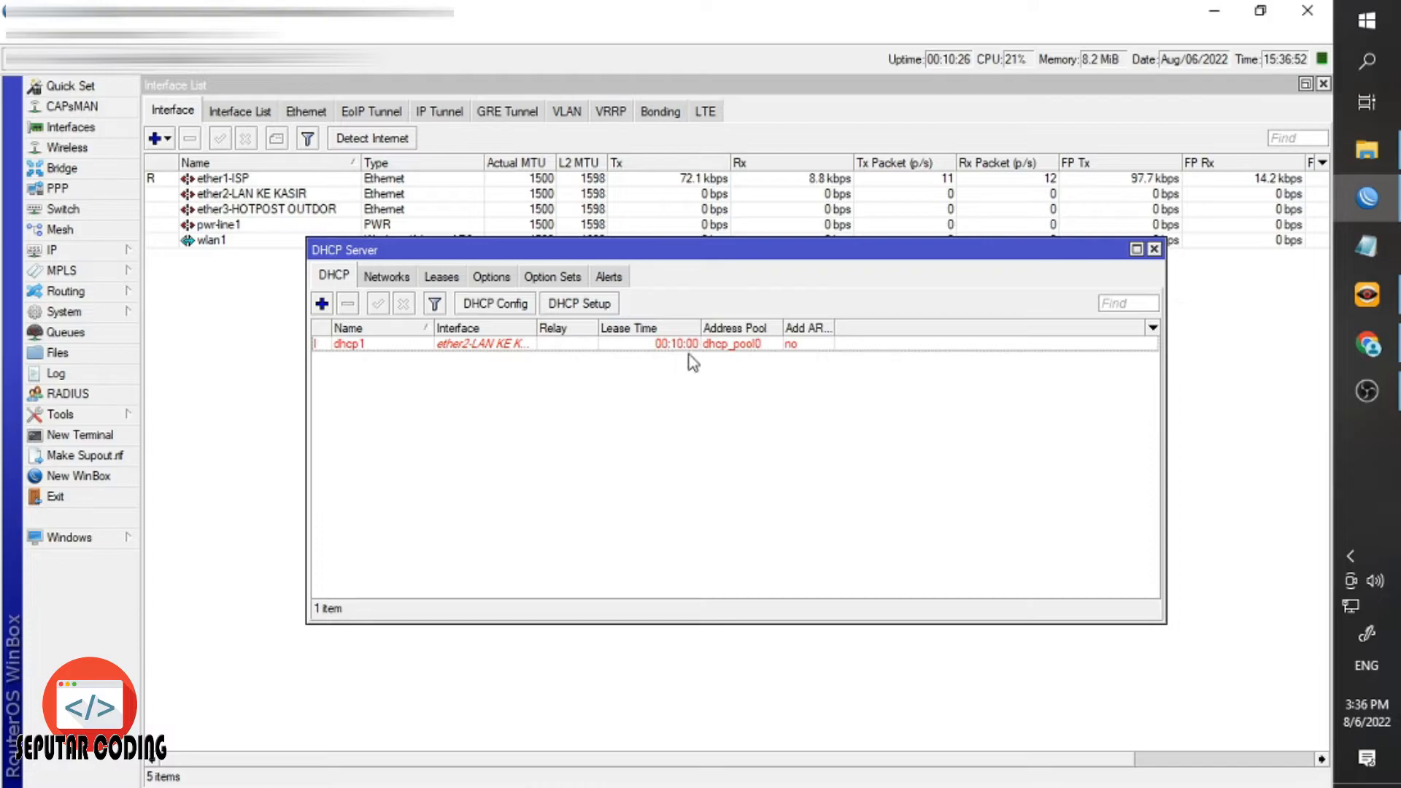
Widen the DHCP server list's Interface column to show full interface names.
click(509, 346)
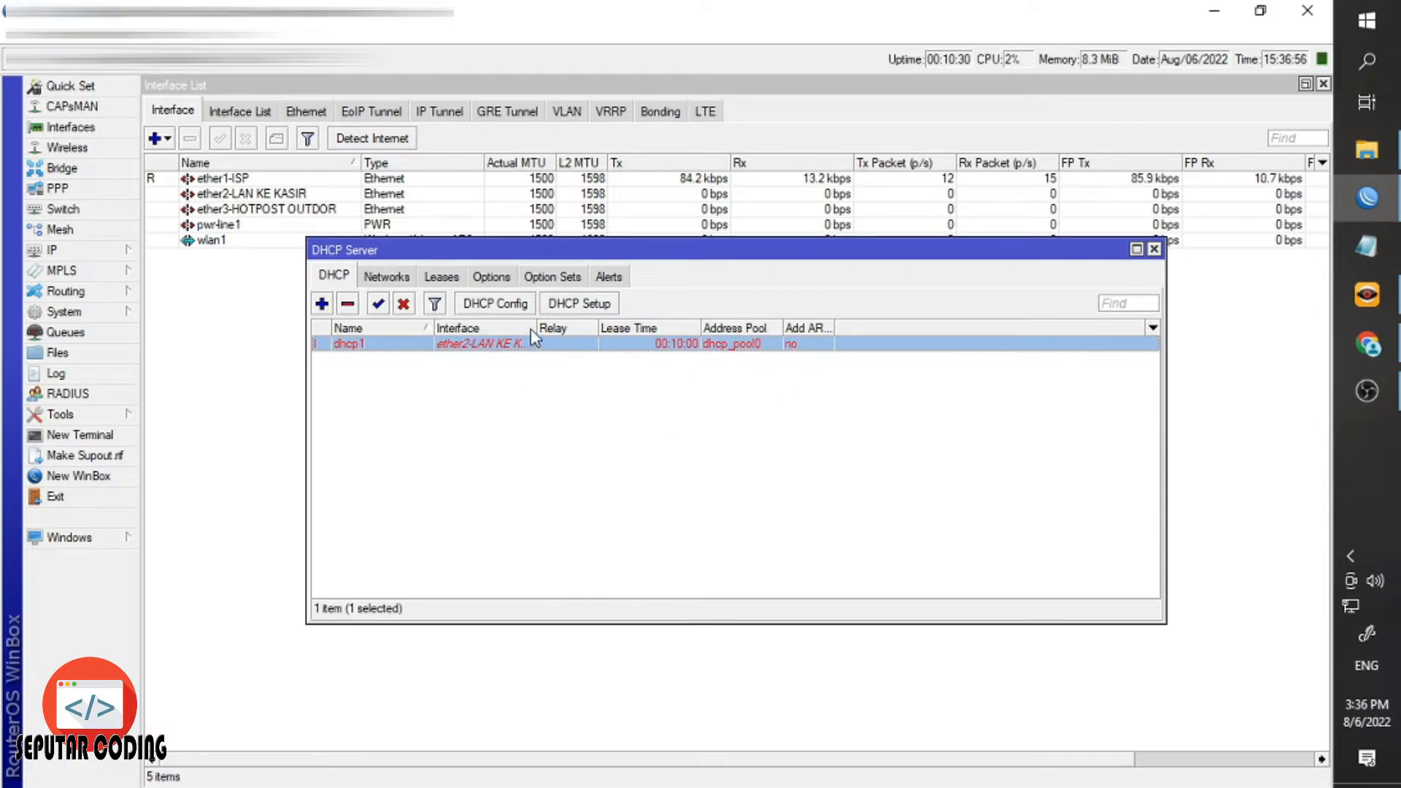
drag(531, 328, 597, 329)
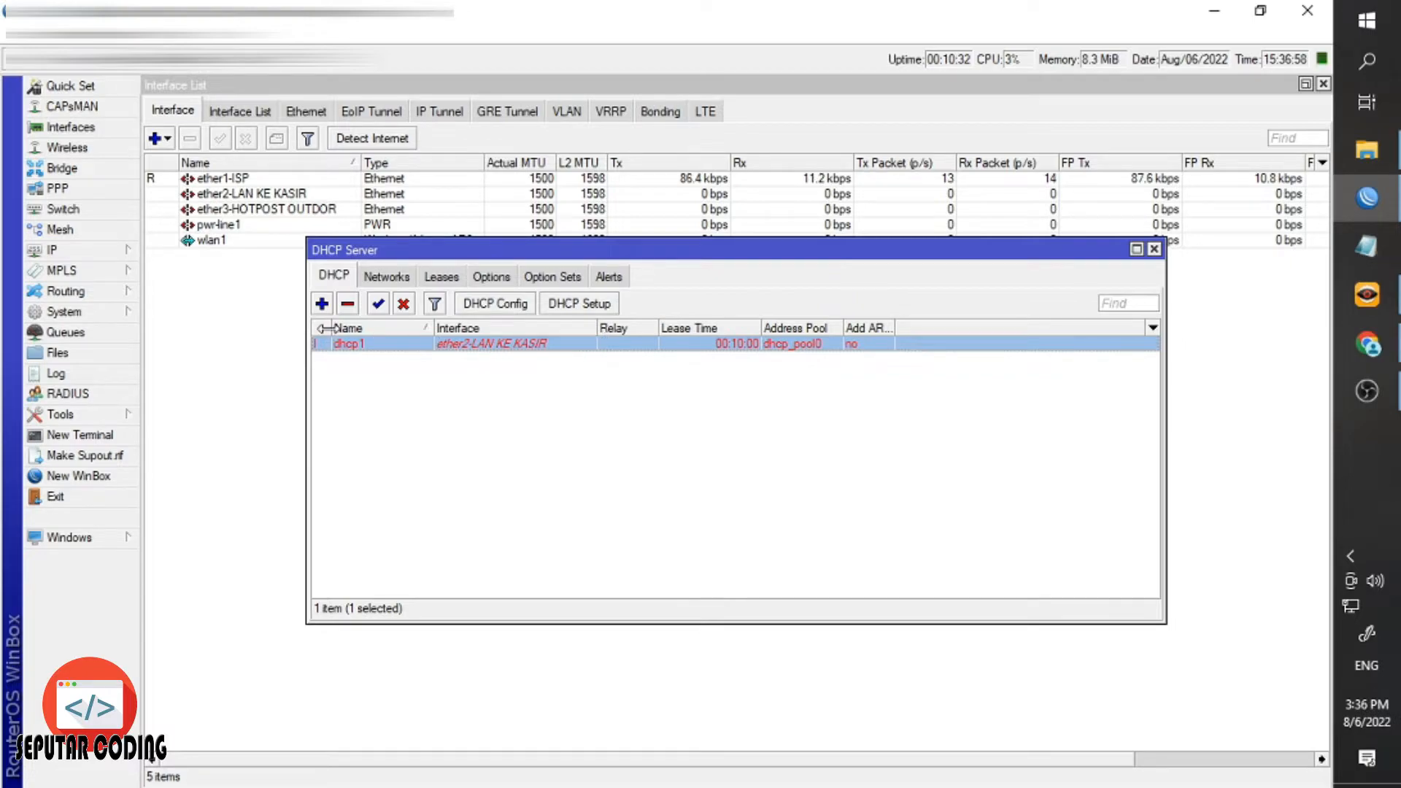
click(255, 195)
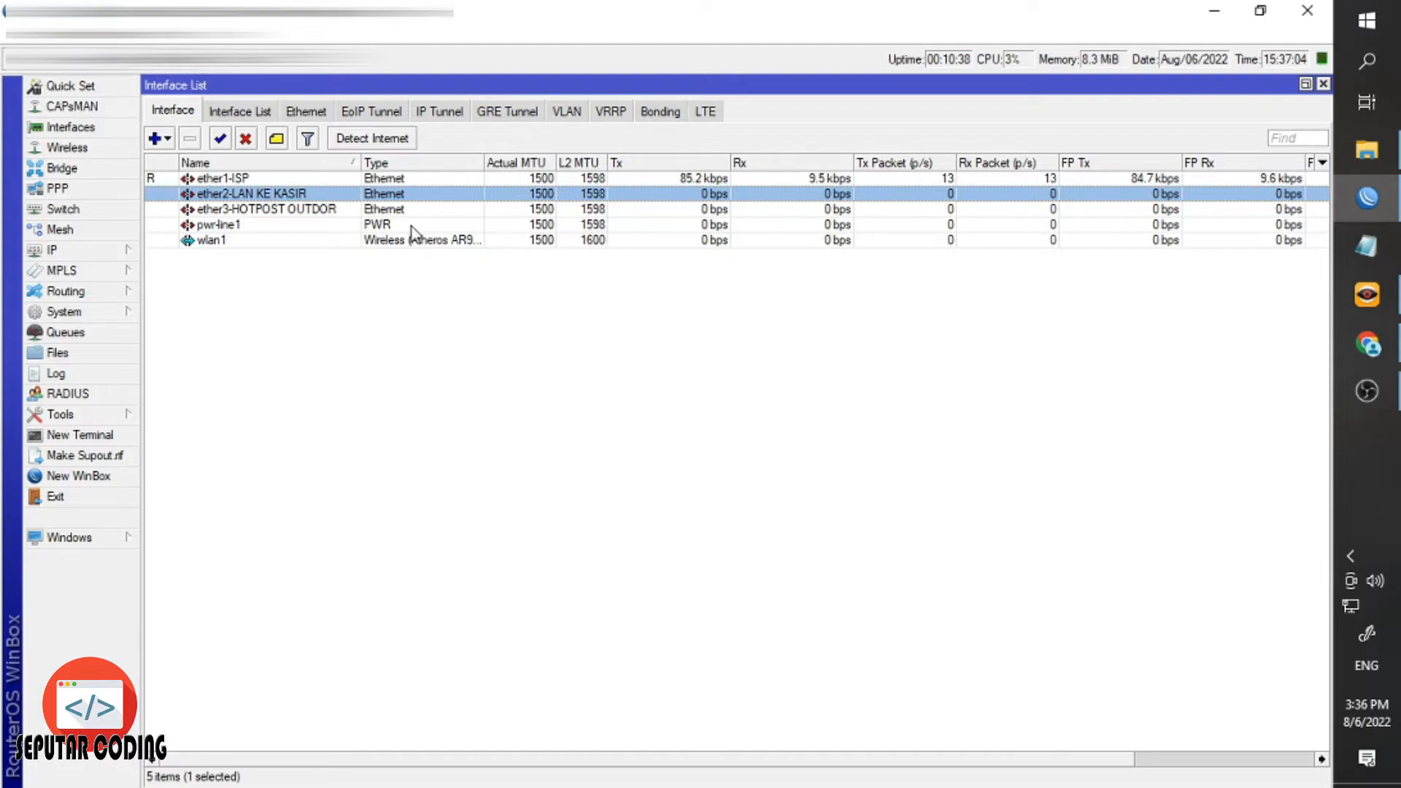
Check the KE KASIR LAN address in the IP address list, then close it.
click(119, 252)
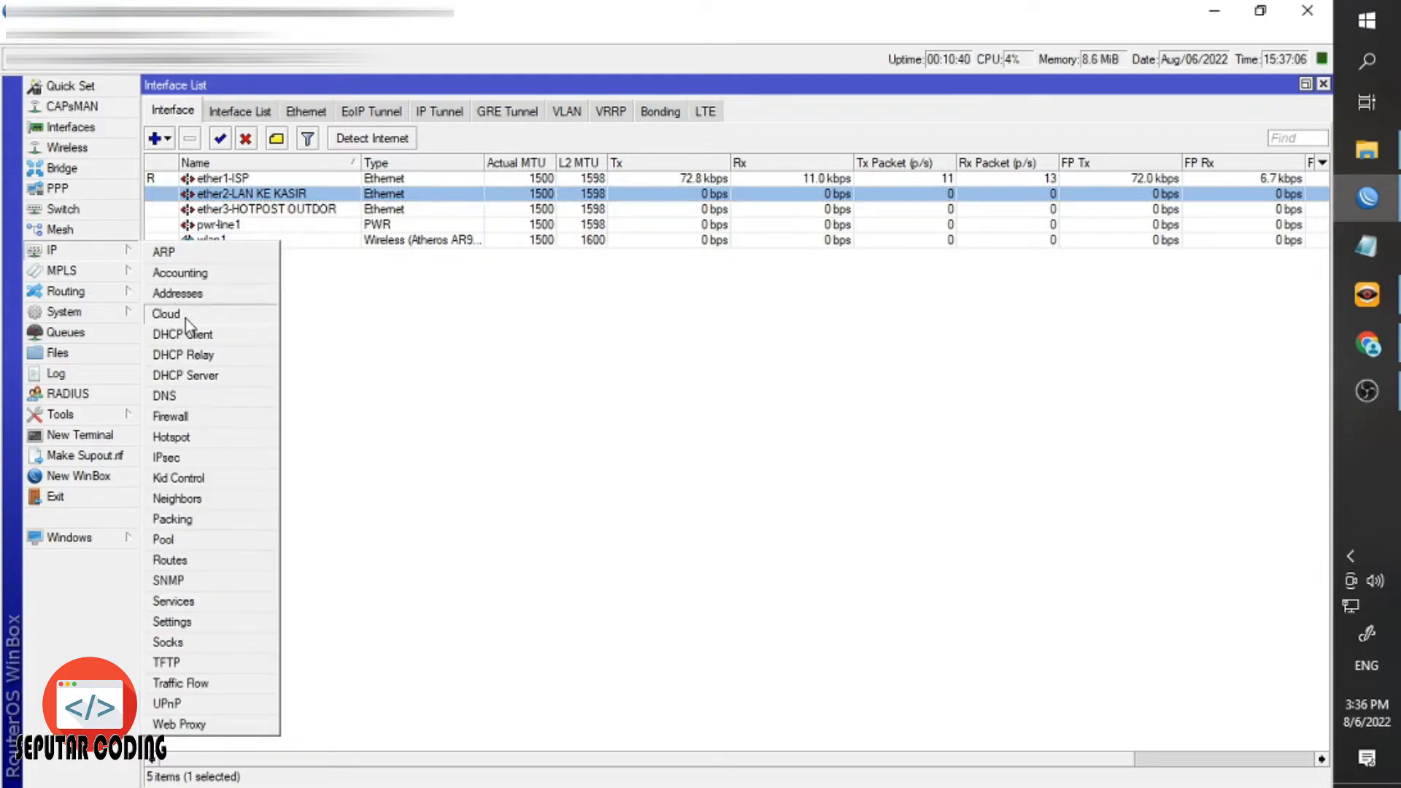
click(182, 294)
click(677, 363)
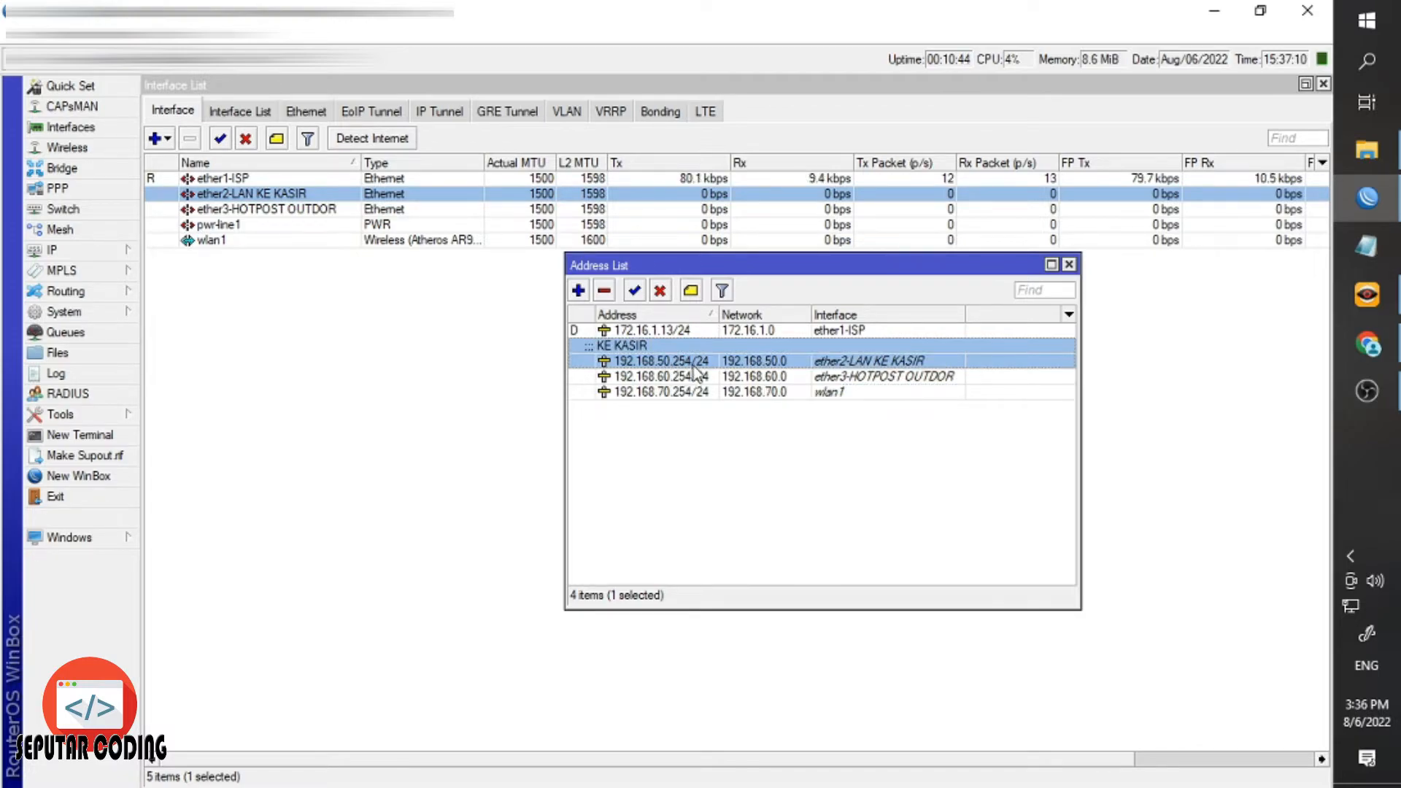
click(1069, 264)
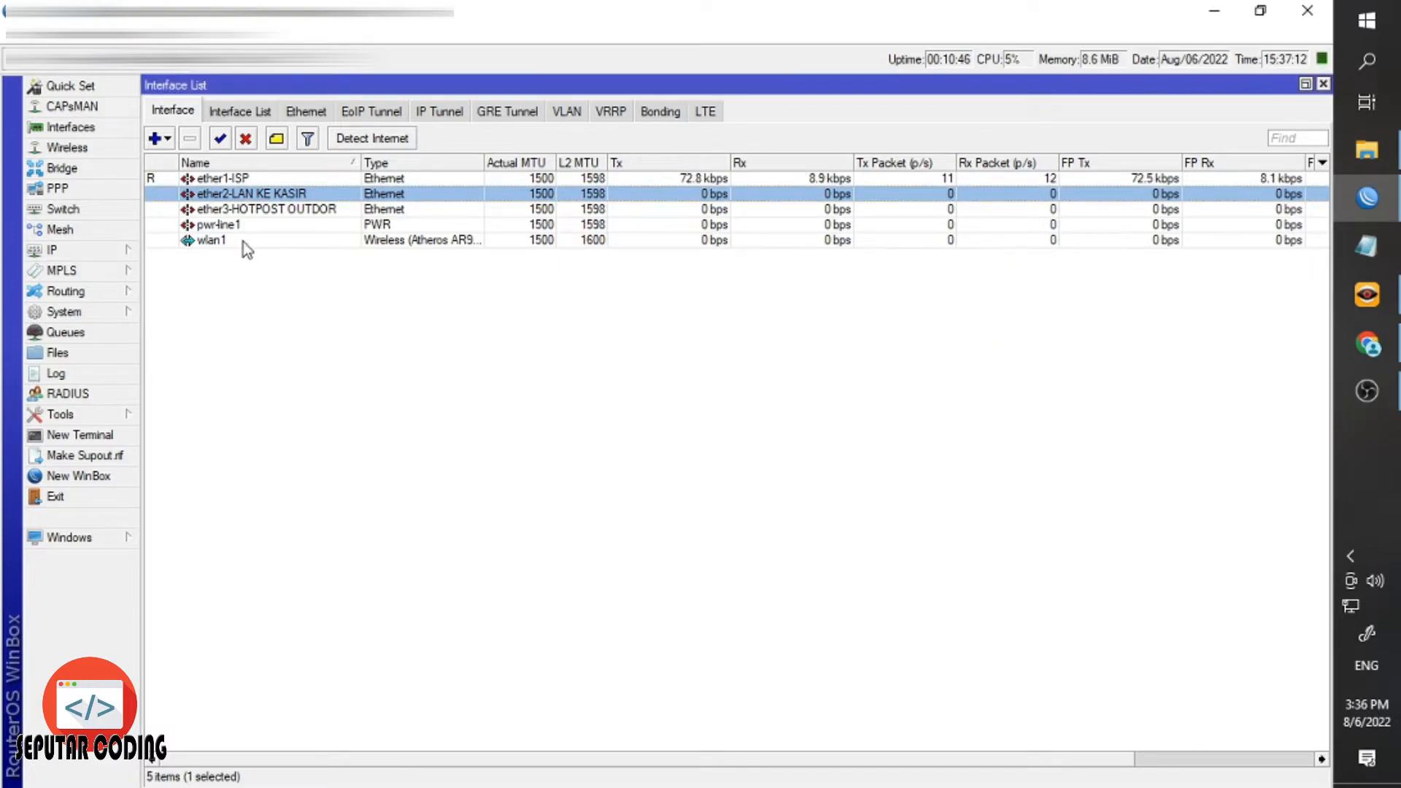
Reopen the DHCP Server list from the IP menu.
click(51, 249)
click(191, 375)
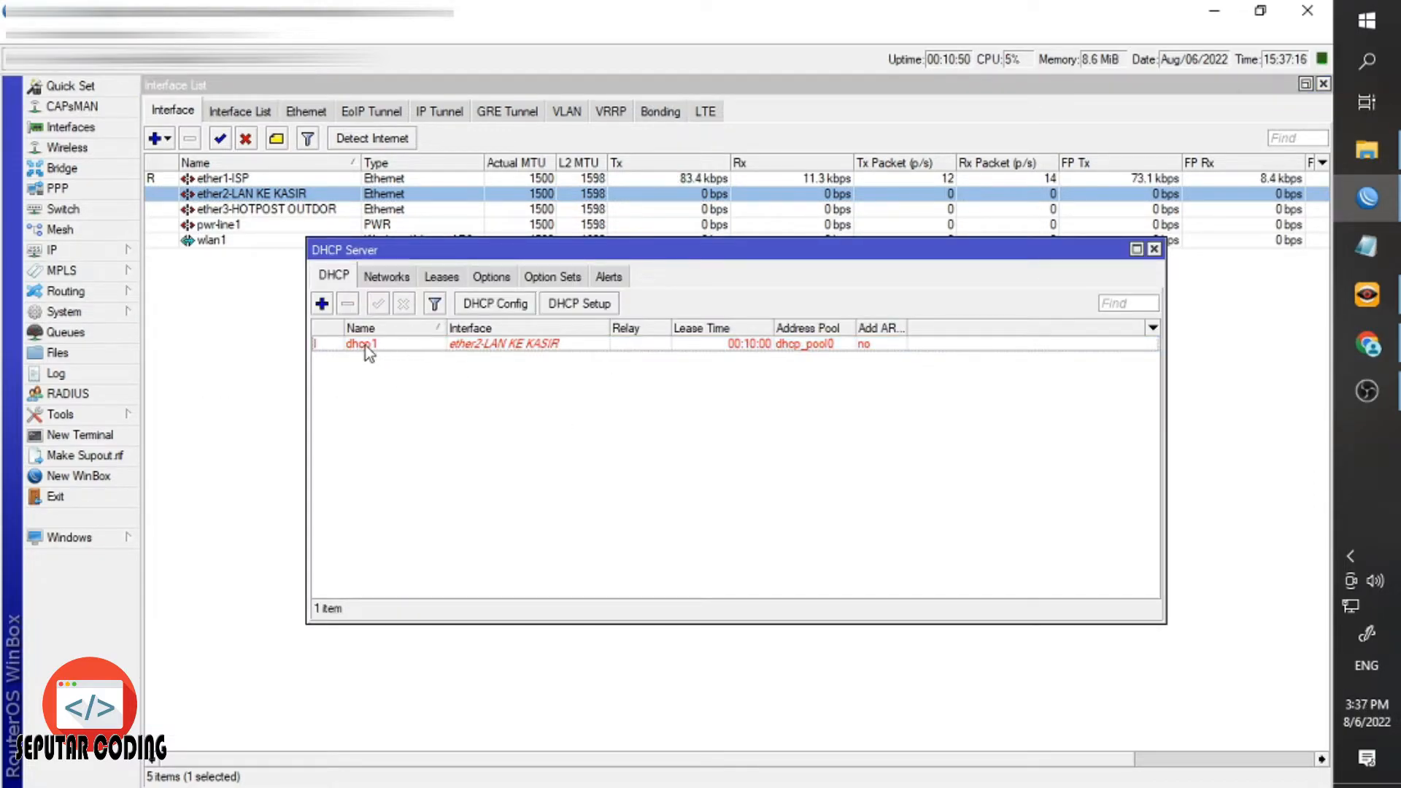
click(193, 202)
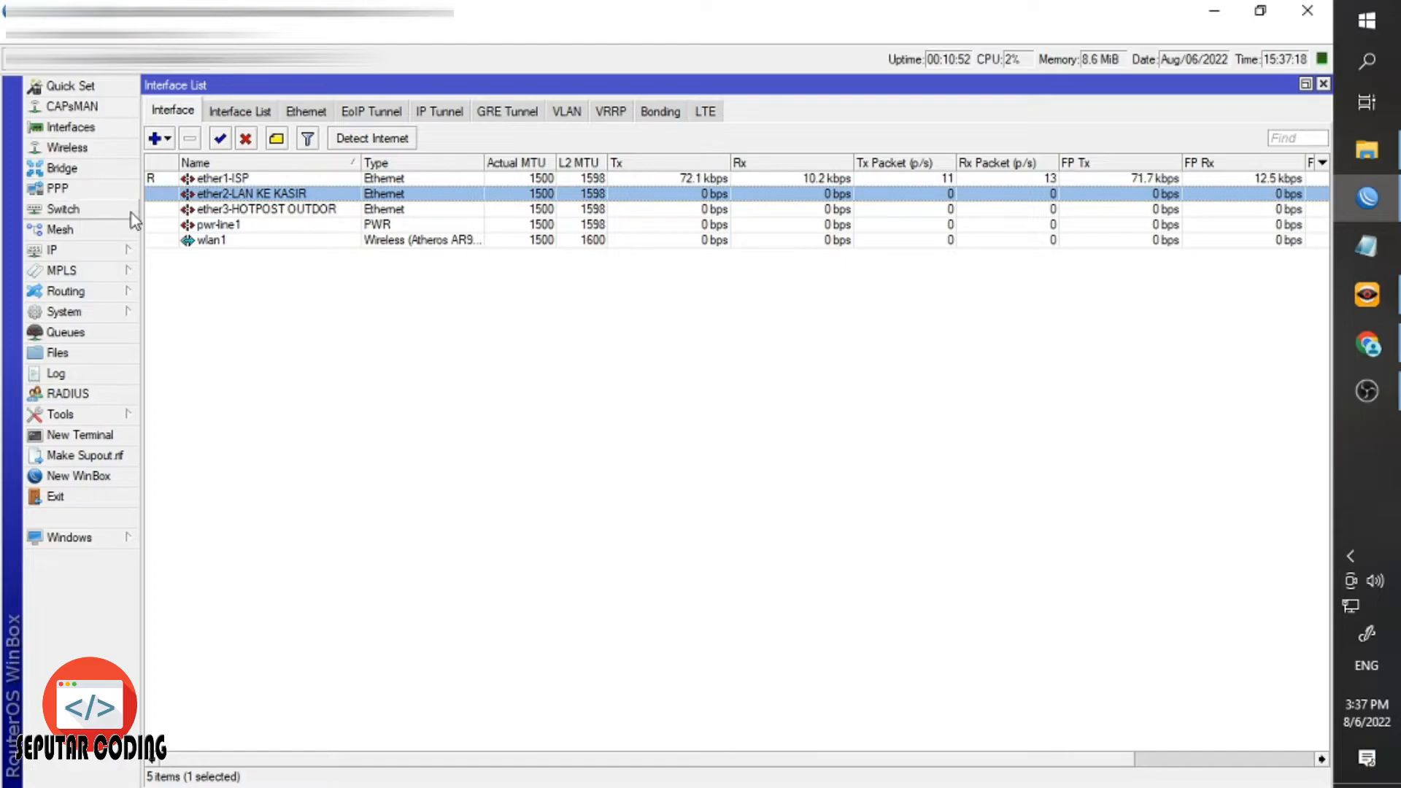
click(117, 251)
click(209, 377)
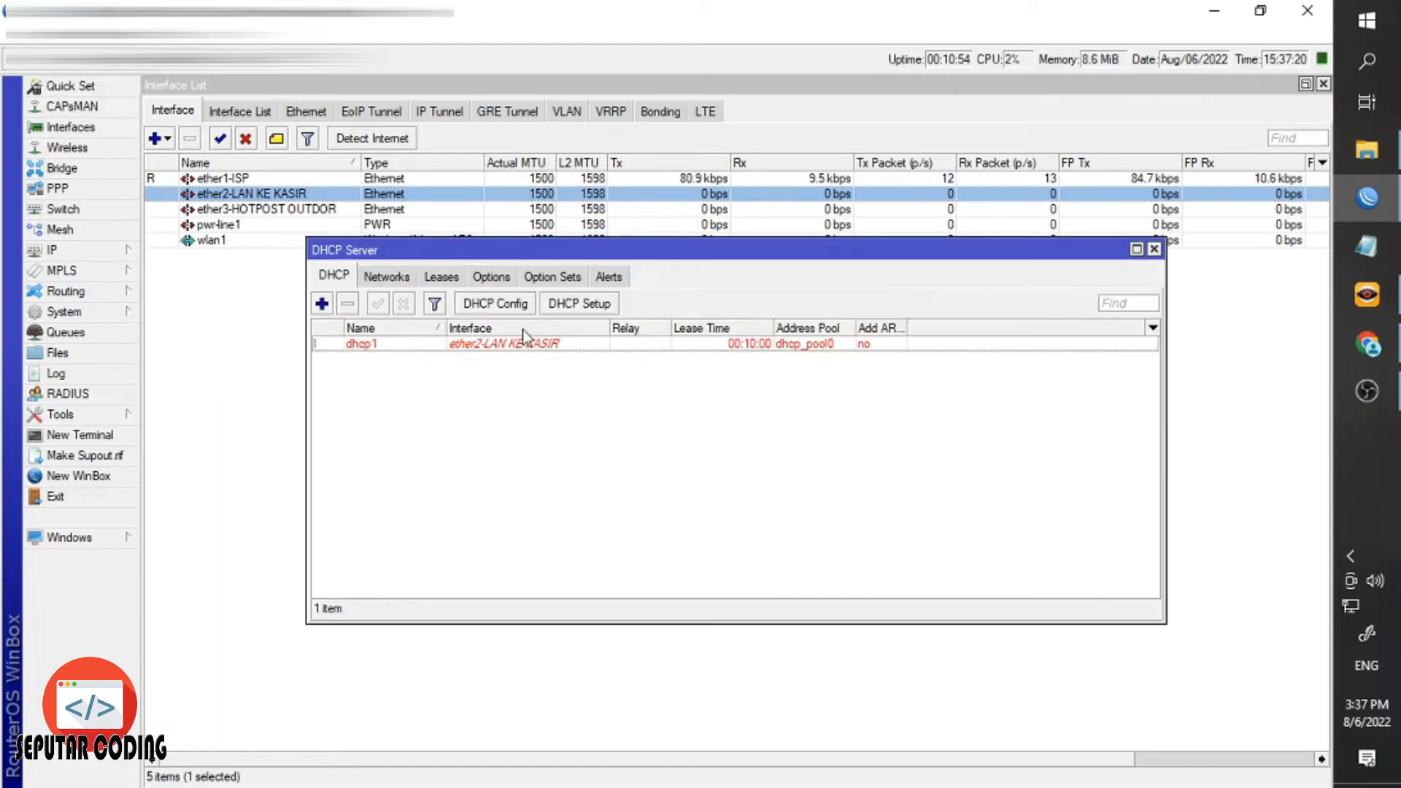
click(205, 197)
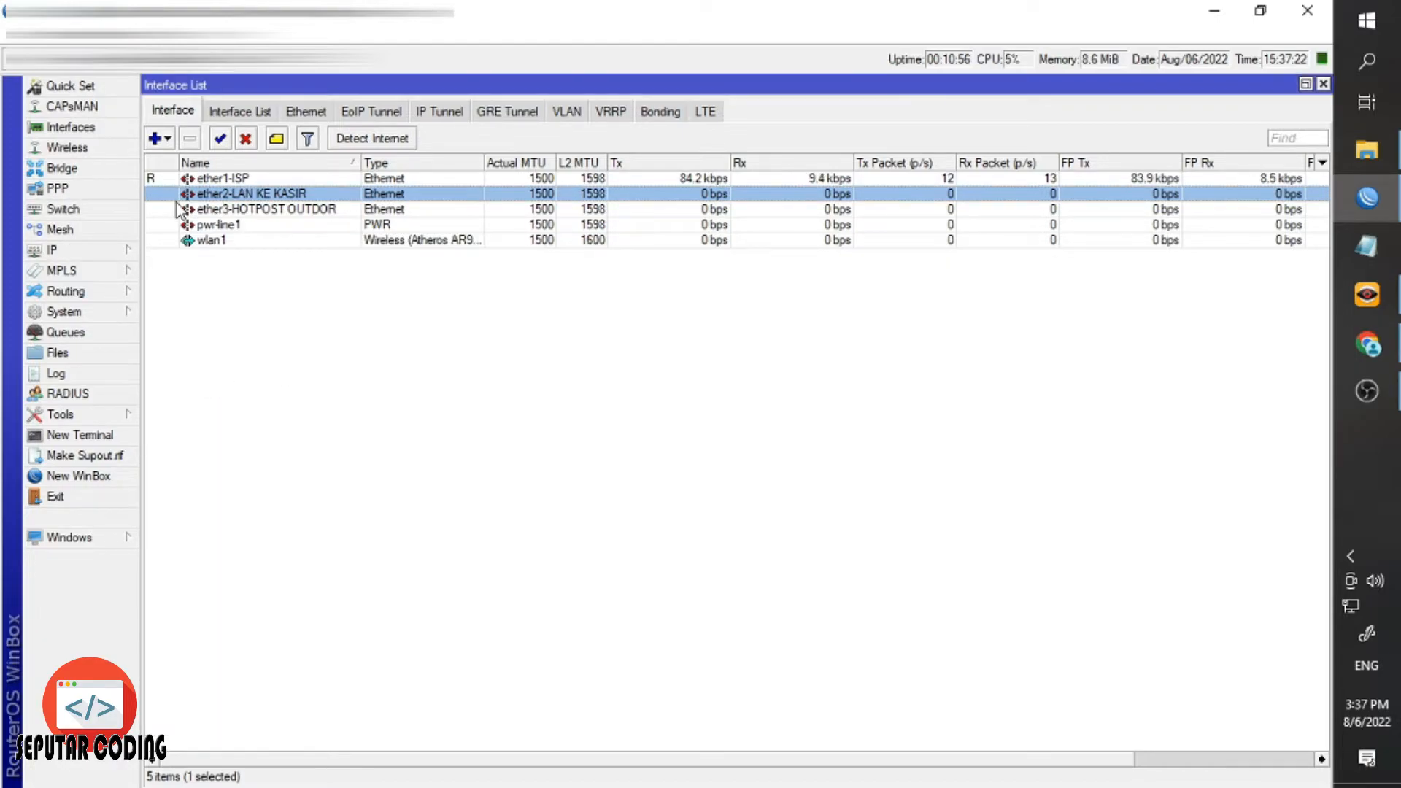
Review the ether1, ether2 and ether3 interfaces and the existing dhcp1 server.
click(189, 208)
click(187, 197)
click(172, 180)
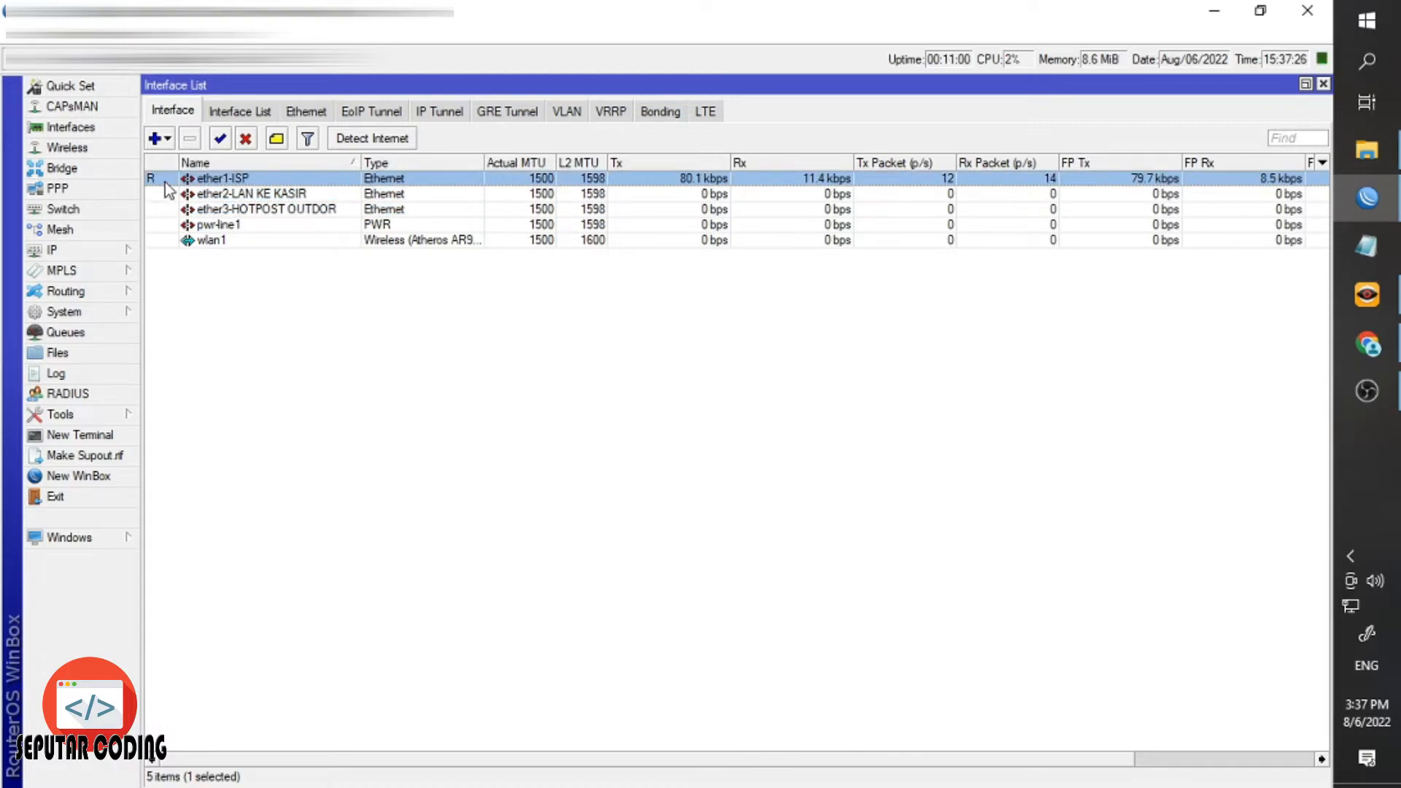
click(171, 195)
click(121, 253)
click(209, 377)
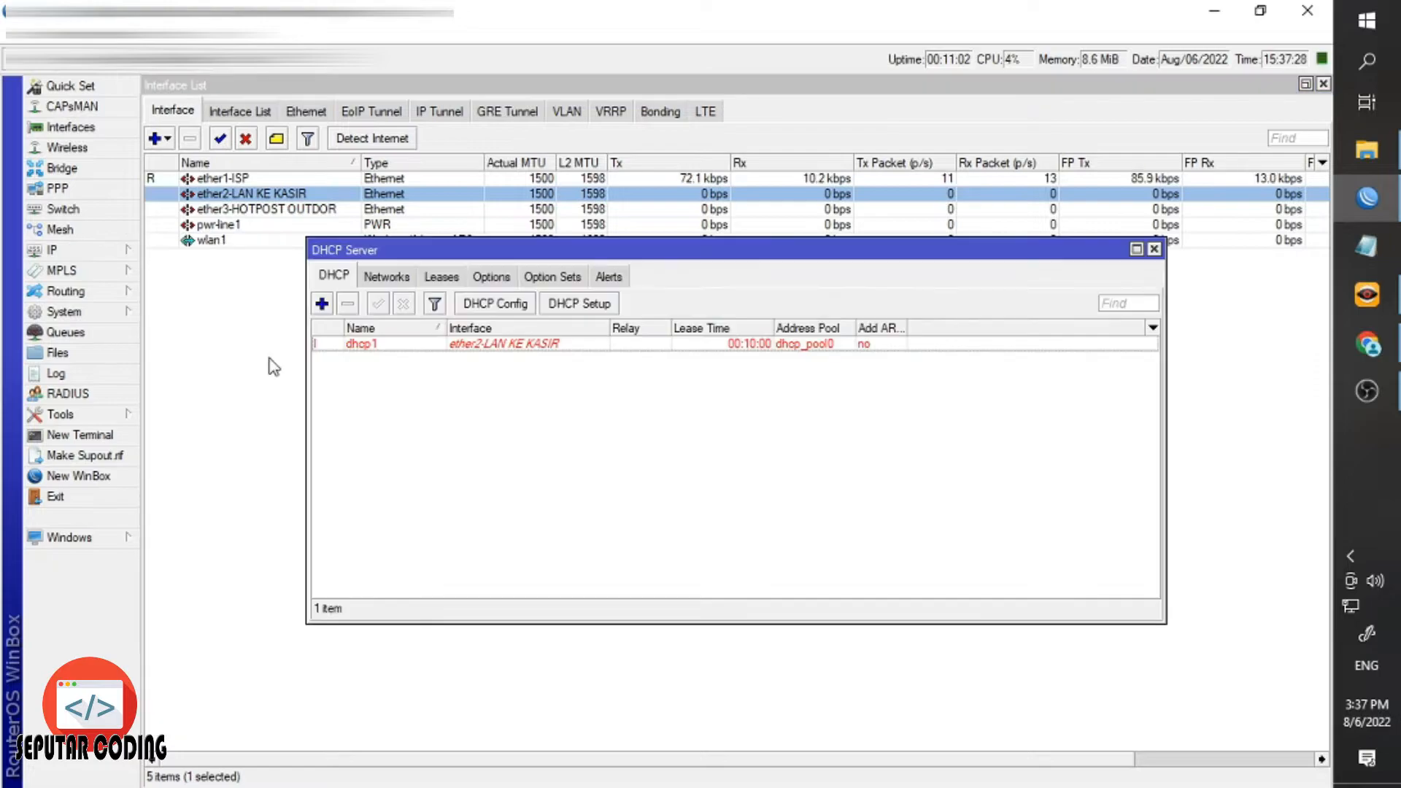
click(416, 345)
click(439, 422)
Create DHCP server dhcp2 on ether3-HOTPOST OUTDOR with the suggested settings and 00:10:00 lease.
click(575, 305)
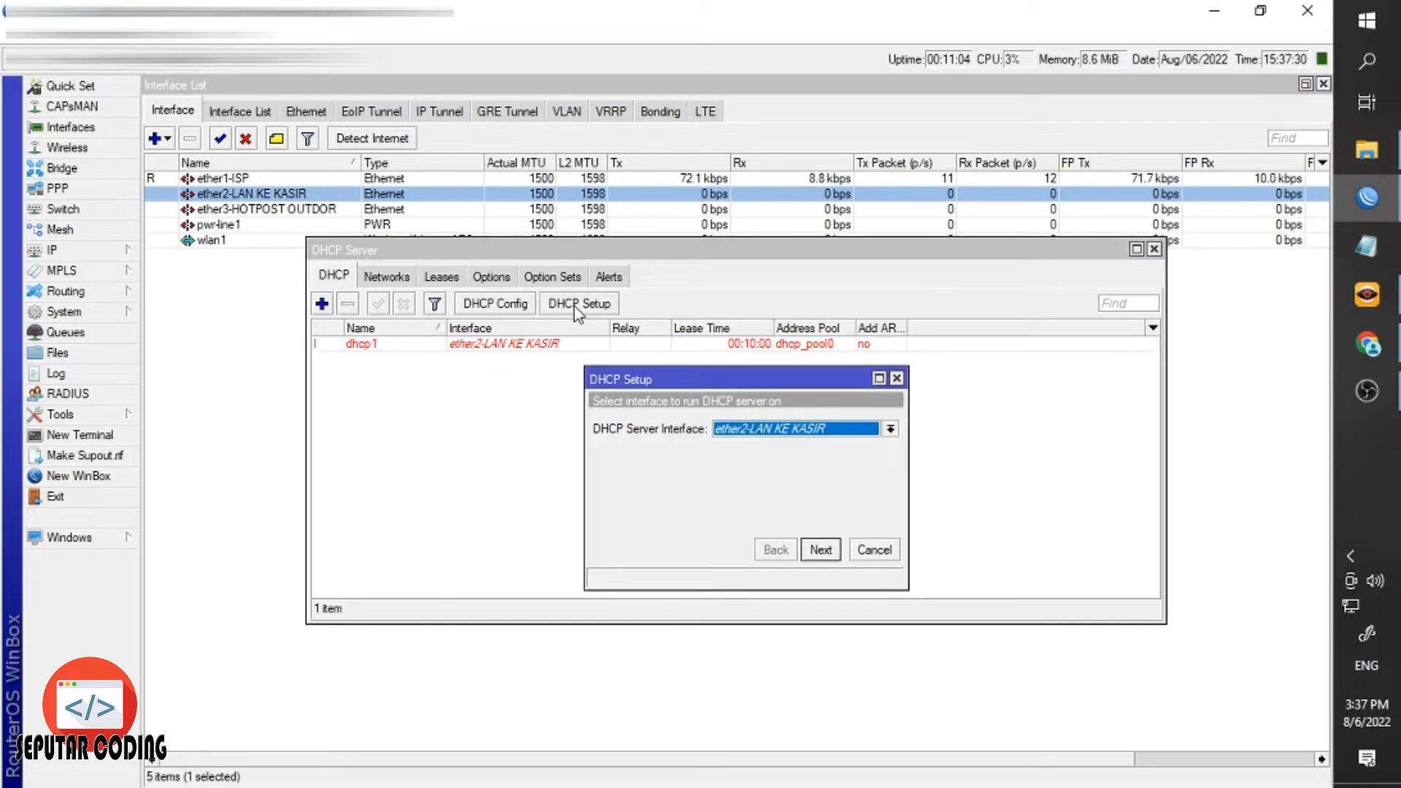
click(763, 430)
click(776, 475)
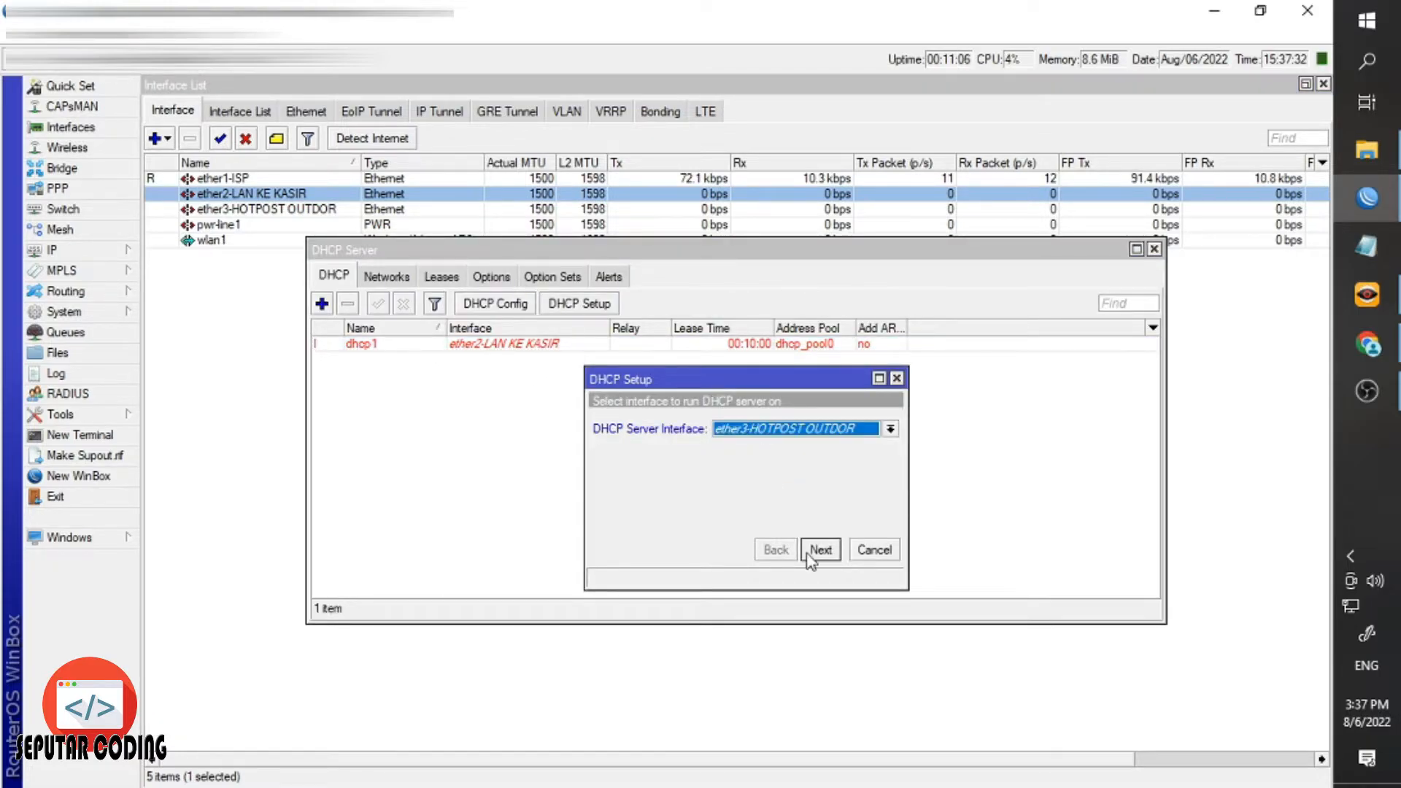
click(821, 554)
click(821, 551)
click(821, 550)
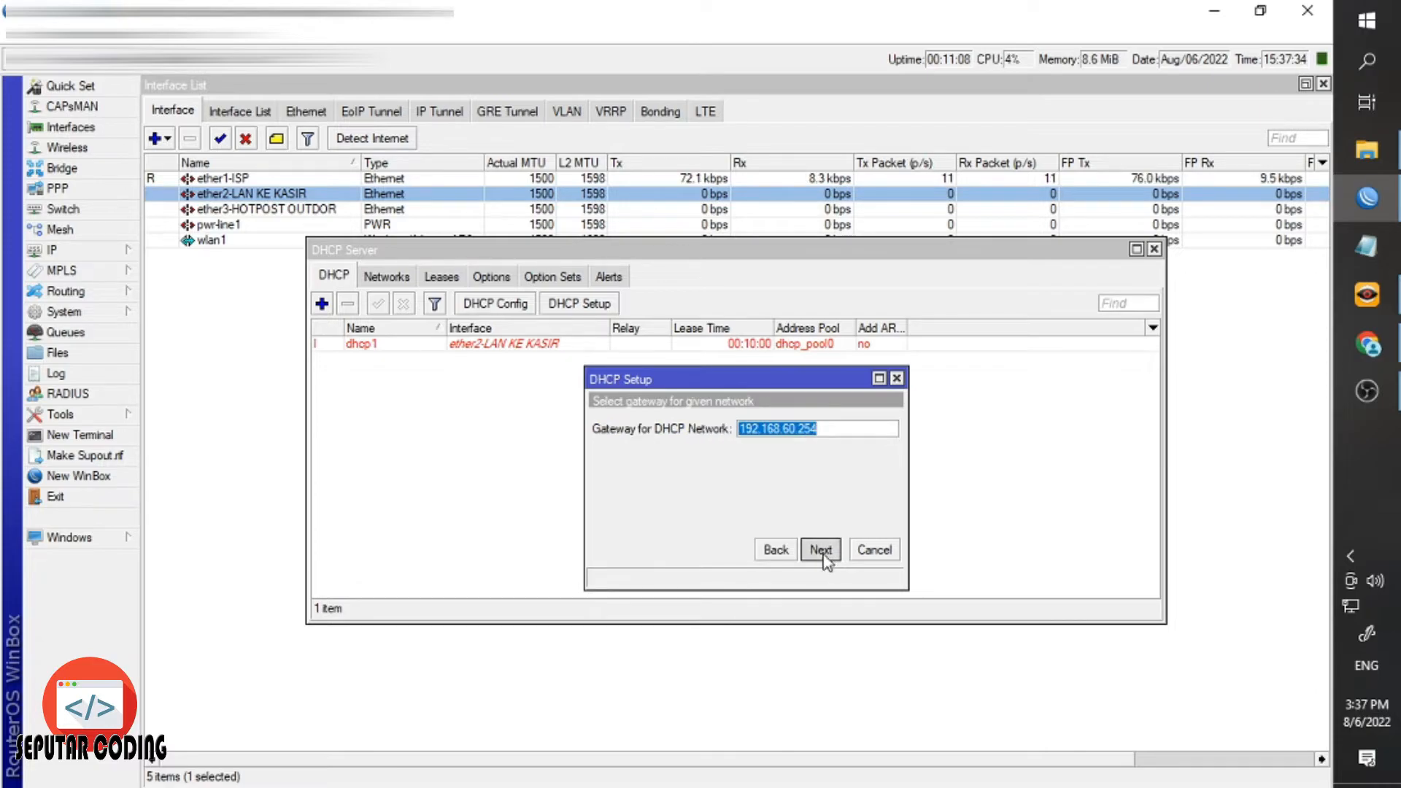
click(821, 551)
click(821, 551)
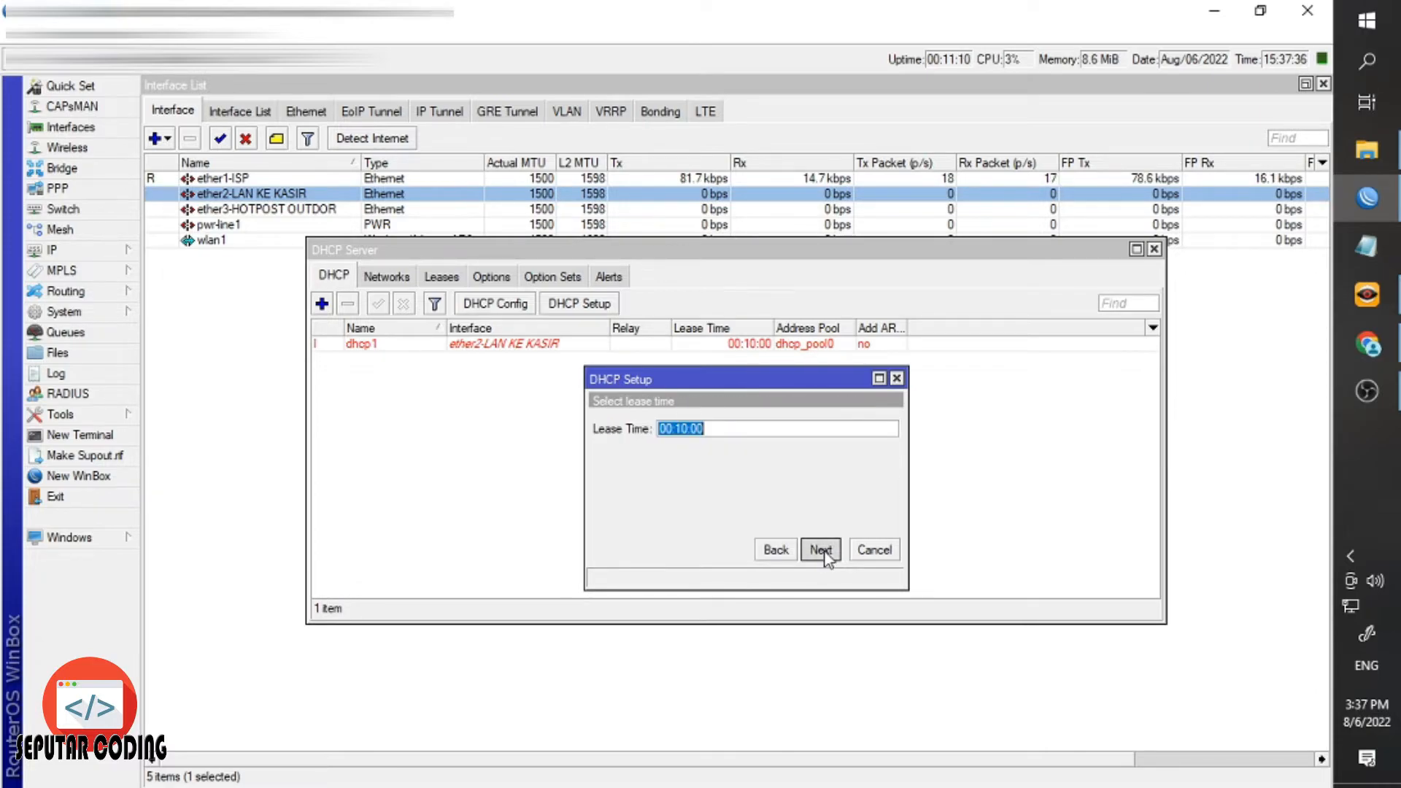
click(821, 551)
click(738, 424)
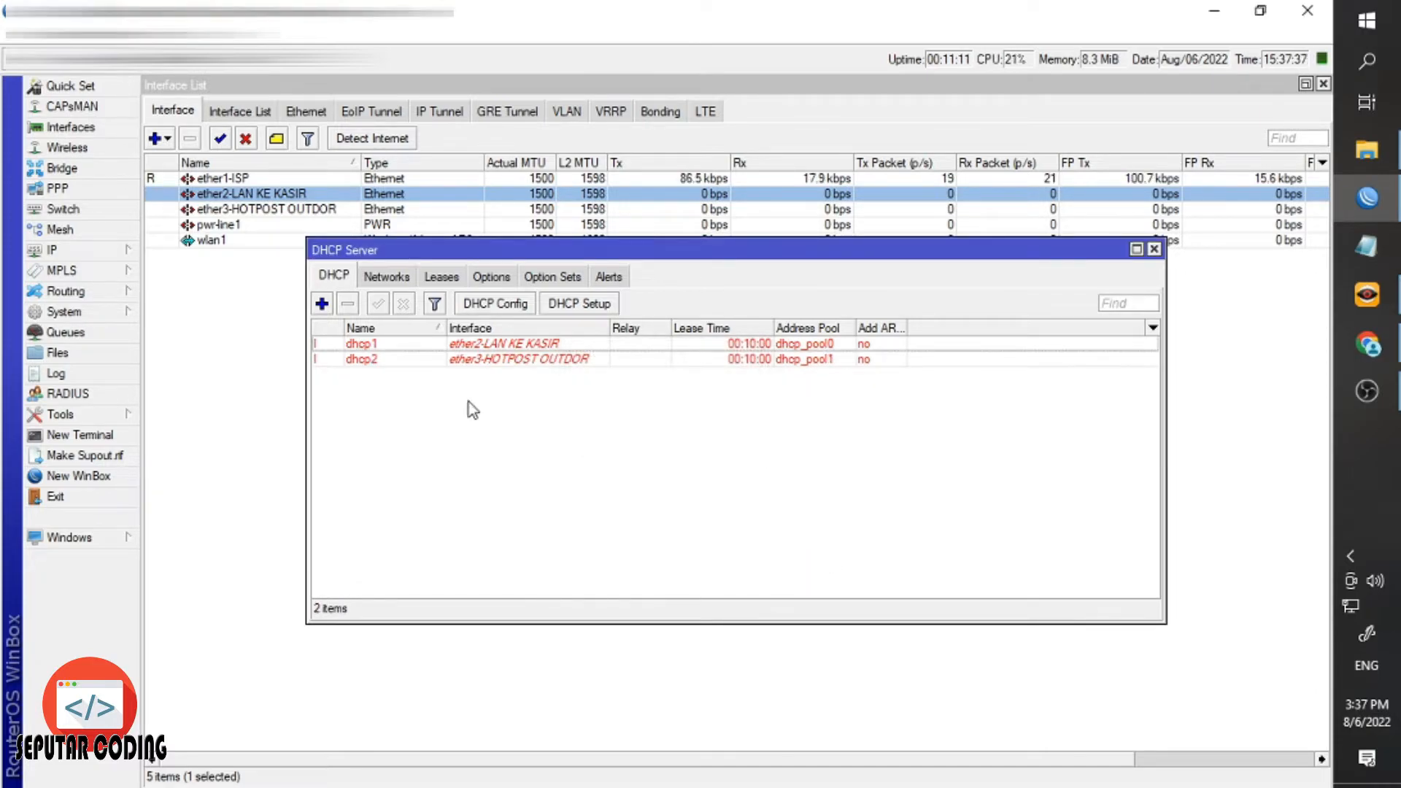
click(386, 358)
Create DHCP server dhcp3 on wlan1 for 192.168.70.0/24 with the suggested settings.
click(590, 307)
click(751, 430)
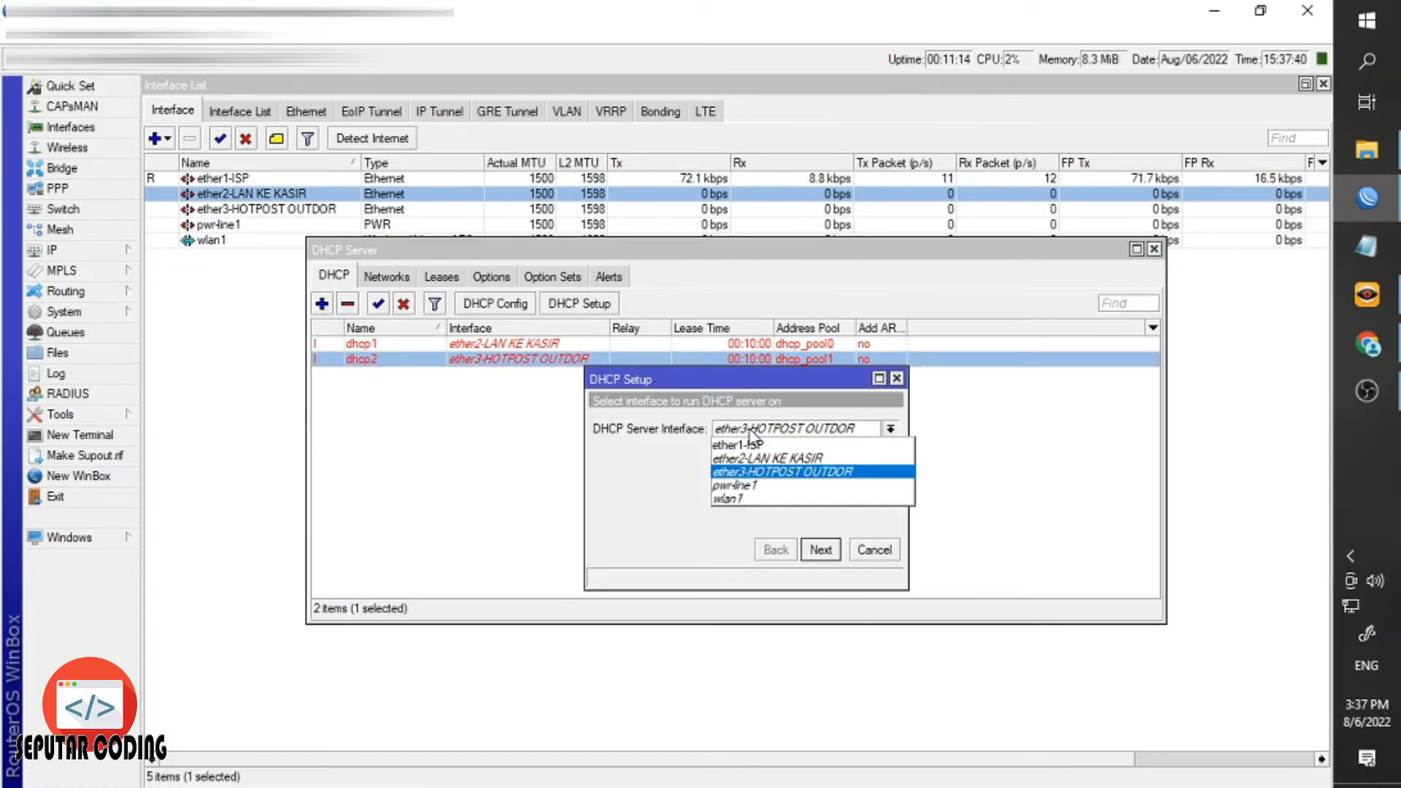
click(729, 498)
click(821, 550)
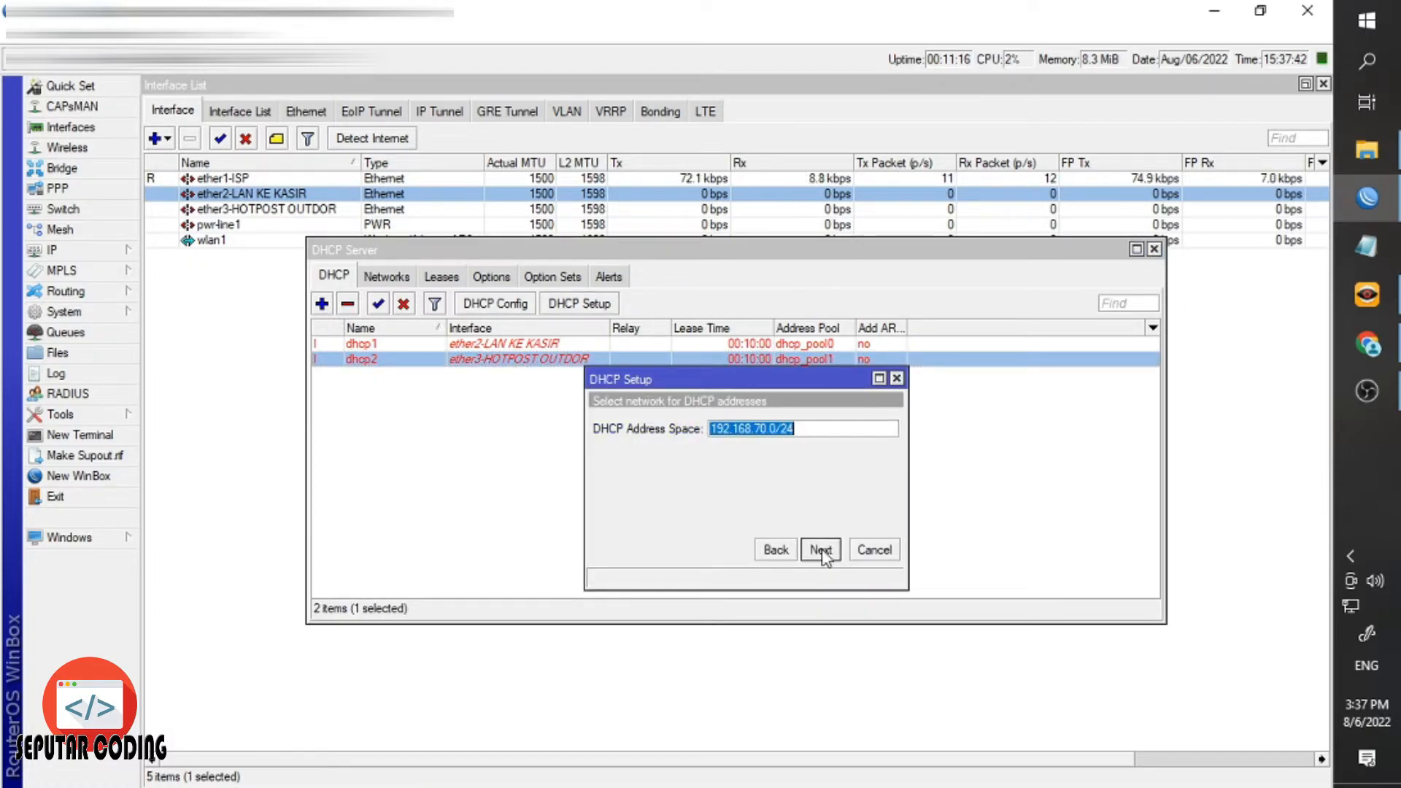
click(821, 551)
click(821, 551)
click(820, 550)
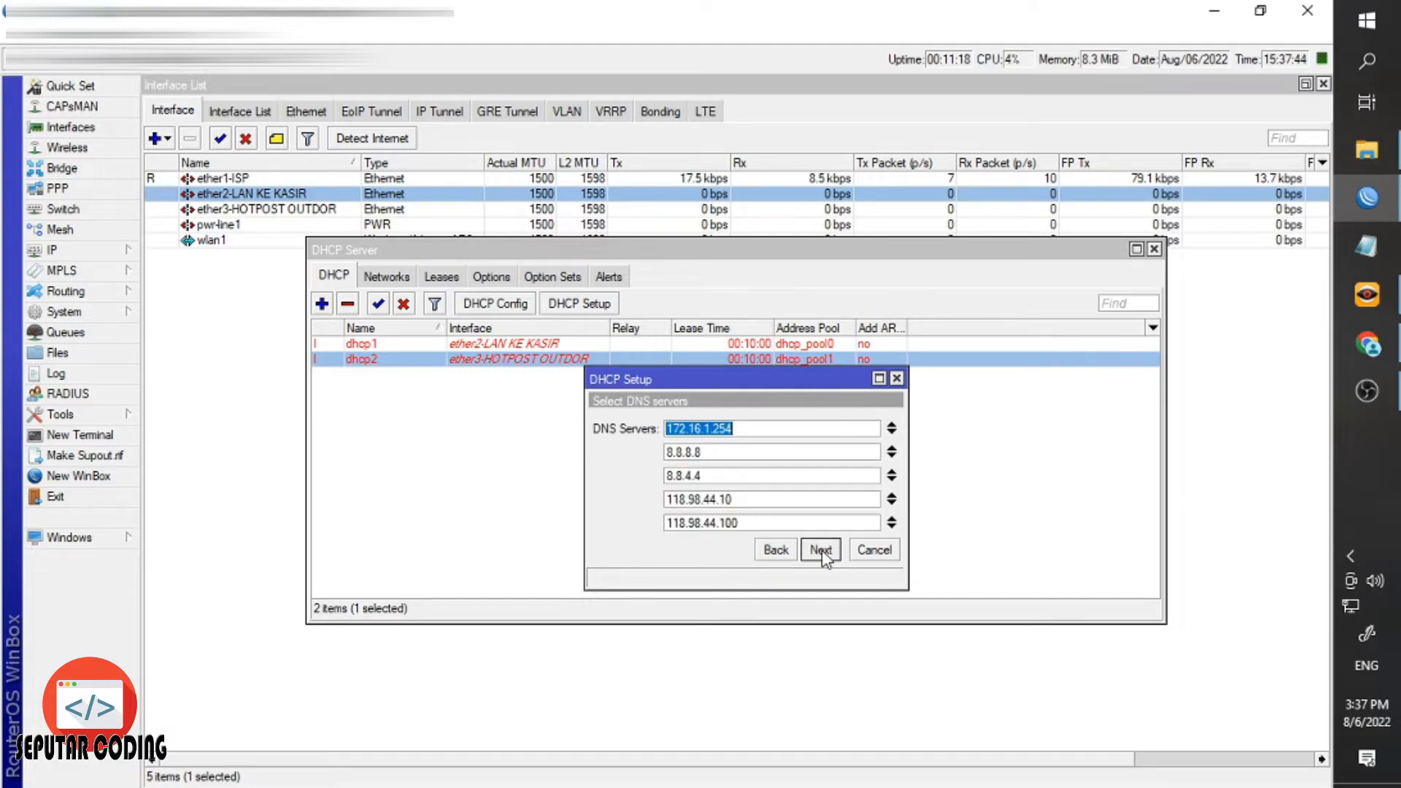
click(821, 551)
click(820, 550)
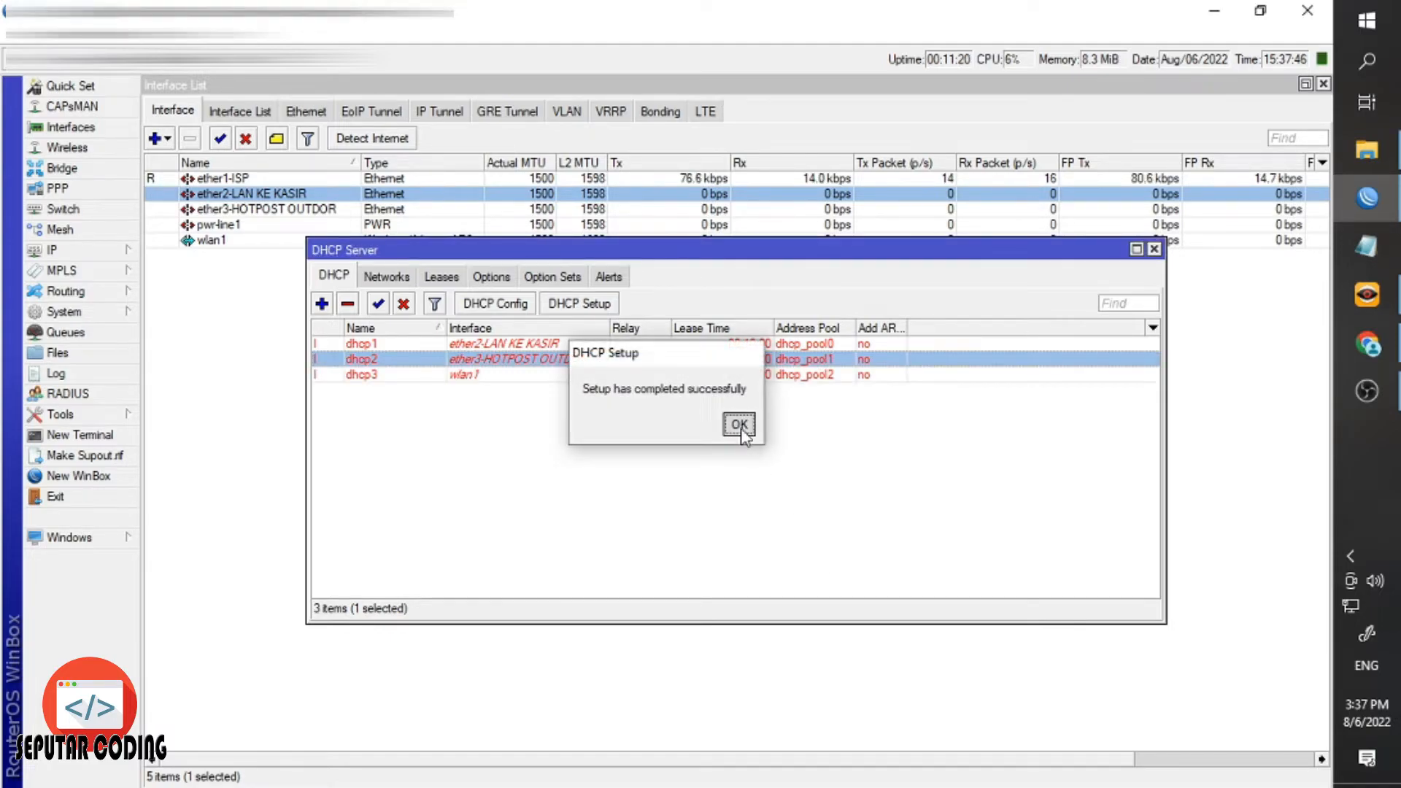
click(739, 425)
click(470, 378)
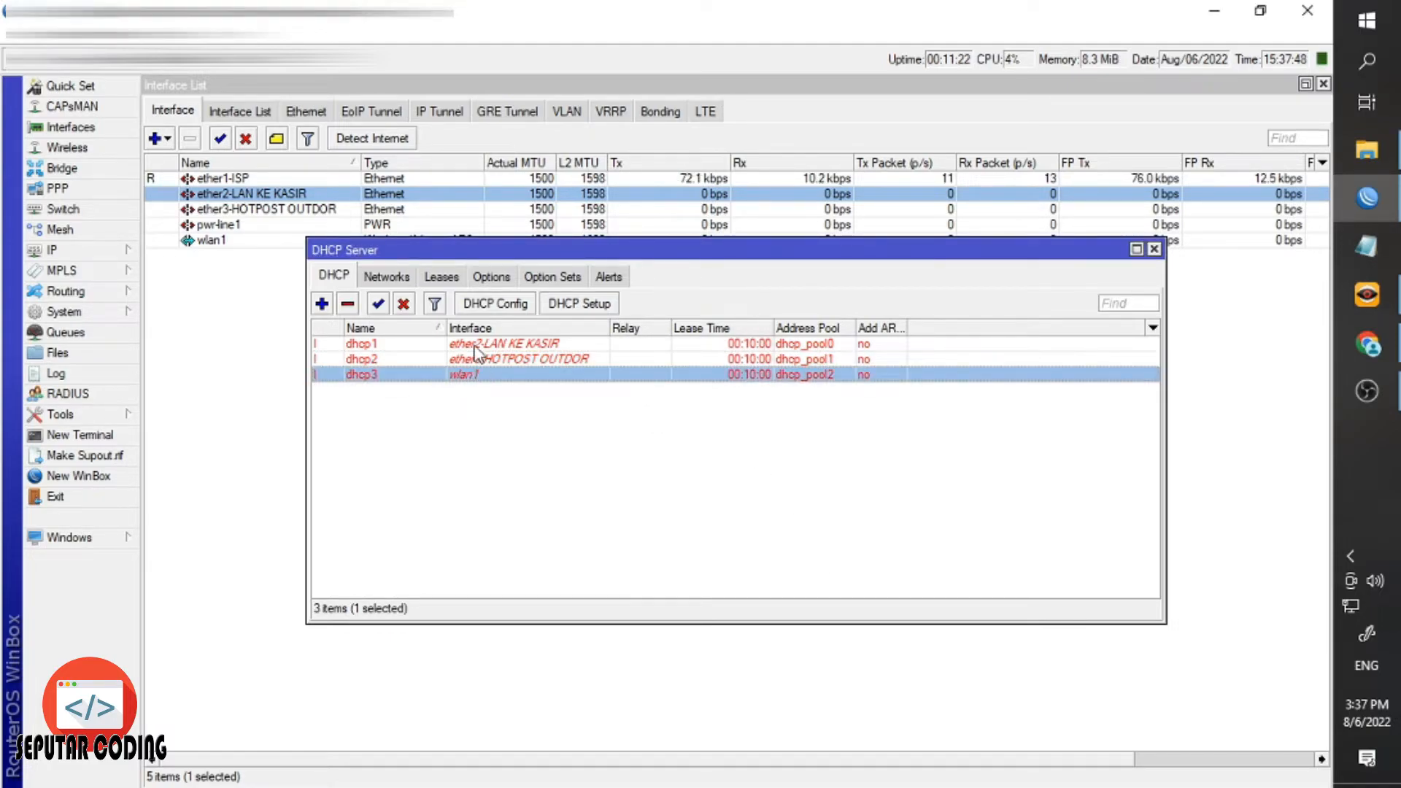
click(476, 345)
Compare the dhcp1 and dhcp3 servers, then close the DHCP Server list.
click(478, 375)
click(476, 346)
click(482, 397)
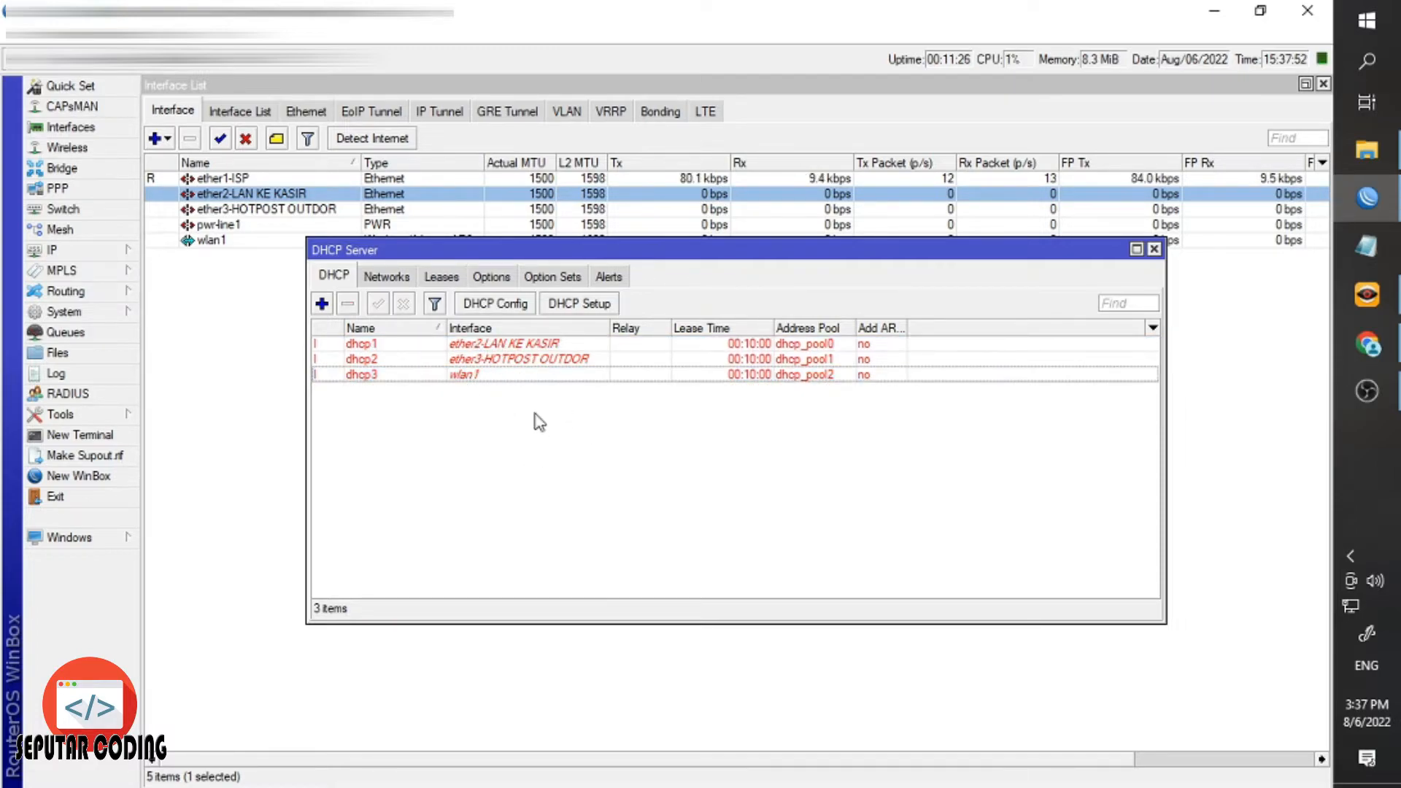
click(1153, 250)
Reopen the DHCP Server list lower on screen and show the nearby Wi-Fi networks.
click(100, 252)
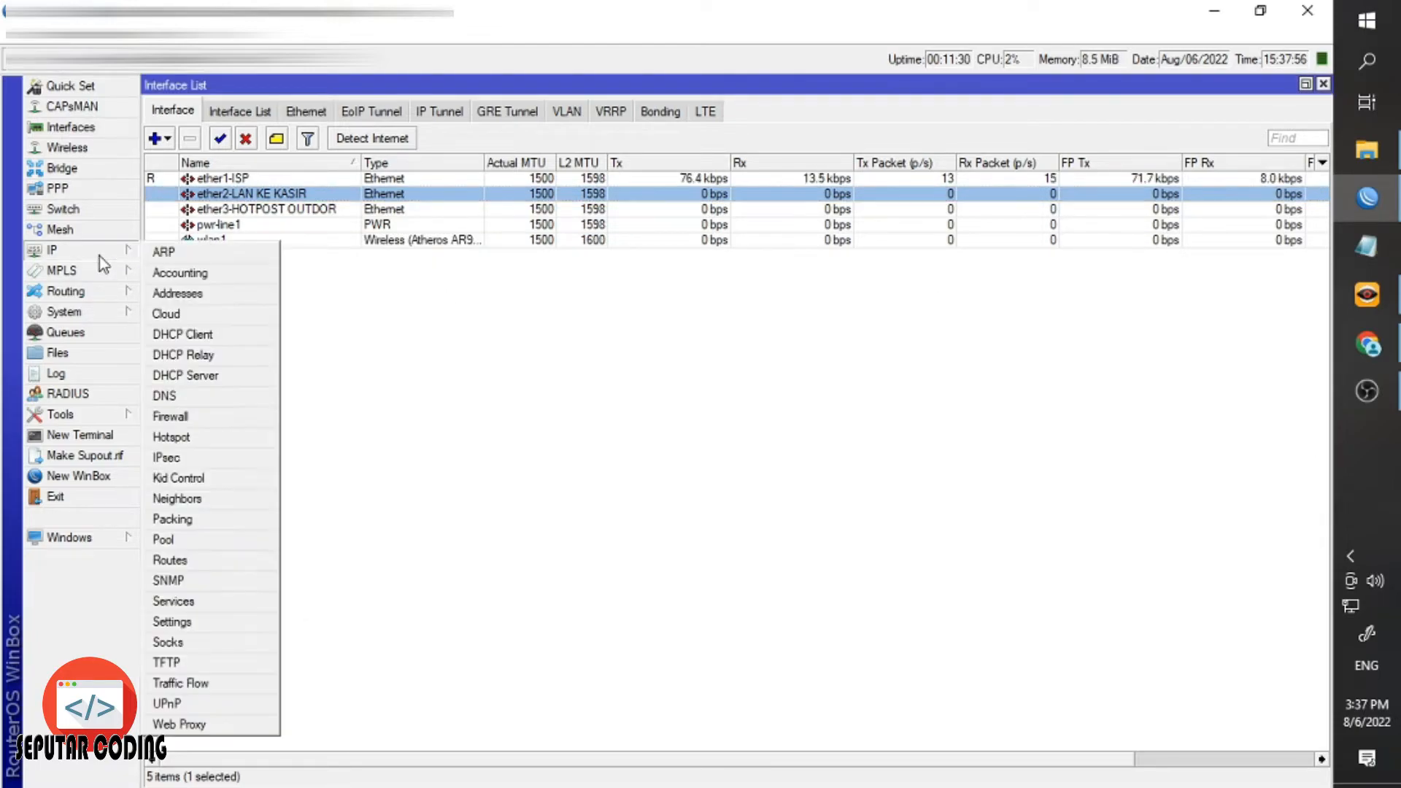
click(439, 327)
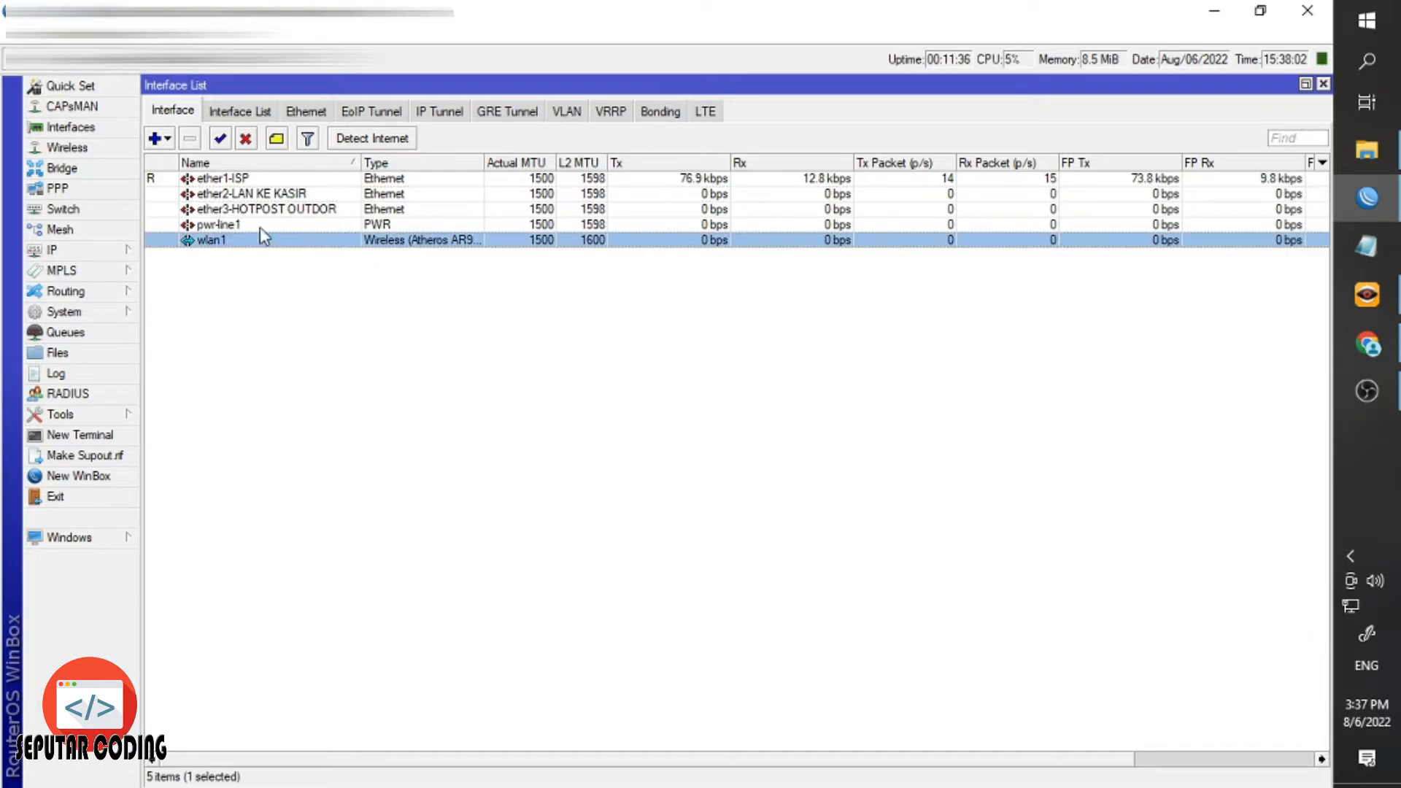
click(125, 256)
click(223, 375)
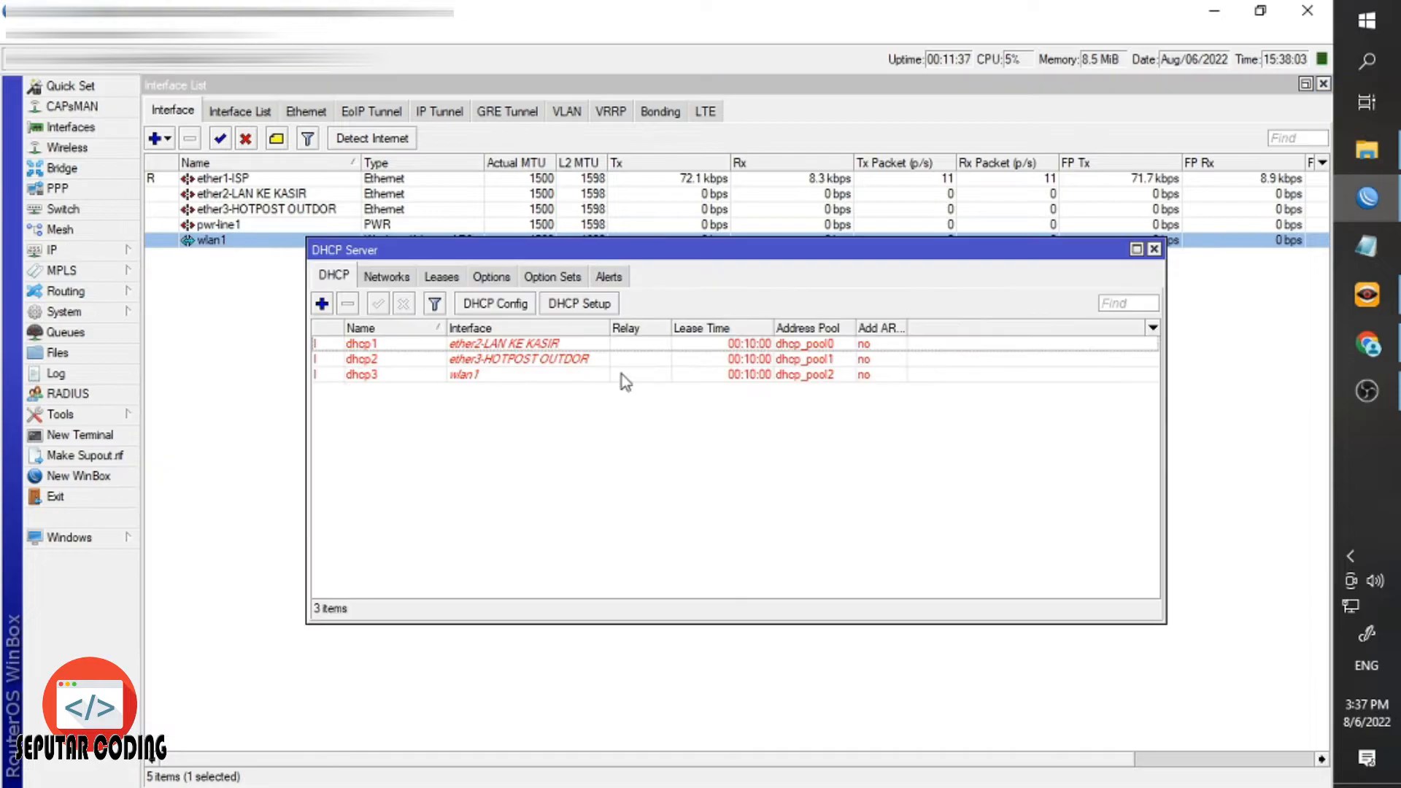
drag(720, 250, 679, 351)
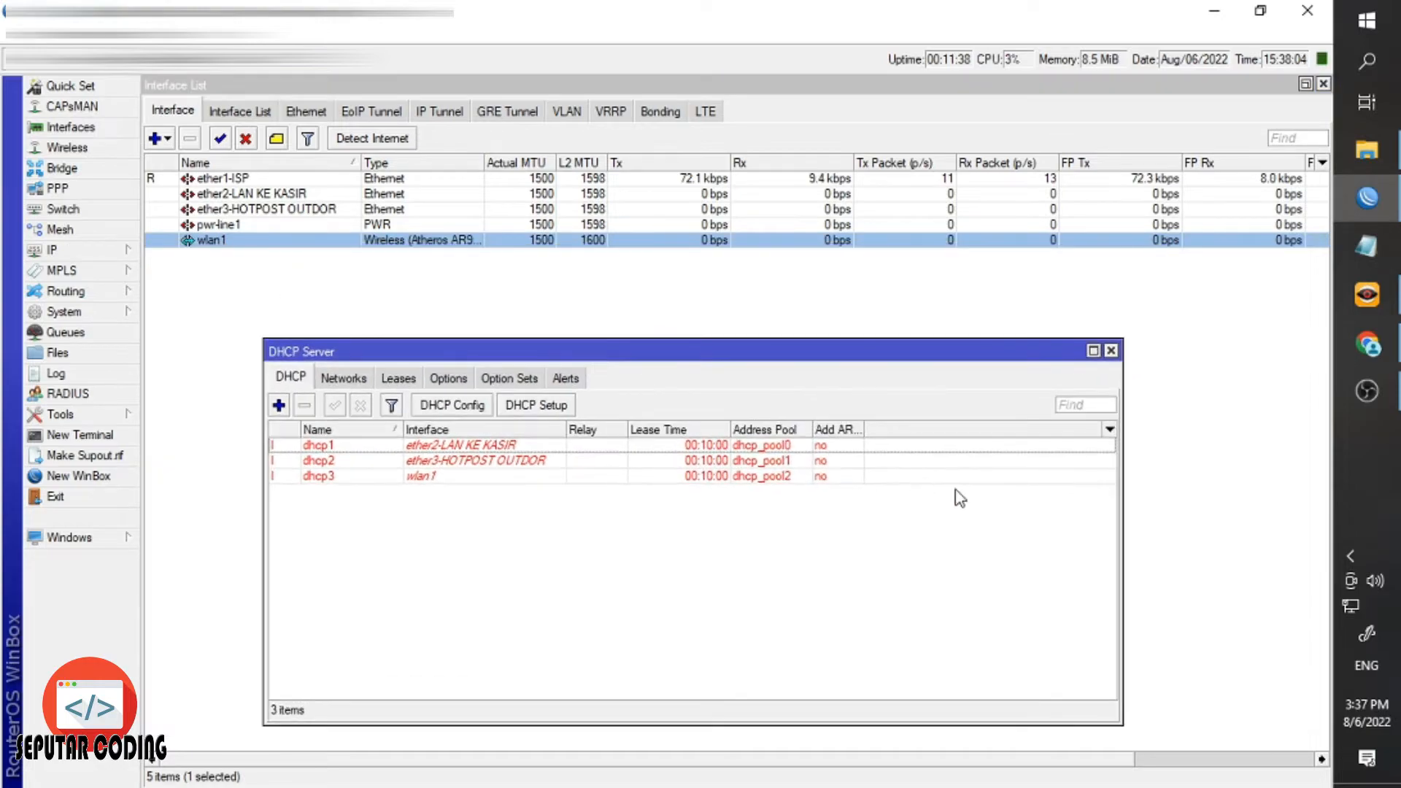
click(1352, 608)
Connect the laptop to the open KAFE TARIA Wi-Fi network.
scroll(1092, 515, down, 4)
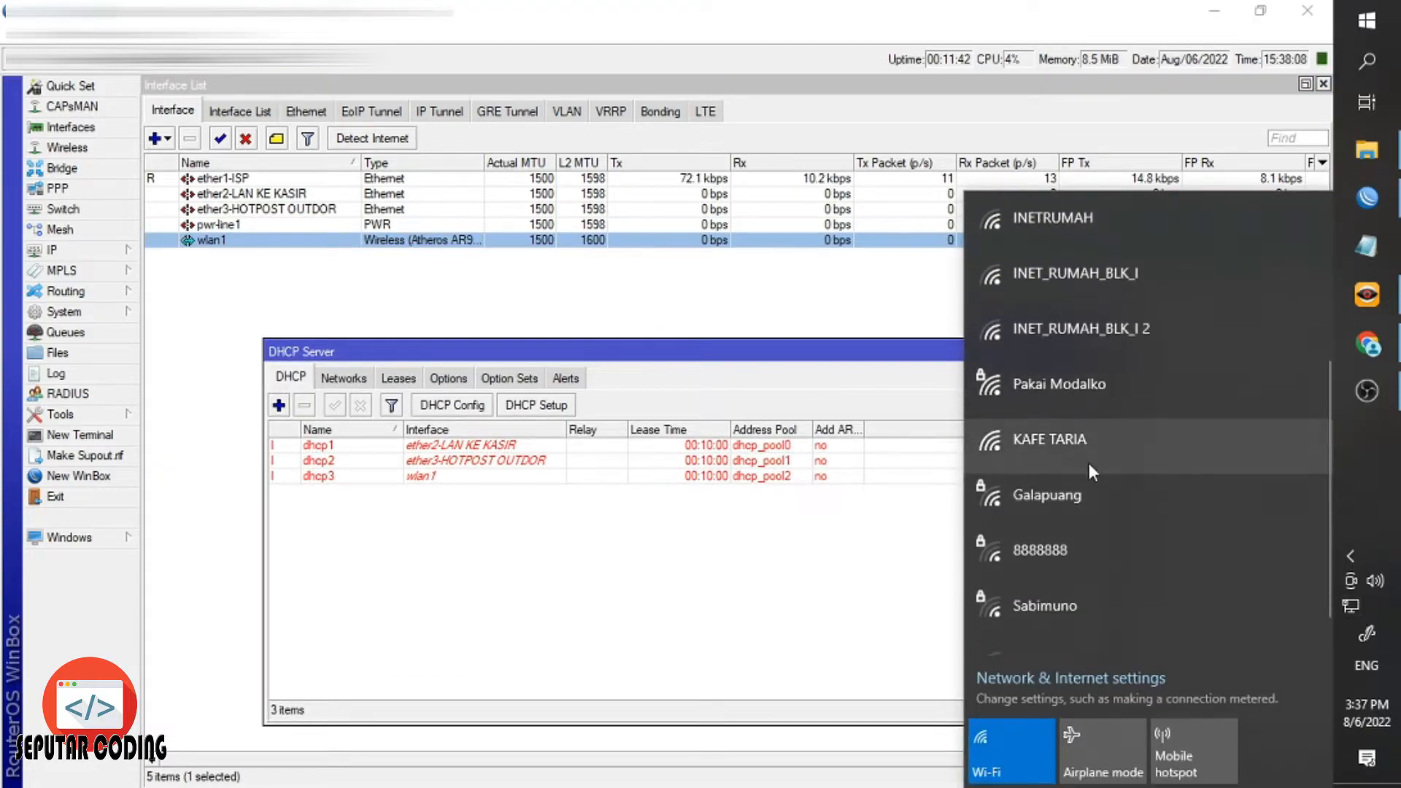
click(1098, 478)
click(1213, 585)
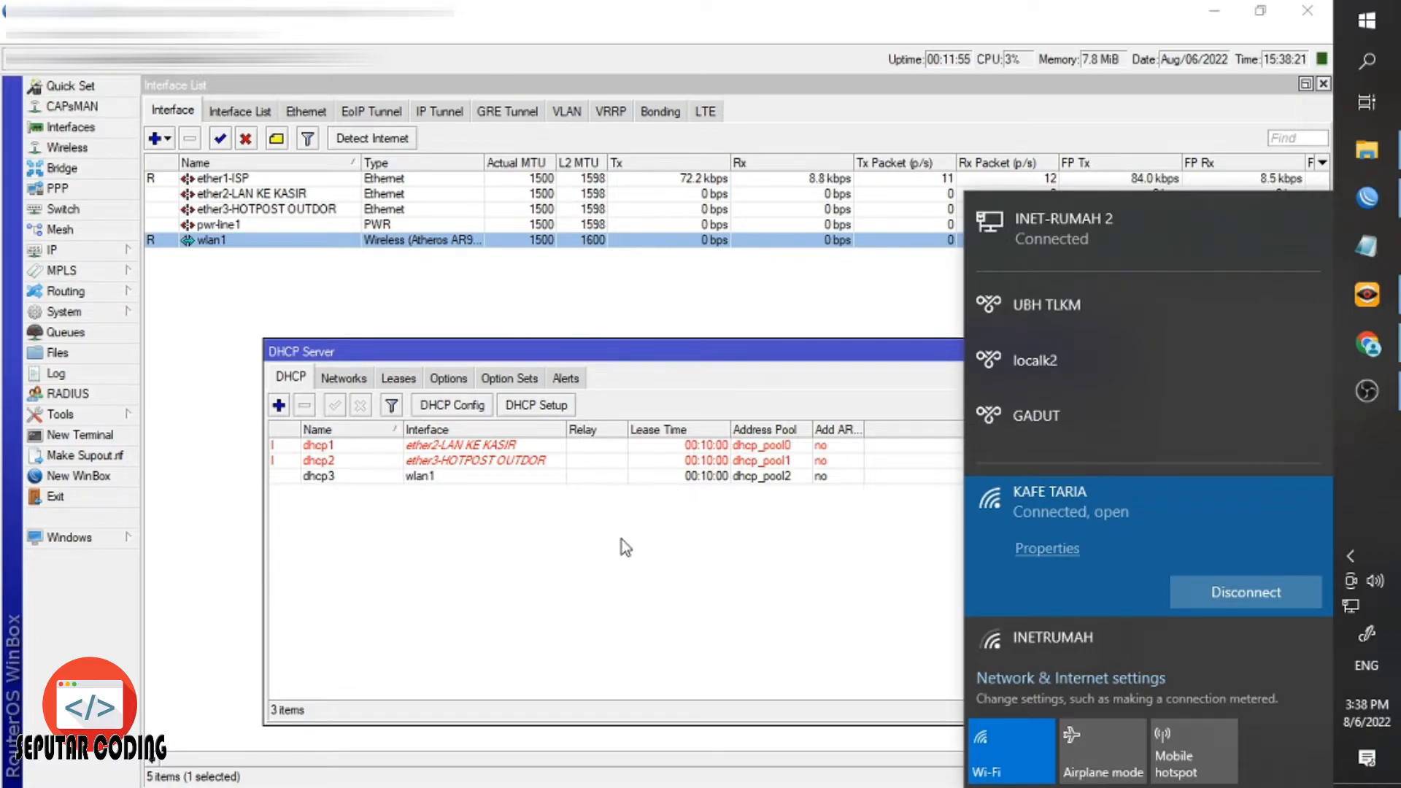
click(533, 478)
Disconnect from KAFE TARIA and close Winbox's DHCP Server list.
click(1350, 604)
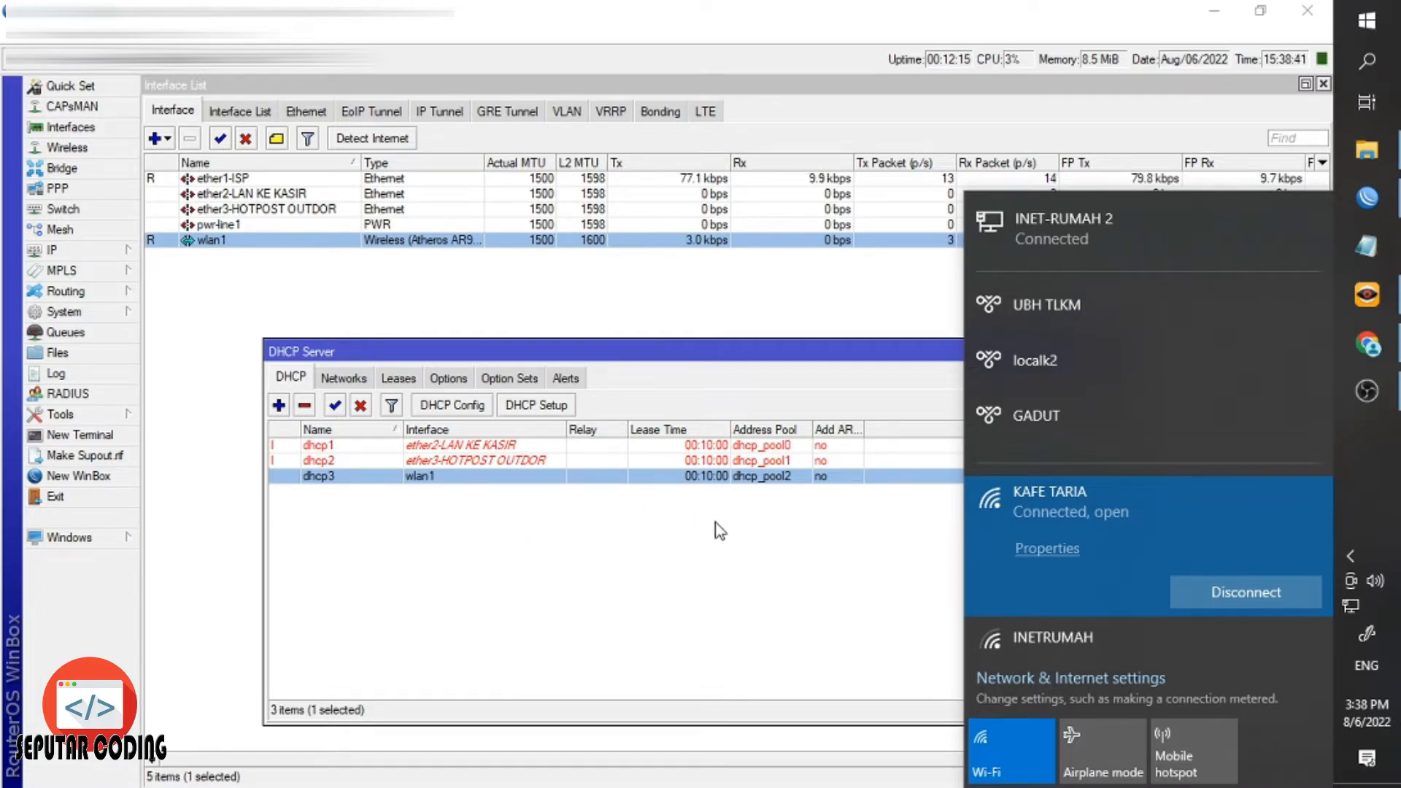
click(1202, 592)
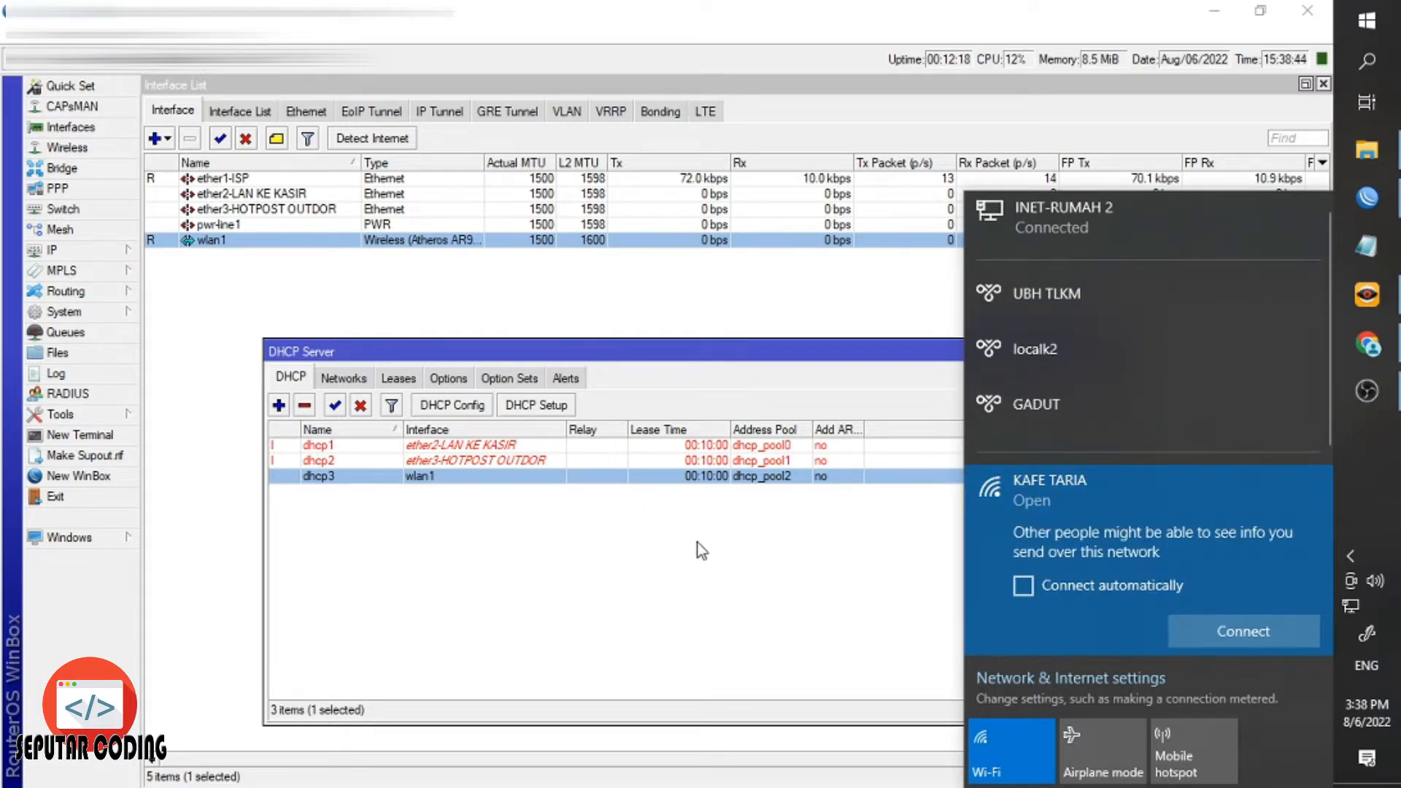
click(504, 523)
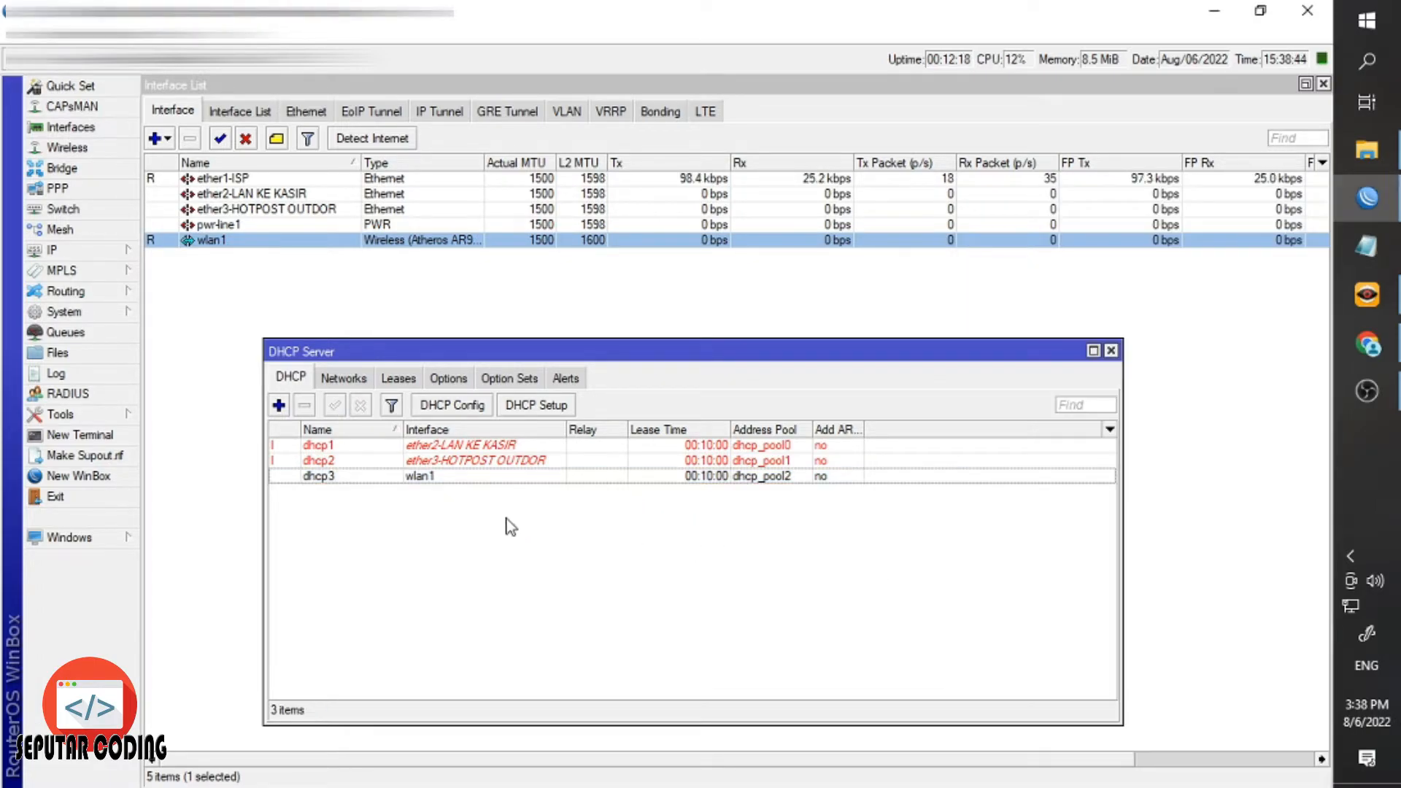
click(1110, 351)
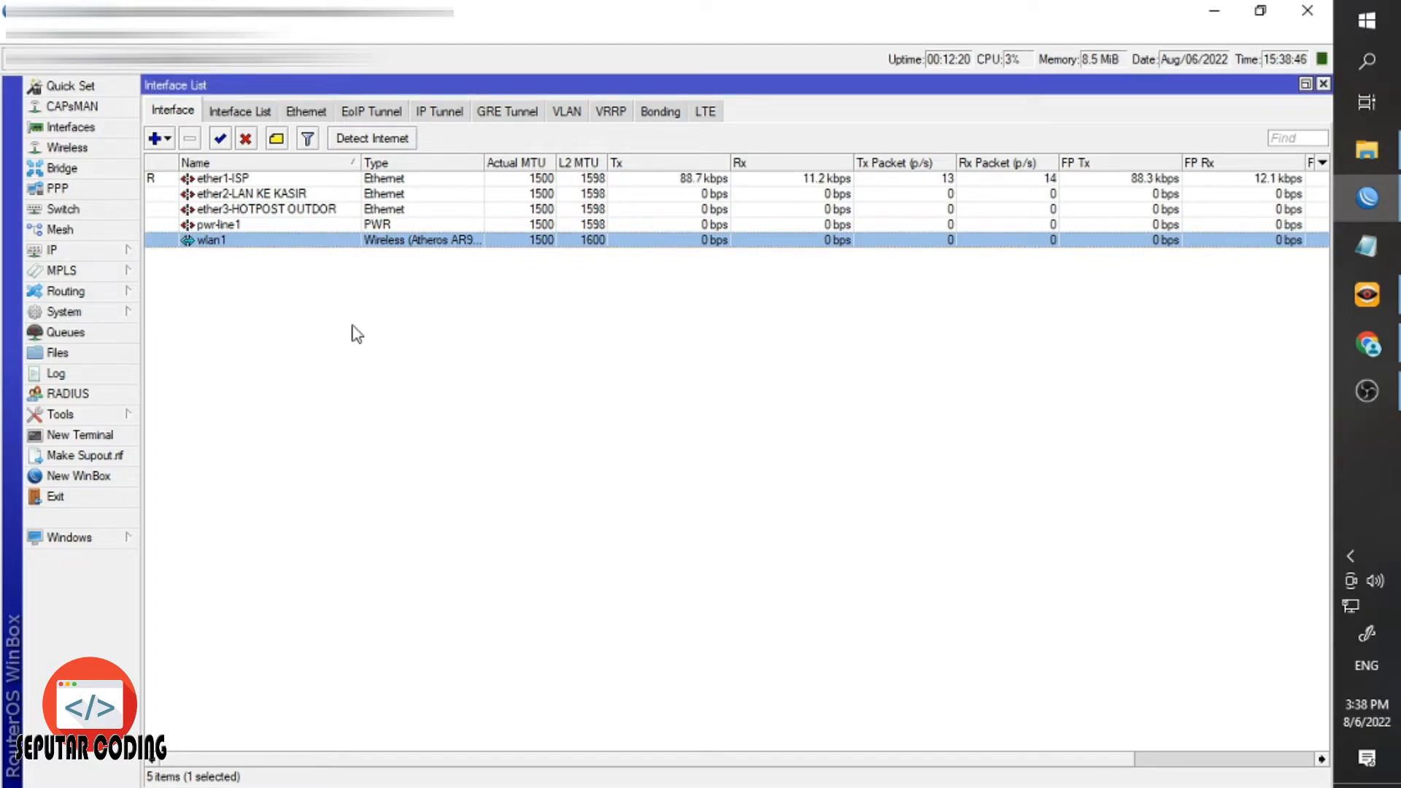
Start Hotspot Setup from IP > Hotspot Servers on the ether3-HOTPOST OUTDOR interface.
click(95, 259)
click(210, 435)
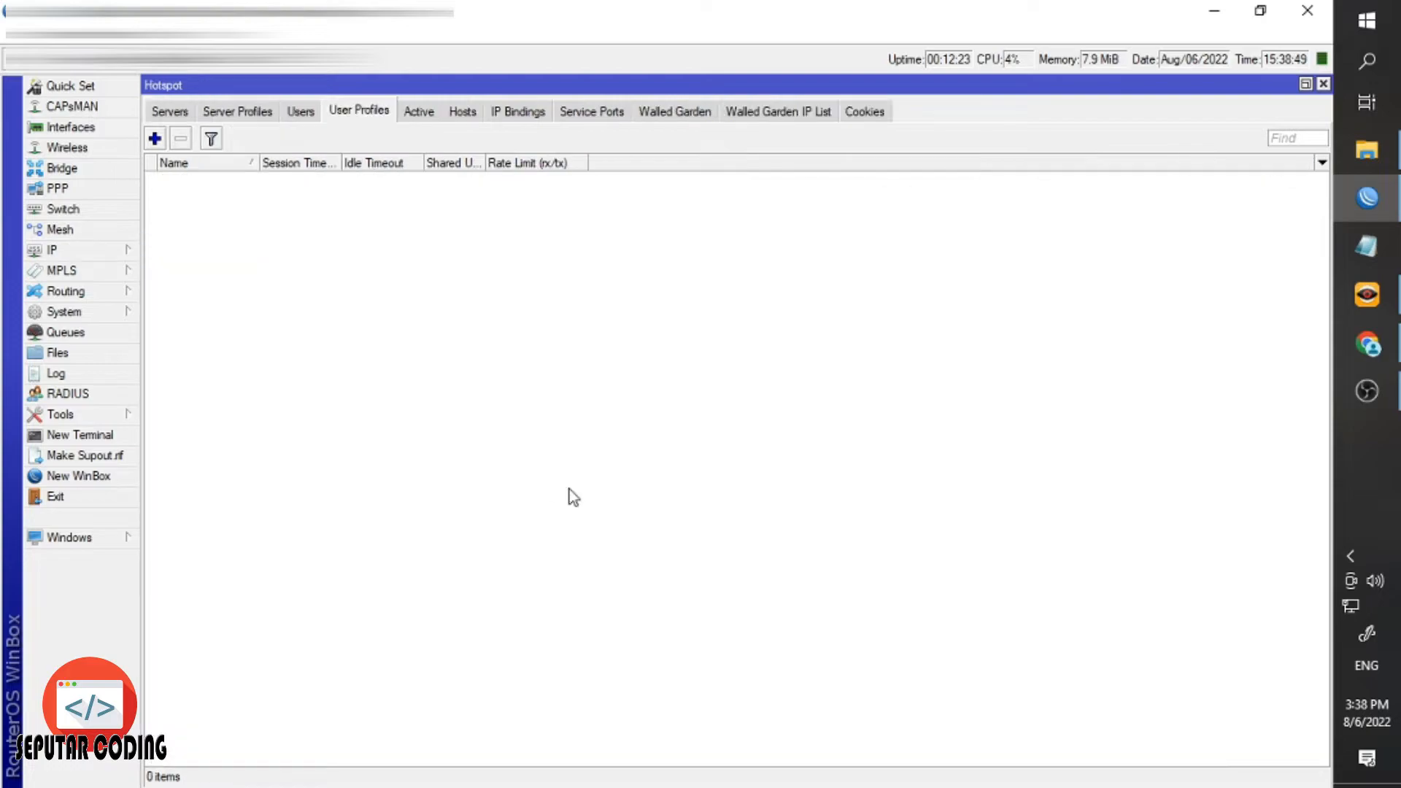
click(181, 117)
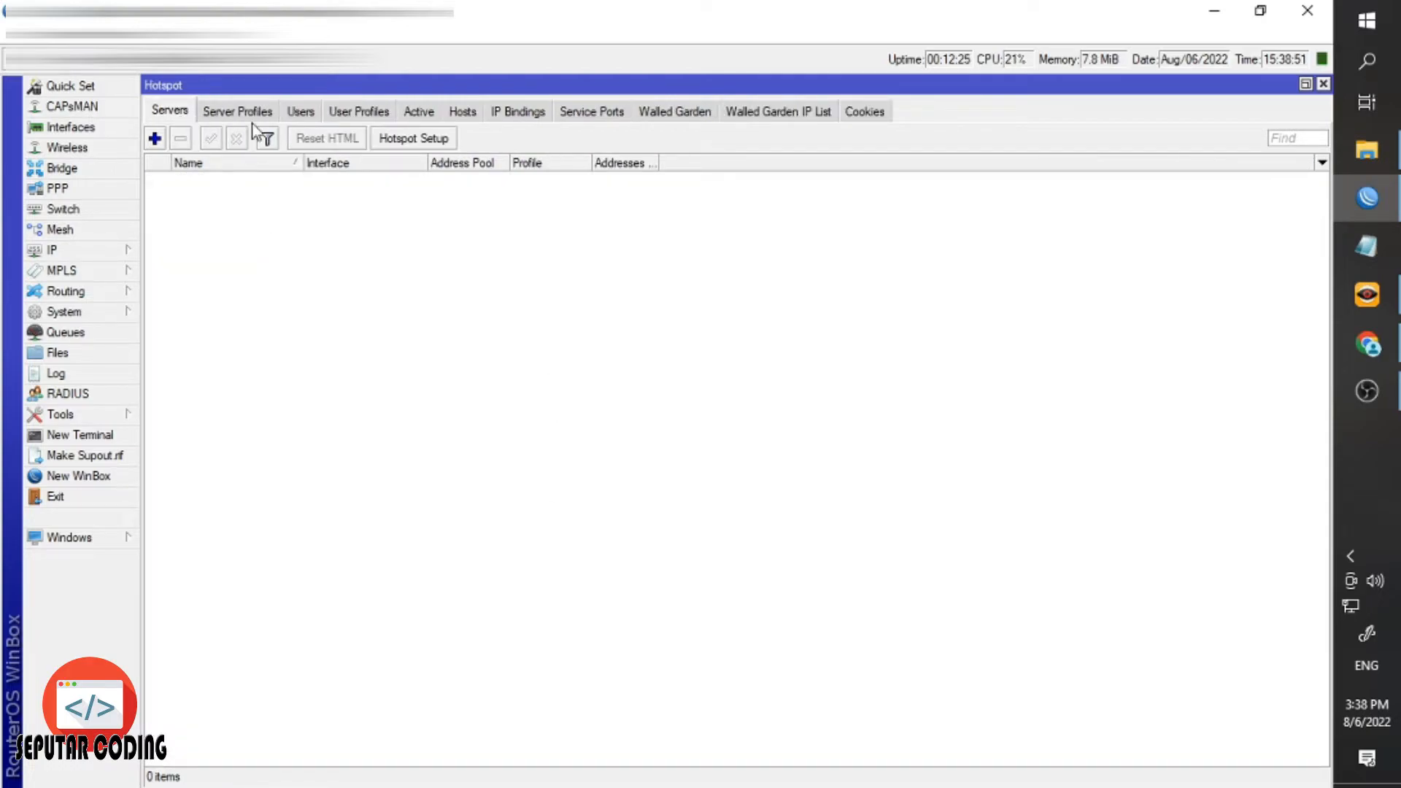
click(420, 139)
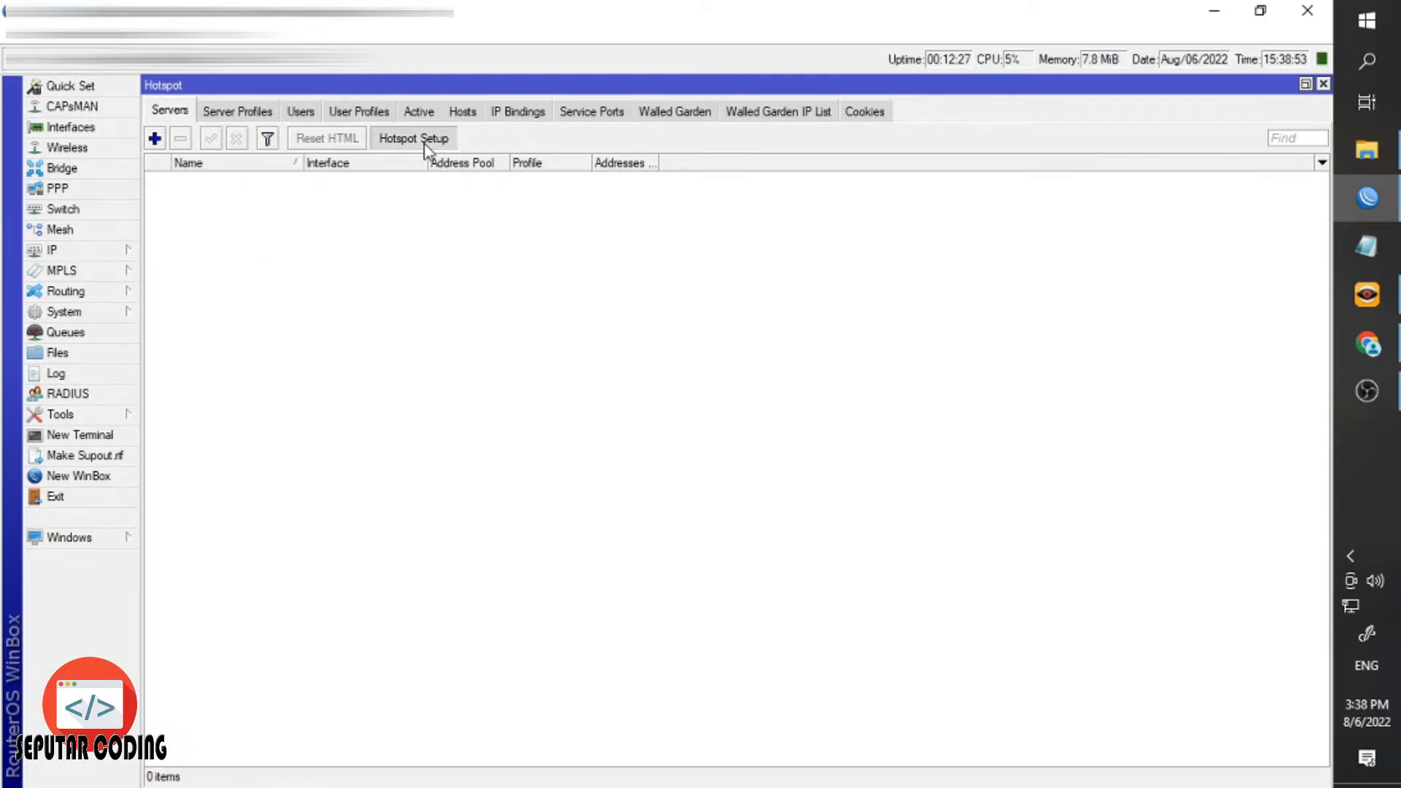
click(693, 415)
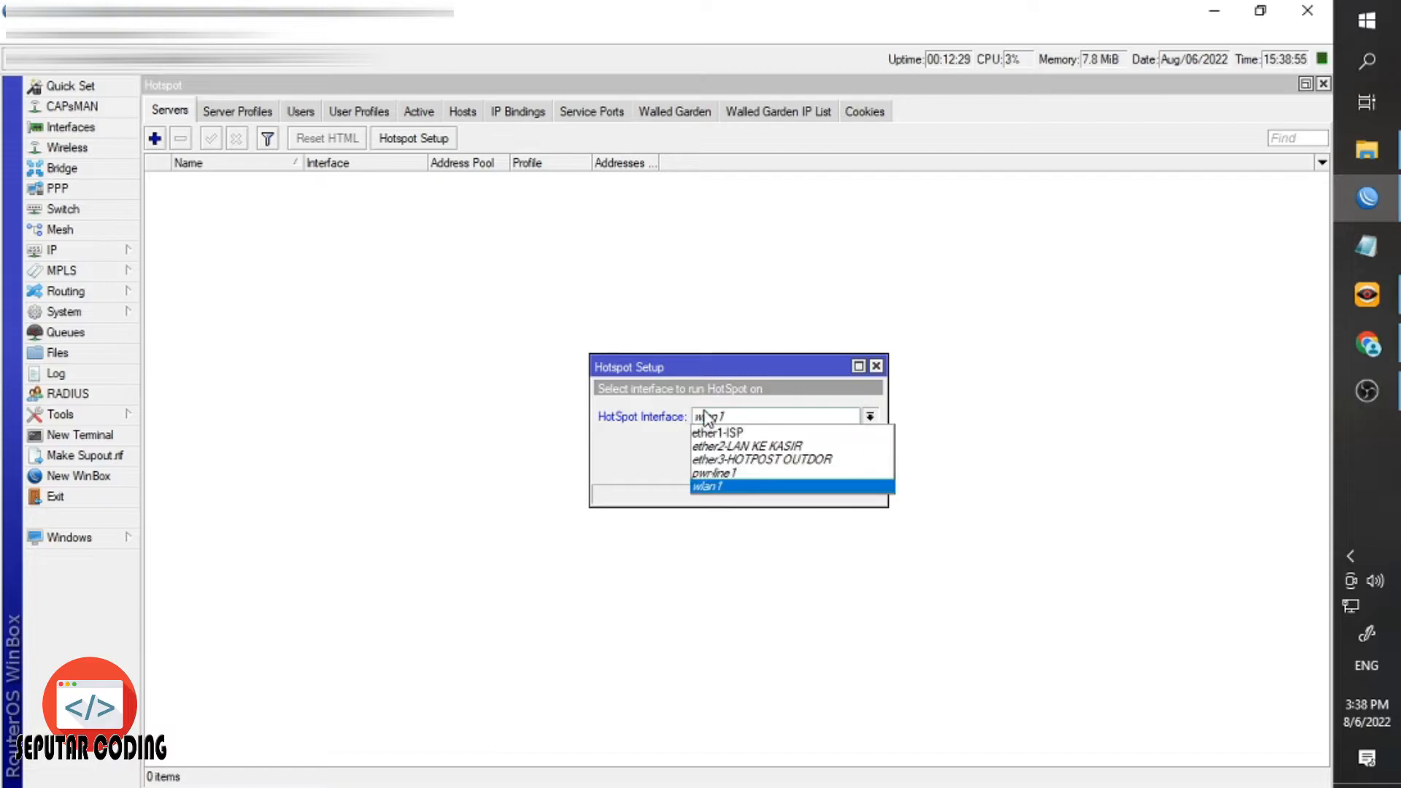
click(764, 473)
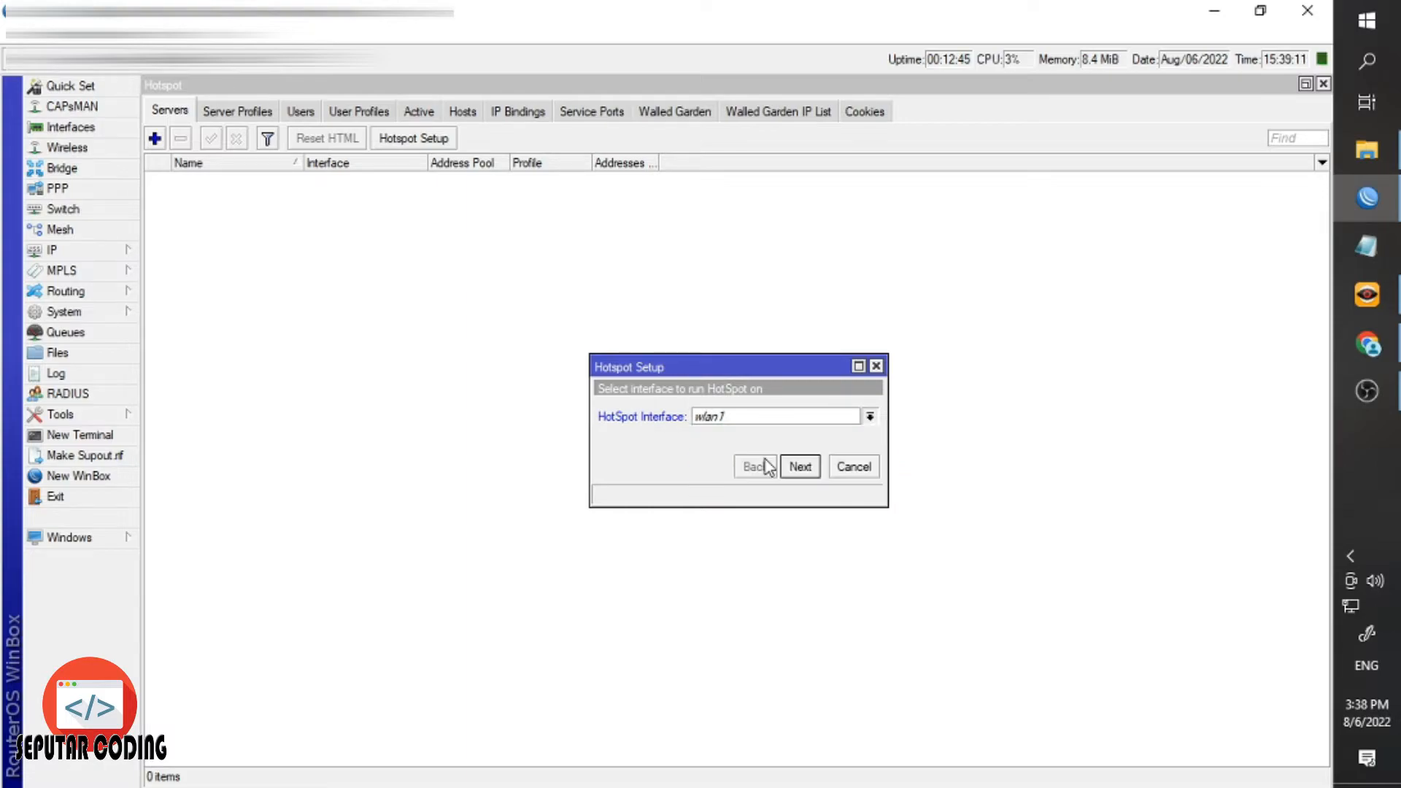
Accept the 192.168.60.254/24 network, pool, DNS and user defaults to create hotspot1.
click(801, 467)
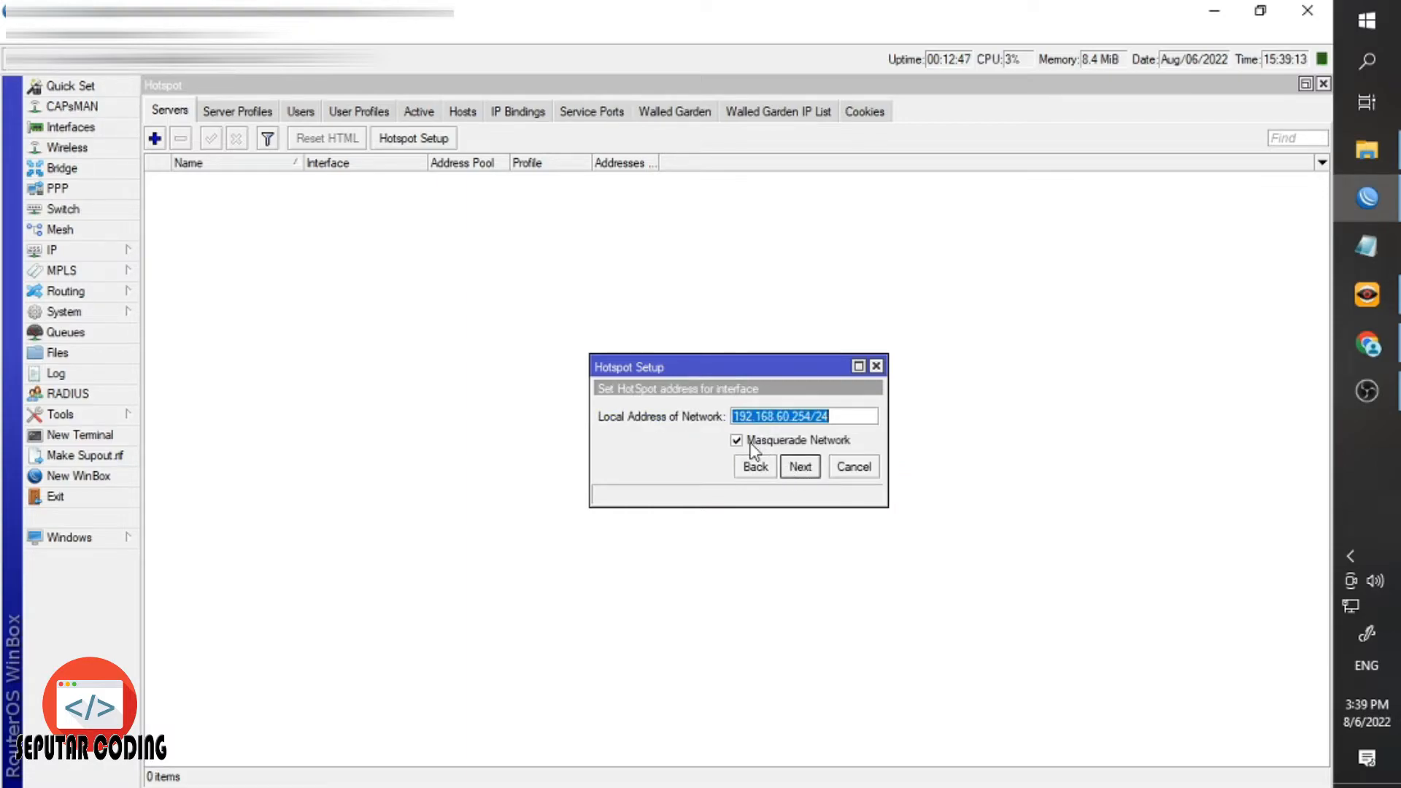
click(754, 441)
click(810, 470)
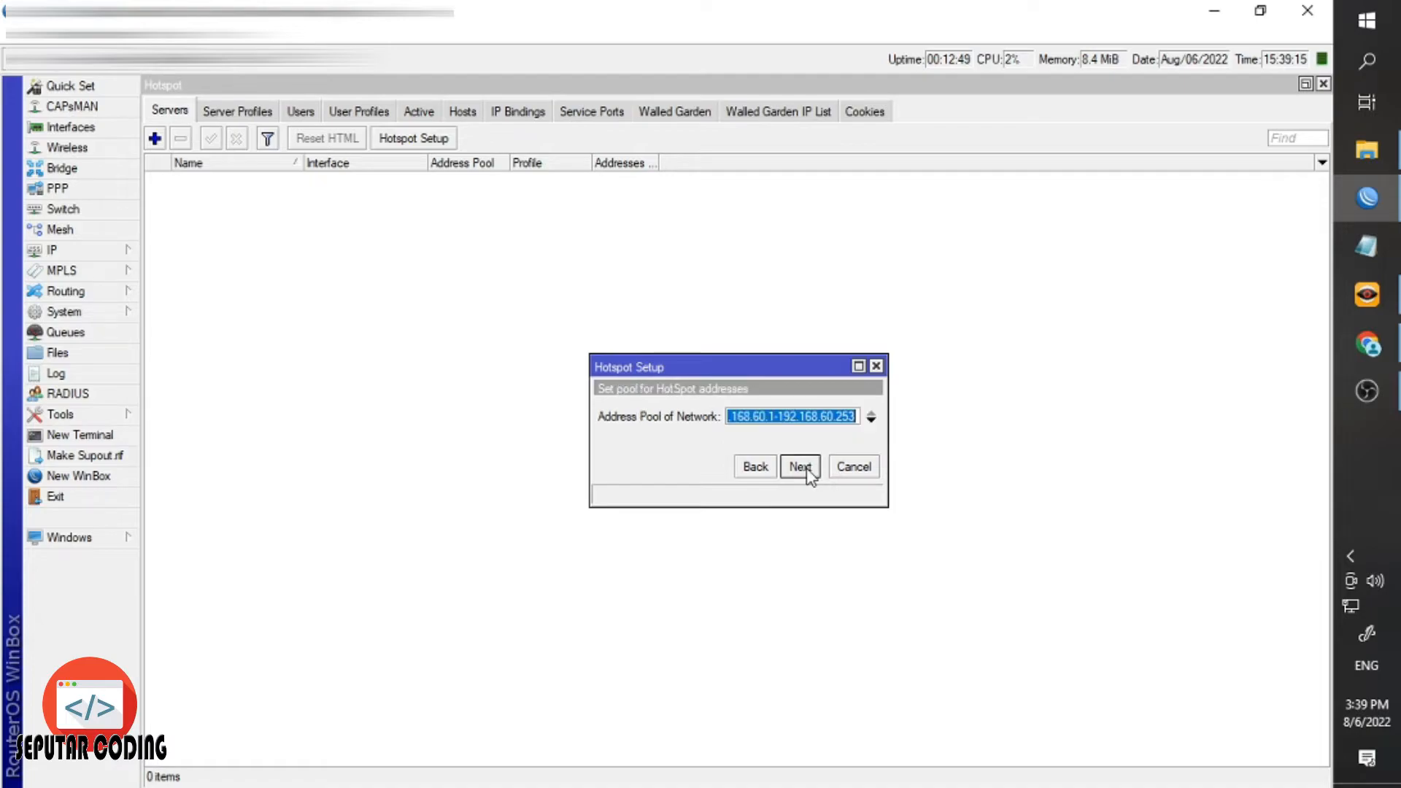
click(807, 470)
click(806, 471)
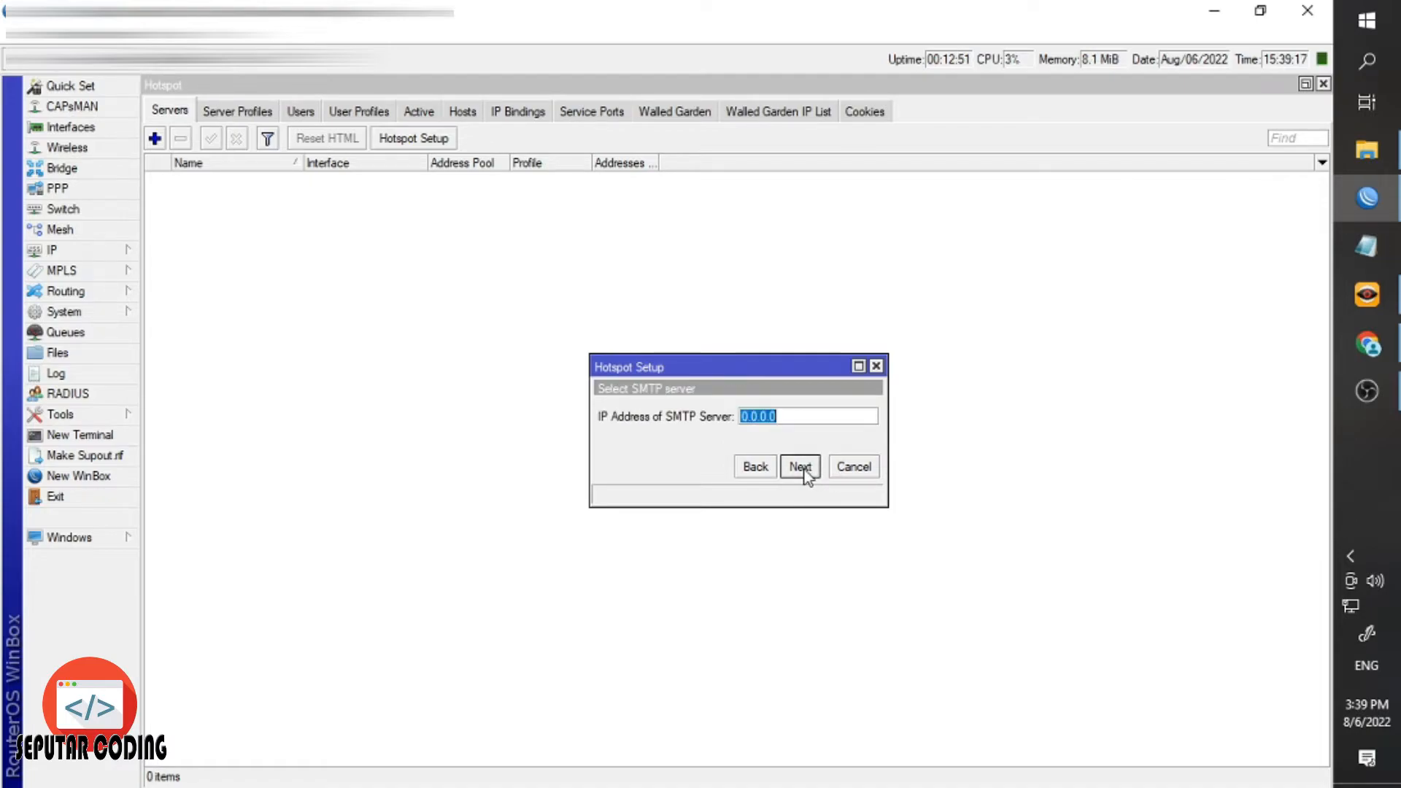
click(805, 471)
click(800, 468)
click(800, 468)
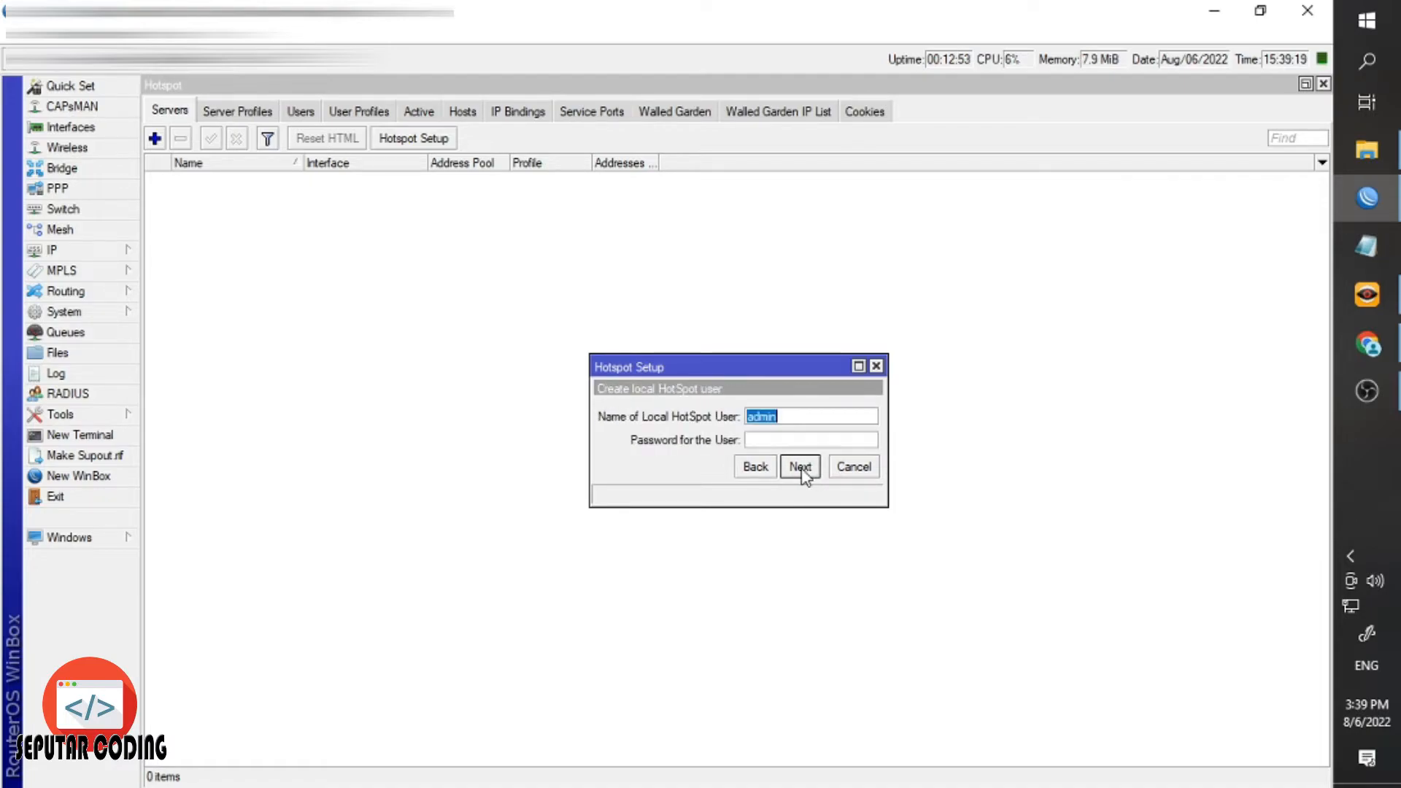
click(801, 469)
click(742, 425)
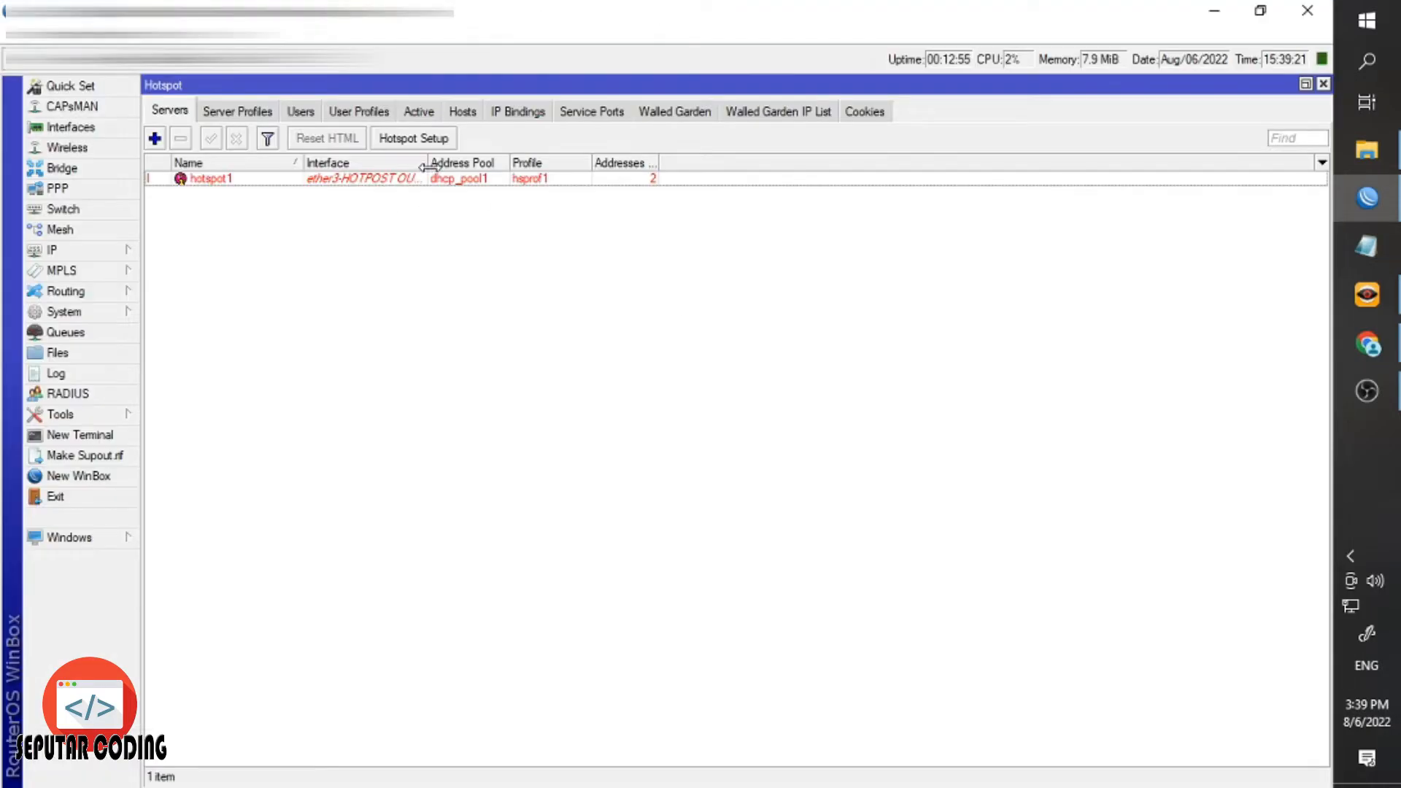
Run a second Hotspot Setup on wlan1, accepting the 192.168.70.254/24 address and pool.
drag(429, 162, 493, 162)
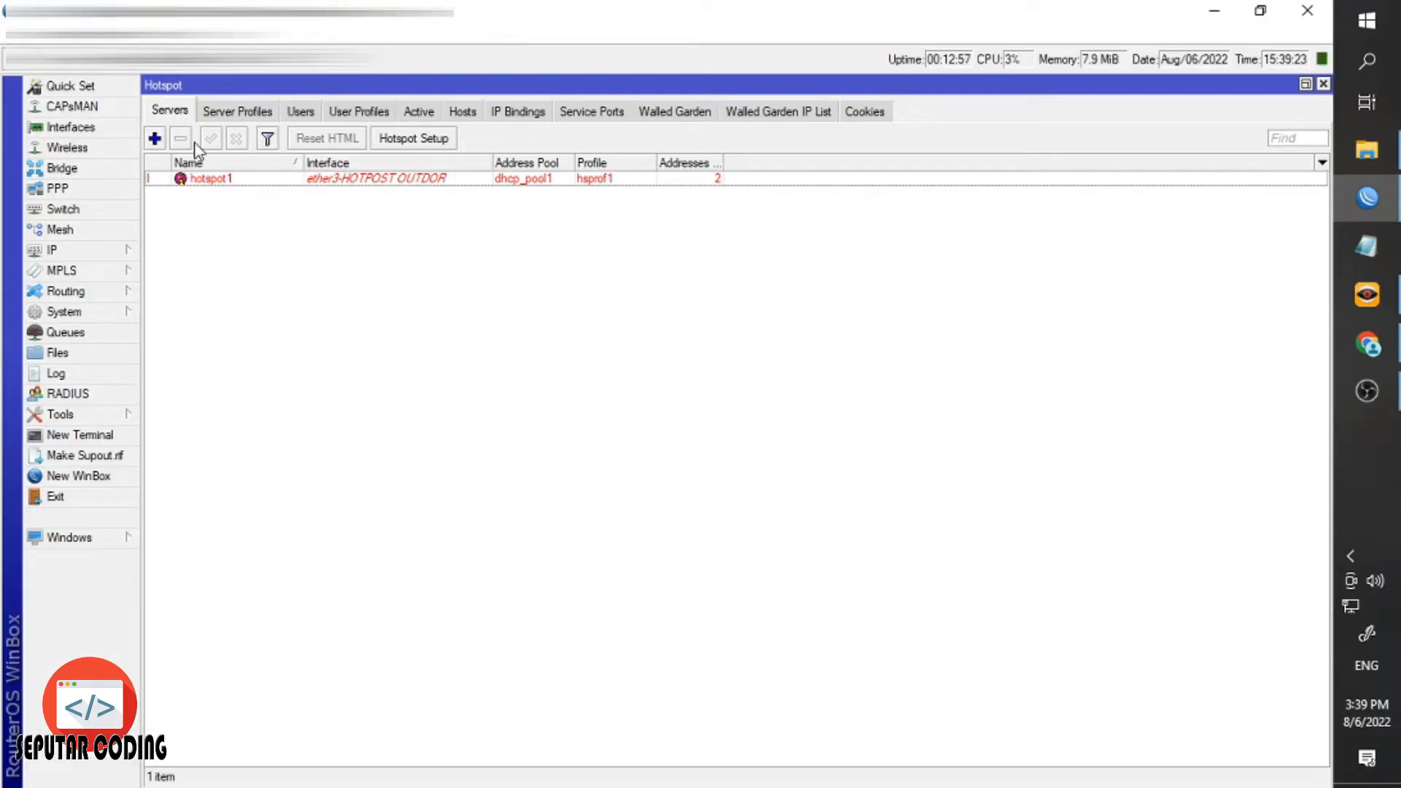
click(414, 139)
click(711, 416)
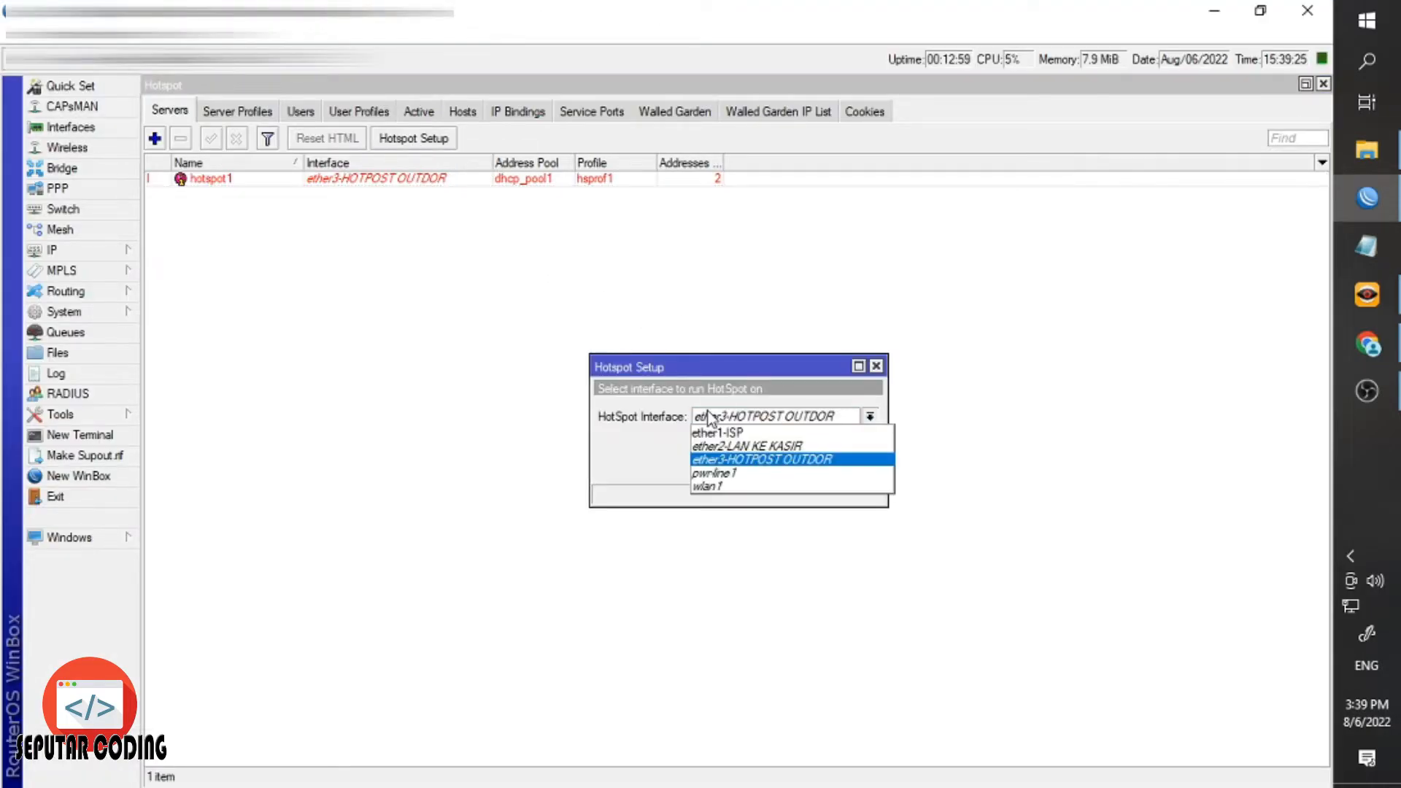
click(733, 478)
click(798, 469)
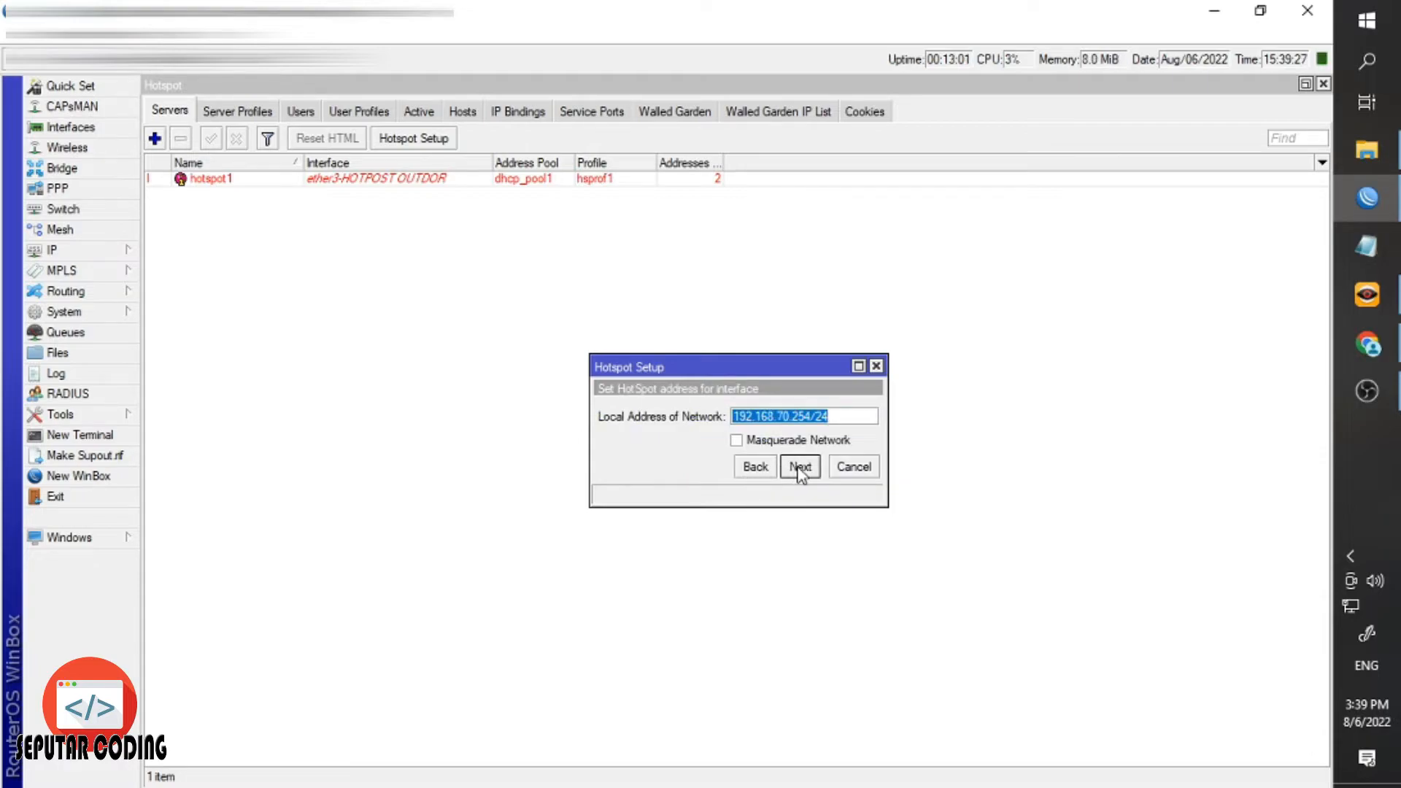
click(799, 469)
click(799, 468)
click(799, 468)
Set the certificate to none and finish the wizard to create hs-wlan1.
click(767, 468)
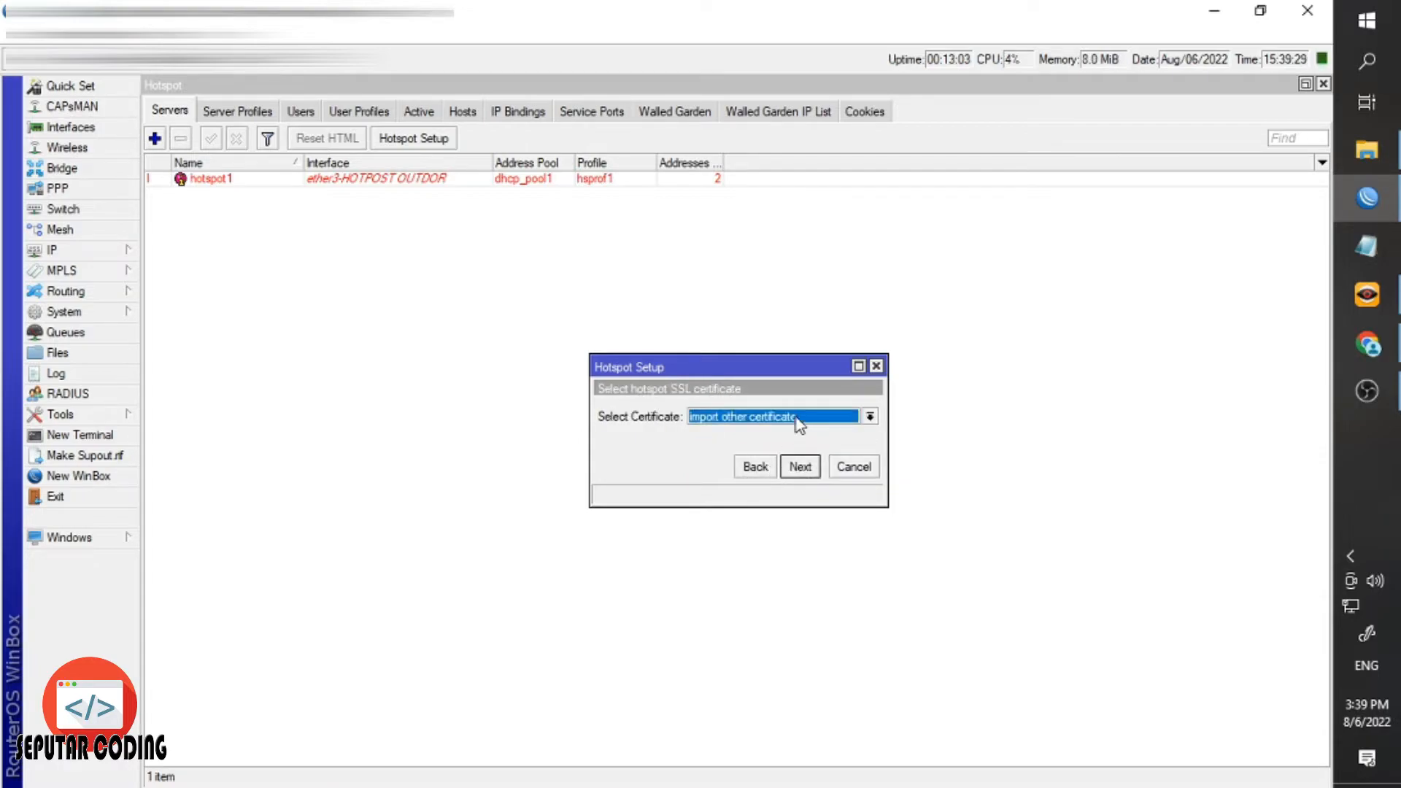
click(799, 426)
click(772, 441)
click(799, 467)
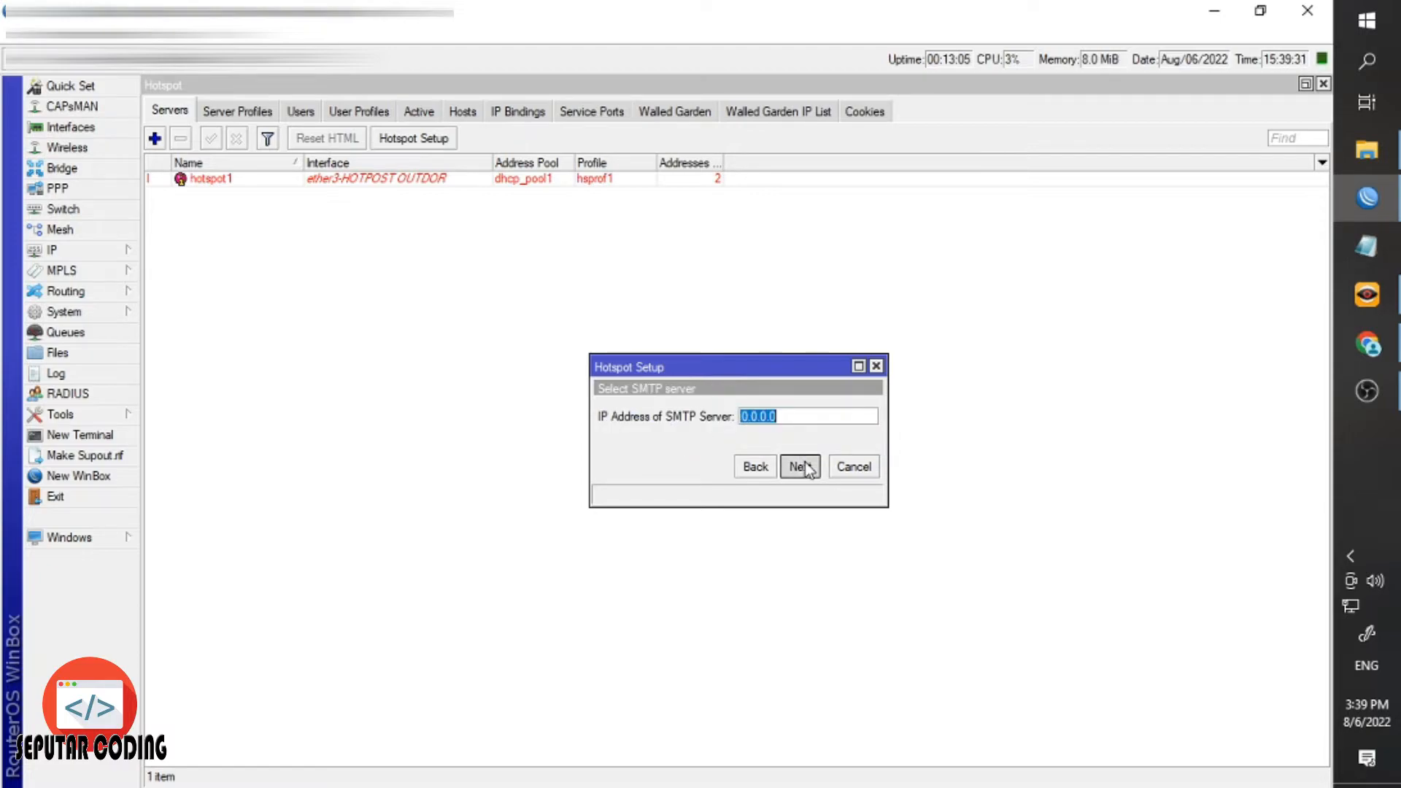
click(803, 467)
click(803, 467)
click(802, 467)
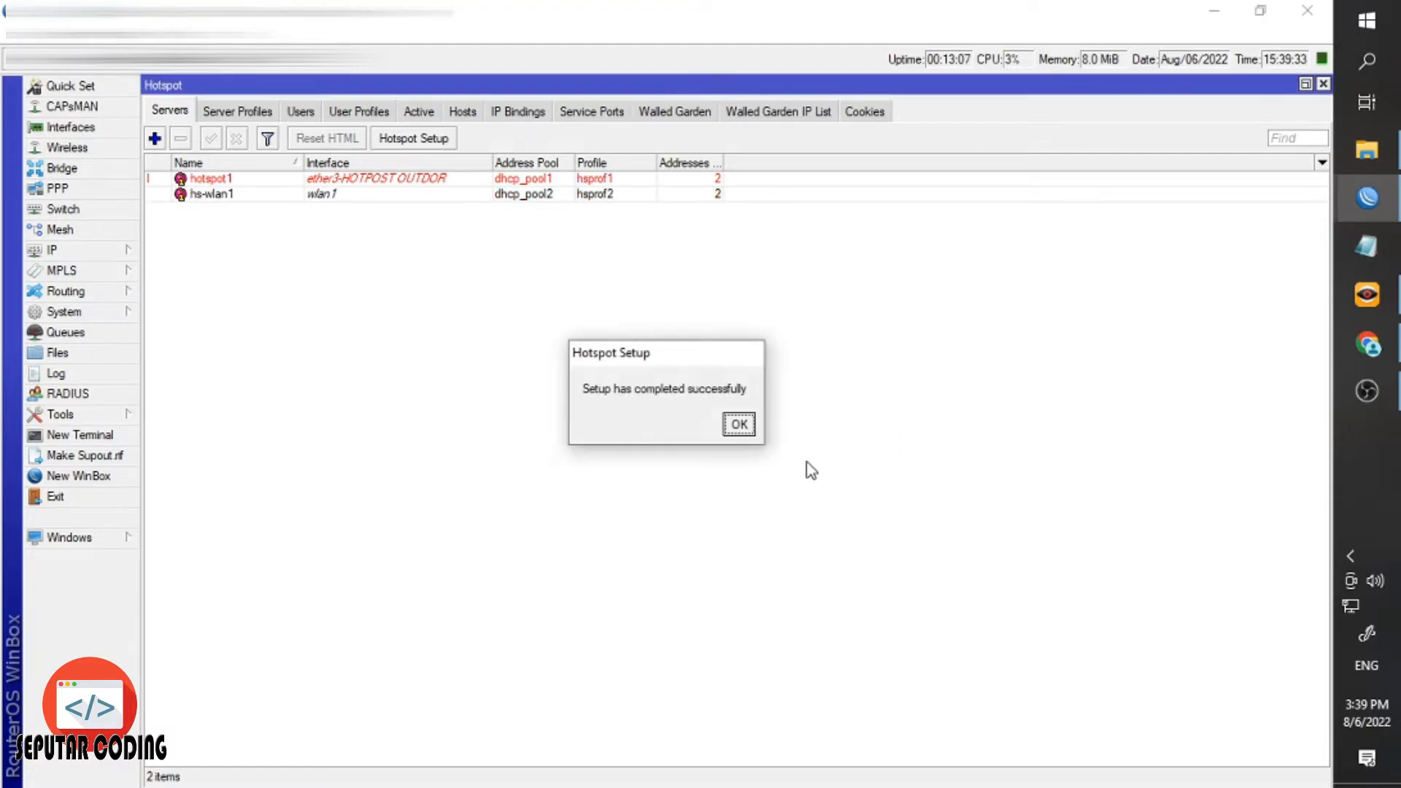
click(739, 425)
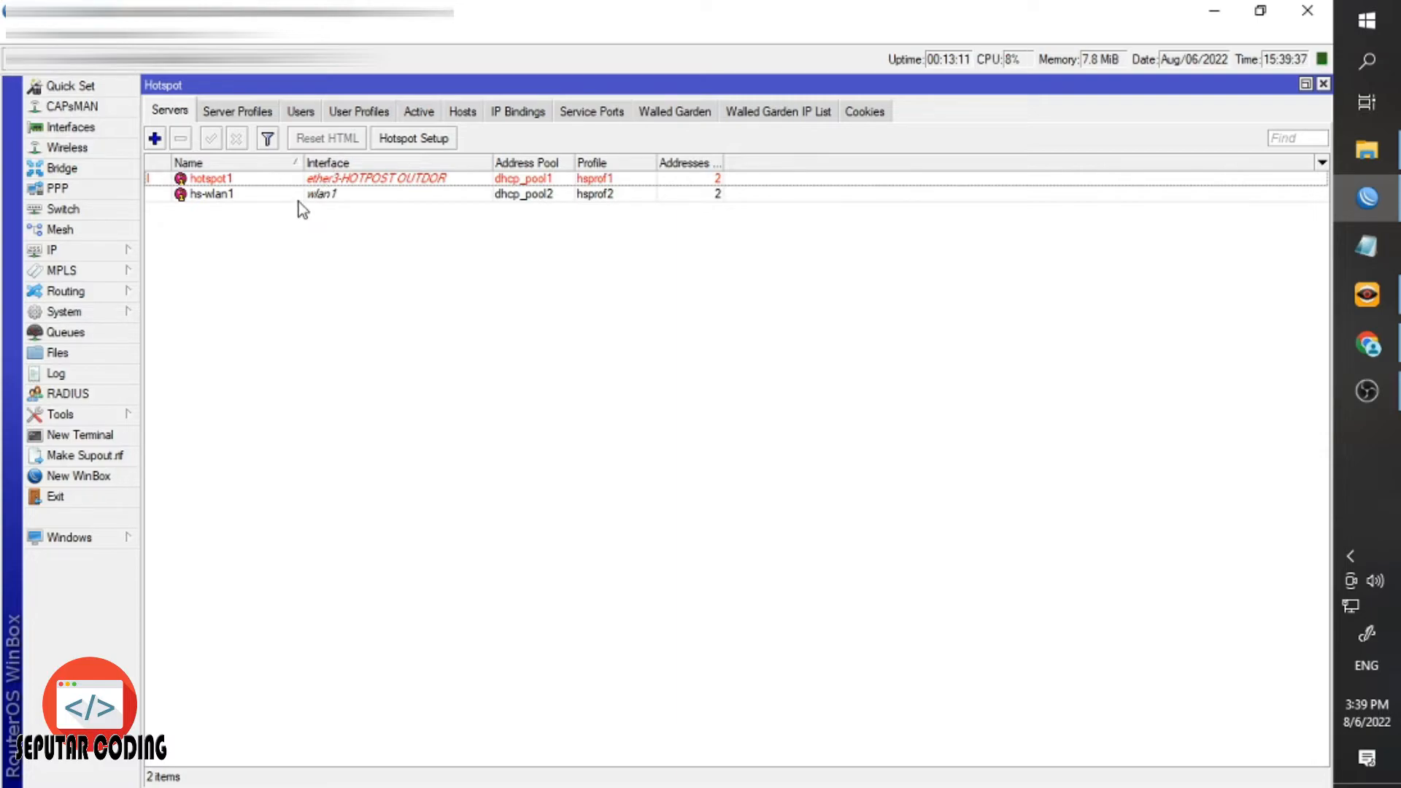
Set hotspot1's Addresses Per MAC to 1 and save it.
click(299, 197)
click(319, 239)
click(301, 195)
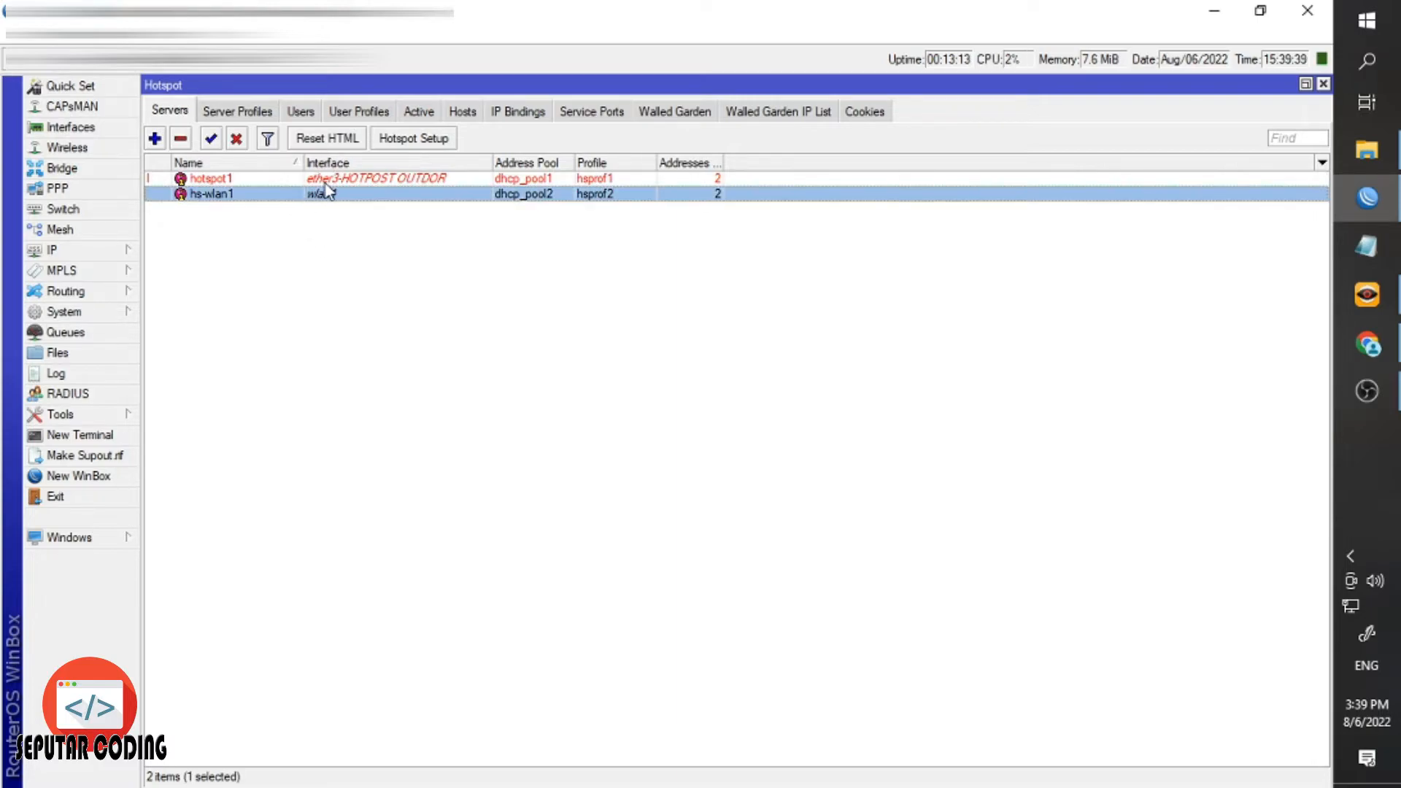
double_click(326, 182)
click(876, 323)
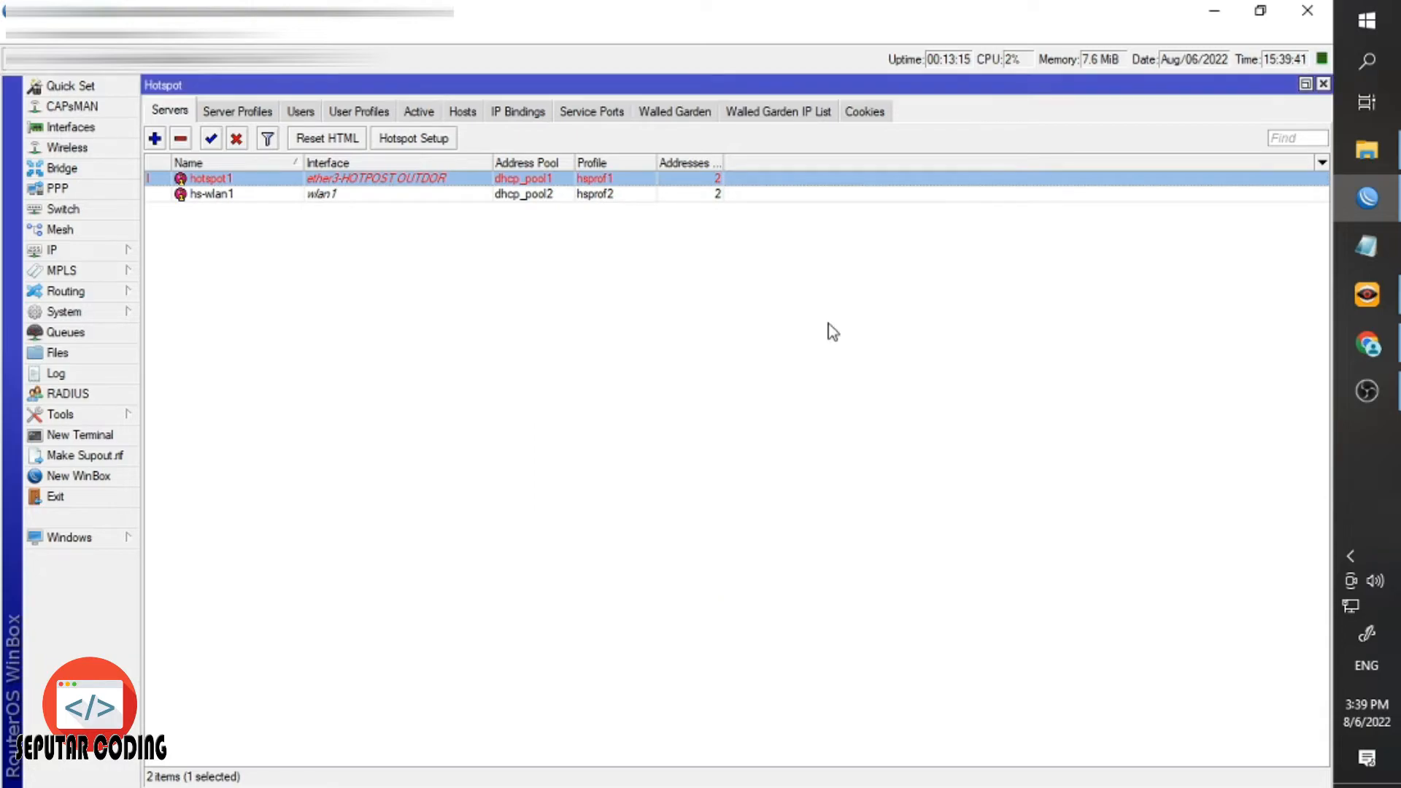
double_click(326, 183)
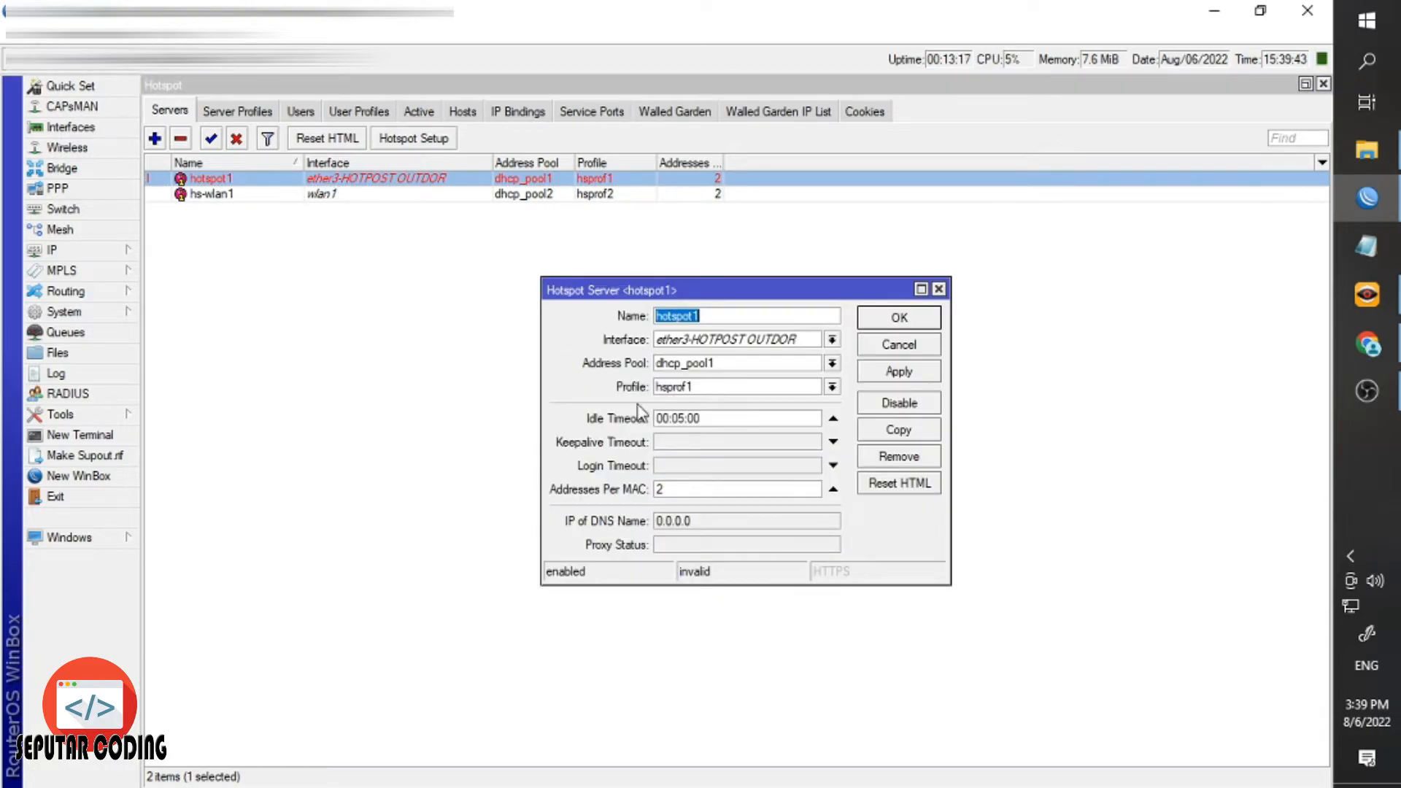
double_click(677, 493)
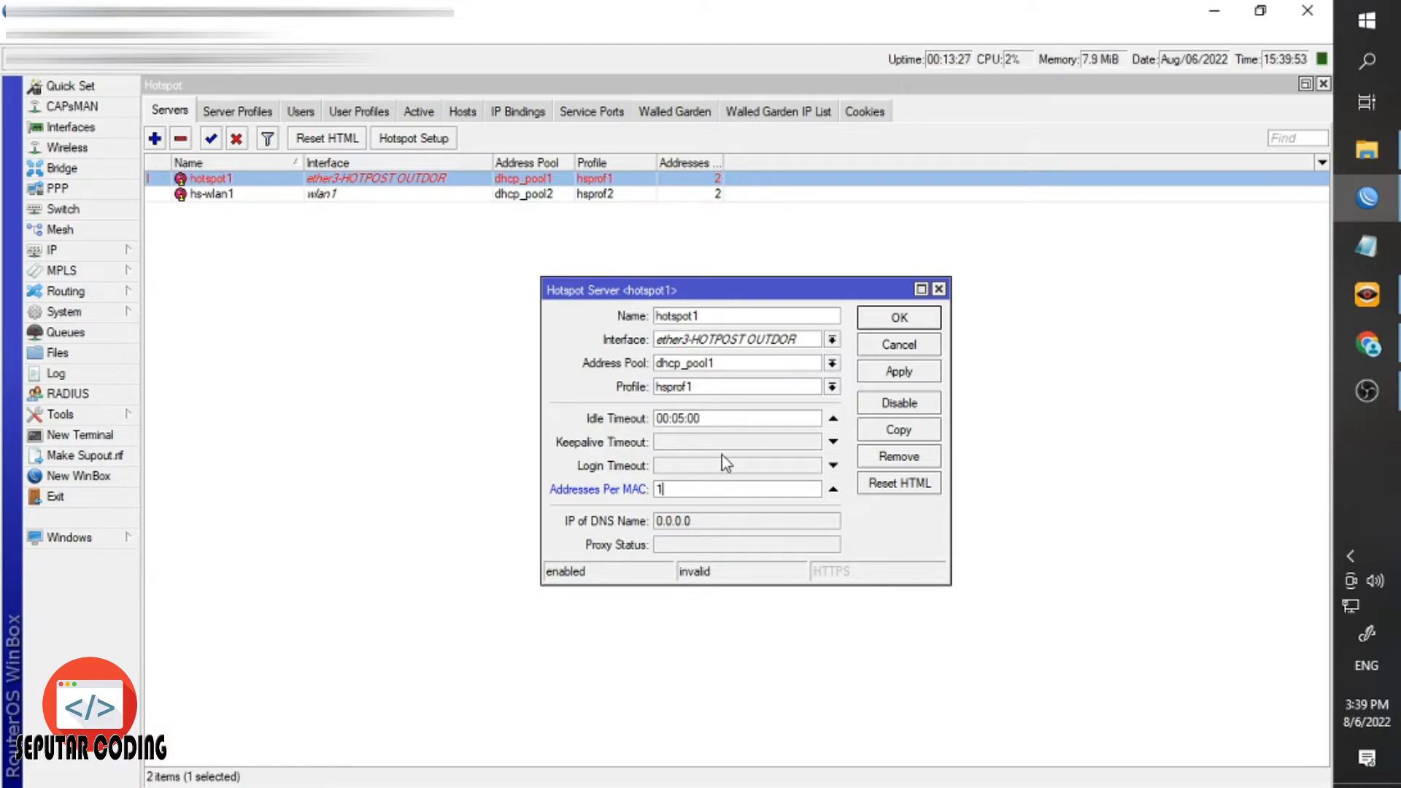
click(880, 334)
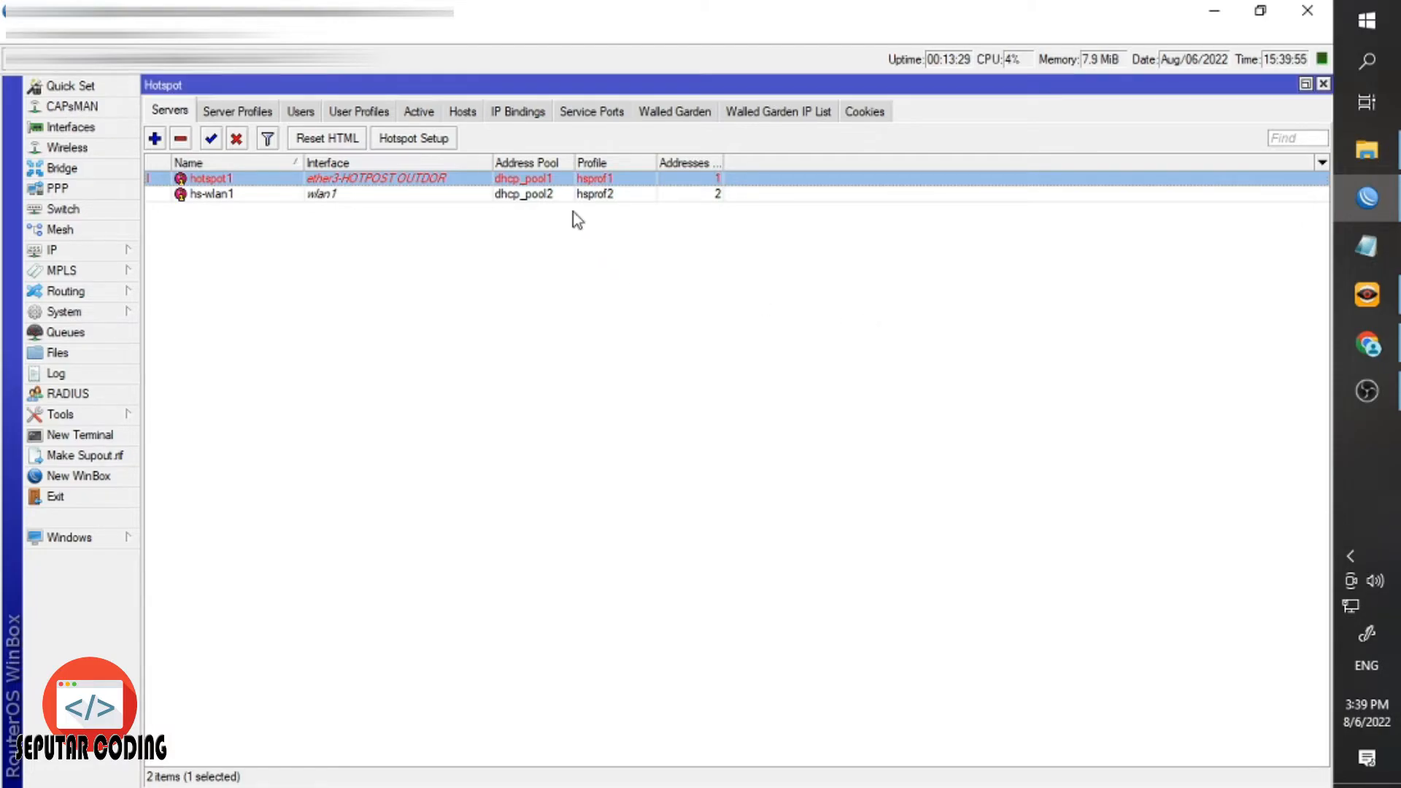
Set hs-wlan1's Addresses Per MAC to 1 and save it.
click(550, 210)
double_click(532, 193)
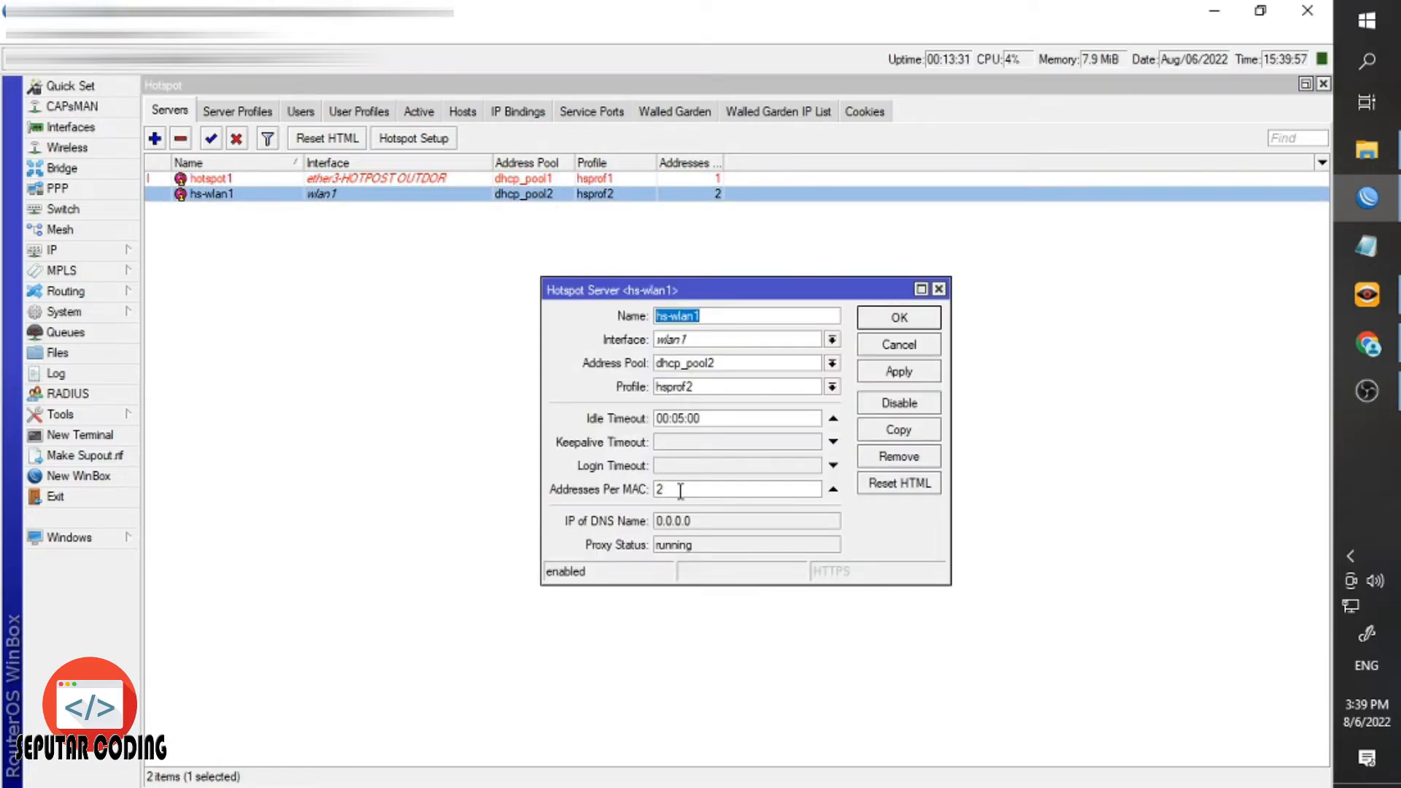
double_click(662, 489)
text(1)
click(895, 321)
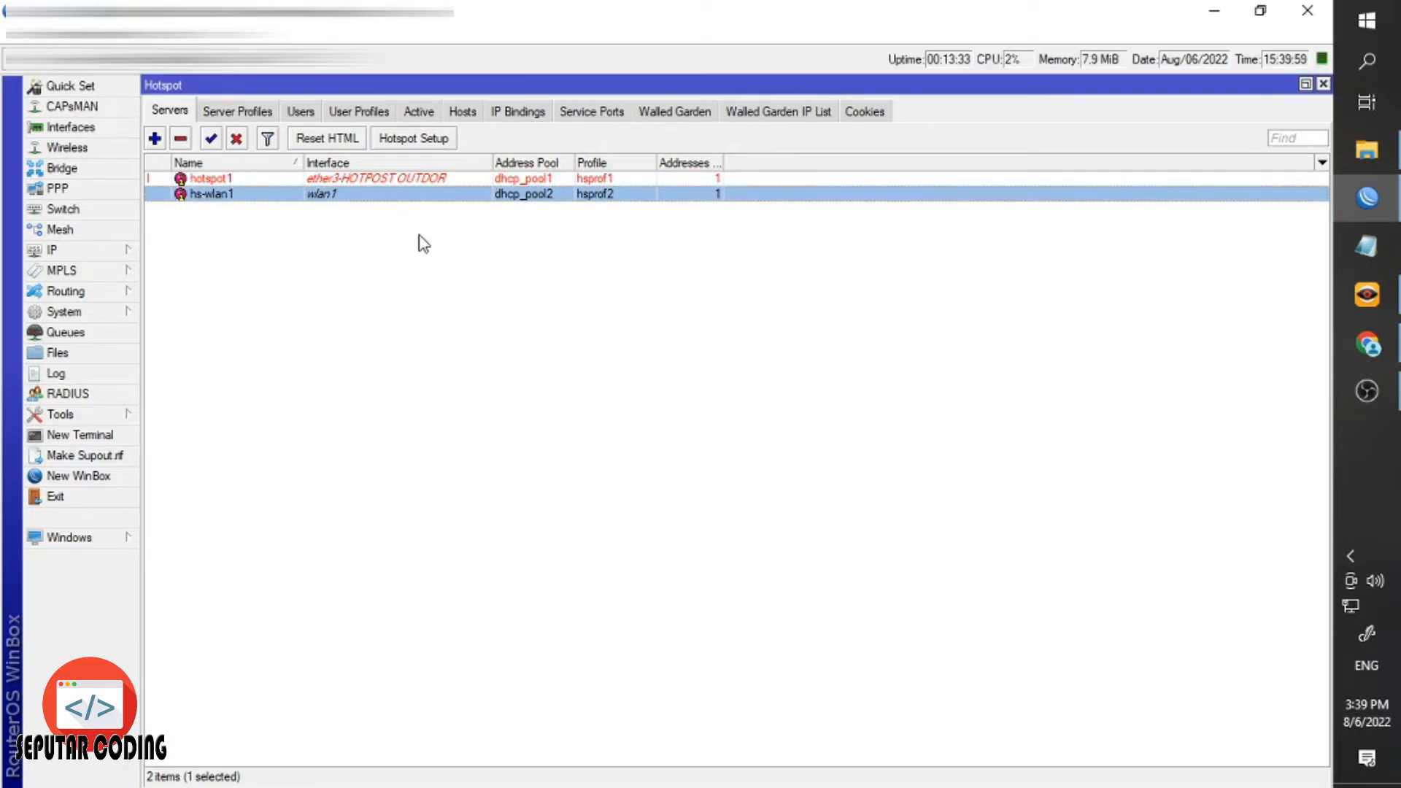
Rename hotspot1 to HOTPOST OUTDOOR and hs-wlan1 to HOTSPOT WLAN.
double_click(275, 179)
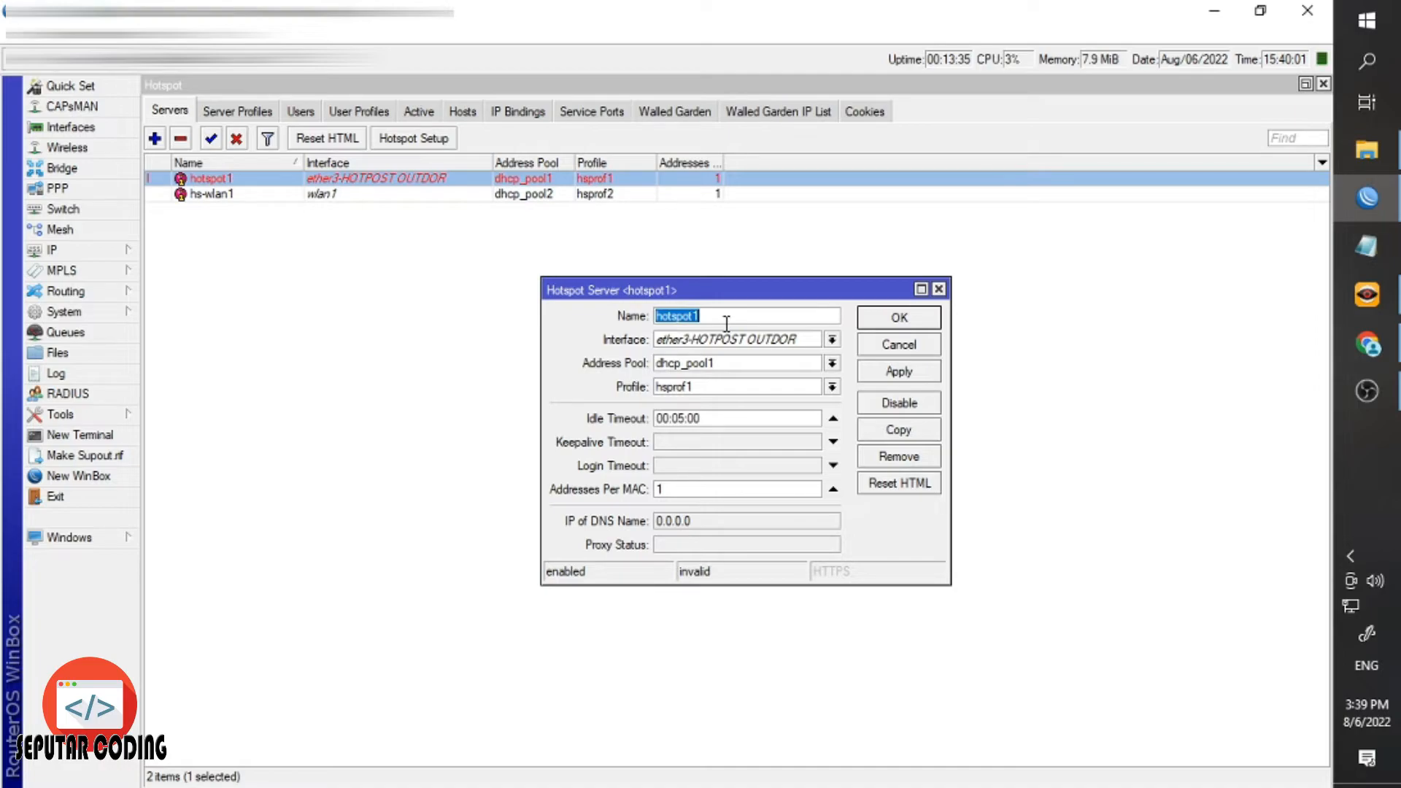
text(ho)
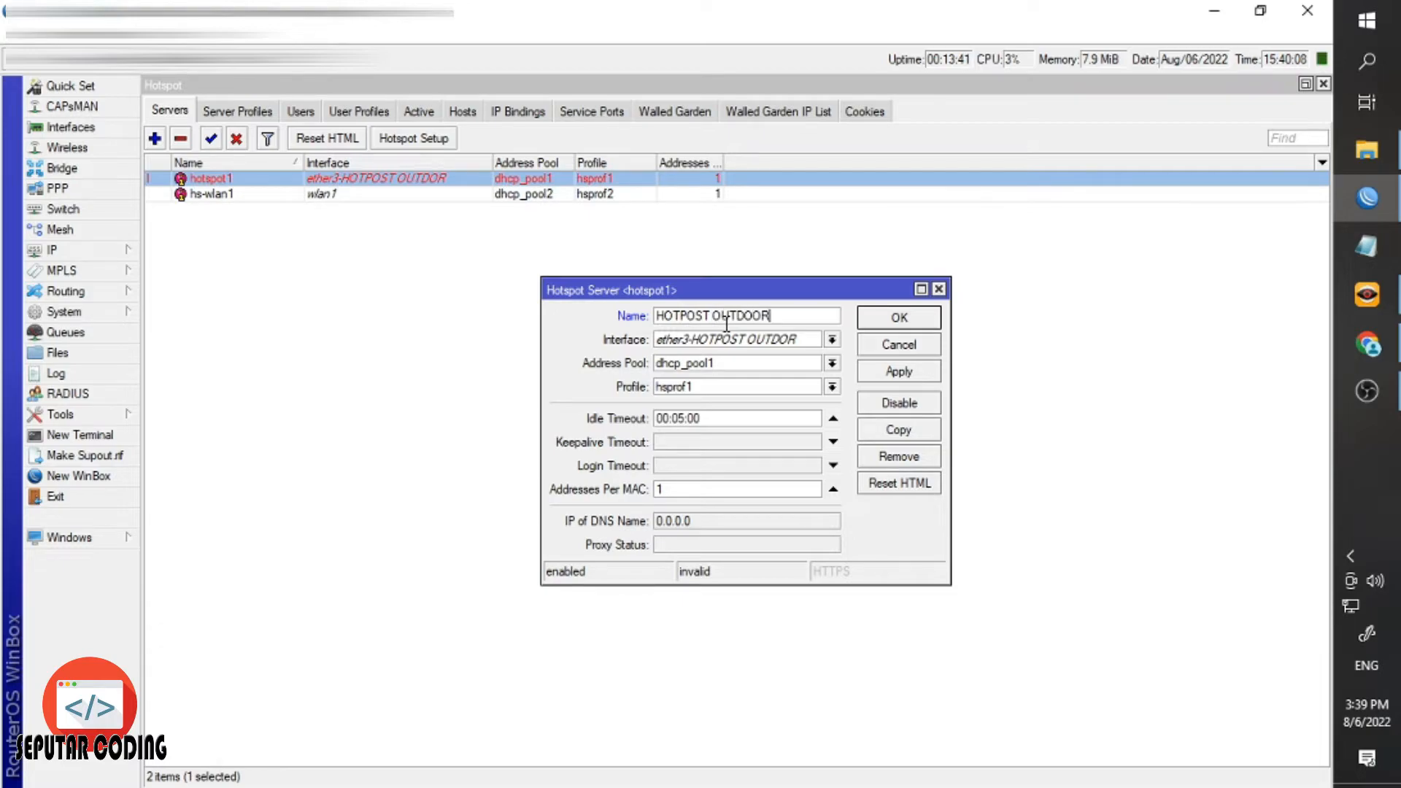
key(Return)
drag(305, 160, 394, 160)
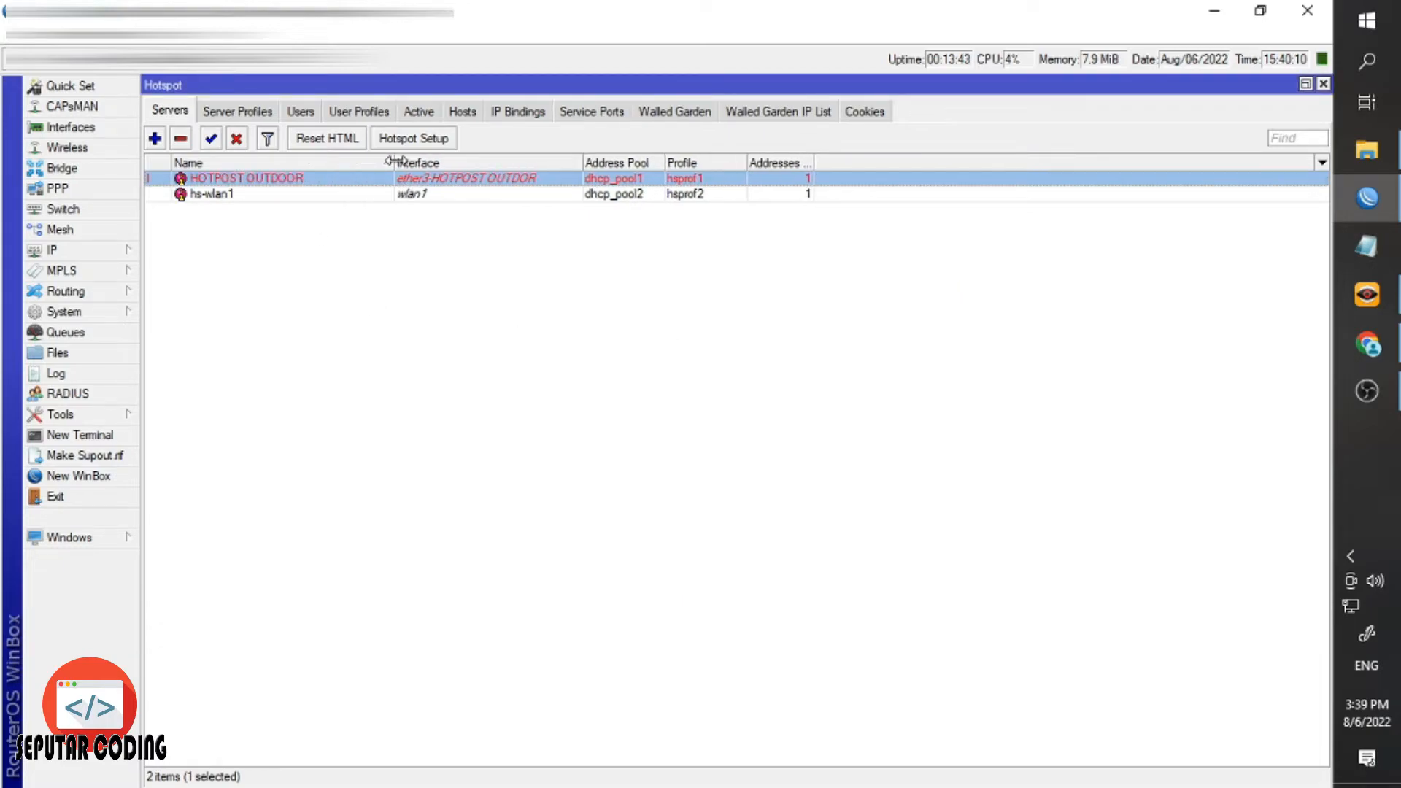
double_click(335, 194)
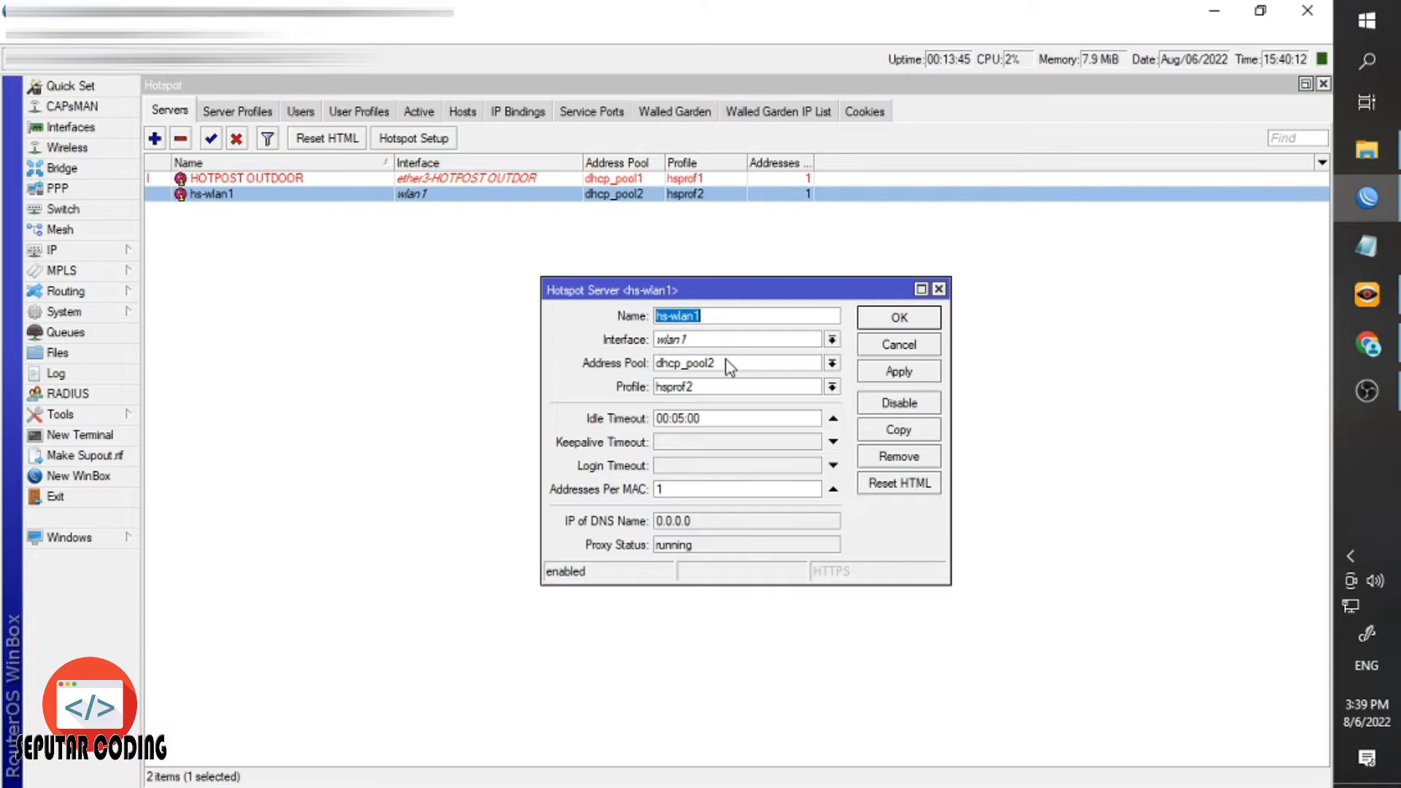
text(HOTSPOT WLAN)
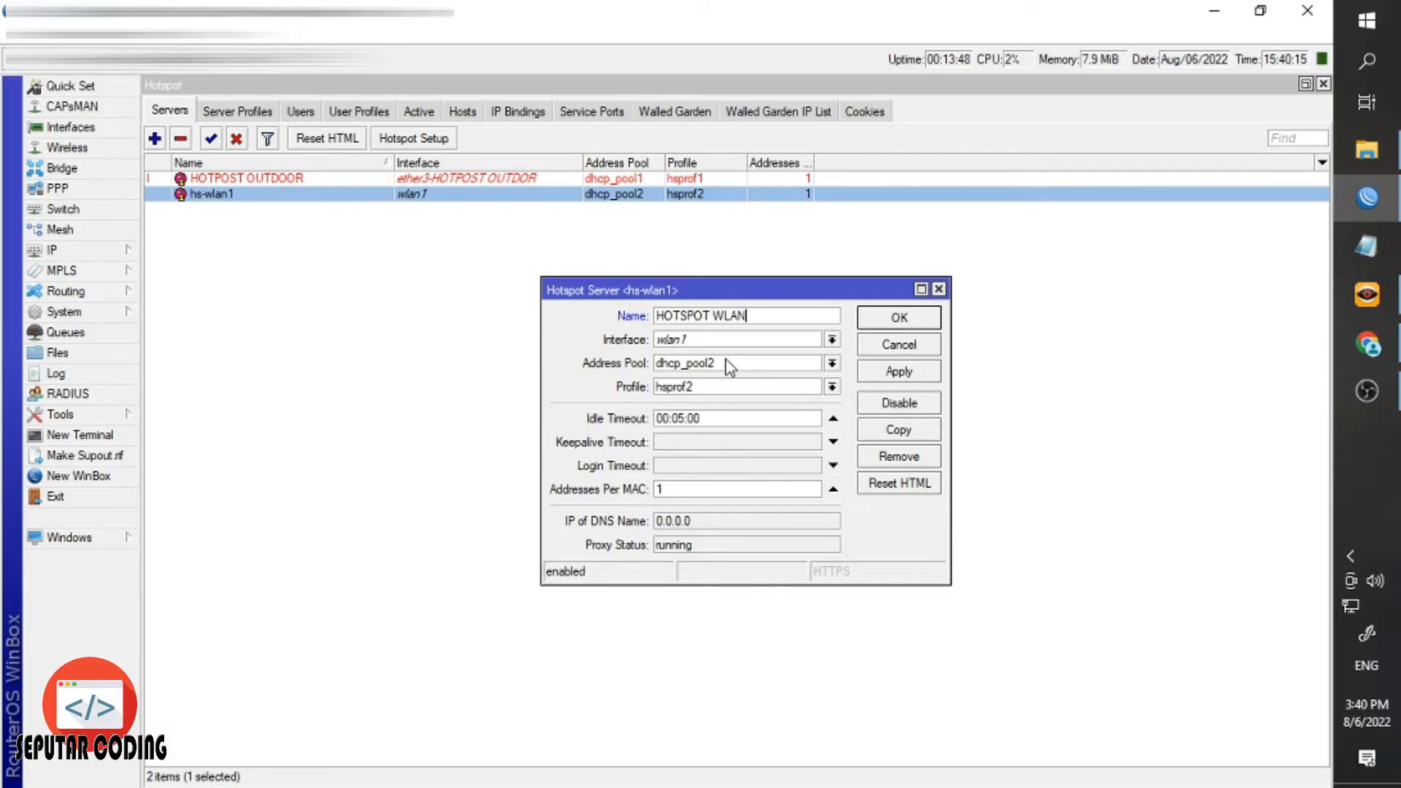
key(Return)
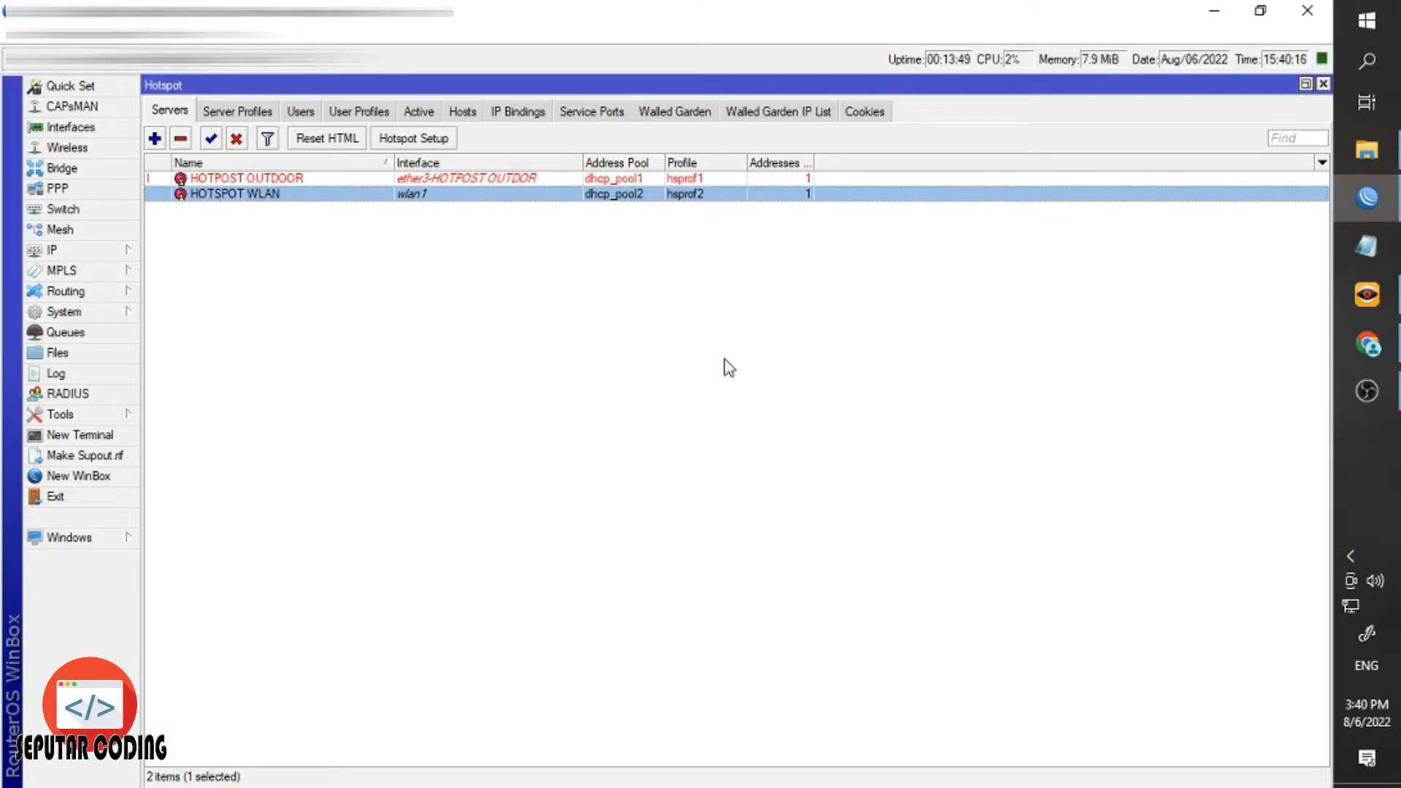
Open hsprof1 and check its hotspot address against 192.168.60.254/24 in IP Addresses.
click(274, 114)
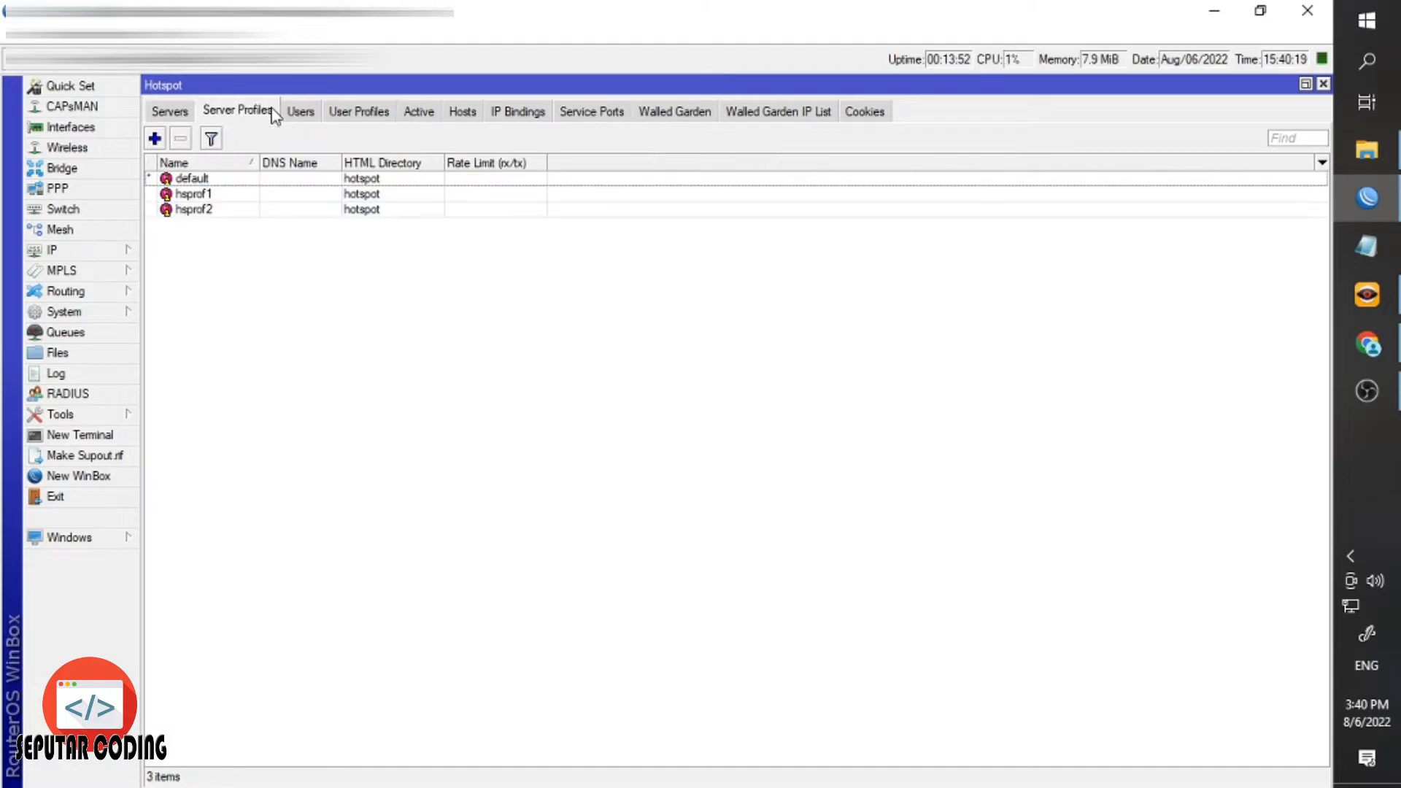
click(207, 194)
double_click(208, 195)
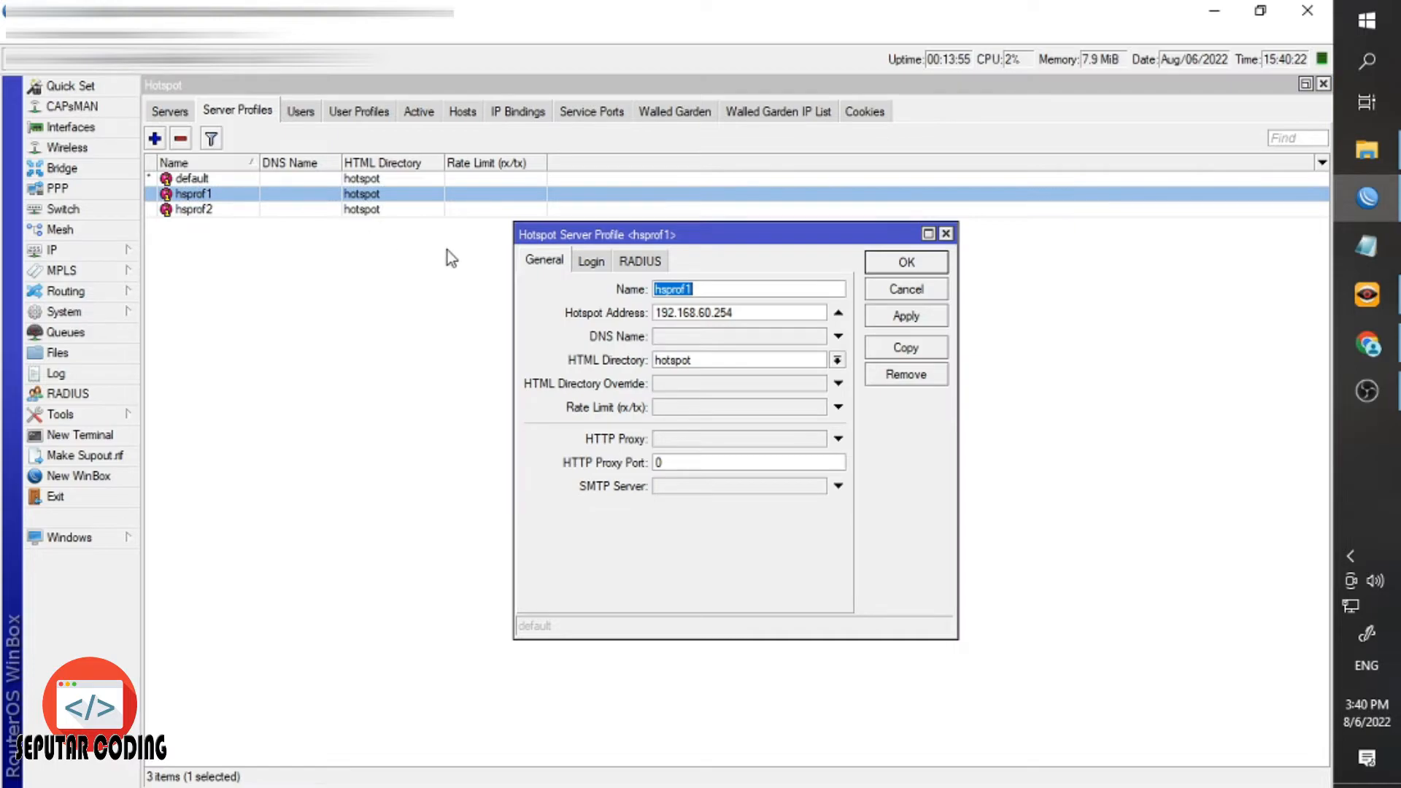
click(591, 263)
click(640, 261)
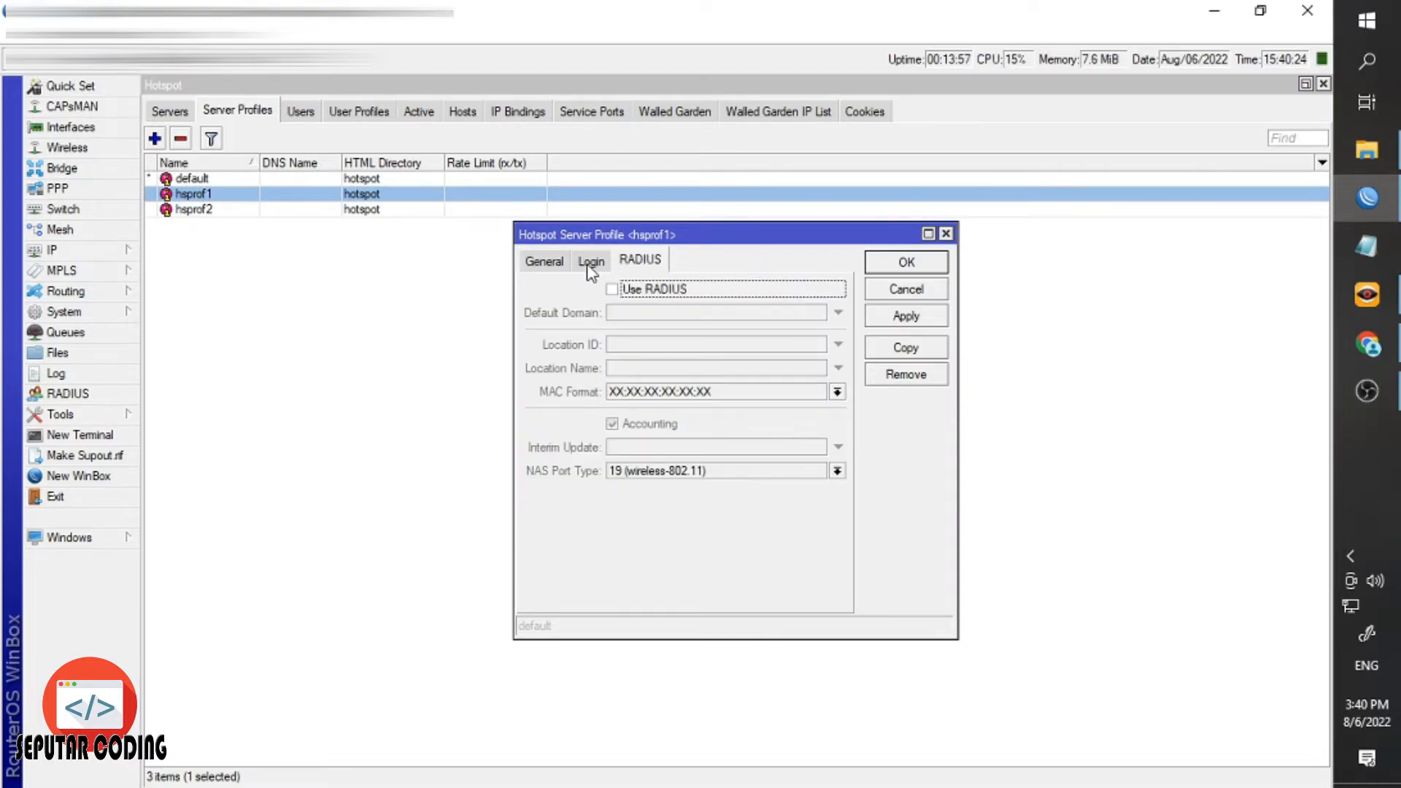
click(591, 261)
click(544, 260)
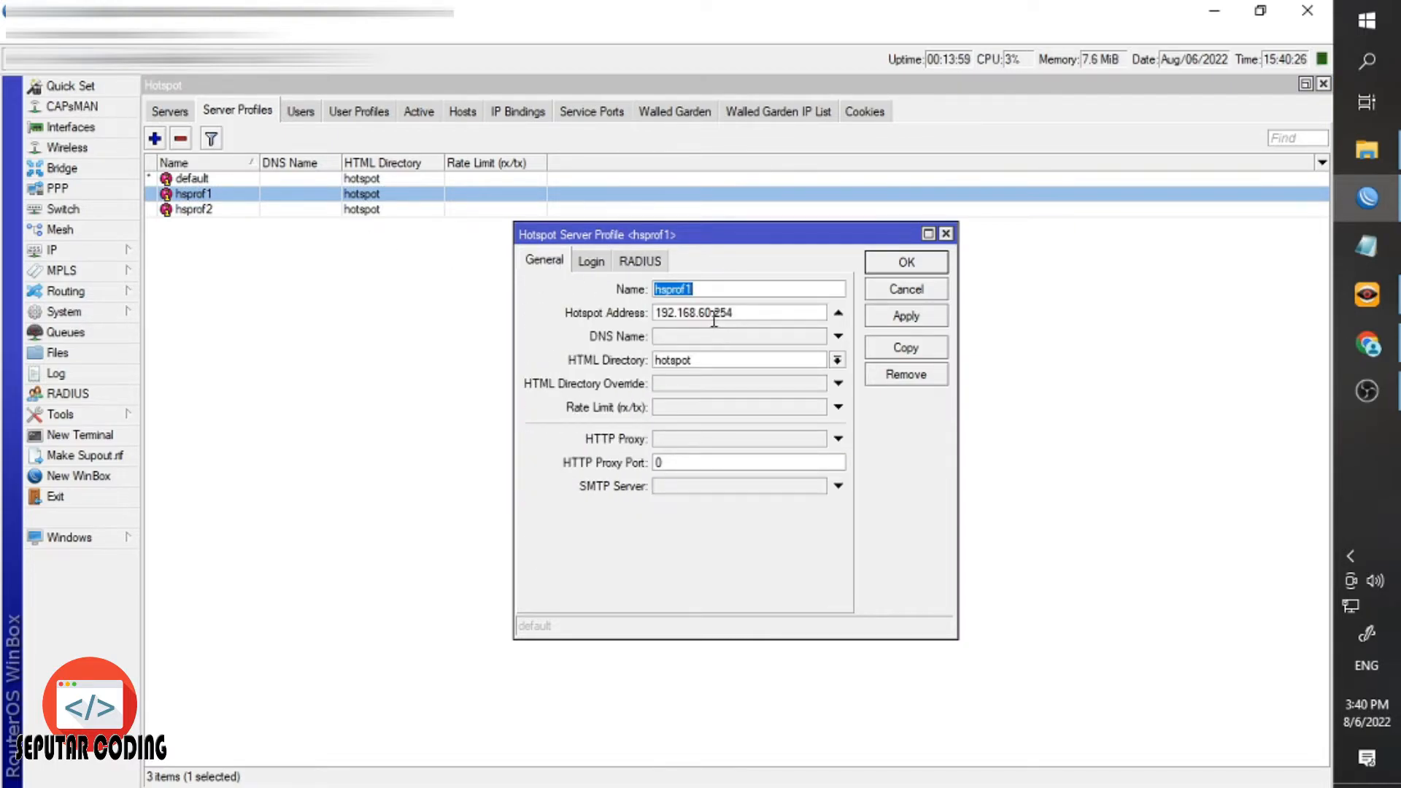
click(712, 314)
click(110, 252)
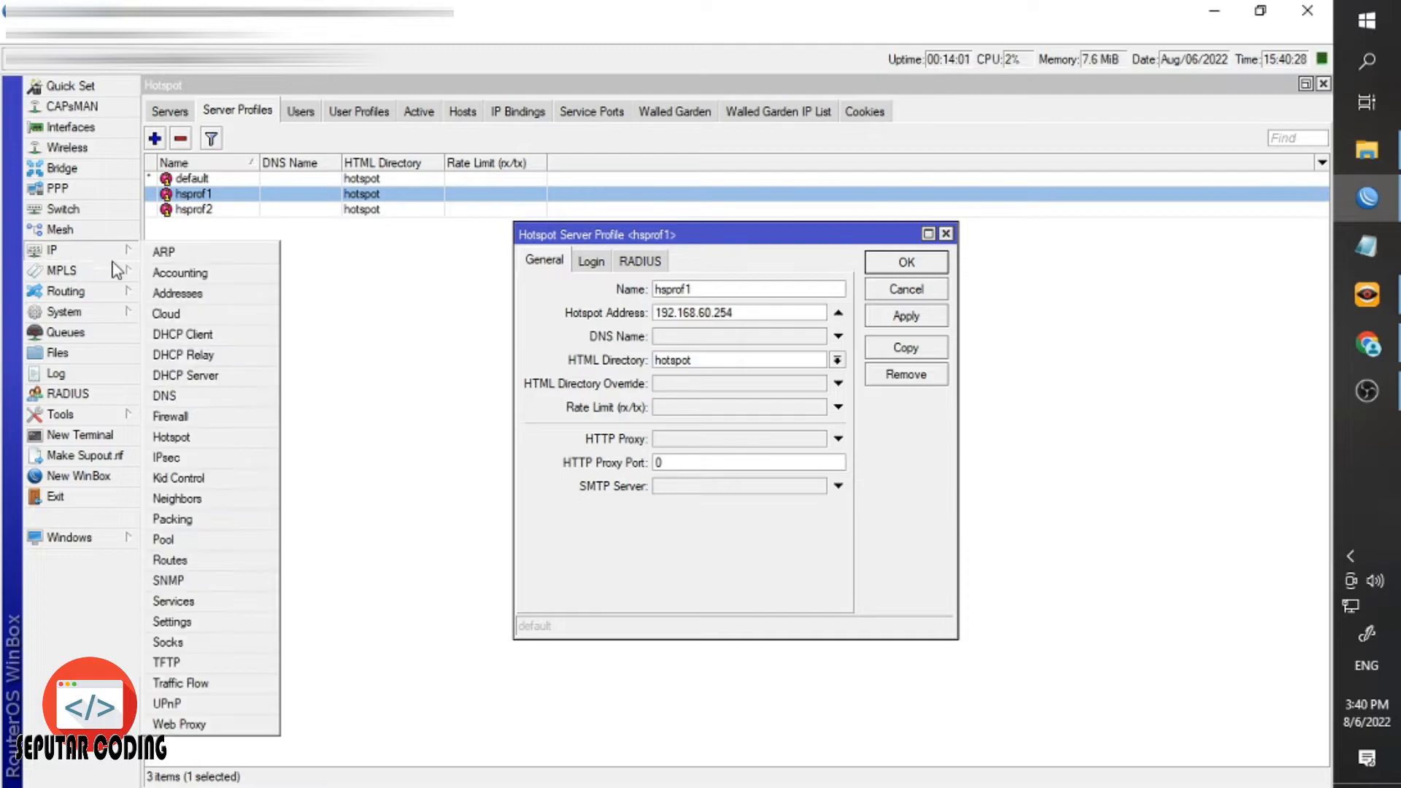
click(175, 294)
click(673, 376)
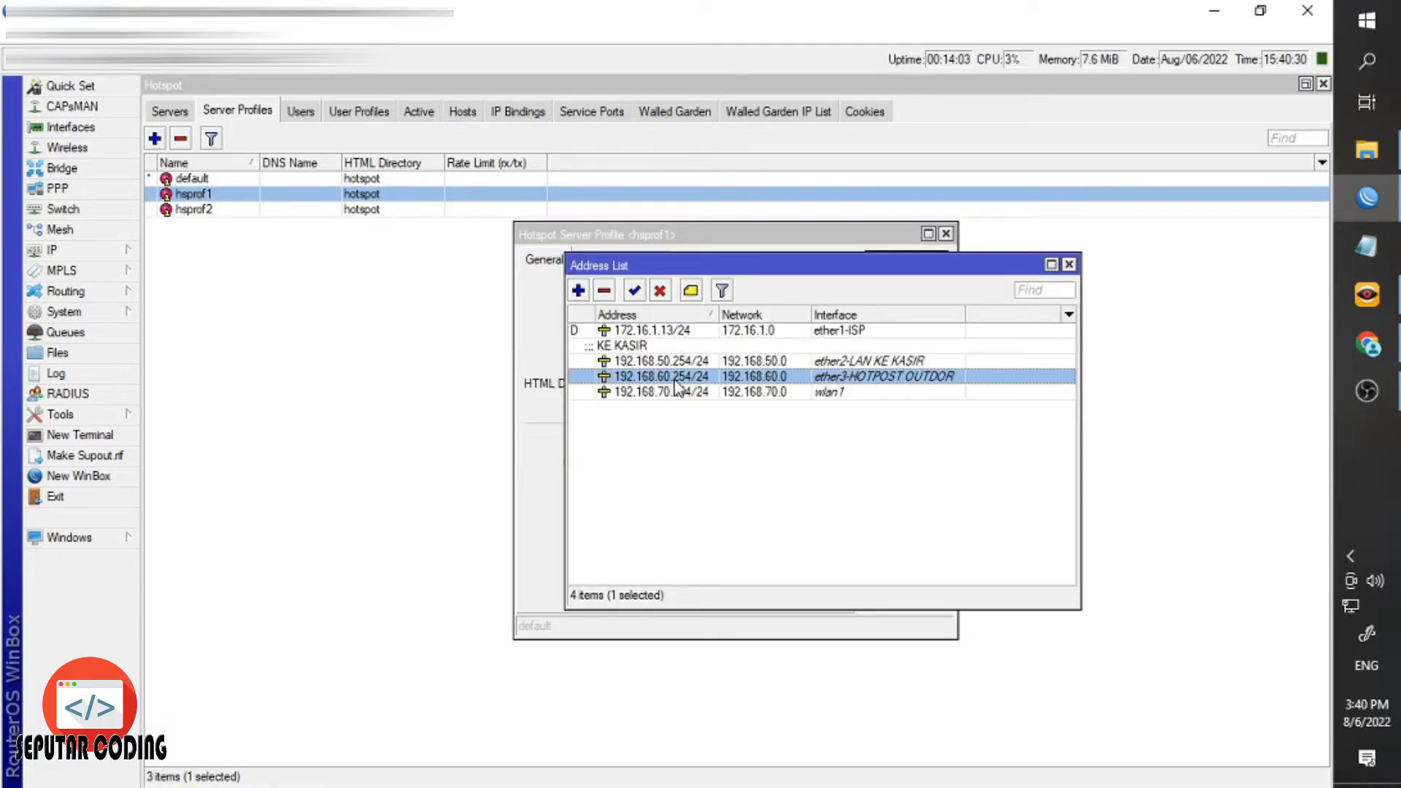
click(1068, 265)
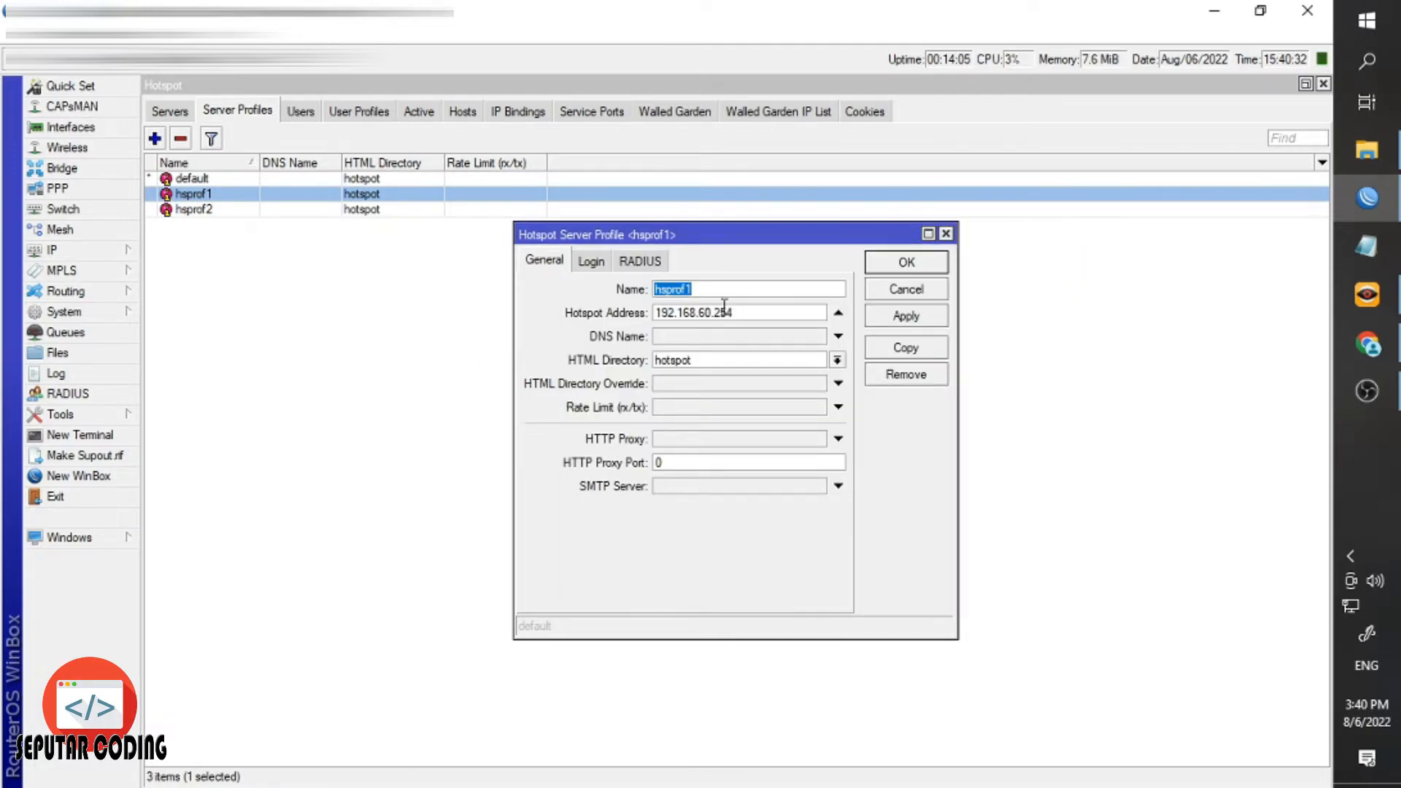
Rename hsprof1 to HS OUTDOOR, enable HTTP PAP, disable Cookie login, and apply.
text(HS OUTDOOR)
click(583, 265)
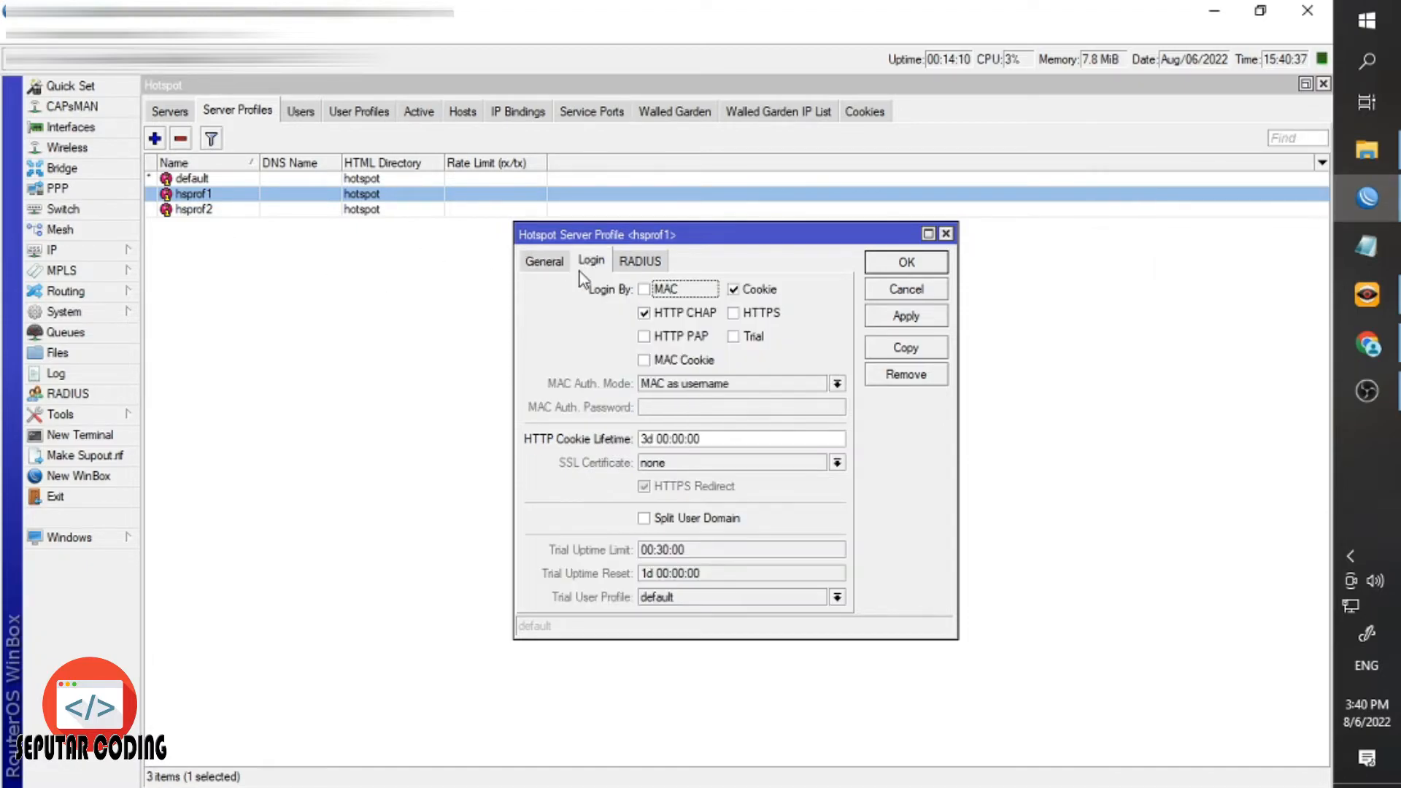
click(675, 336)
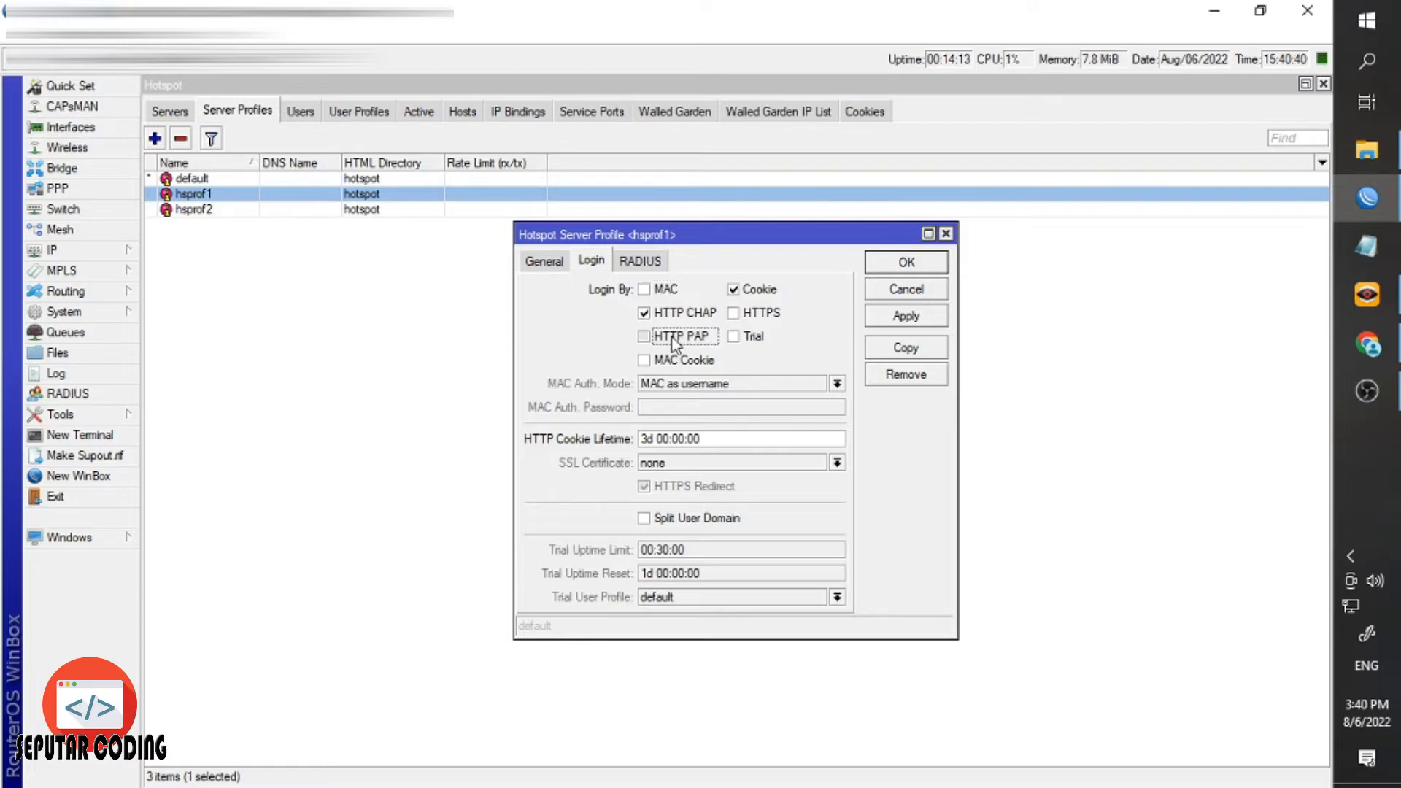
click(748, 291)
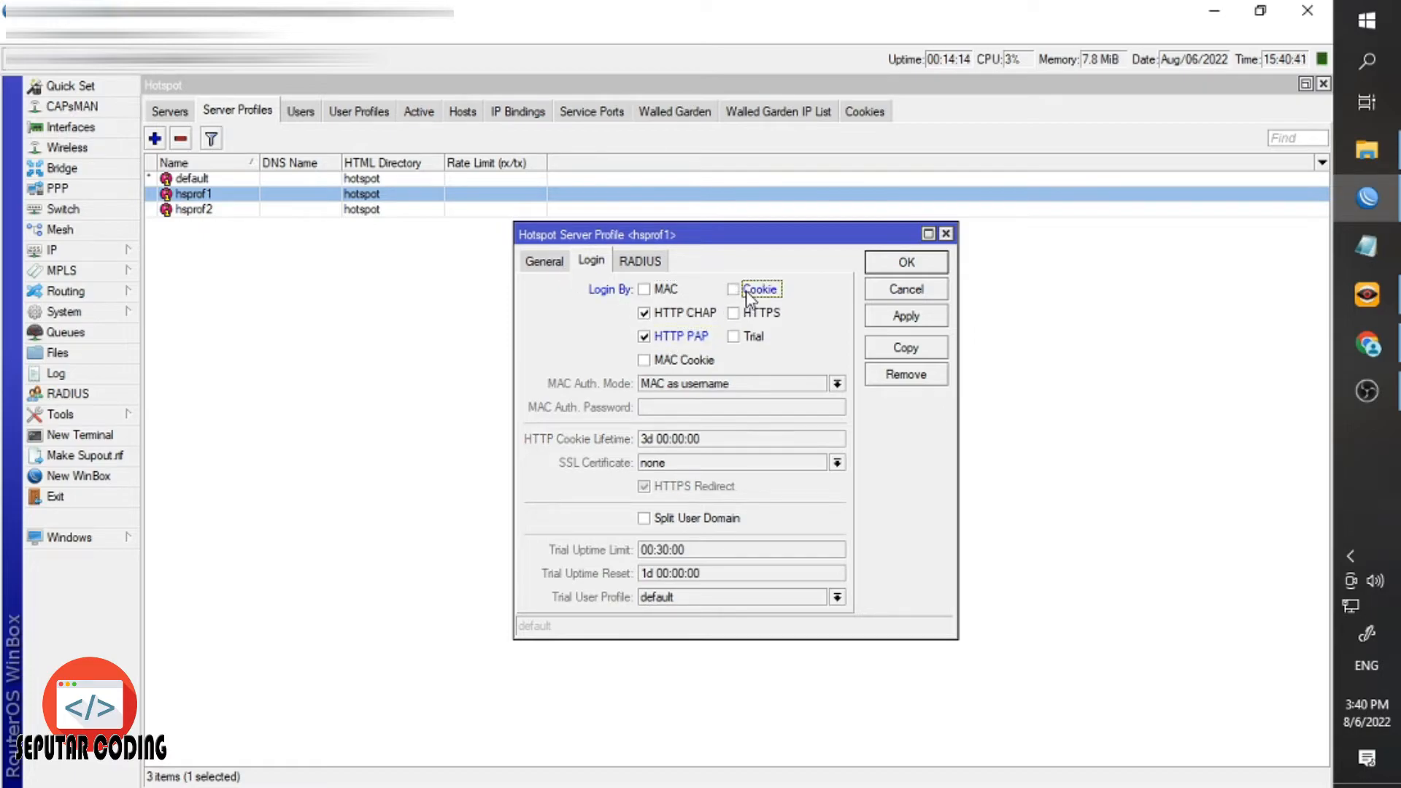
click(903, 314)
click(906, 262)
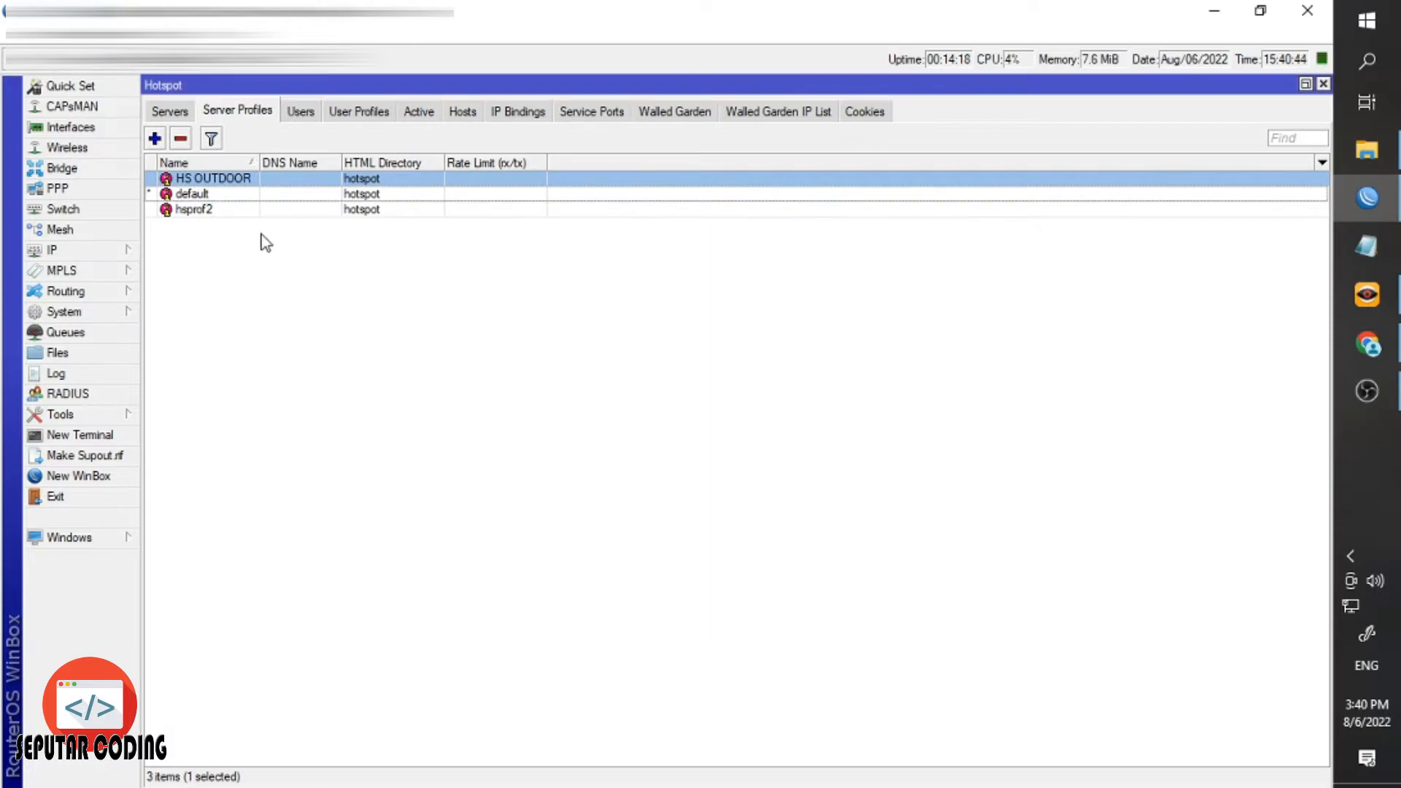
Rename hsprof2 to HS WLAN, enable HTTP PAP login, turn off Cookie, and save.
double_click(219, 211)
click(543, 260)
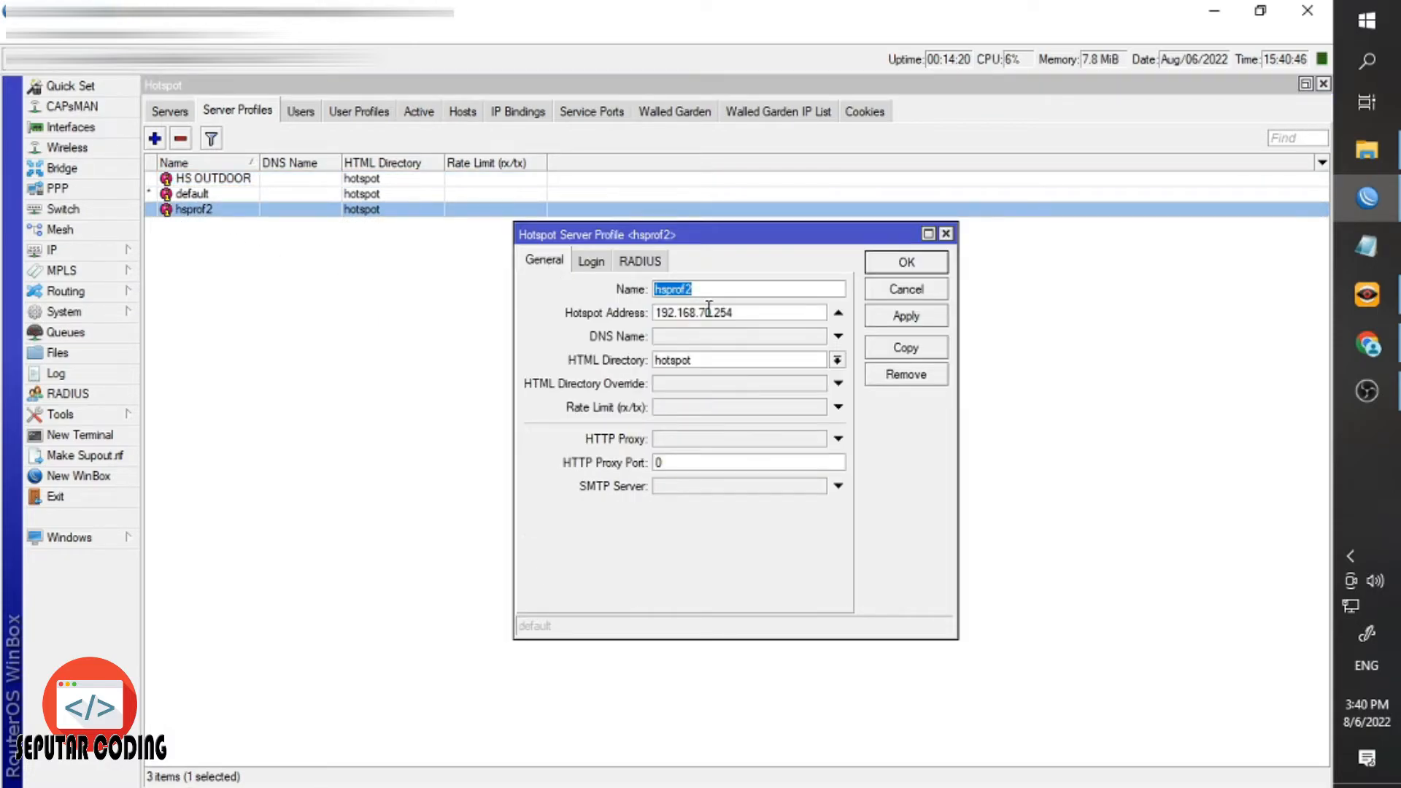
text(HS LWN)
key(BackSpace)
text(WL)
click(586, 265)
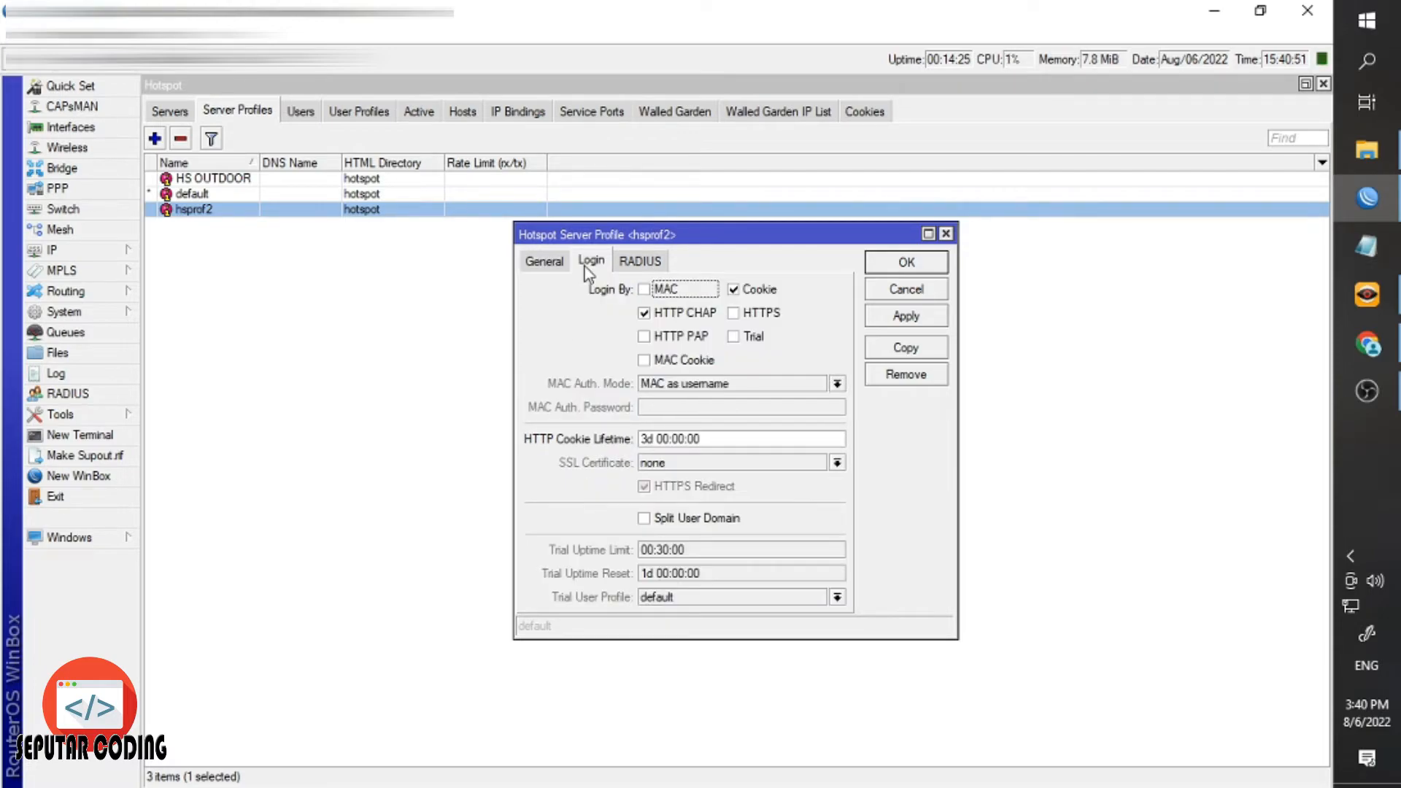
click(645, 337)
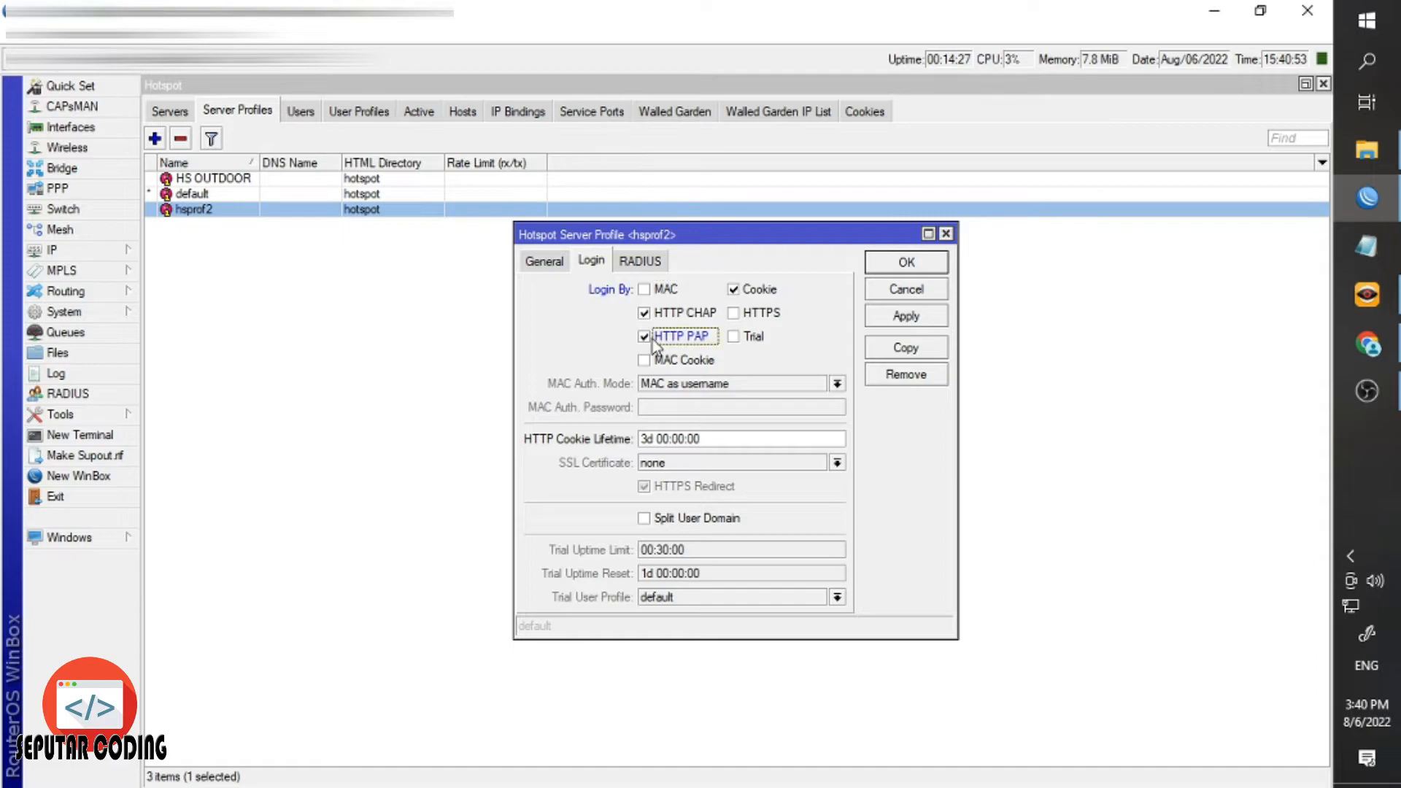
click(745, 290)
click(906, 316)
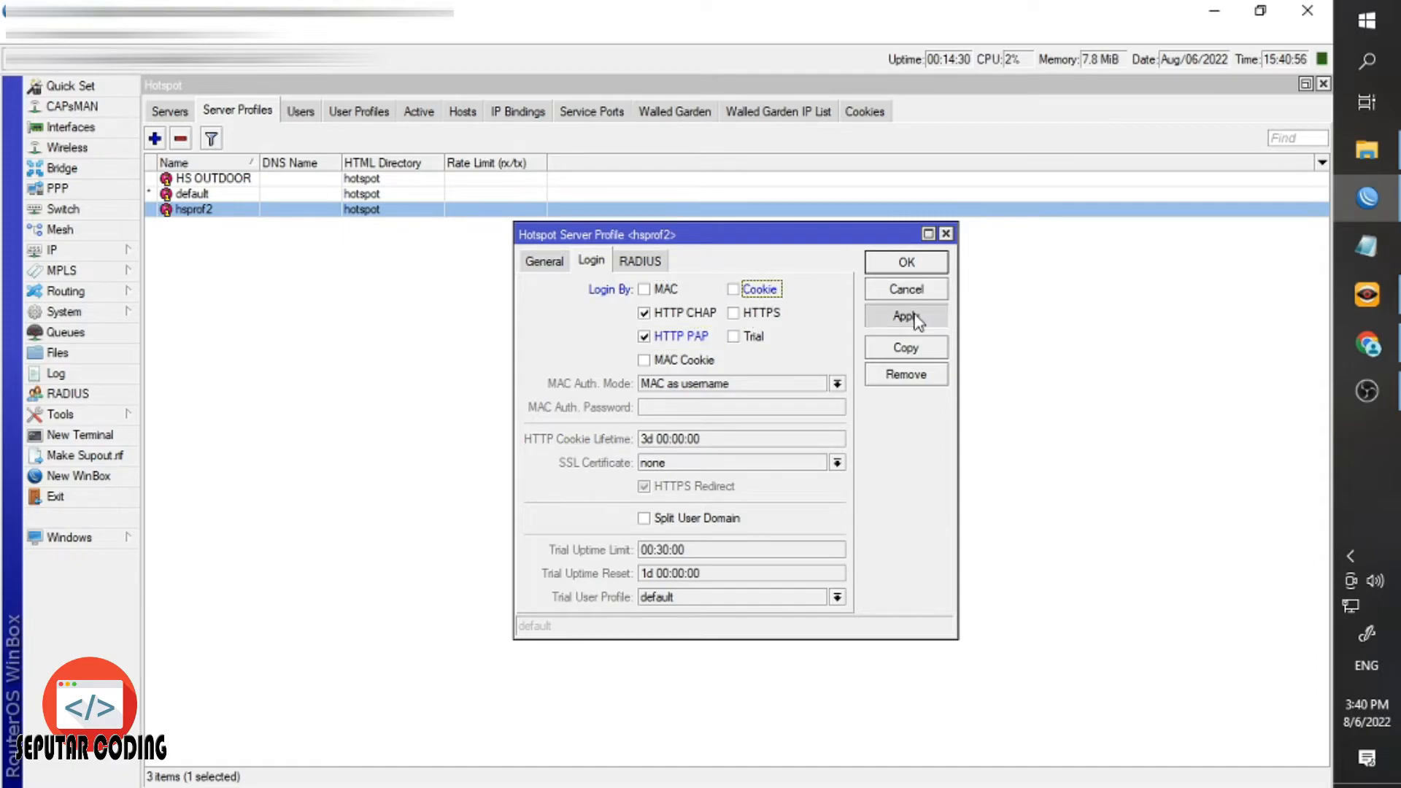
click(916, 267)
click(392, 264)
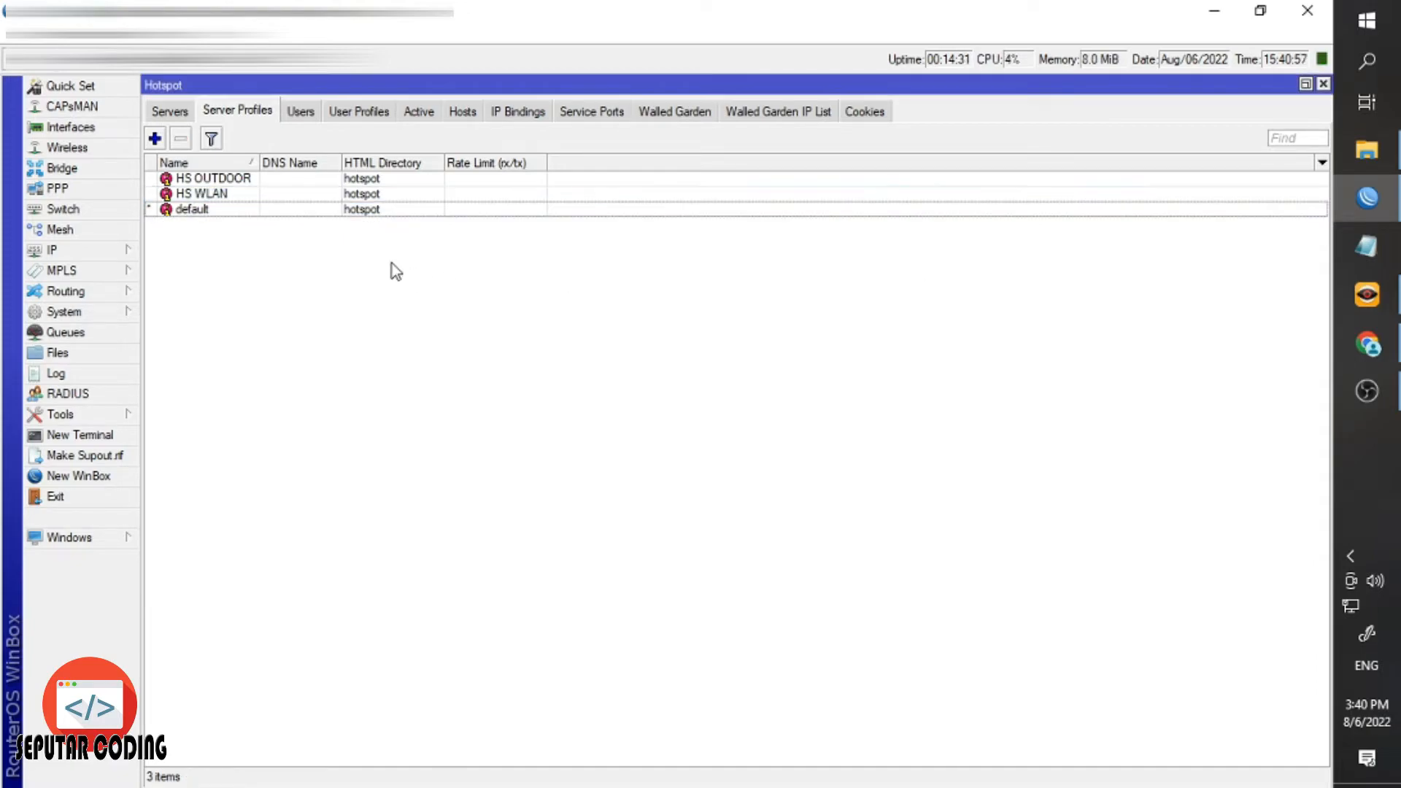
Inspect the admin hotspot user, then select the default entry under User Profiles.
click(312, 114)
click(286, 210)
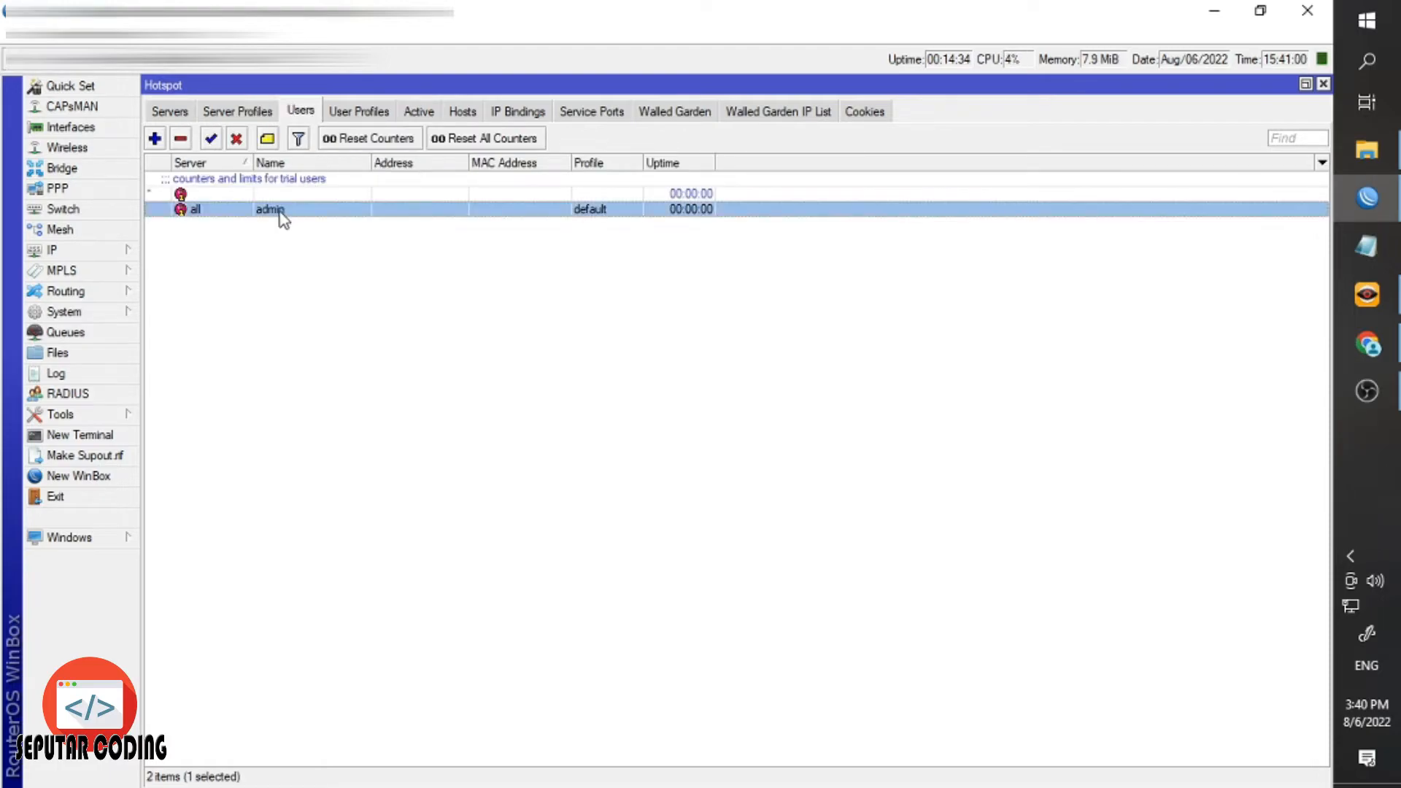
double_click(268, 210)
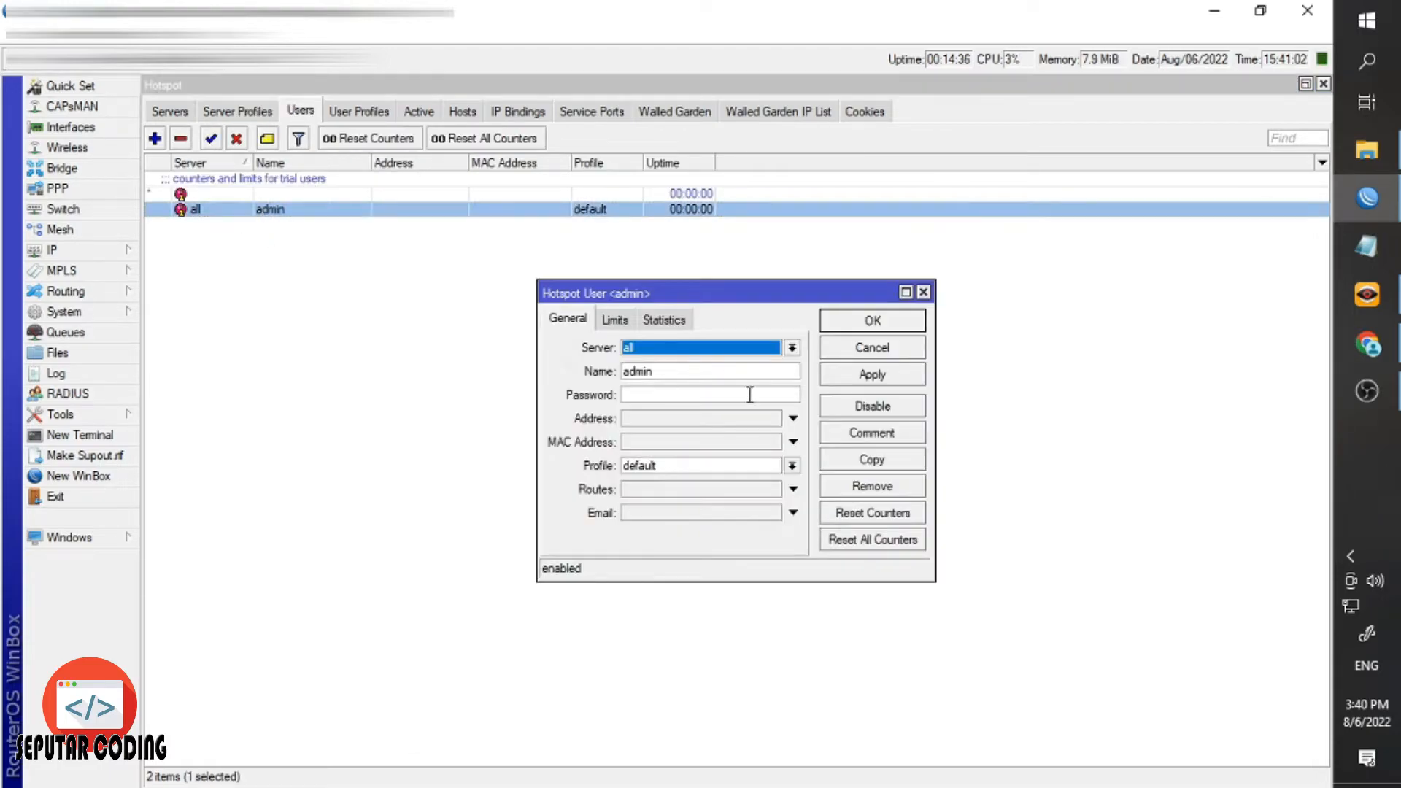
click(847, 330)
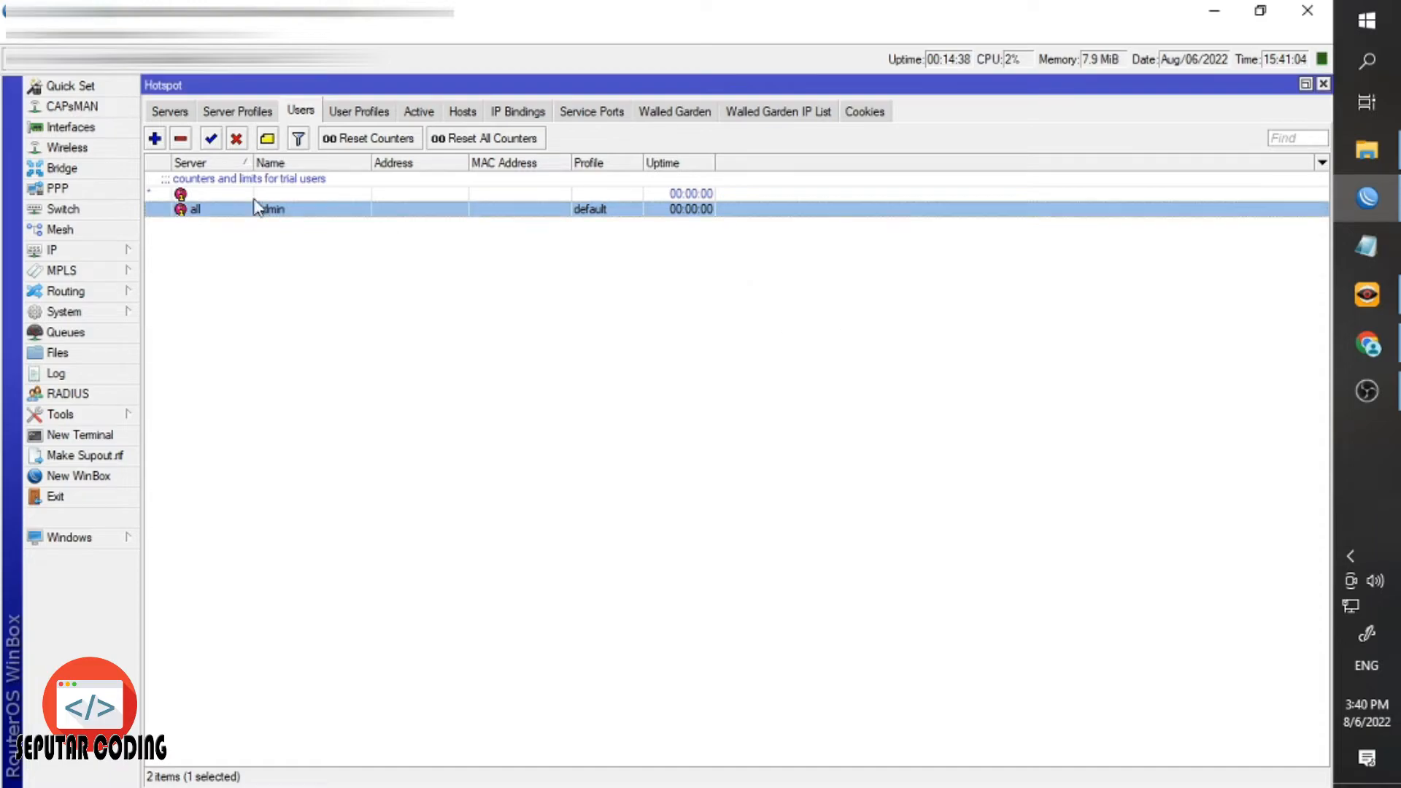
click(180, 138)
click(365, 116)
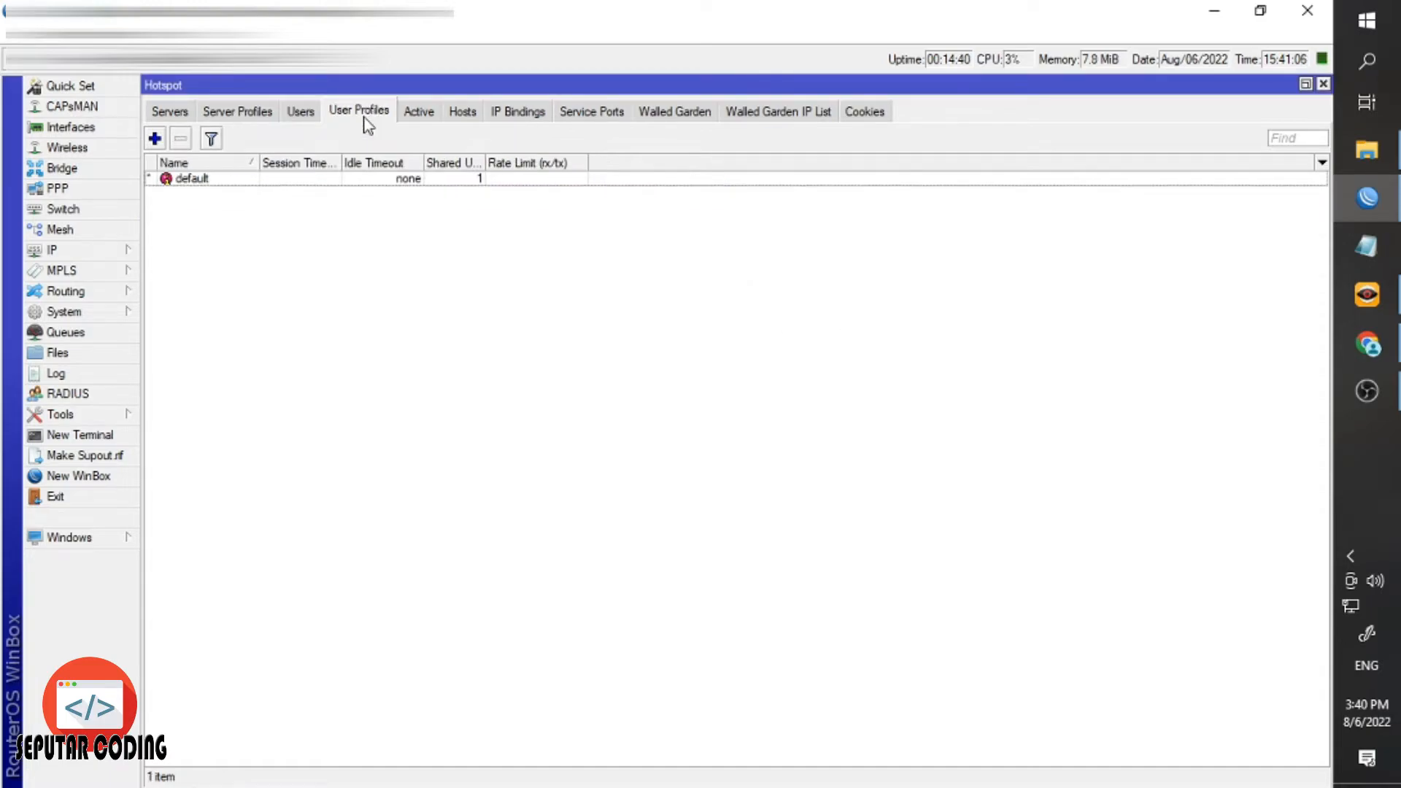
click(338, 180)
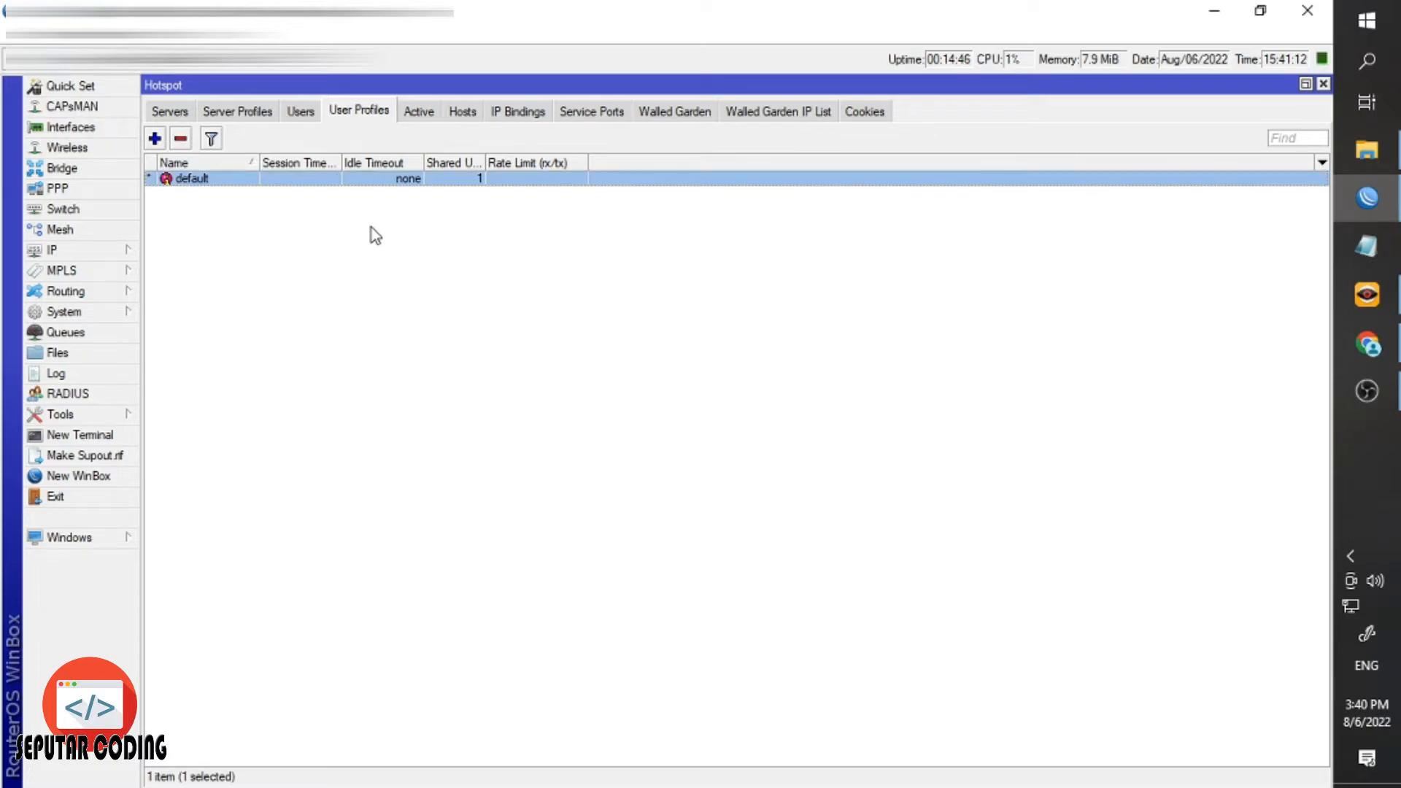
Enable Rate Limit (rx/tx) of 1M/3M on the default user profile and save it.
double_click(361, 181)
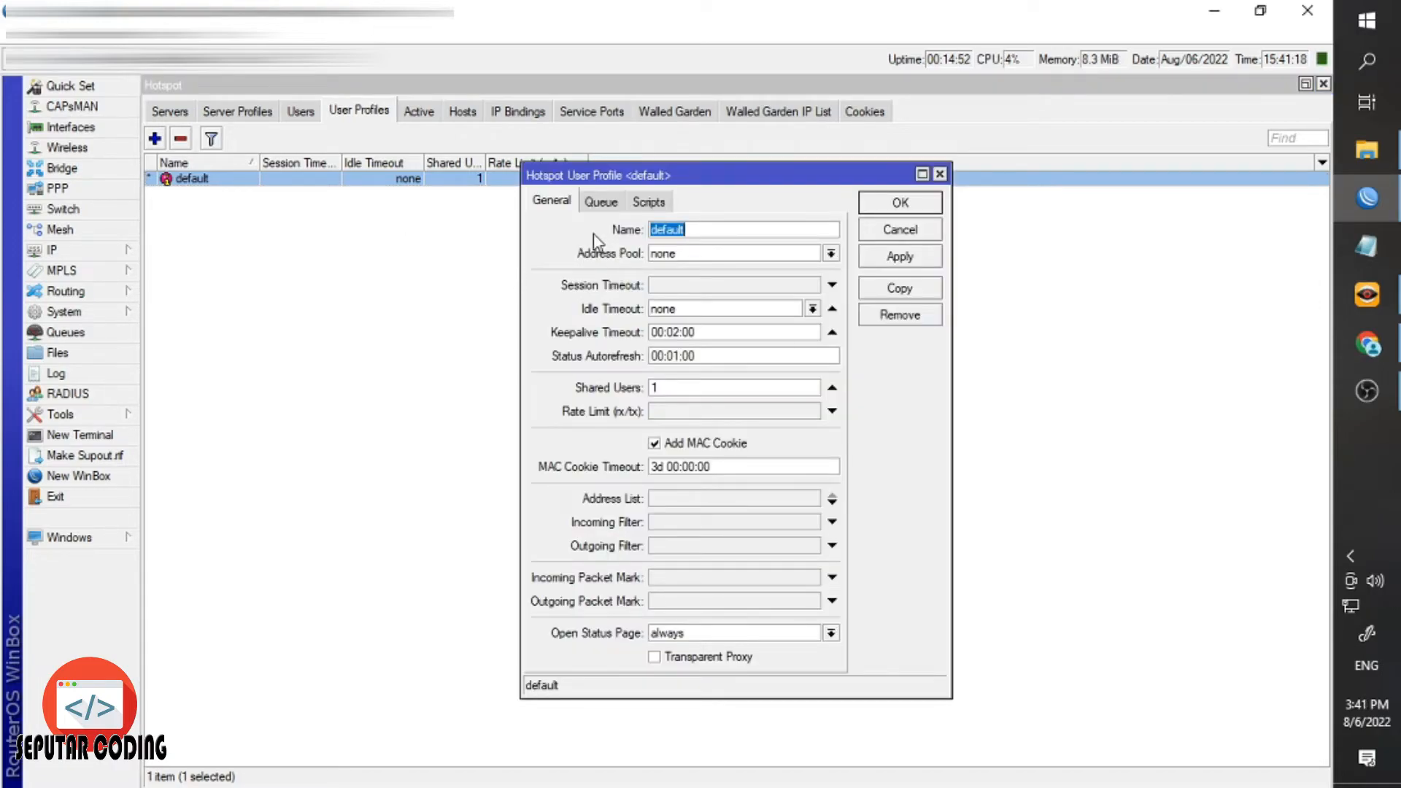
click(453, 192)
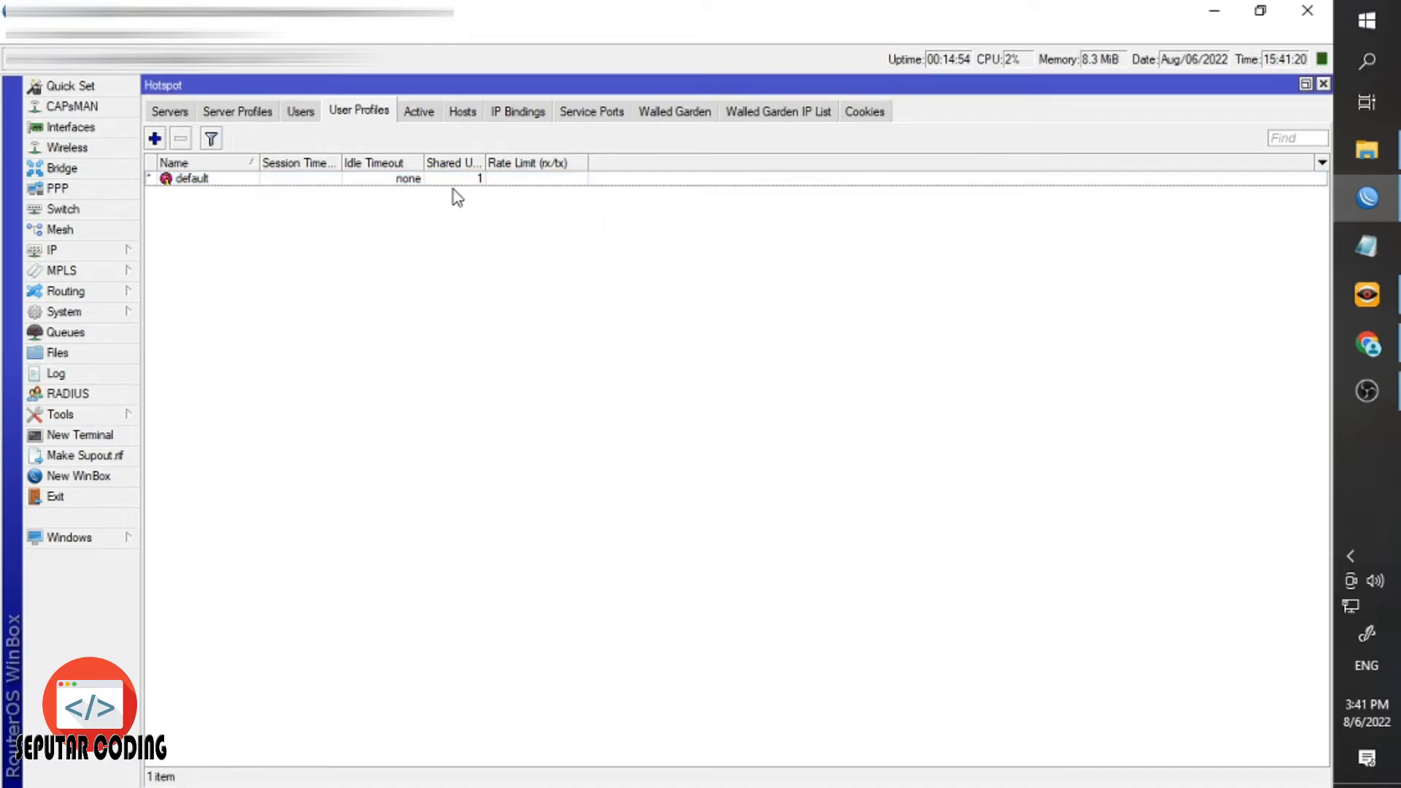
double_click(453, 182)
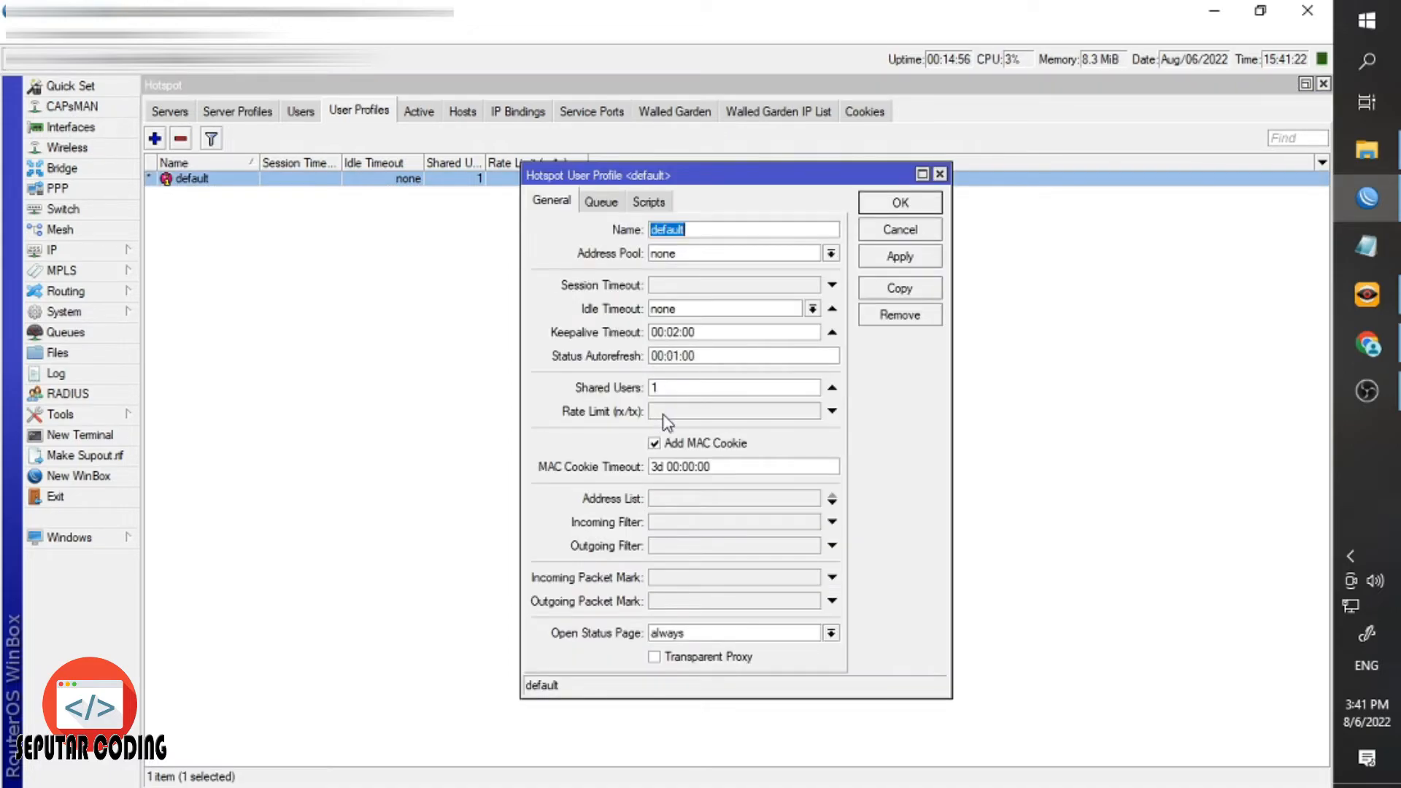
click(670, 411)
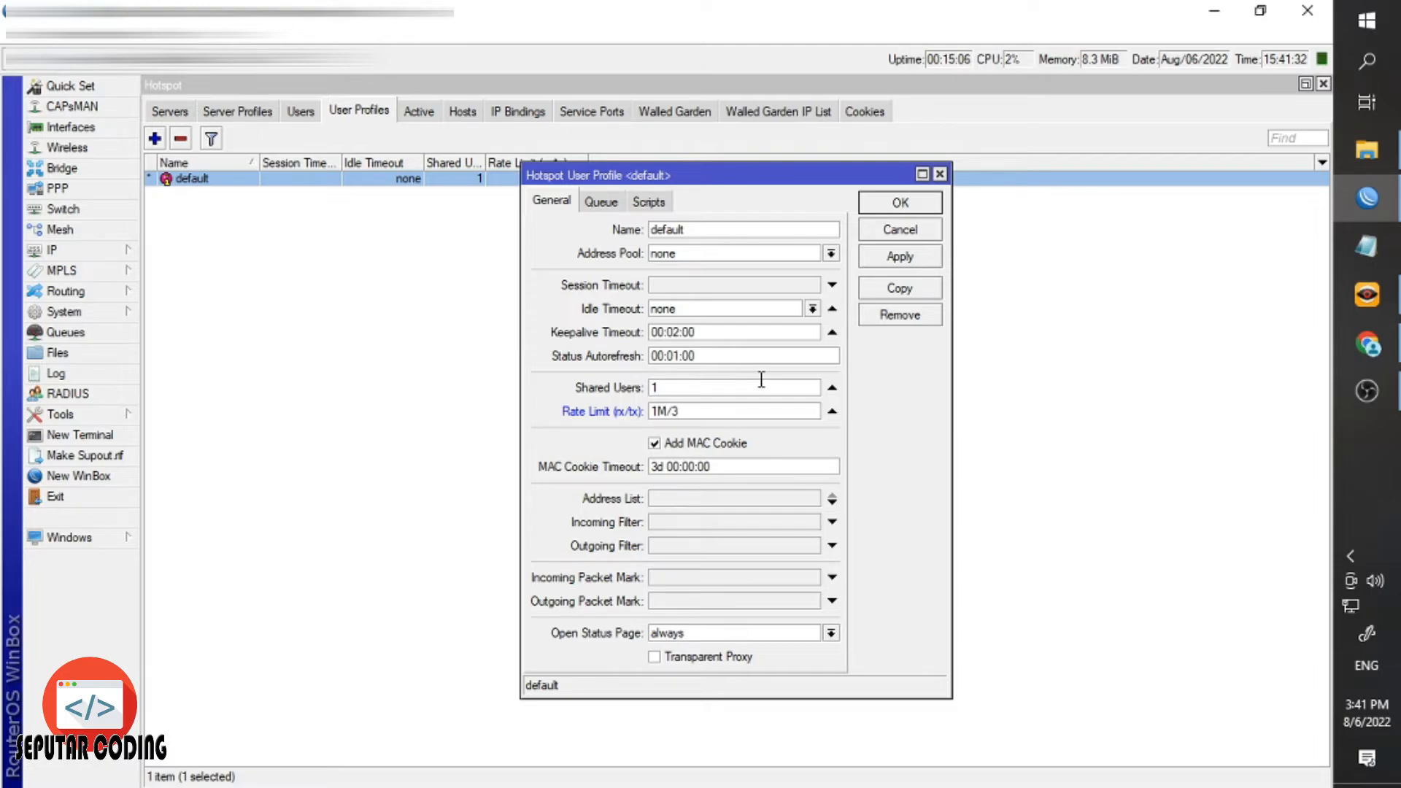
click(899, 259)
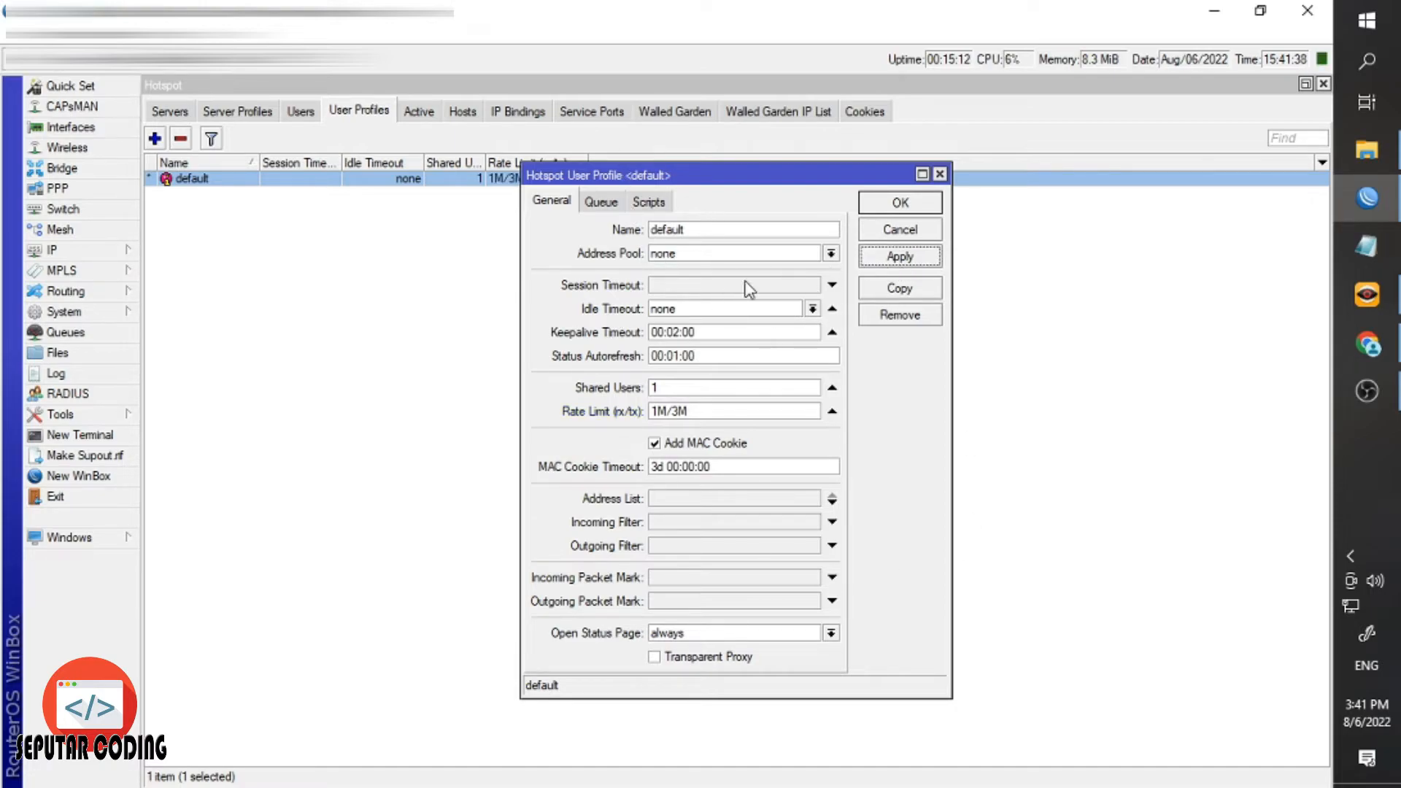
click(676, 412)
click(882, 208)
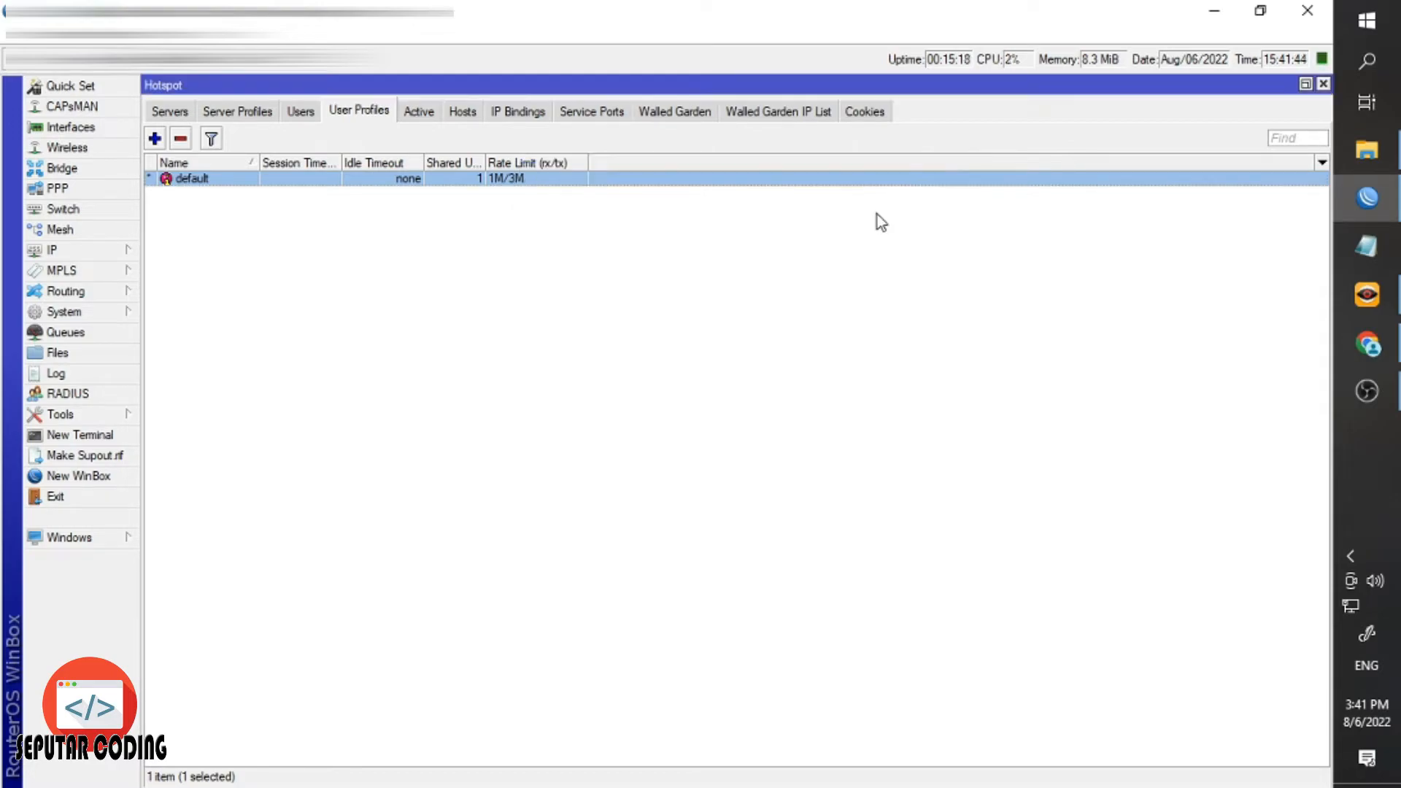
click(413, 111)
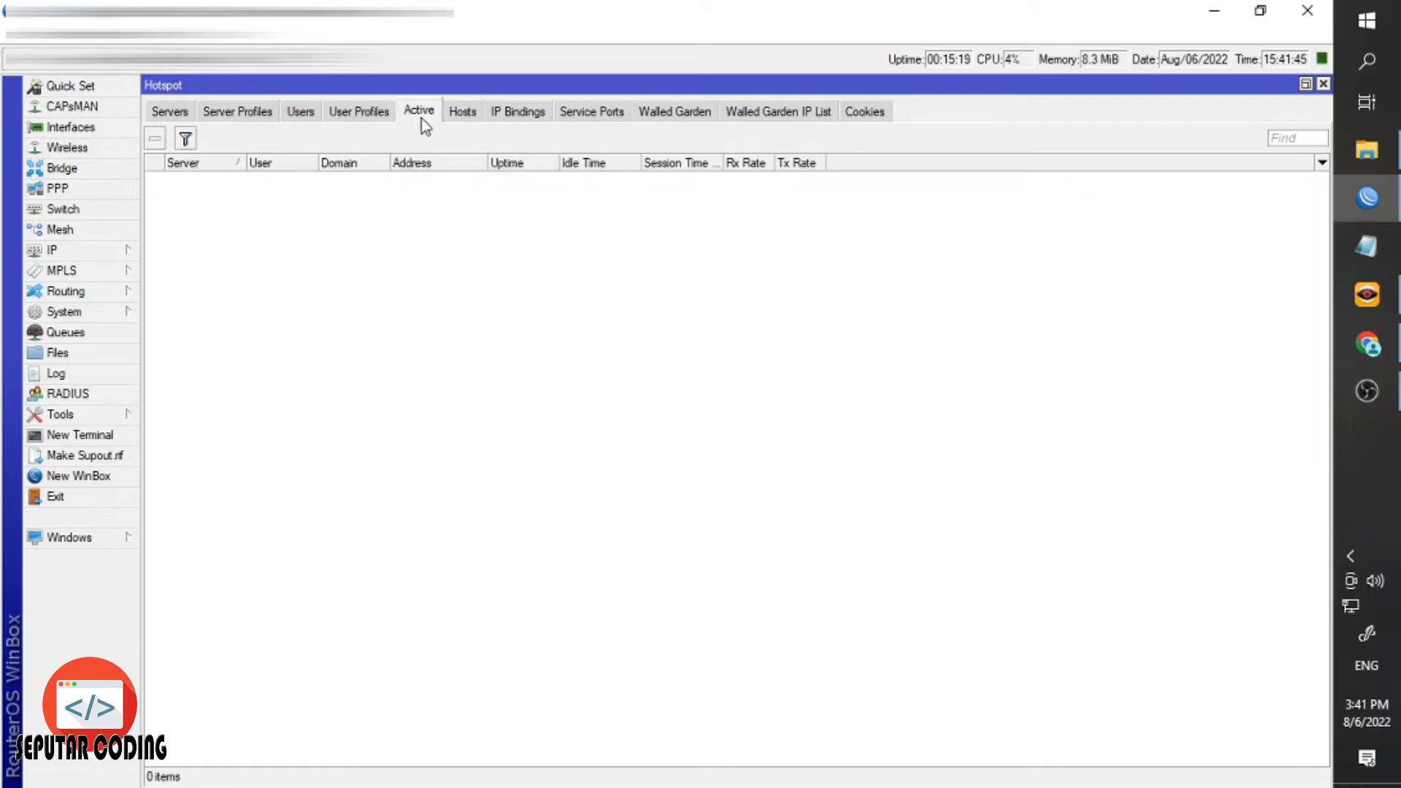
Join the KAFE TARIA Wi-Fi network from the Windows network flyout.
click(79, 128)
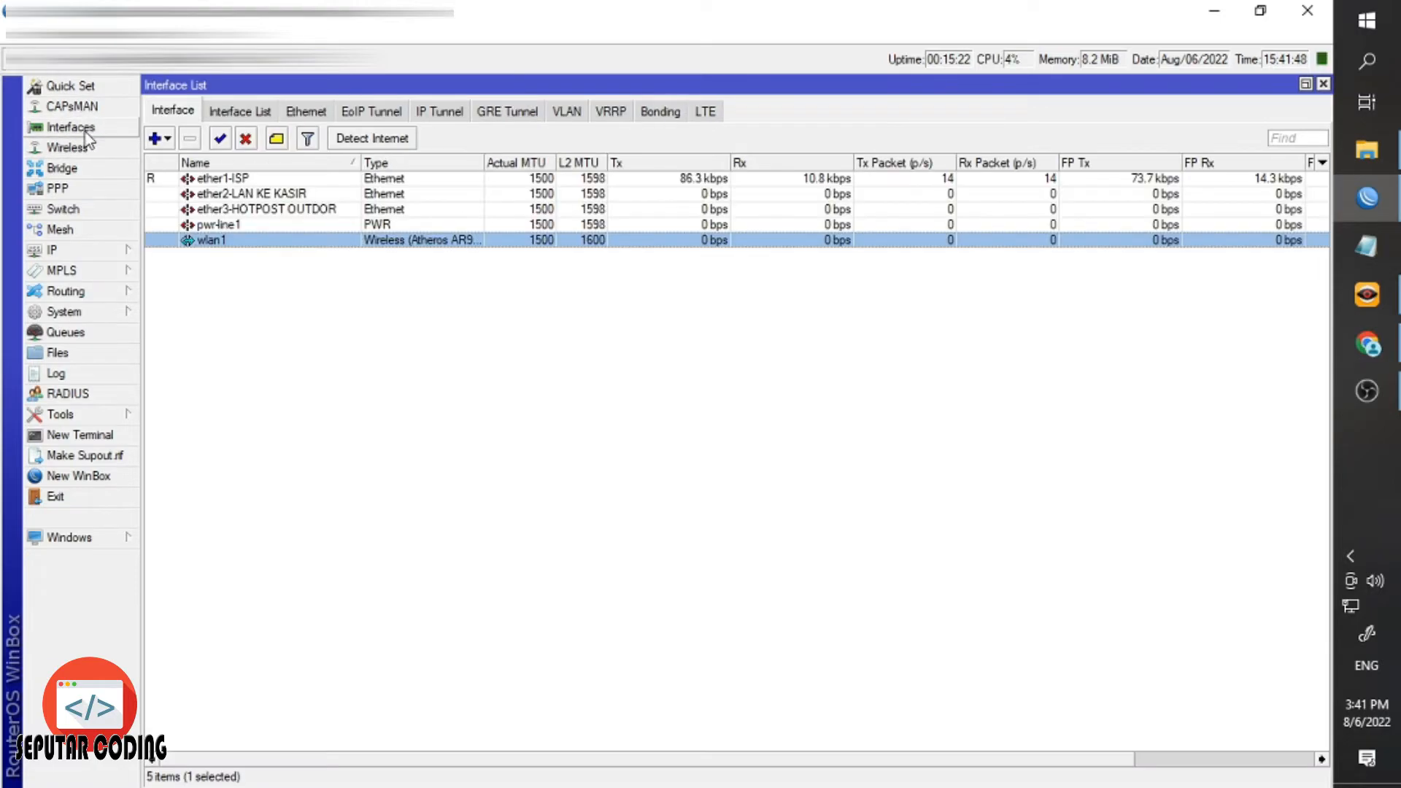
click(1323, 84)
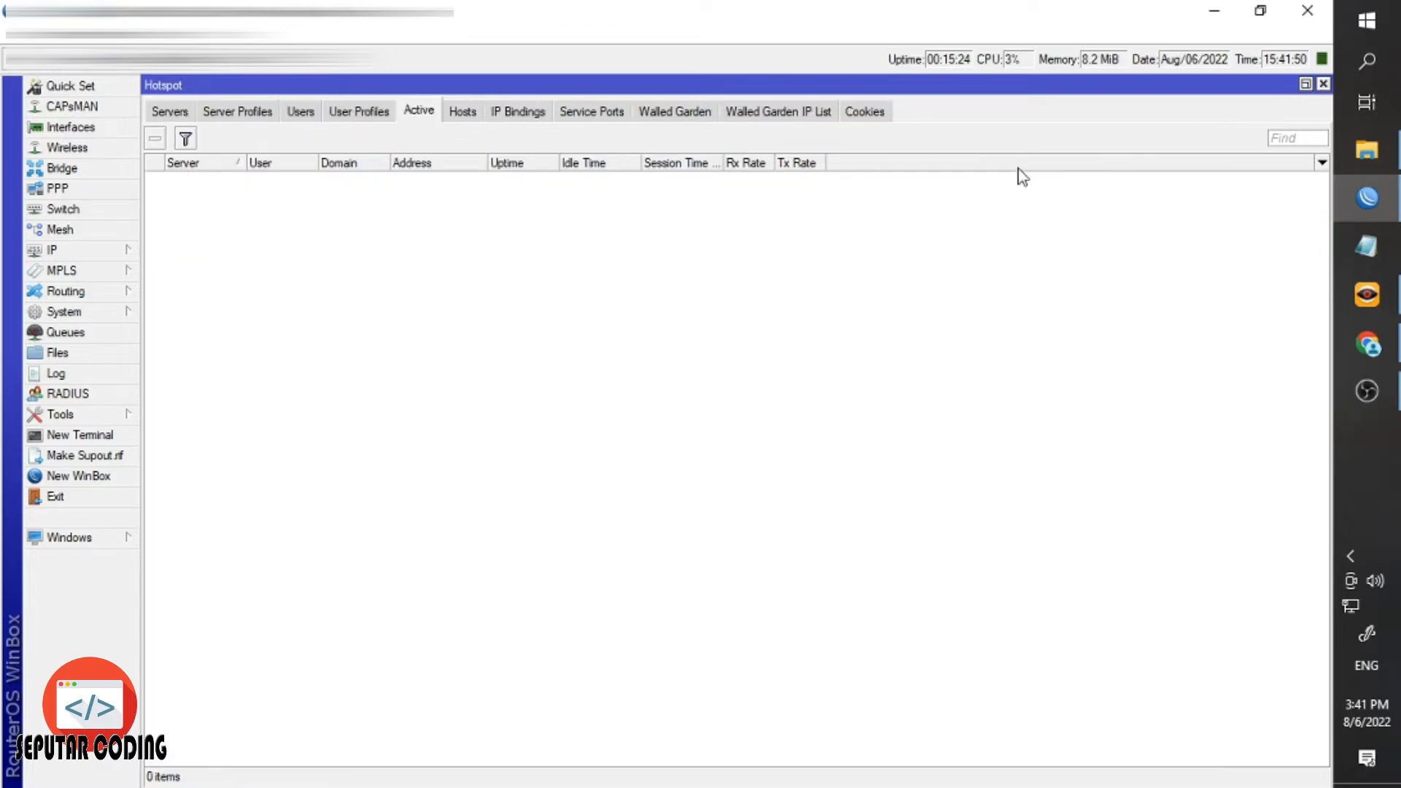
click(1349, 606)
scroll(1043, 496, down, 2)
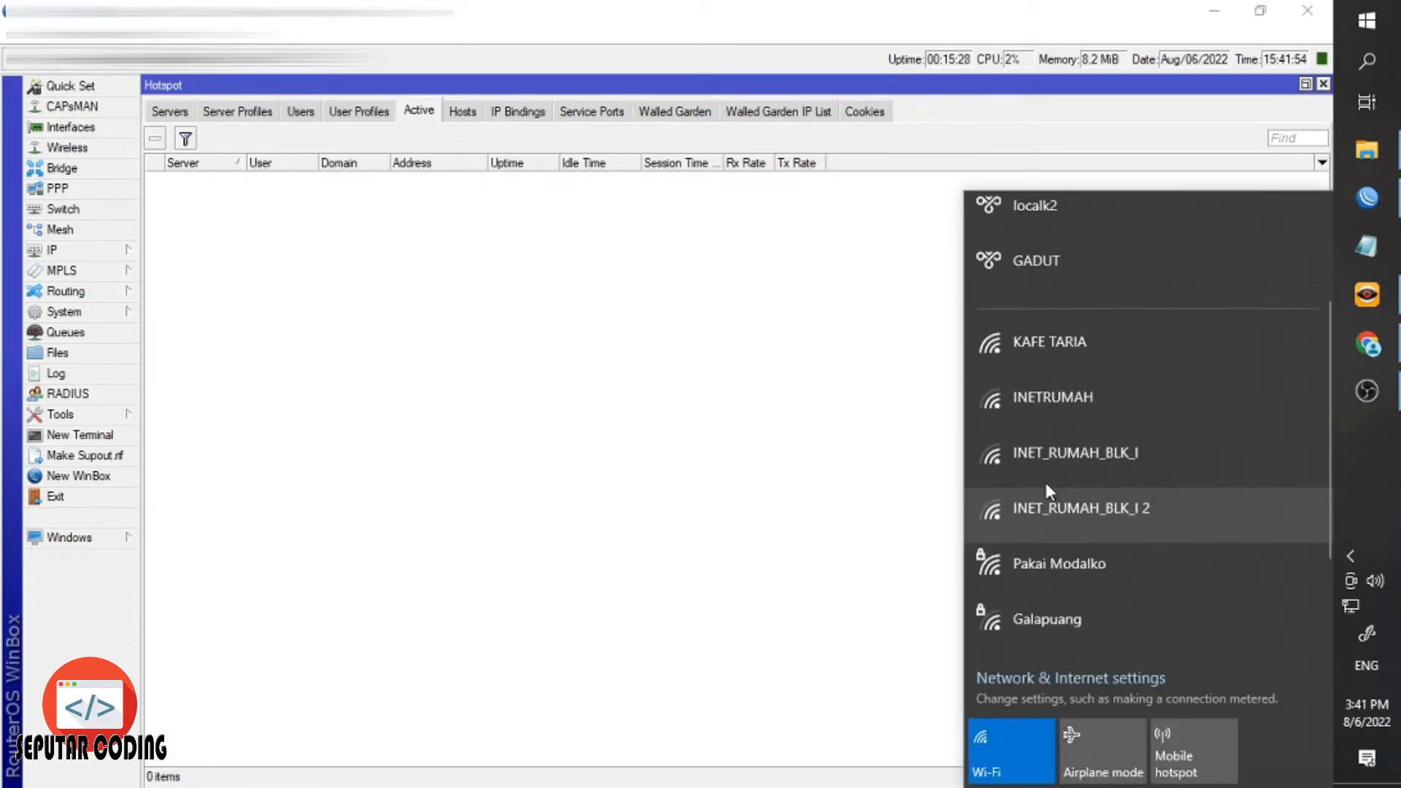
scroll(1046, 459, up, 1)
click(1046, 441)
click(1216, 574)
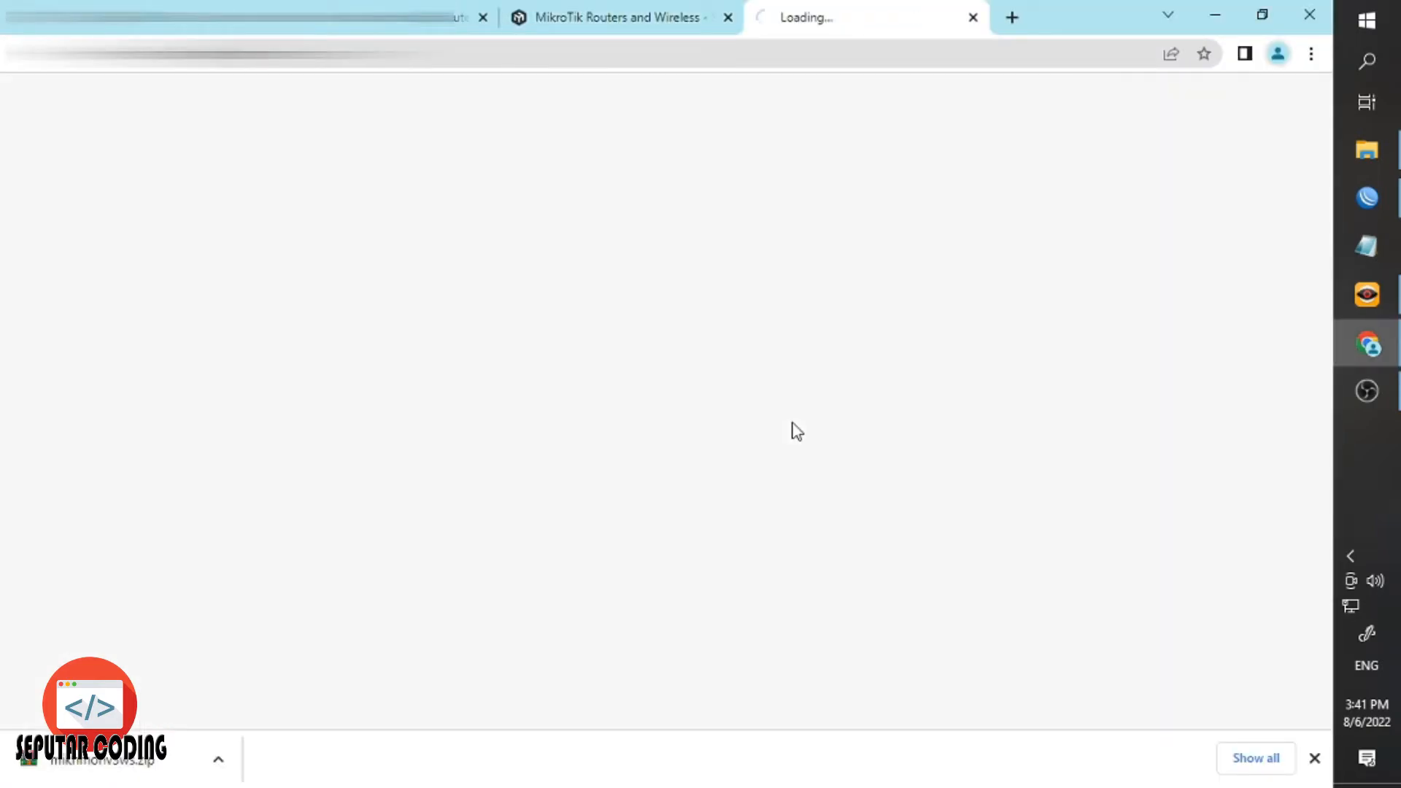
click(544, 52)
Copy wlan1's address 192.168.70.254 from Winbox's IP Addresses list.
click(1361, 194)
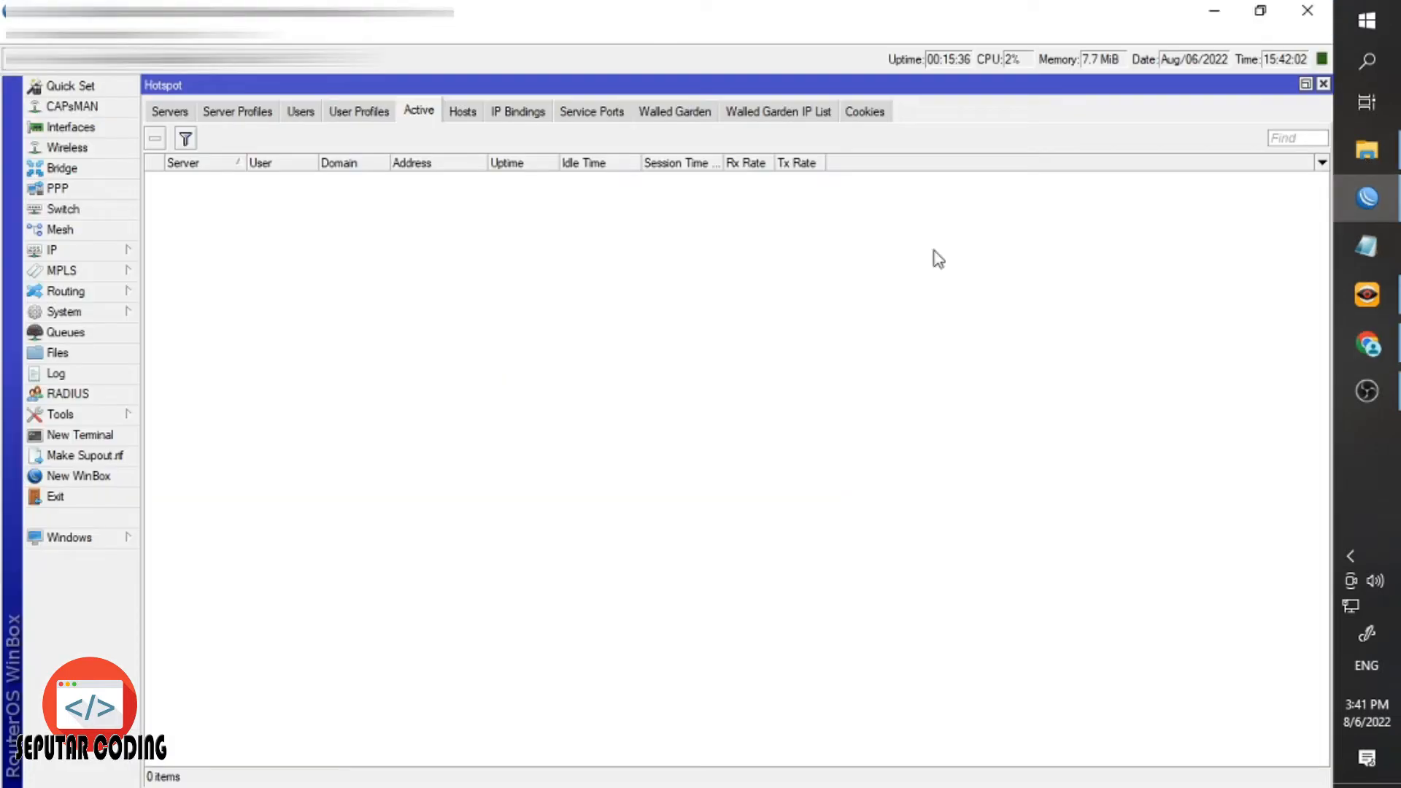
click(85, 228)
click(86, 254)
click(178, 292)
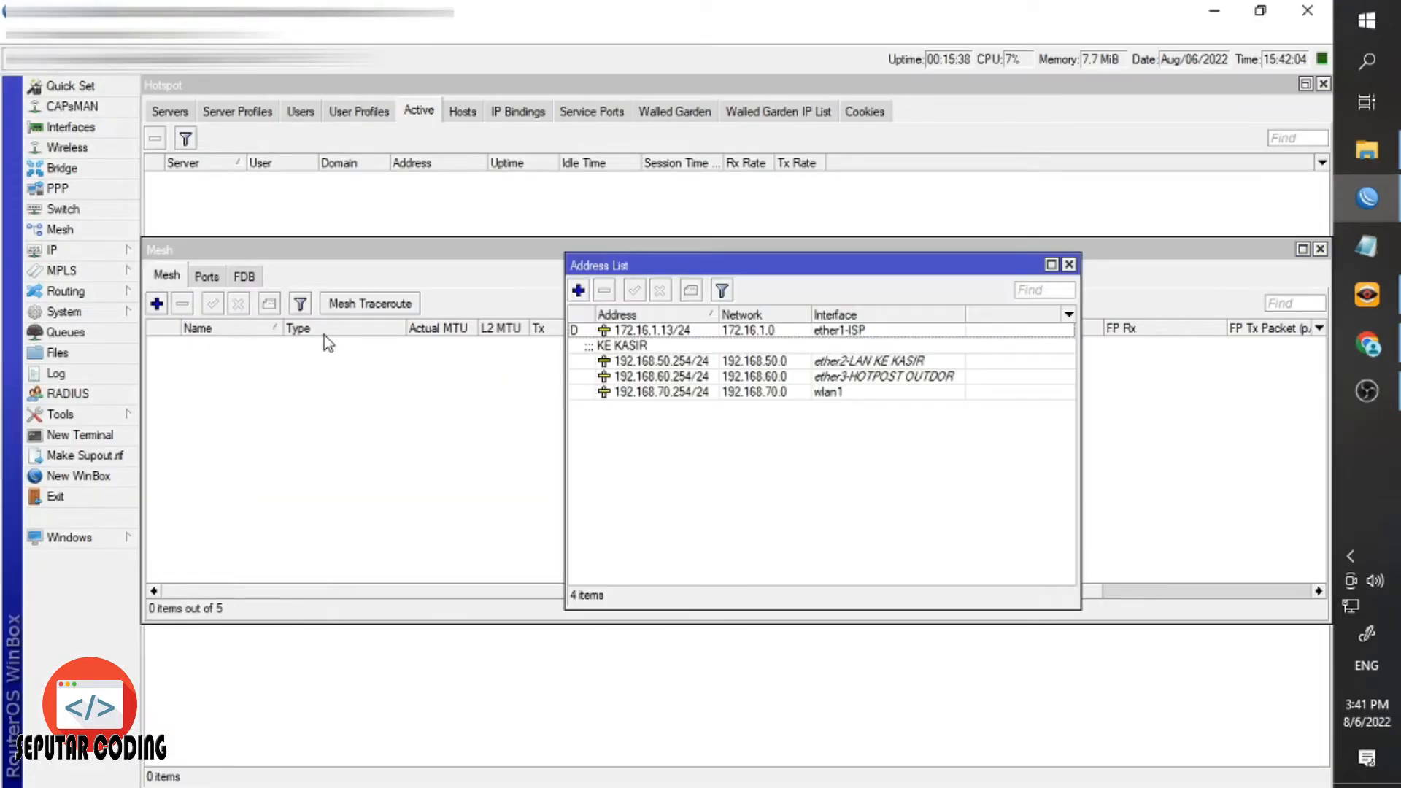
click(655, 363)
click(678, 393)
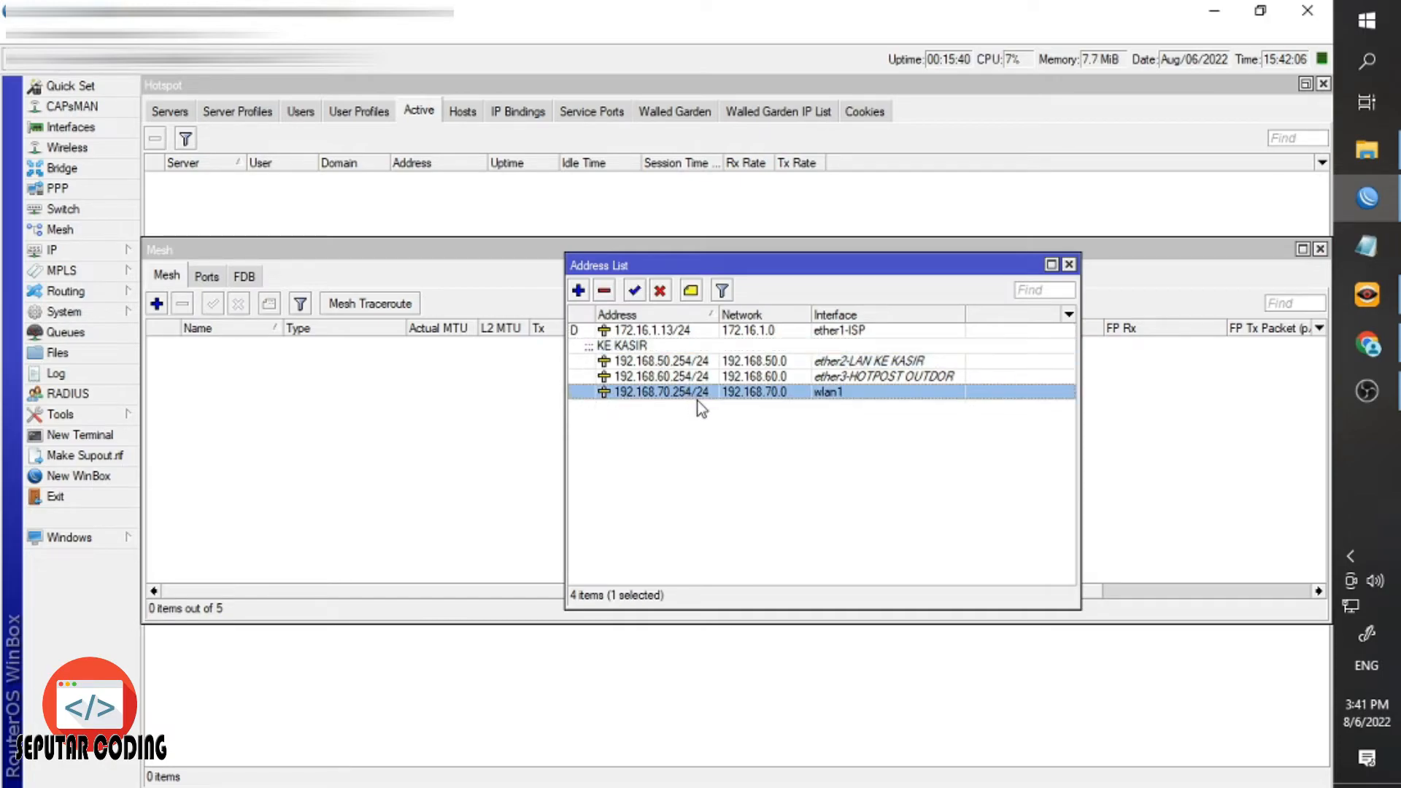
double_click(672, 404)
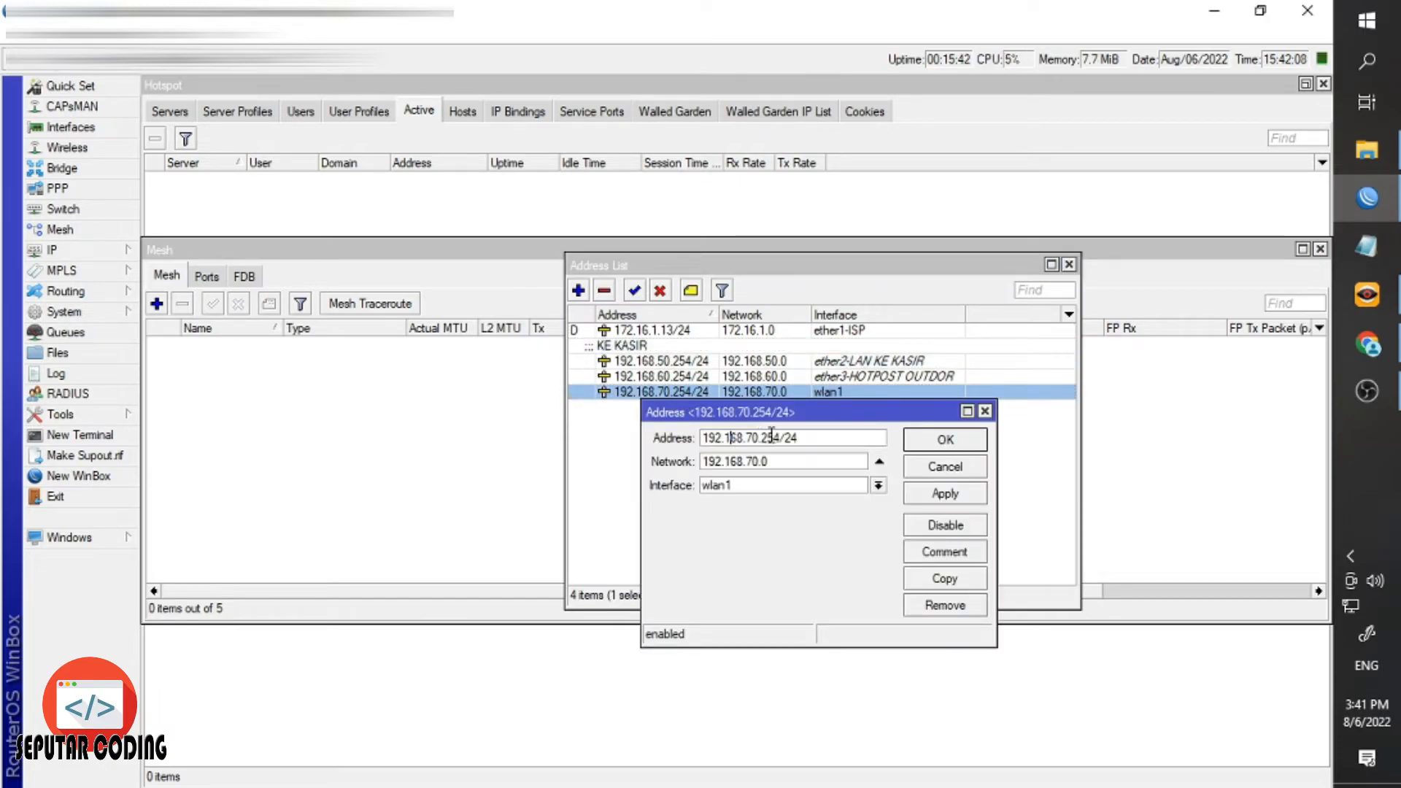
drag(780, 438, 702, 445)
key(ctrl+c)
click(915, 468)
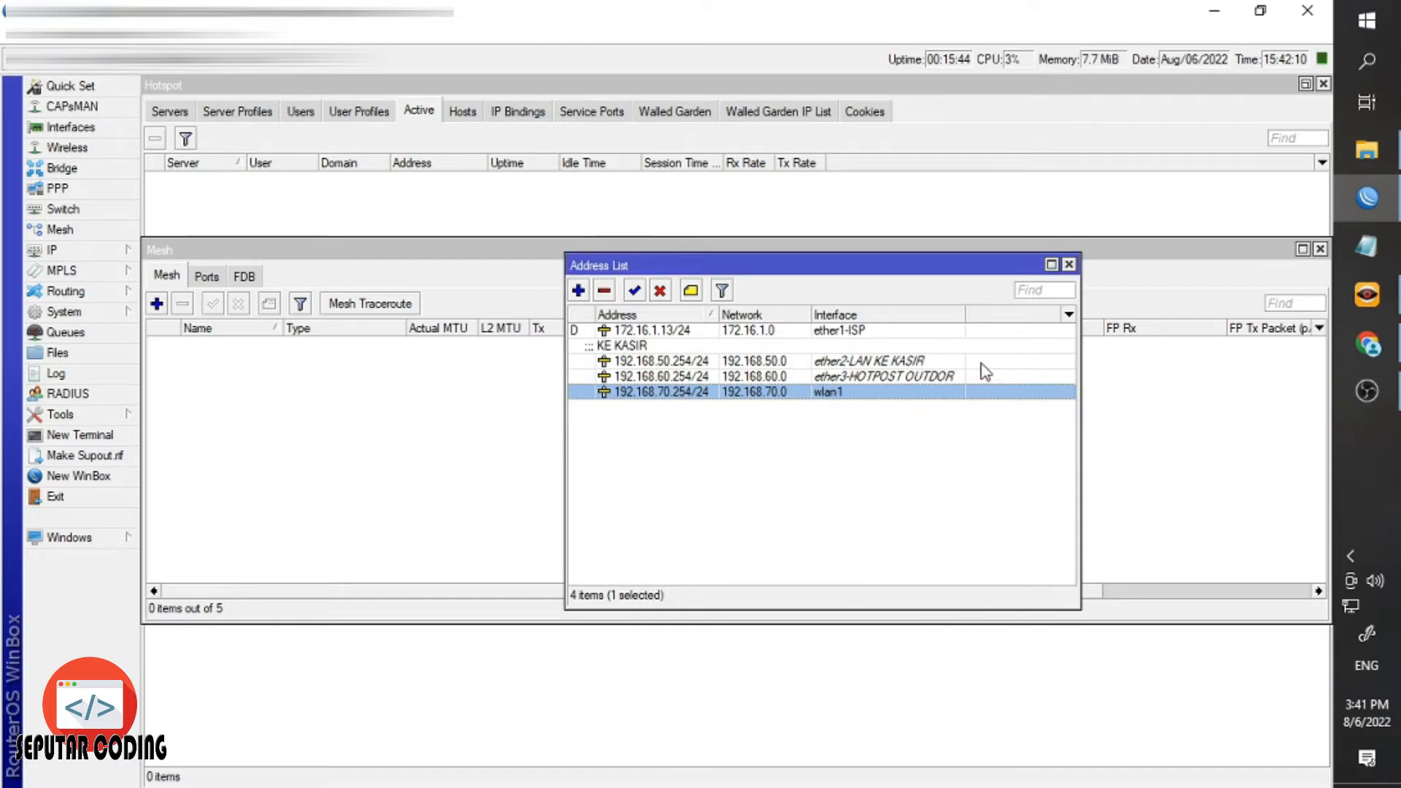
click(1068, 264)
click(1386, 343)
Load the hotspot login page at 192.168.70.254 in Chrome.
triple_click(584, 57)
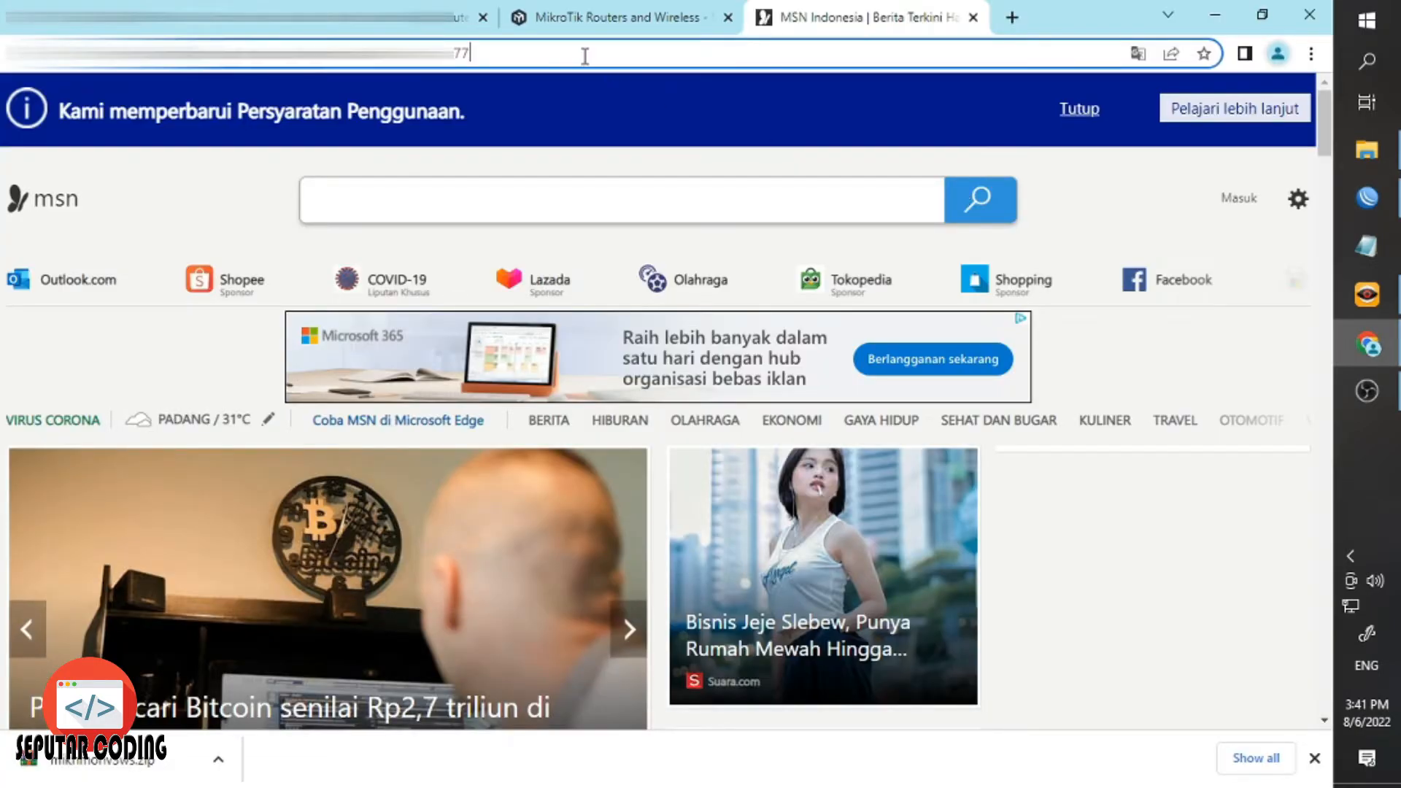
key(ctrl+v)
key(Return)
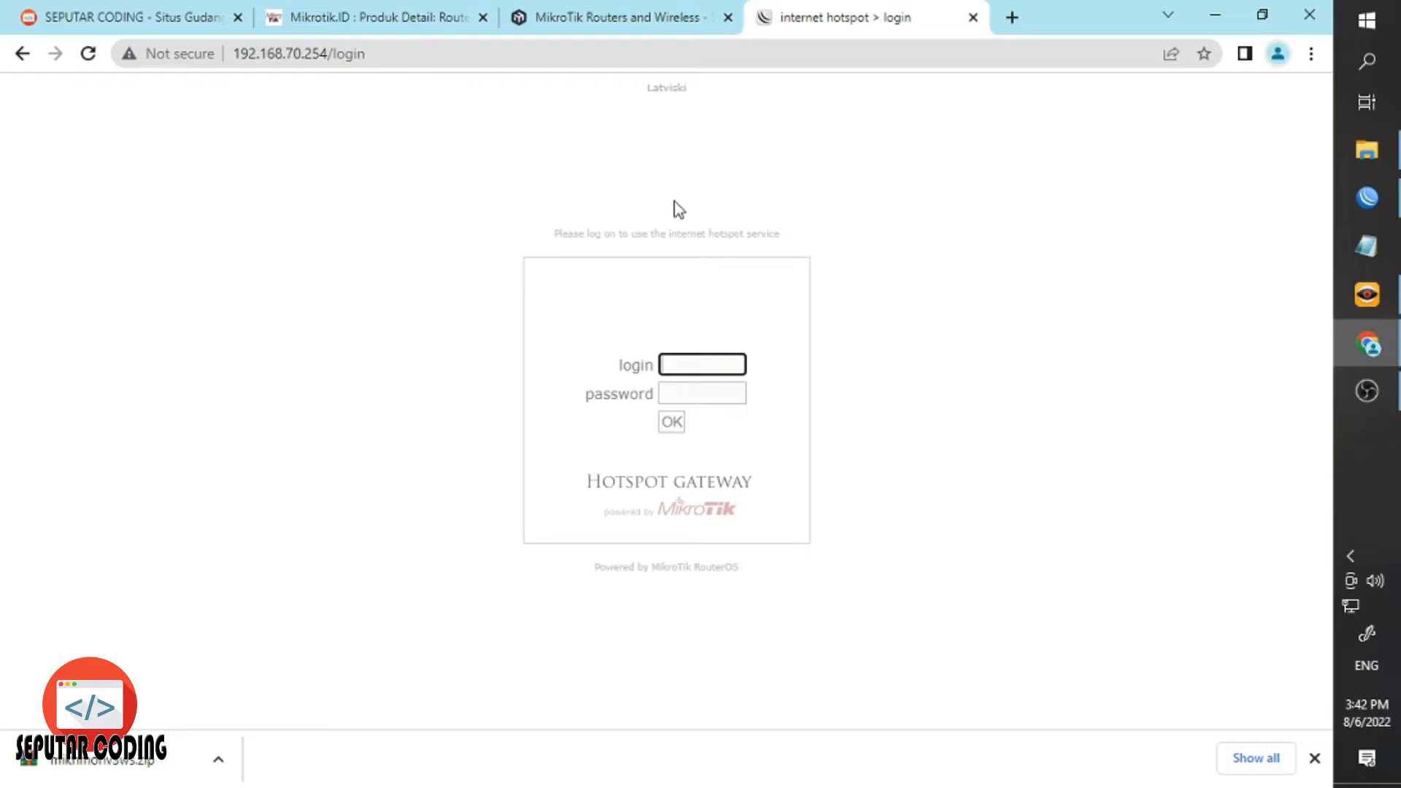
click(1314, 758)
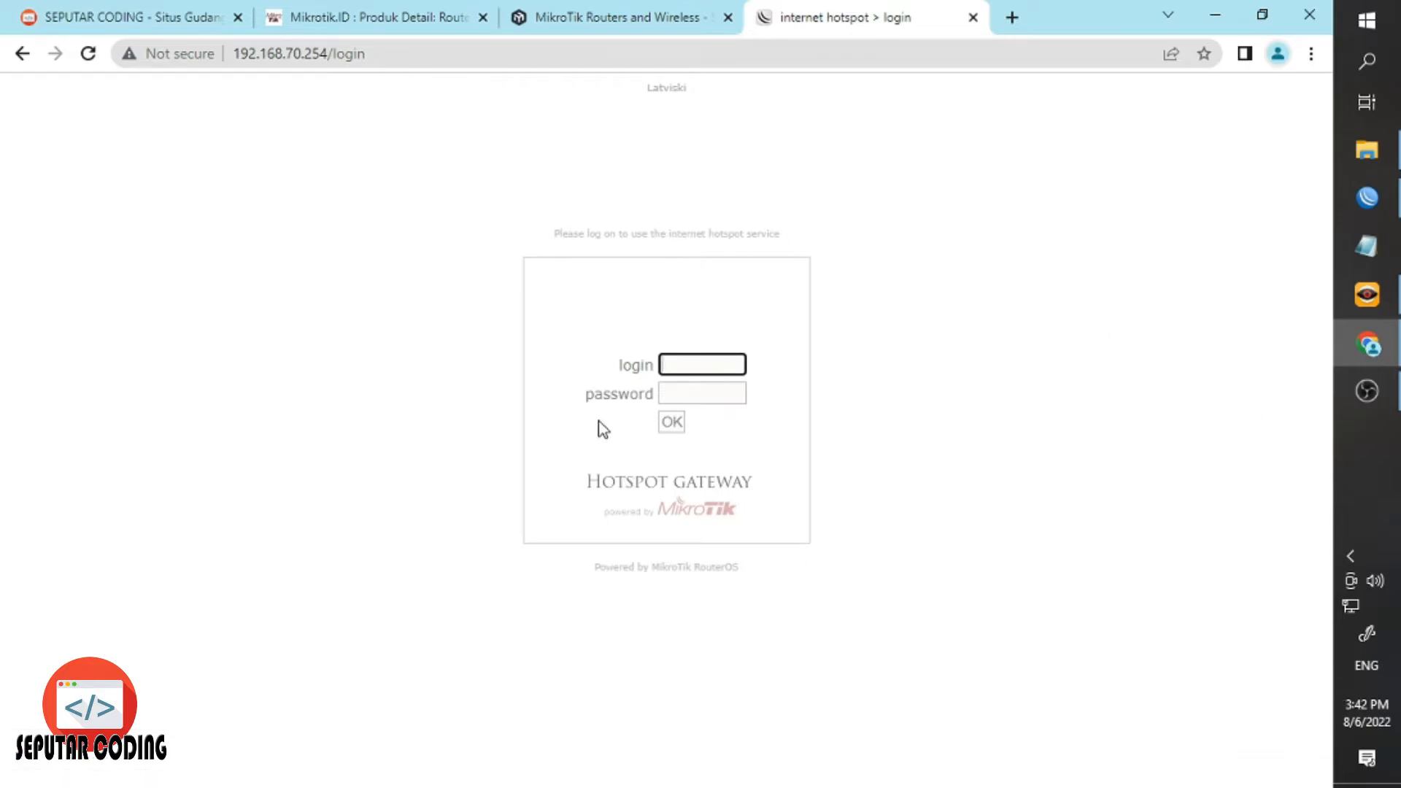
Attempt a hotspot login as admin, which fails with invalid username or password.
click(697, 372)
text(admin)
key(Tab)
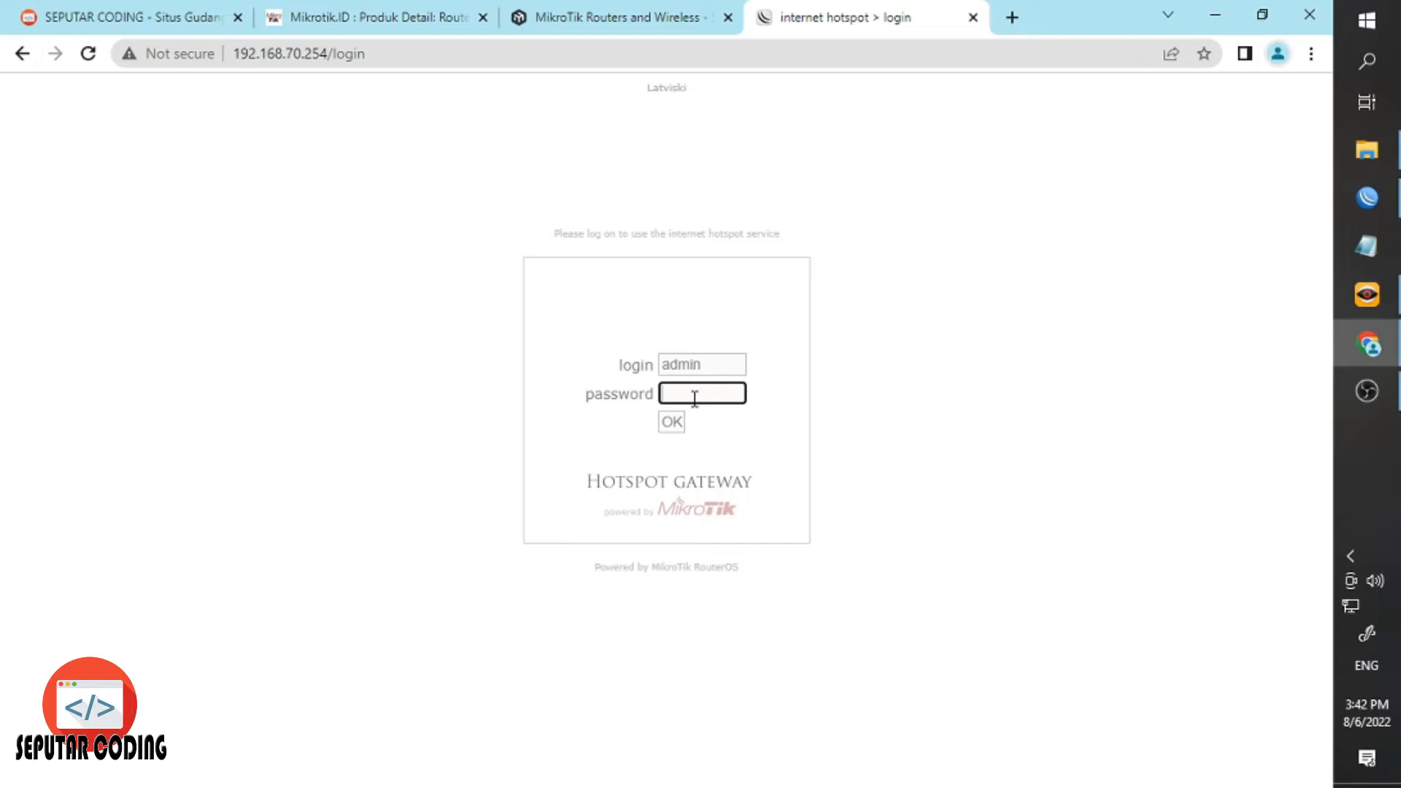
click(669, 423)
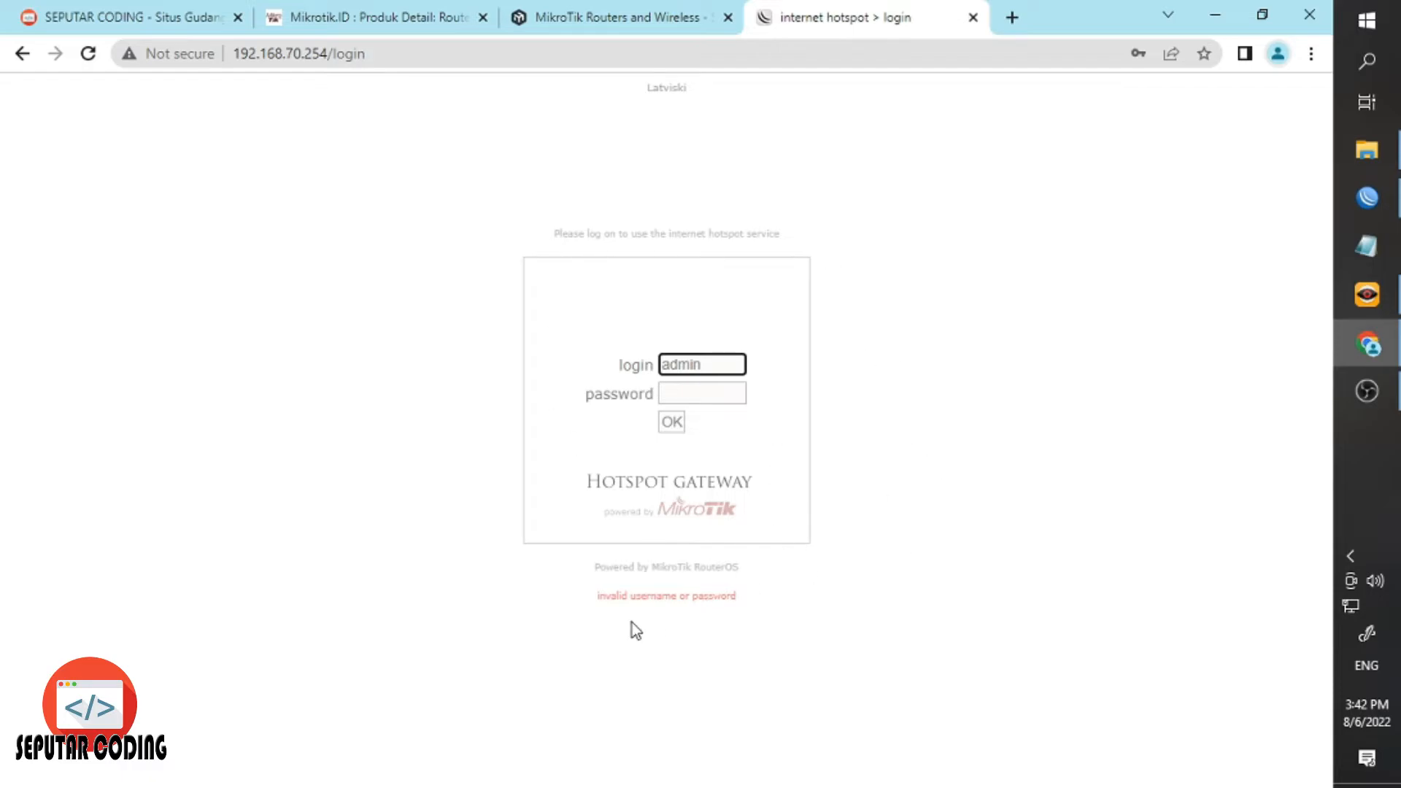
drag(597, 595, 787, 610)
click(1244, 338)
double_click(691, 369)
Return to Winbox and show the Hotspot Users list.
click(1366, 197)
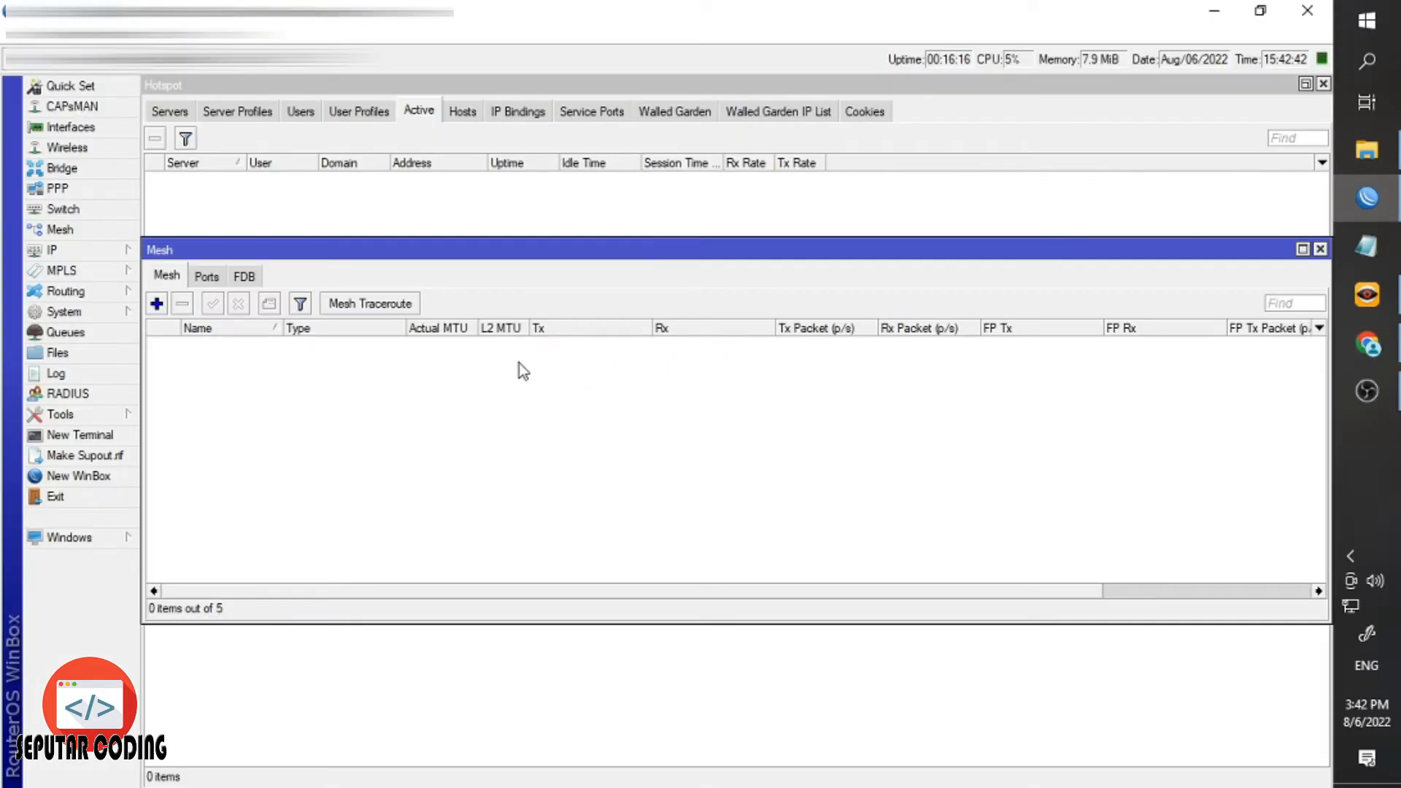
click(358, 112)
click(302, 113)
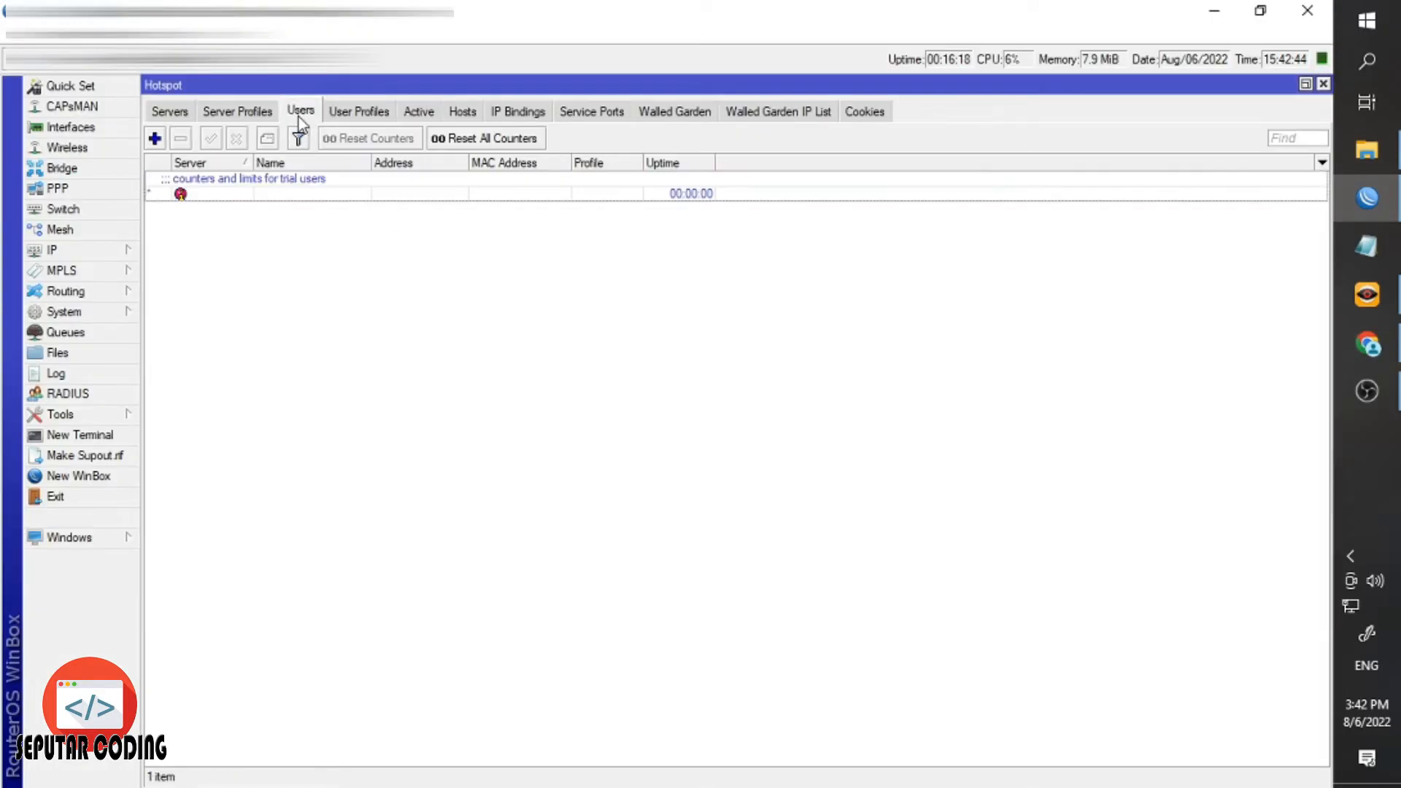
Add hotspot user 'admin' with a password on all servers using the default profile.
click(155, 138)
click(658, 372)
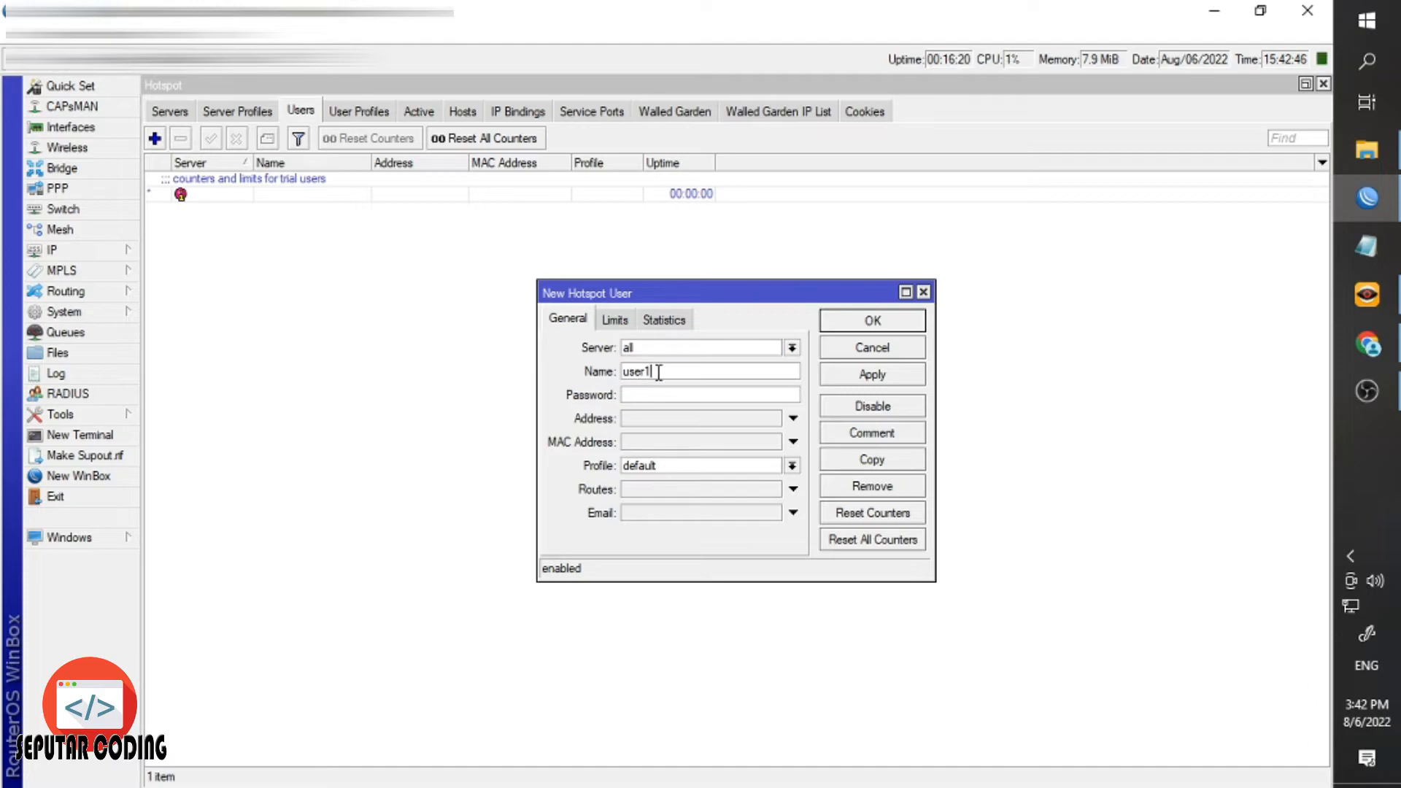
double_click(657, 372)
text(admin)
click(872, 373)
click(872, 320)
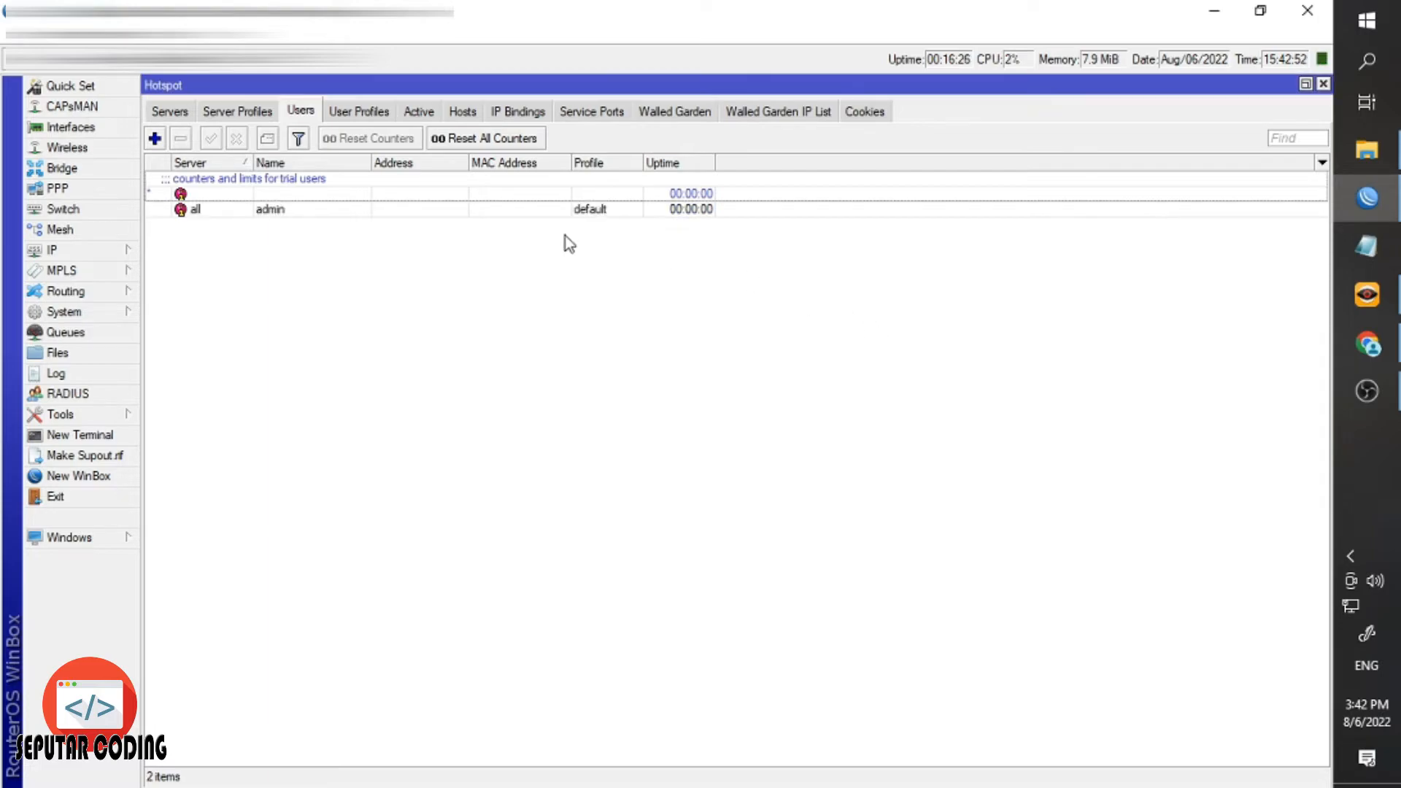
click(500, 210)
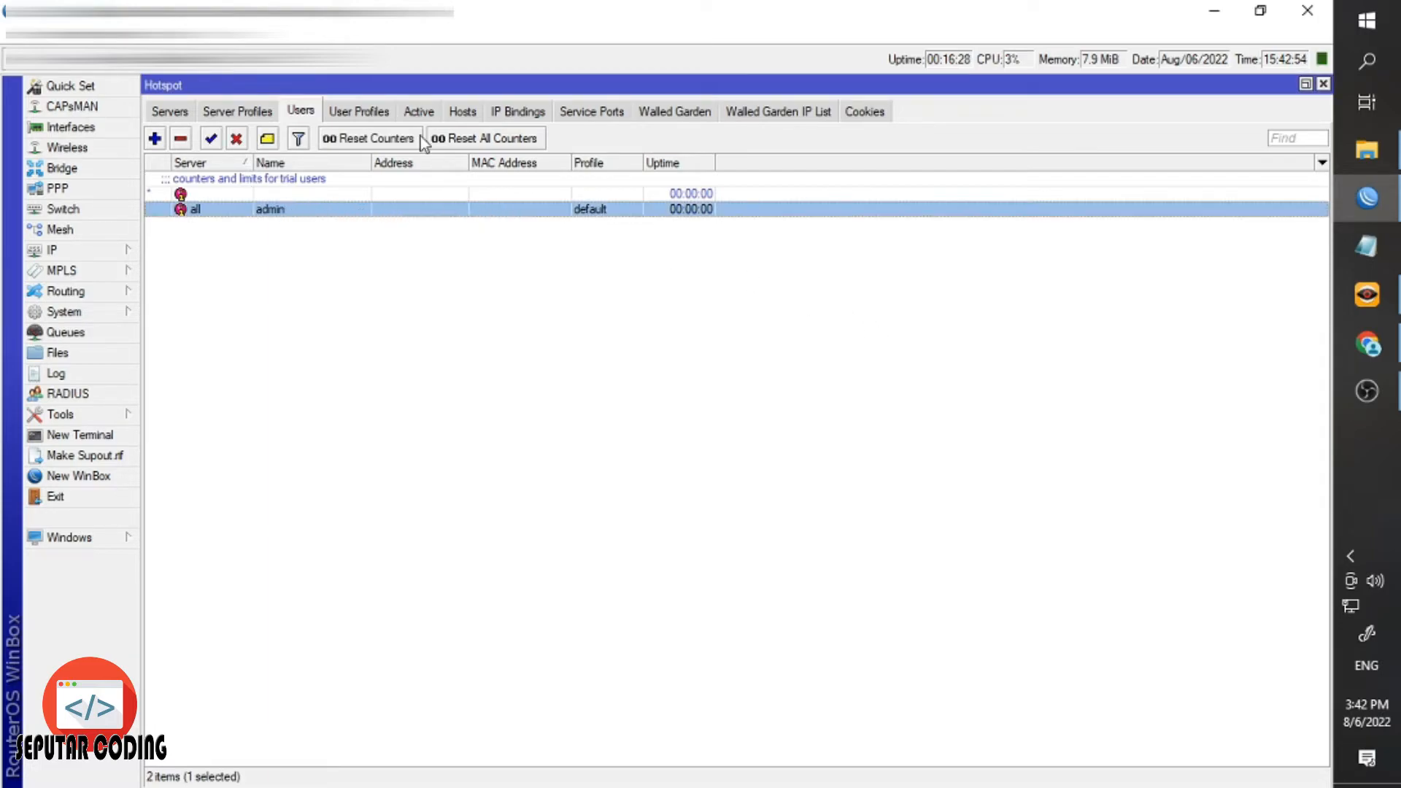
click(1366, 344)
Log in as admin on the hotspot page, getting address 192.168.70.253, and dismiss the save-password prompt.
click(717, 394)
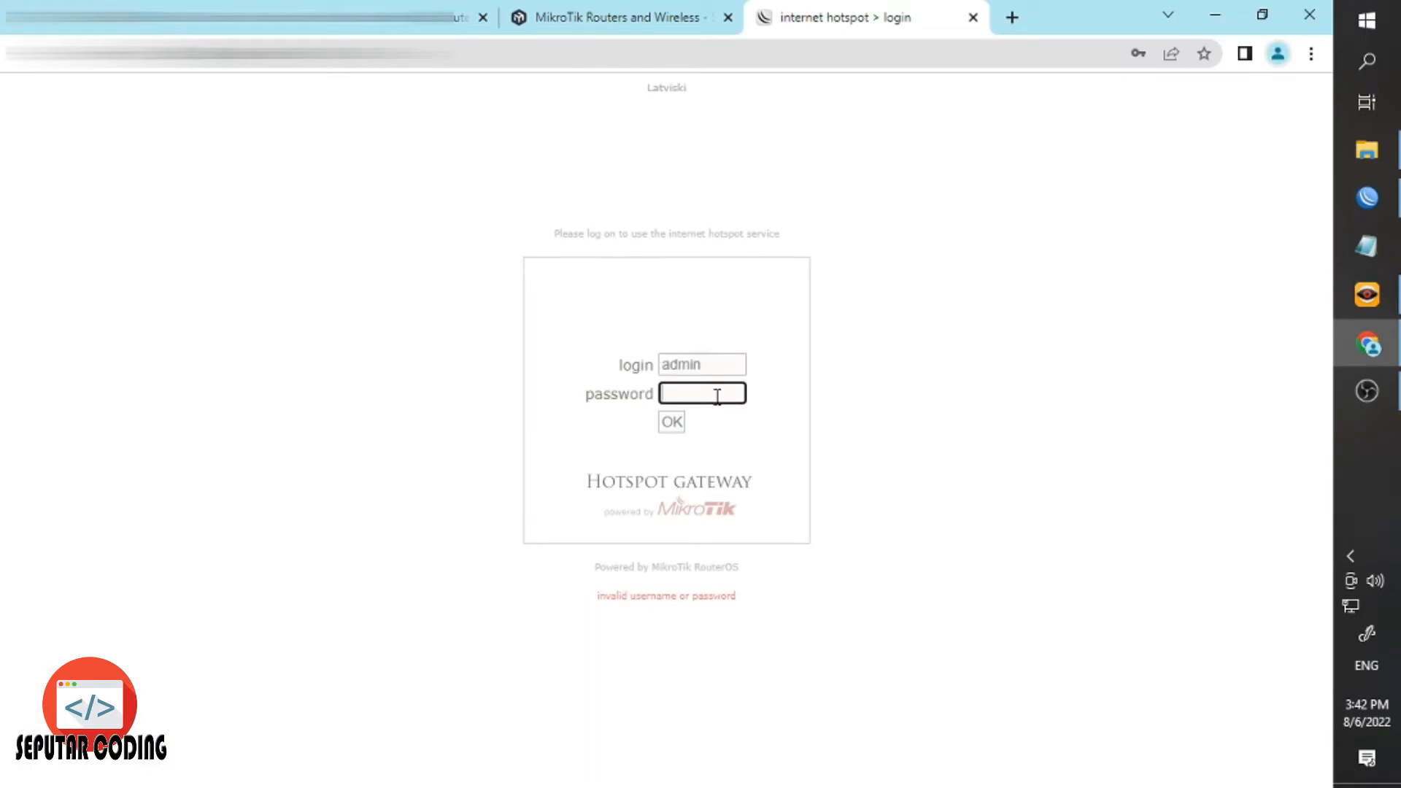
key(Return)
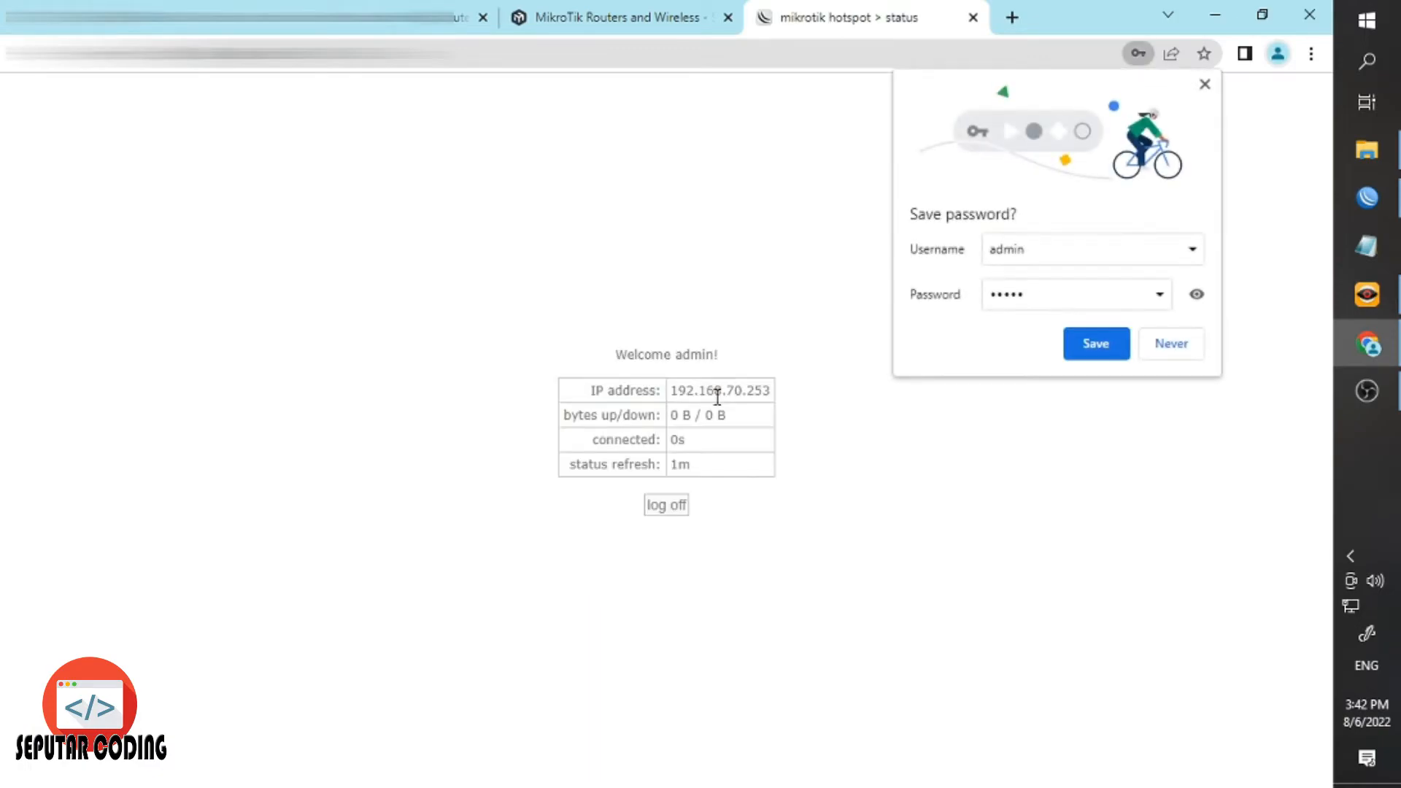
click(1205, 84)
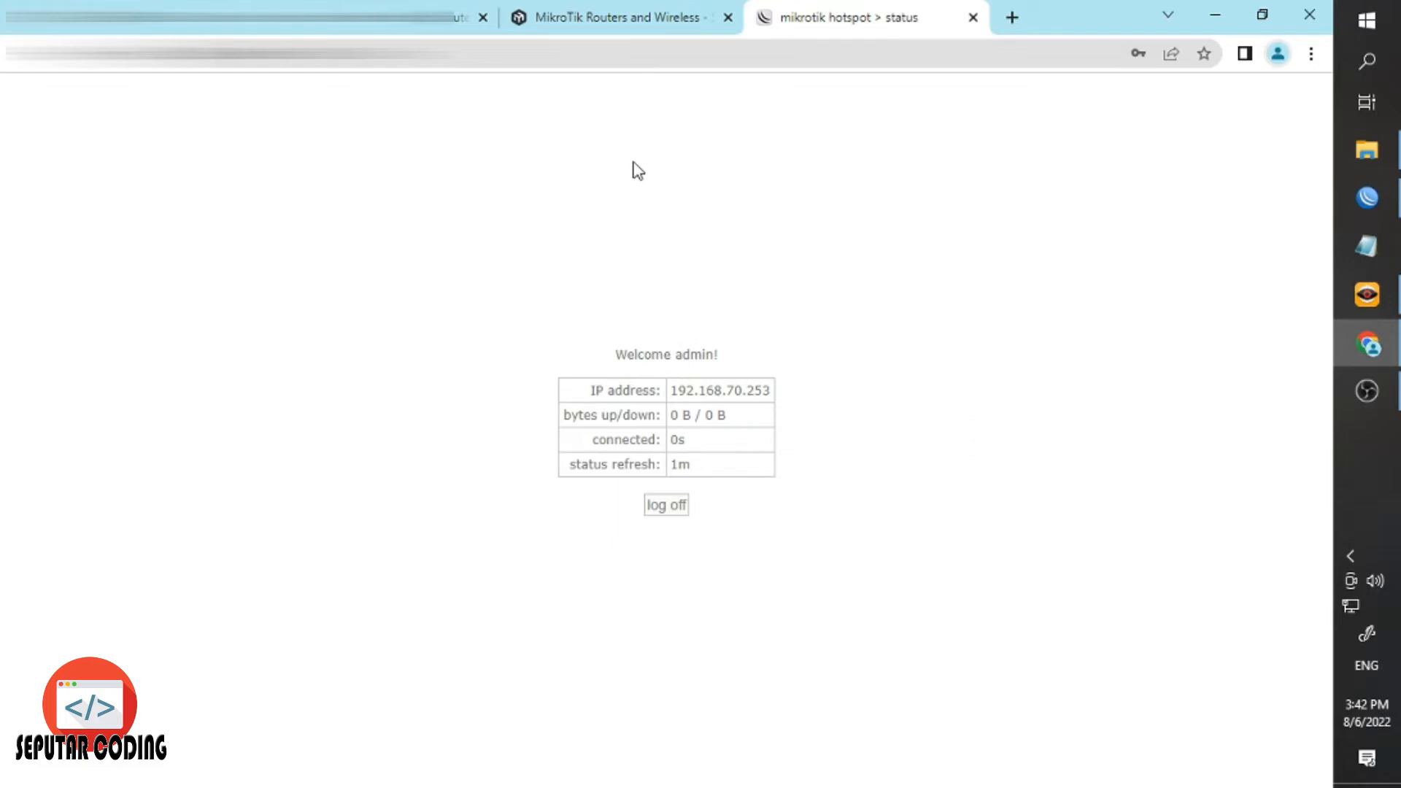
click(1366, 197)
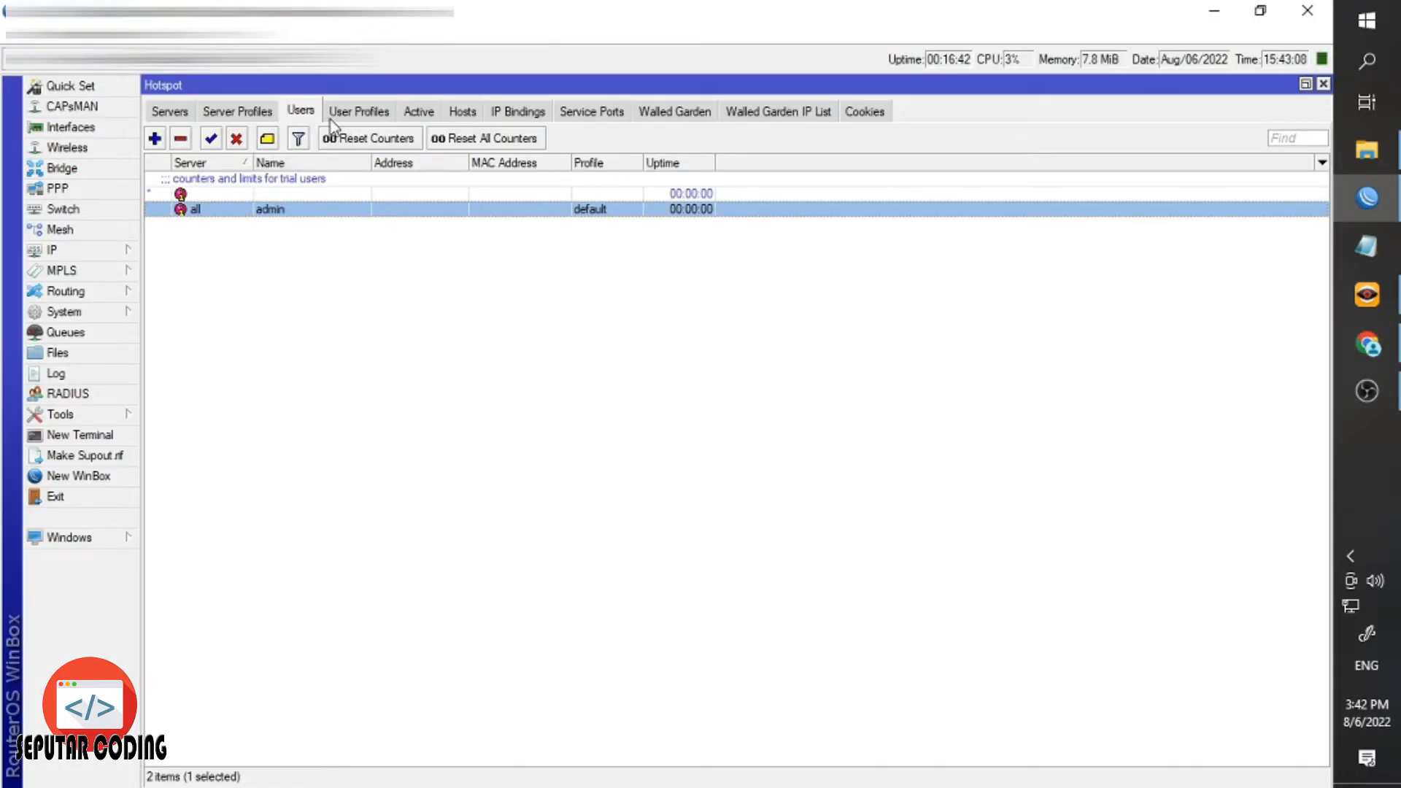
Check the active HOTSPOT WLAN session, then select the <hotspot-admin> queue limited to 1M/3M.
click(405, 111)
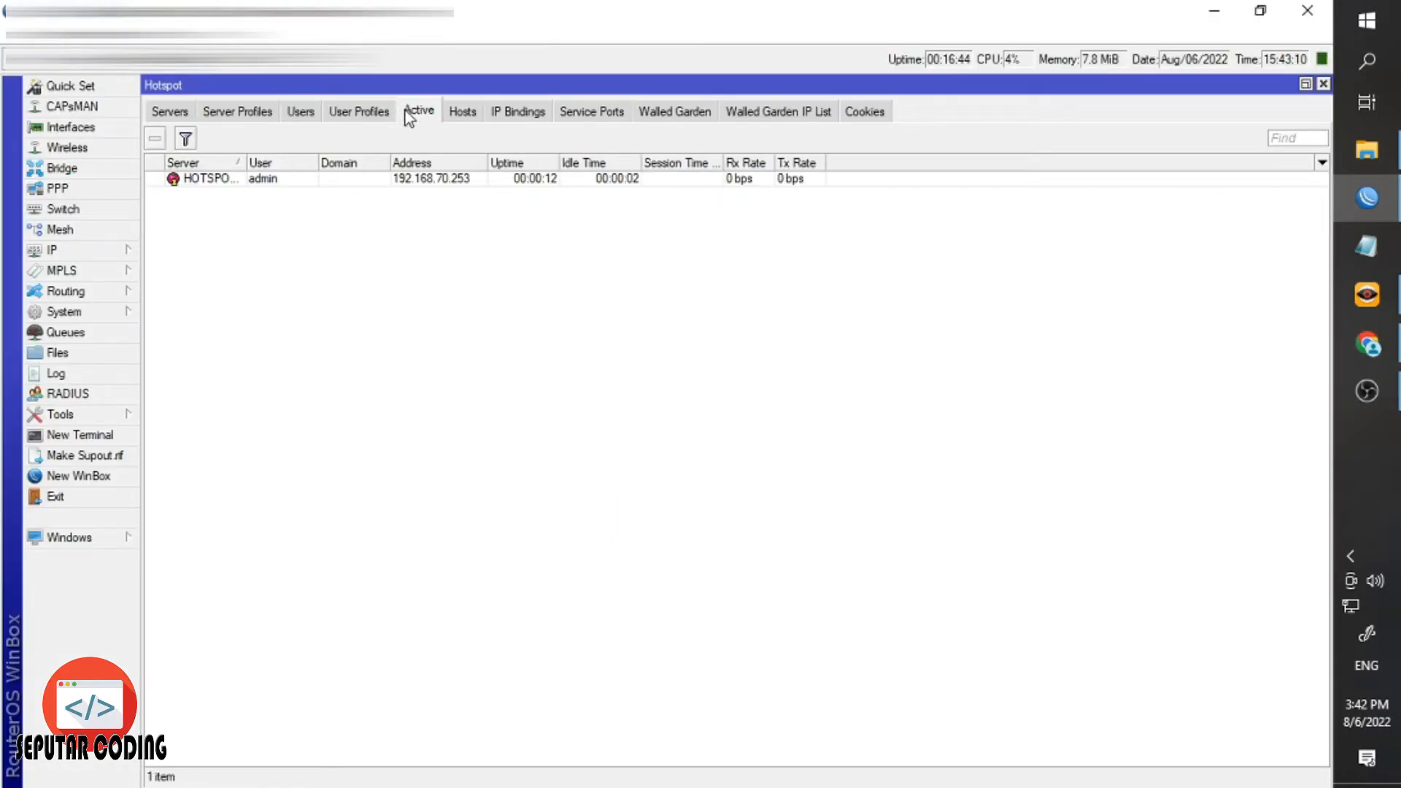
drag(248, 163, 351, 178)
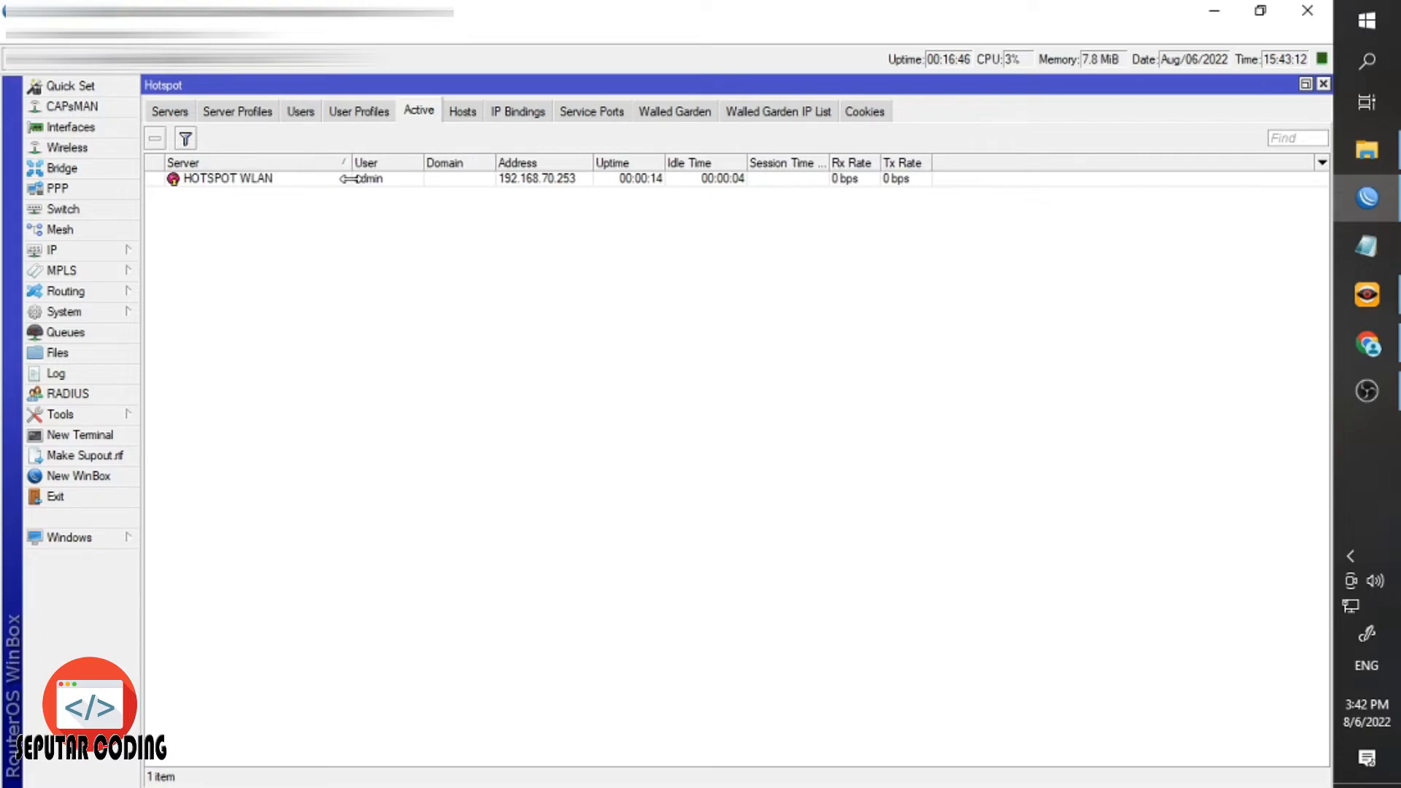
click(216, 181)
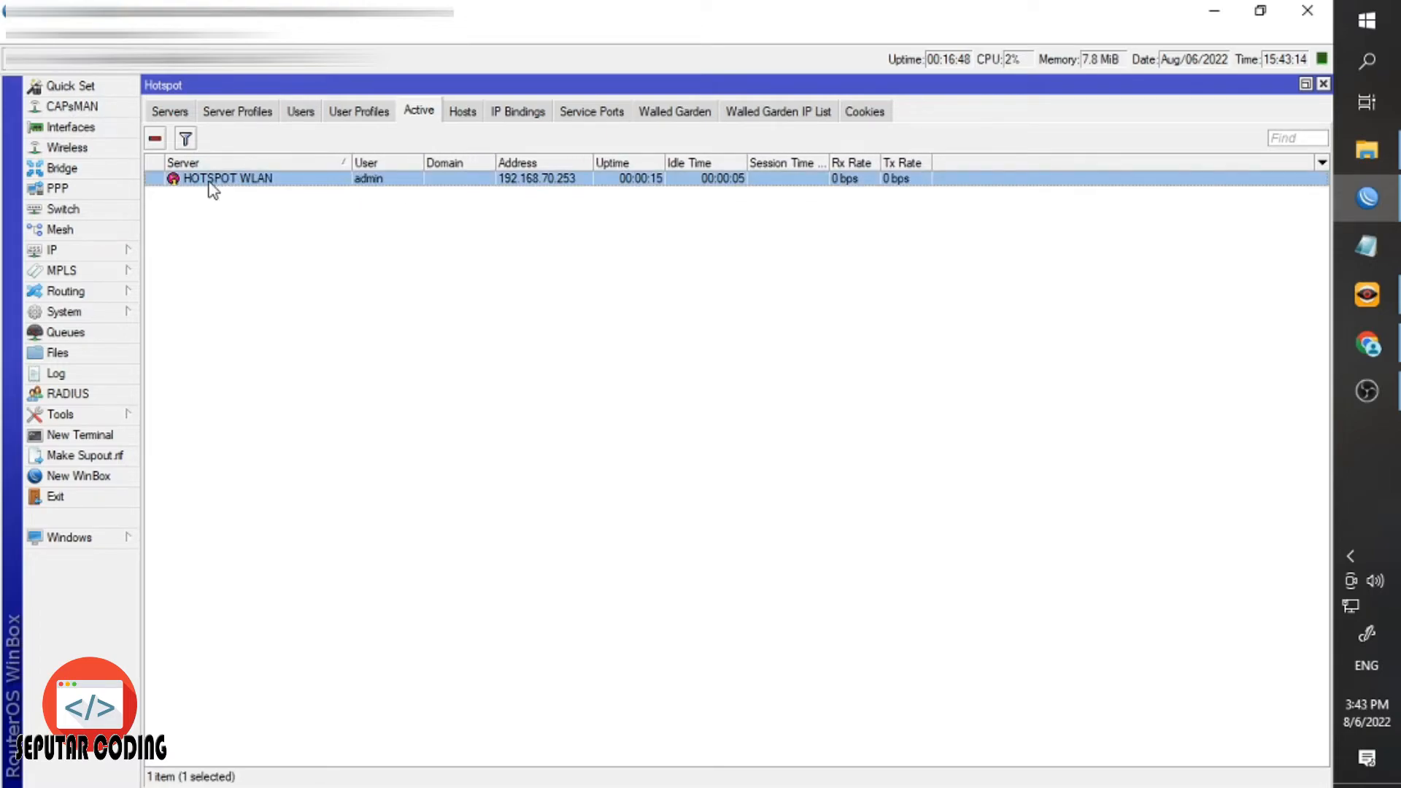
click(703, 264)
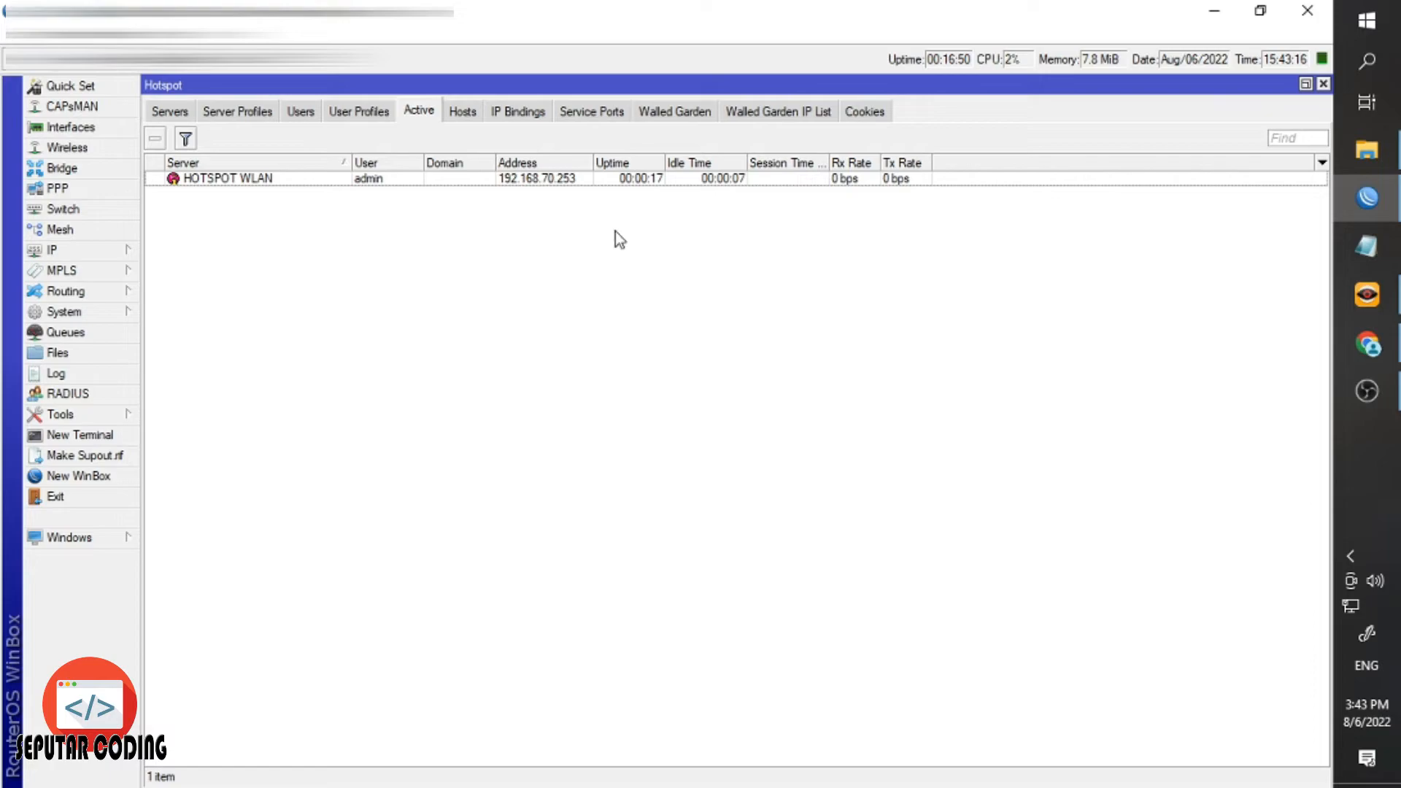
click(100, 333)
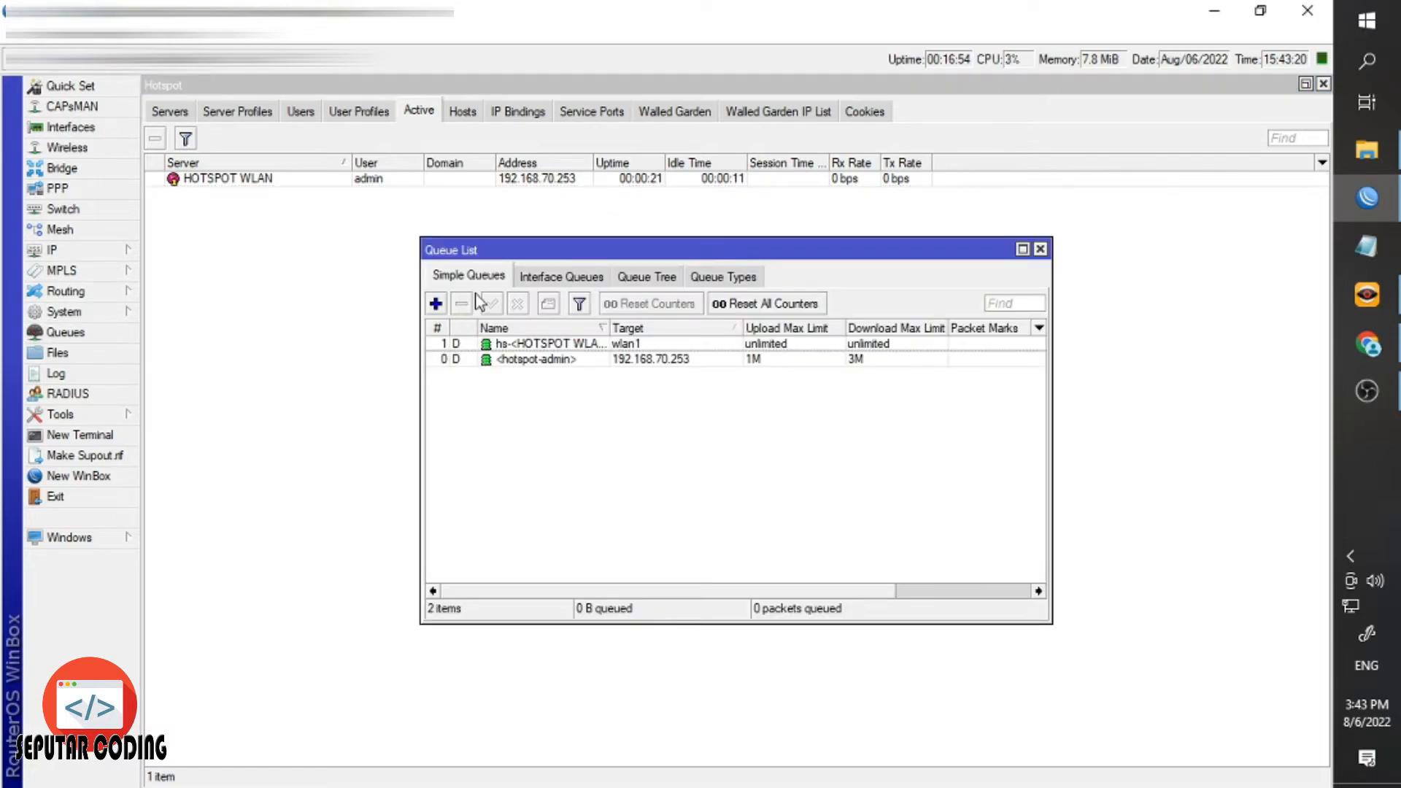
click(684, 360)
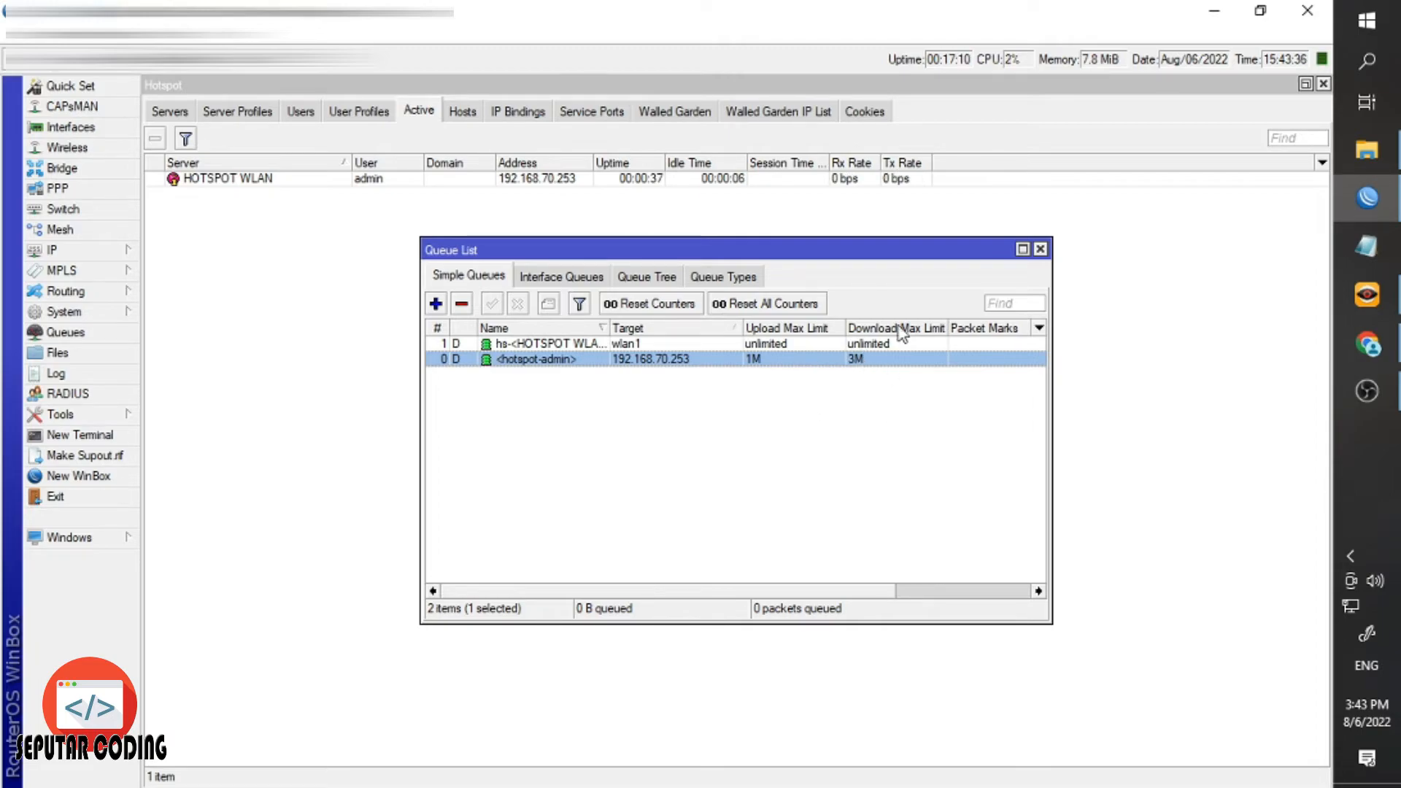
Close Winbox's Queue List window, leaving the Hotspot active list showing.
click(1039, 251)
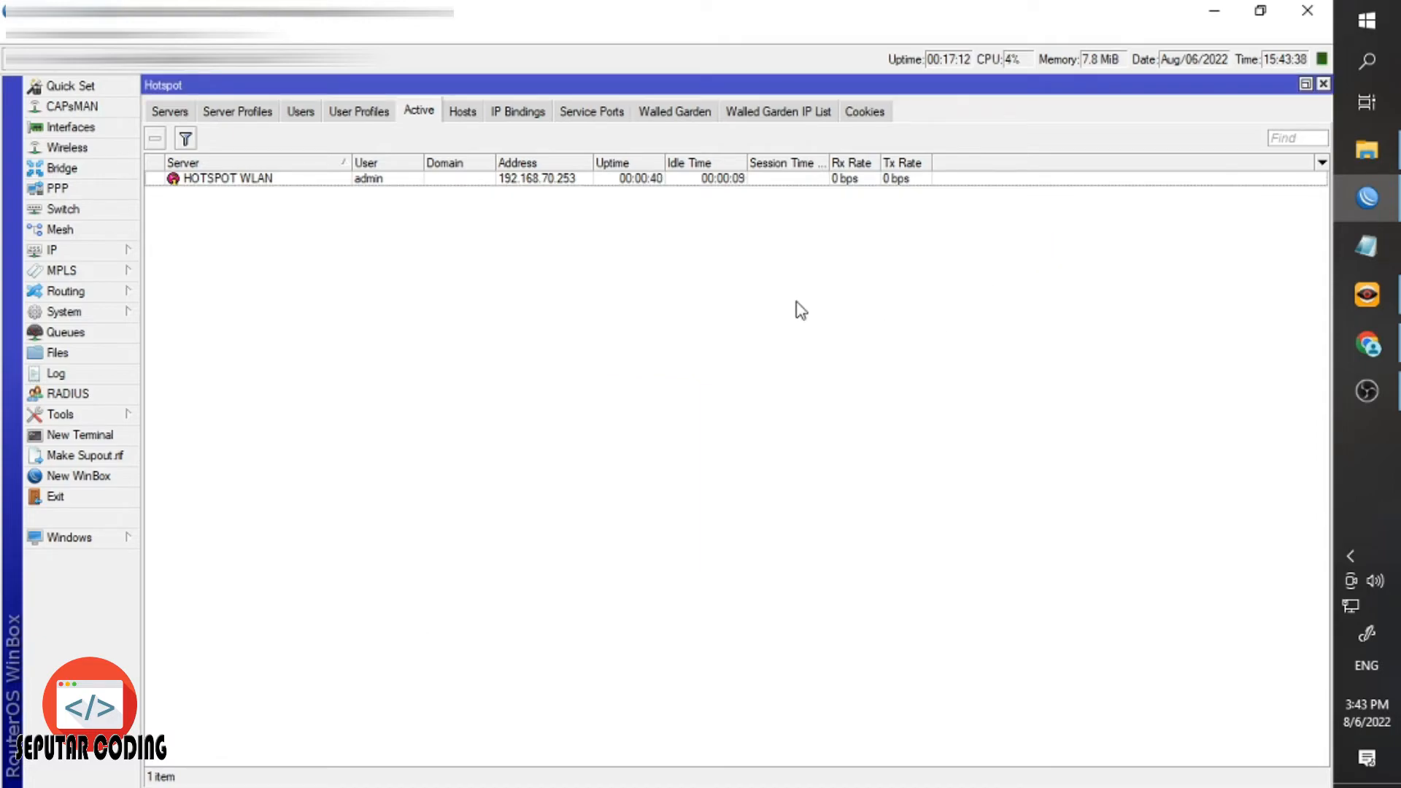
Log off the hotspot session in Chrome and return to the login form.
click(1355, 345)
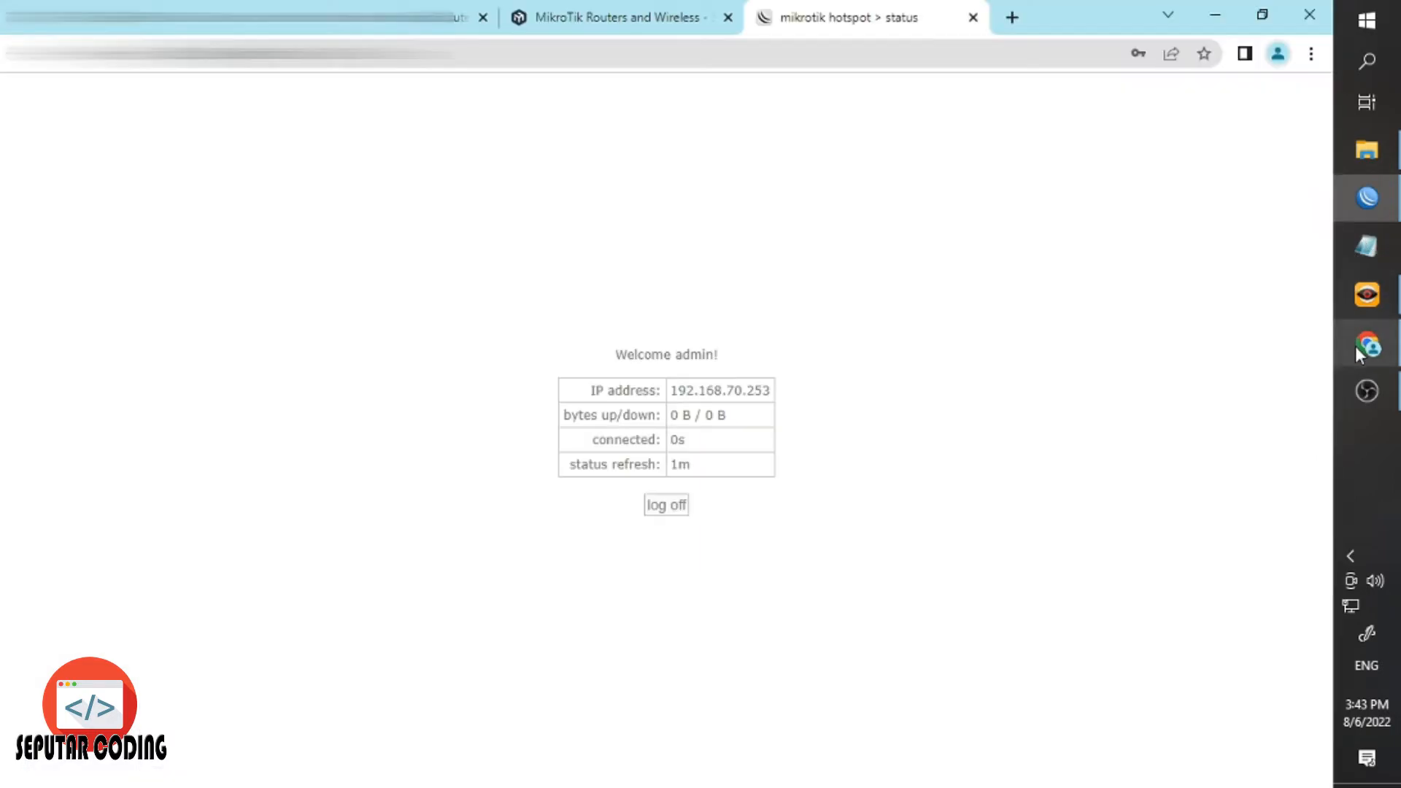
click(666, 505)
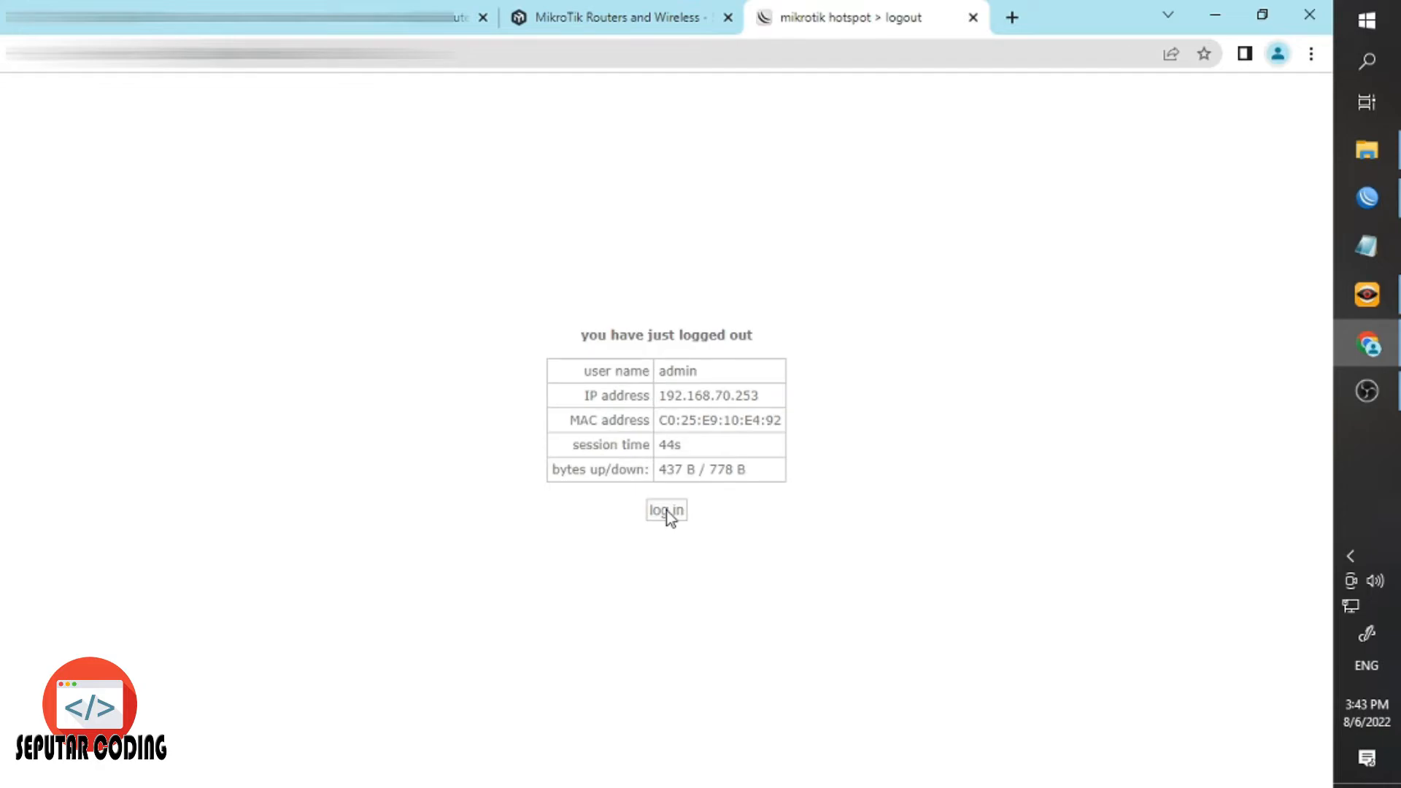
click(667, 511)
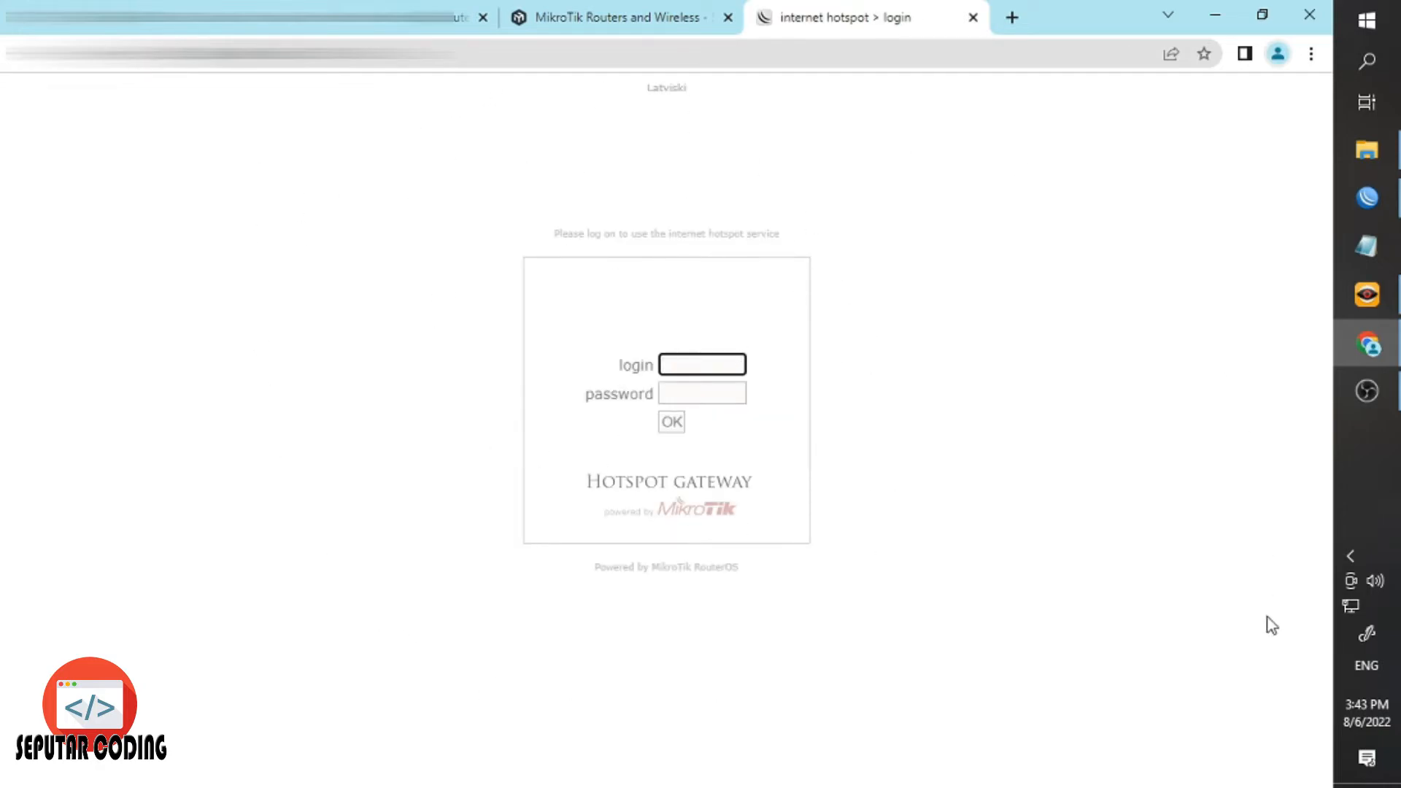
Check the connected Wi-Fi network, then switch to the Seputar Coding templates tab.
click(1350, 605)
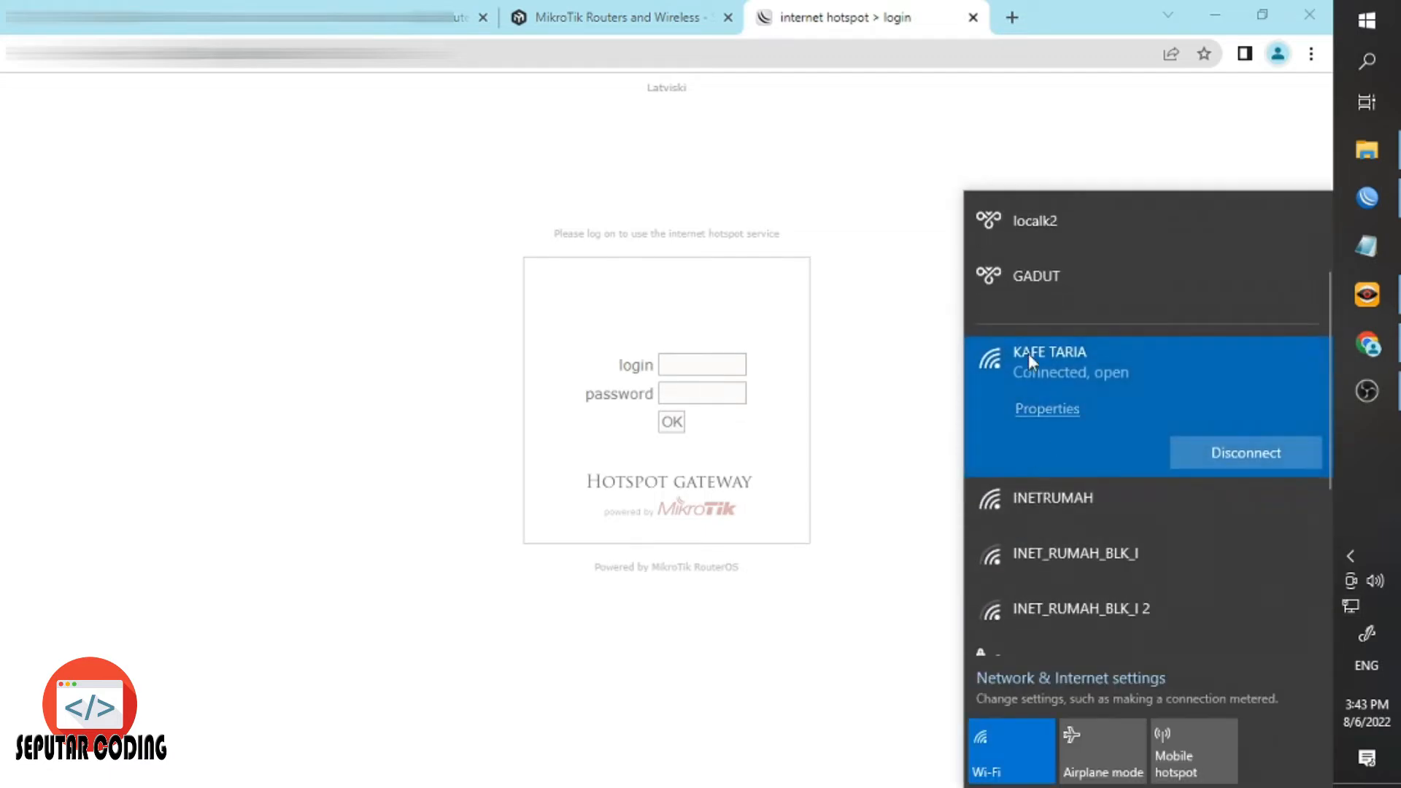
click(553, 150)
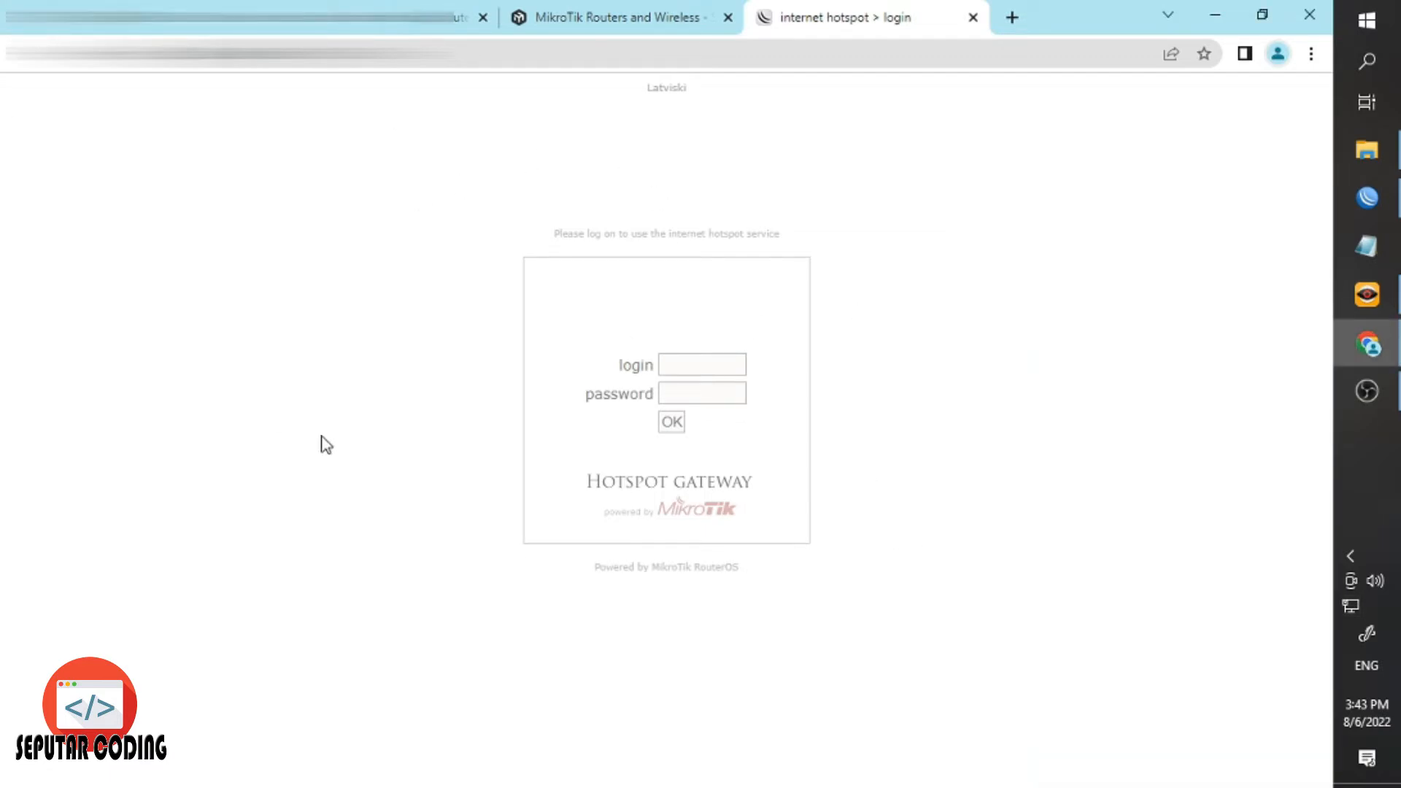
click(187, 17)
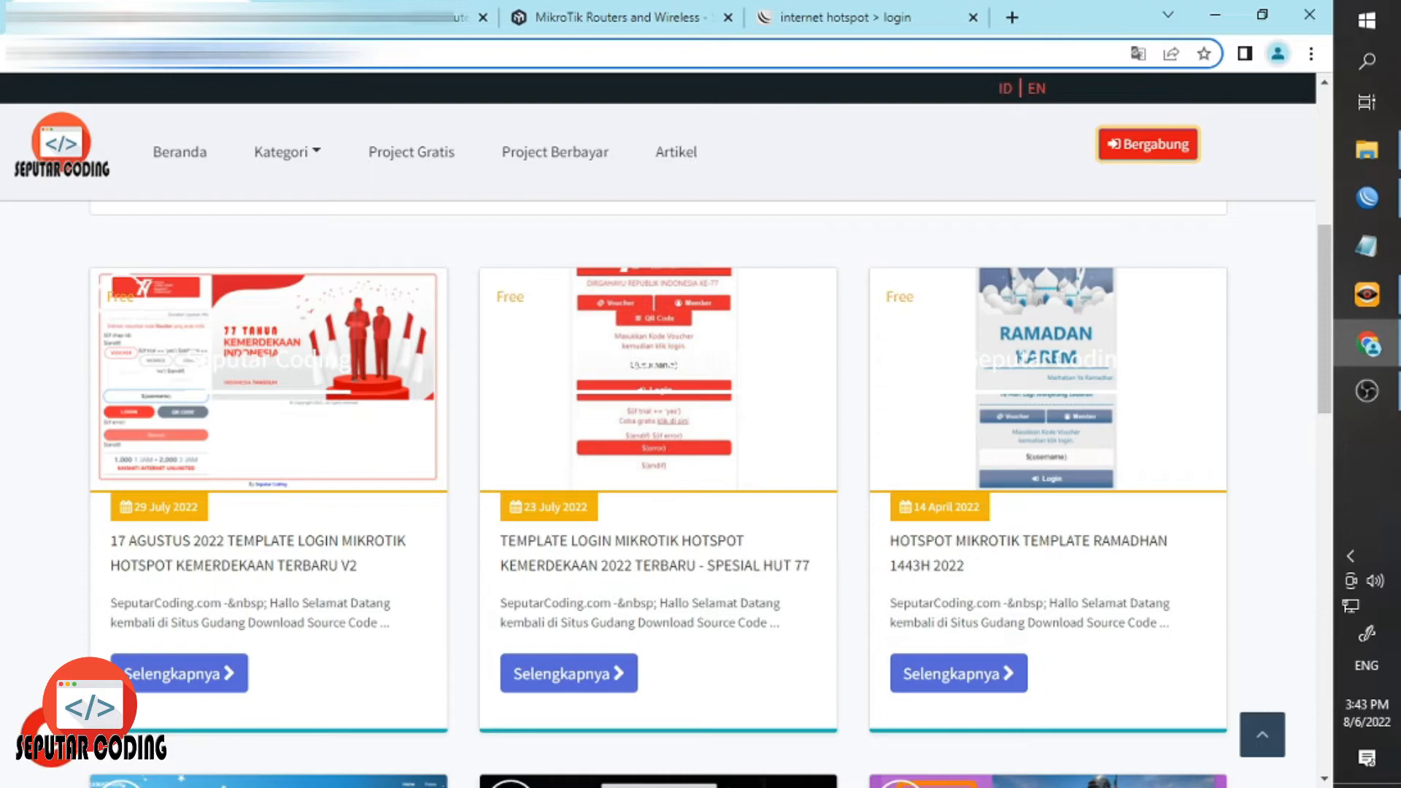
Search the Seputar Coding site for 'cafe' and go to results page 3.
scroll(191, 209, up, 5)
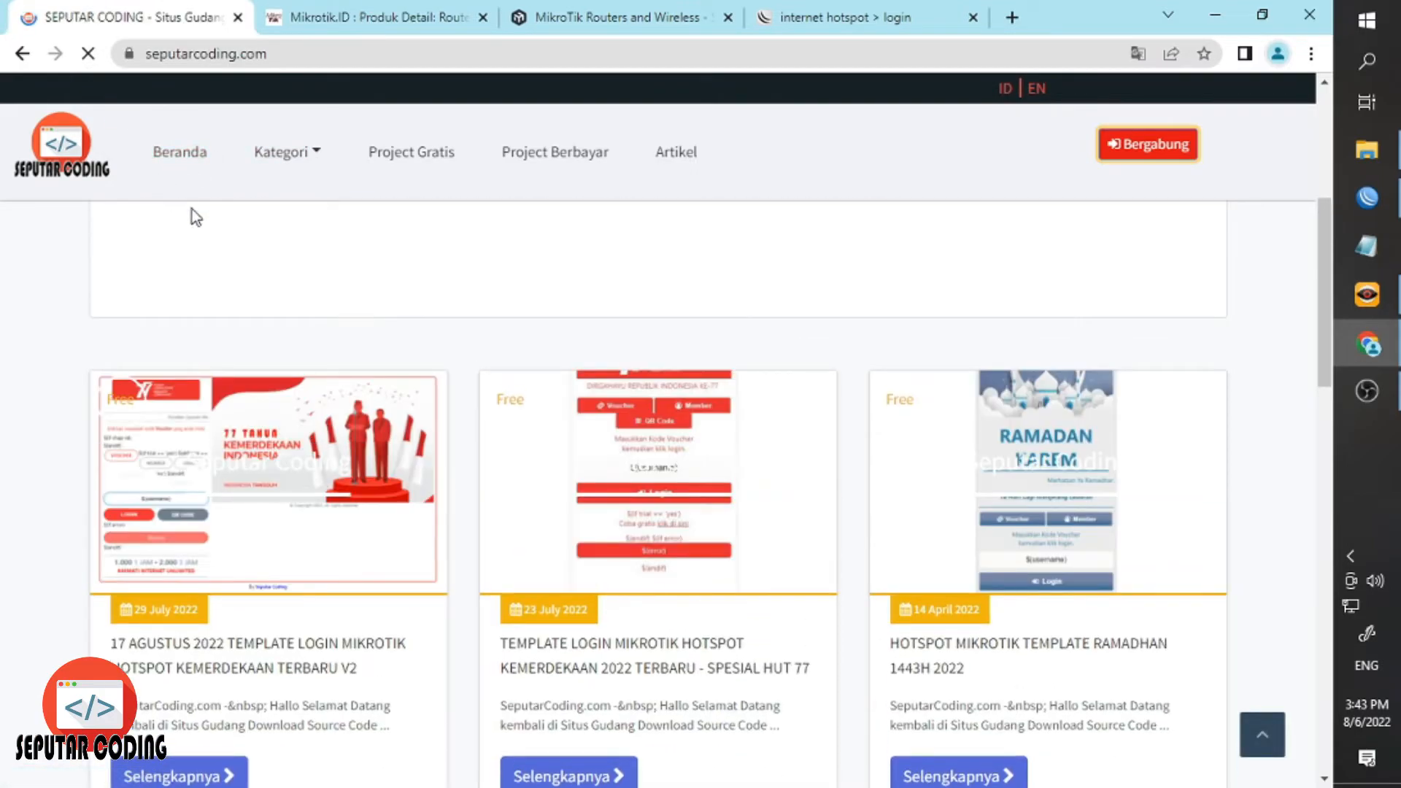
click(535, 364)
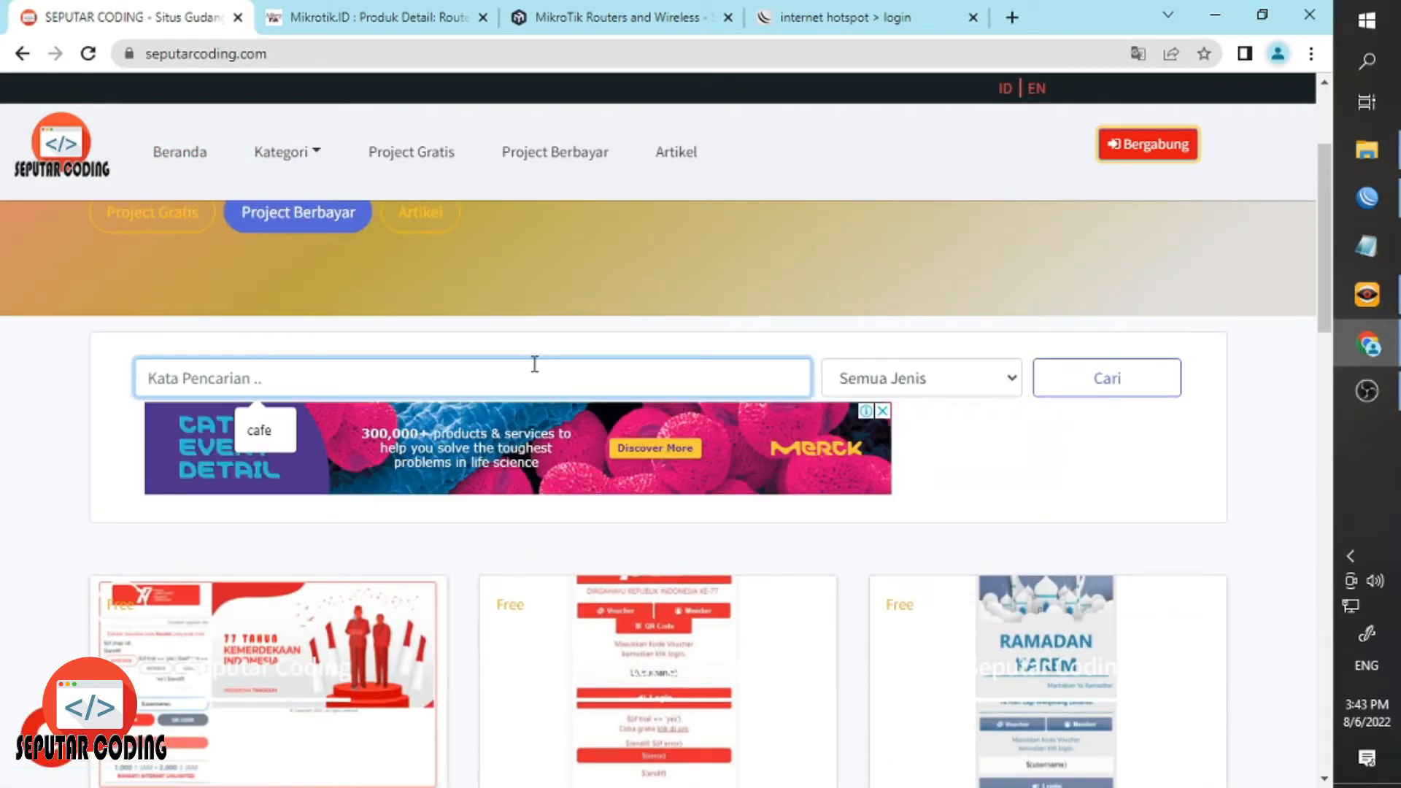
text(cafe)
key(Return)
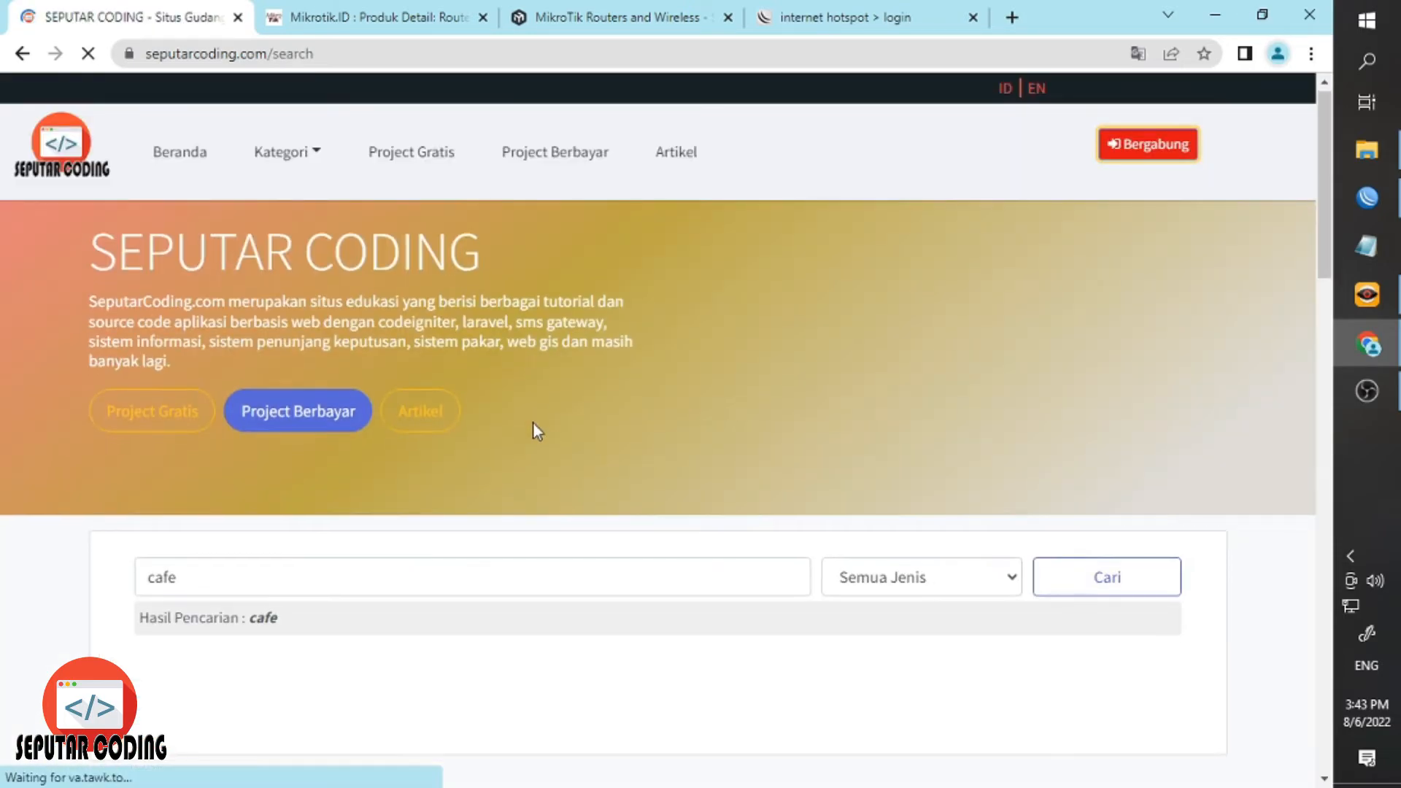
scroll(289, 467, down, 8)
scroll(286, 464, down, 10)
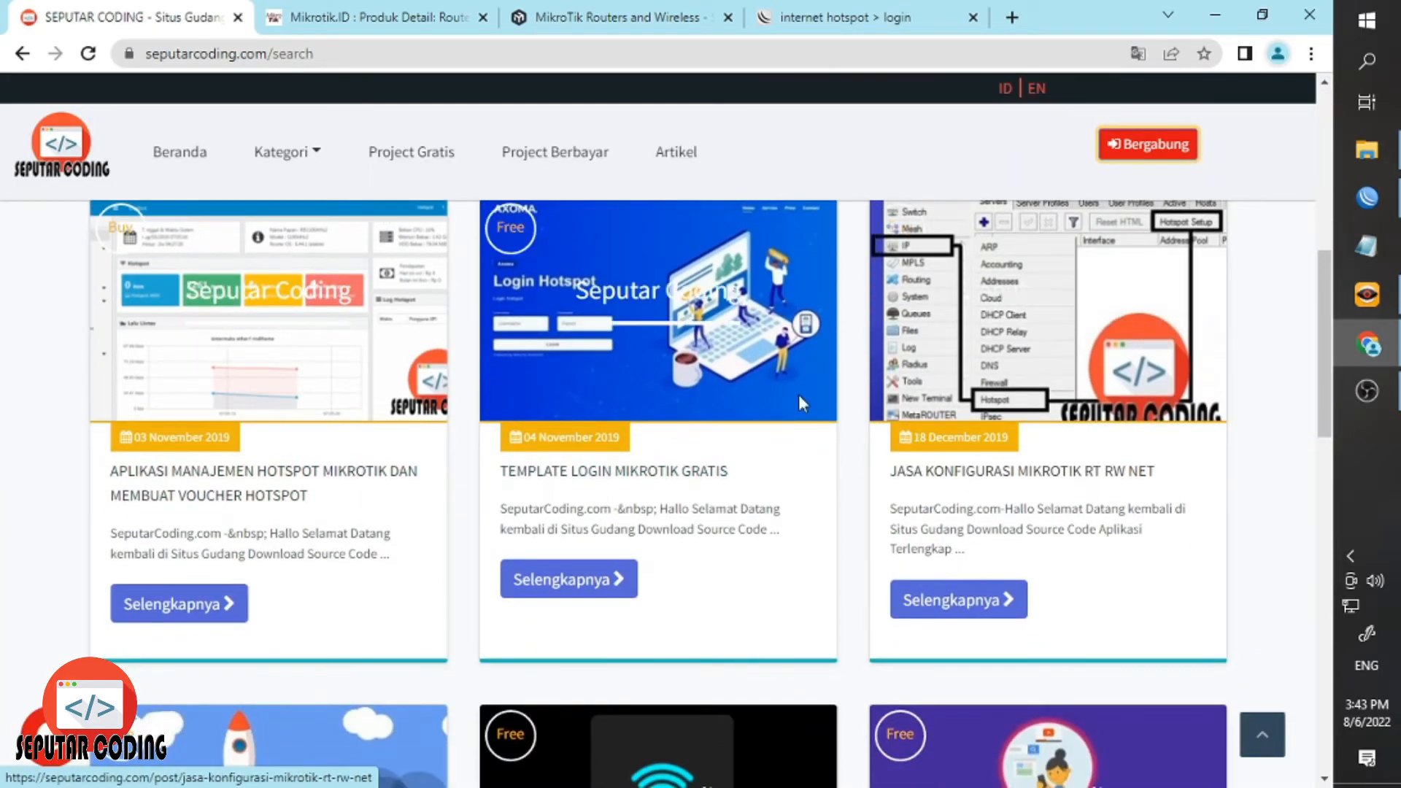
scroll(248, 502, down, 4)
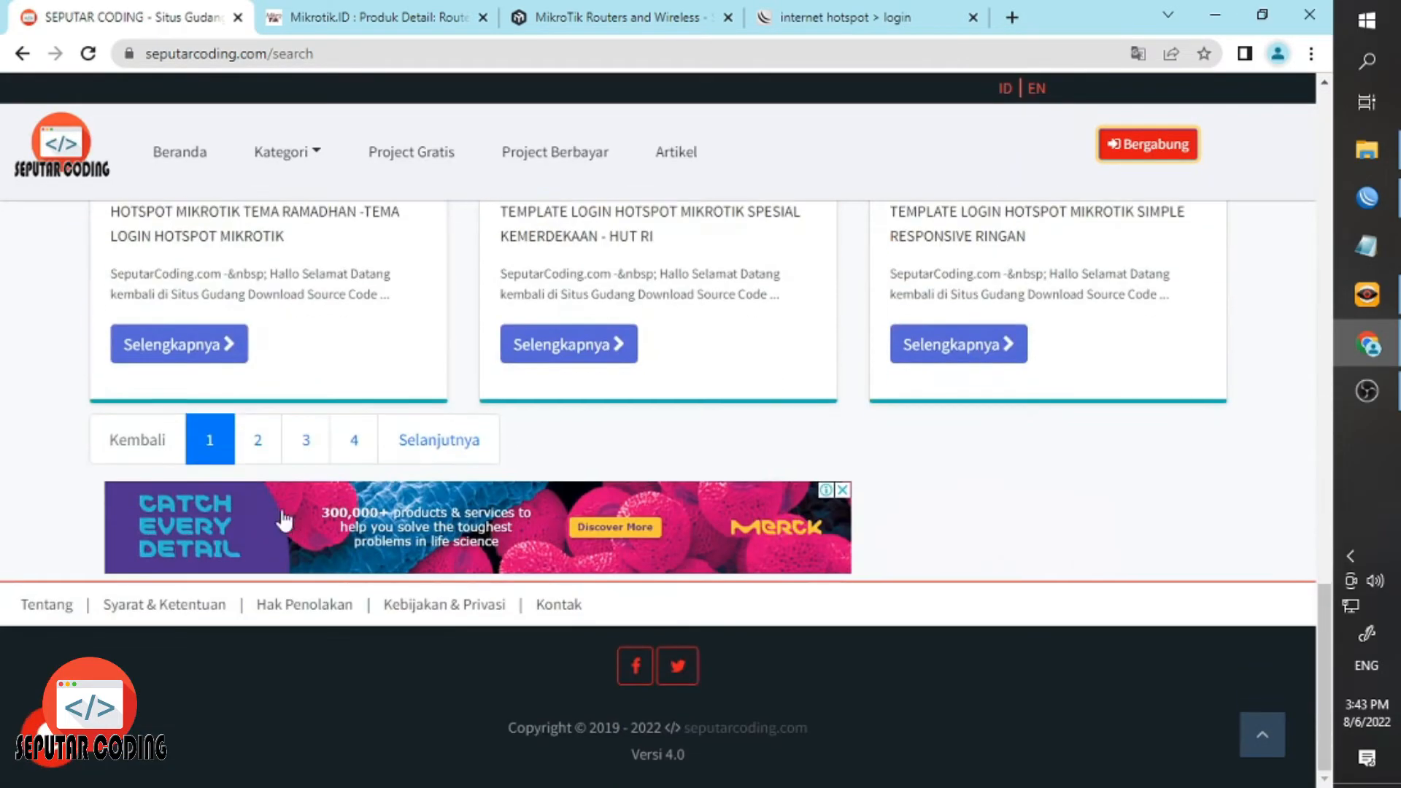
click(300, 442)
Open the Cafe hotspot template article and scroll to its Download Project section.
scroll(321, 431, down, 5)
scroll(324, 445, down, 10)
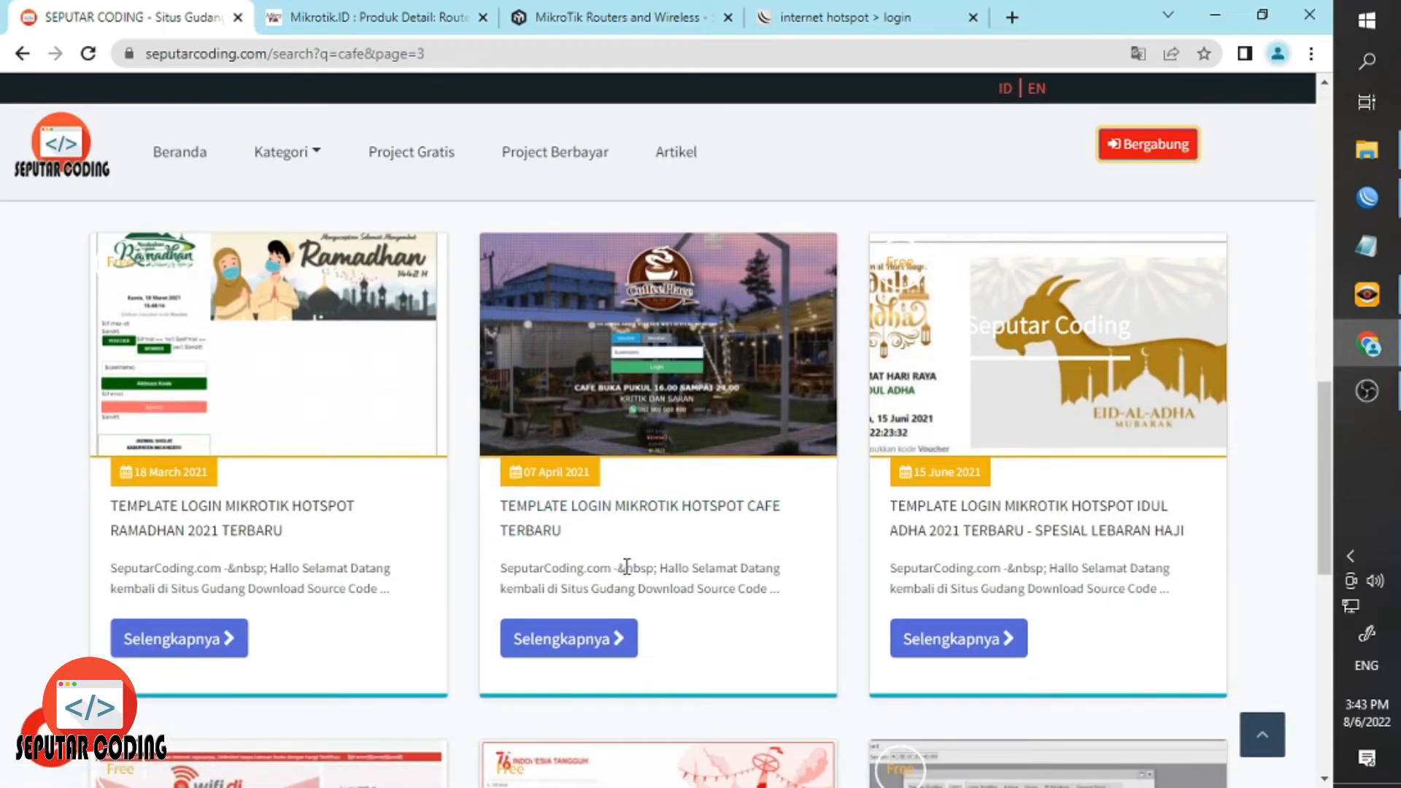
scroll(622, 555, up, 2)
click(579, 620)
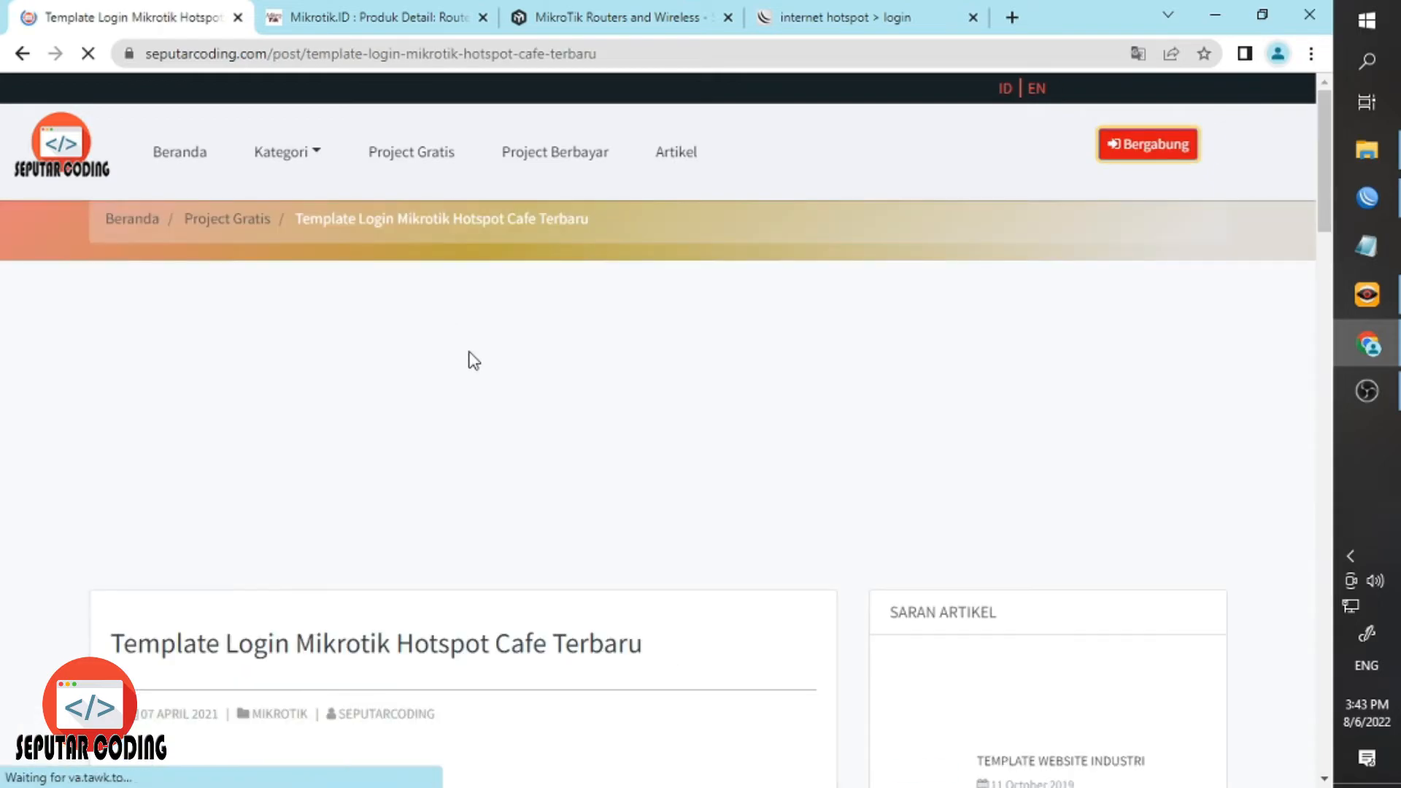
scroll(469, 383, down, 5)
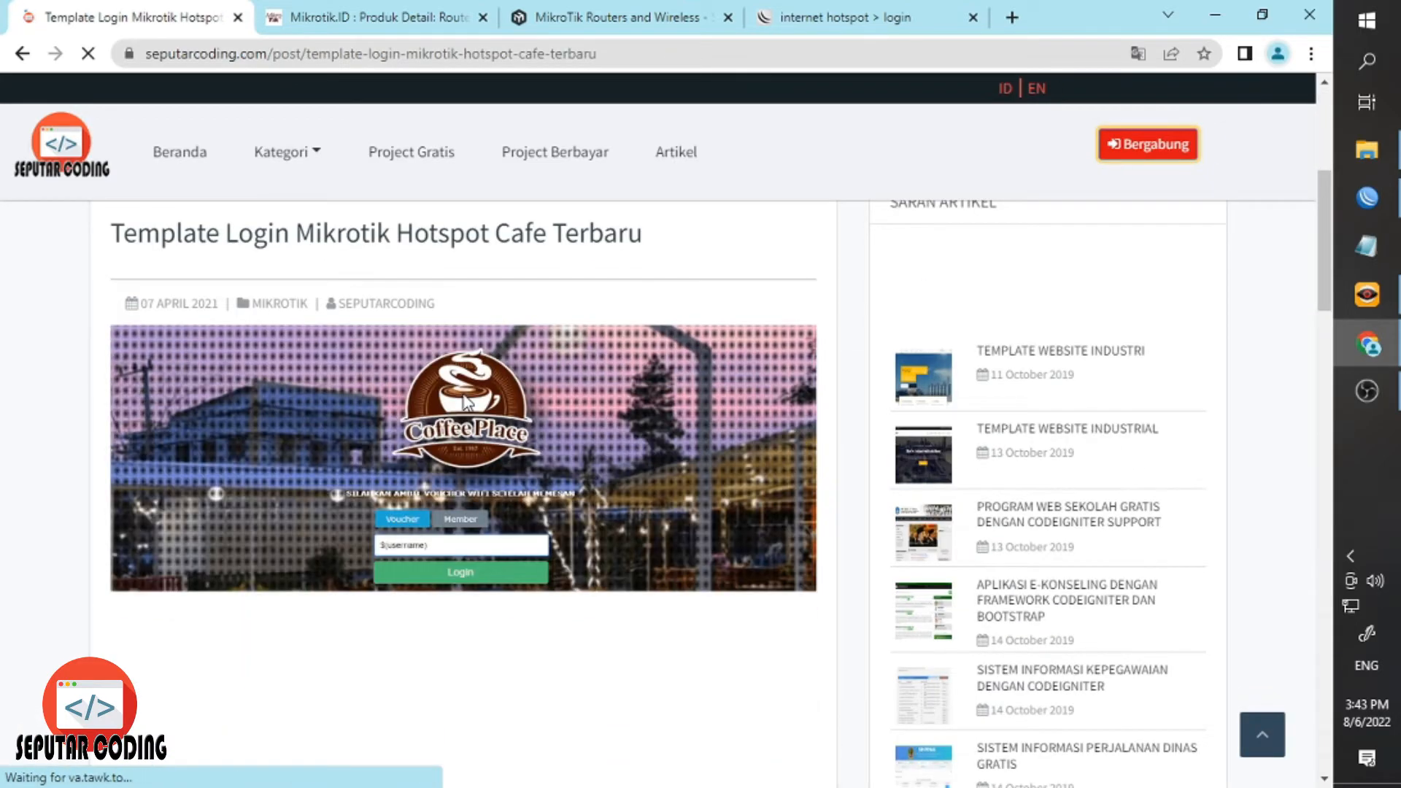
scroll(463, 396, down, 1)
scroll(459, 410, down, 15)
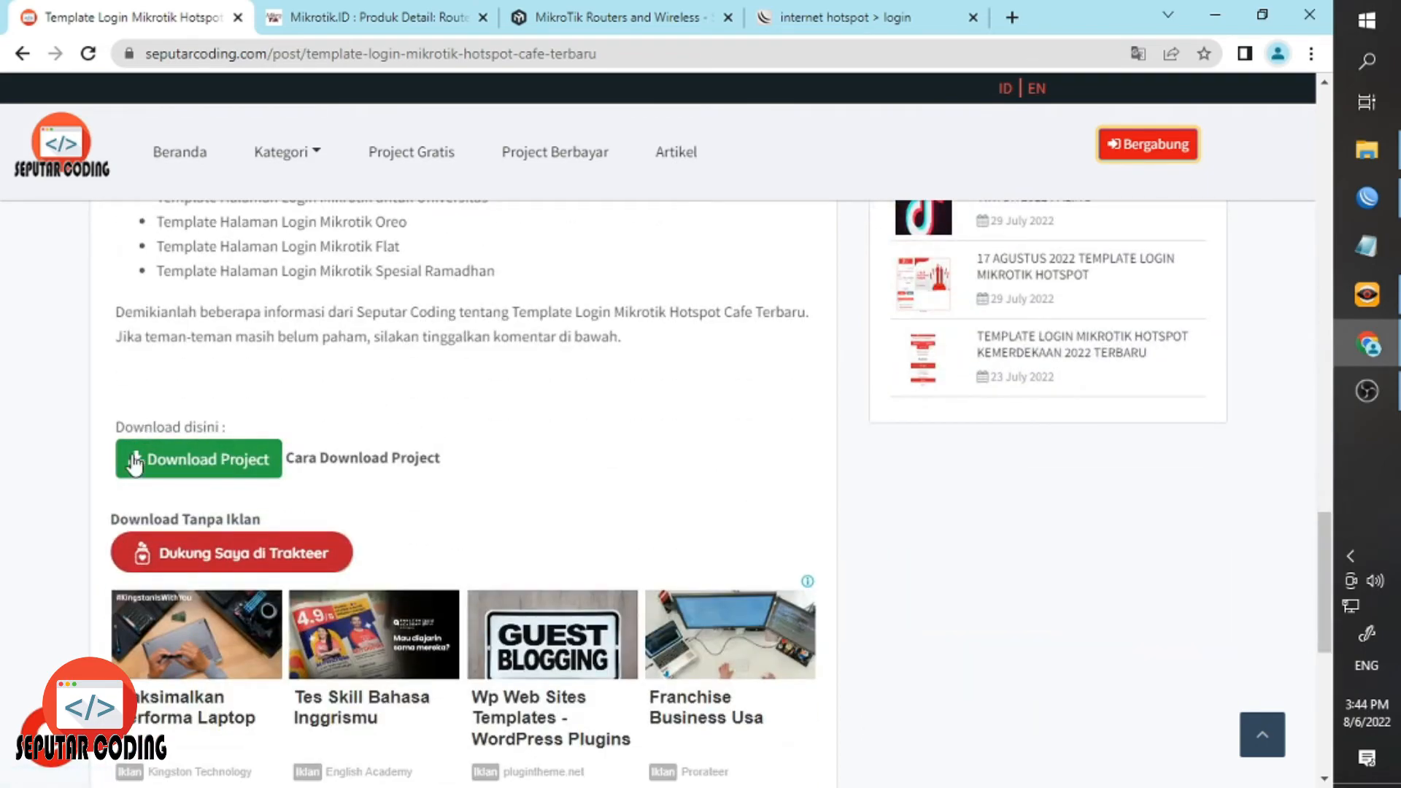
scroll(444, 398, up, 15)
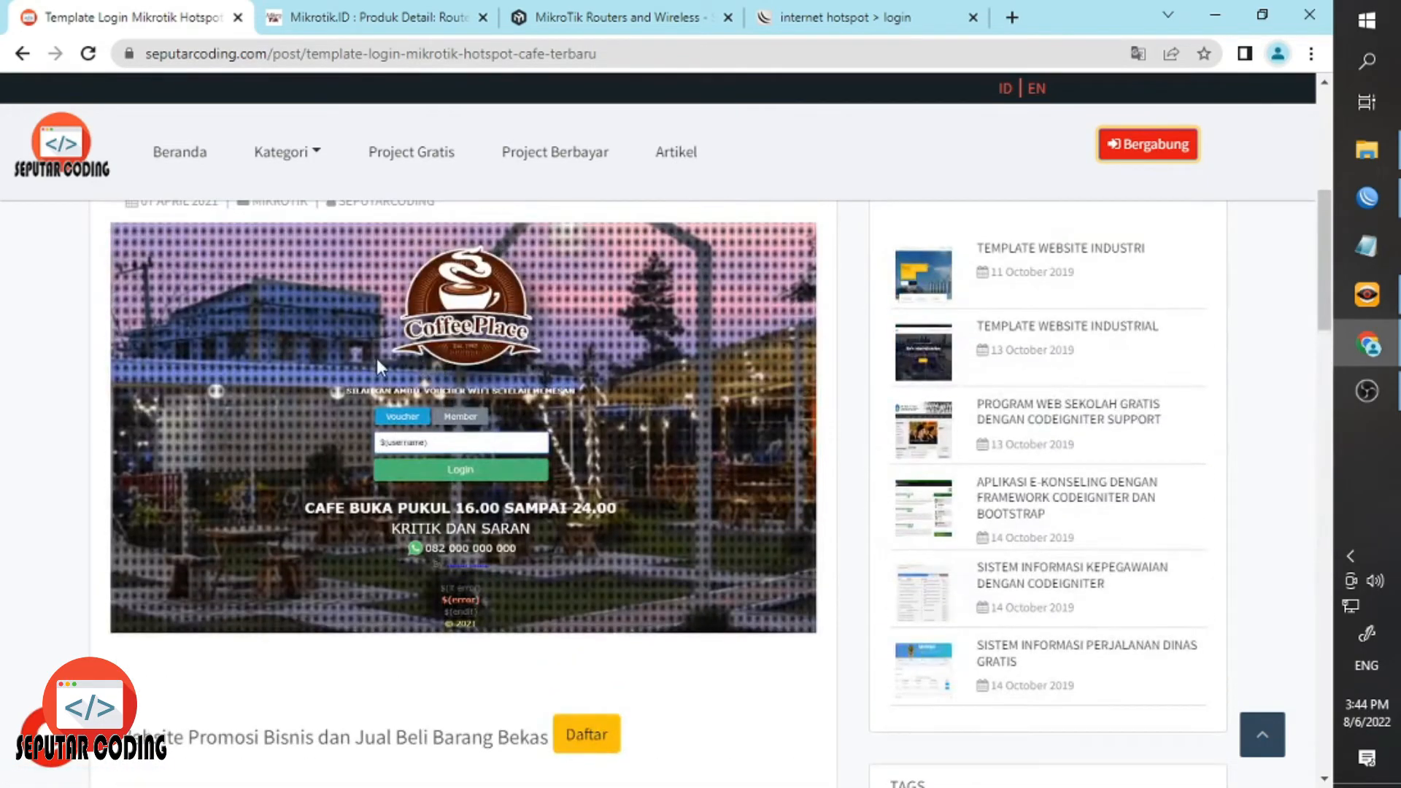
scroll(377, 358, up, 3)
Open Downloads > 1-Login Page Cafe in File Explorer and select the hotspotcafe folder.
click(1367, 149)
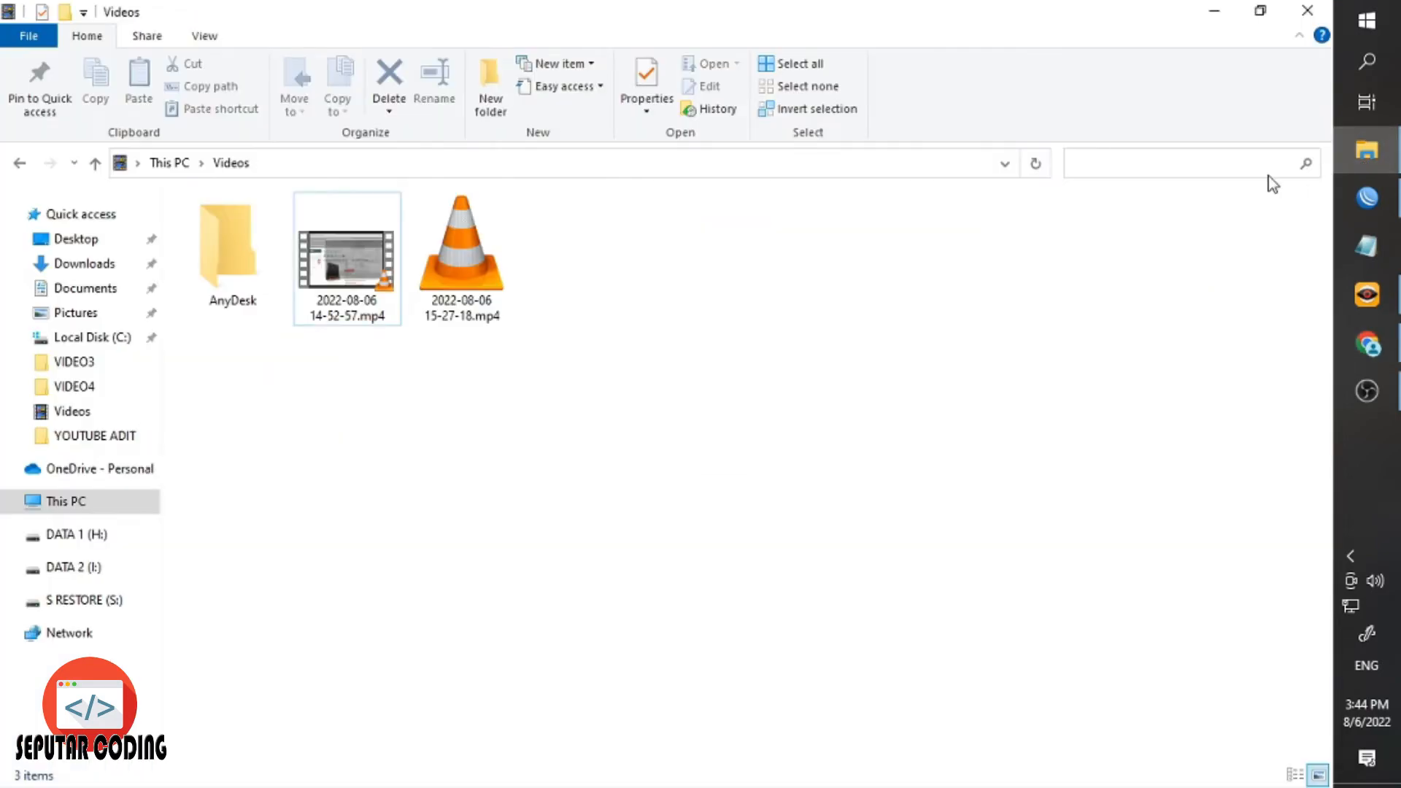
click(82, 264)
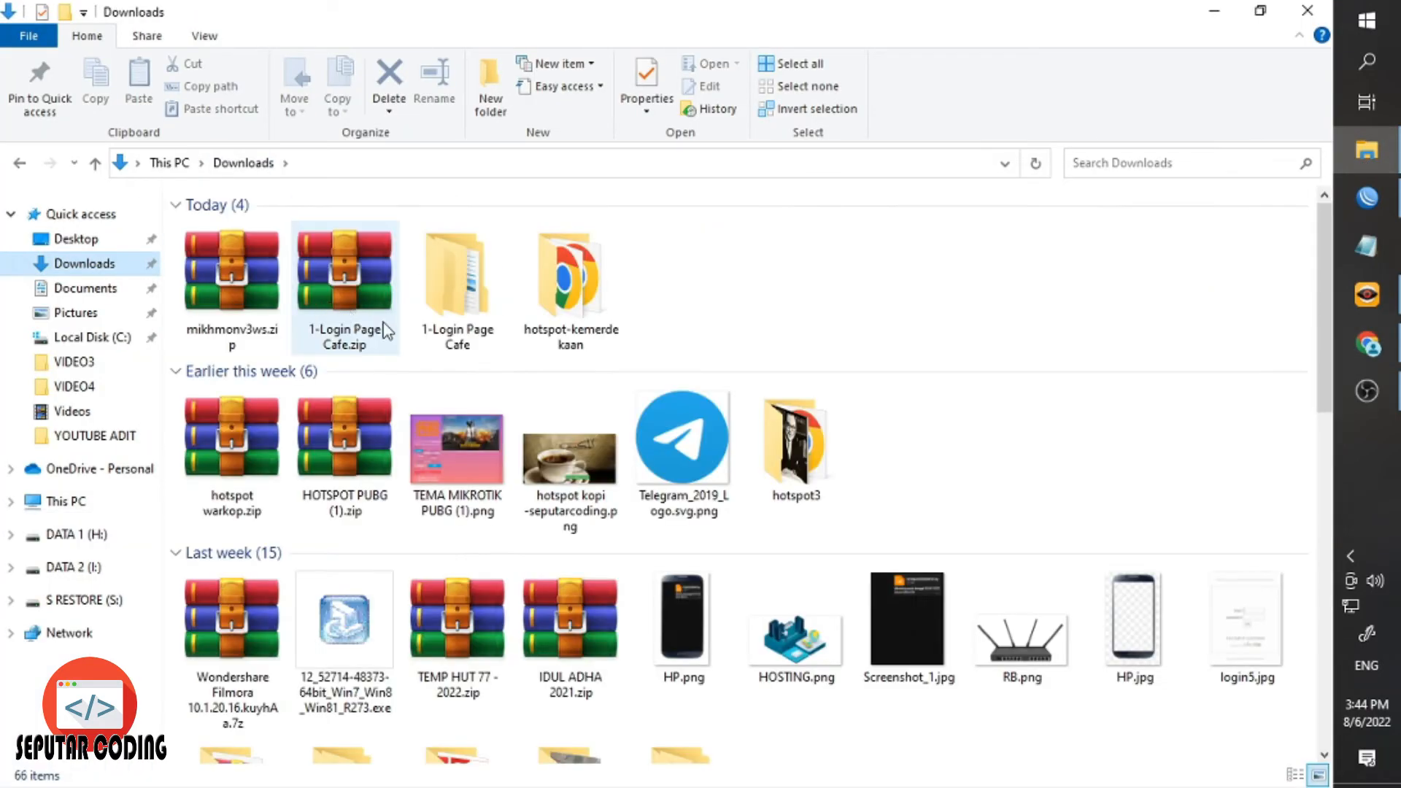
double_click(463, 317)
click(227, 238)
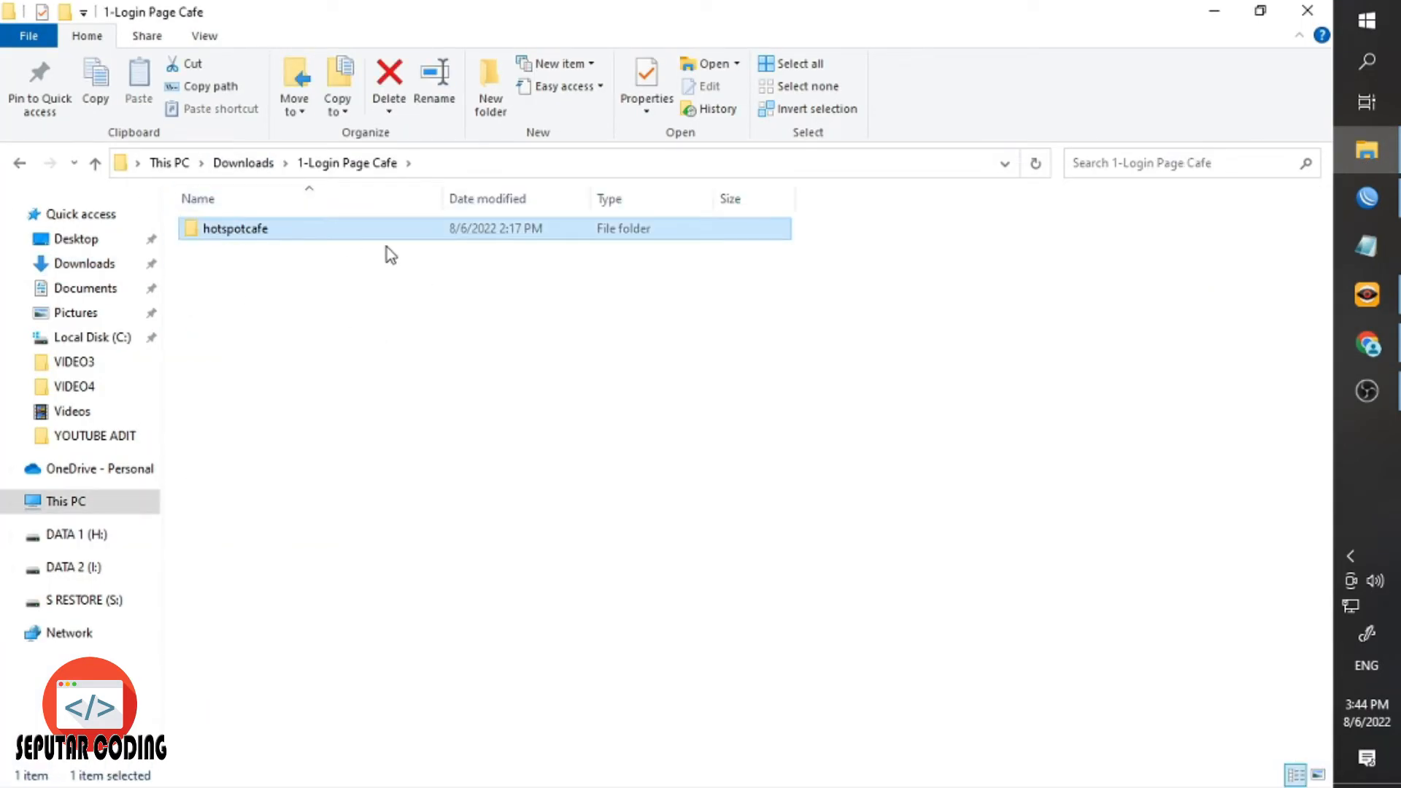
click(1362, 201)
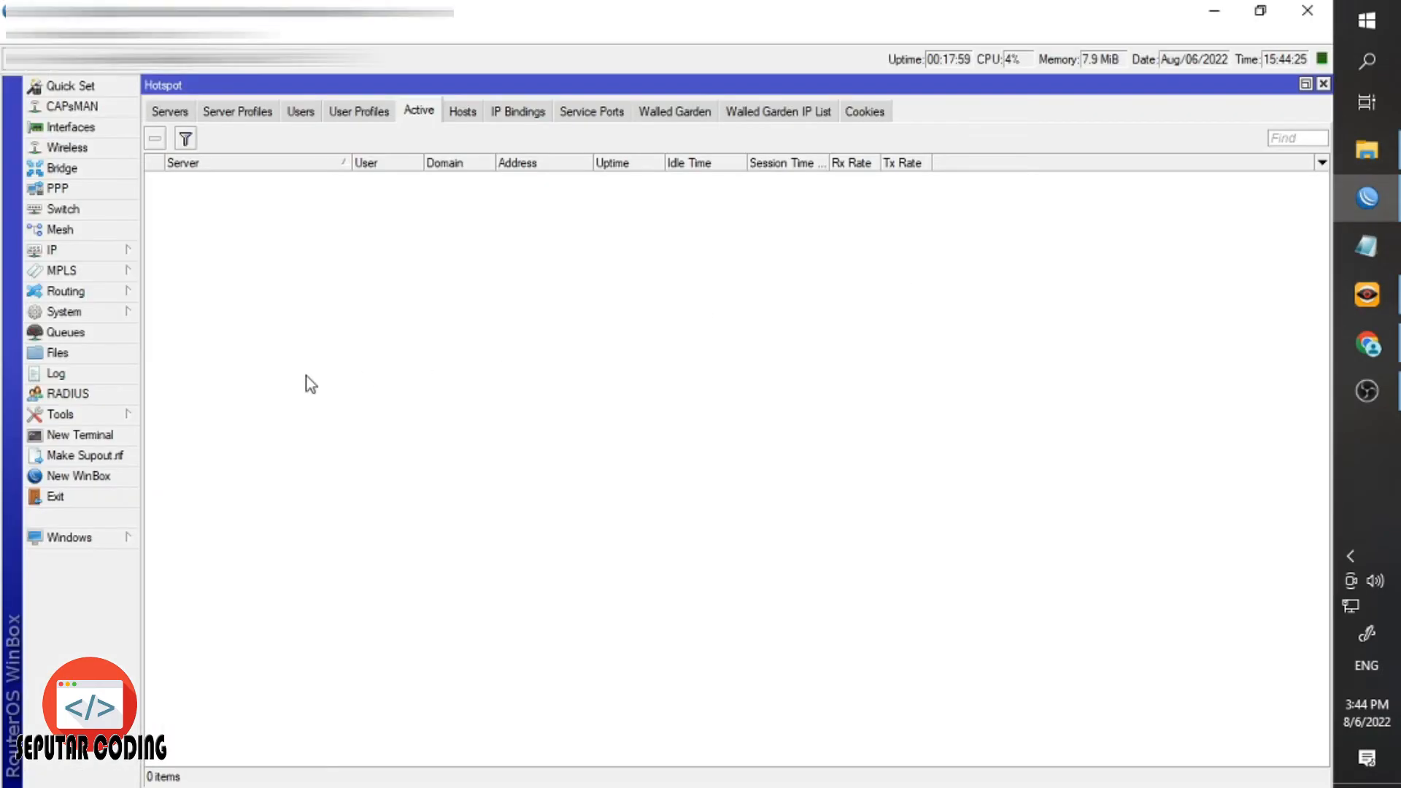
Upload the hotspotcafe folder into the router's Files list by dragging it from File Explorer.
click(88, 353)
click(195, 214)
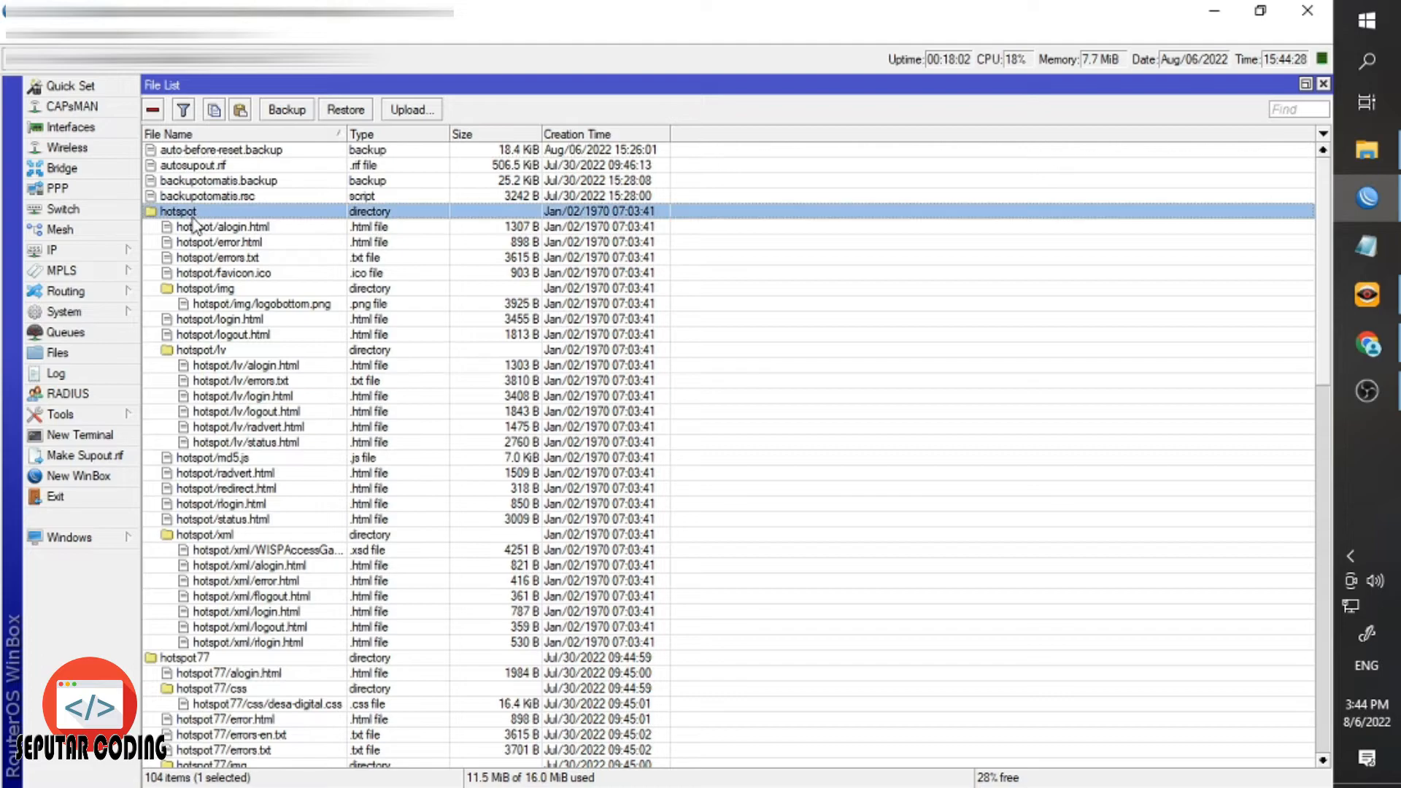
mouse_move(1384, 167)
click(1366, 151)
drag(286, 237, 422, 210)
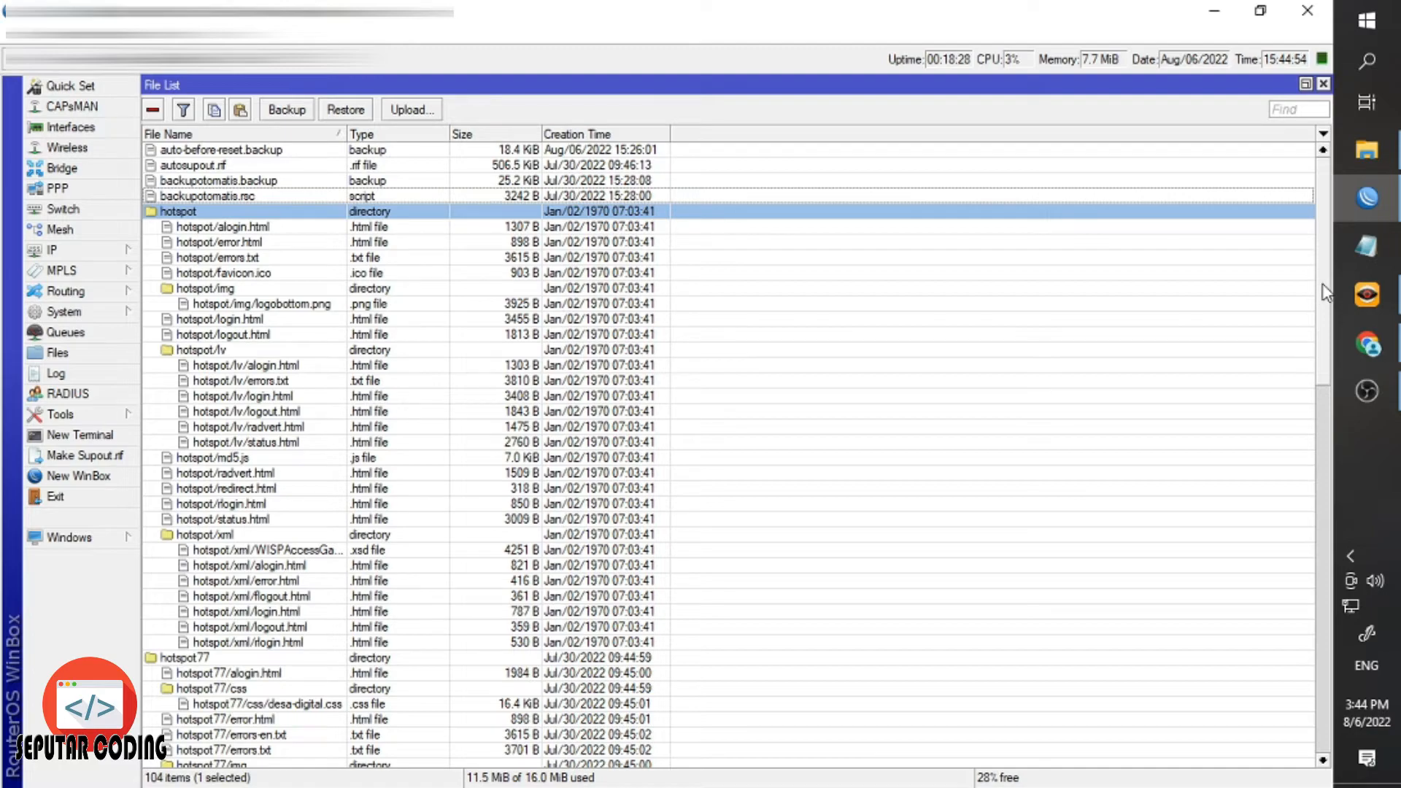
drag(1324, 291, 1311, 503)
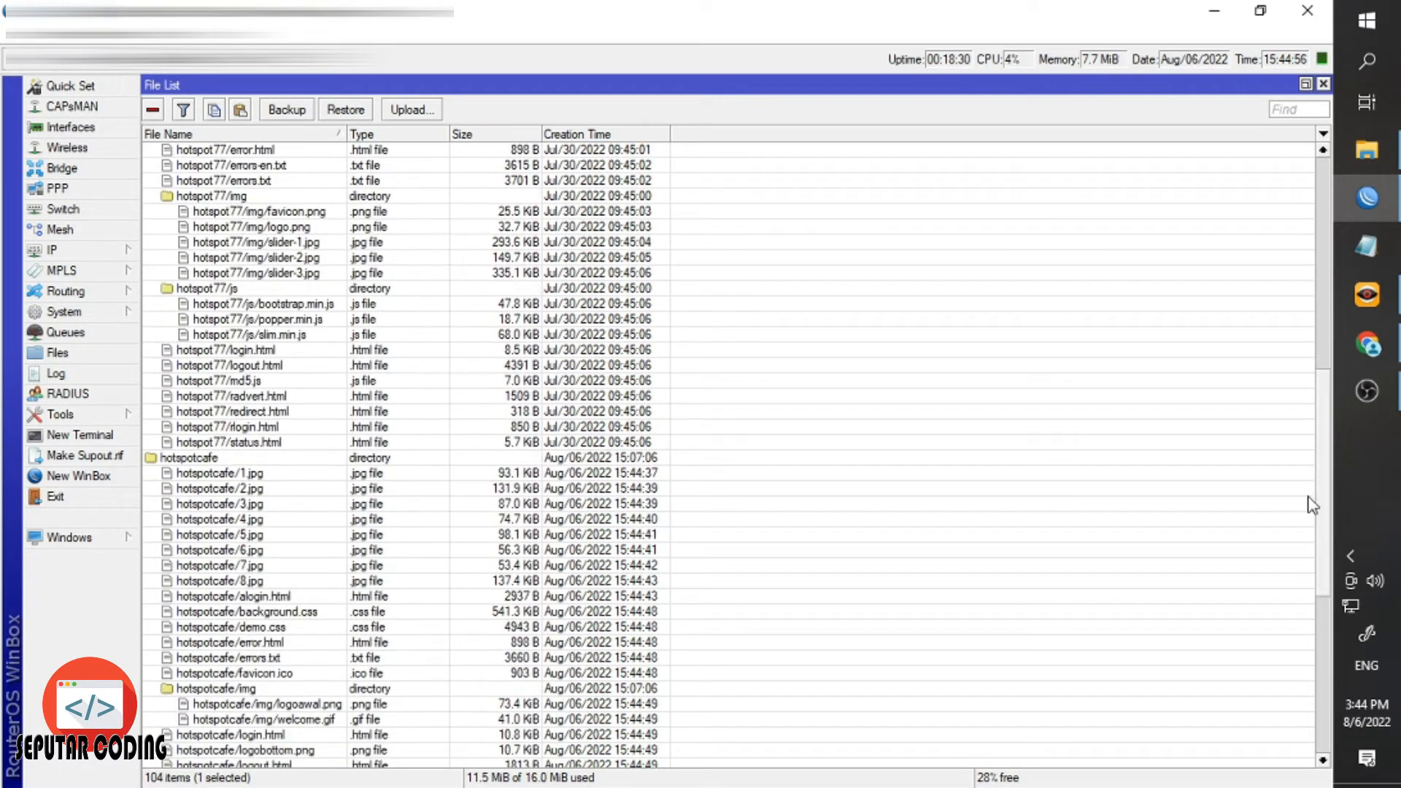
click(292, 472)
click(331, 461)
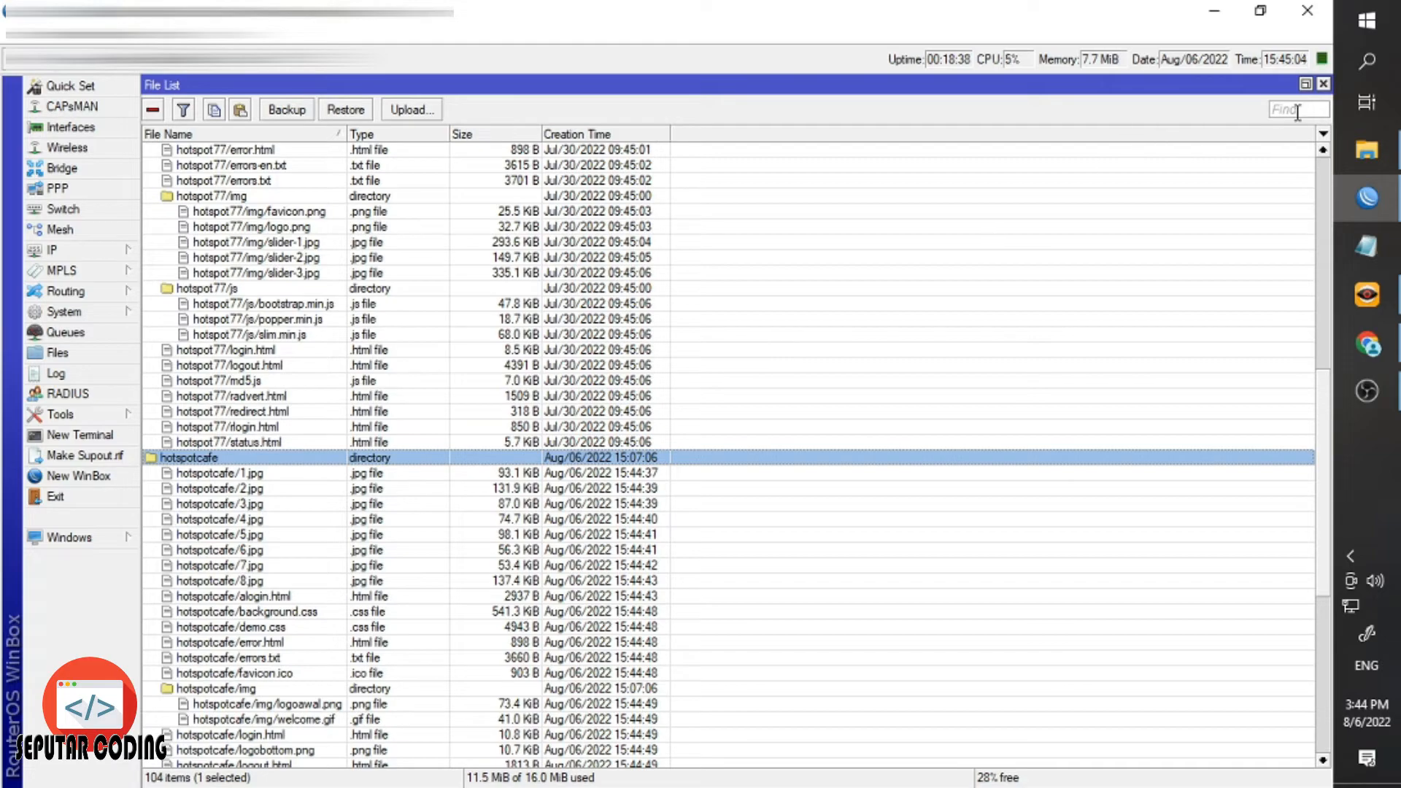
Check the hotspot login page tab, then open IP > Hotspot in Winbox.
click(1349, 345)
click(845, 16)
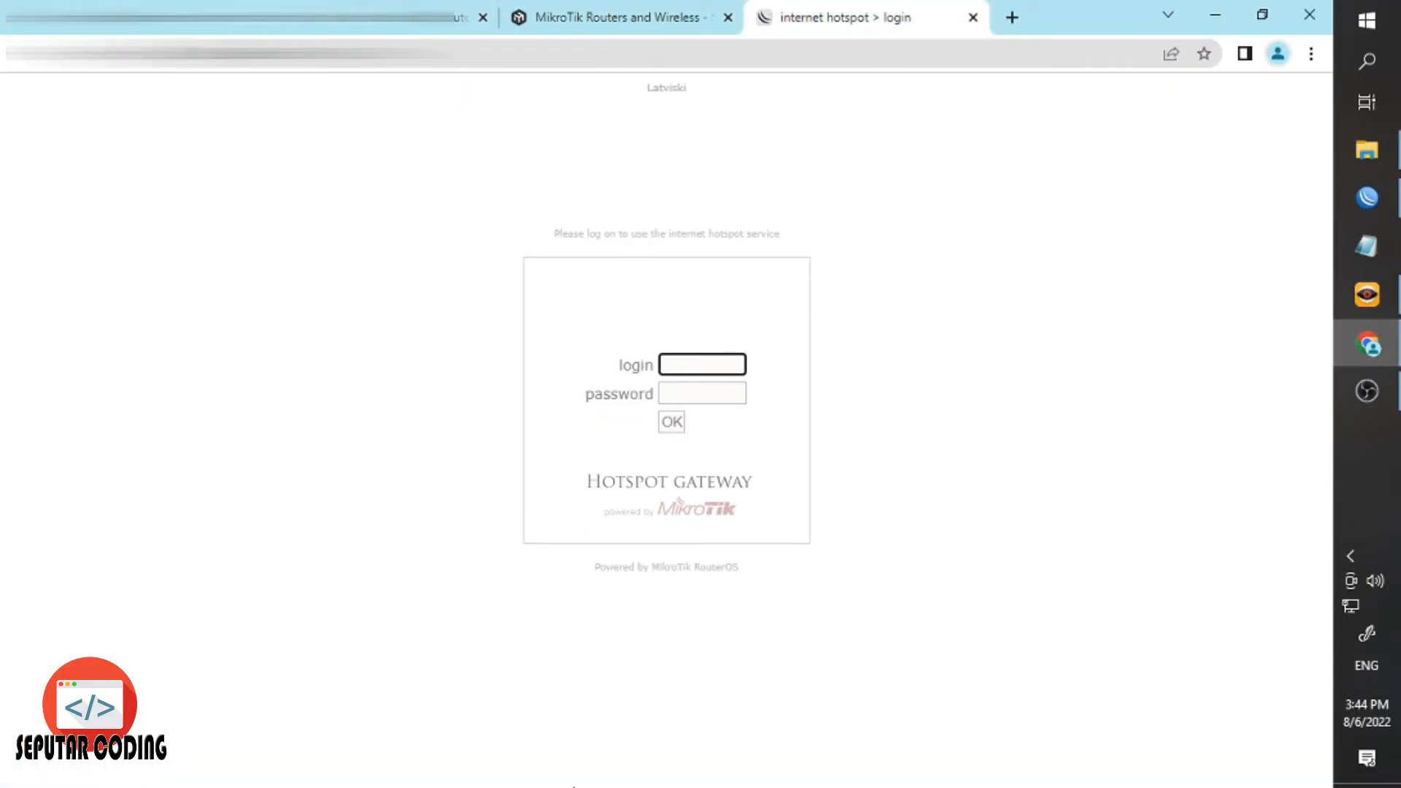
click(1366, 197)
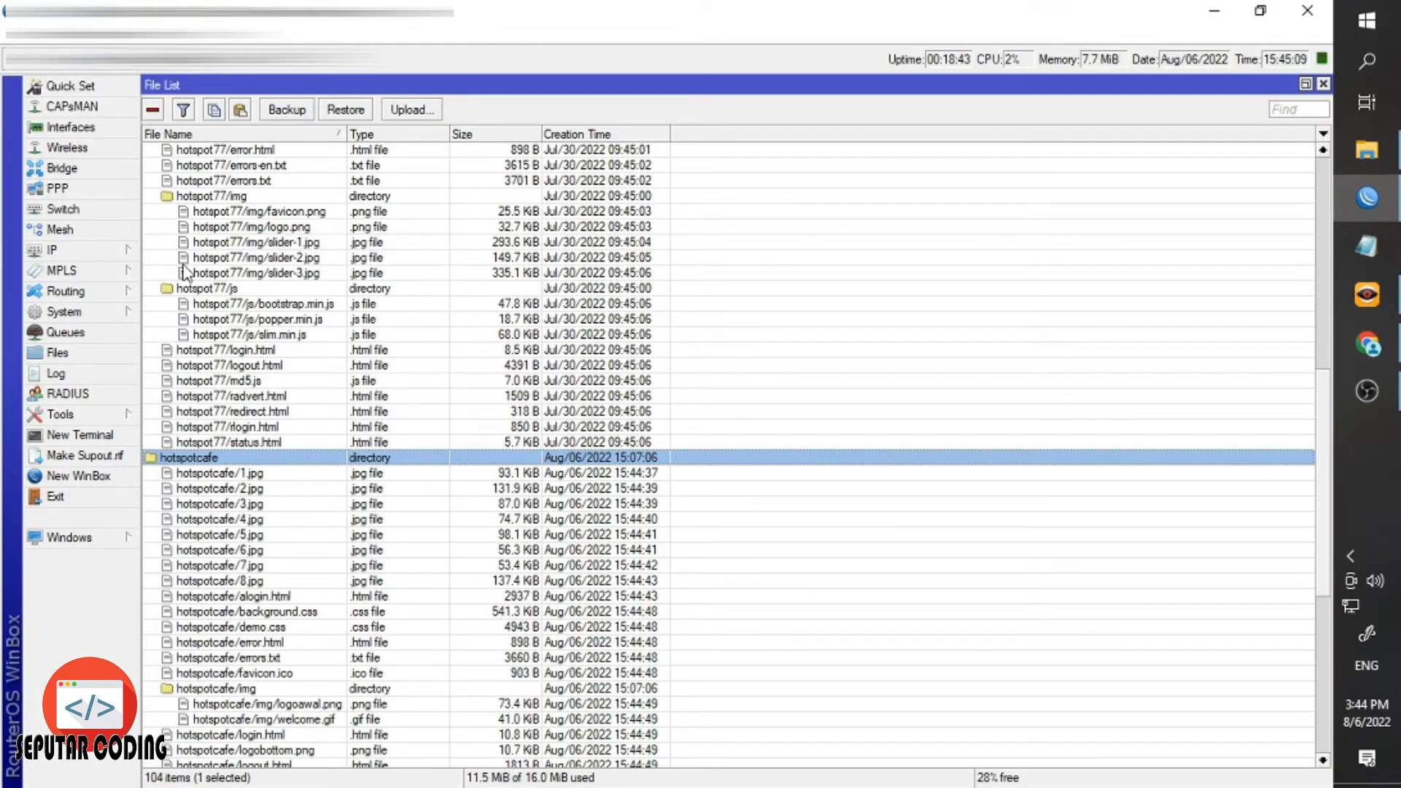
click(69, 252)
click(182, 437)
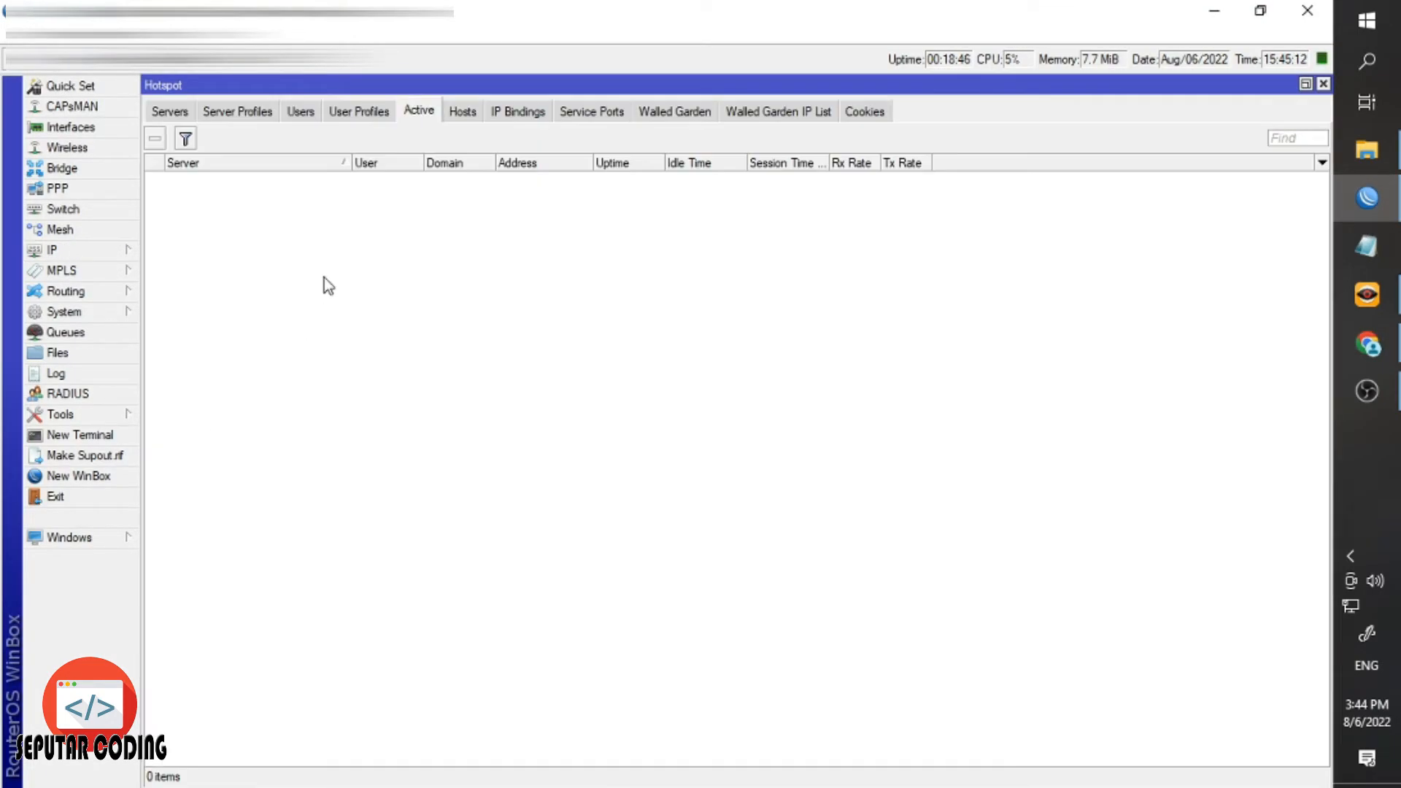
Set the HS WLAN server profile's HTML Directory to hotspotcafe.
click(219, 115)
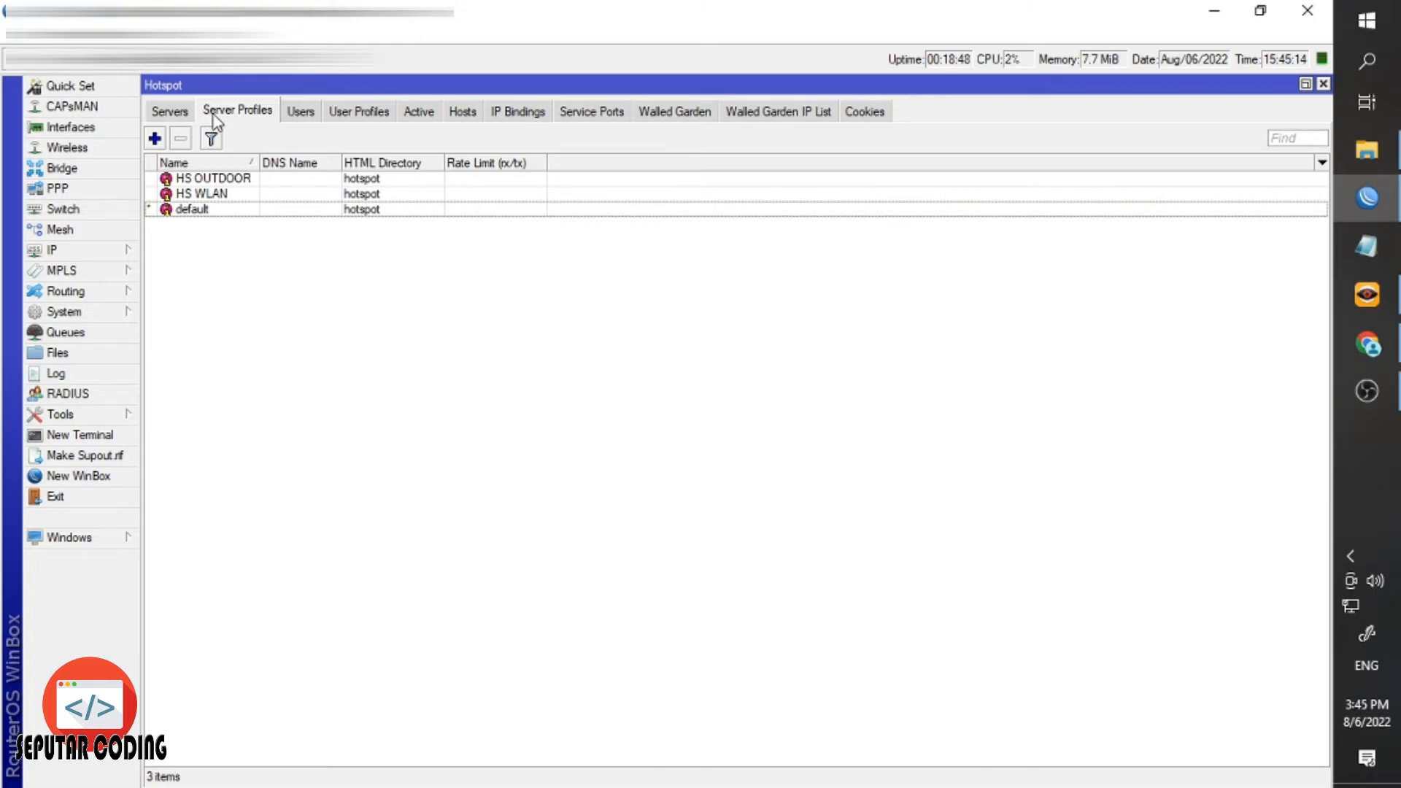
click(241, 166)
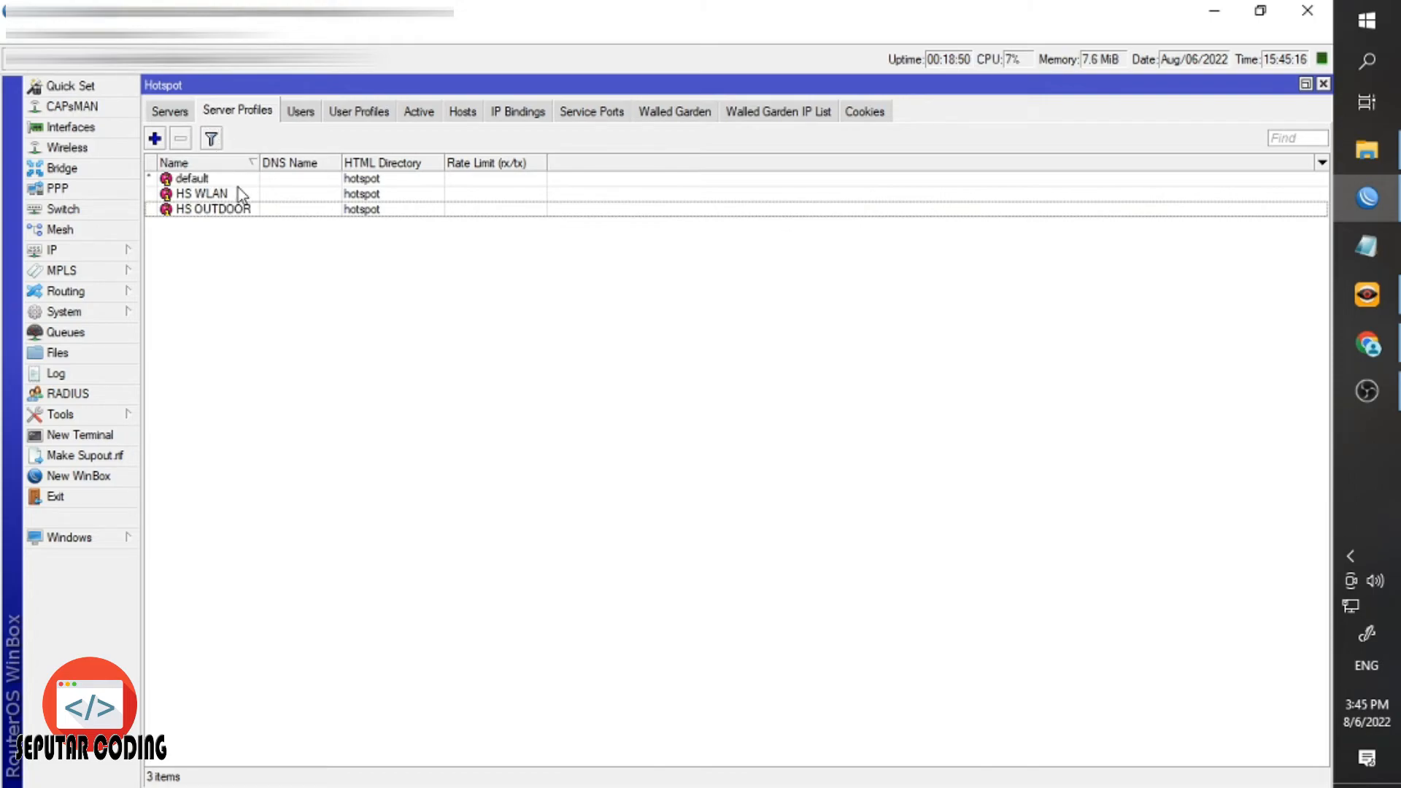
click(237, 194)
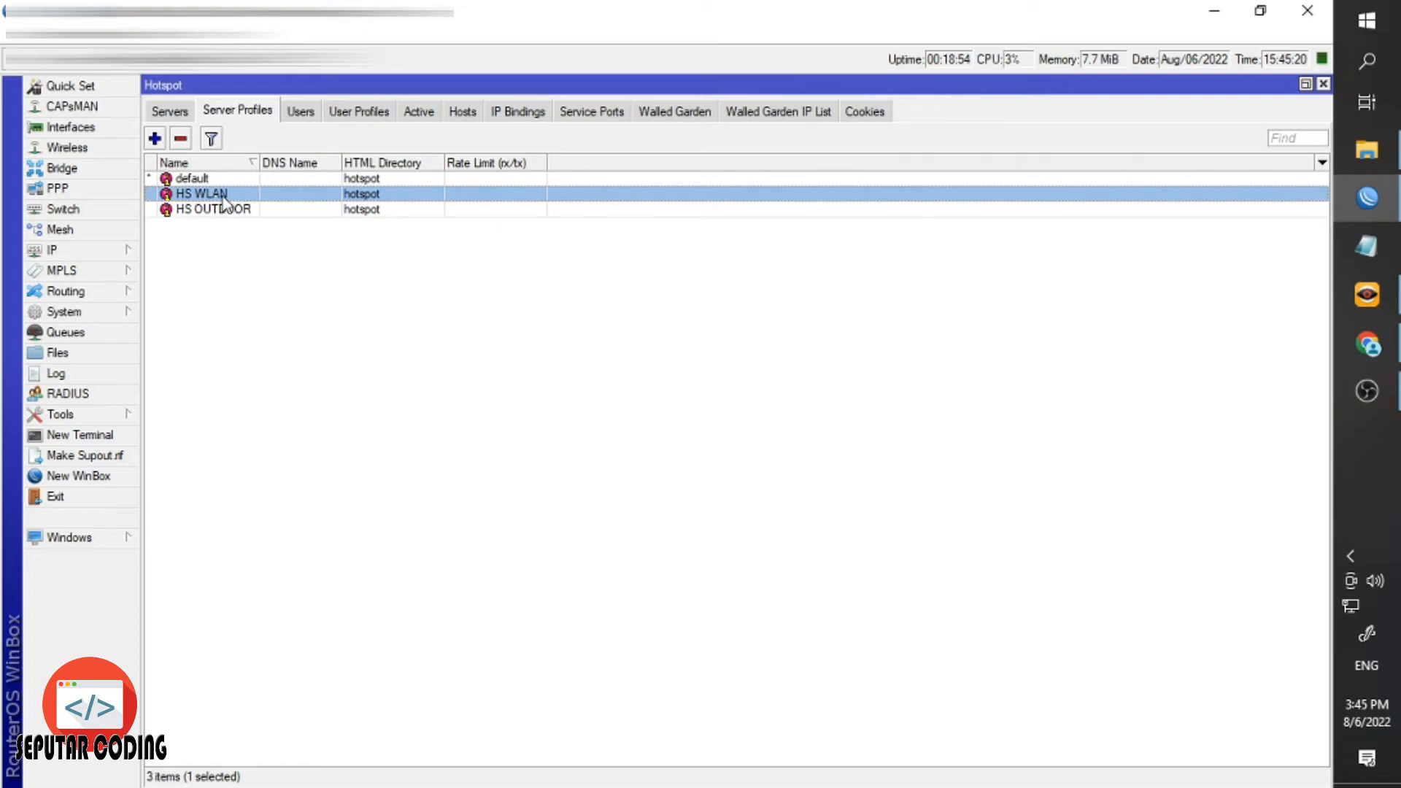
double_click(222, 195)
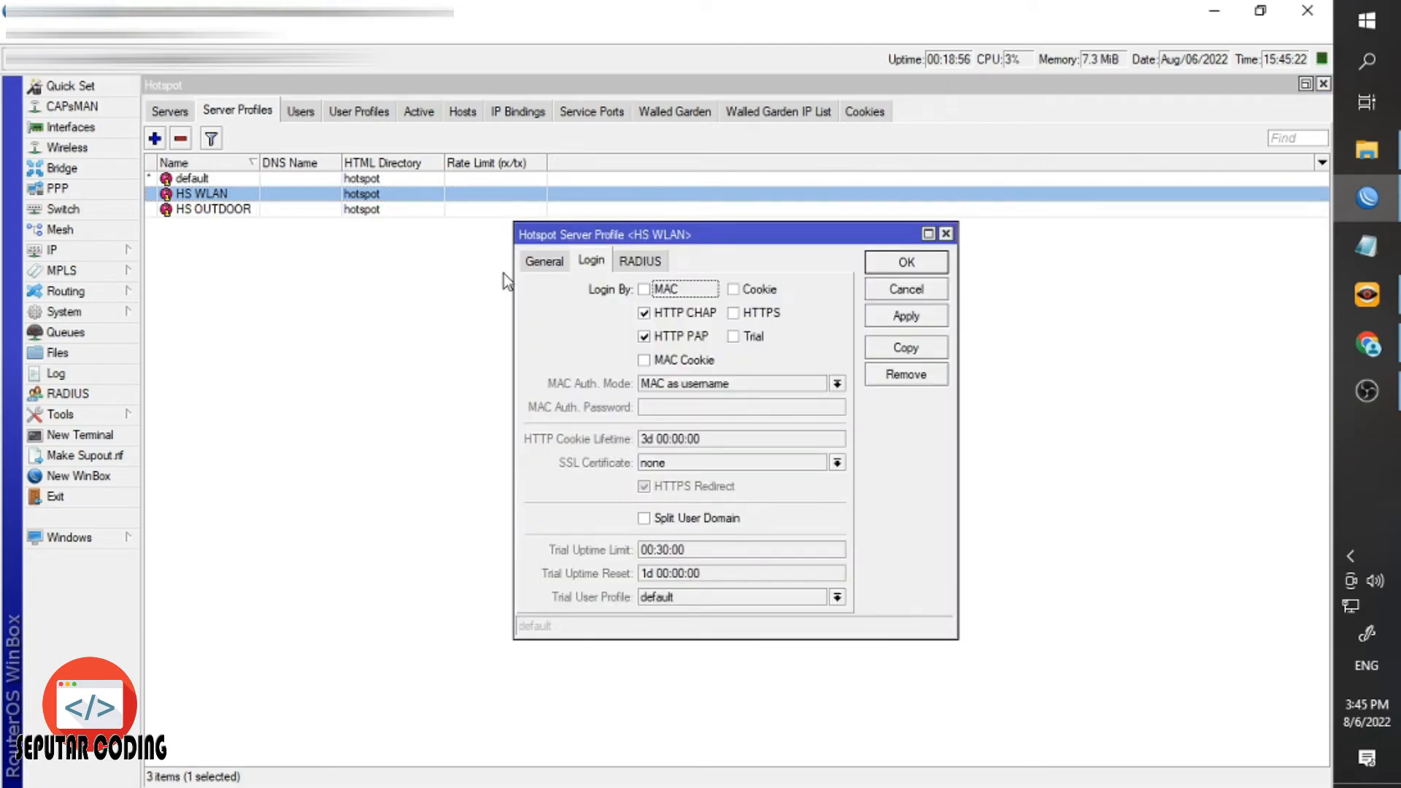
click(530, 266)
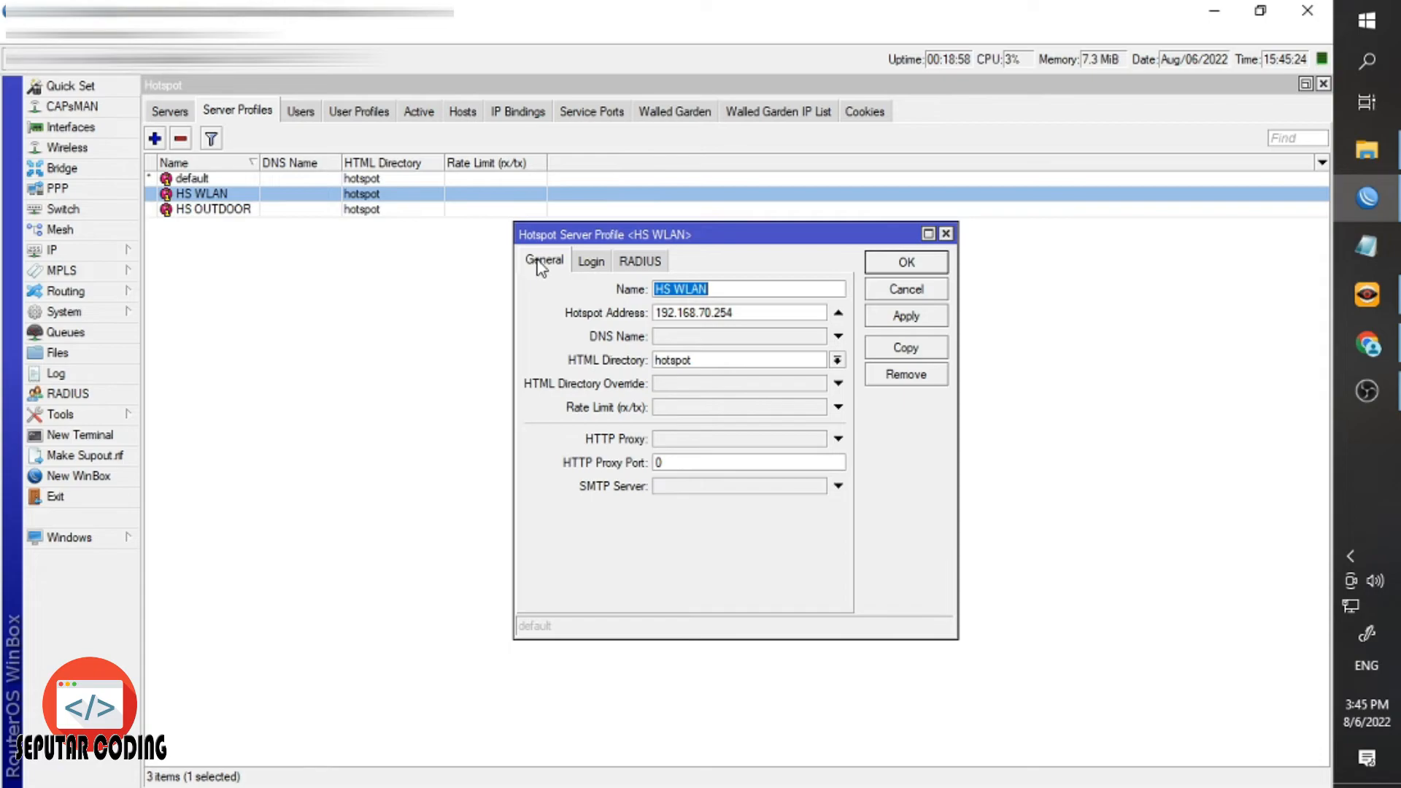
click(837, 360)
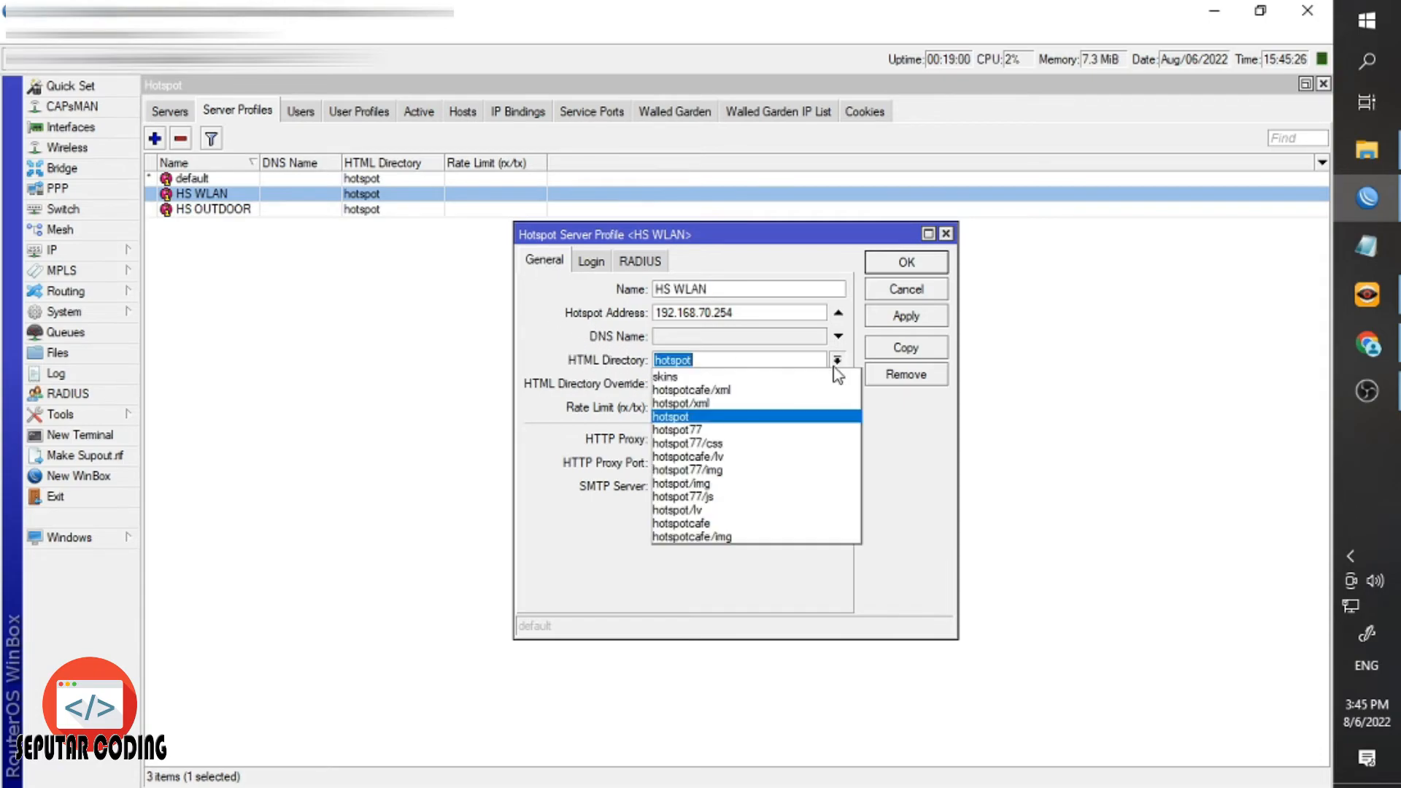
click(726, 523)
click(885, 310)
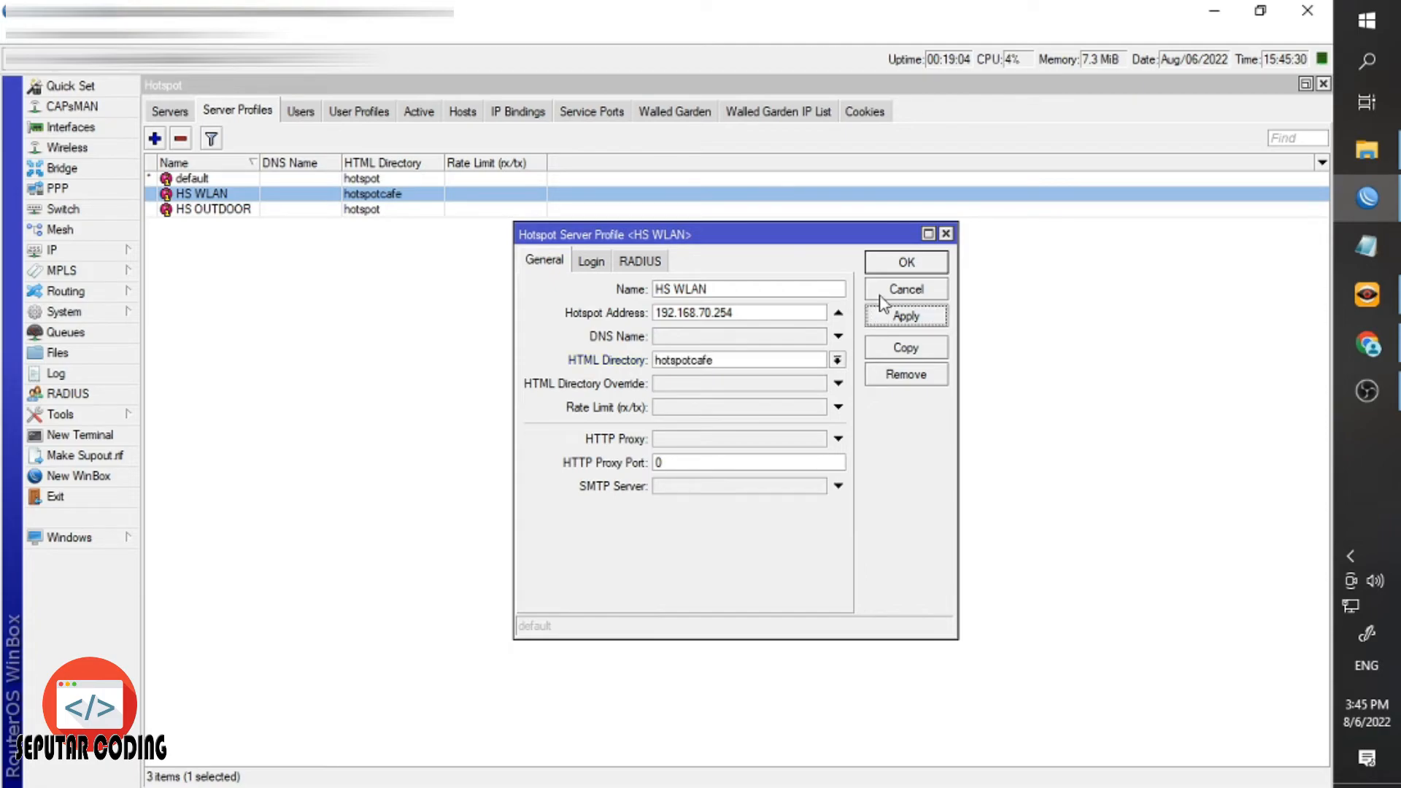
click(895, 269)
Set the HS OUTDOOR server profile's HTML Directory to hotspotcafe as well.
click(336, 213)
double_click(337, 214)
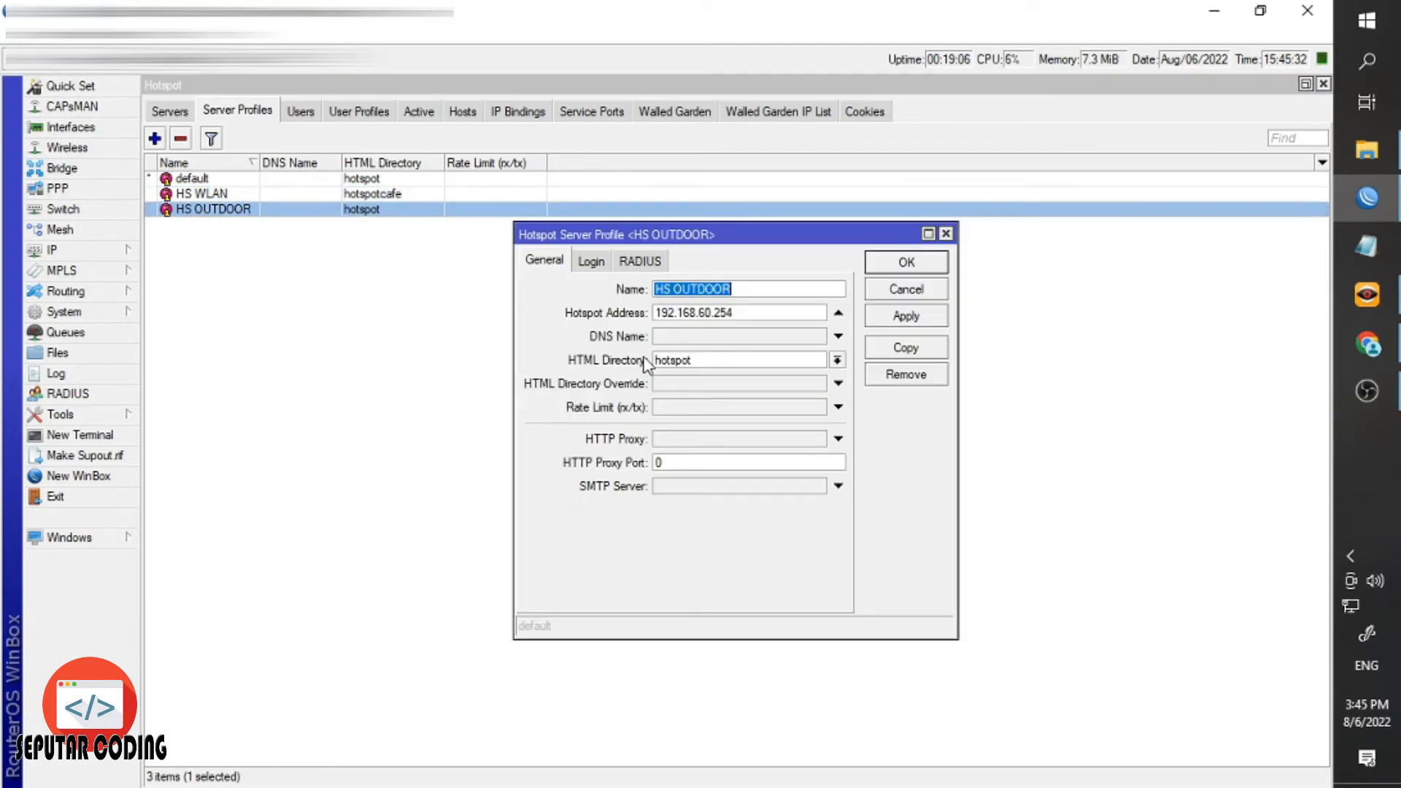
click(836, 360)
click(730, 522)
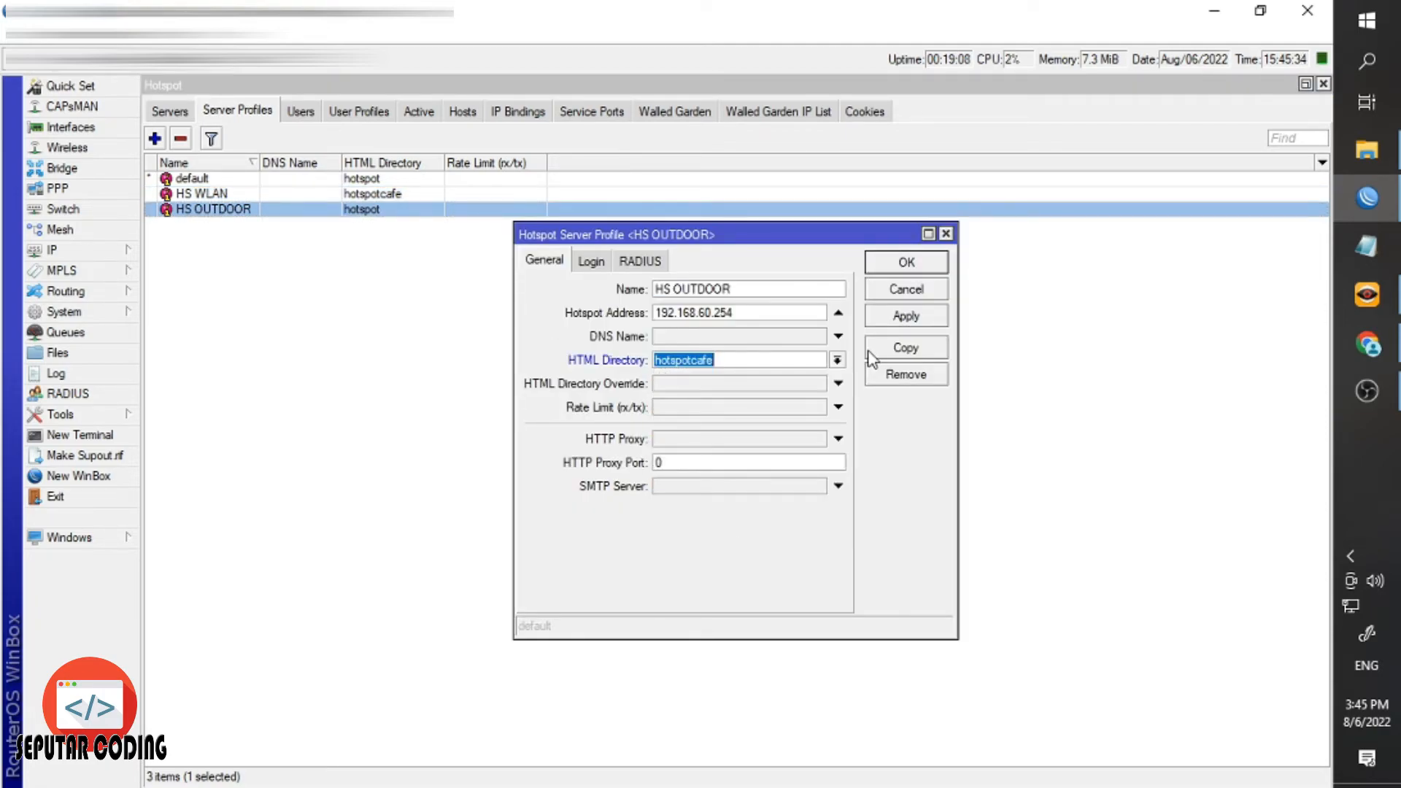
click(886, 318)
click(906, 262)
click(421, 251)
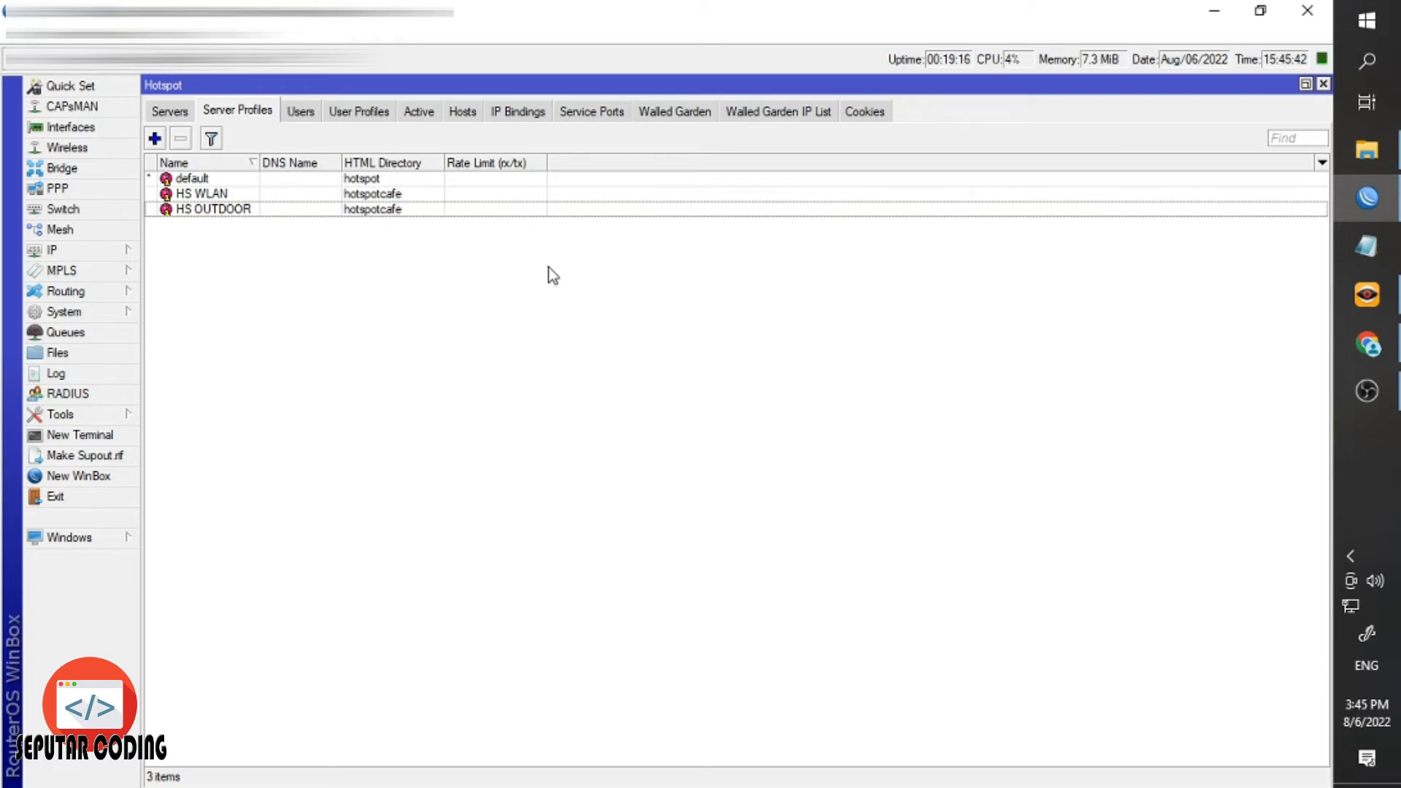
click(1350, 339)
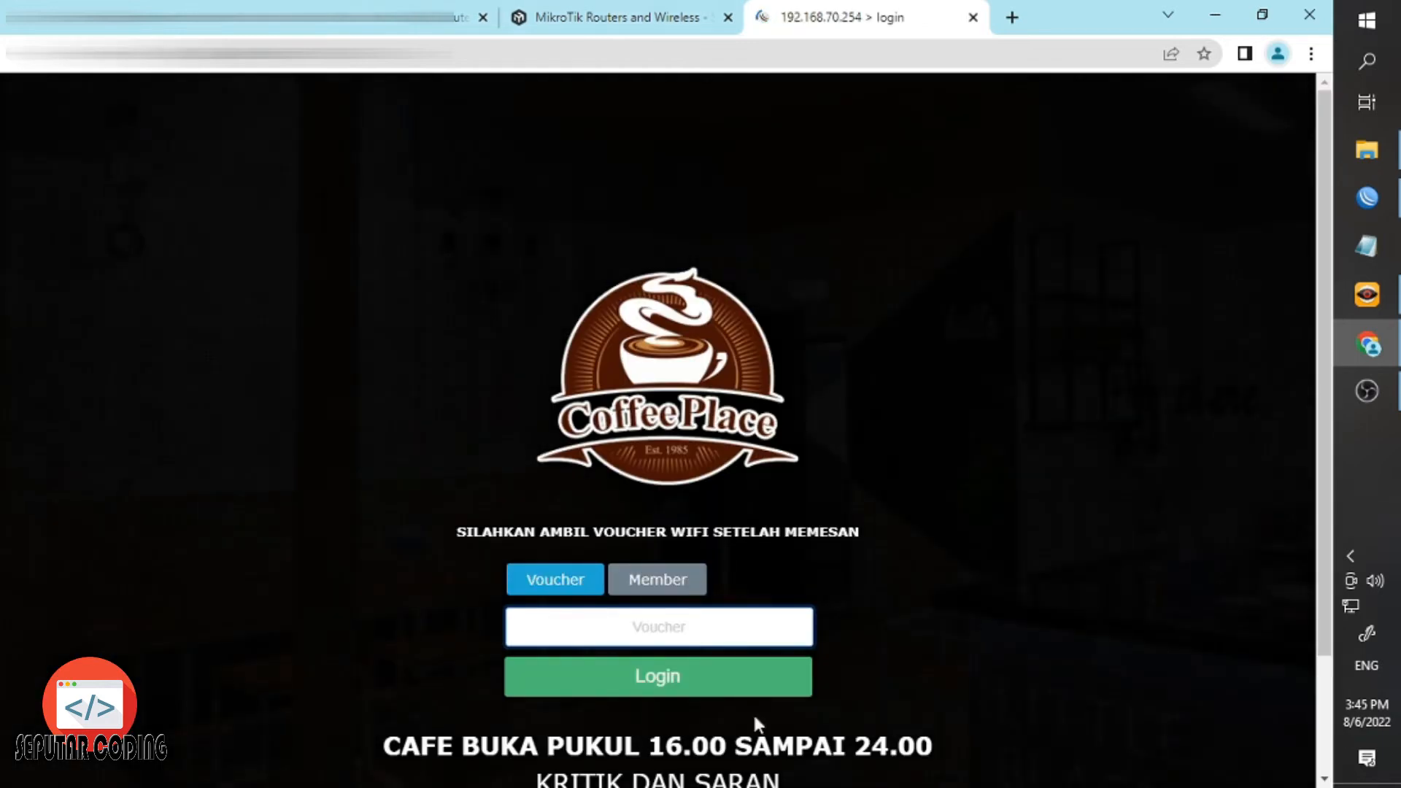
Scroll through the CoffeePlace login page: voucher form, 16.00–24.00 hours and cafe photos.
scroll(100, 372, down, 2)
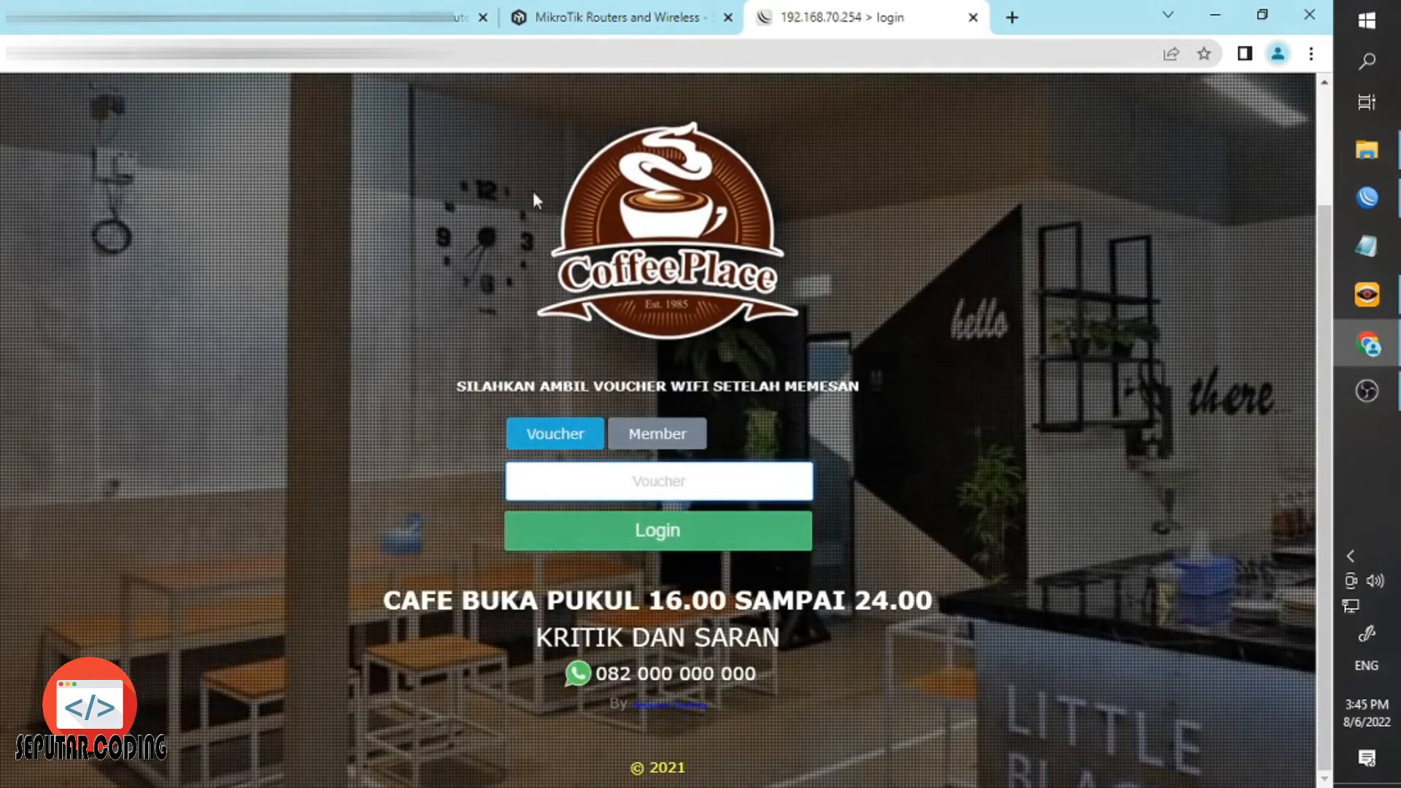
scroll(896, 594, up, 2)
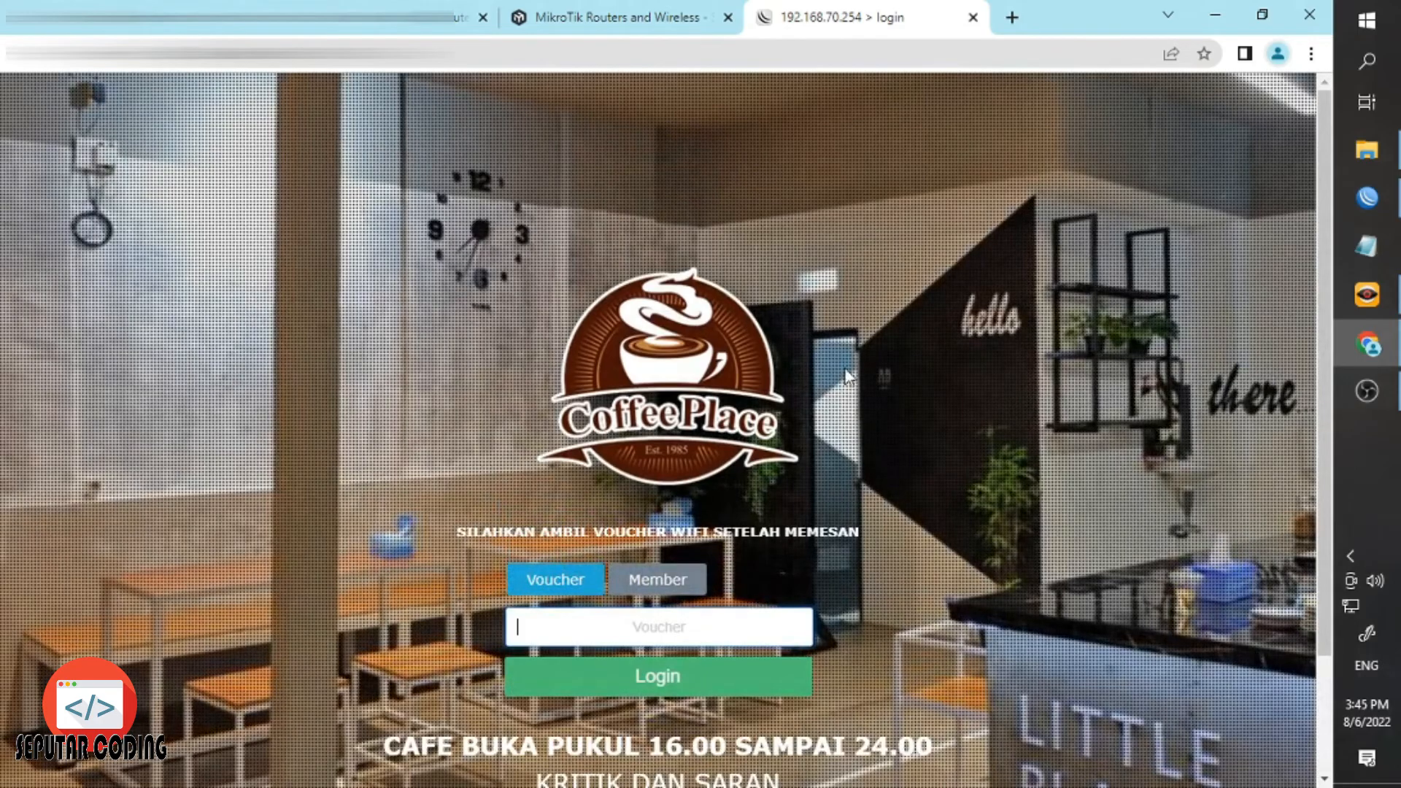
scroll(847, 376, down, 2)
scroll(523, 429, up, 2)
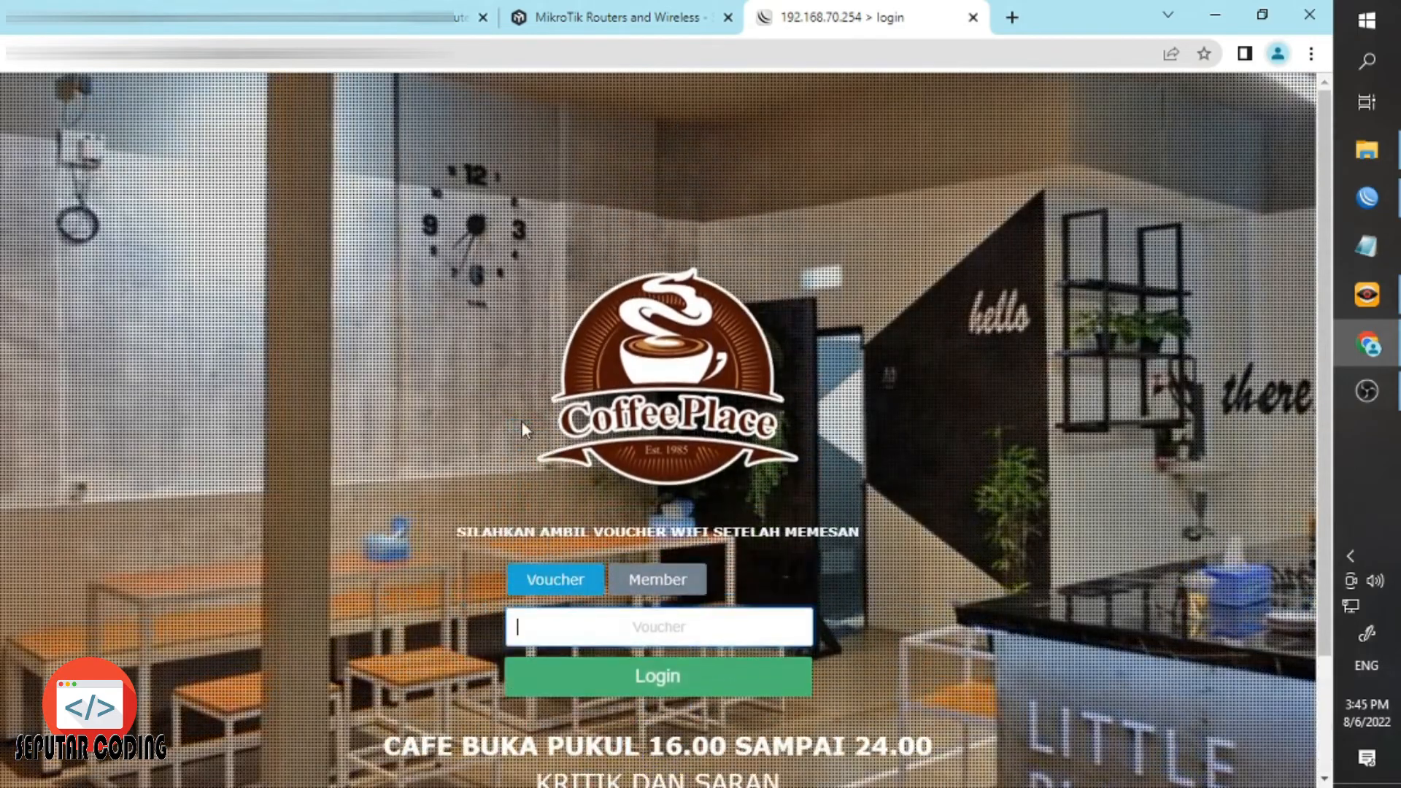
scroll(409, 408, down, 2)
drag(691, 598, 766, 658)
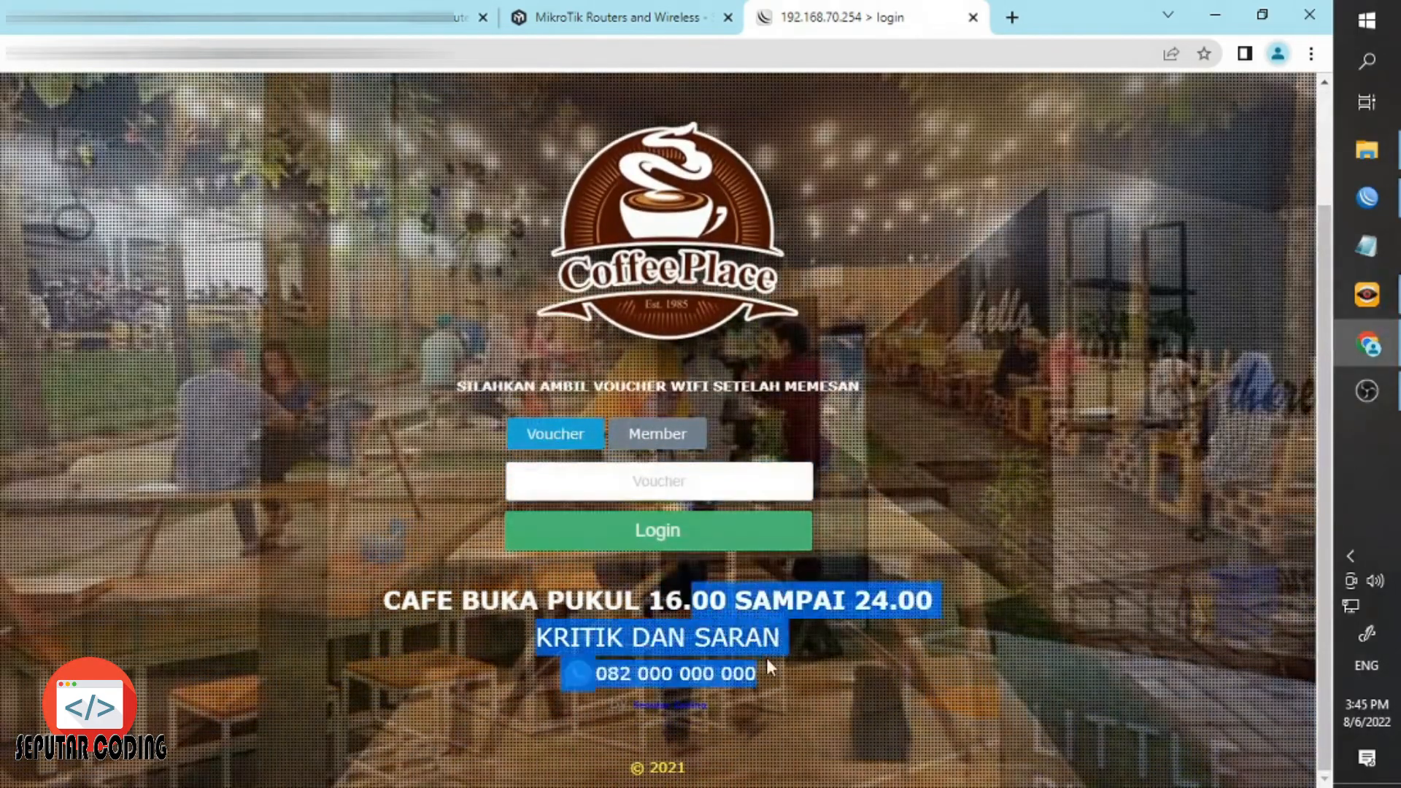
click(777, 669)
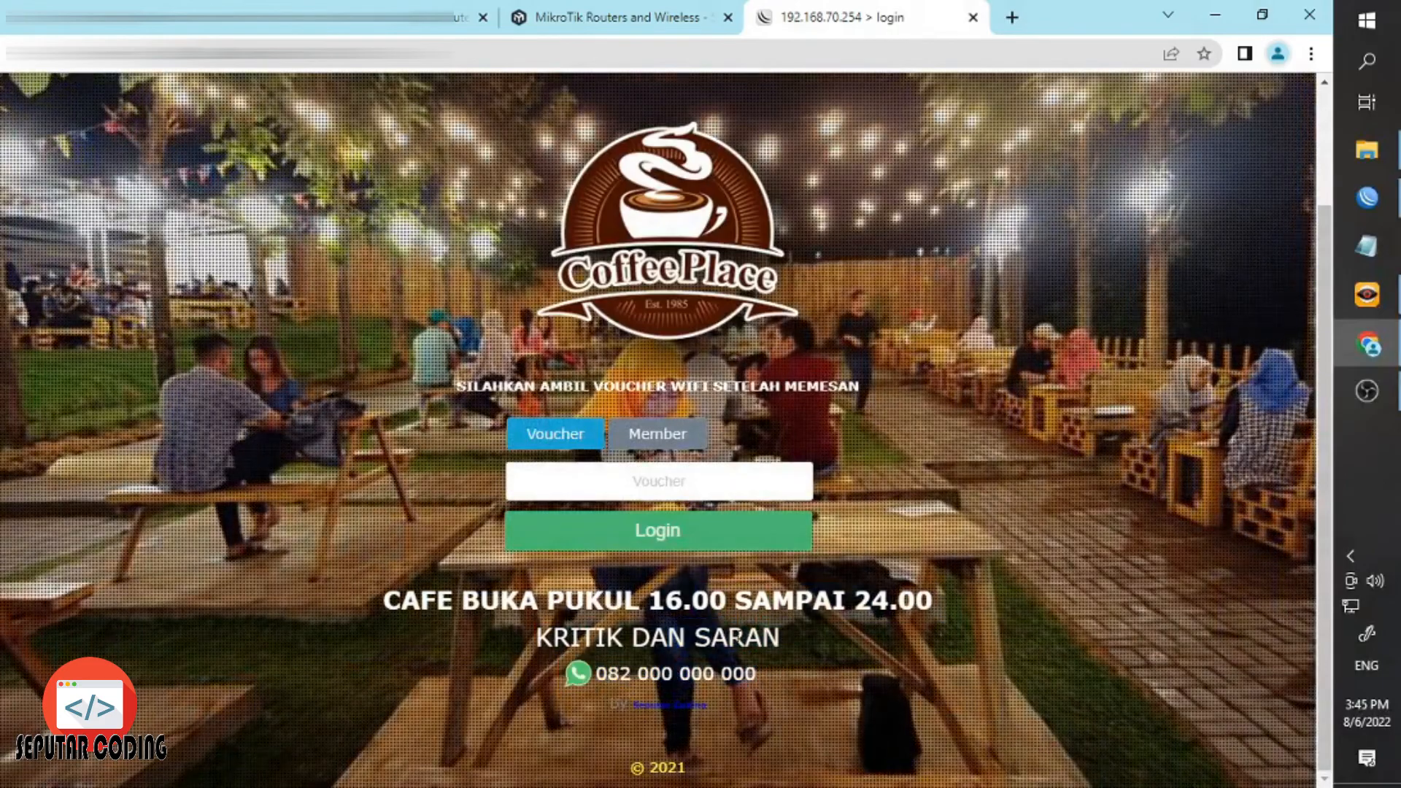
scroll(795, 654, up, 2)
scroll(781, 622, down, 2)
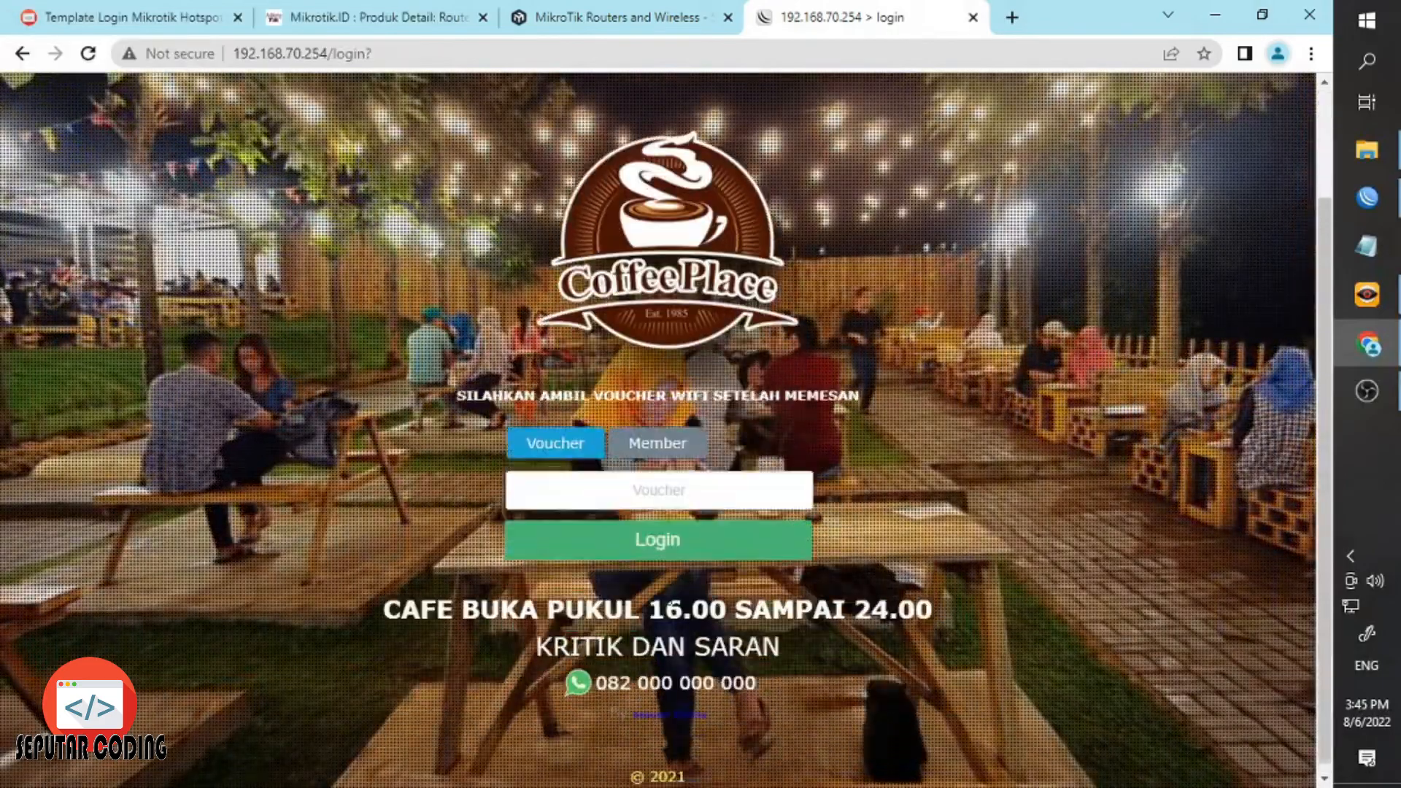
Open hotspotcafe's login.html in Notepad++ from File Explorer.
click(1366, 164)
double_click(321, 233)
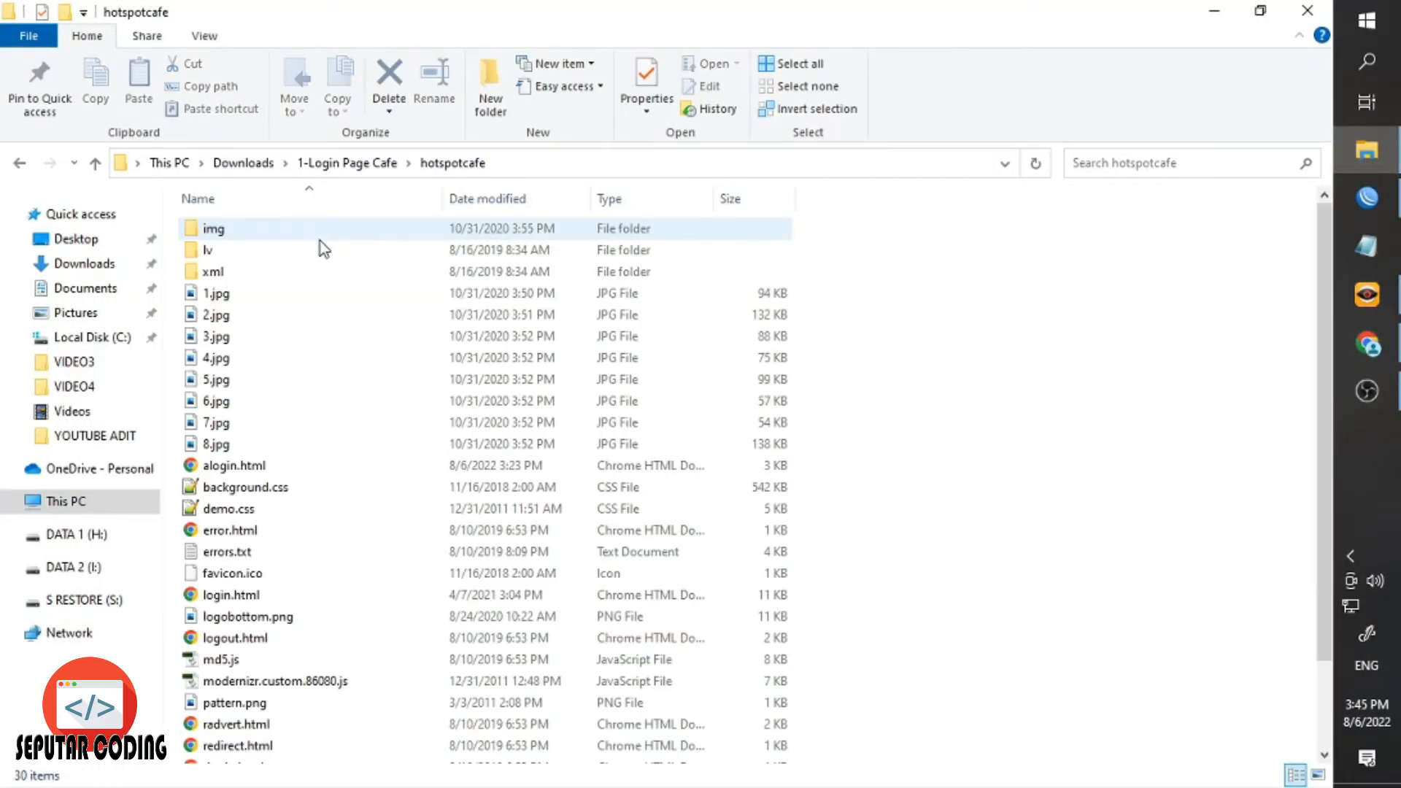
scroll(252, 496, down, 2)
click(244, 501)
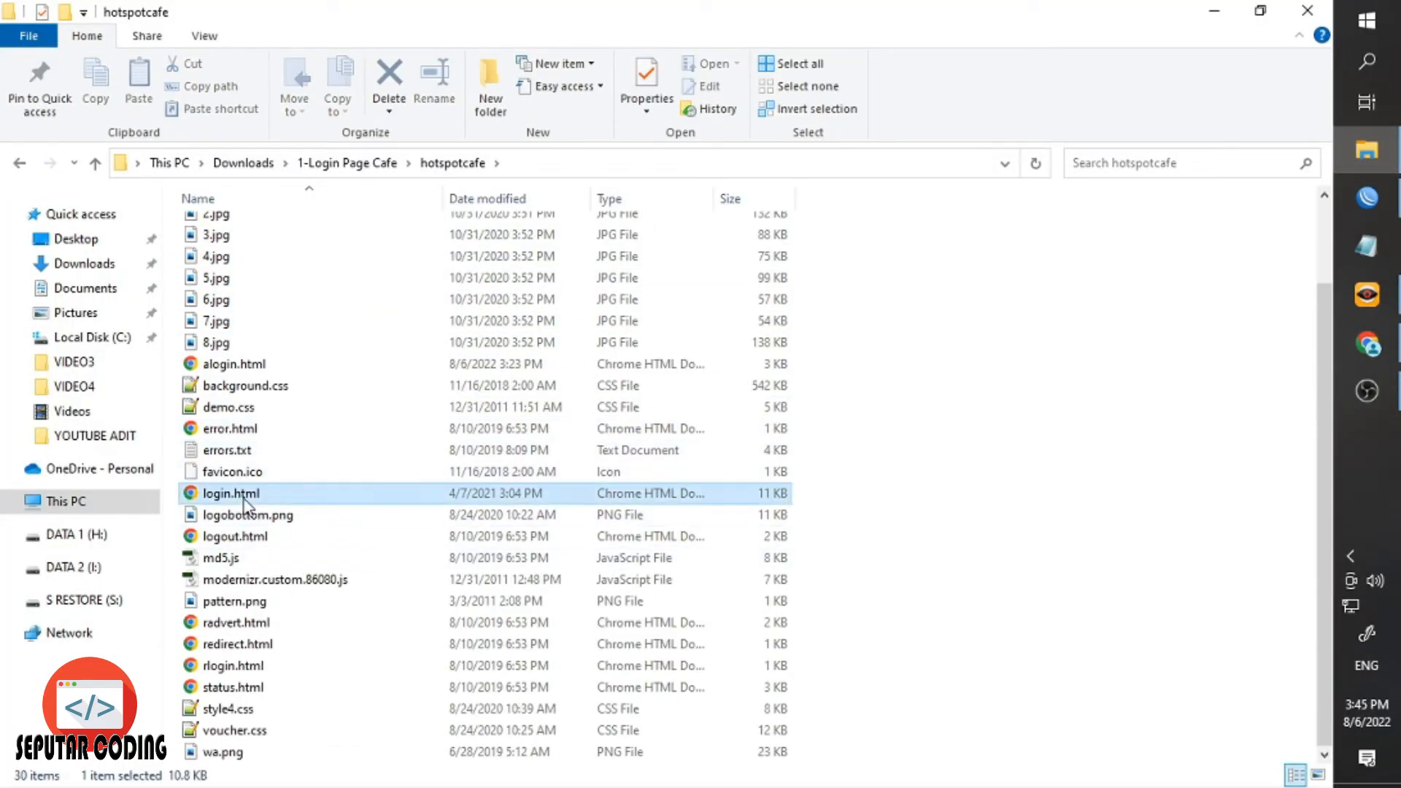
right_click(245, 500)
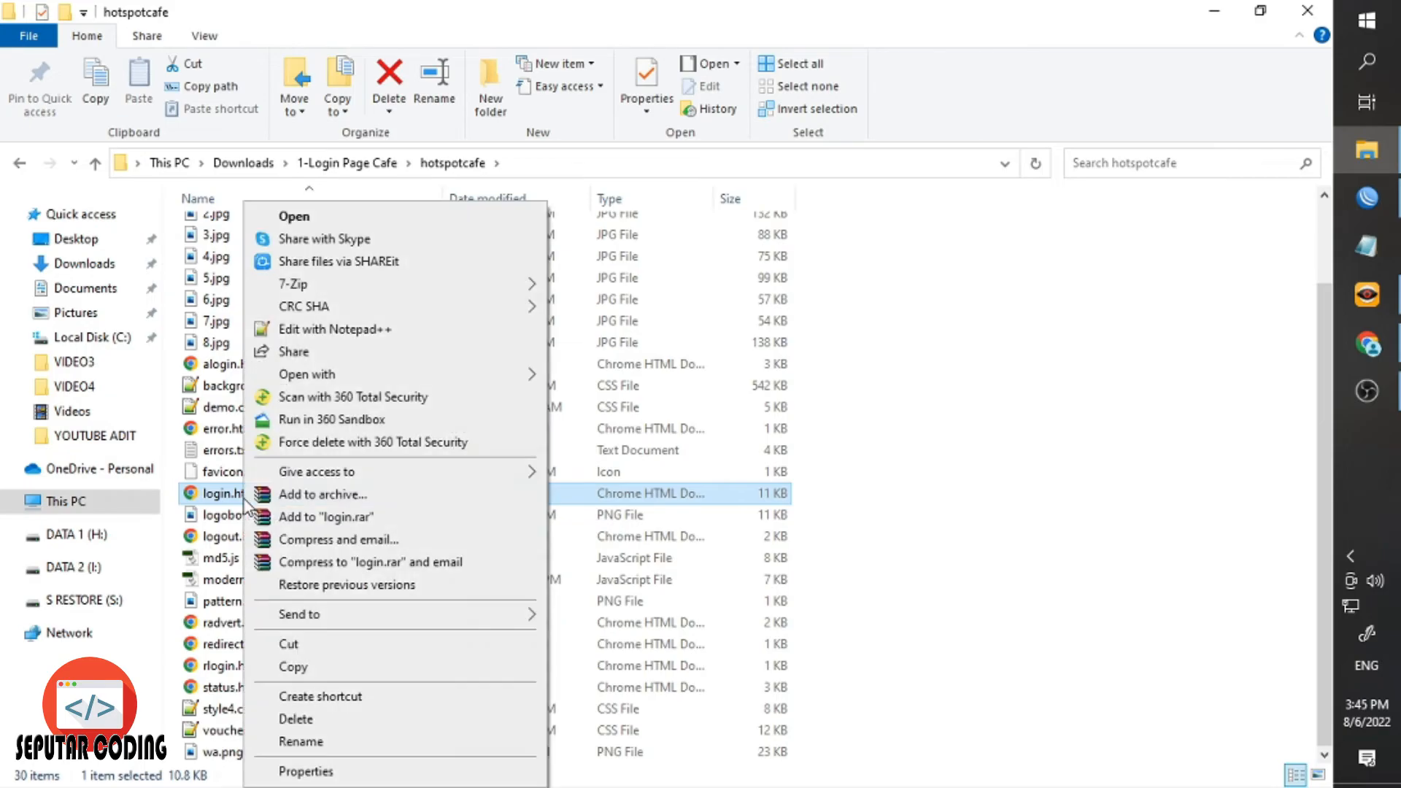
click(310, 337)
scroll(303, 383, down, 13)
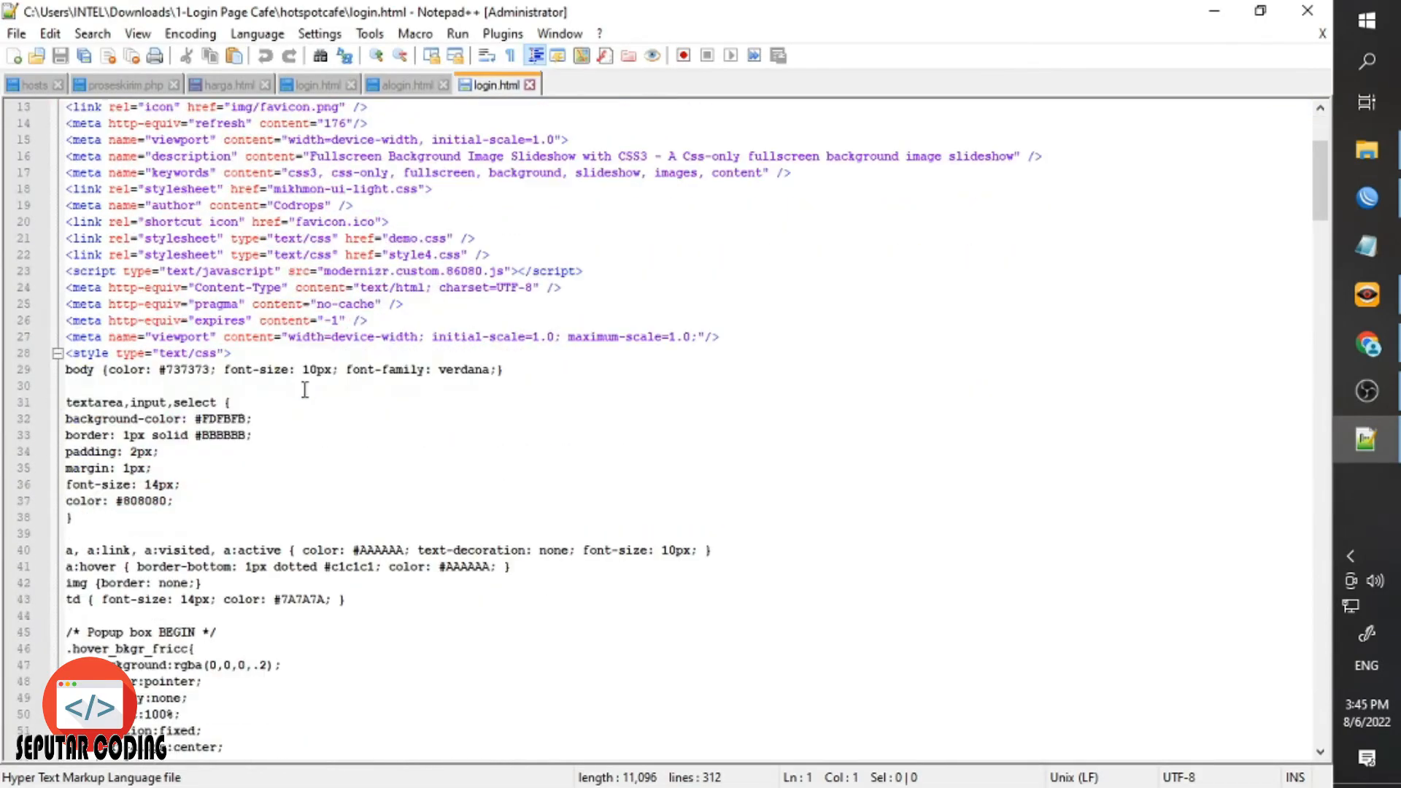
Copy the placeholder phone number from the CoffeePlace login page.
click(1367, 345)
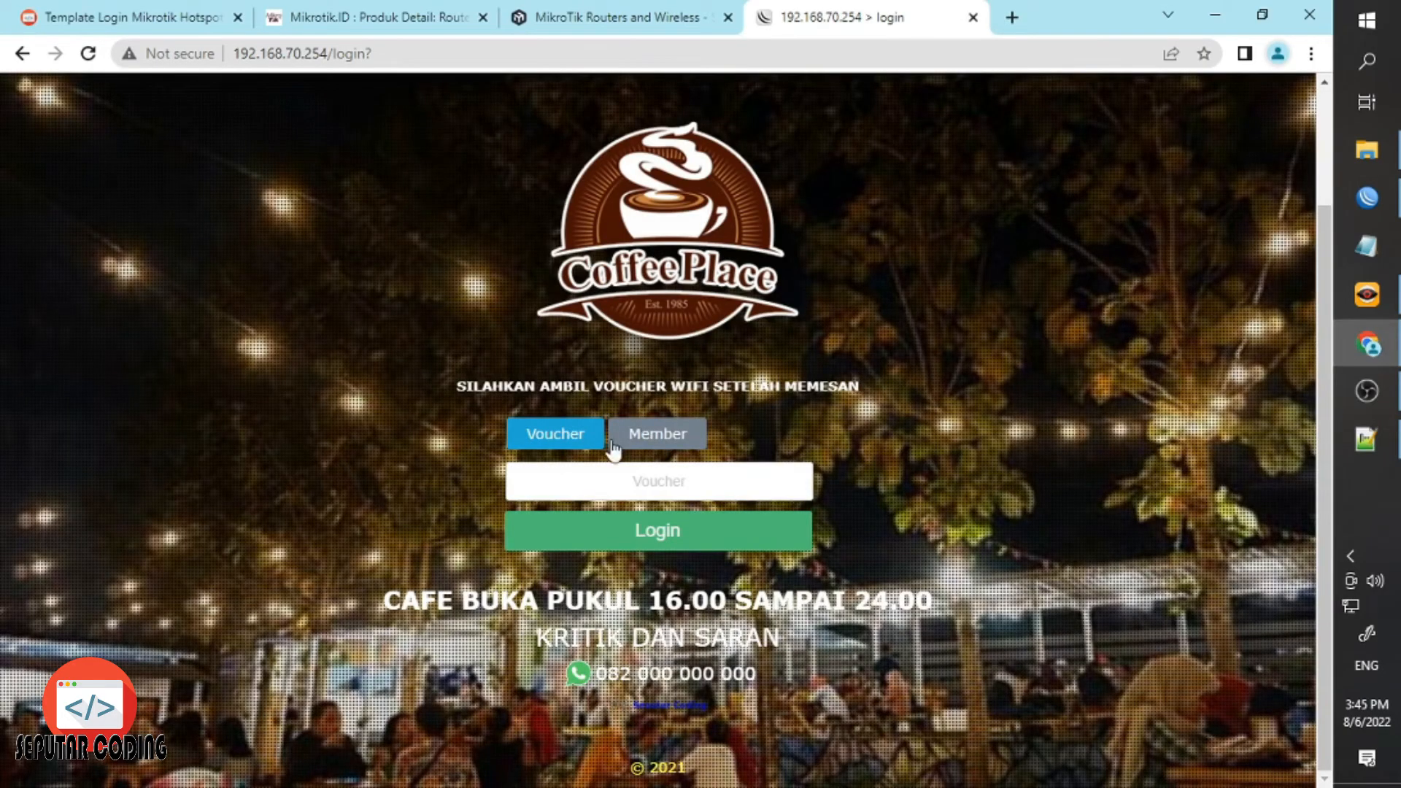
drag(756, 675, 611, 680)
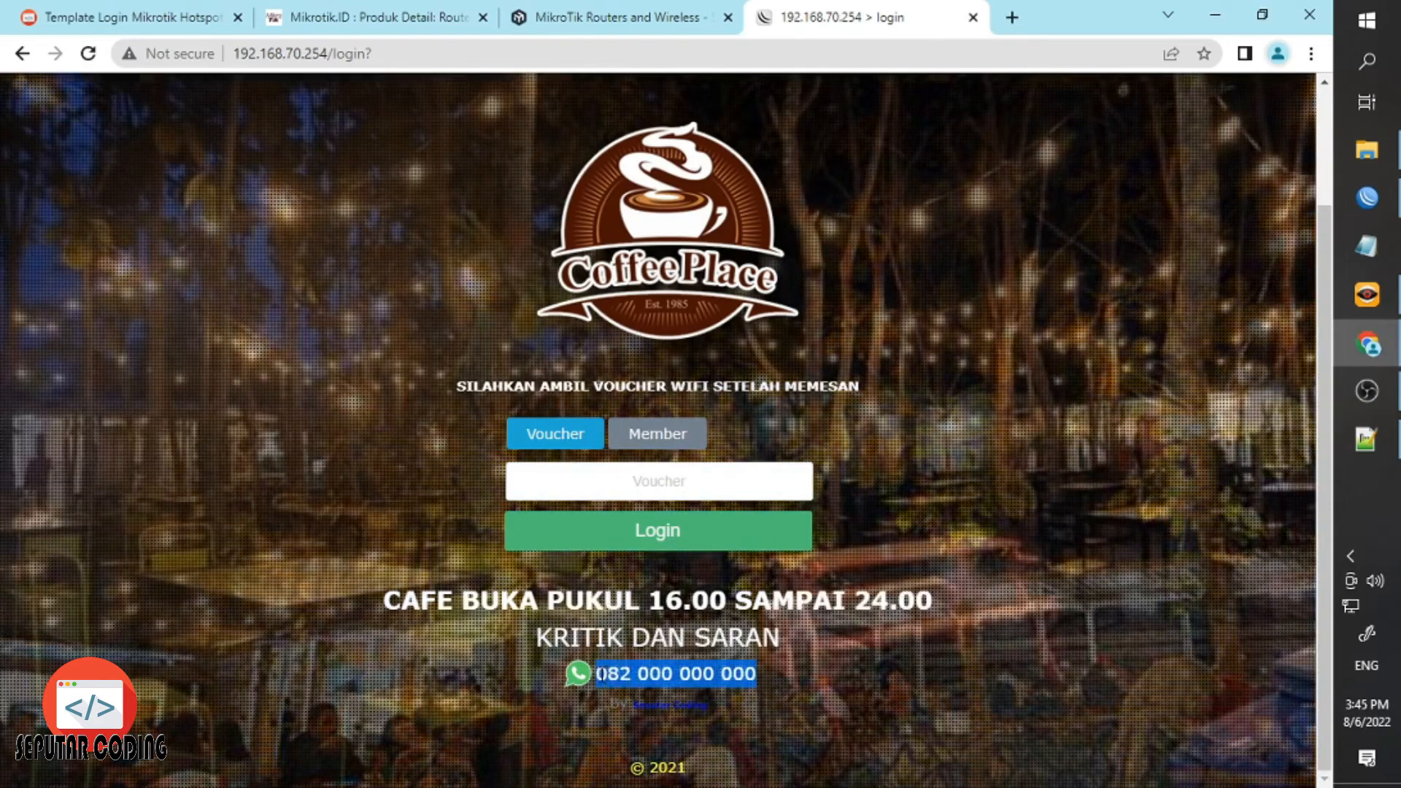
right_click(611, 682)
click(652, 549)
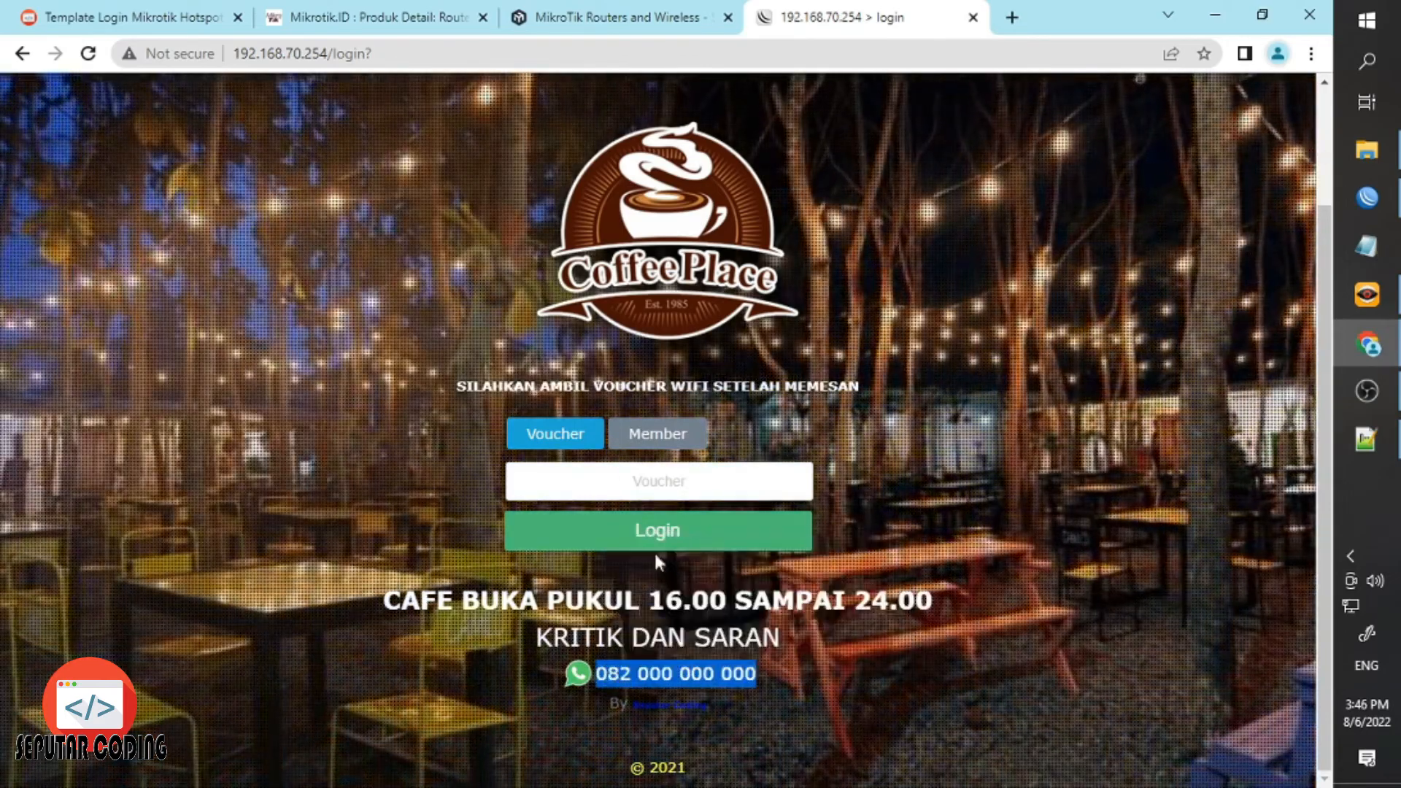
click(1347, 444)
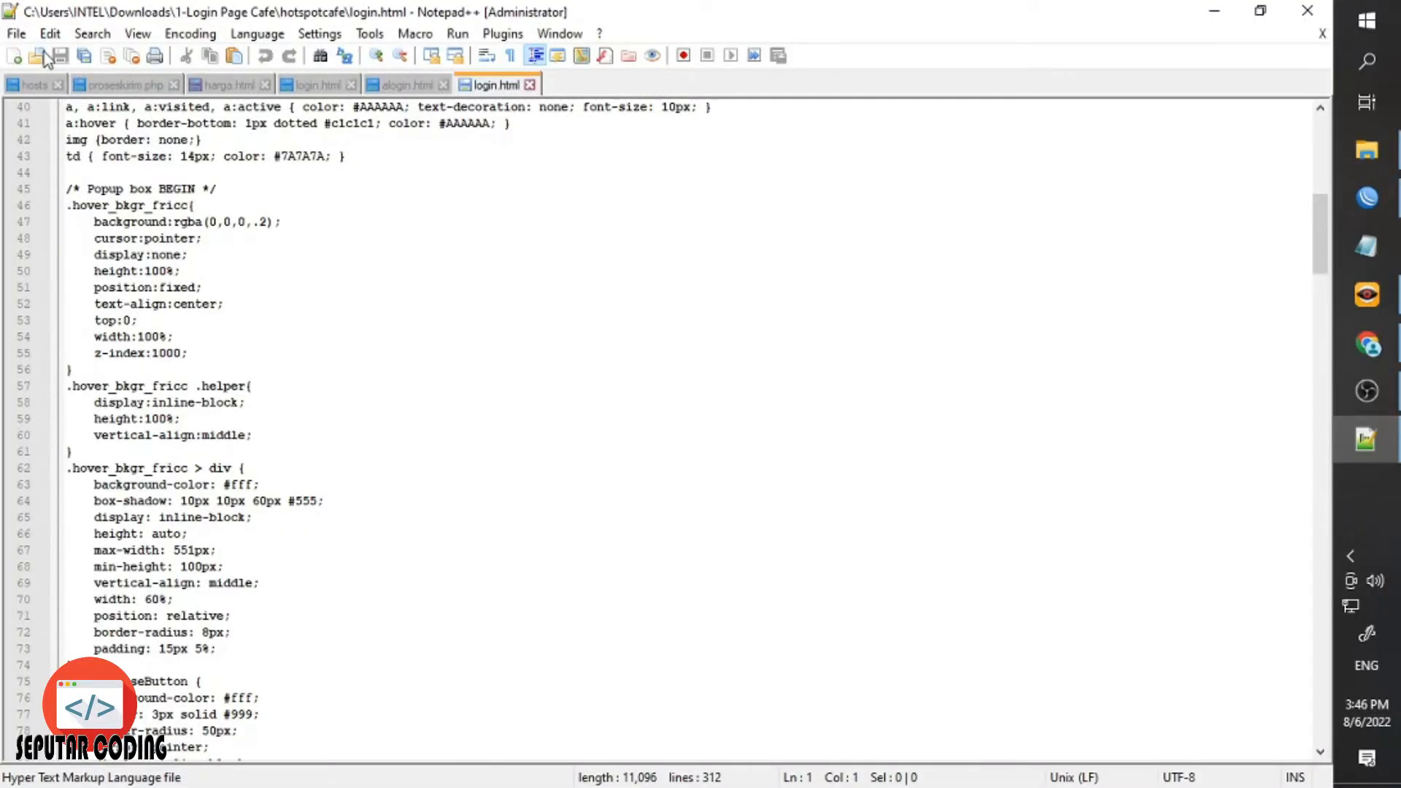
Locate the pasted placeholder phone number in login.html using Find & Replace.
click(23, 38)
click(82, 39)
click(92, 33)
click(385, 239)
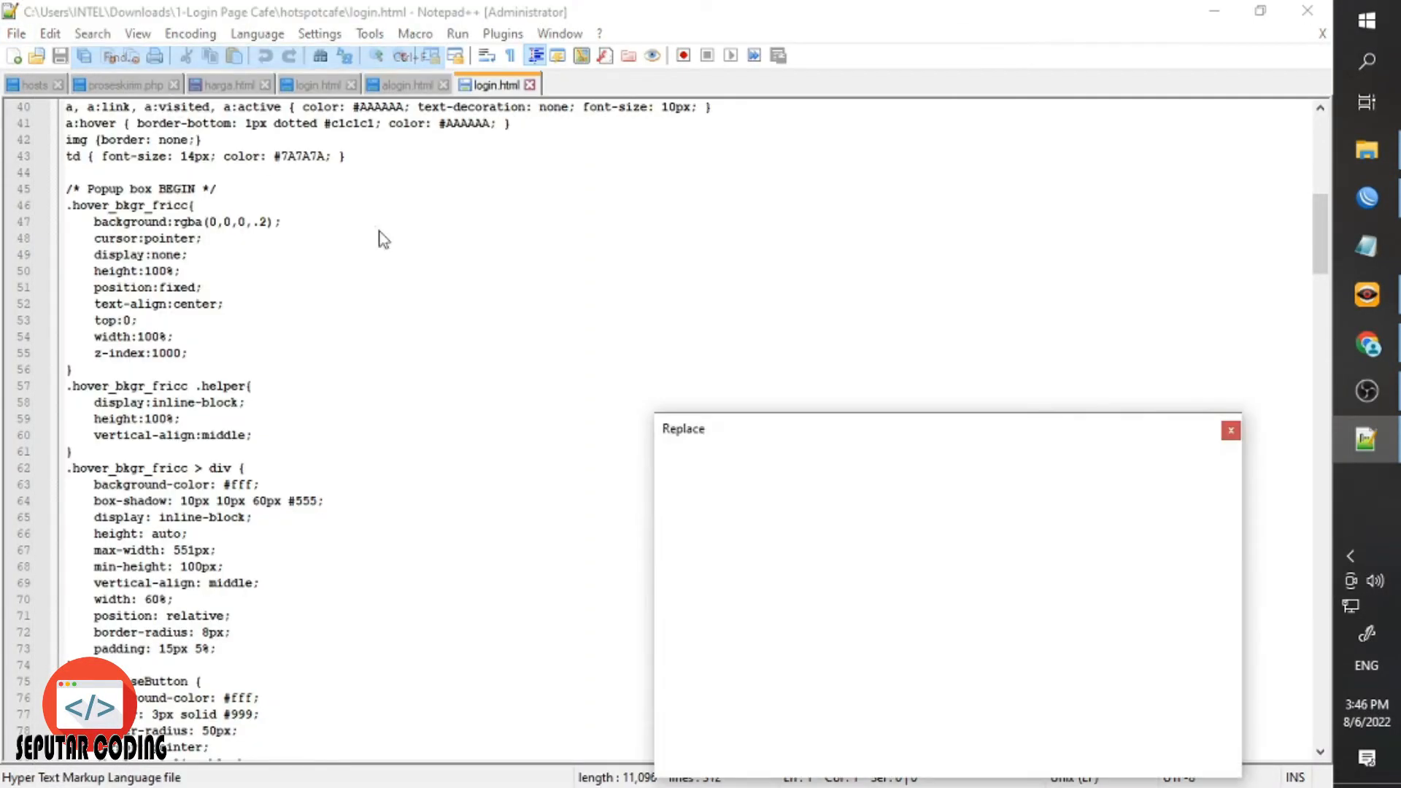
right_click(818, 488)
click(904, 566)
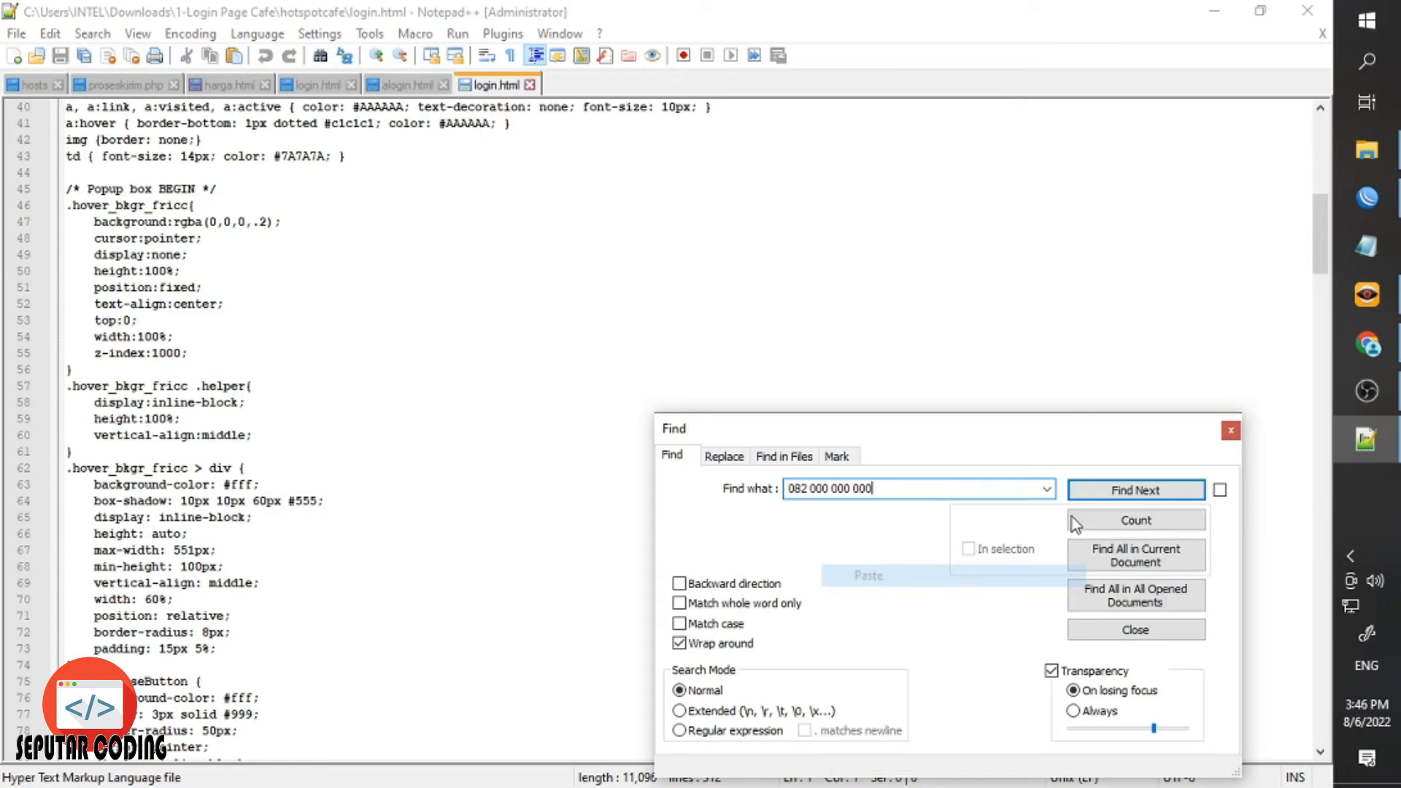
click(1135, 490)
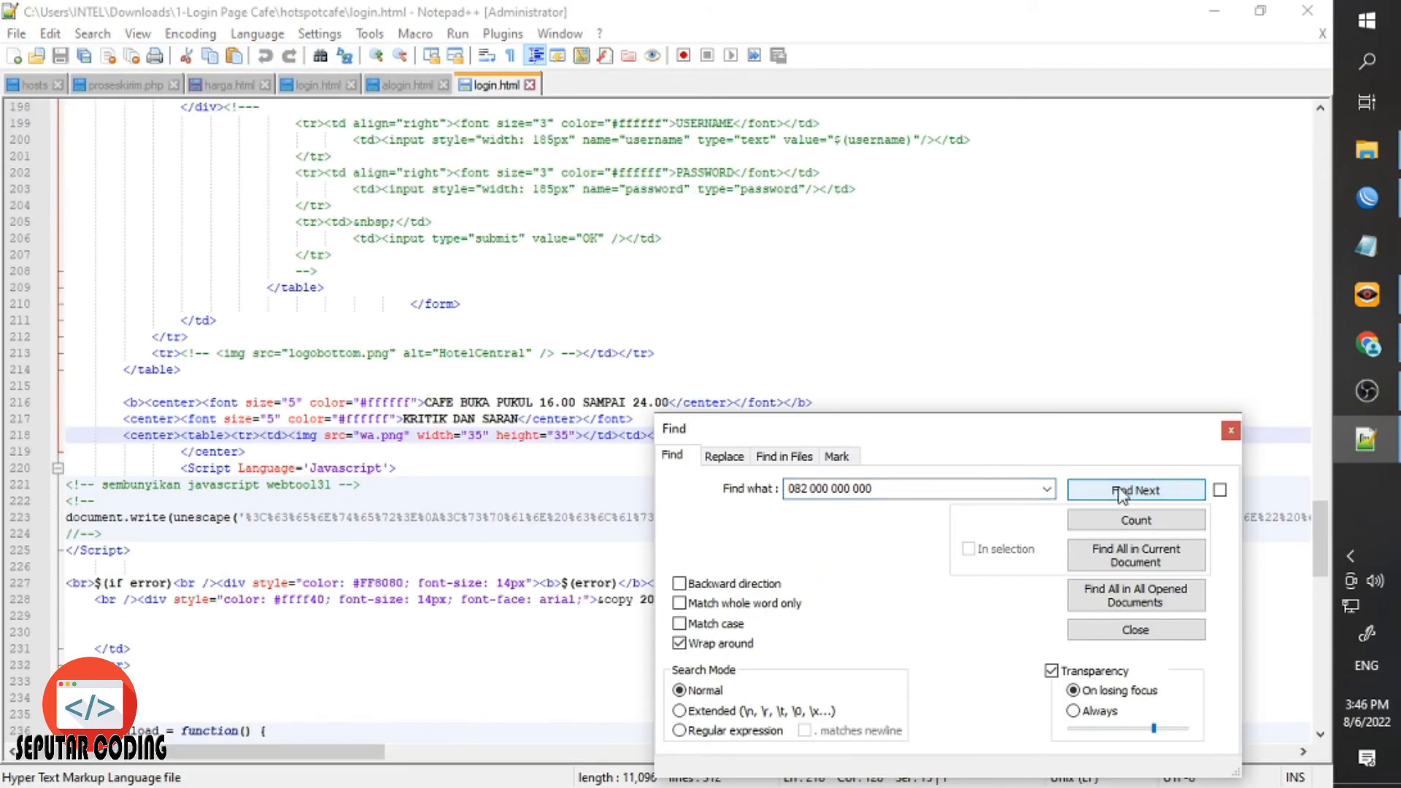
click(1237, 430)
Overwrite the number on line 218 with the cafe's new contact number and save login.html.
drag(977, 435, 910, 436)
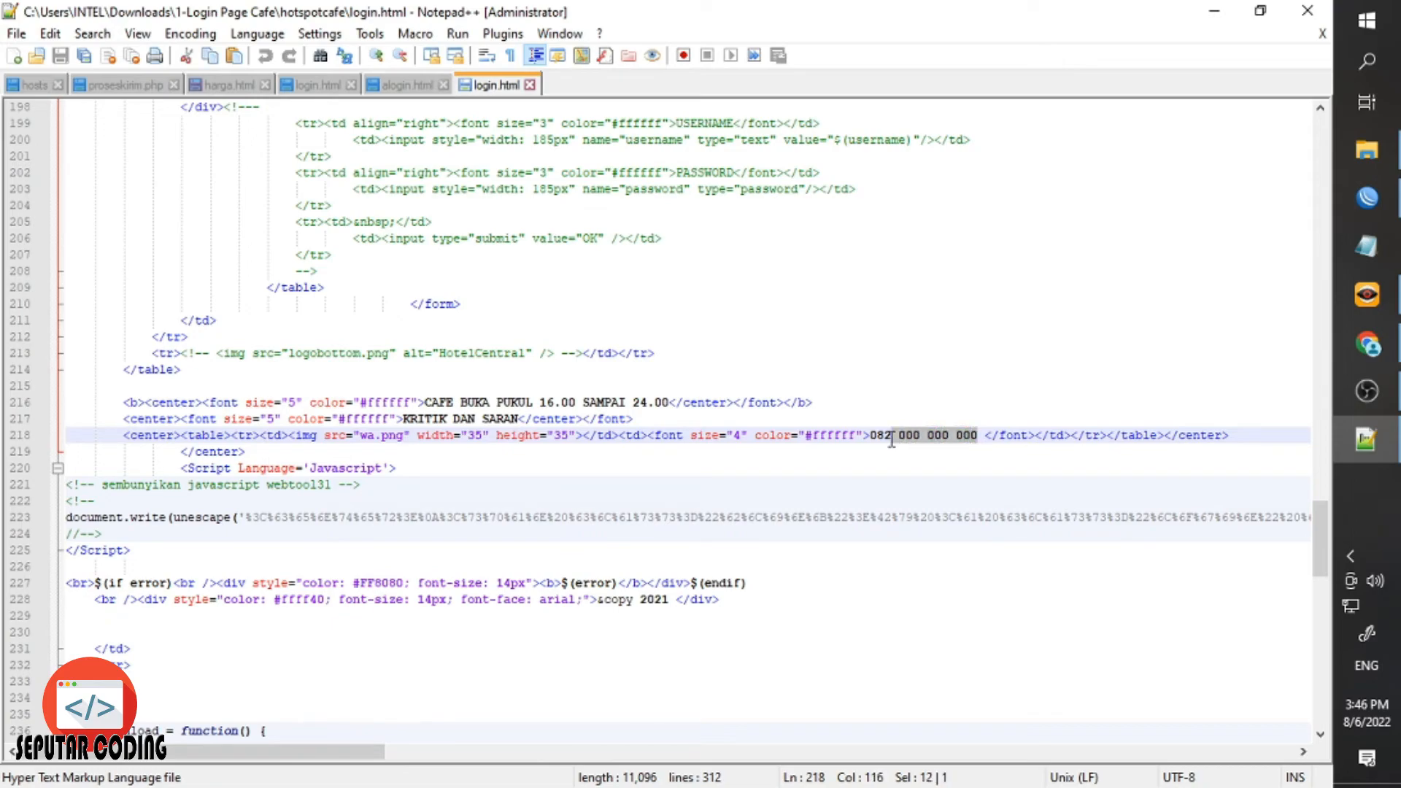
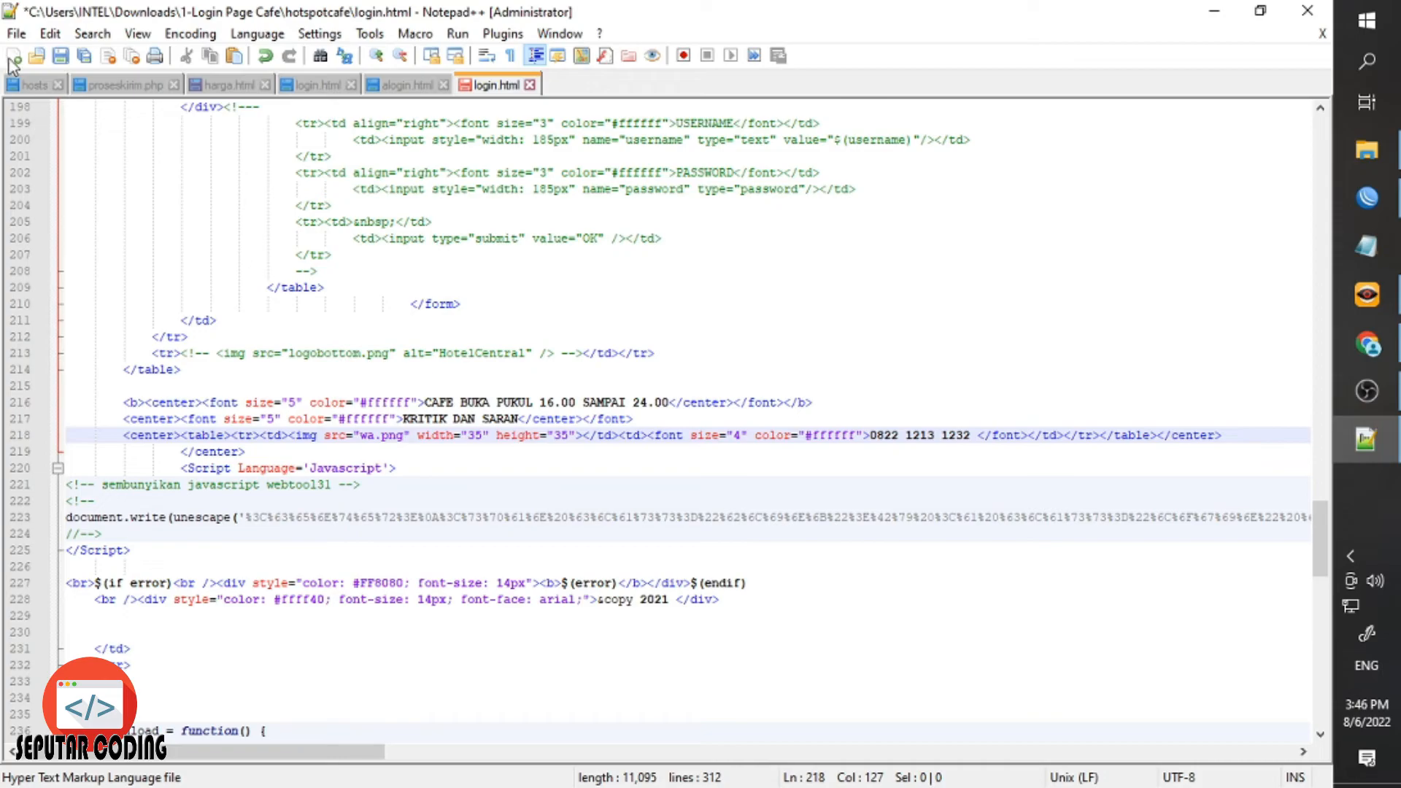
click(59, 58)
Review the phone number and opening-hours lines on the browser's login page.
click(1367, 342)
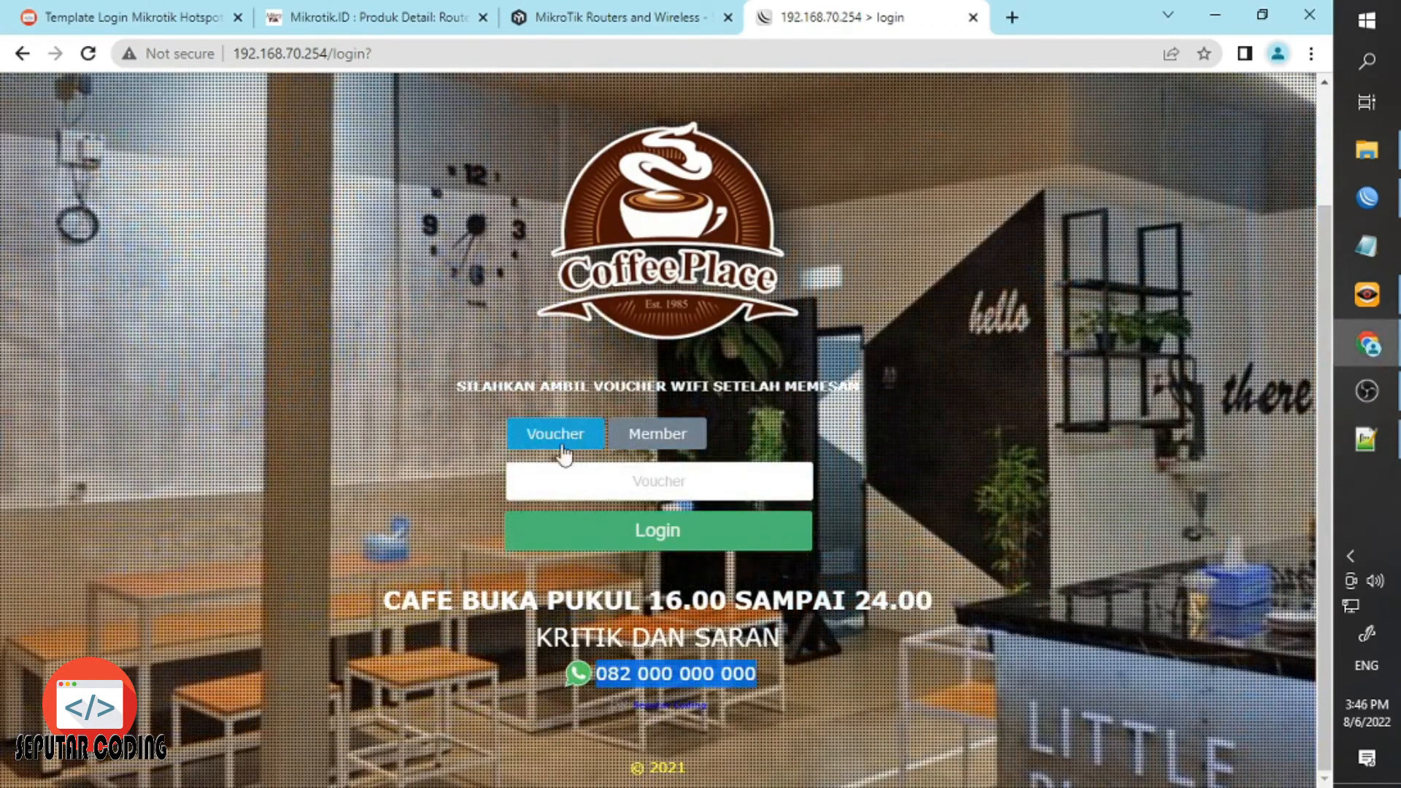
click(718, 618)
triple_click(700, 603)
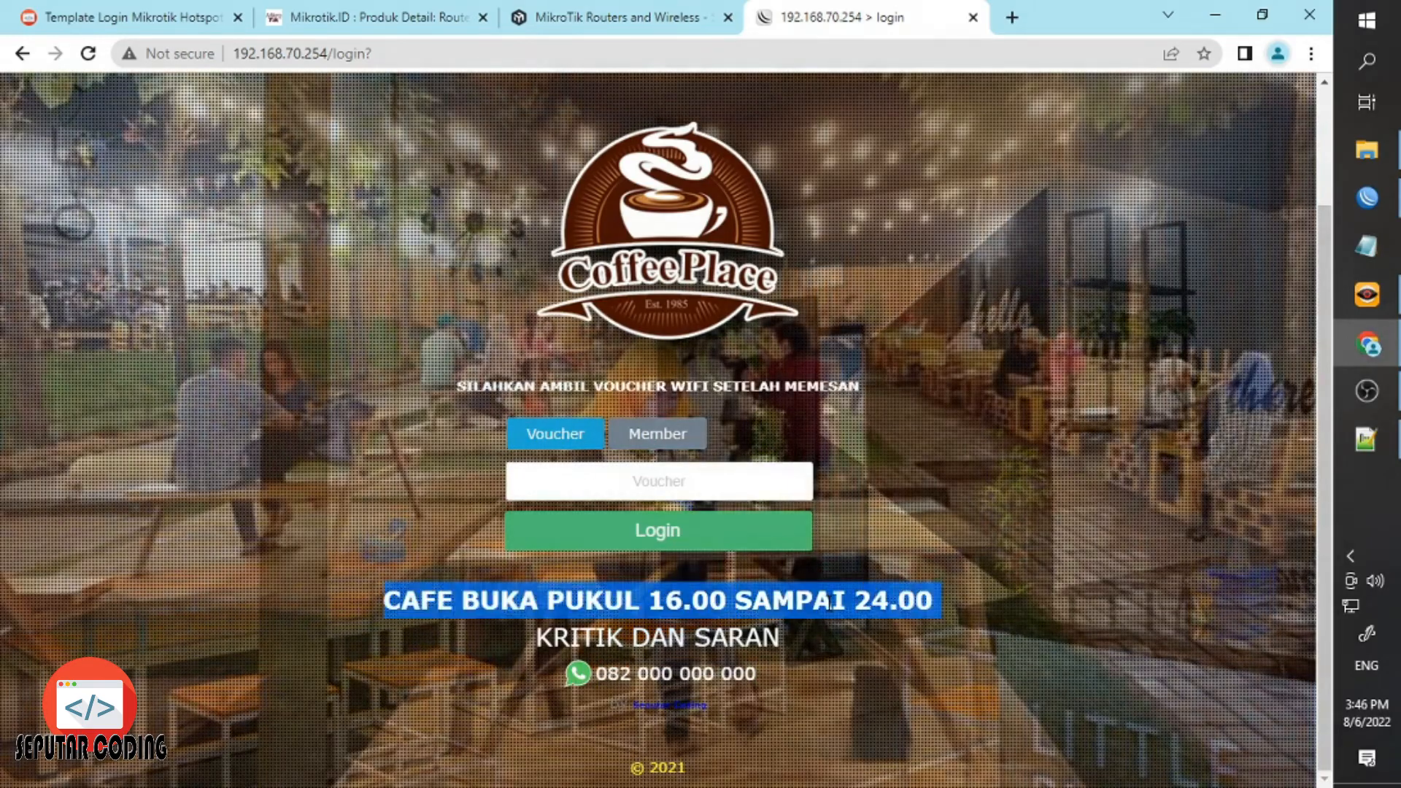
click(700, 602)
click(1366, 439)
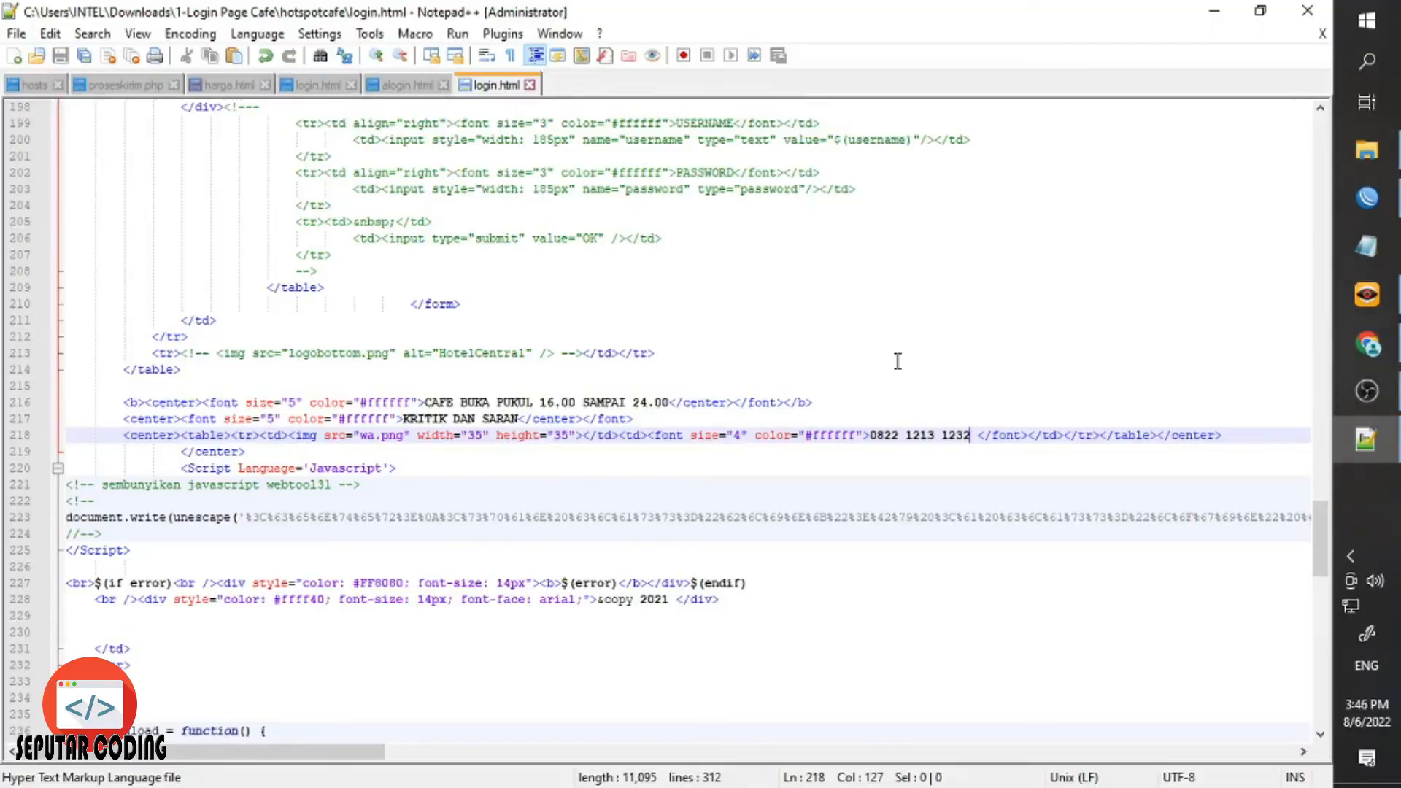
click(1366, 150)
Inspect hotspotcafe's img folder and its logoawal.png logo, then go back to 1-Login Page Cafe.
scroll(277, 306, up, 2)
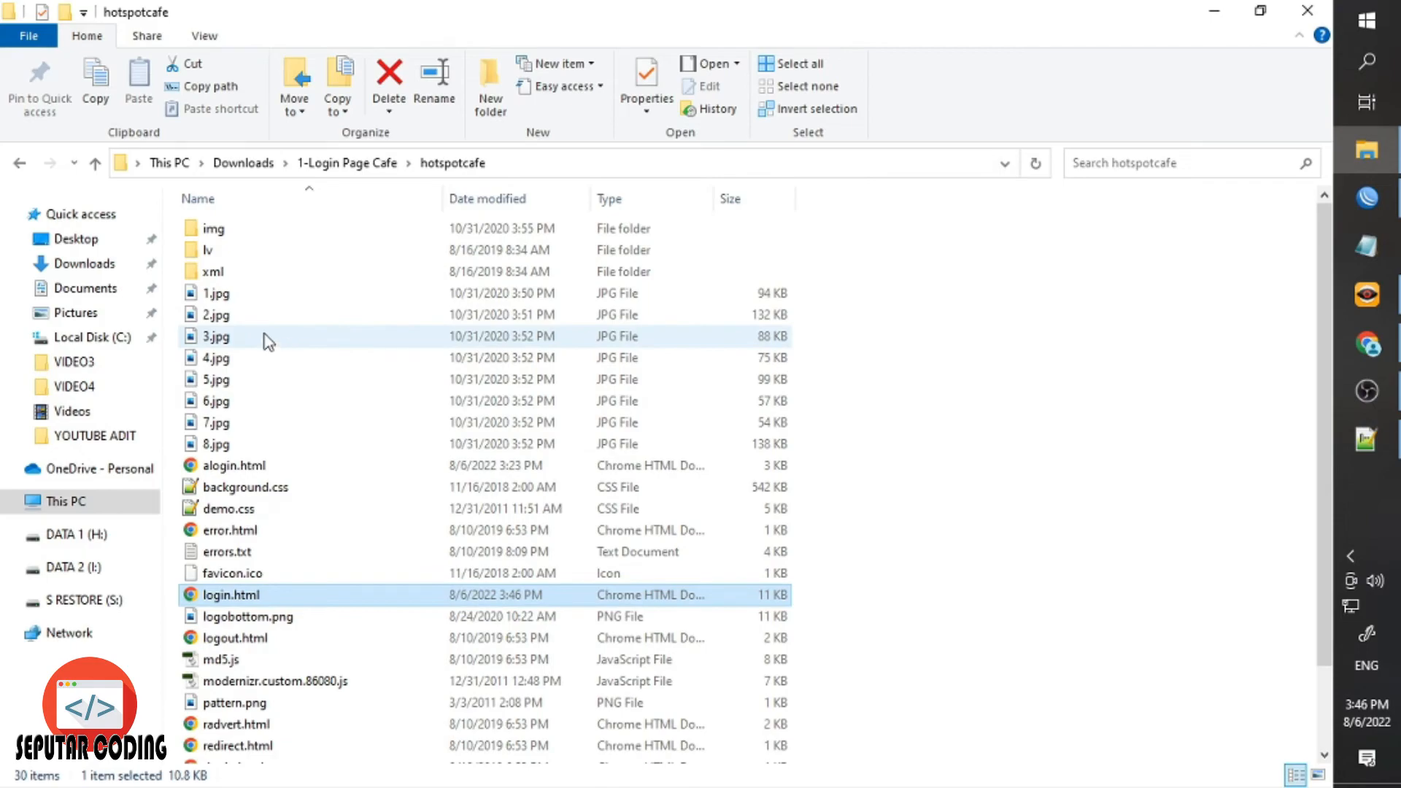
double_click(248, 232)
click(266, 292)
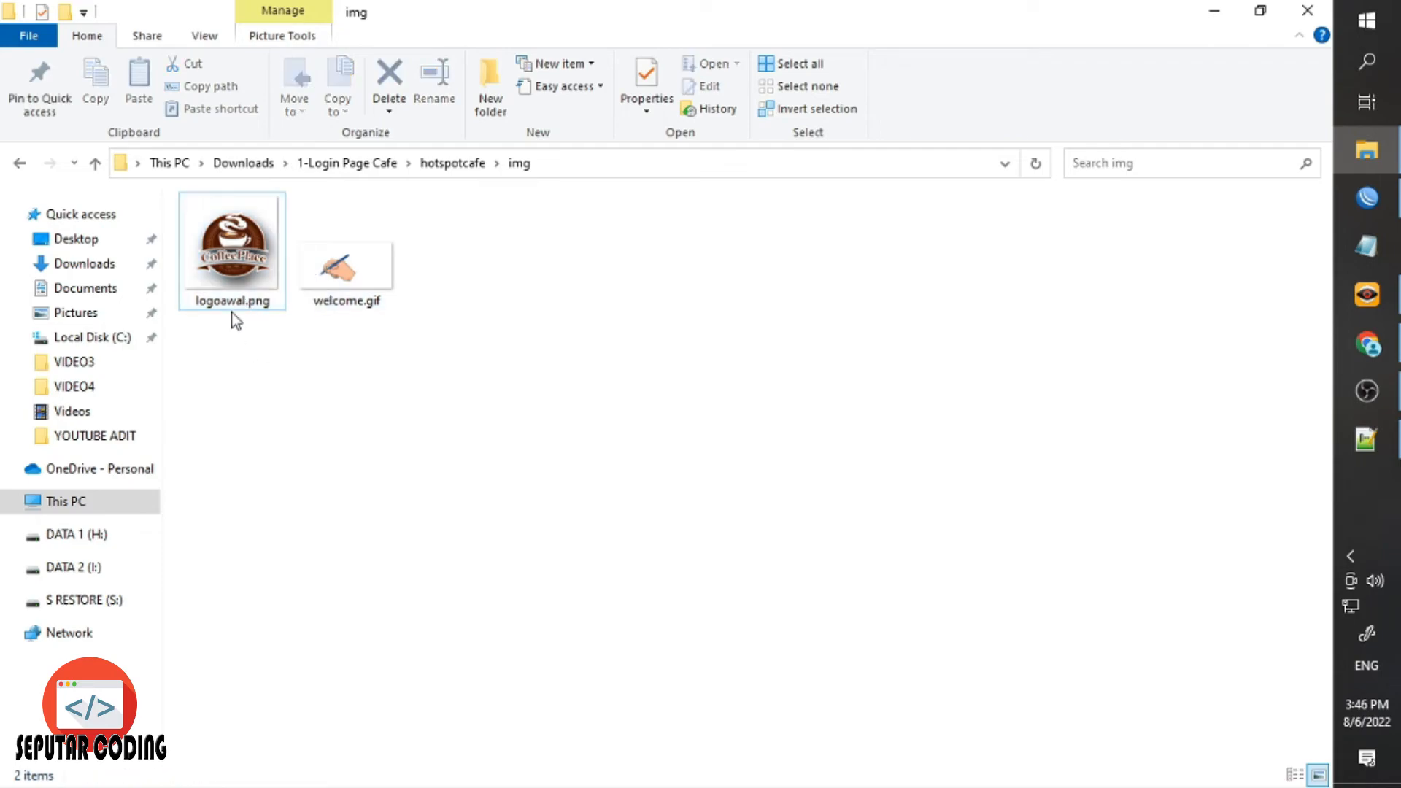
click(1179, 228)
click(19, 162)
click(19, 163)
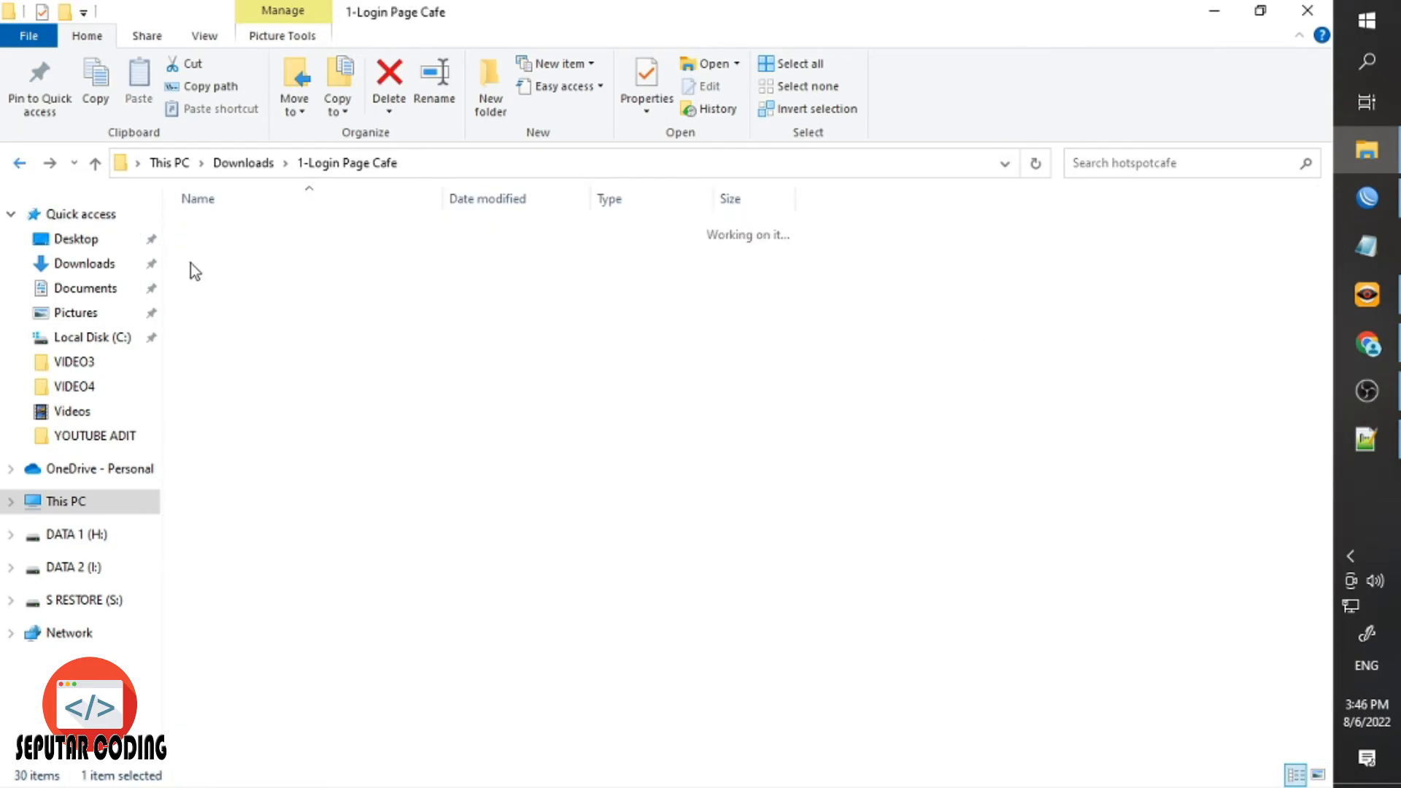
Upload the hotspotcafe folder from Explorer into the router's File List.
click(1367, 197)
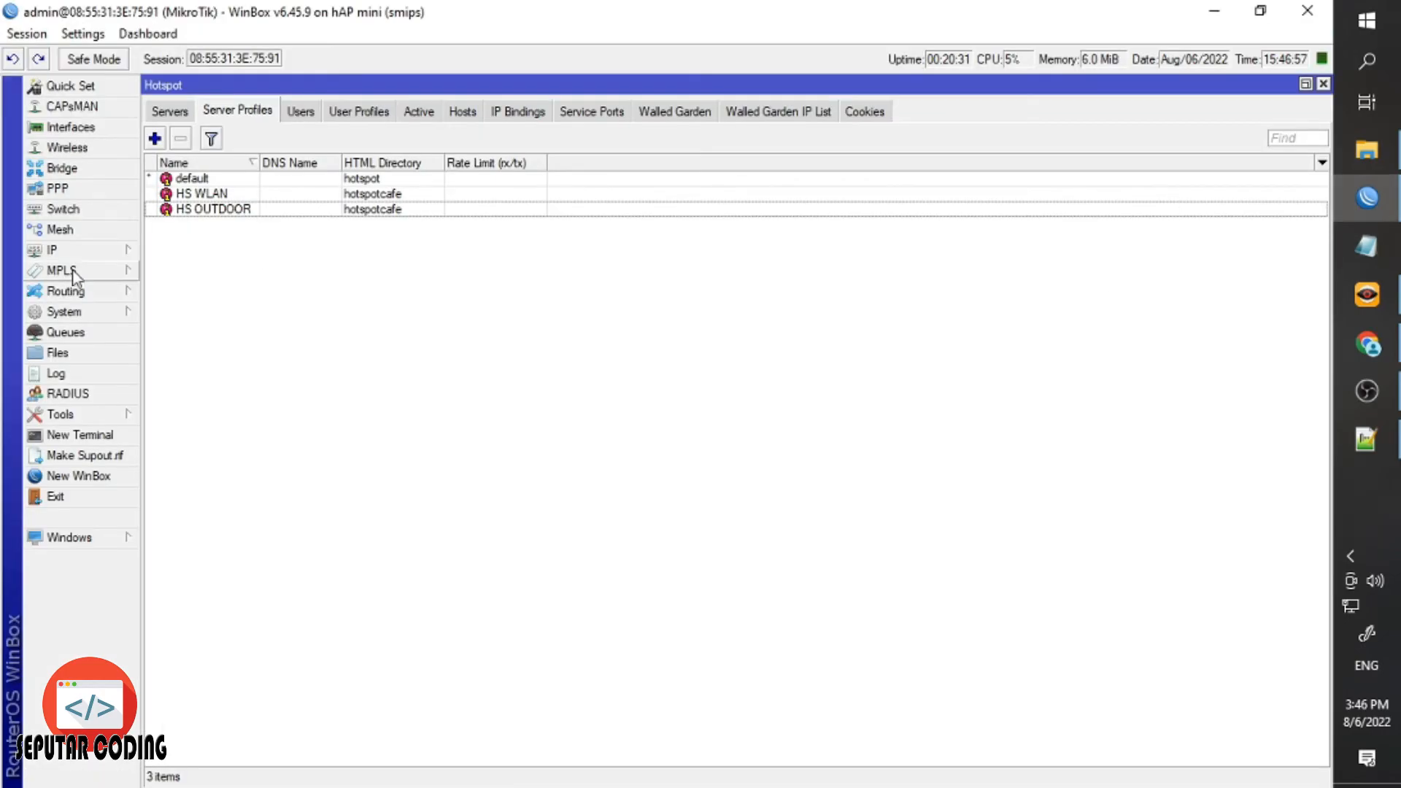
click(51, 354)
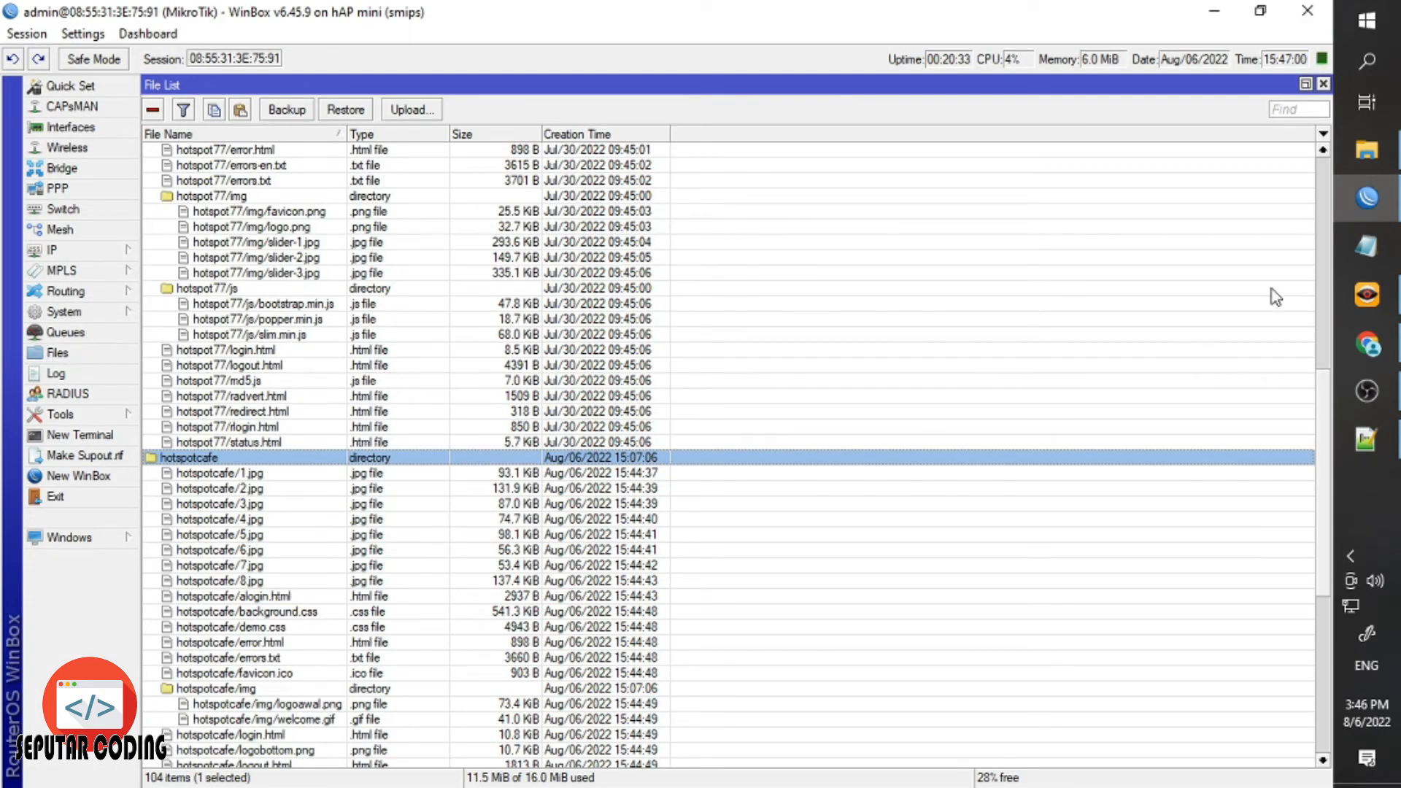
click(1367, 150)
drag(226, 228, 423, 460)
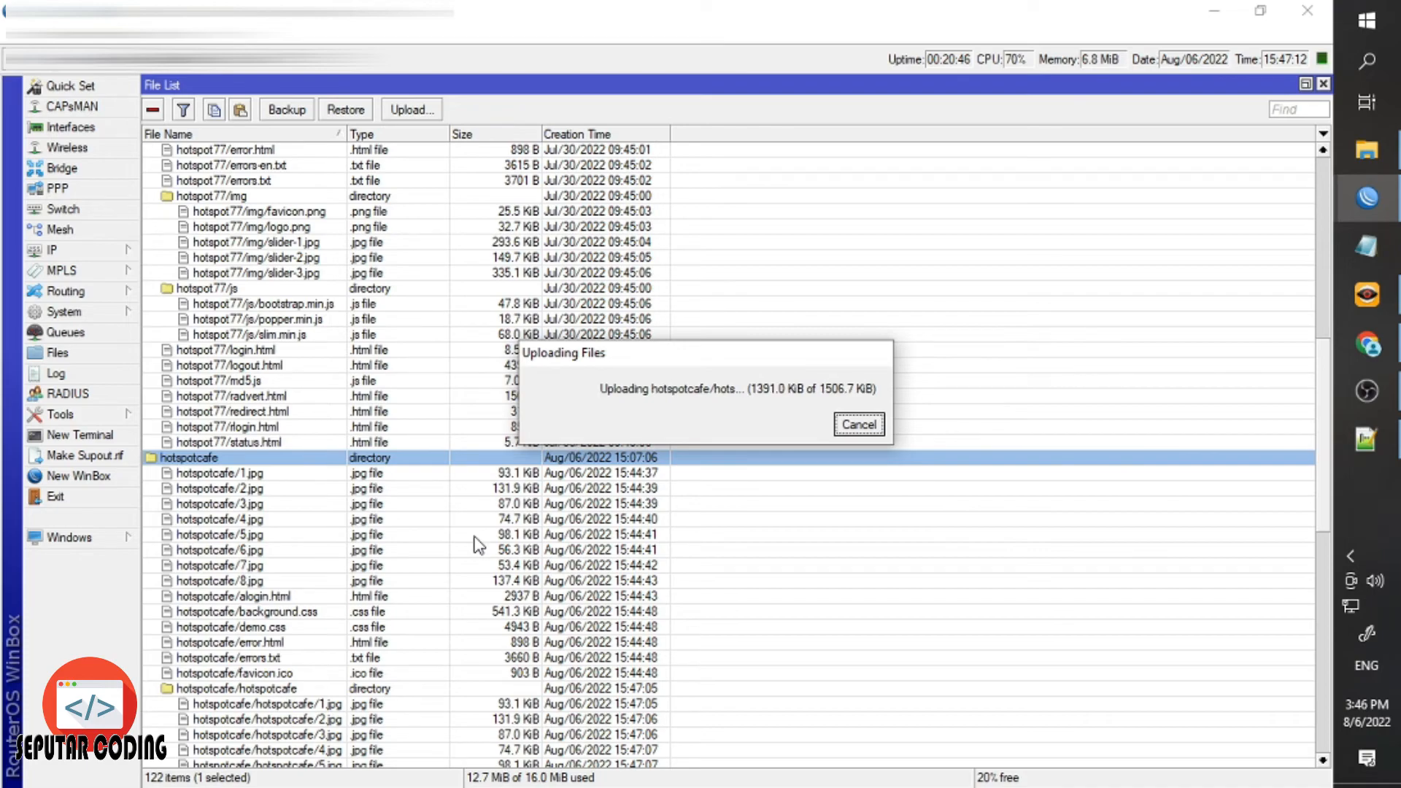
click(848, 434)
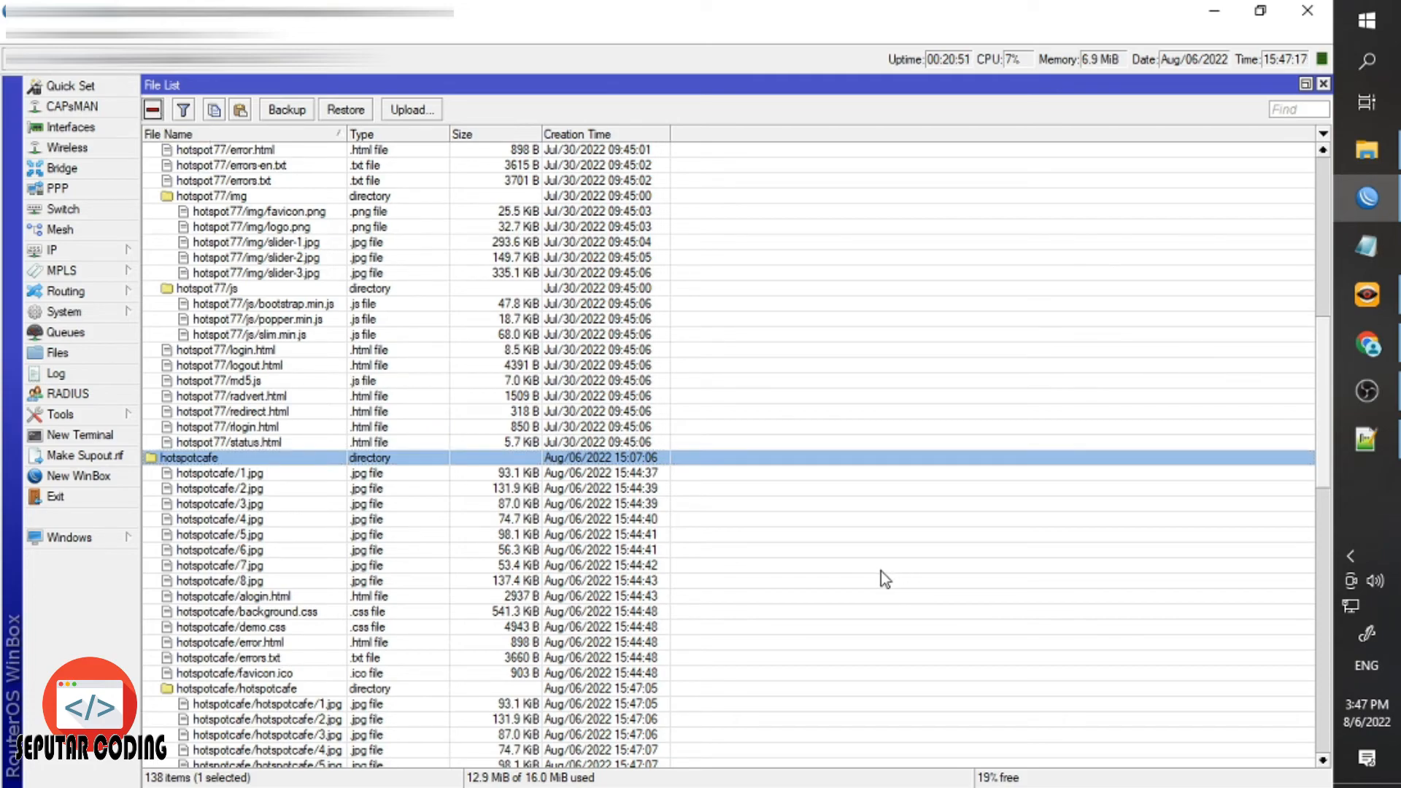
Delete the old hotspotcafe directory on the router and upload the edited folder again.
click(435, 389)
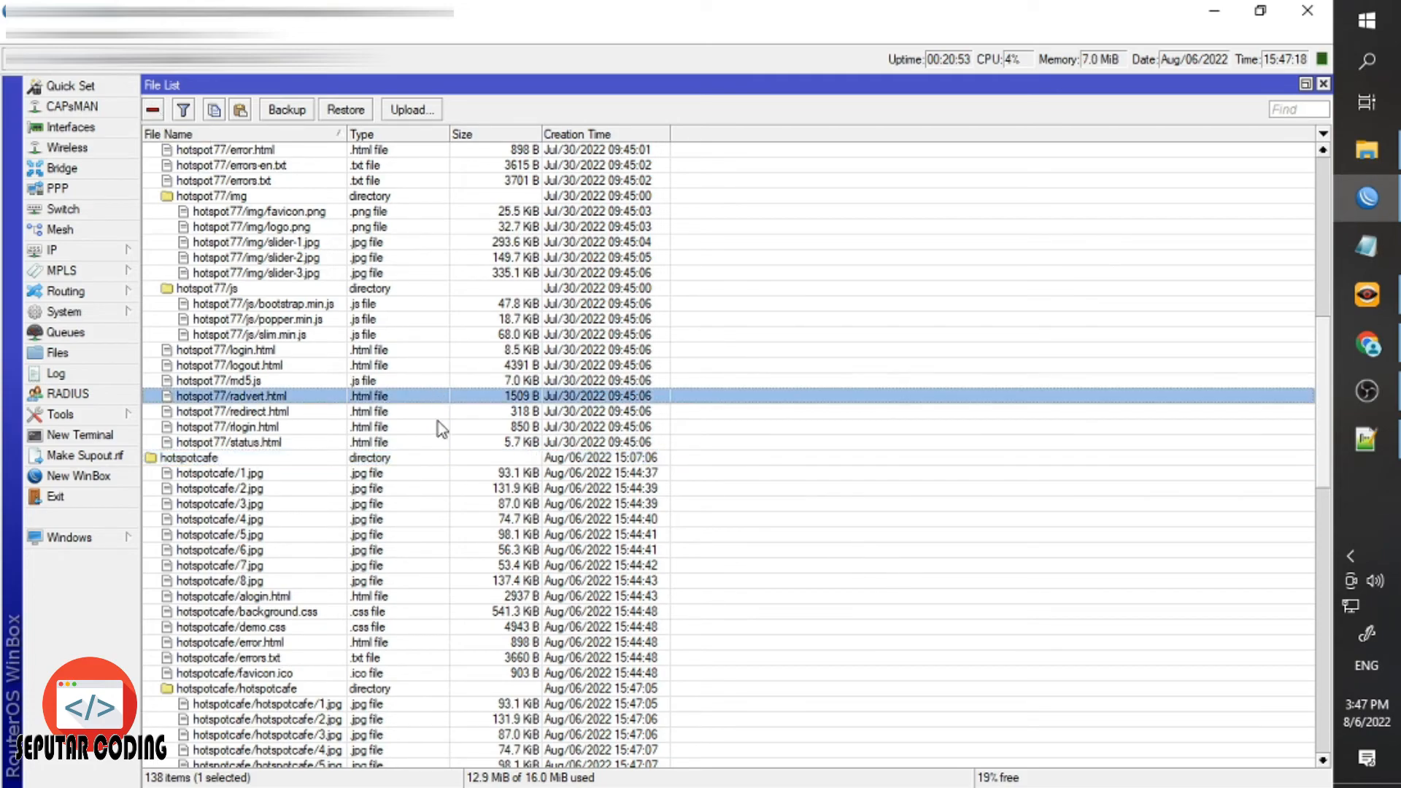
click(432, 455)
key(Delete)
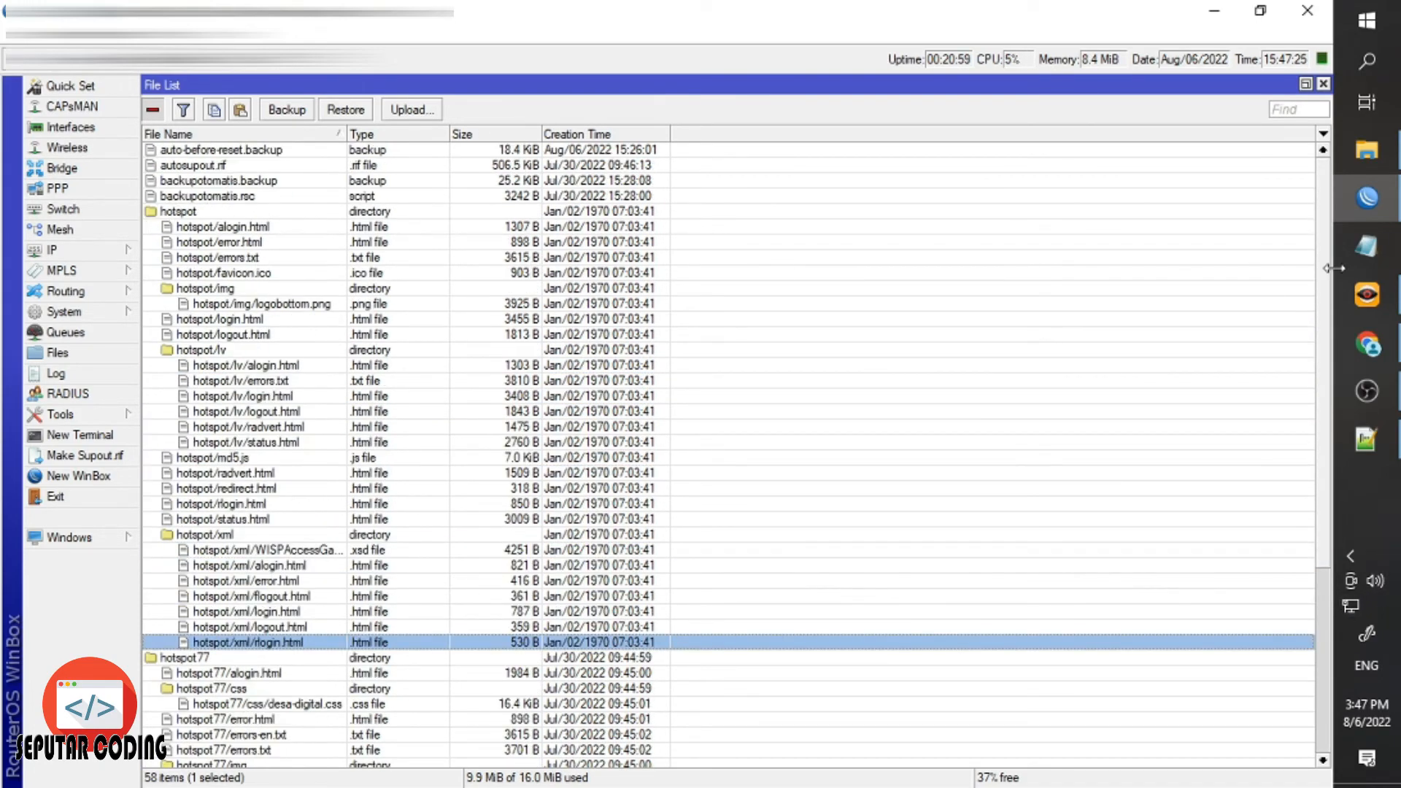
click(1361, 168)
drag(296, 239, 658, 179)
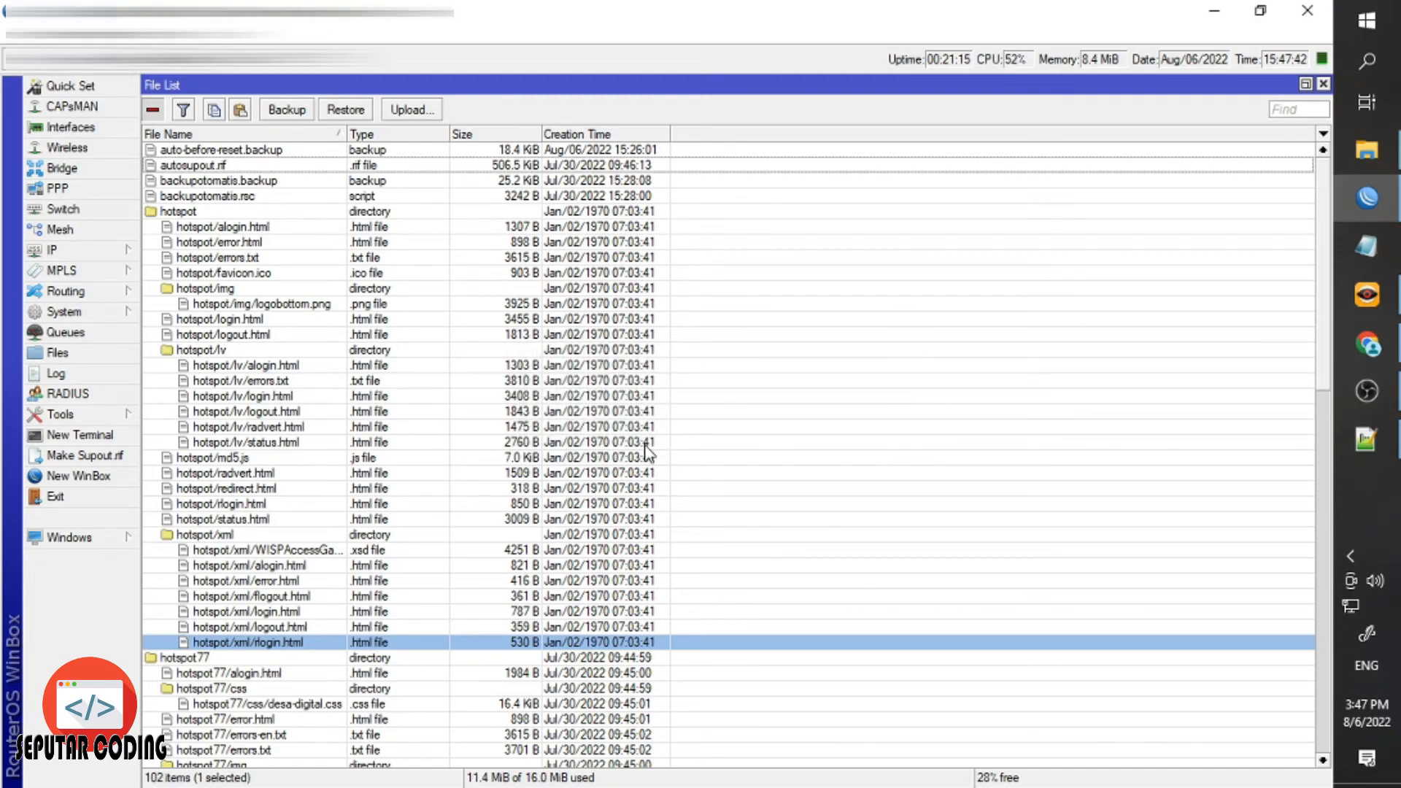
Keep hotspotcafe as the HS WLAN profile's HTML Directory, then reload the CoffeePlace login page in Chrome.
click(1322, 84)
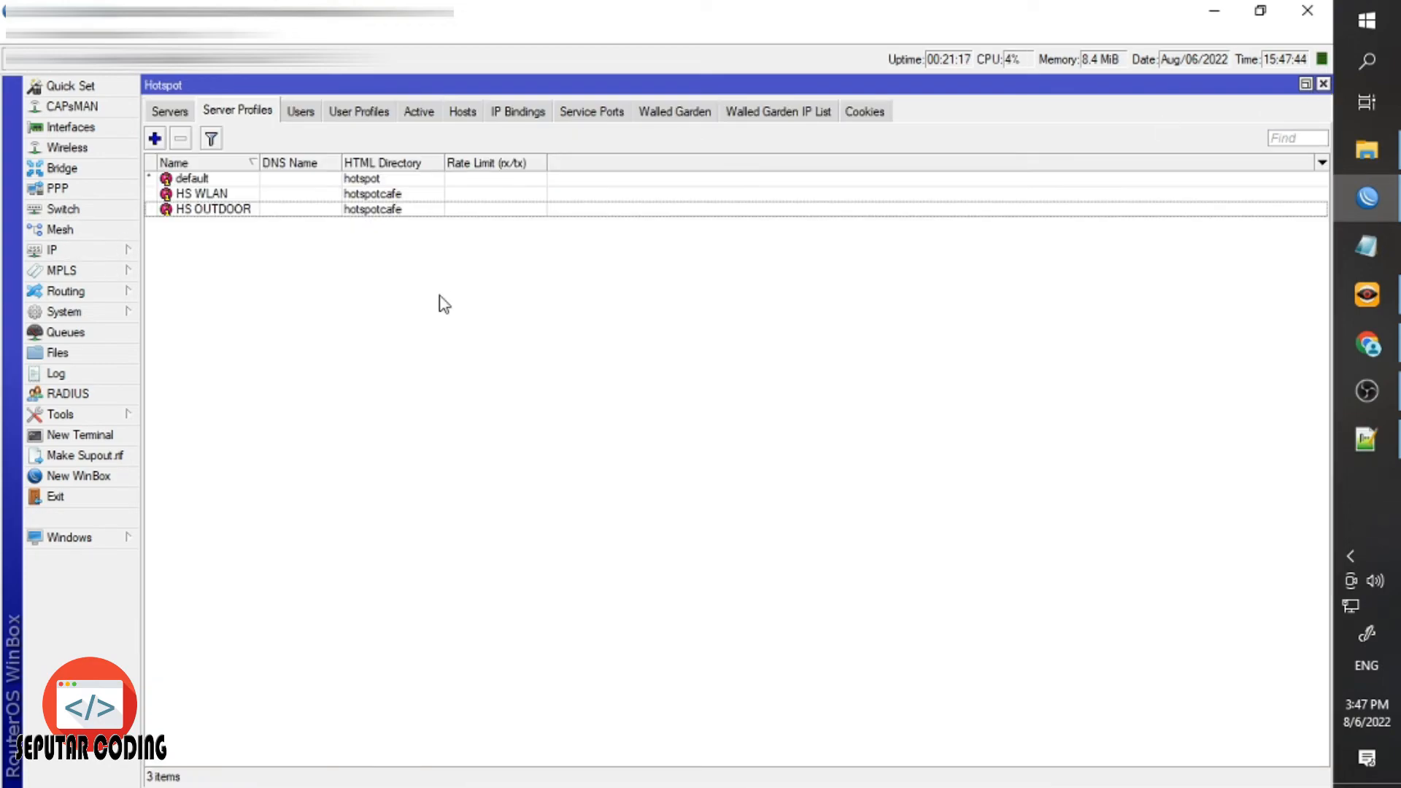
click(299, 208)
click(93, 251)
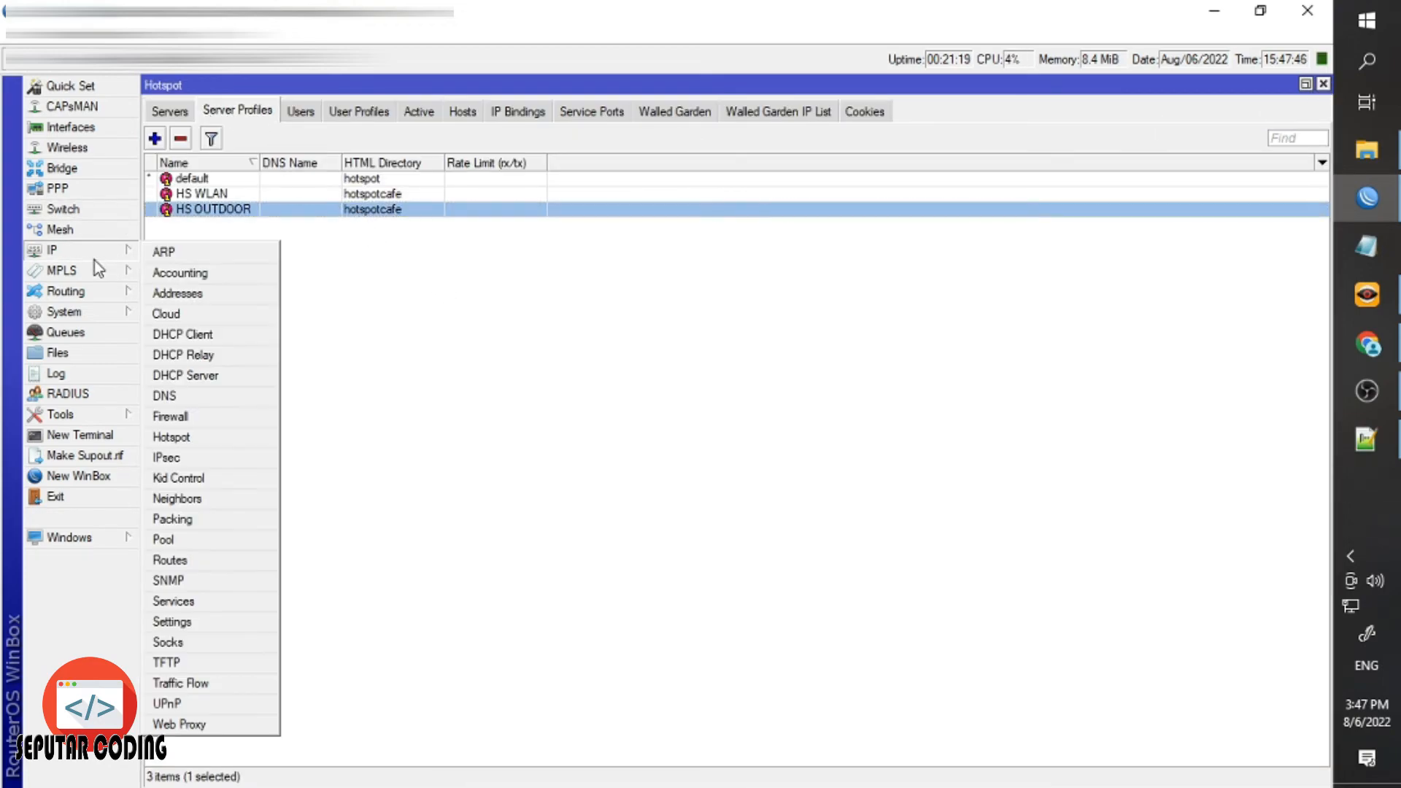
click(184, 440)
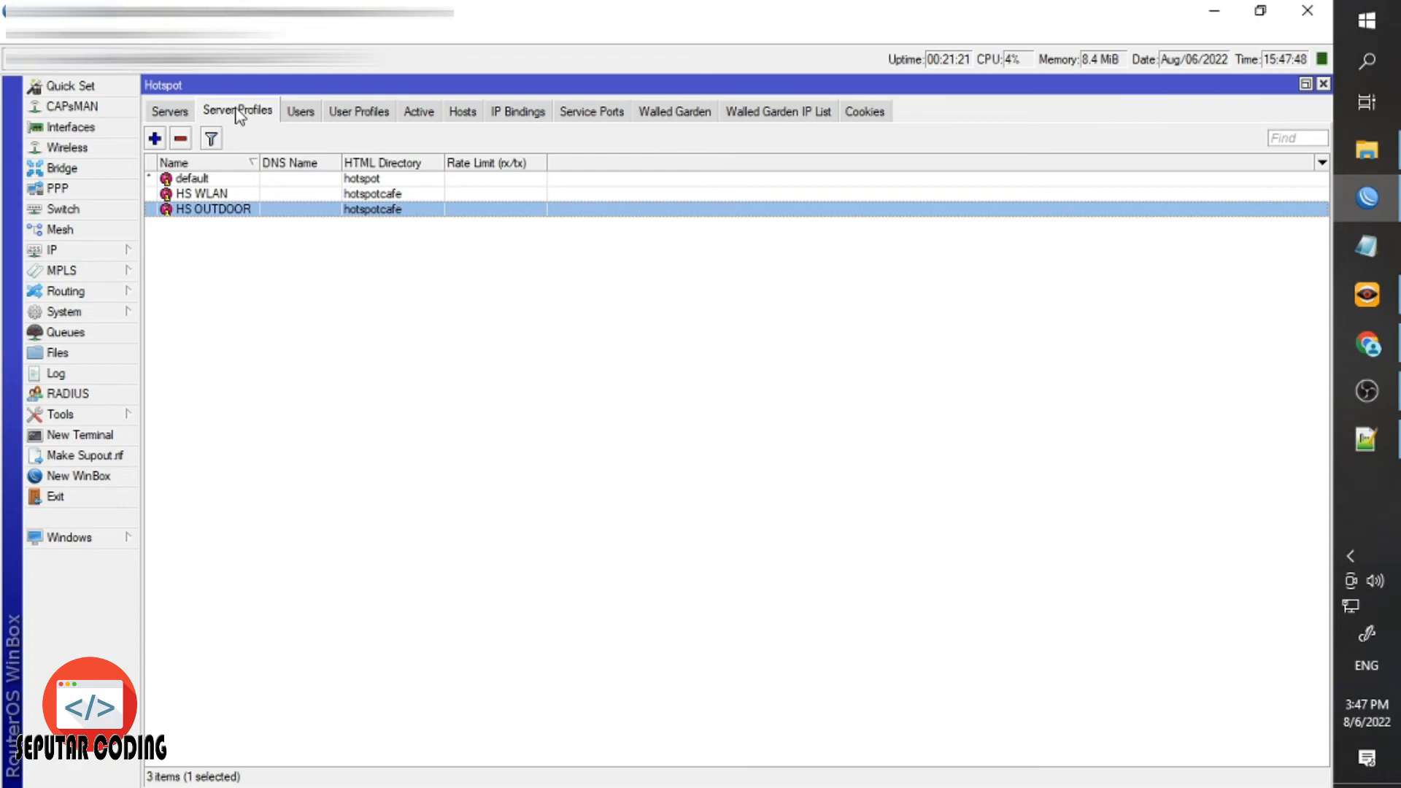
click(321, 194)
double_click(376, 195)
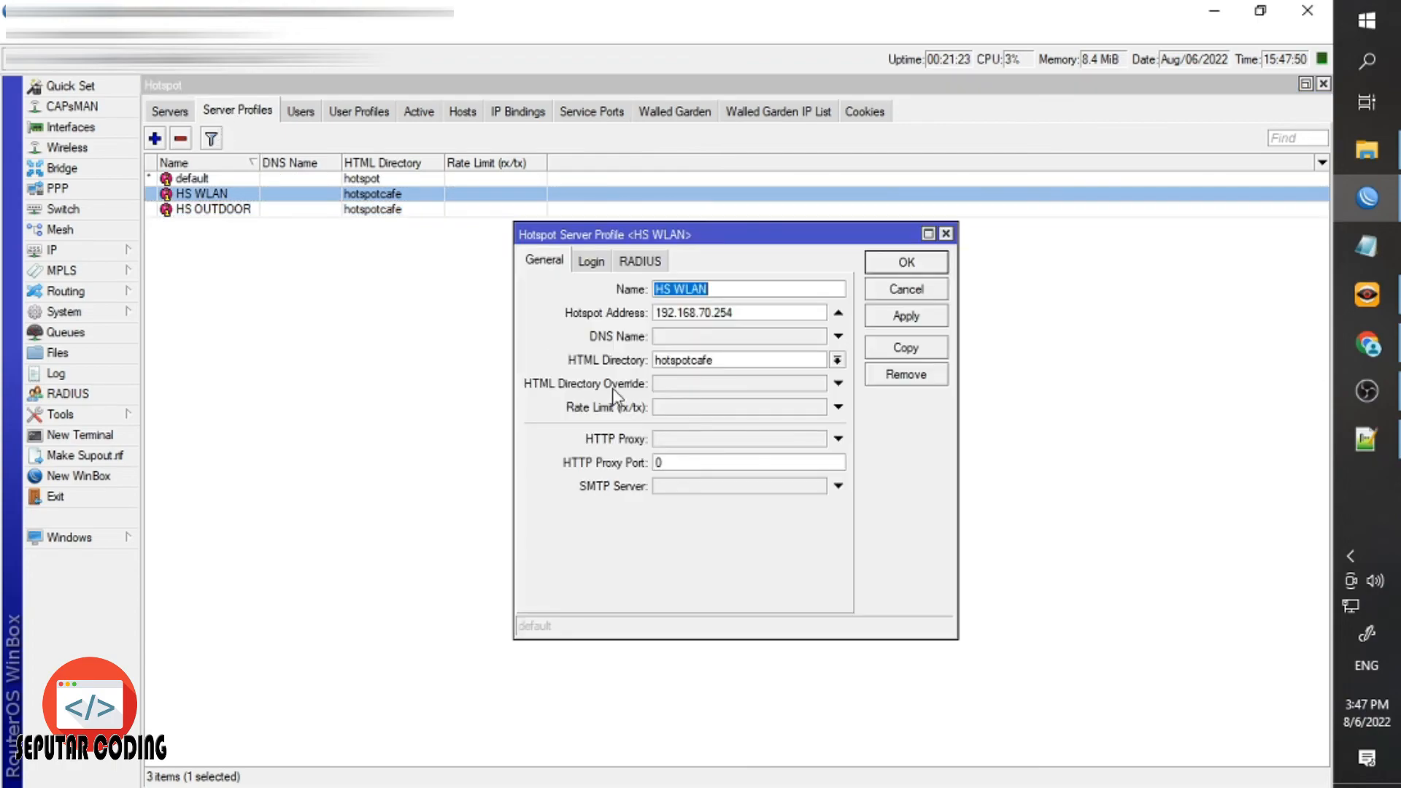
click(838, 361)
click(838, 361)
click(899, 271)
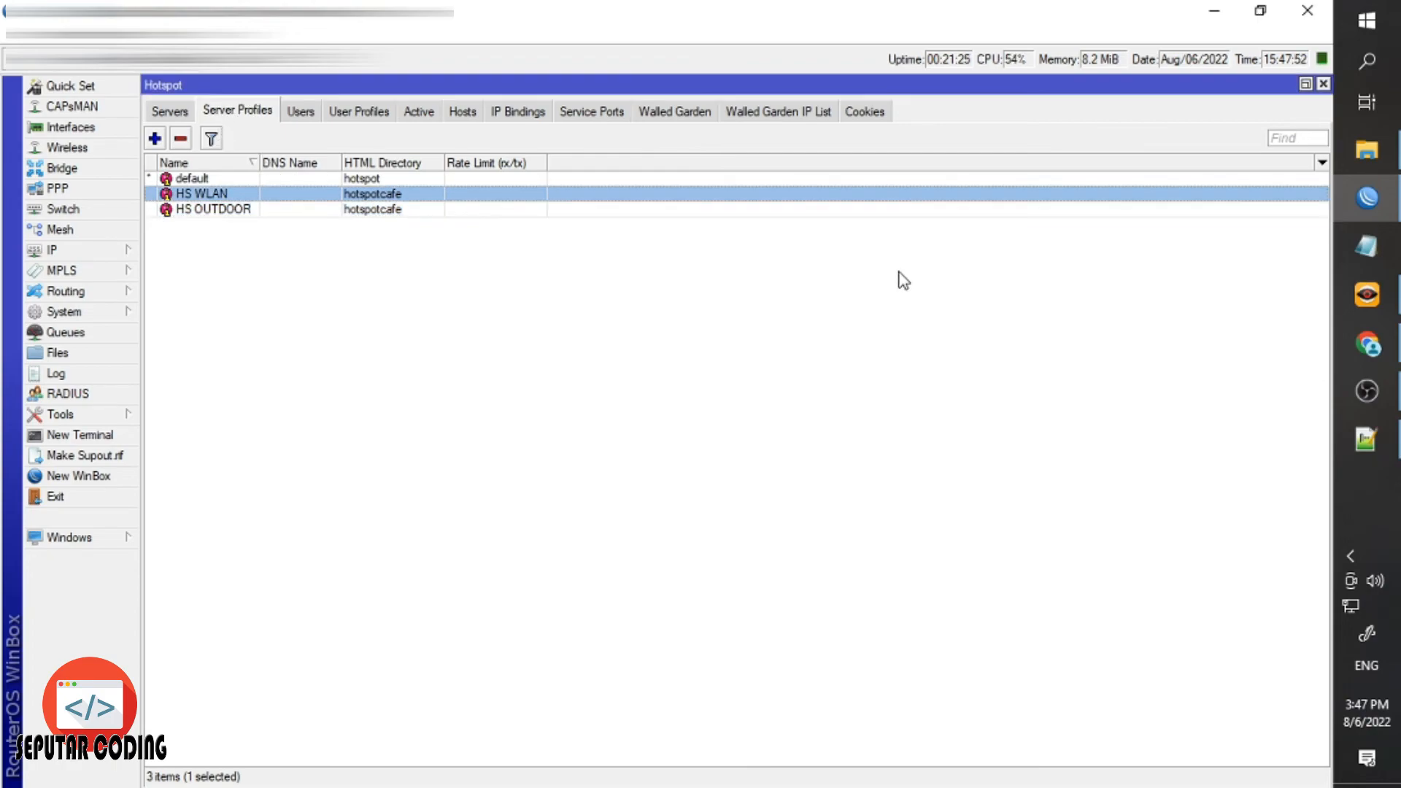
click(1367, 343)
click(83, 53)
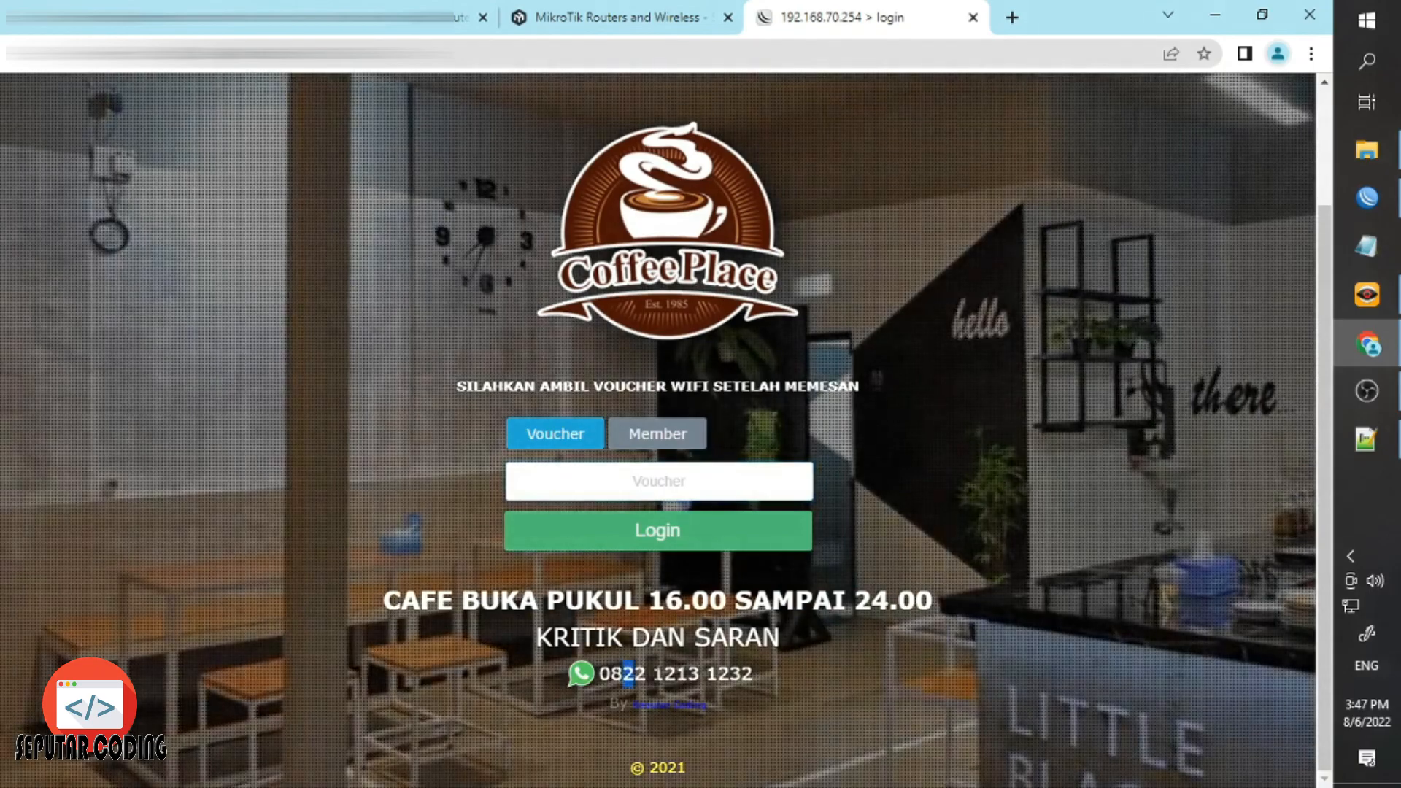
Try the Member and Voucher login forms on the CoffeePlace page, then return to Winbox.
drag(653, 674, 666, 674)
click(731, 675)
click(864, 454)
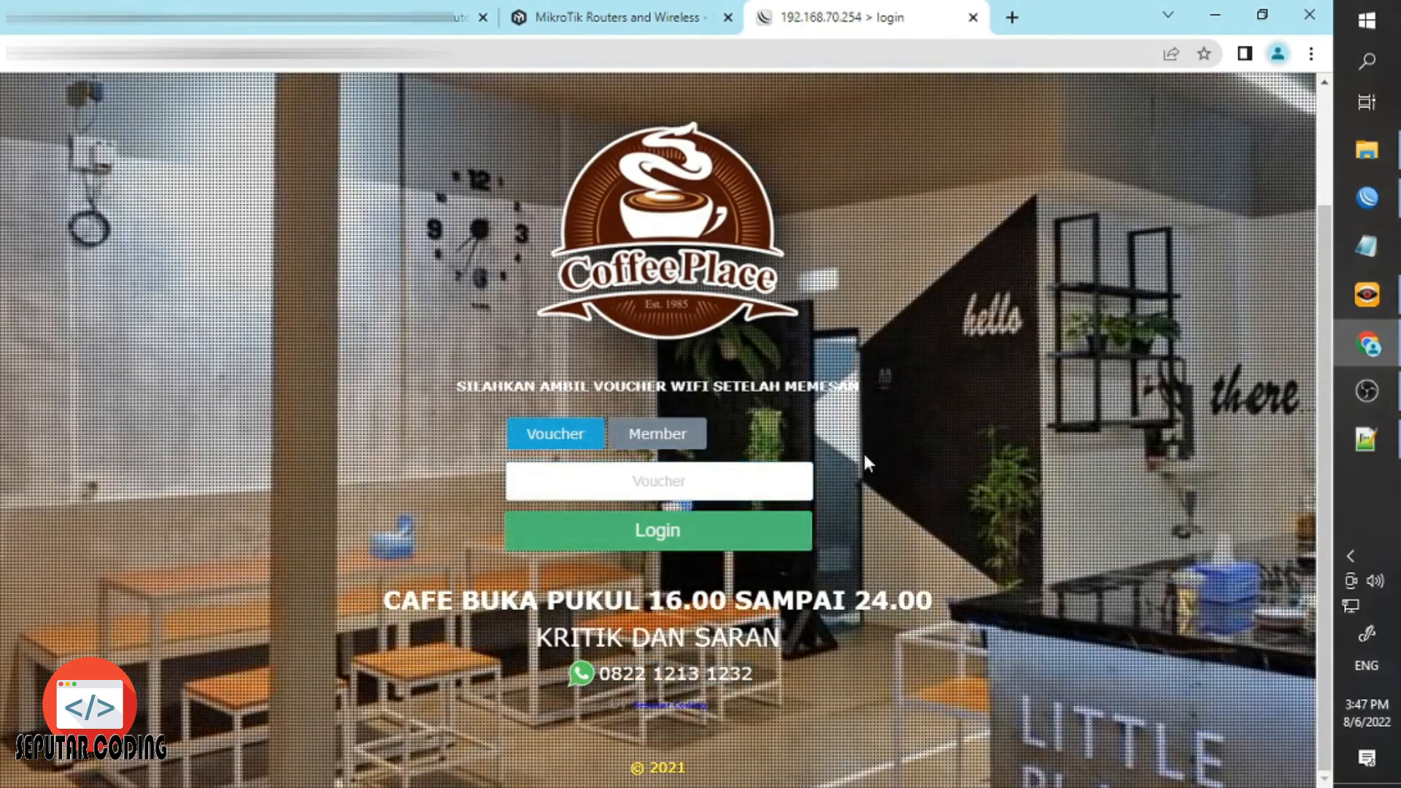
click(686, 437)
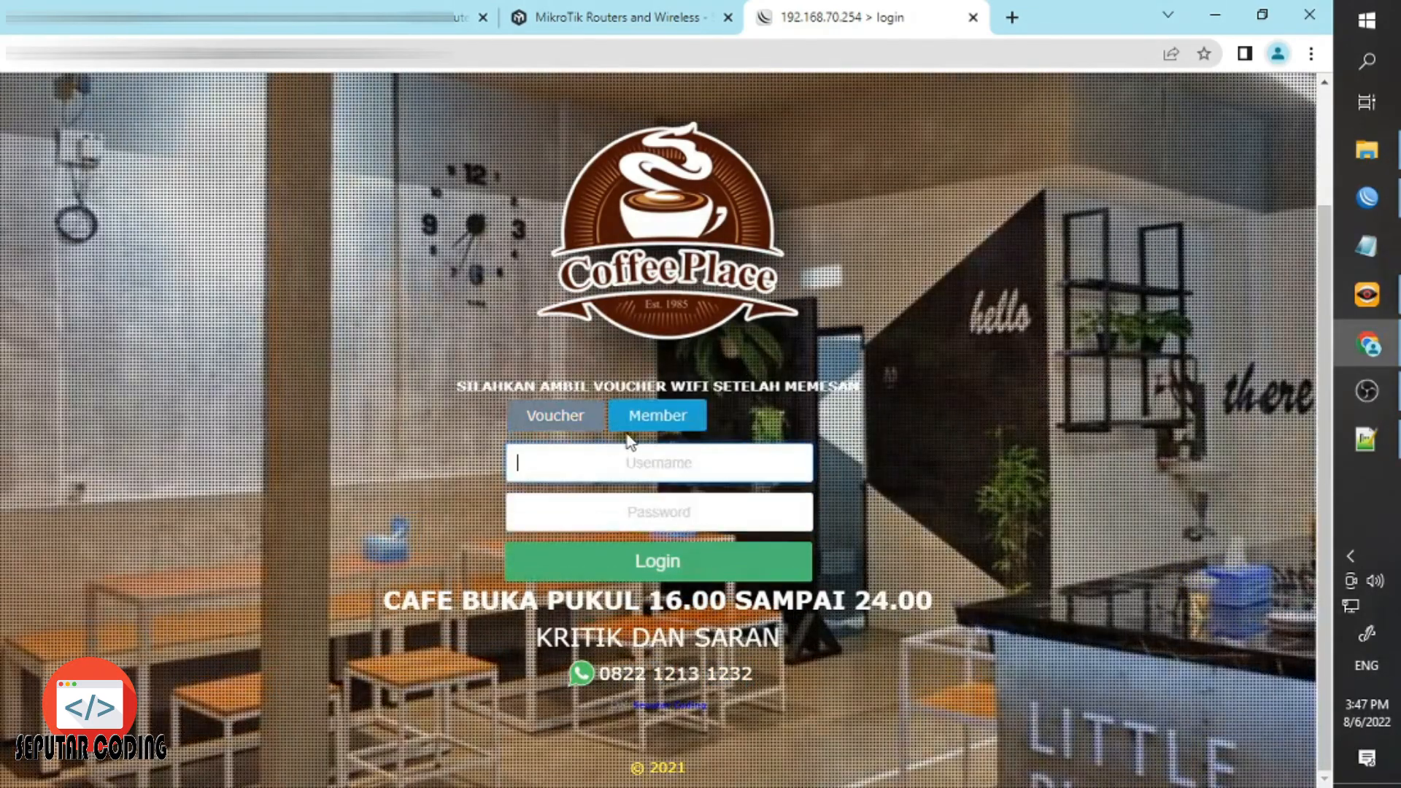
click(577, 438)
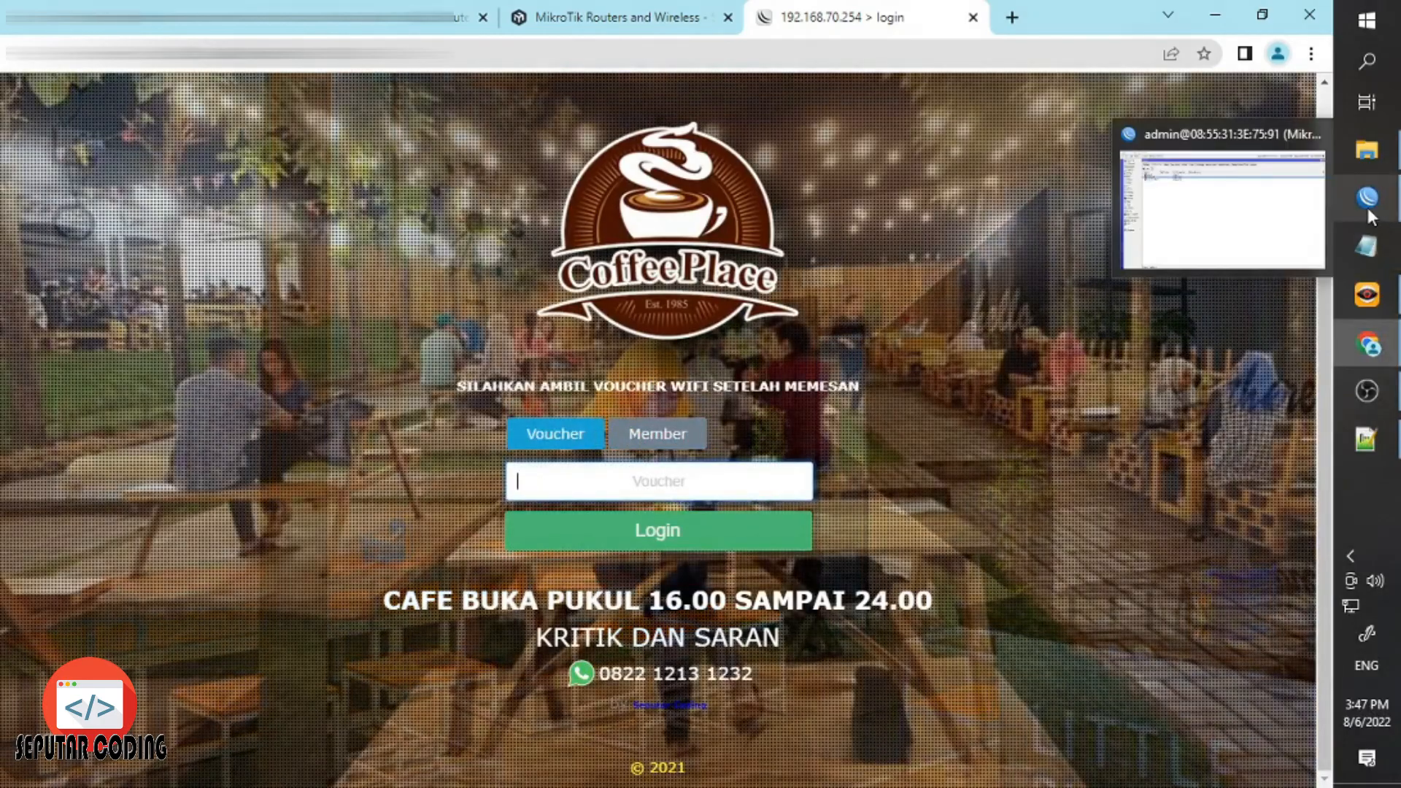
click(1368, 204)
Review the Hotspot Users list, cancelling a new-user form and the admin user's details.
click(300, 111)
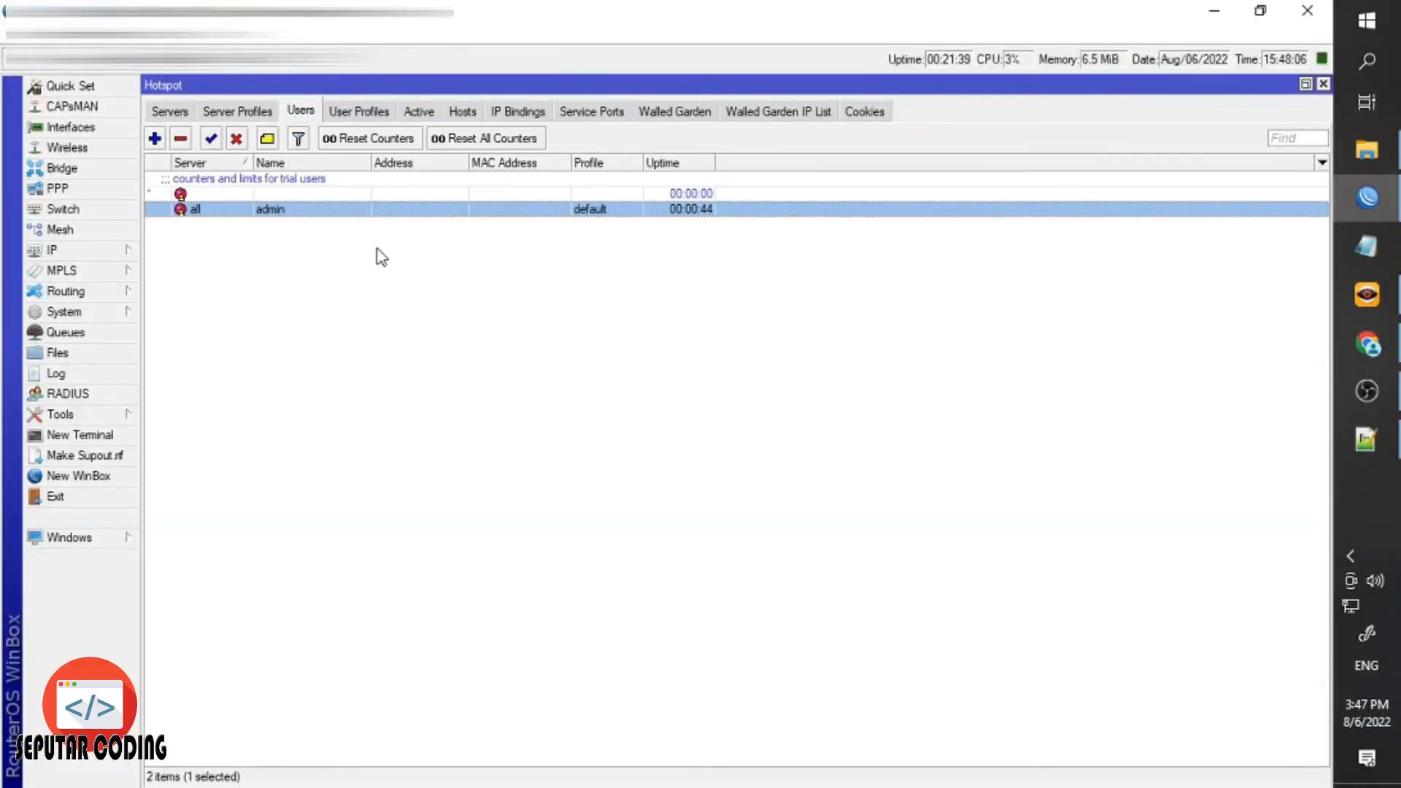
click(155, 138)
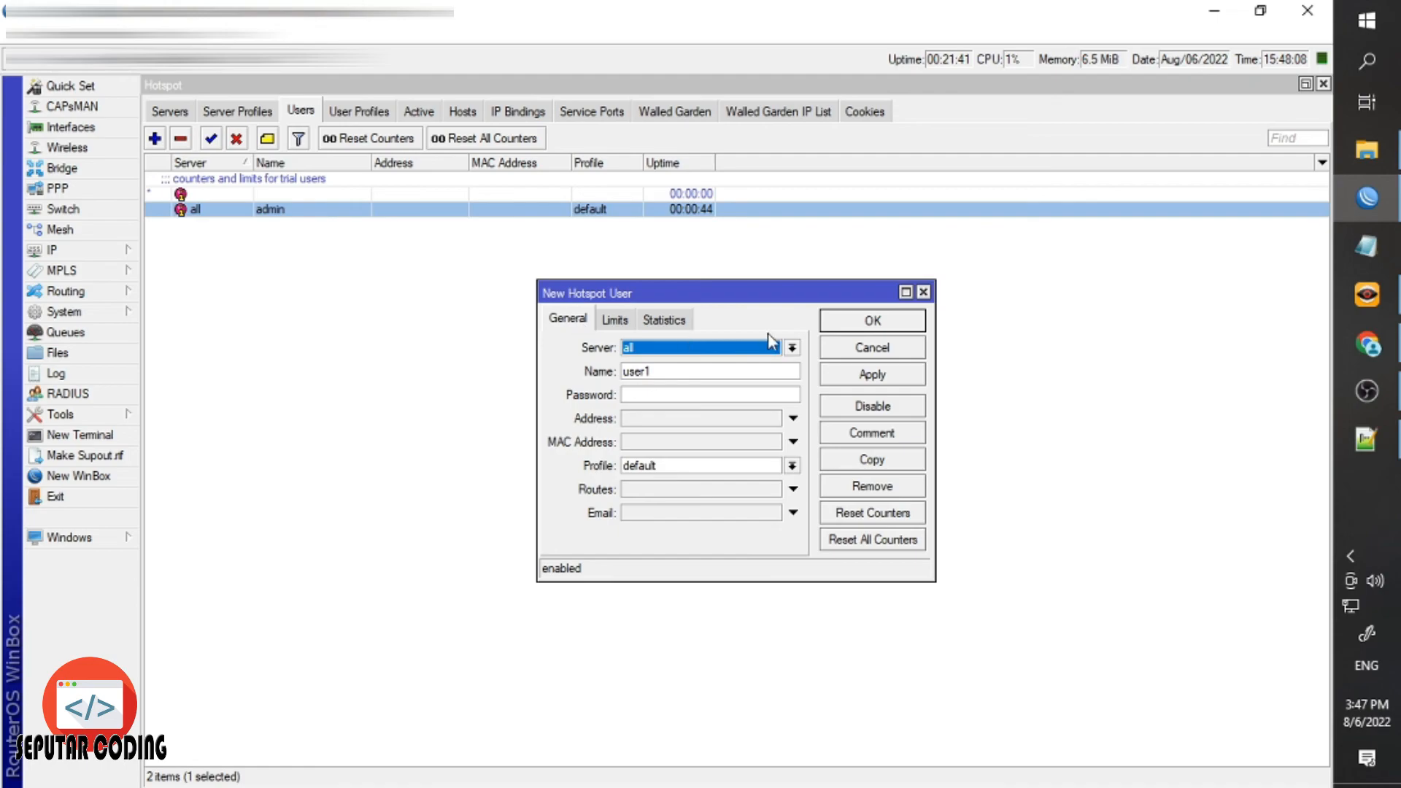
click(873, 347)
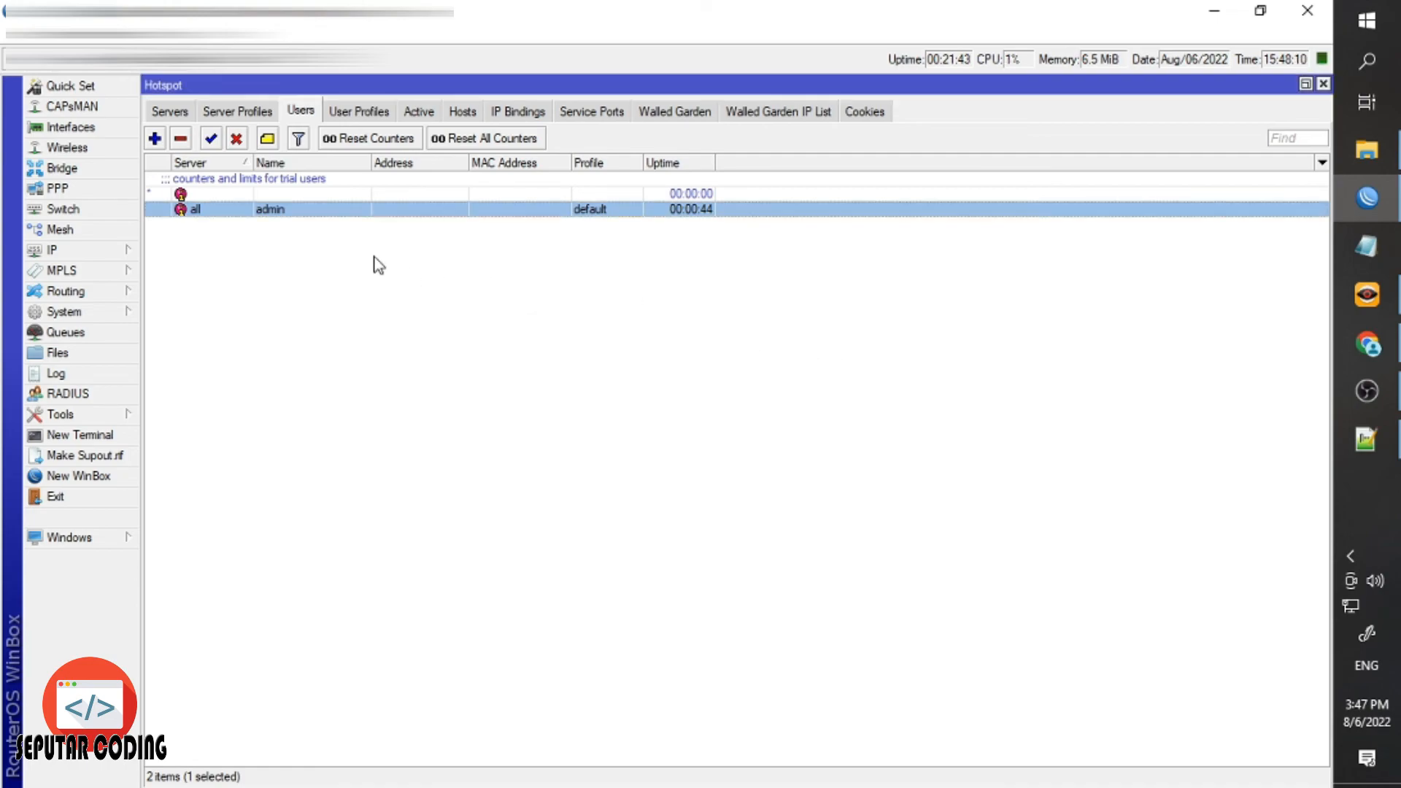
double_click(238, 212)
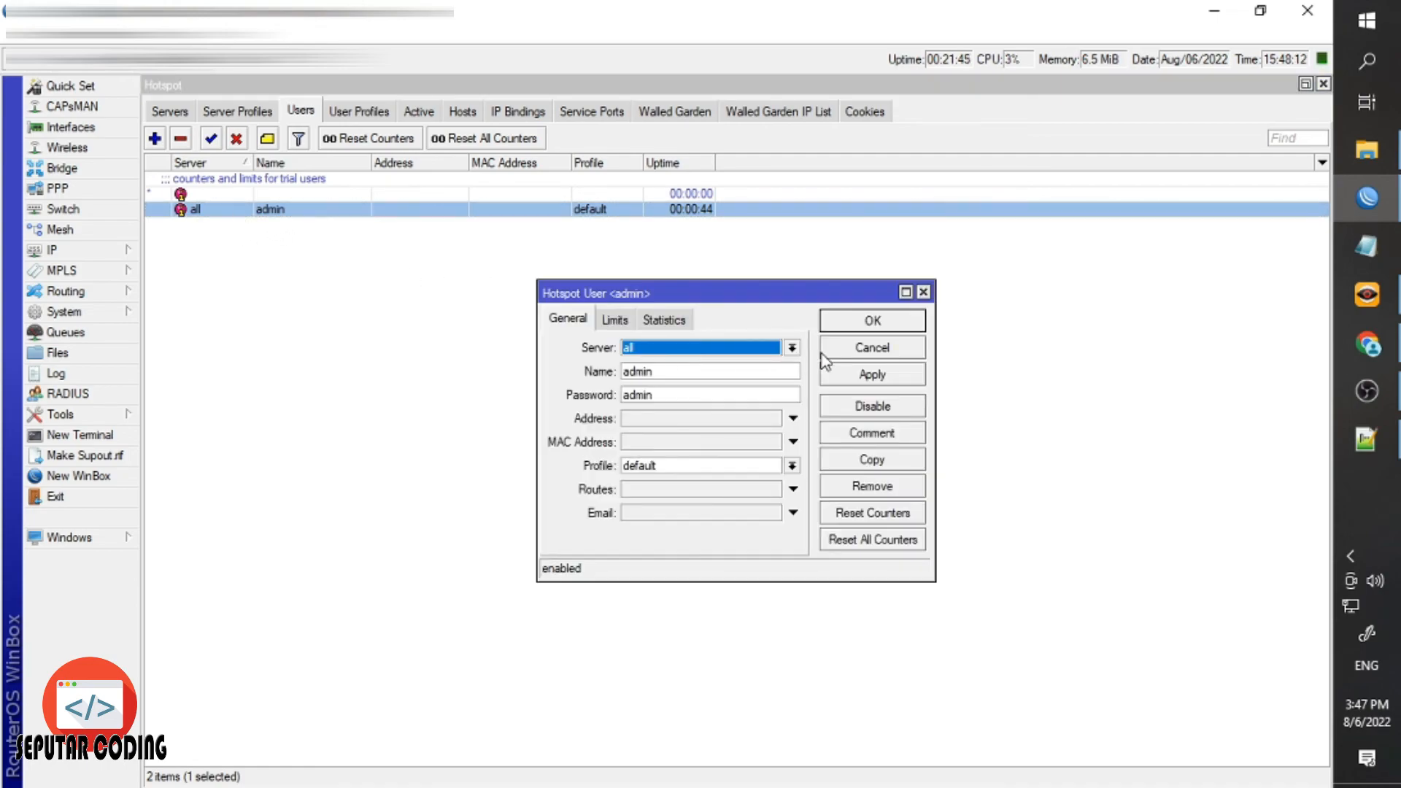
click(873, 344)
click(458, 355)
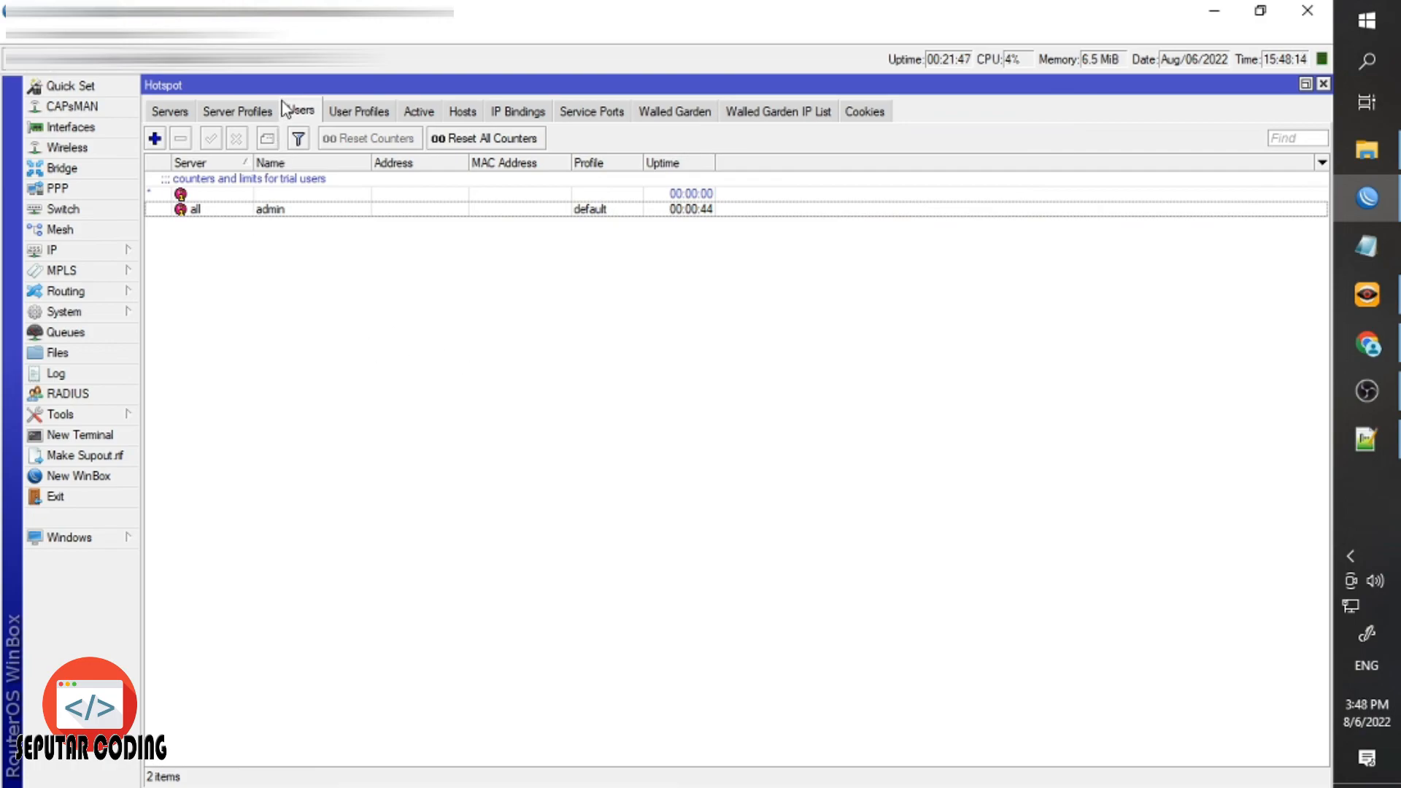
Check the empty Active sessions tab, reselect admin in Users, and return to Chrome.
click(413, 115)
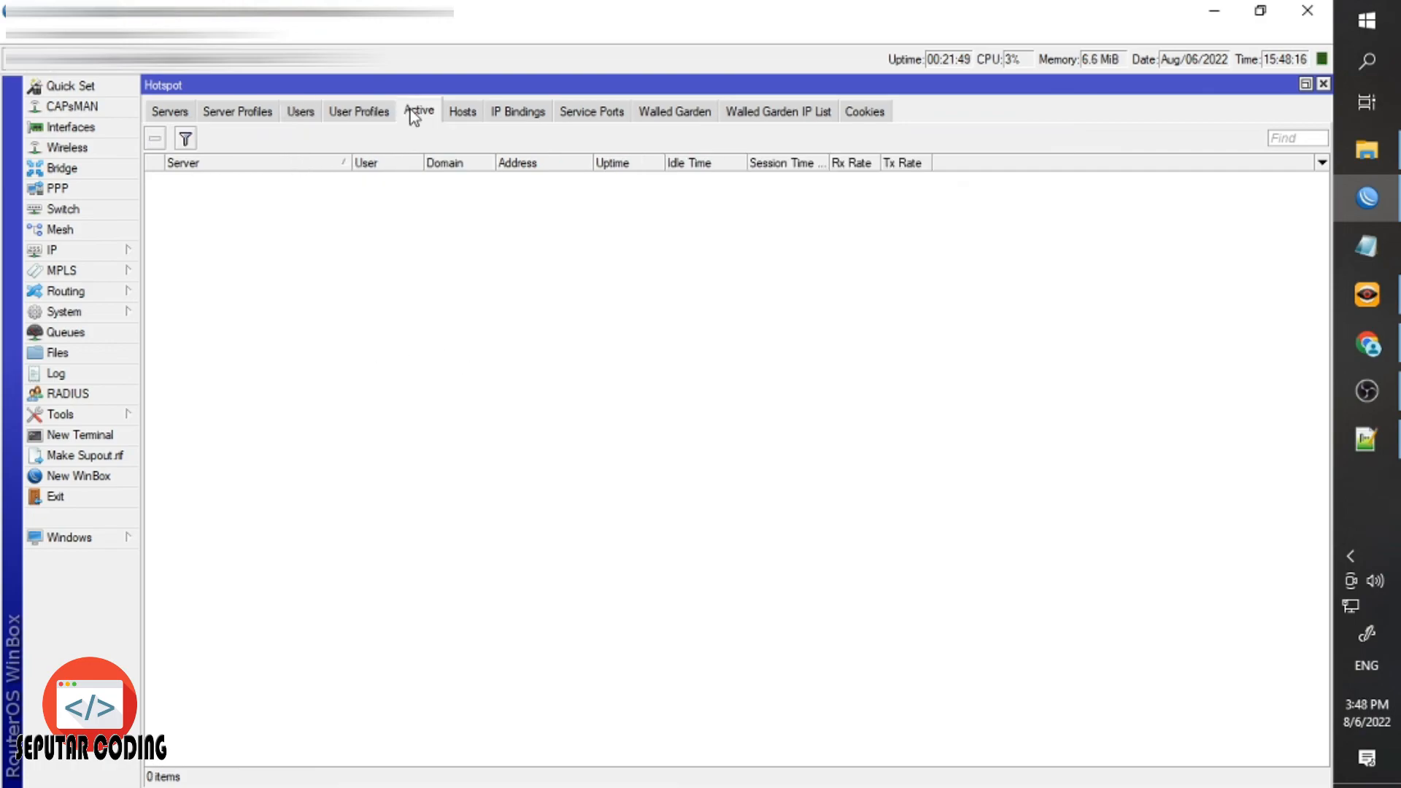
click(300, 113)
click(342, 211)
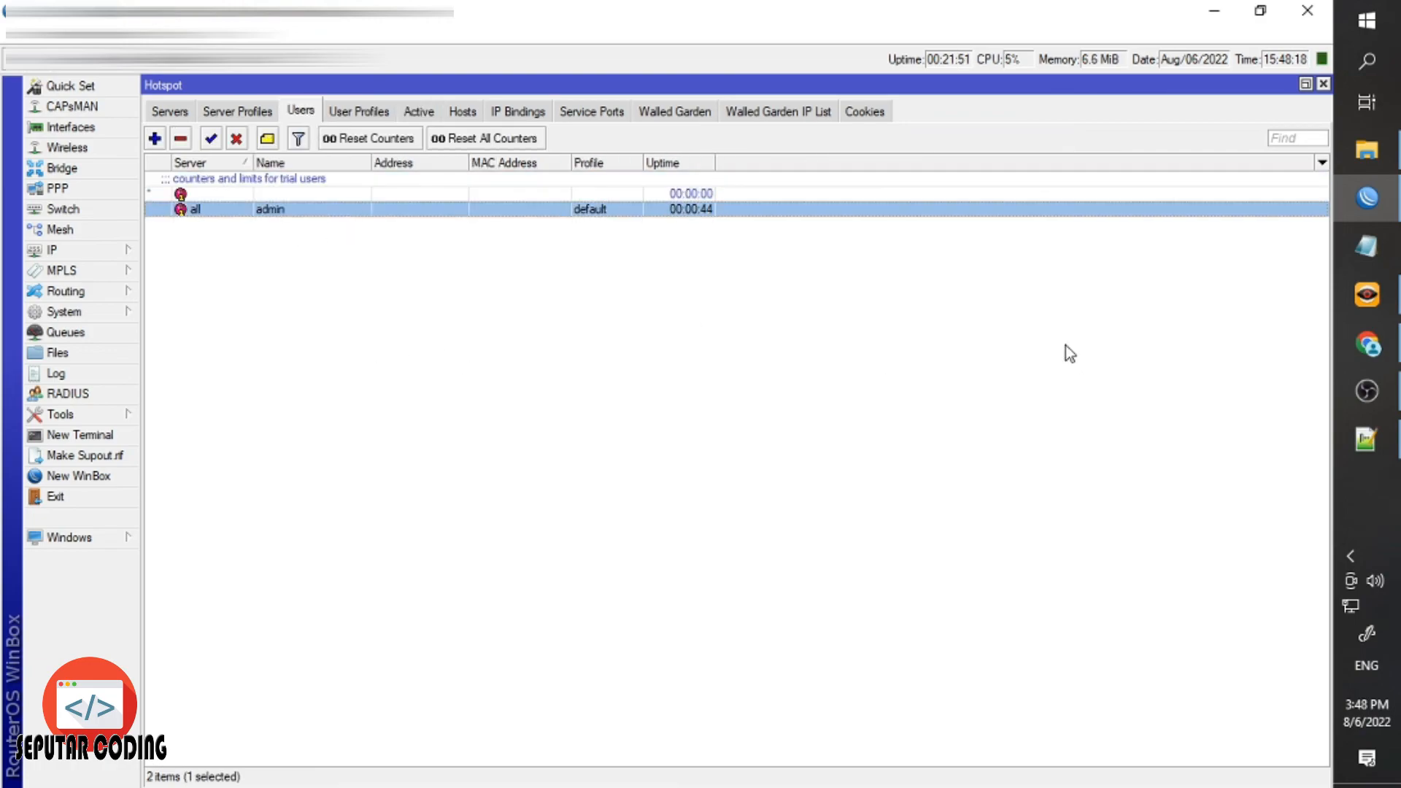
click(1390, 362)
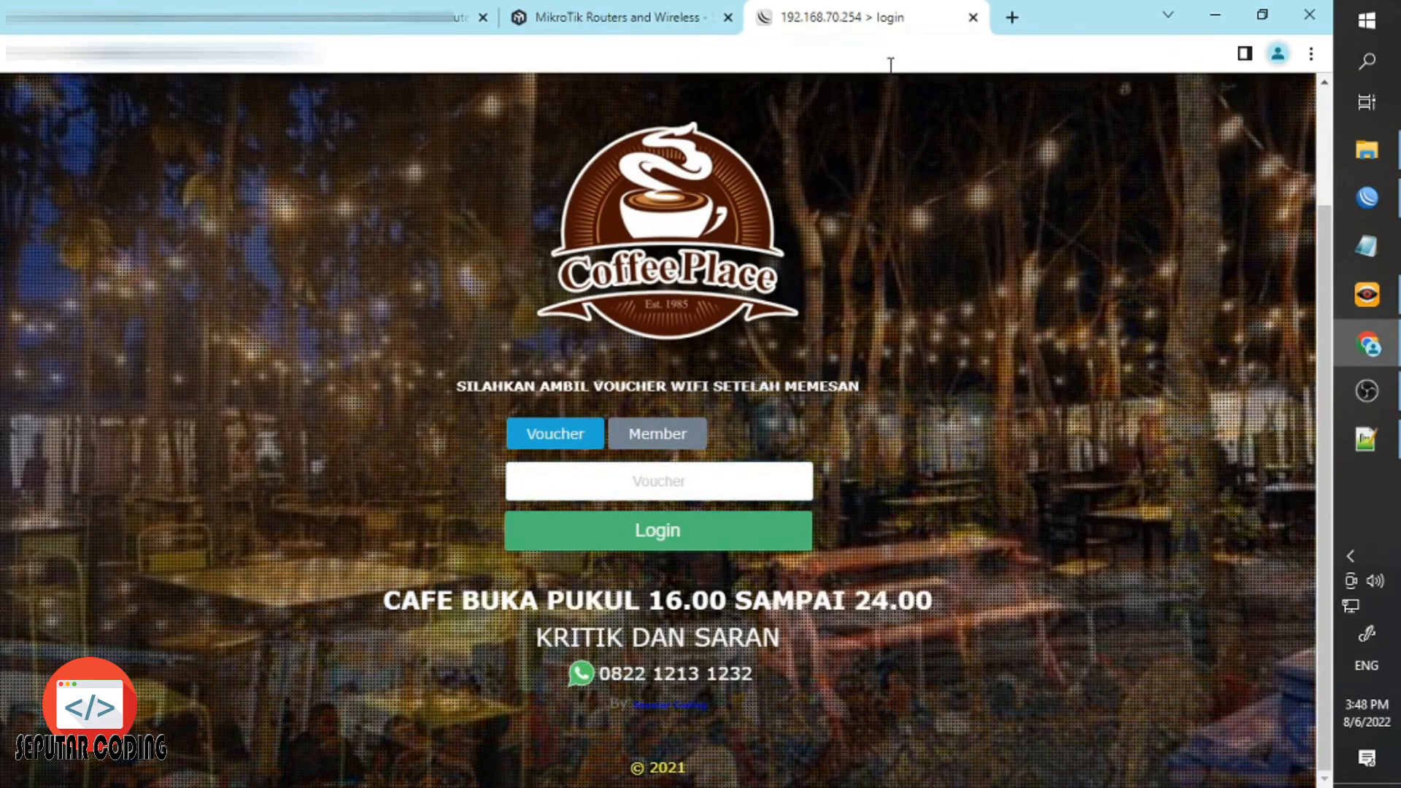
Search Google for 'mikhmon', read the Laksa19 MIKHMON page, then reselect admin in Winbox.
text(mikhmon)
key(Return)
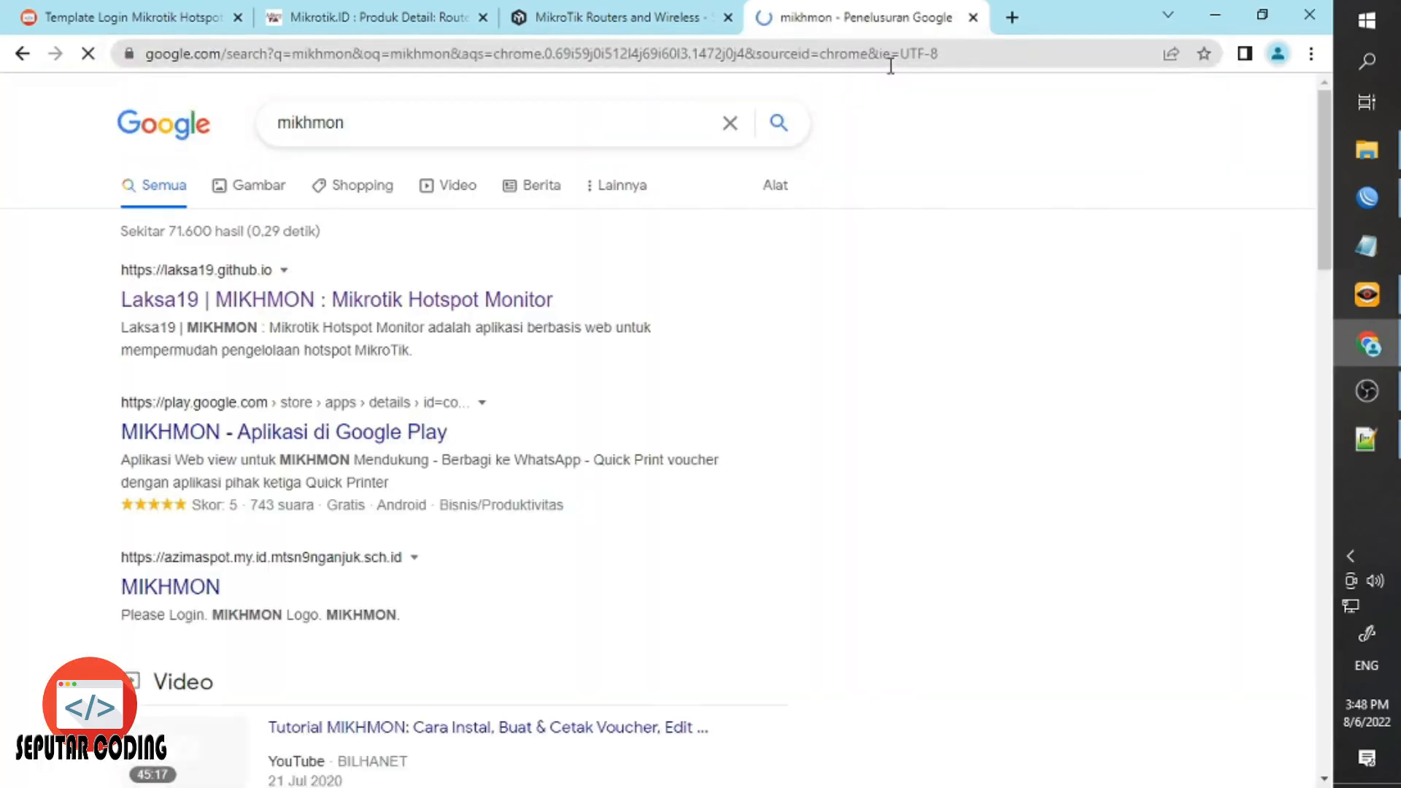
click(474, 303)
scroll(511, 365, down, 10)
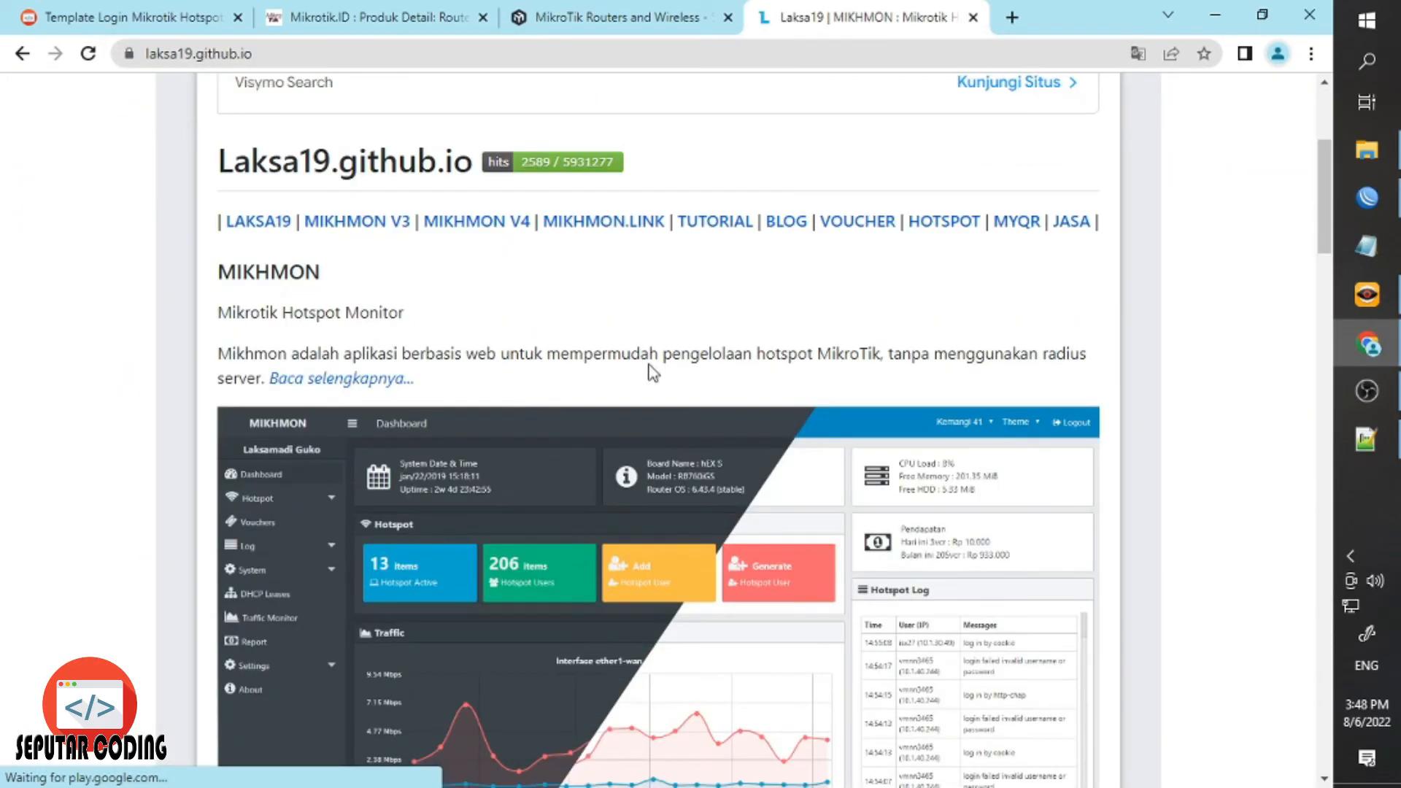
scroll(875, 219, up, 4)
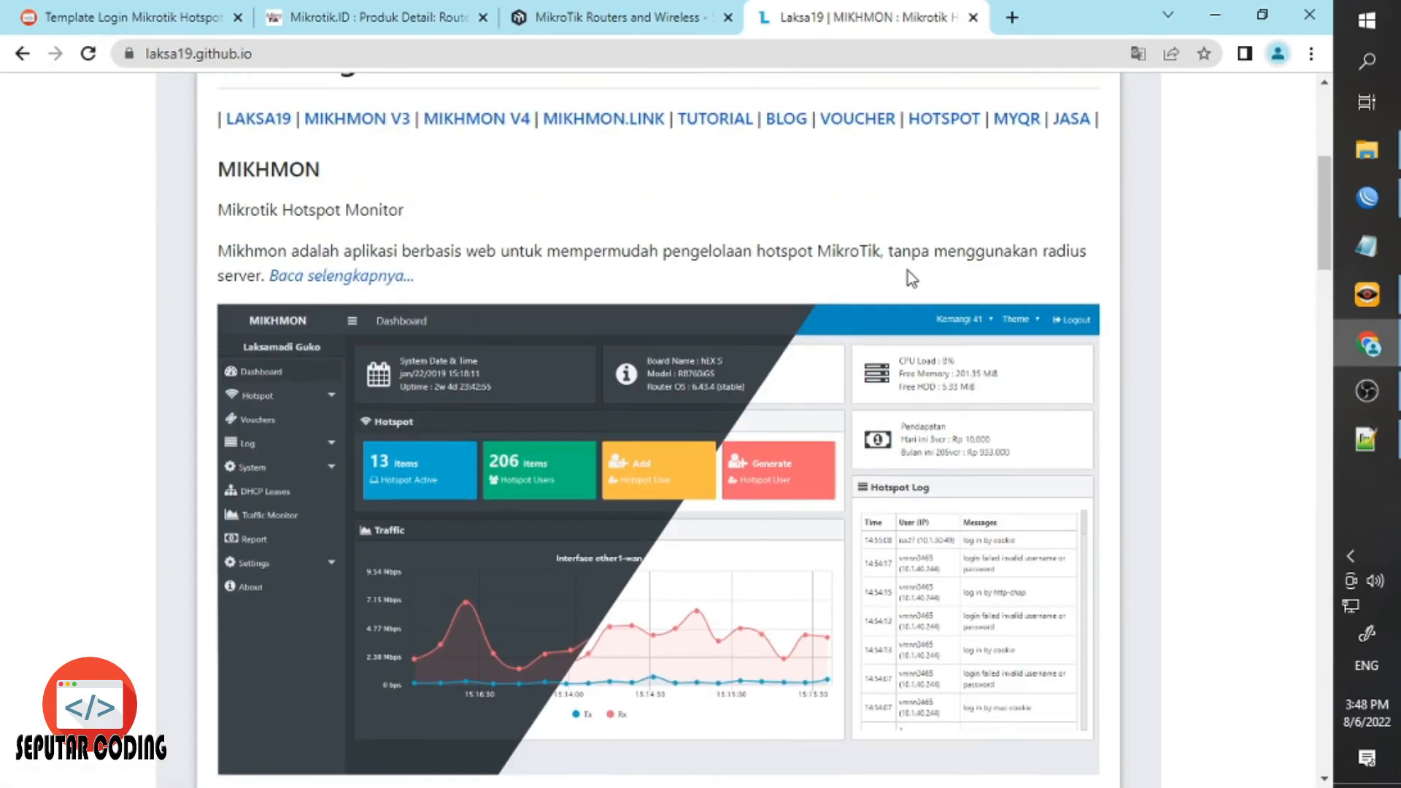
scroll(440, 430, down, 1)
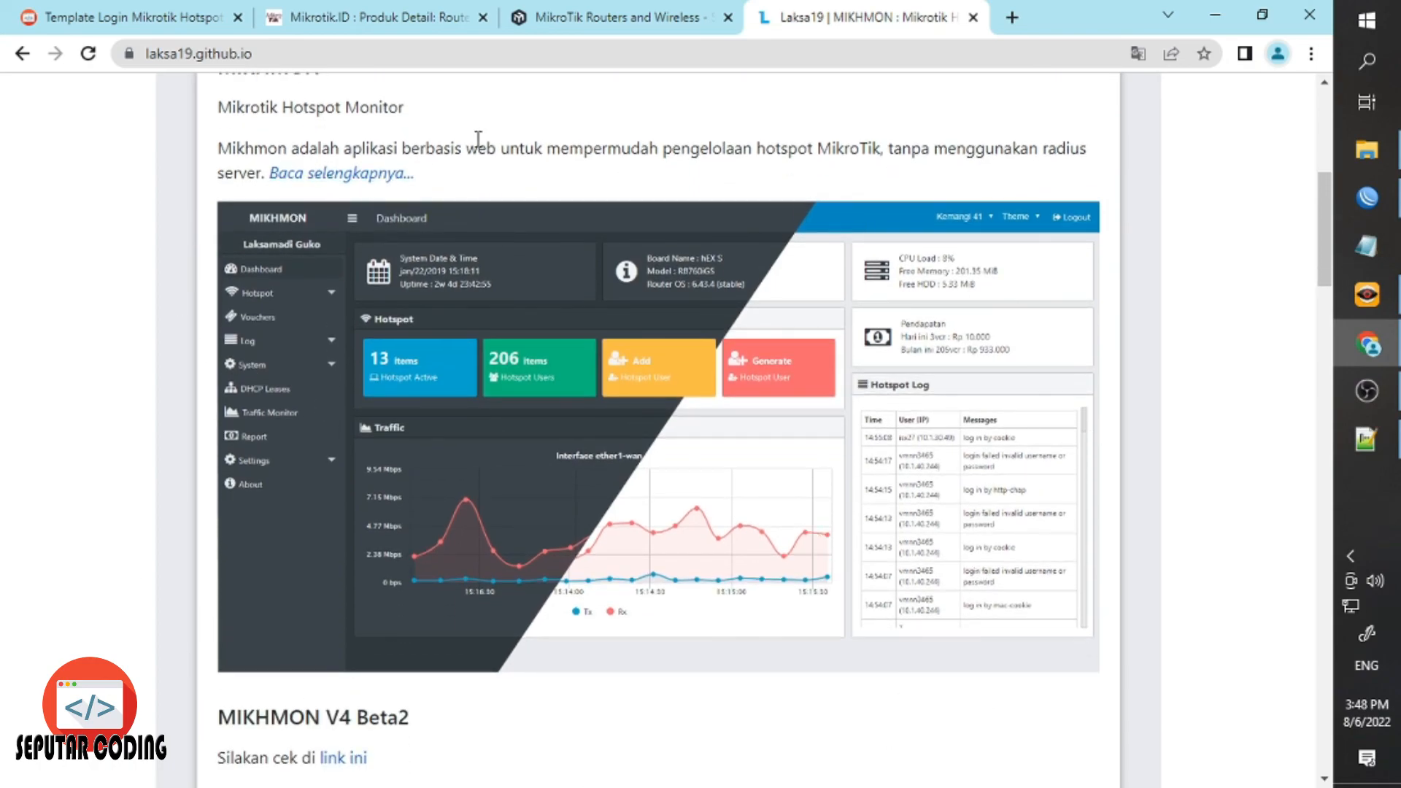
click(1367, 197)
click(400, 226)
double_click(400, 215)
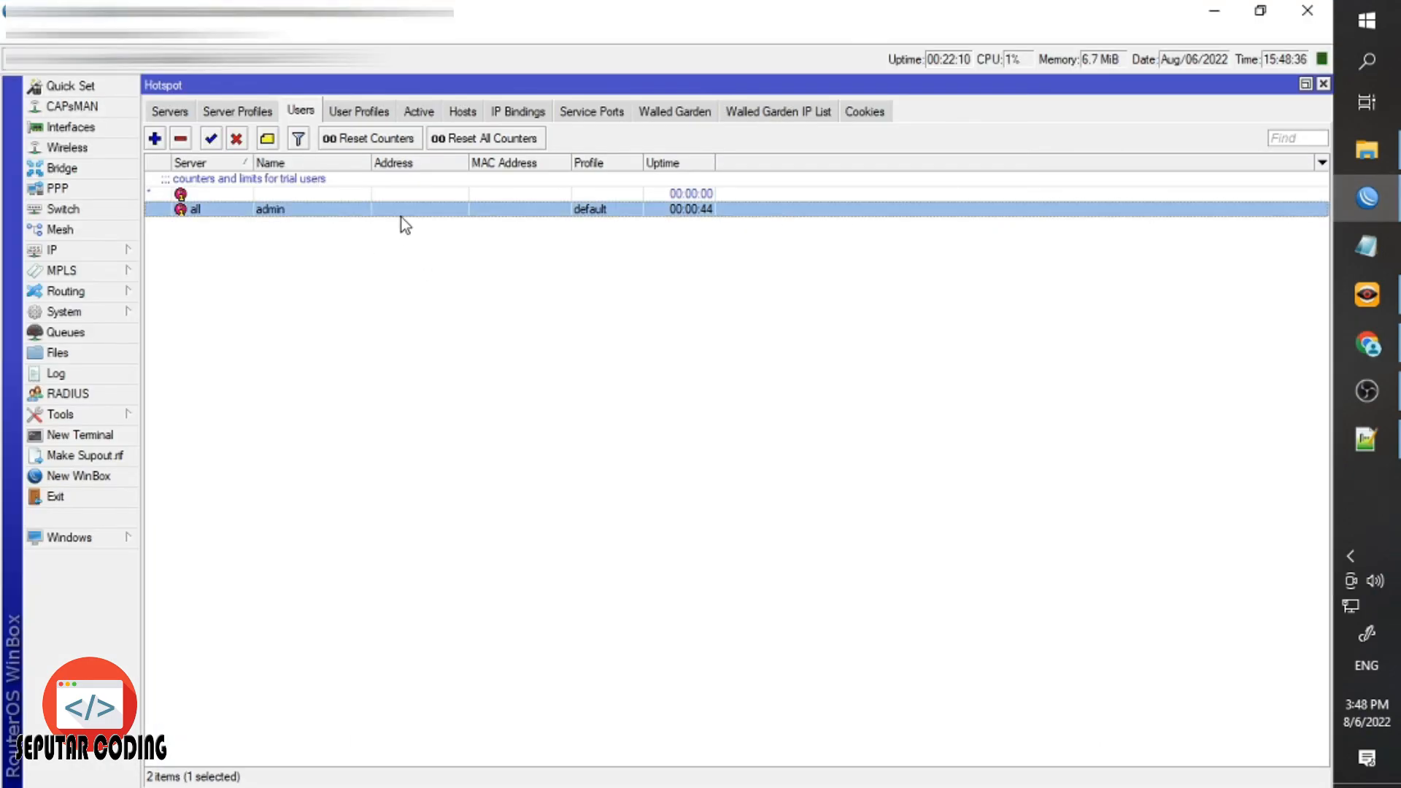
click(858, 330)
double_click(294, 213)
click(832, 326)
click(1350, 348)
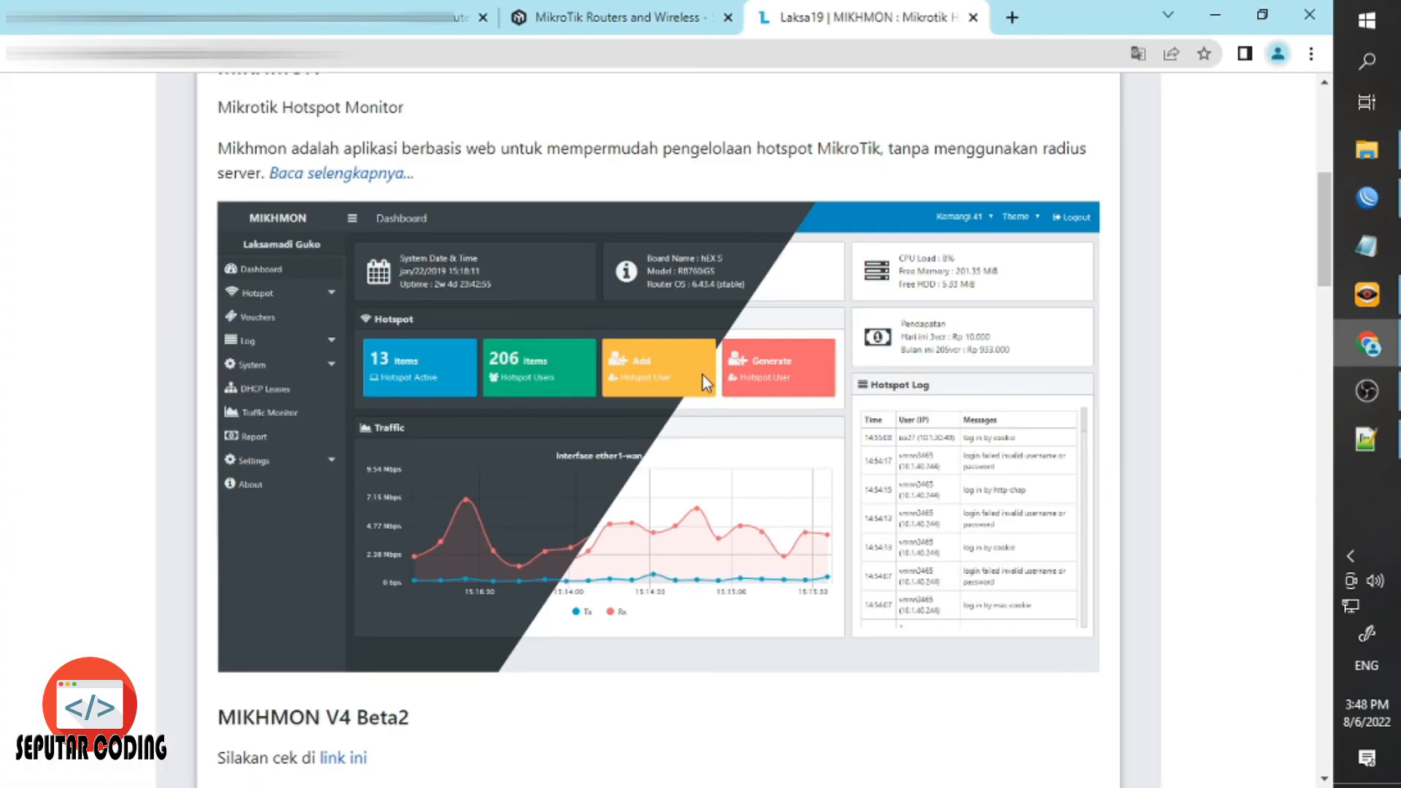
click(1348, 346)
click(1350, 341)
click(1347, 352)
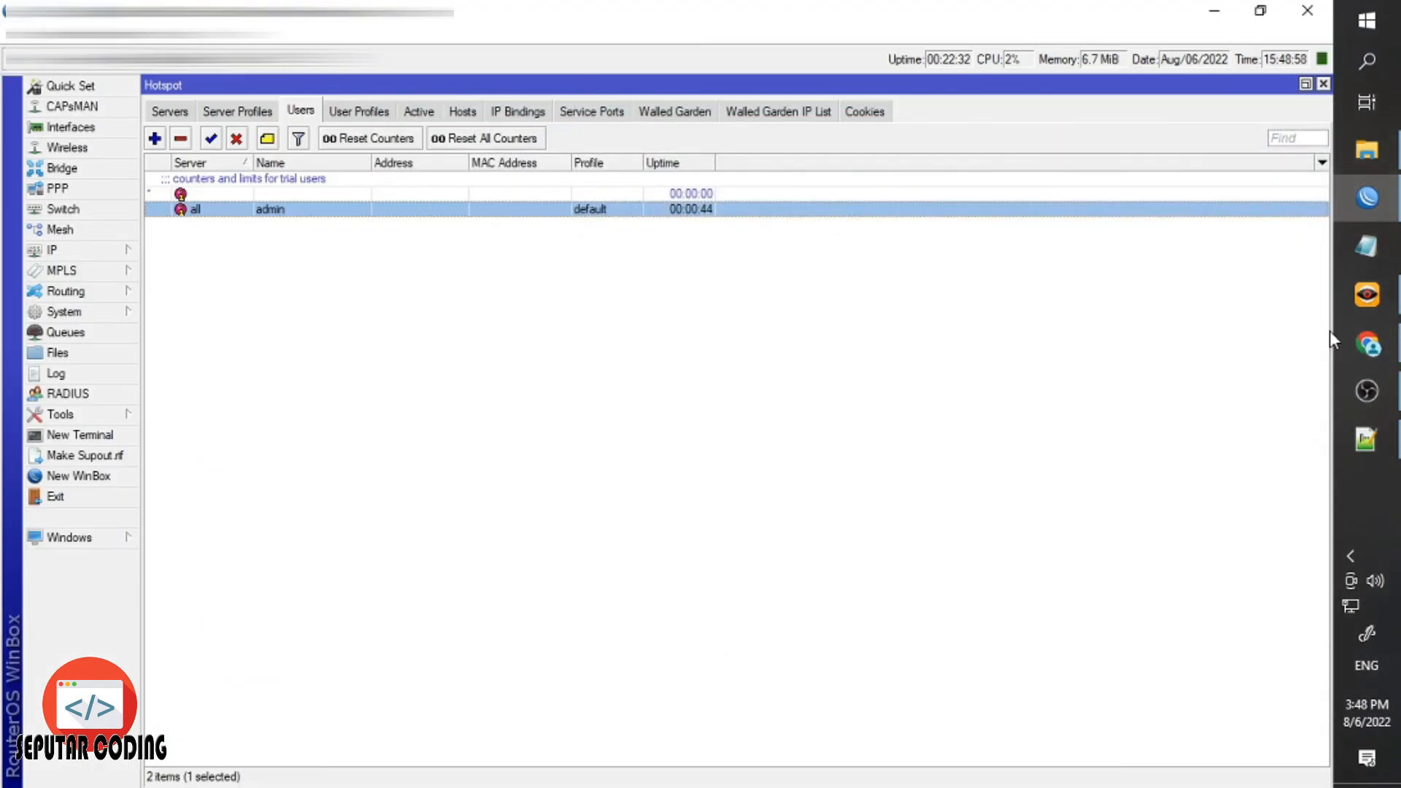
click(1350, 343)
scroll(690, 224, up, 8)
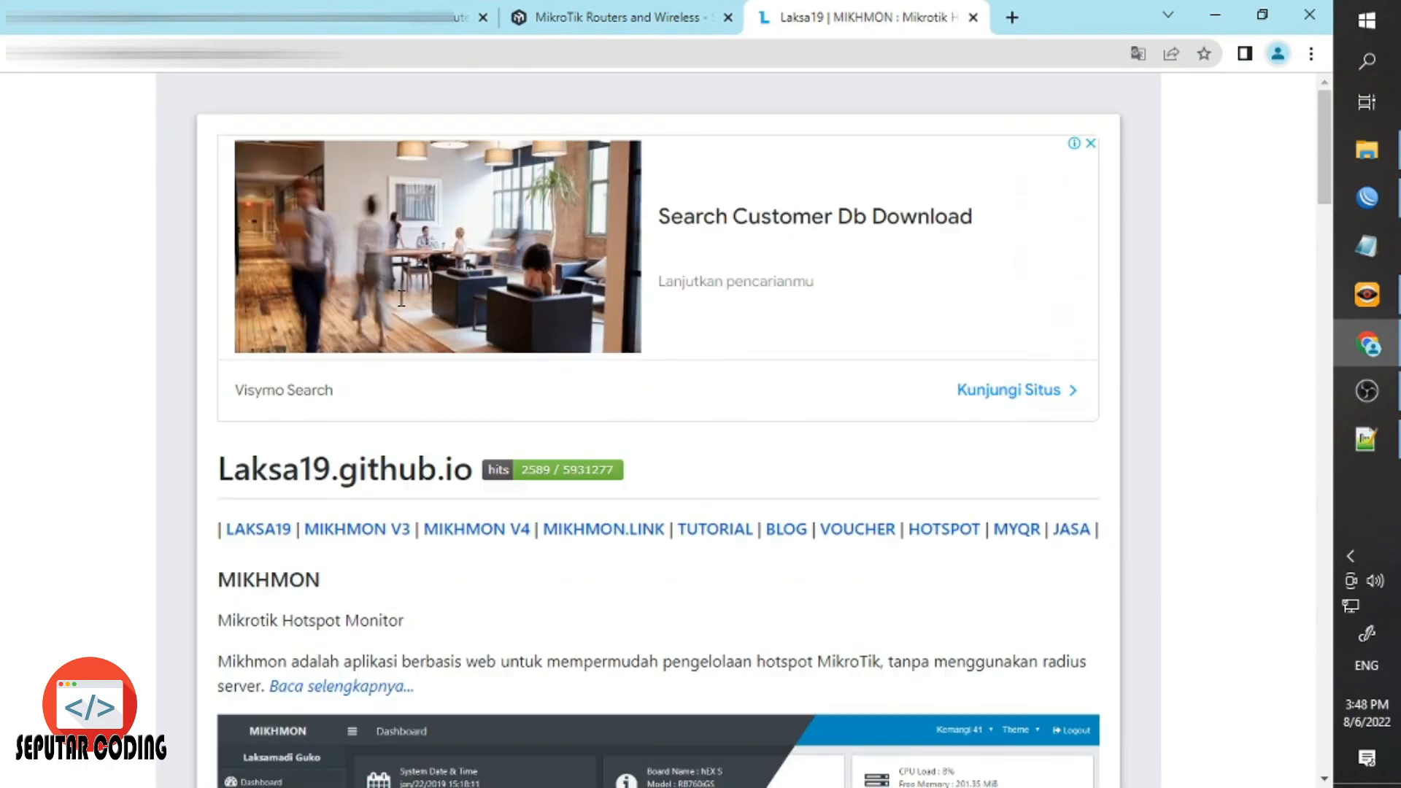
scroll(850, 365, down, 3)
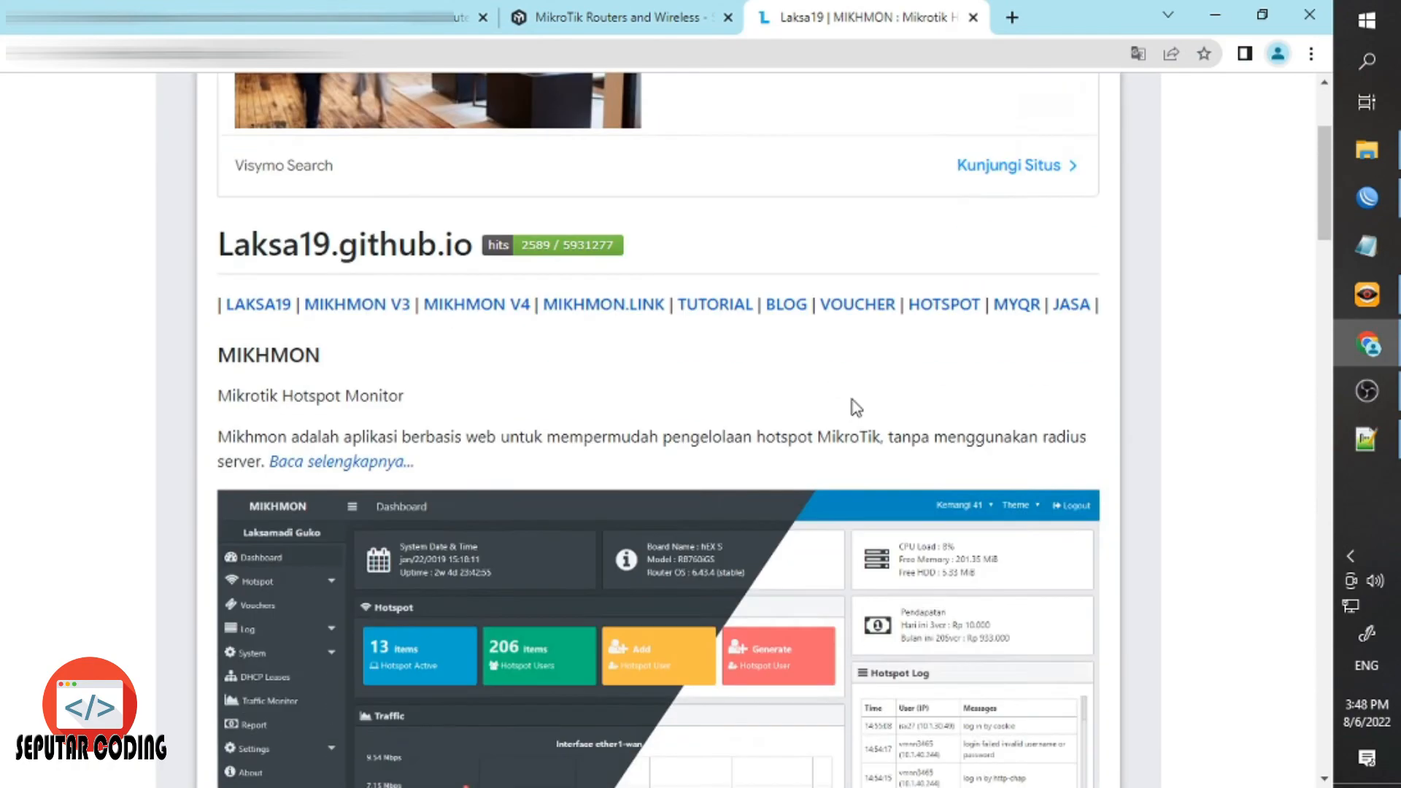
scroll(851, 399, down, 3)
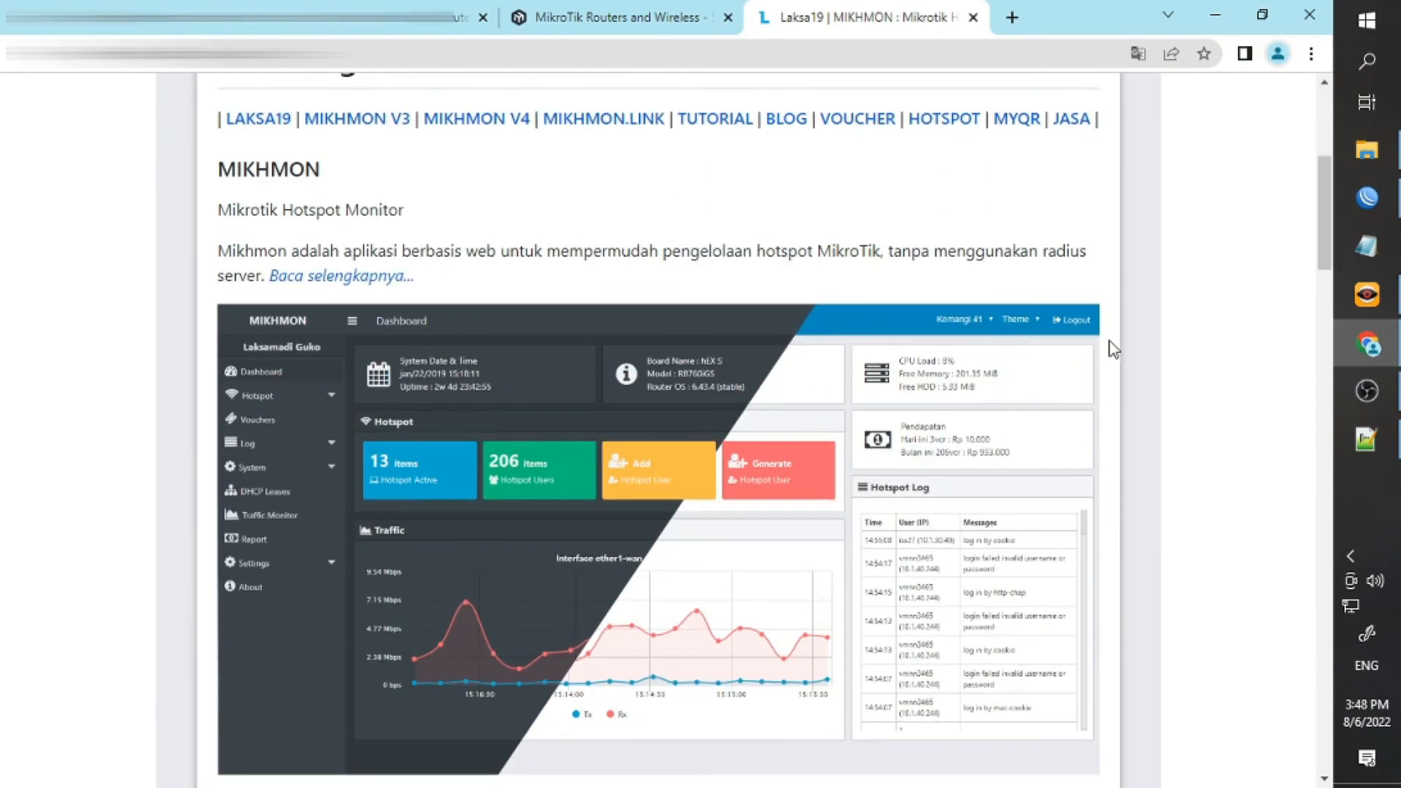
scroll(810, 362, down, 7)
scroll(811, 365, up, 8)
scroll(808, 364, up, 4)
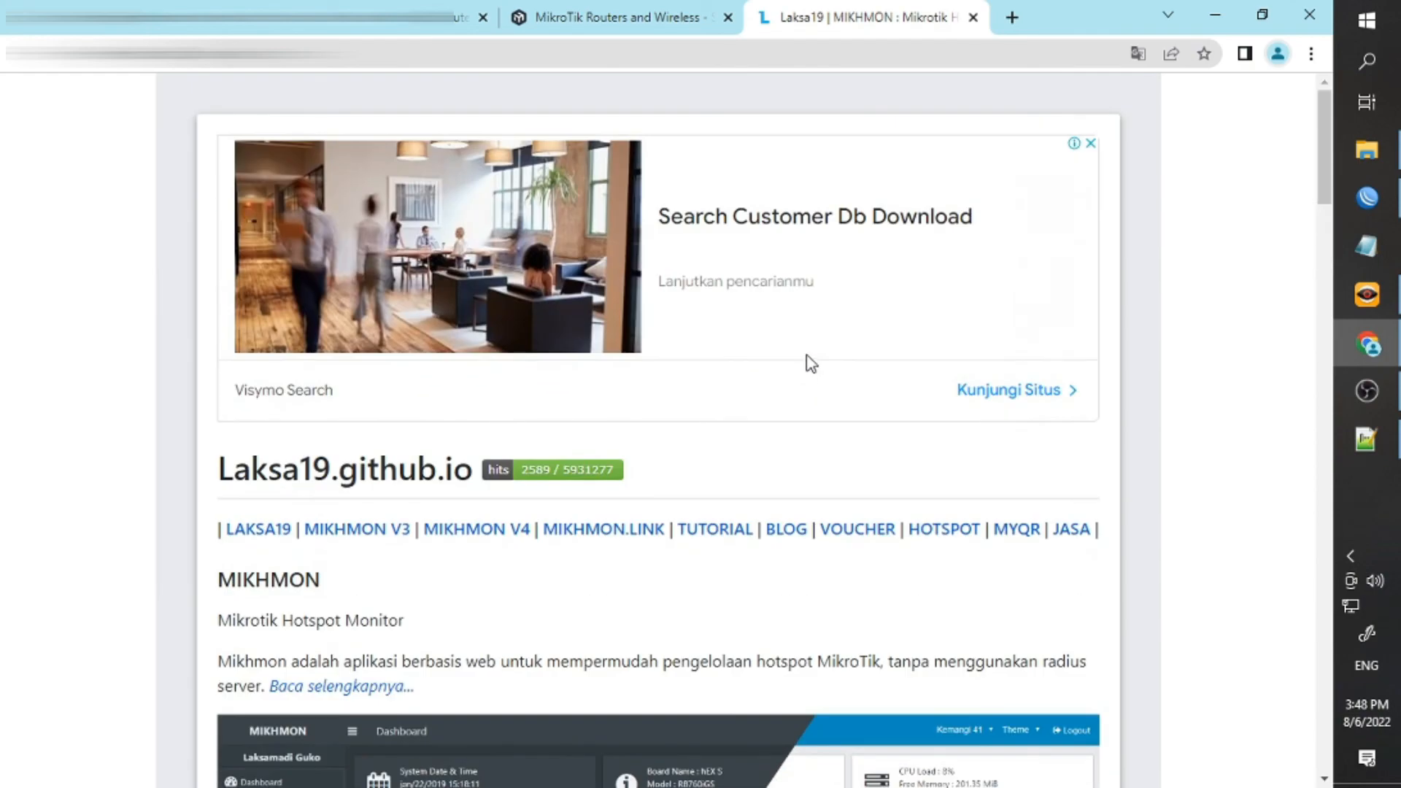
click(1352, 348)
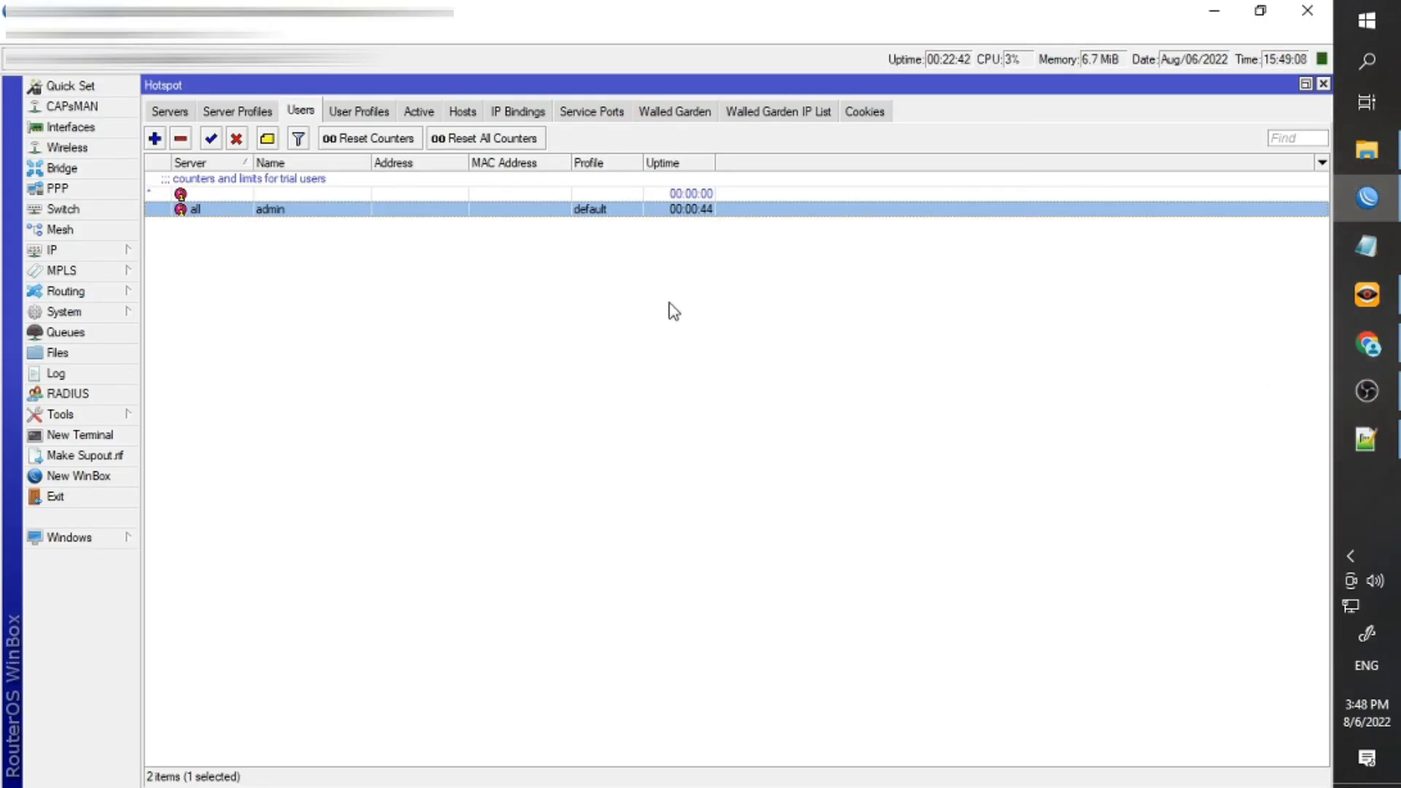